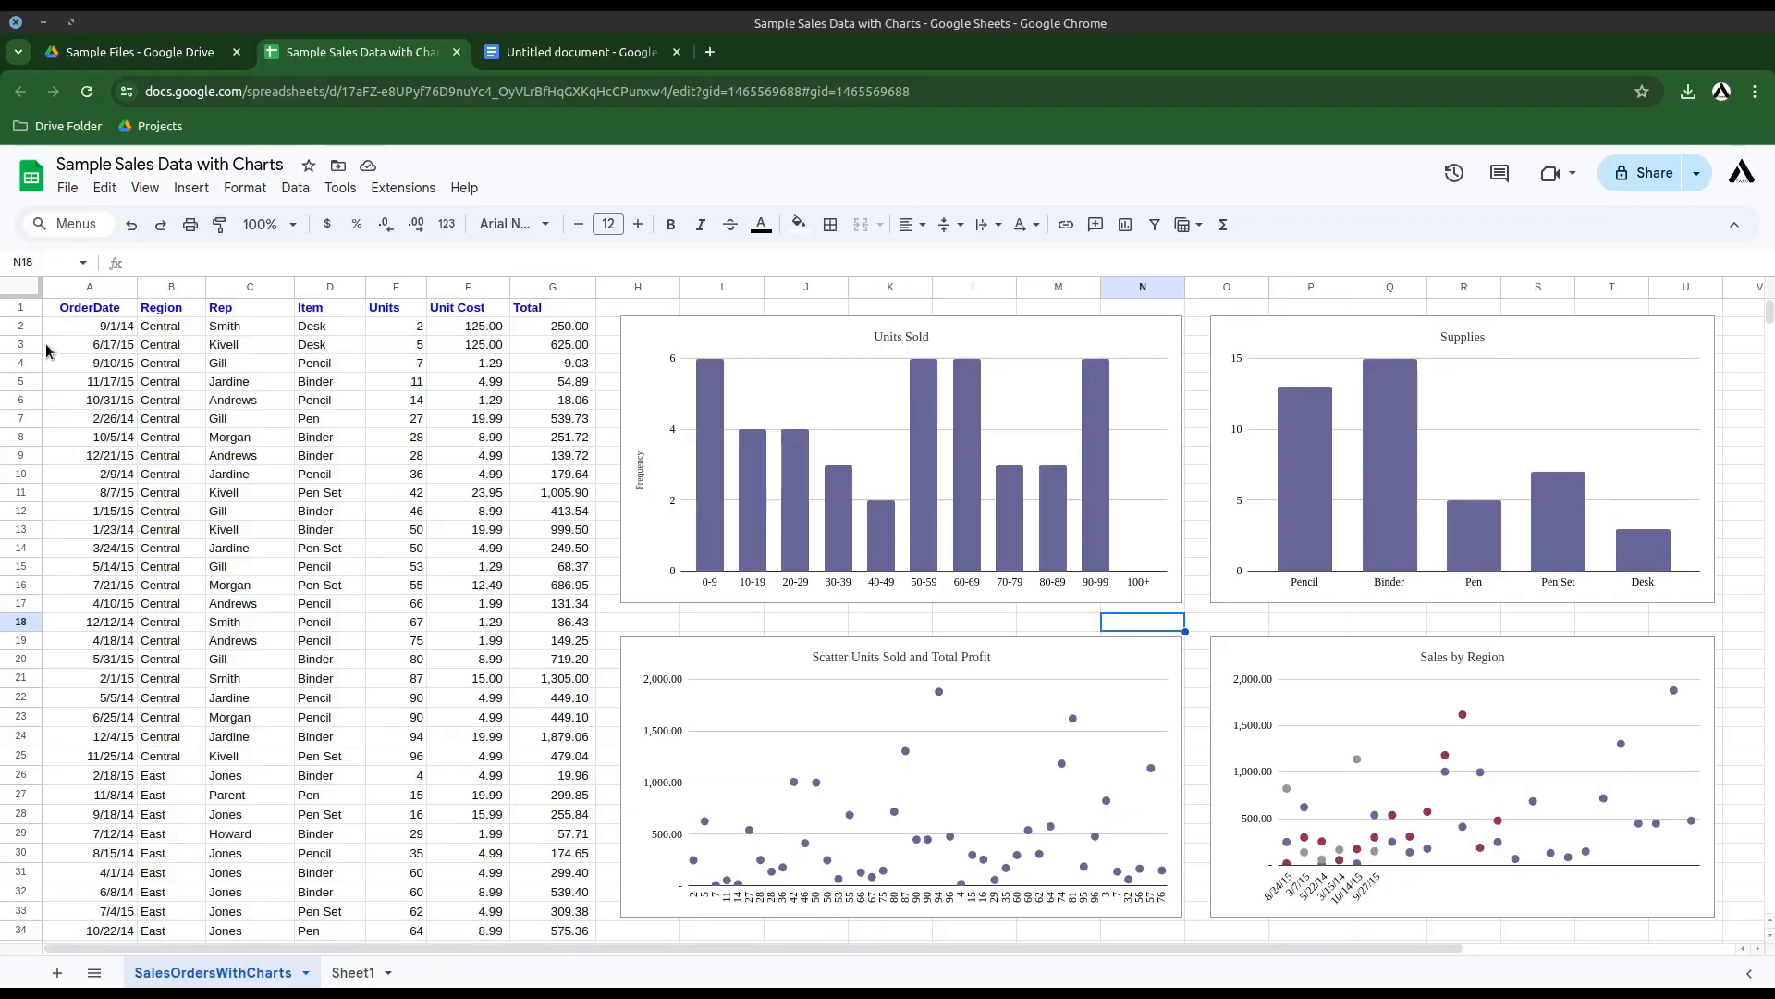
- Highlight rows 1 to 17 and a span of columns starting at A in the empty Sheet2
{"action": "left_click_drag", "start_coordinate": [81, 335], "coordinate": [529, 930]}
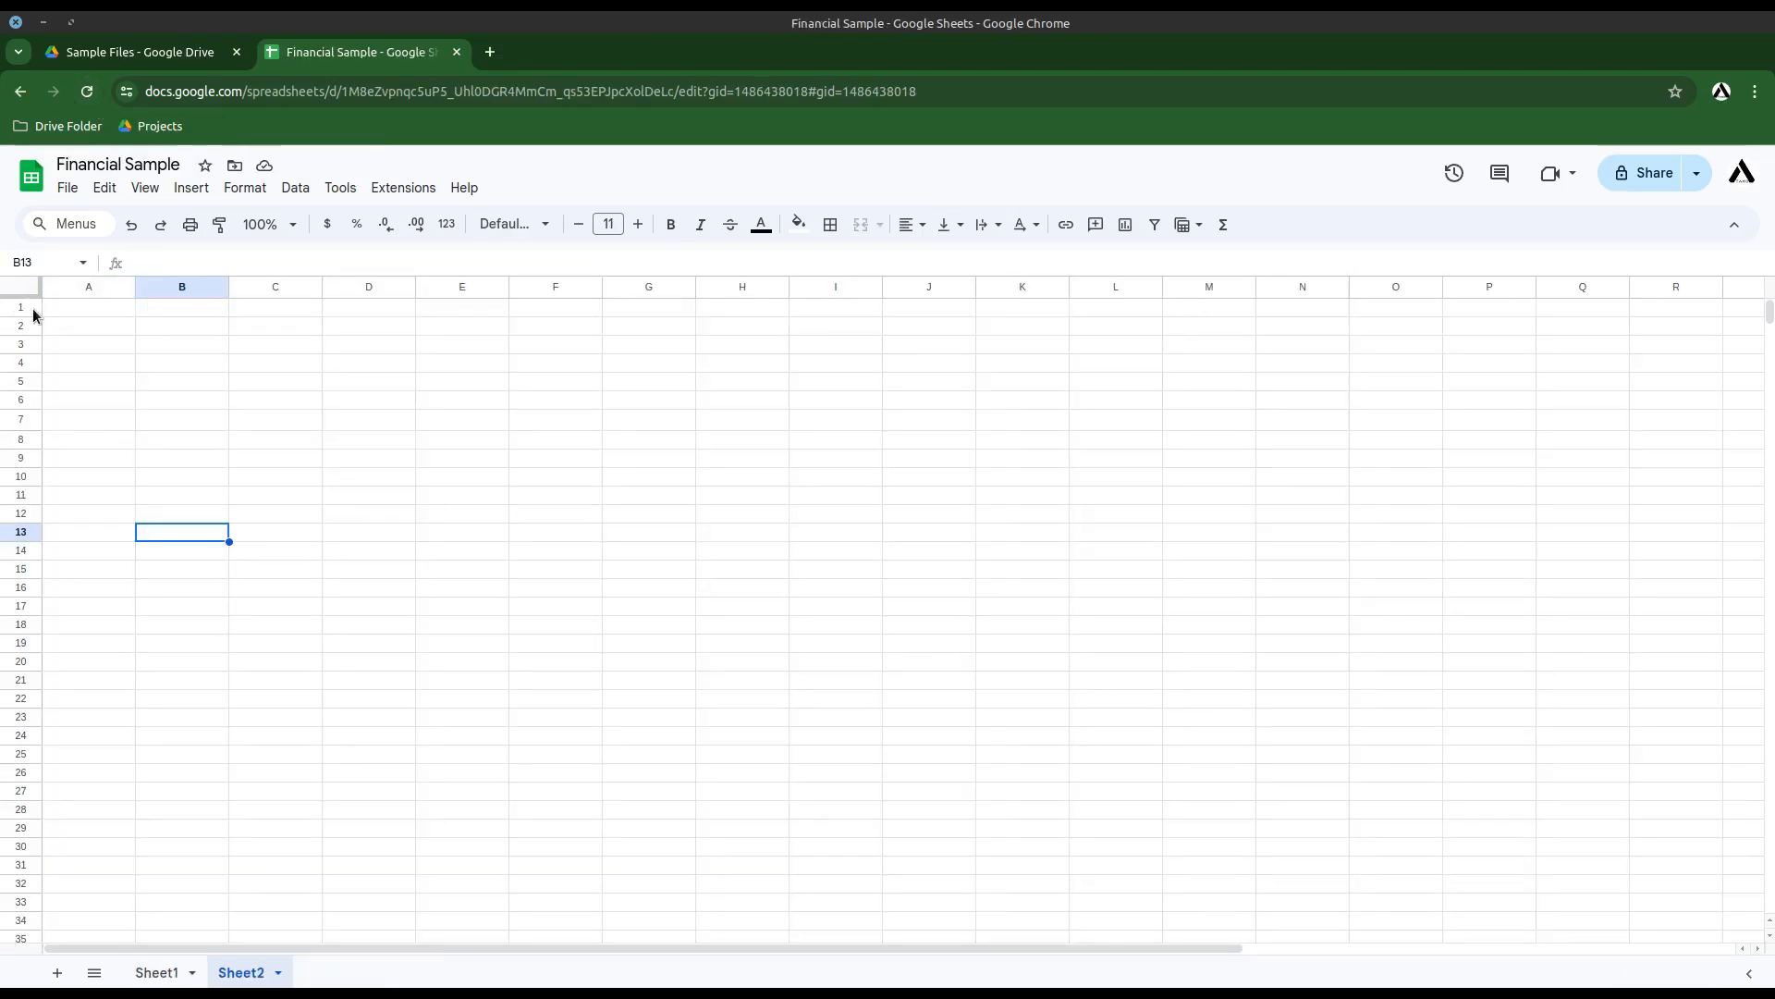
{"action": "left_click_drag", "start_coordinate": [32, 310], "coordinate": [64, 618]}
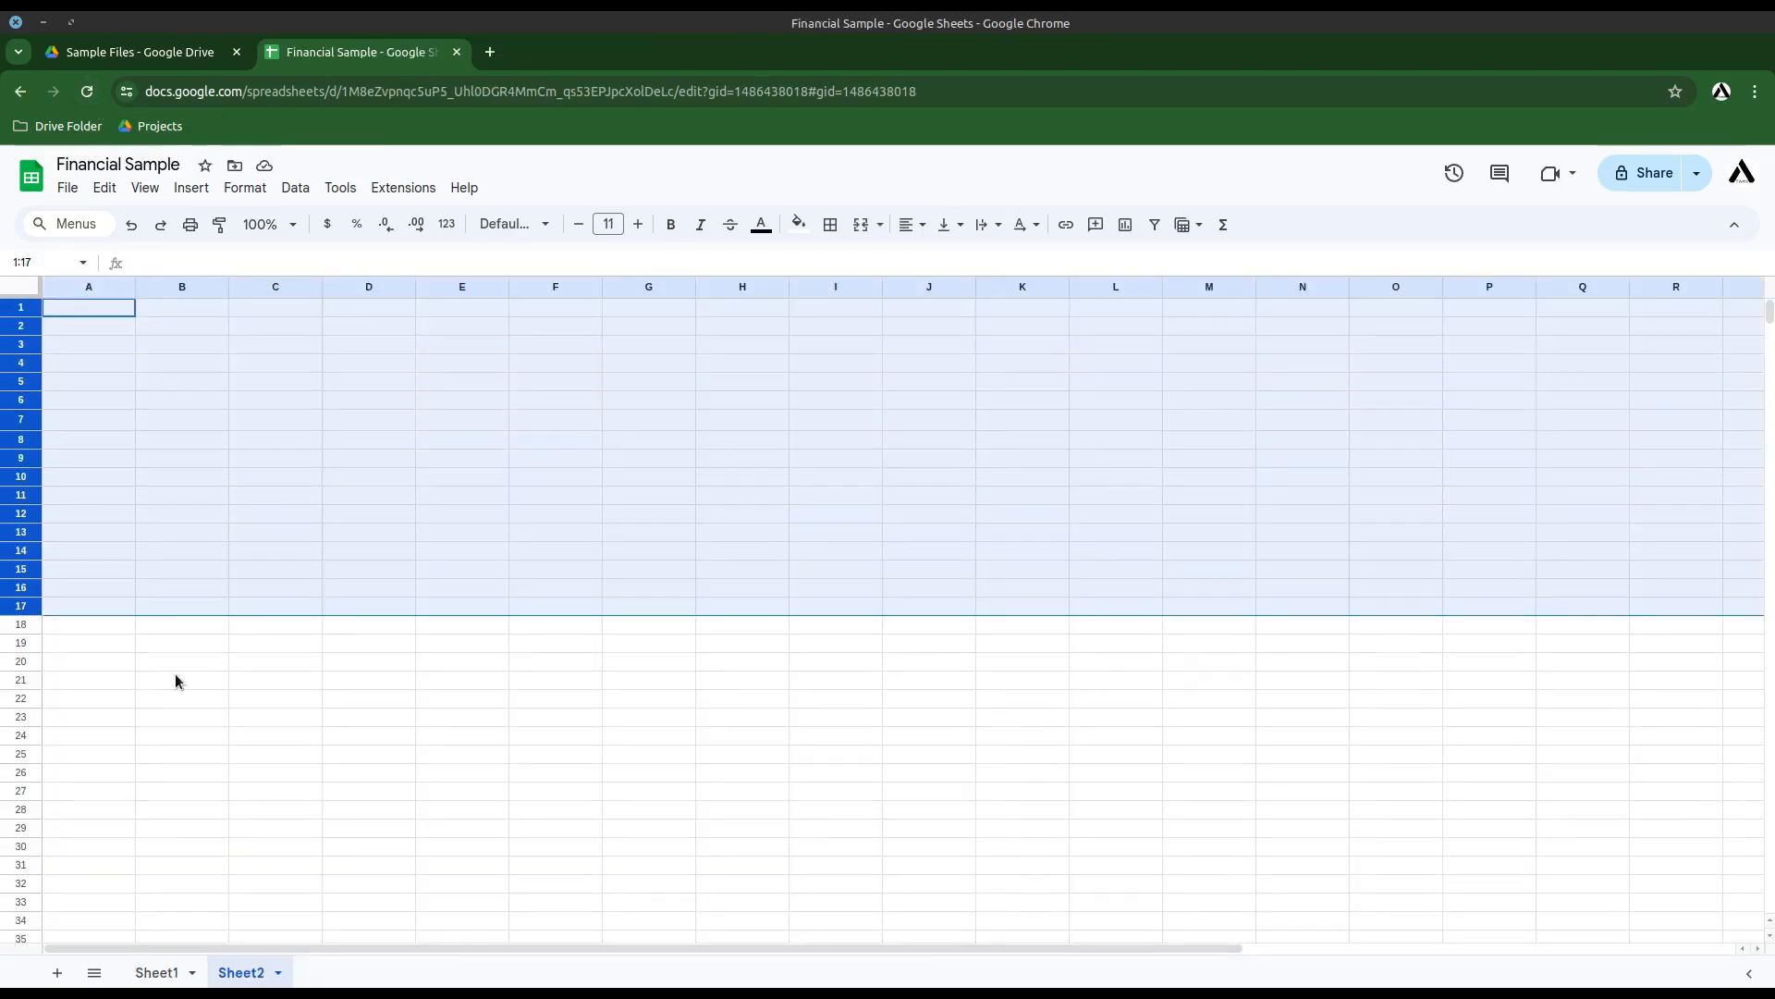
{"action": "left_click", "coordinate": [175, 676]}
{"action": "left_click_drag", "start_coordinate": [77, 288], "coordinate": [802, 426]}
{"action": "left_click", "coordinate": [925, 588]}
- Enter 23 in cell A2 and TEXT in A3, and begin a =sum formula in A4
{"action": "left_click", "coordinate": [88, 325]}
{"action": "type", "text": "23"}
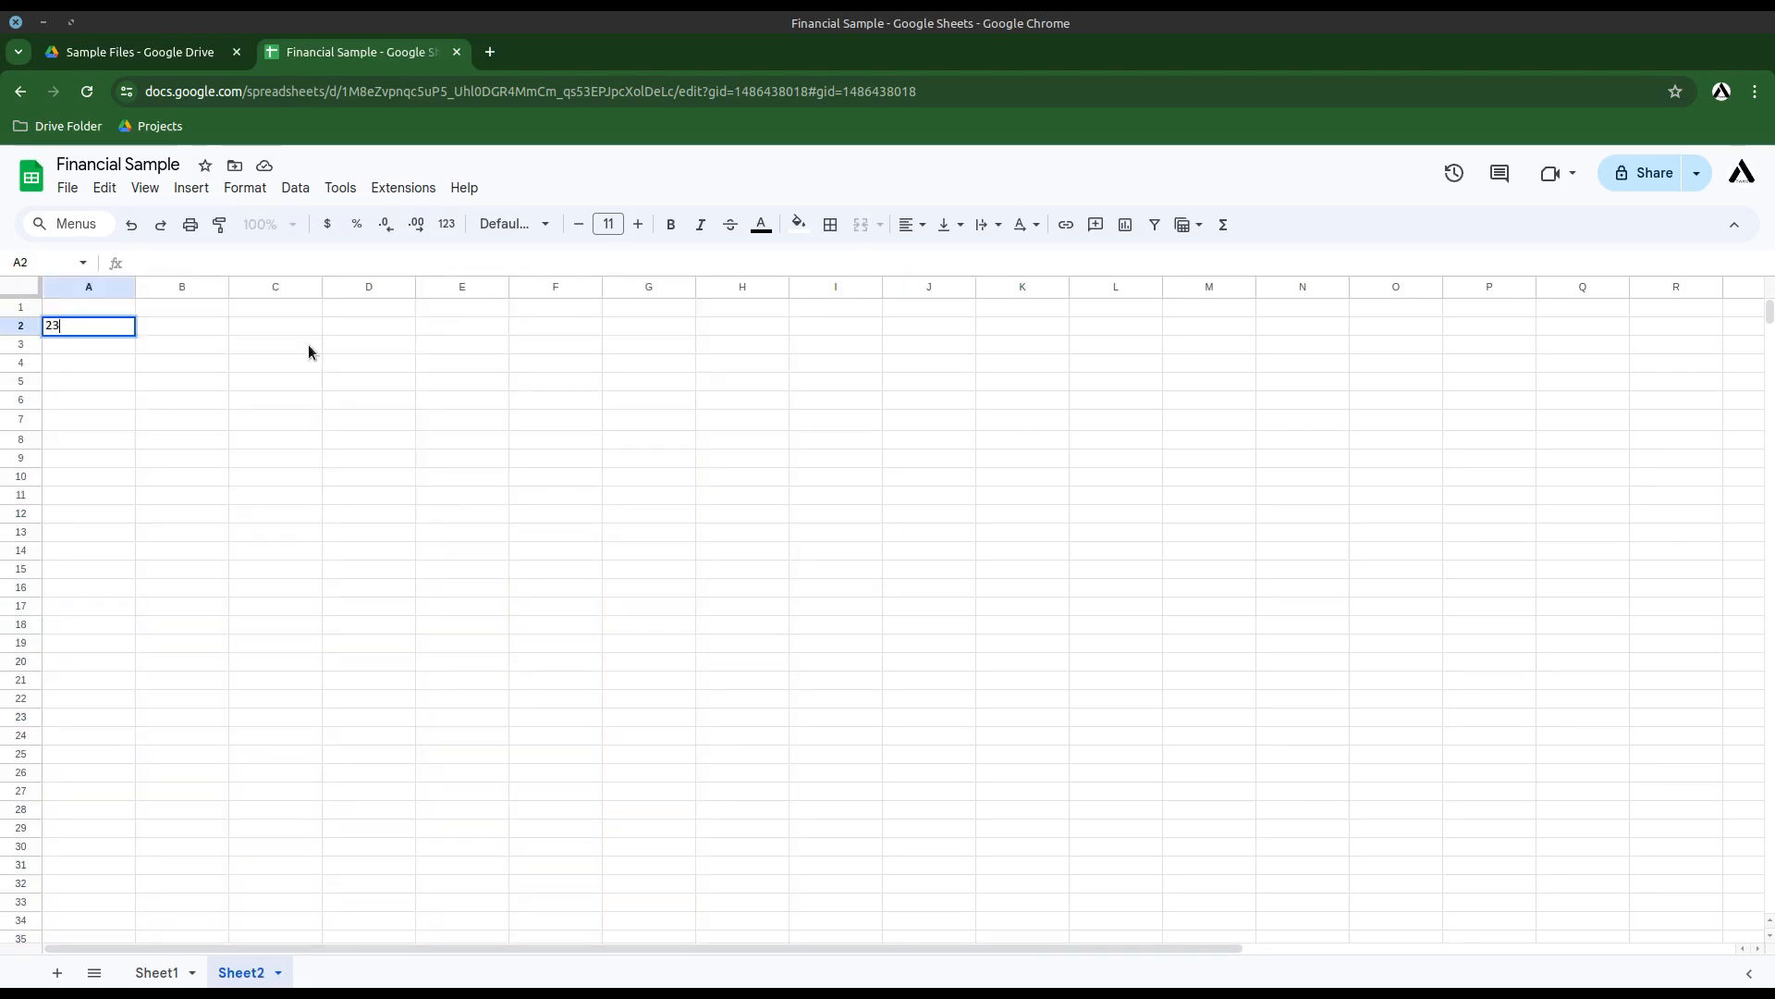
{"action": "key", "text": "Return"}
{"action": "type", "text": "TEXT"}
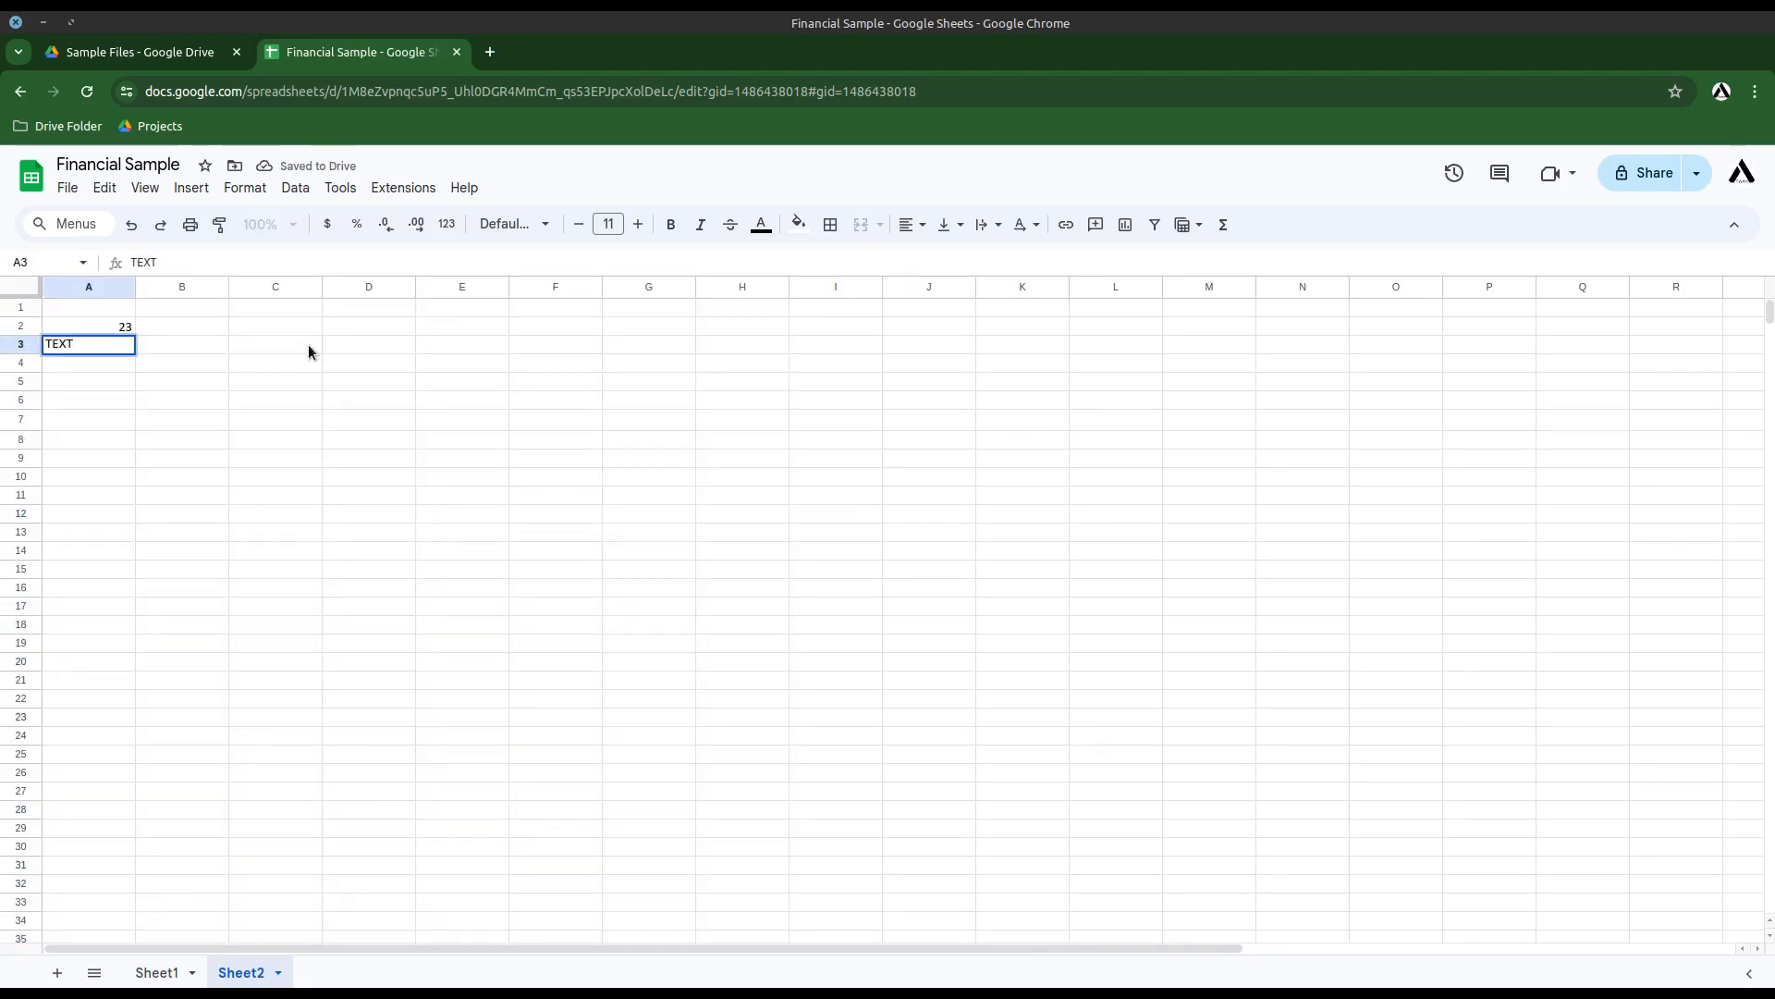
{"action": "key", "text": "Return"}
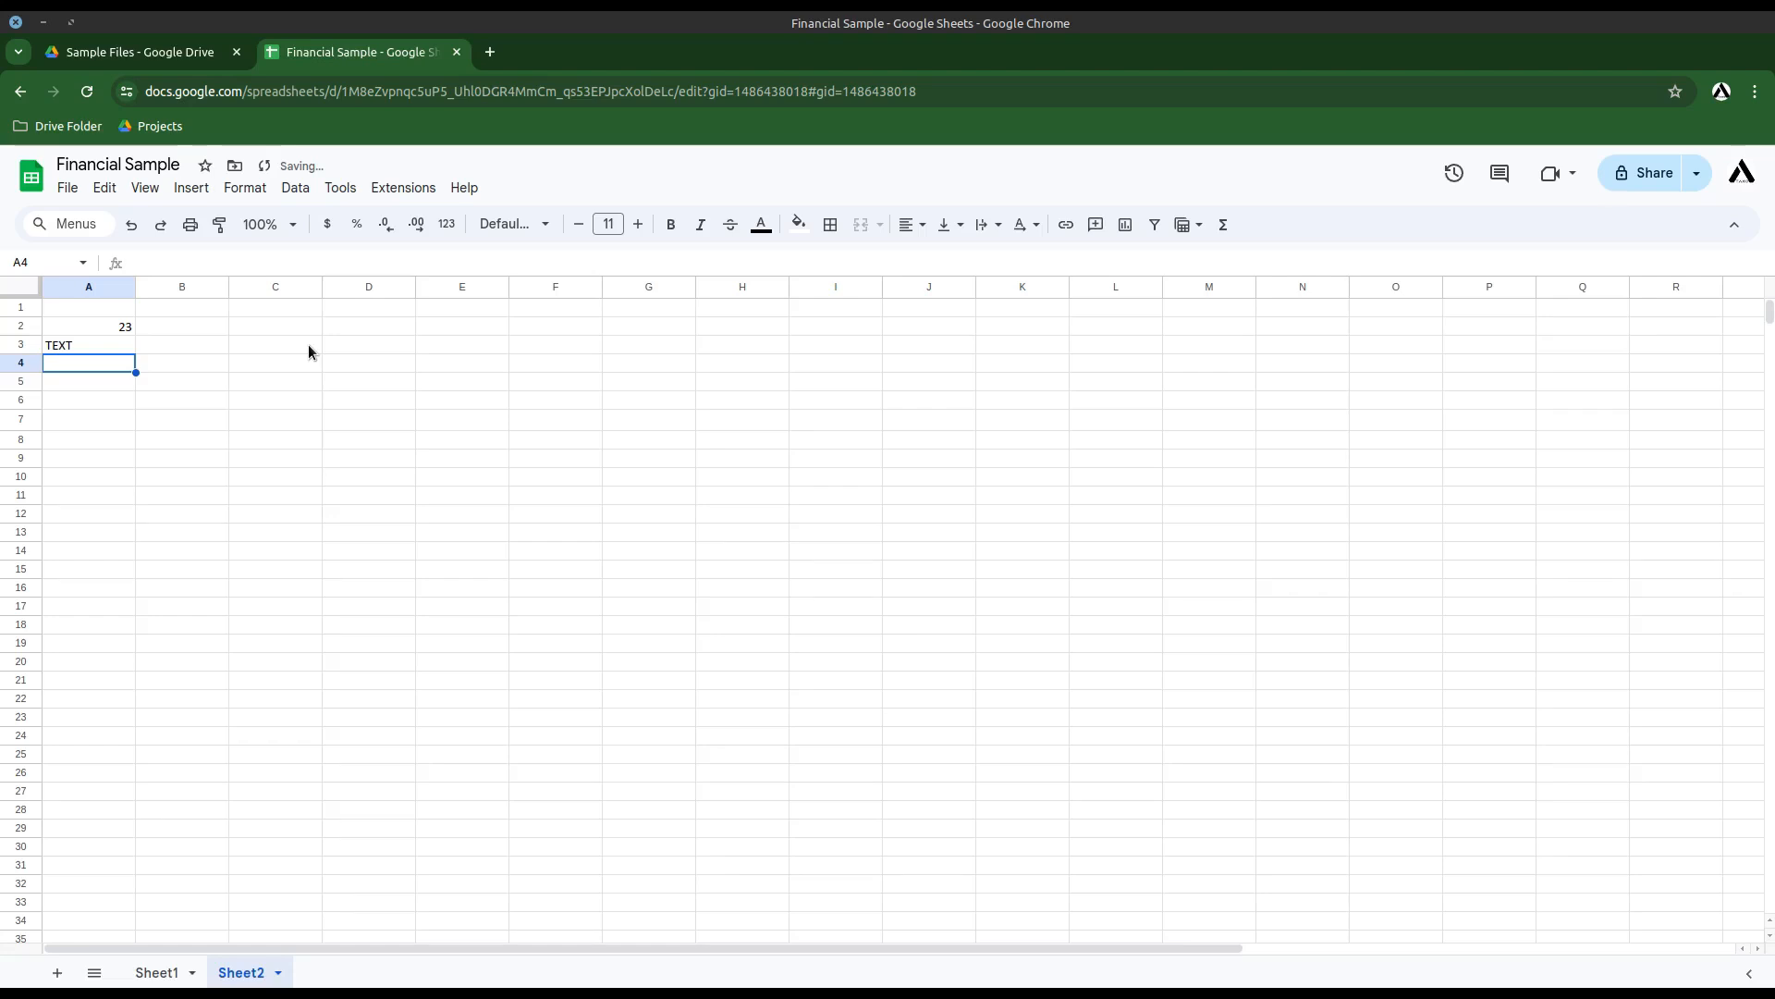
{"action": "type", "text": "=sum"}
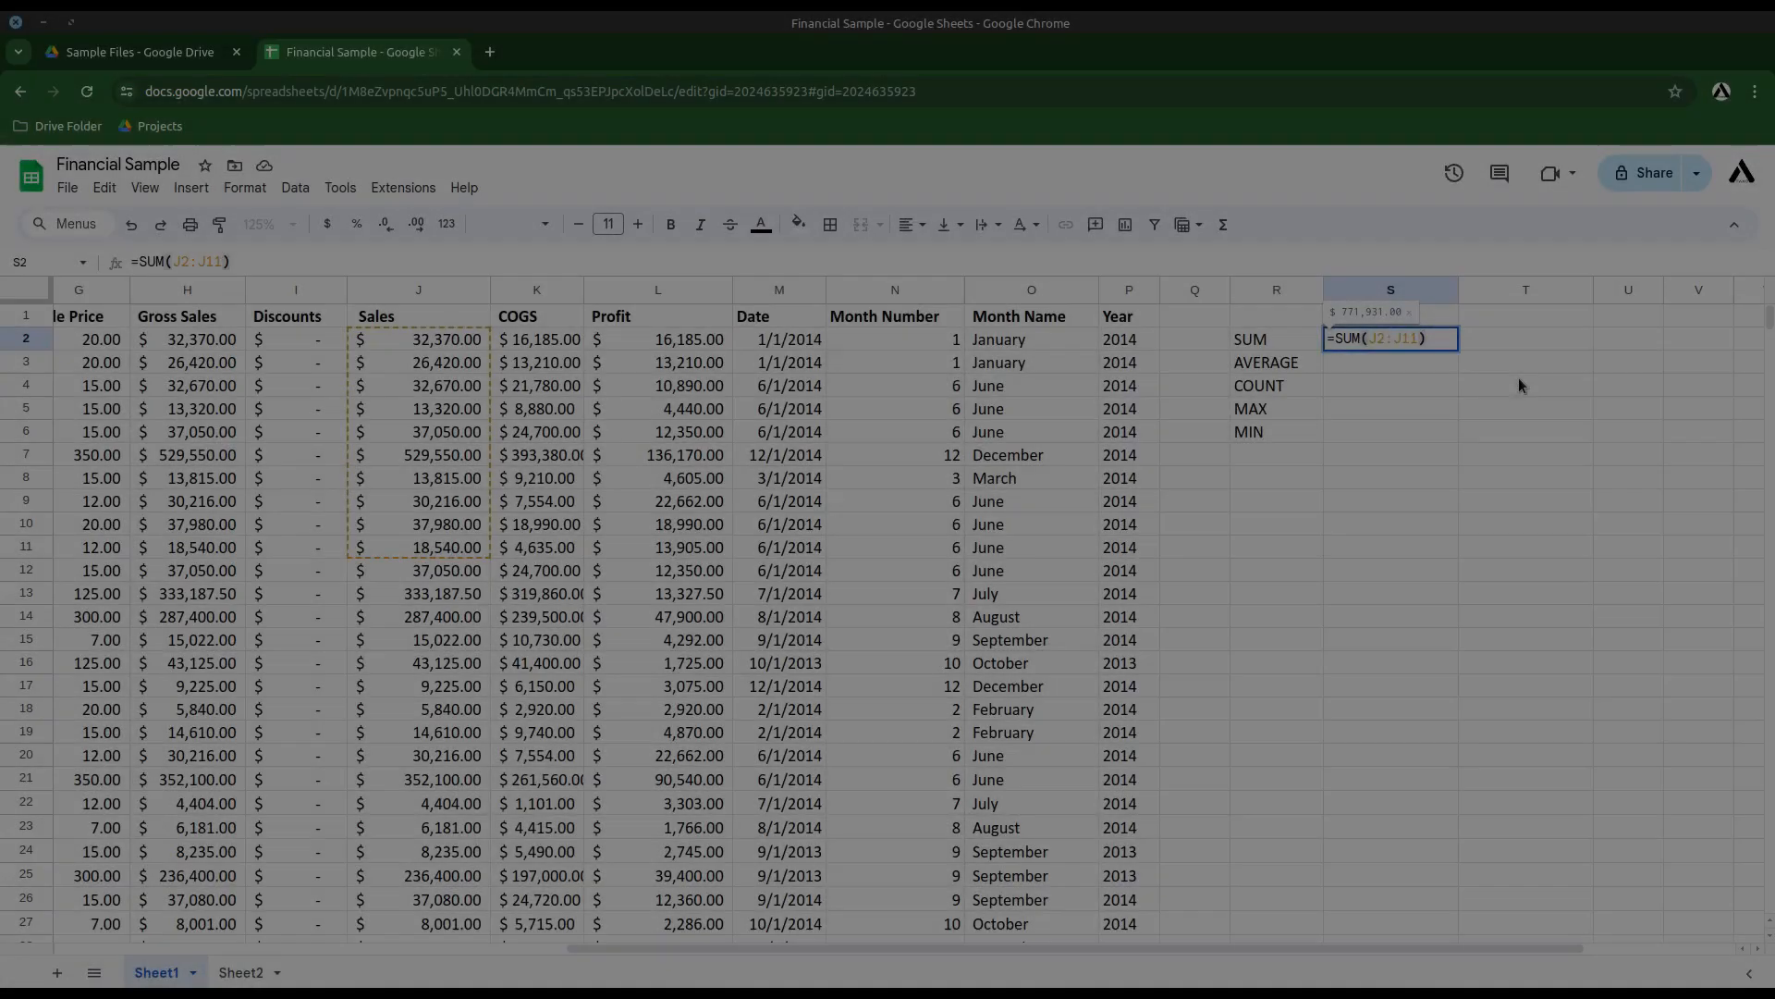
- Complete =SUM(J2:J11) in cell S2 of Sheet1 and compare it with the Sales values in J2 to J11
{"action": "key", "text": "Return"}
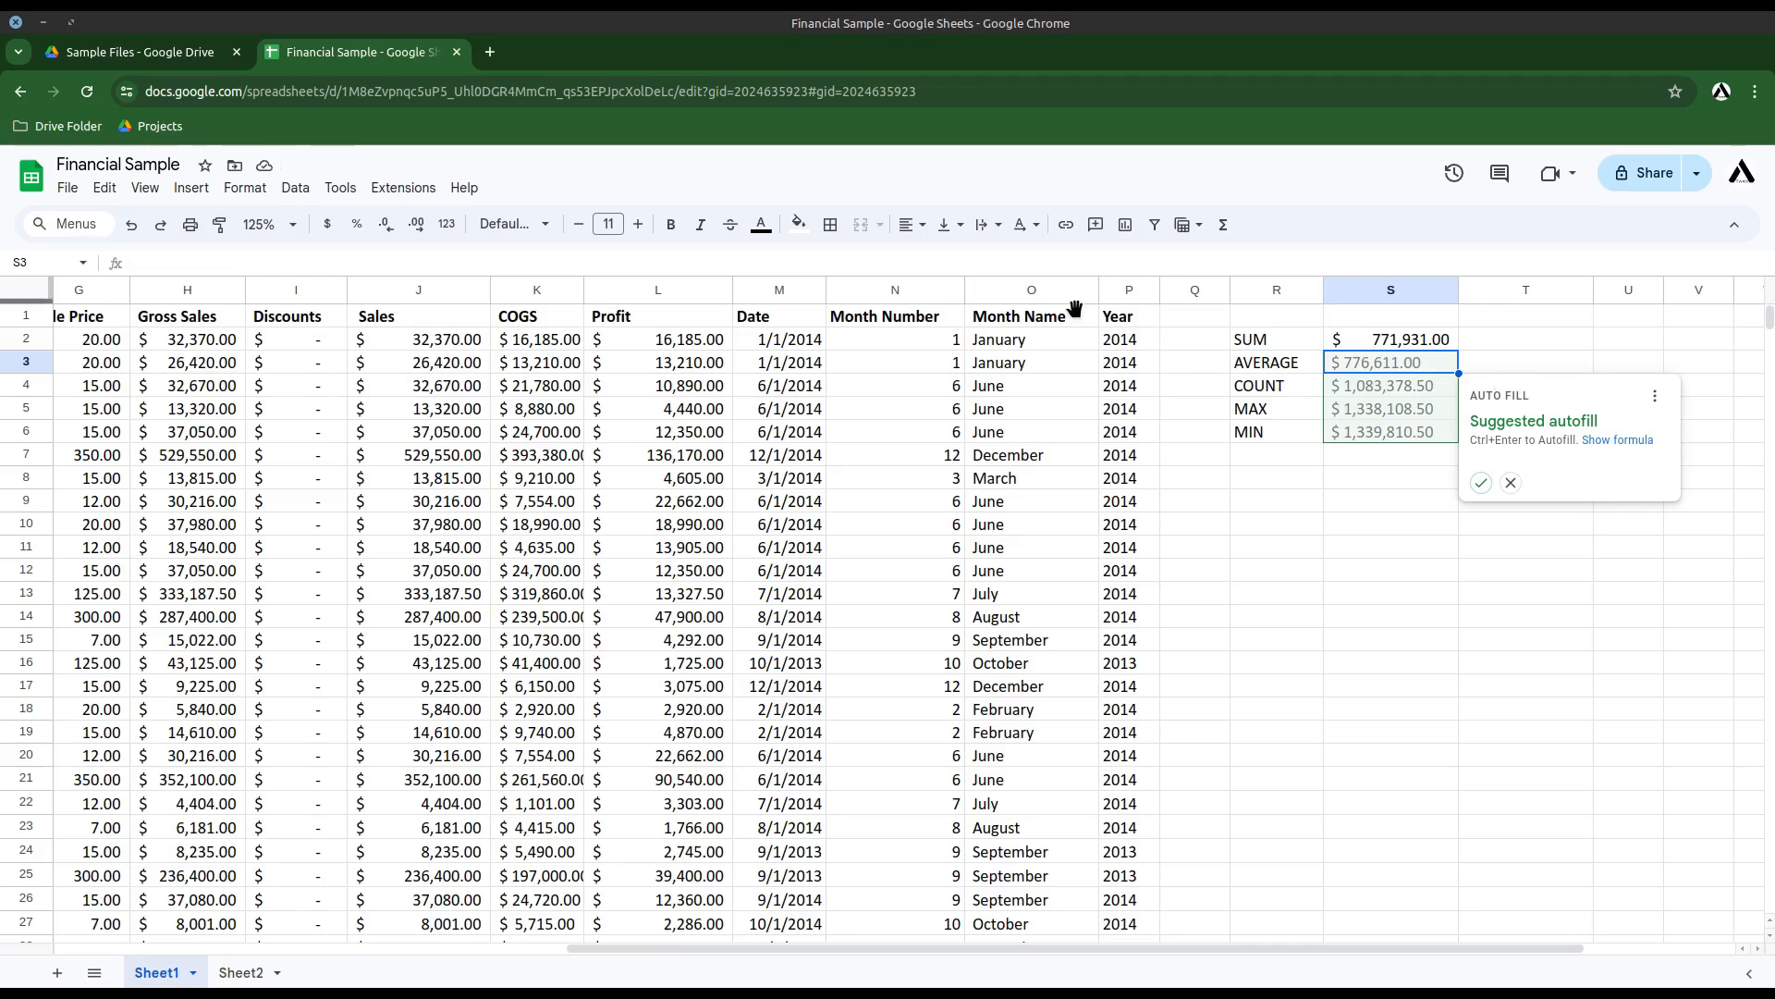
{"action": "left_click_drag", "start_coordinate": [458, 344], "coordinate": [444, 564]}
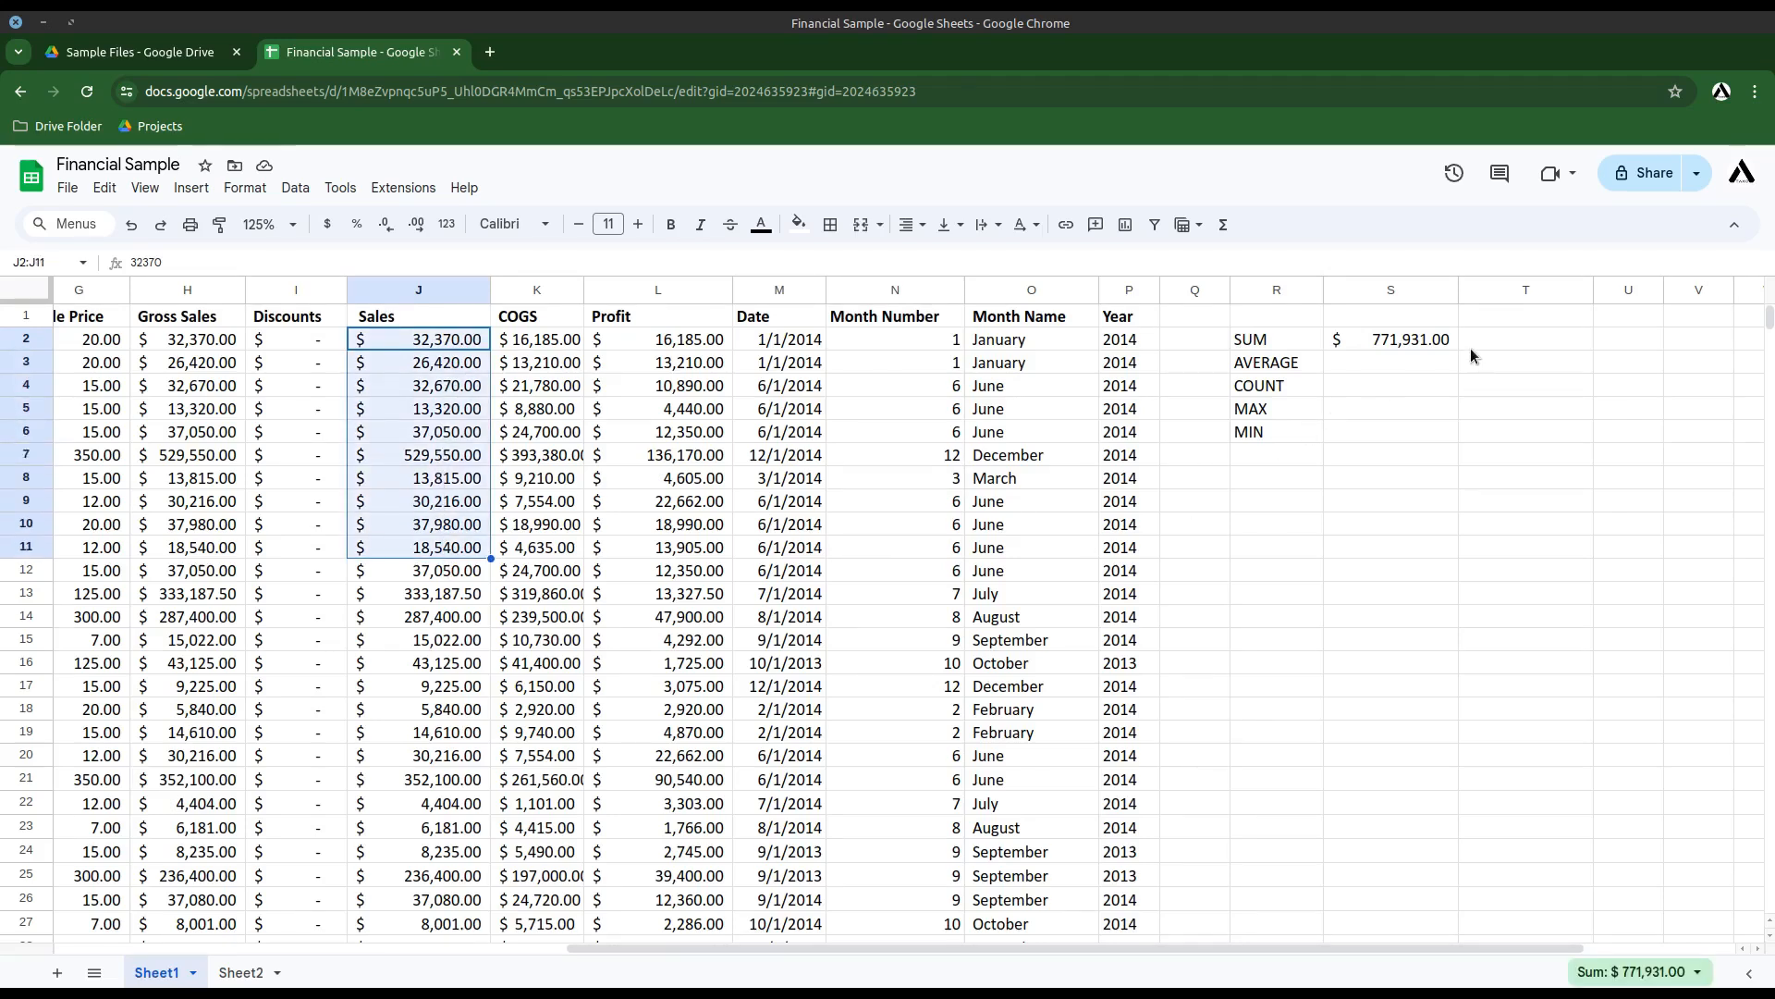
{"action": "left_click", "coordinate": [1423, 342]}
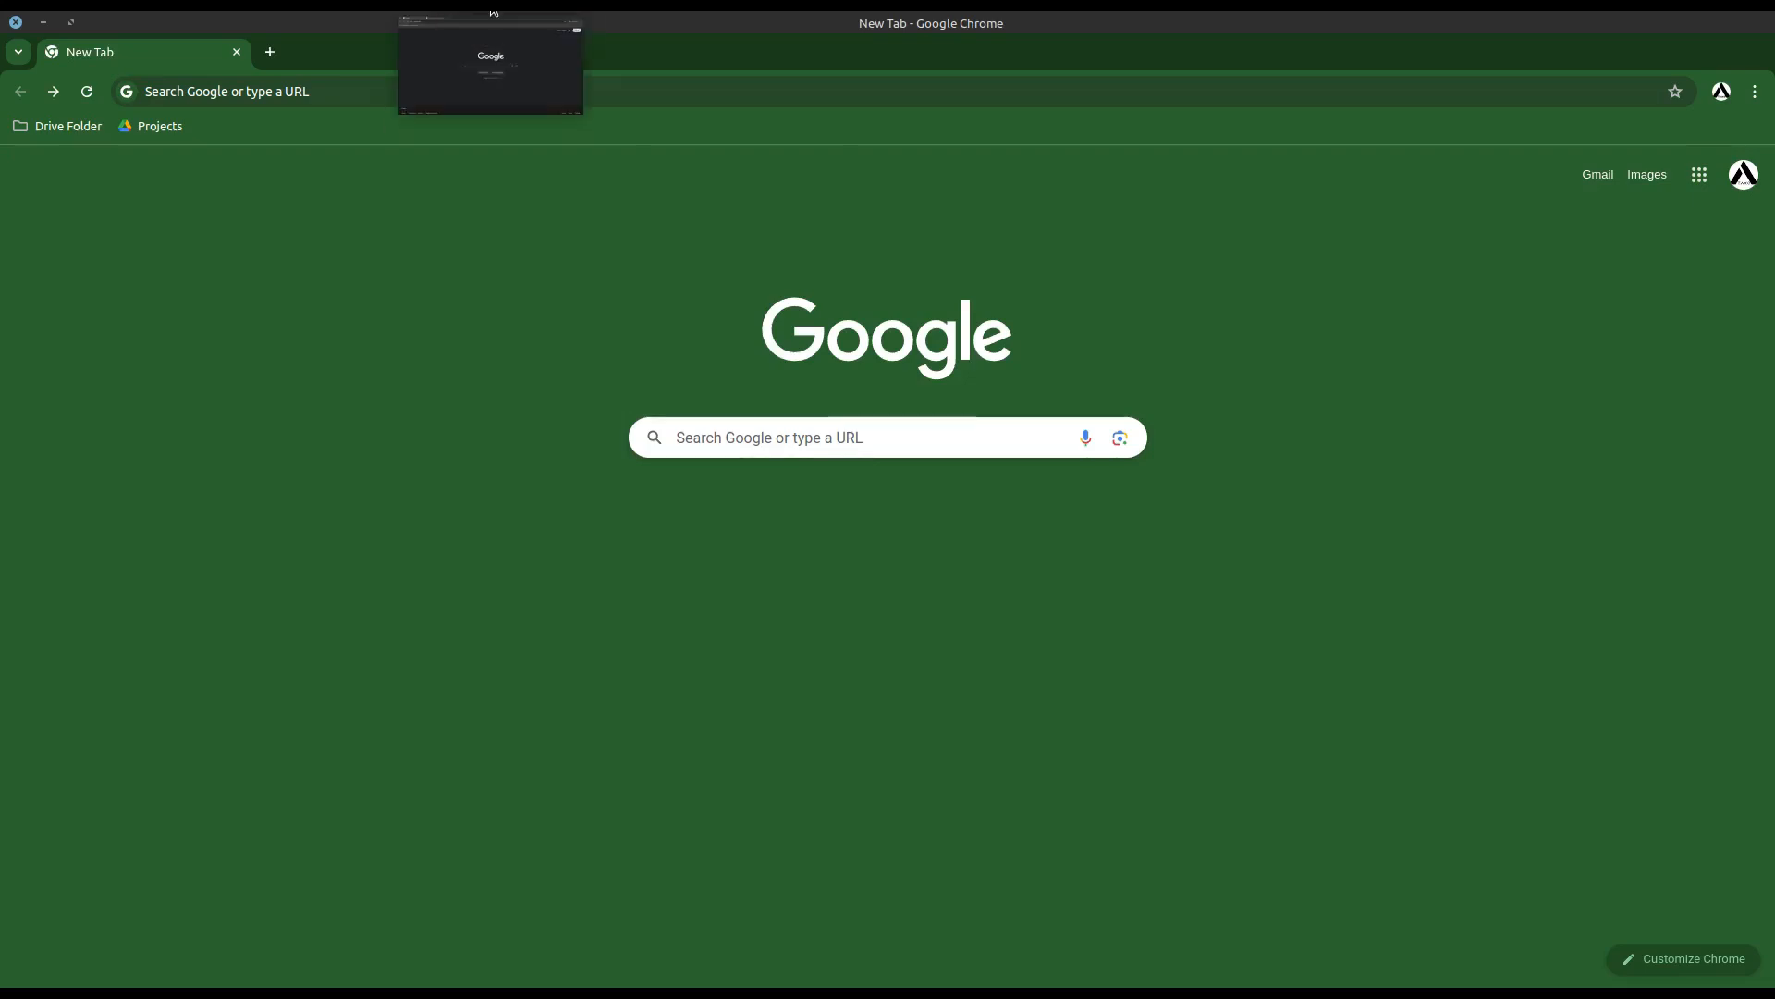
- View the Google sign-in page and the Gmail introduction page in the Incognito window, and return to the signed-in window
{"action": "left_click", "coordinate": [493, 11]}
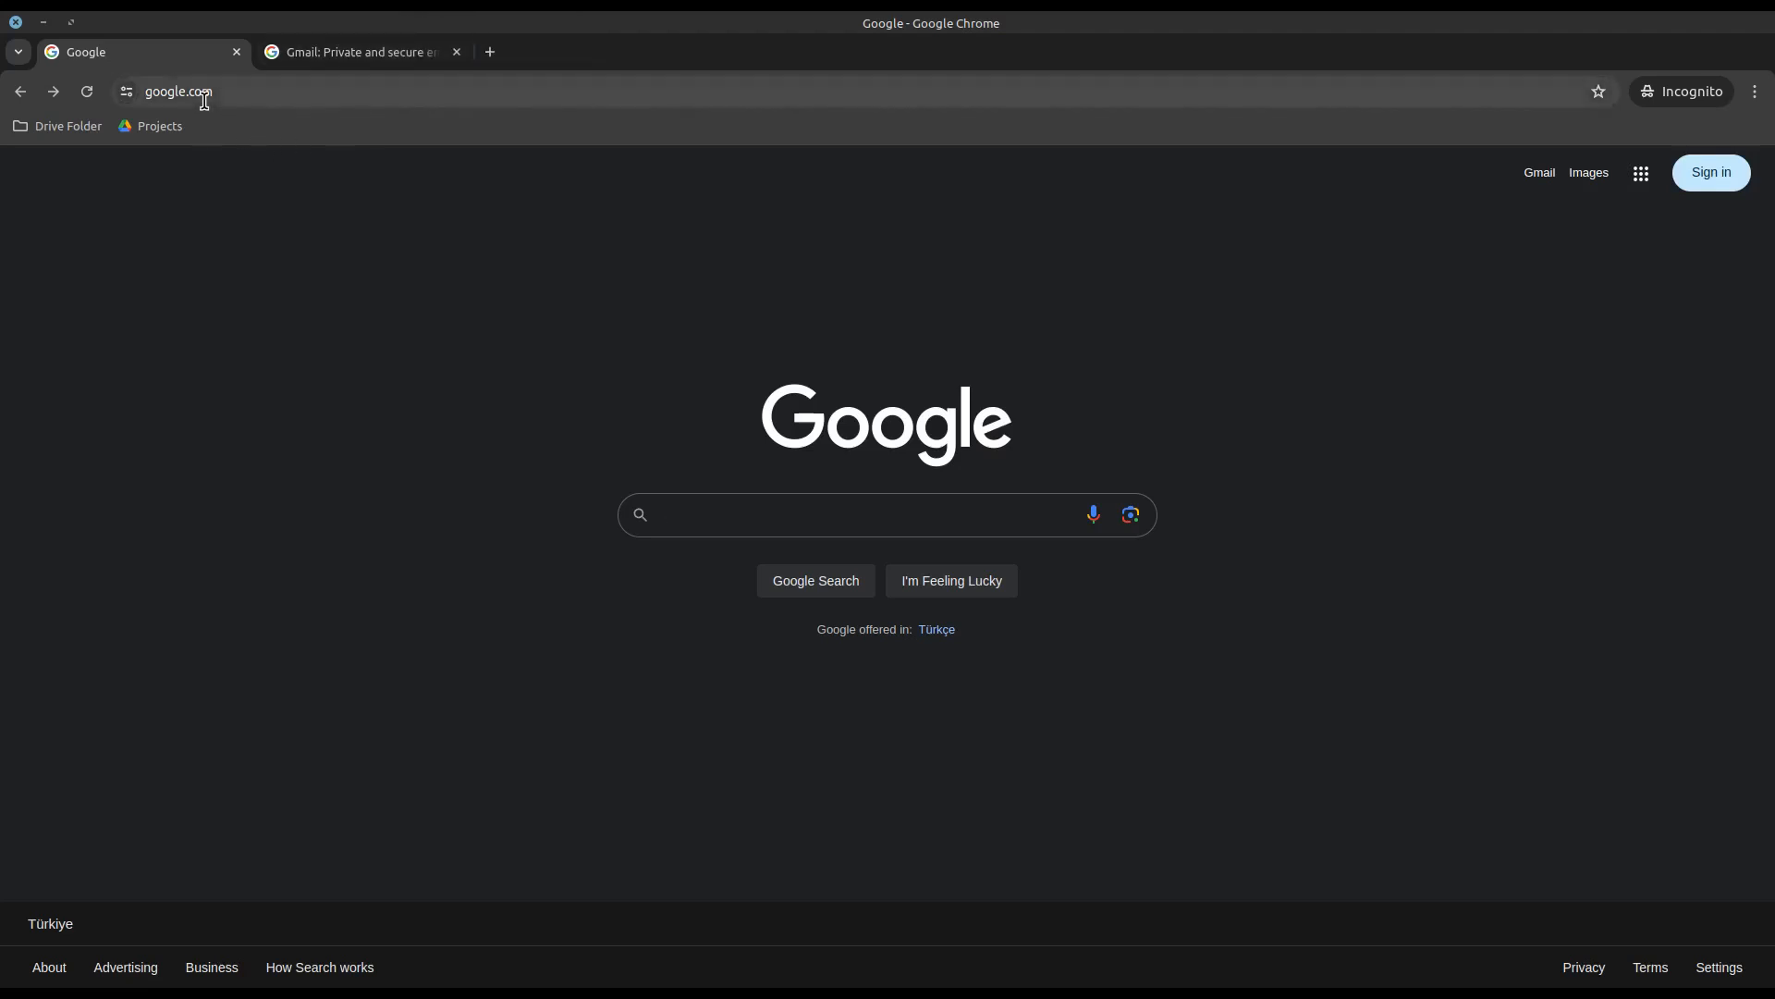
{"action": "left_click", "coordinate": [1712, 174]}
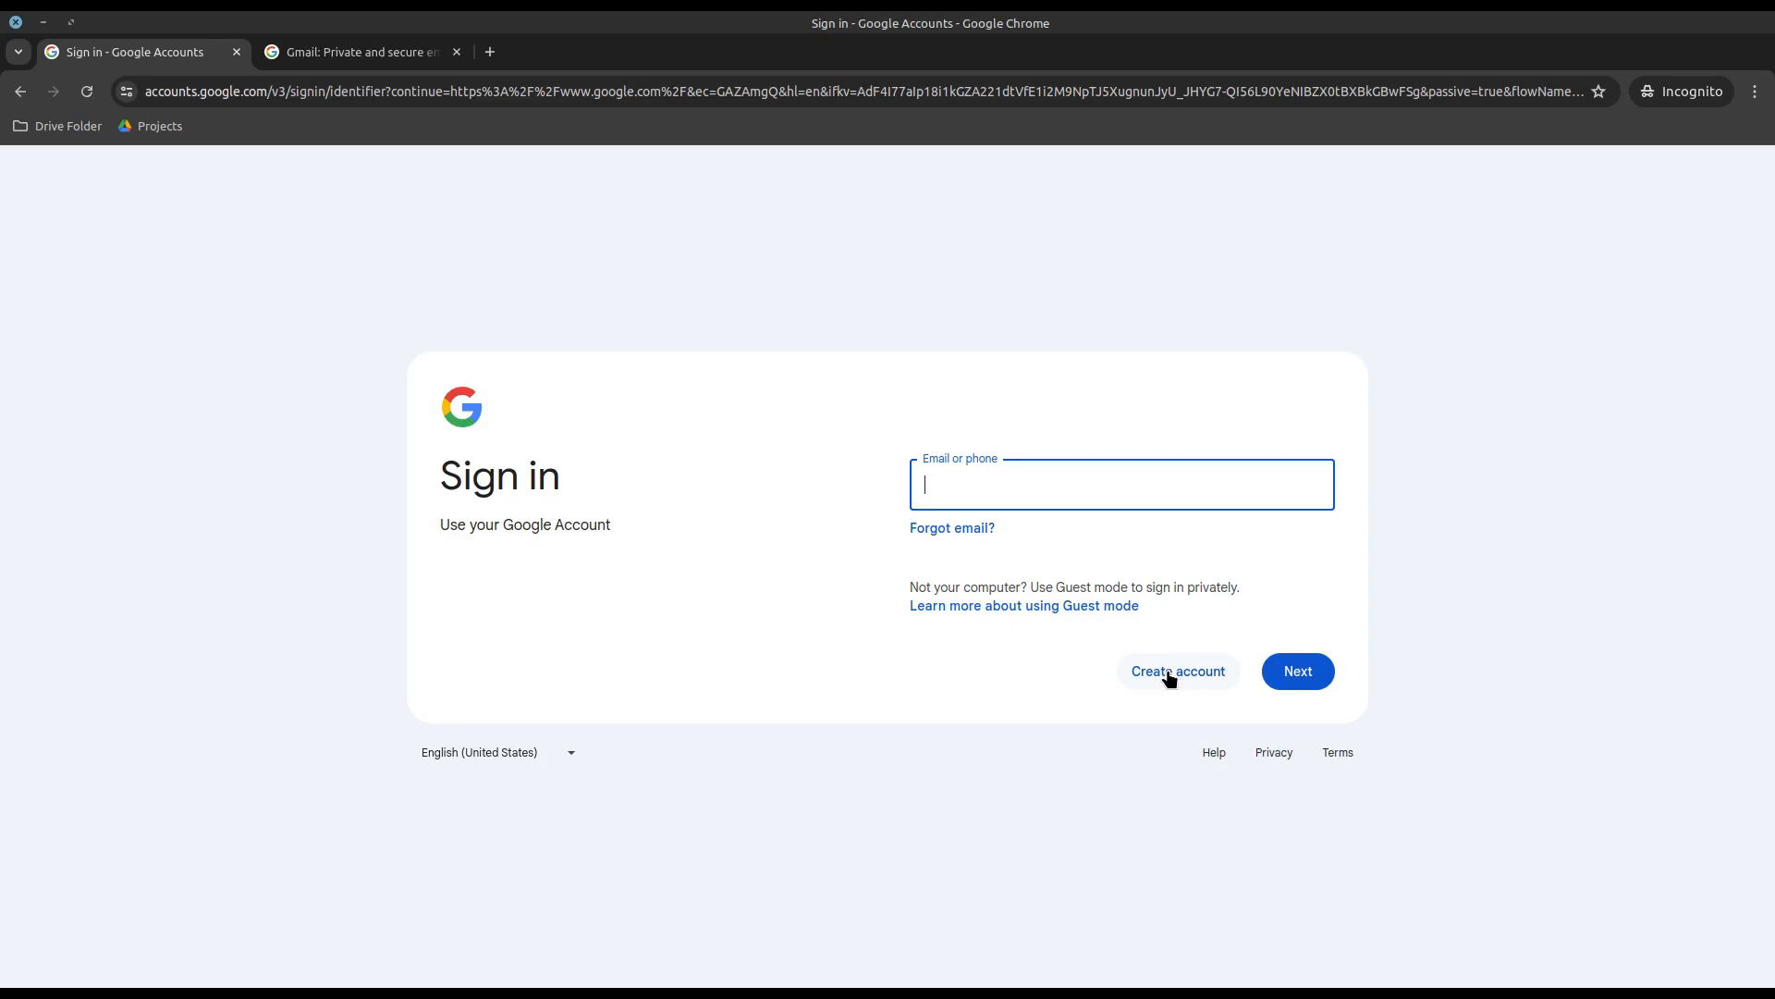
{"action": "left_click", "coordinate": [387, 57]}
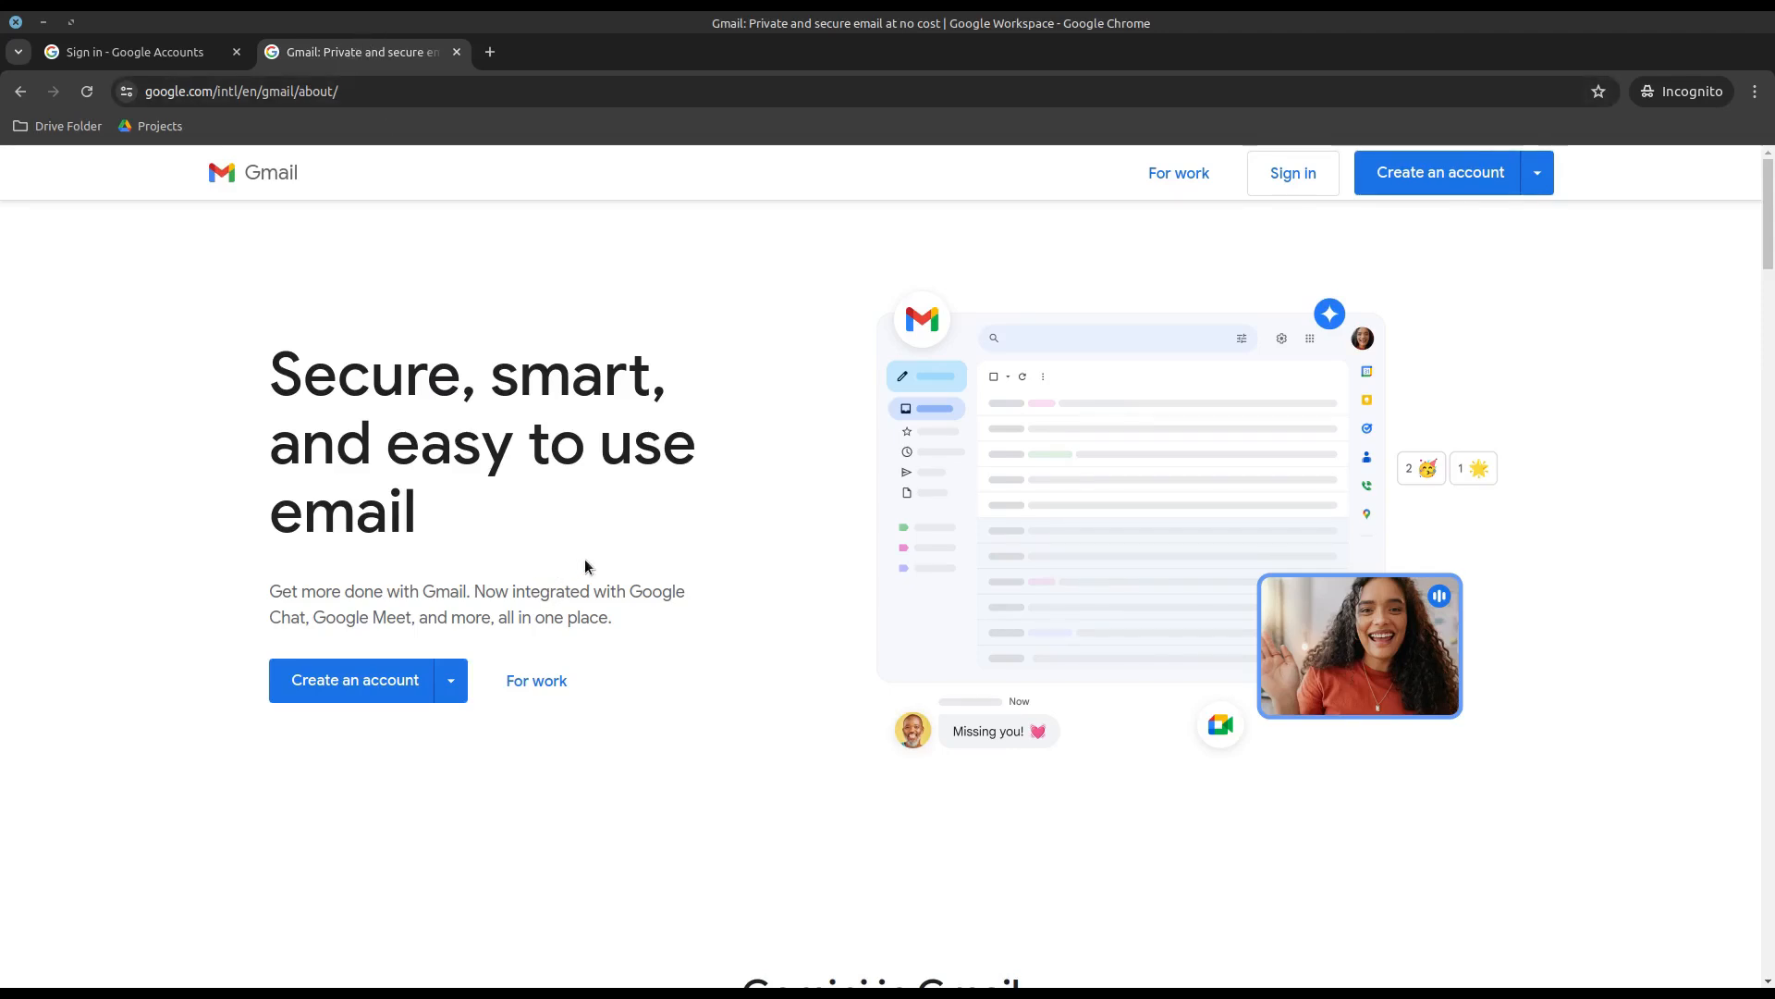
{"action": "key", "text": "alt+Tab"}
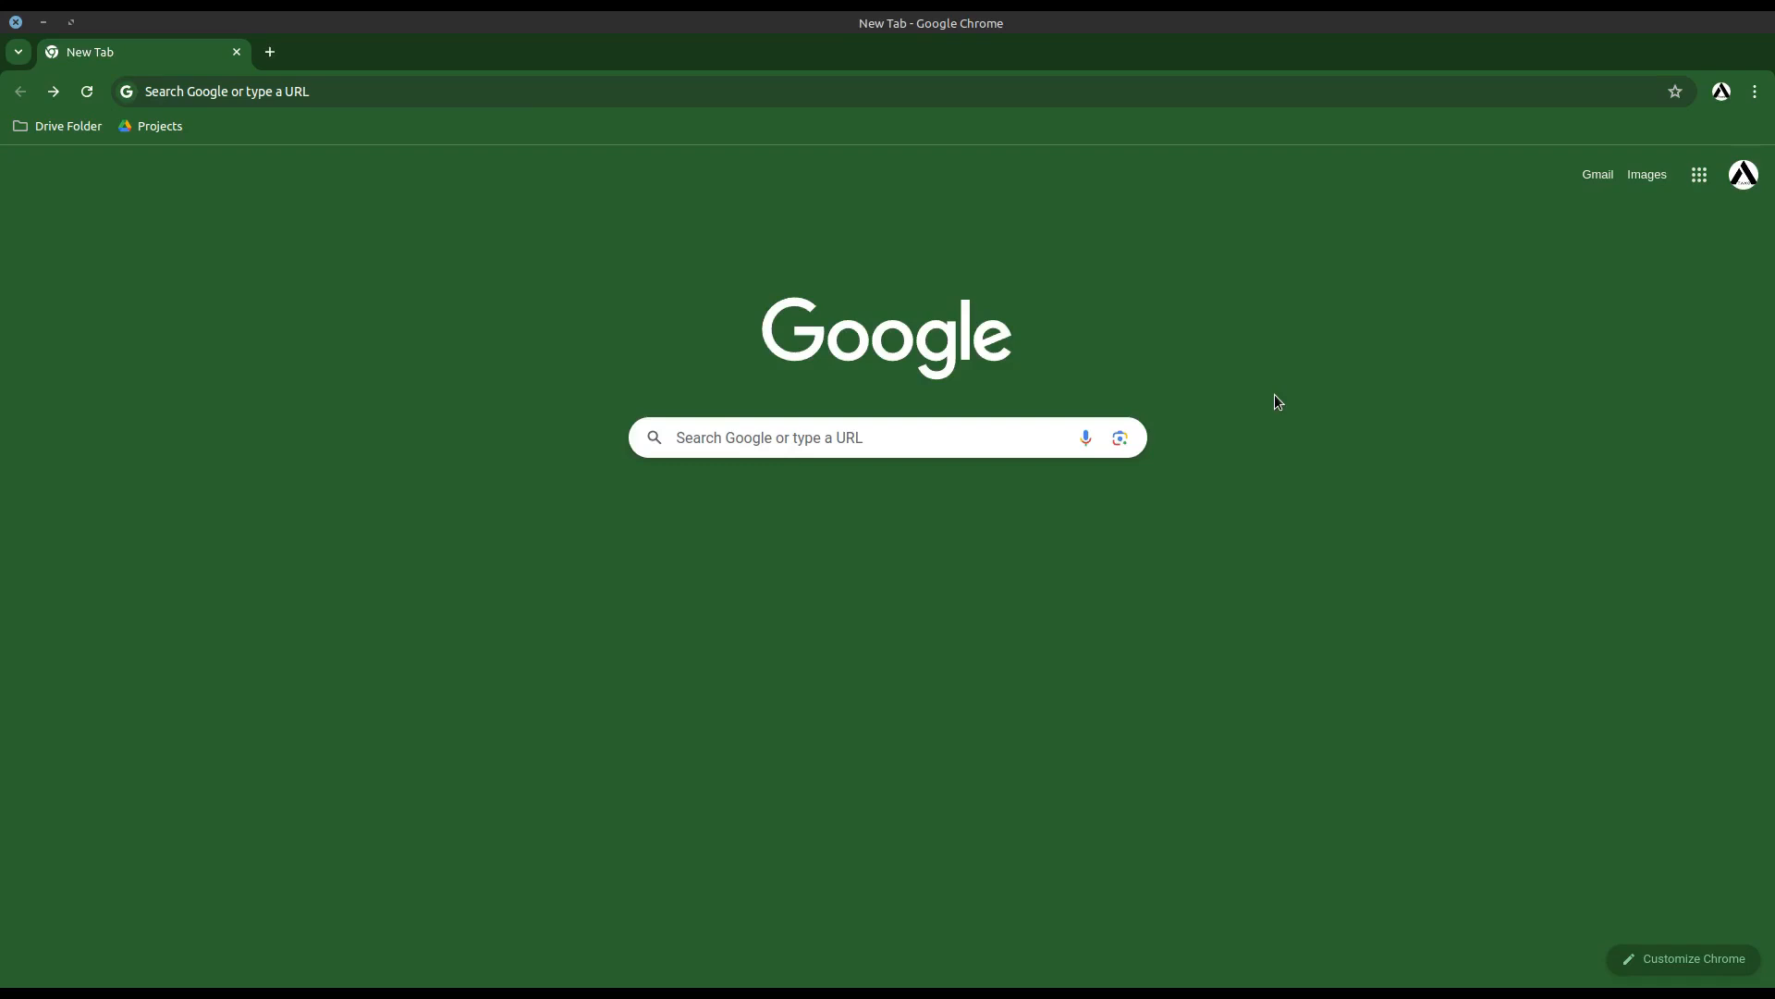
- Look at the Google apps list and open Google Drive at drive.google.com
{"action": "left_click", "coordinate": [1701, 181]}
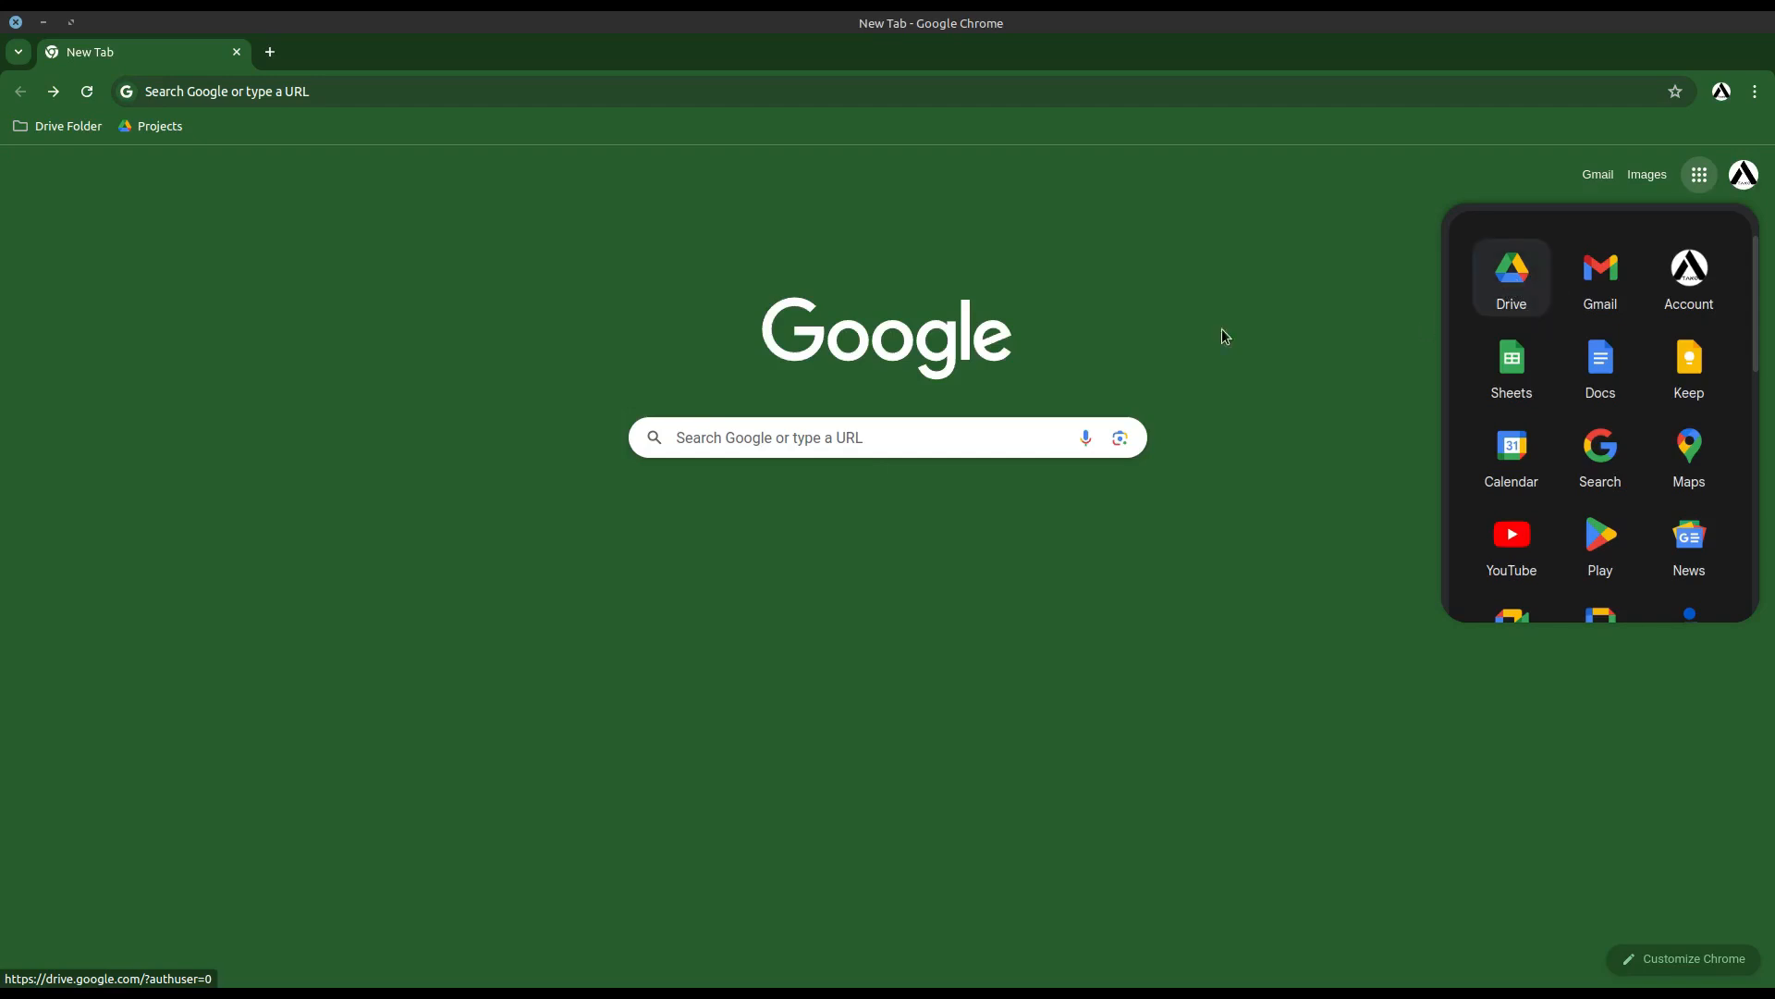
{"action": "left_click", "coordinate": [341, 88]}
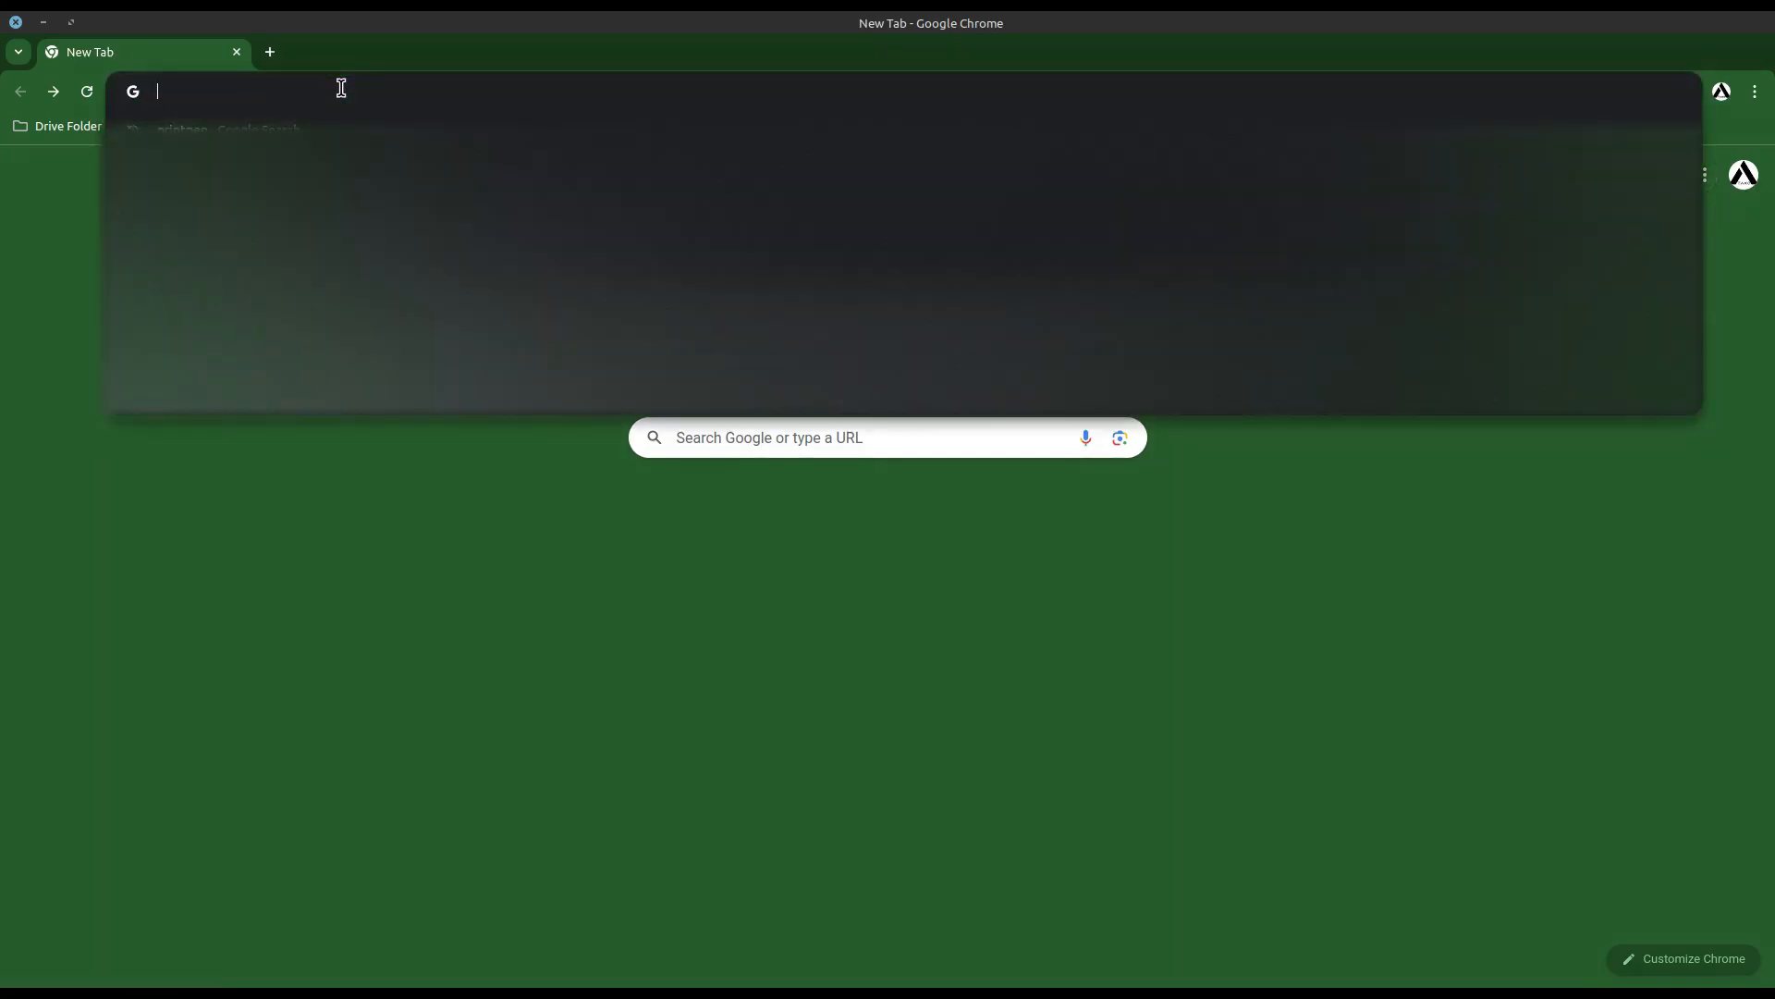
{"action": "type", "text": "drive.google.co"}
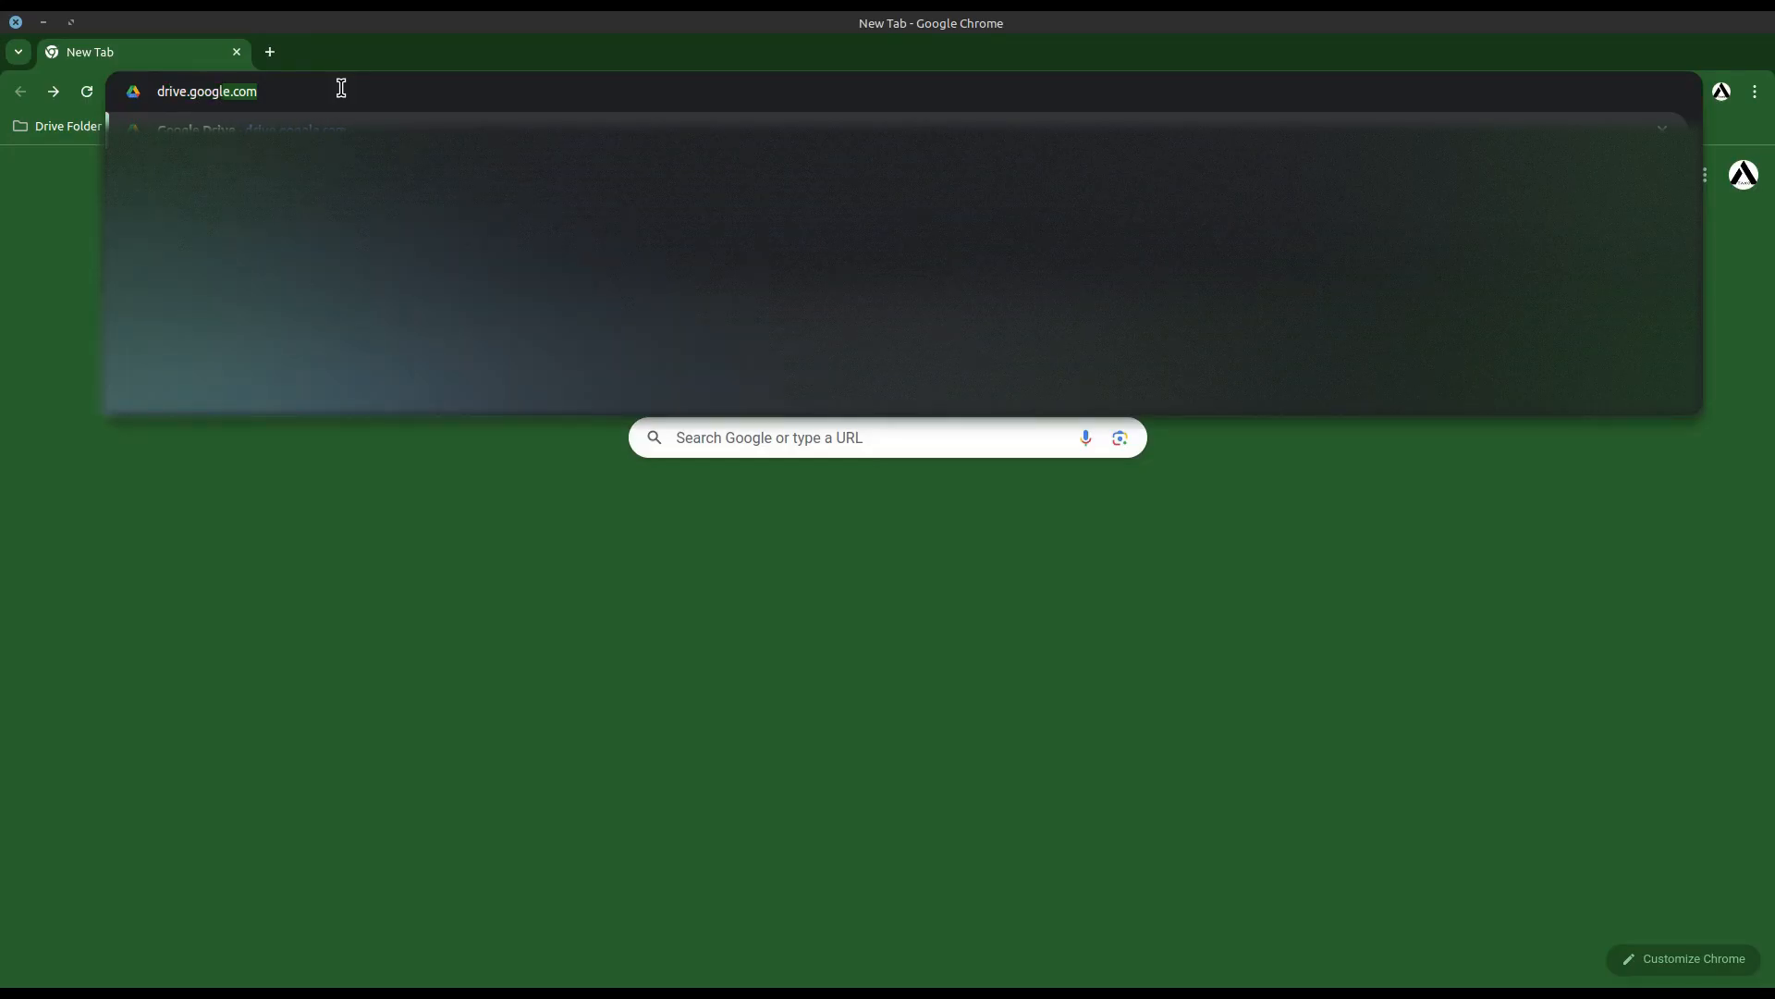
{"action": "type", "text": "m"}
{"action": "key", "text": "Return"}
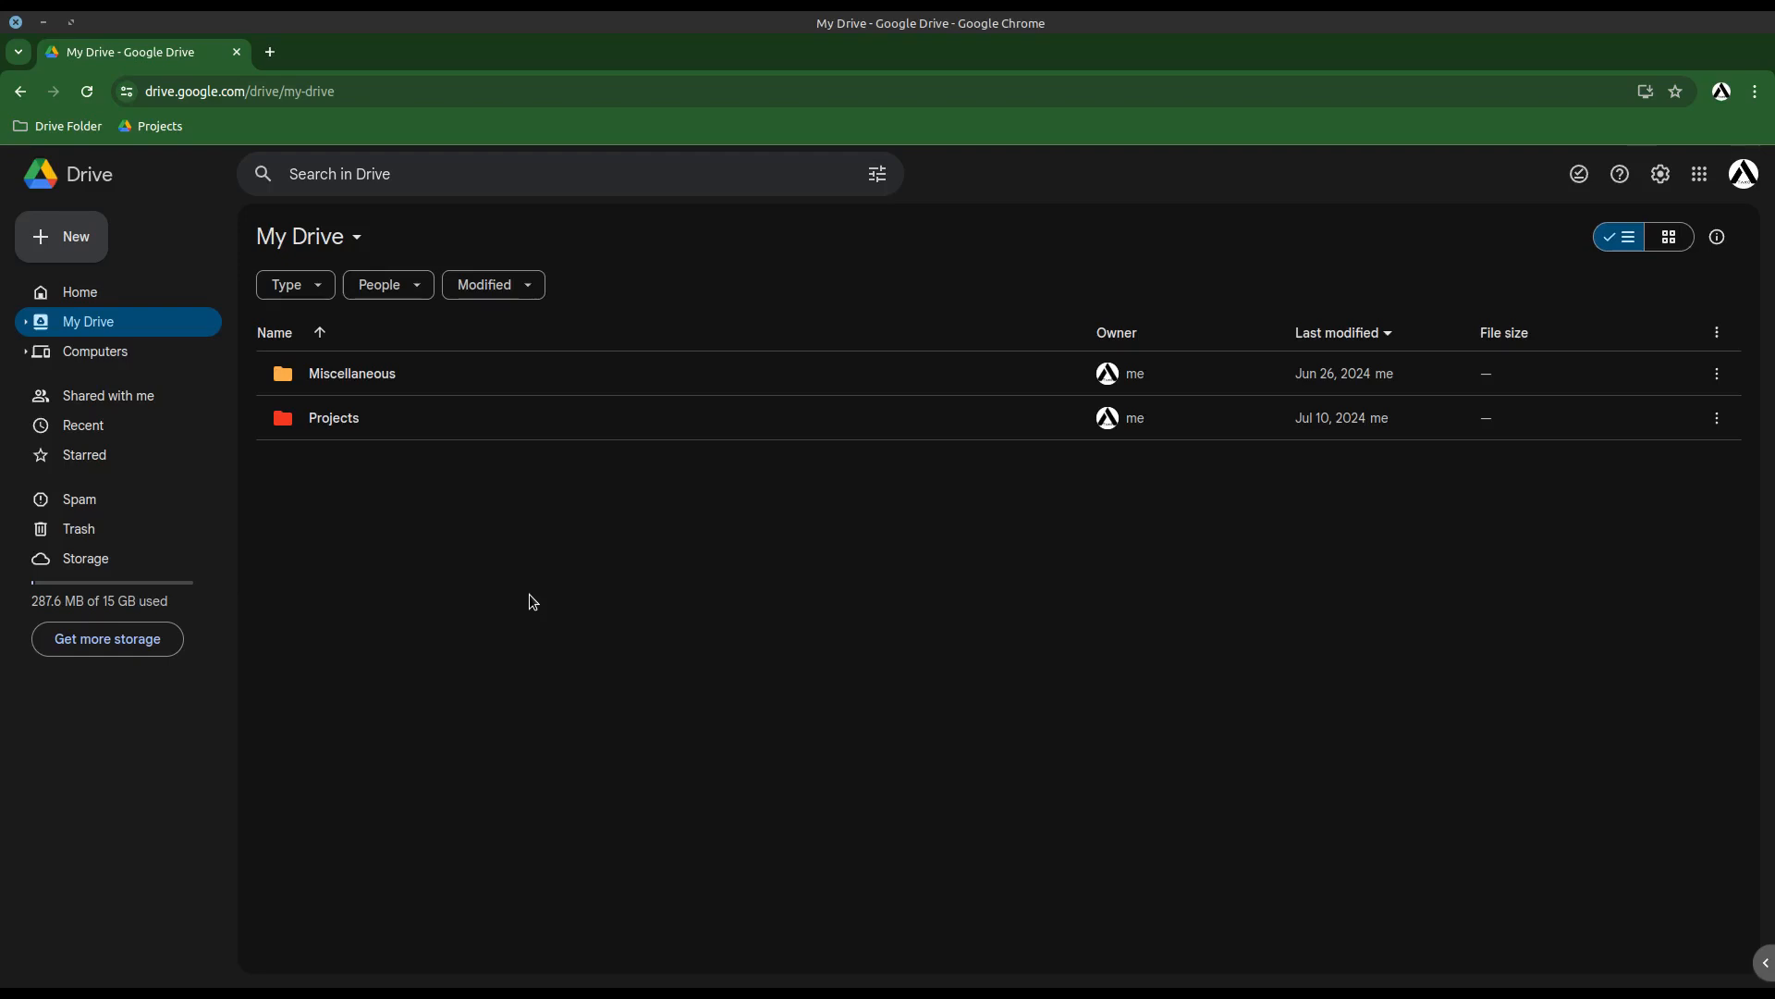
- Examine the ways to create a Google Sheets file from Drive and the Google apps list
{"action": "right_click", "coordinate": [620, 507]}
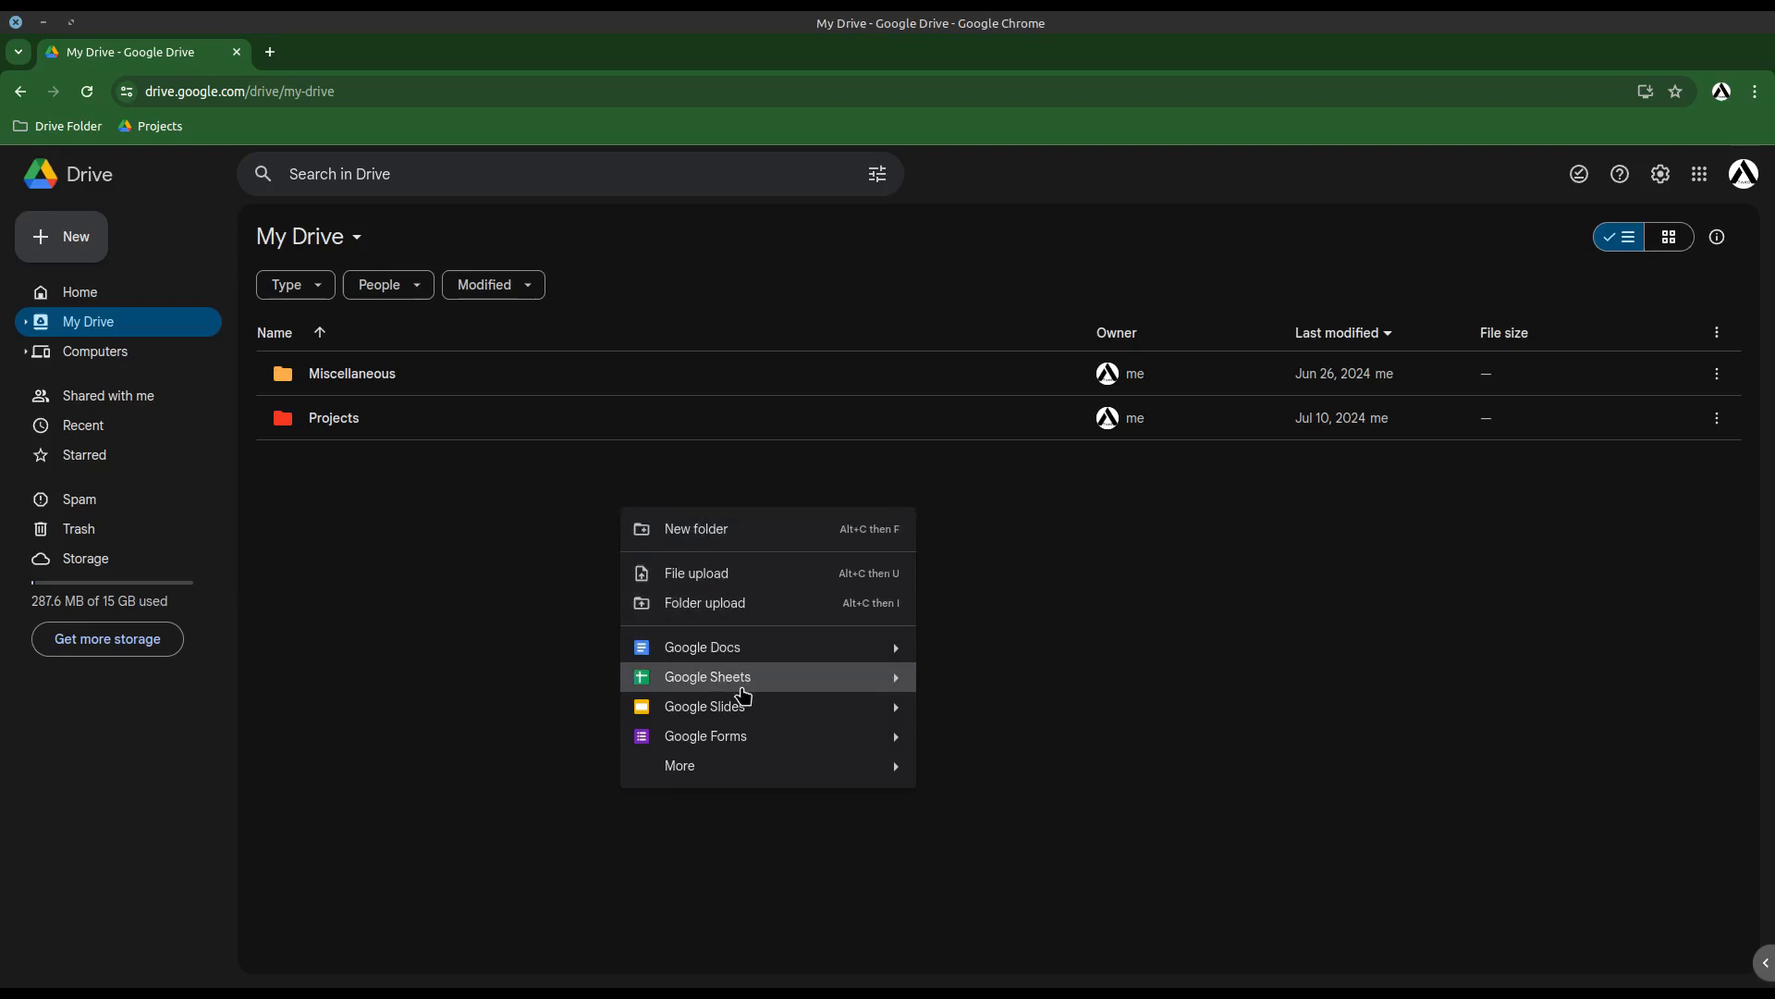
{"action": "left_click", "coordinate": [462, 659]}
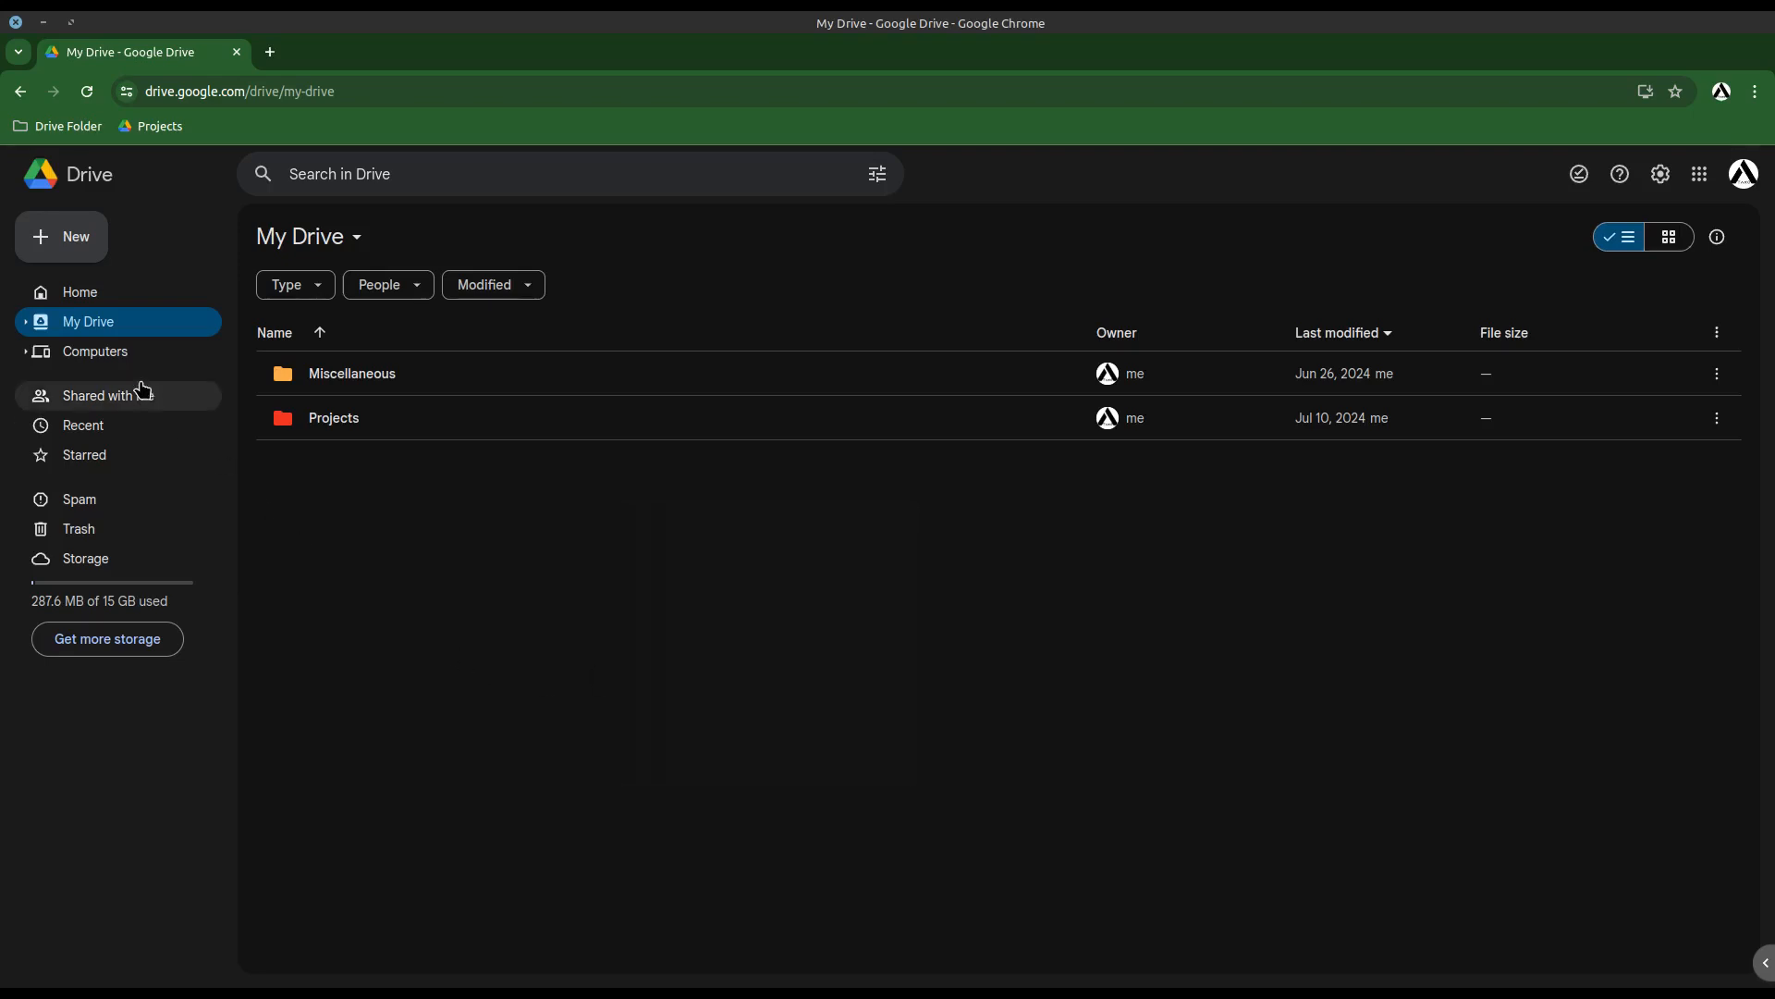
{"action": "left_click", "coordinate": [77, 245]}
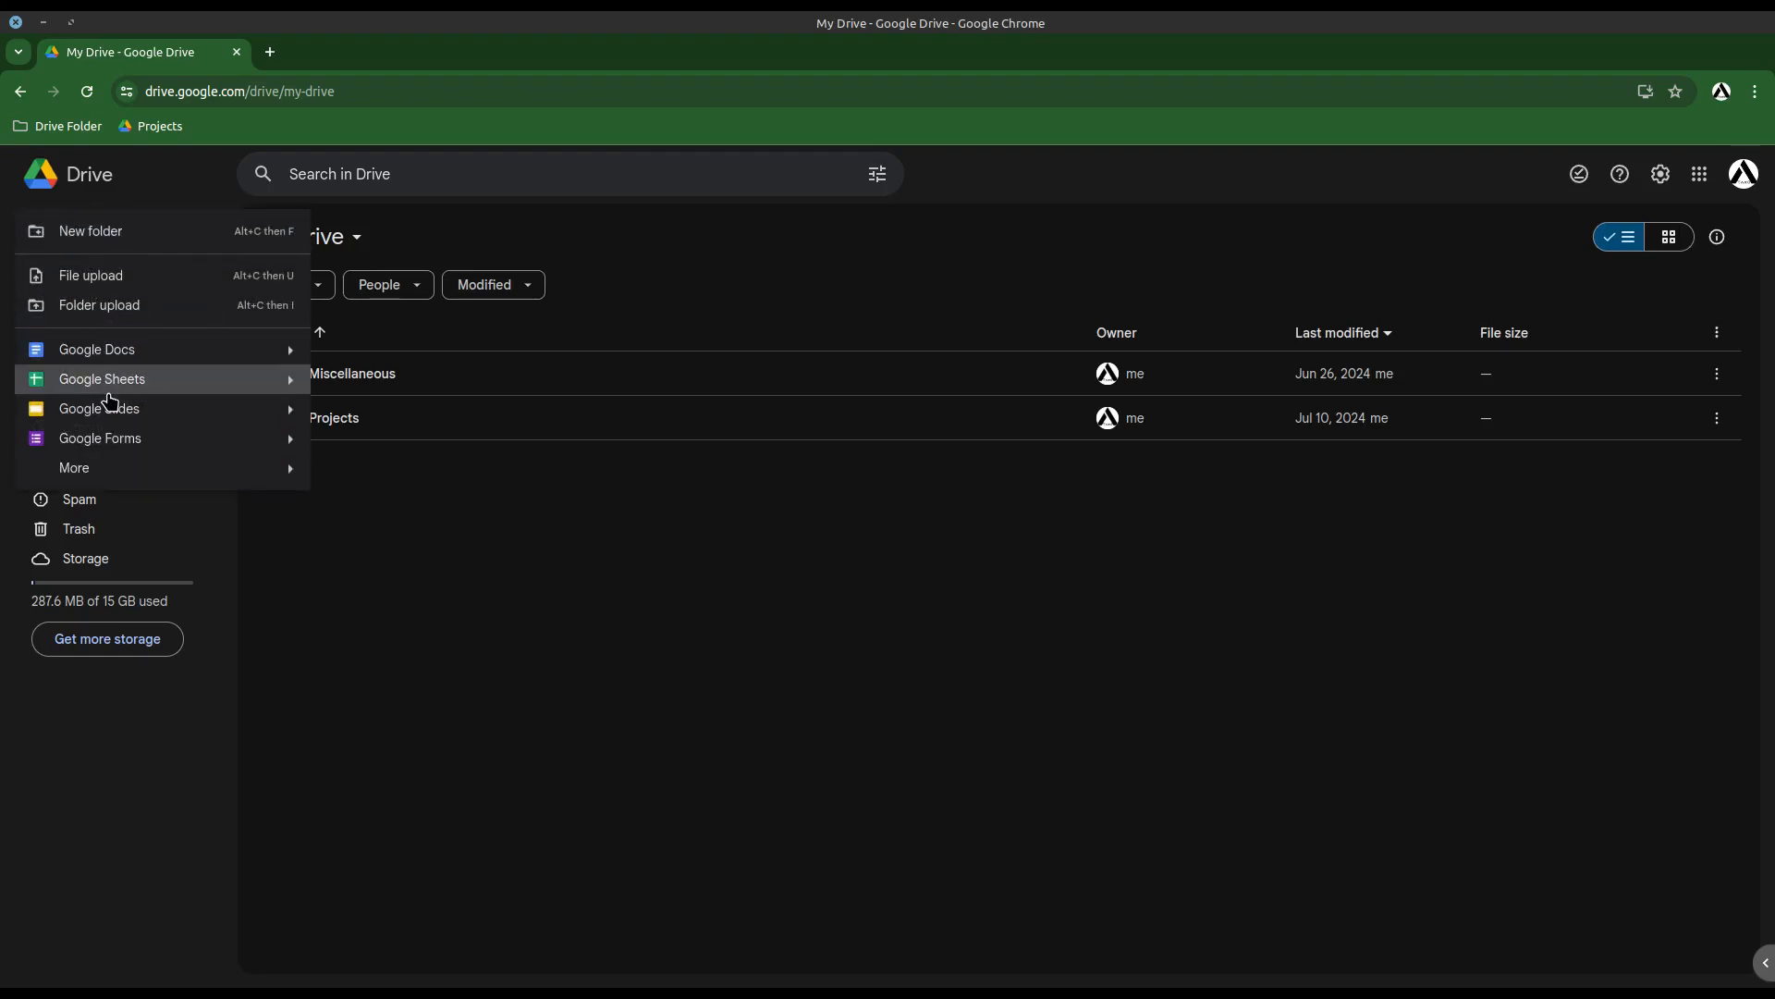
{"action": "left_click", "coordinate": [515, 671]}
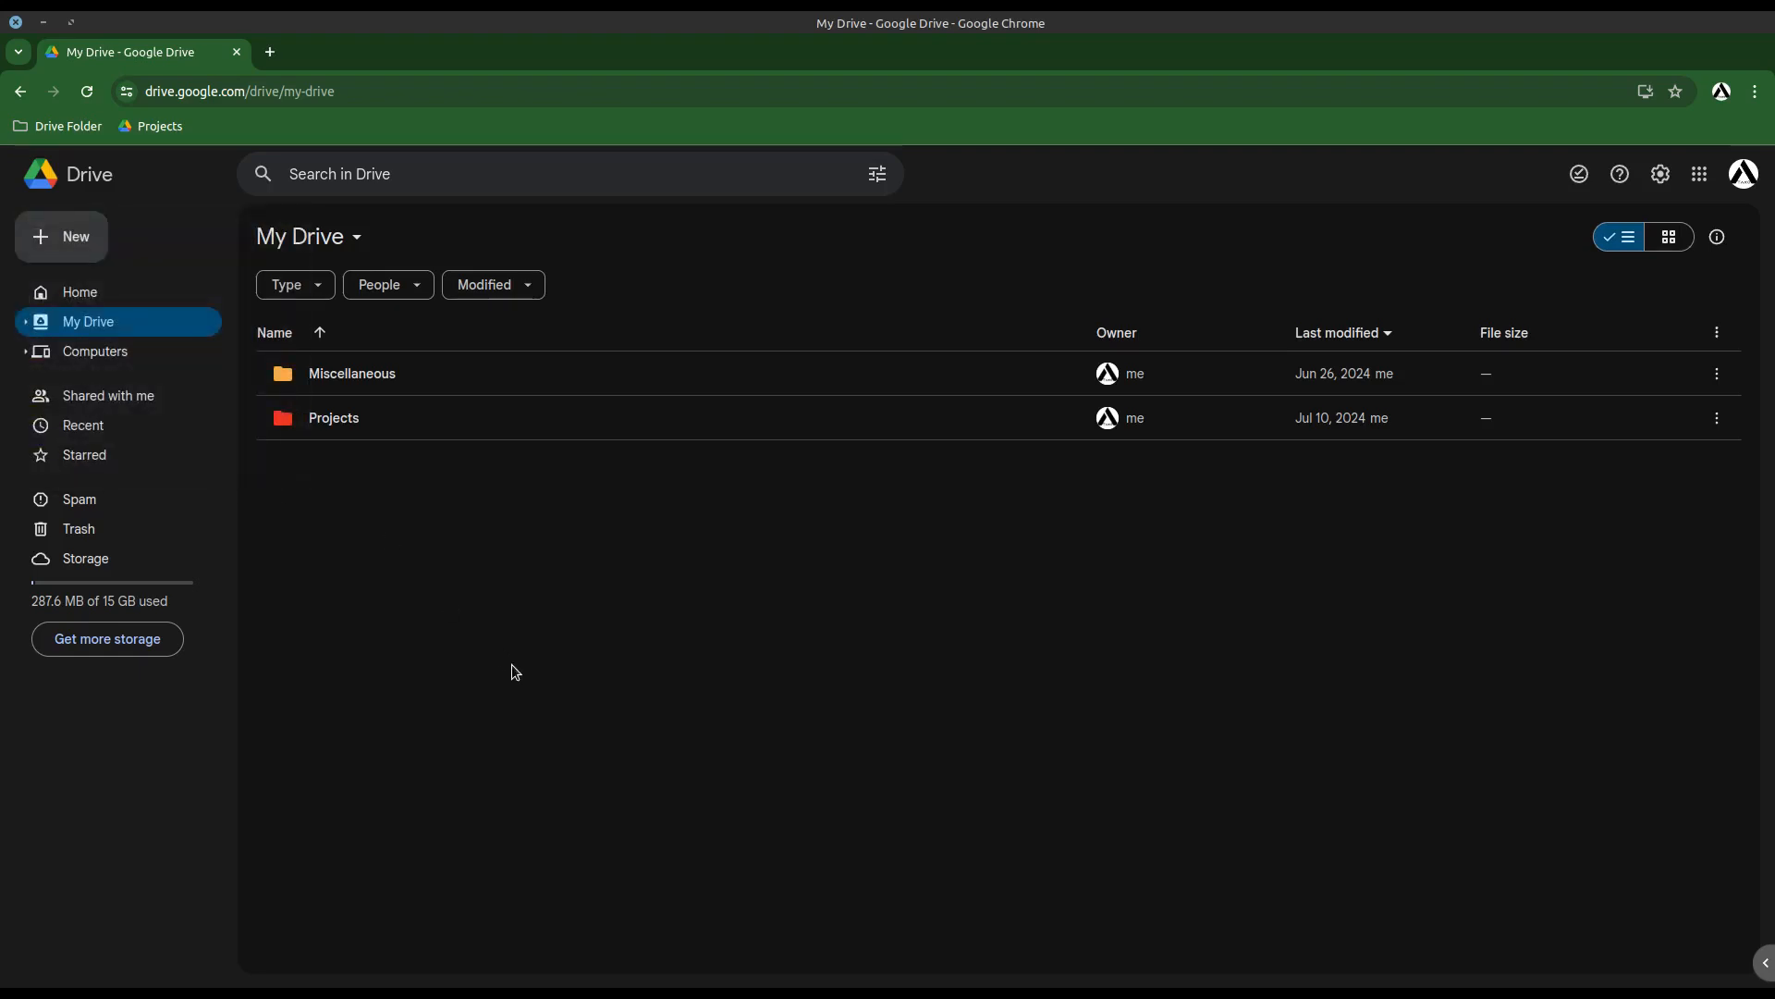
{"action": "left_click", "coordinate": [1697, 182]}
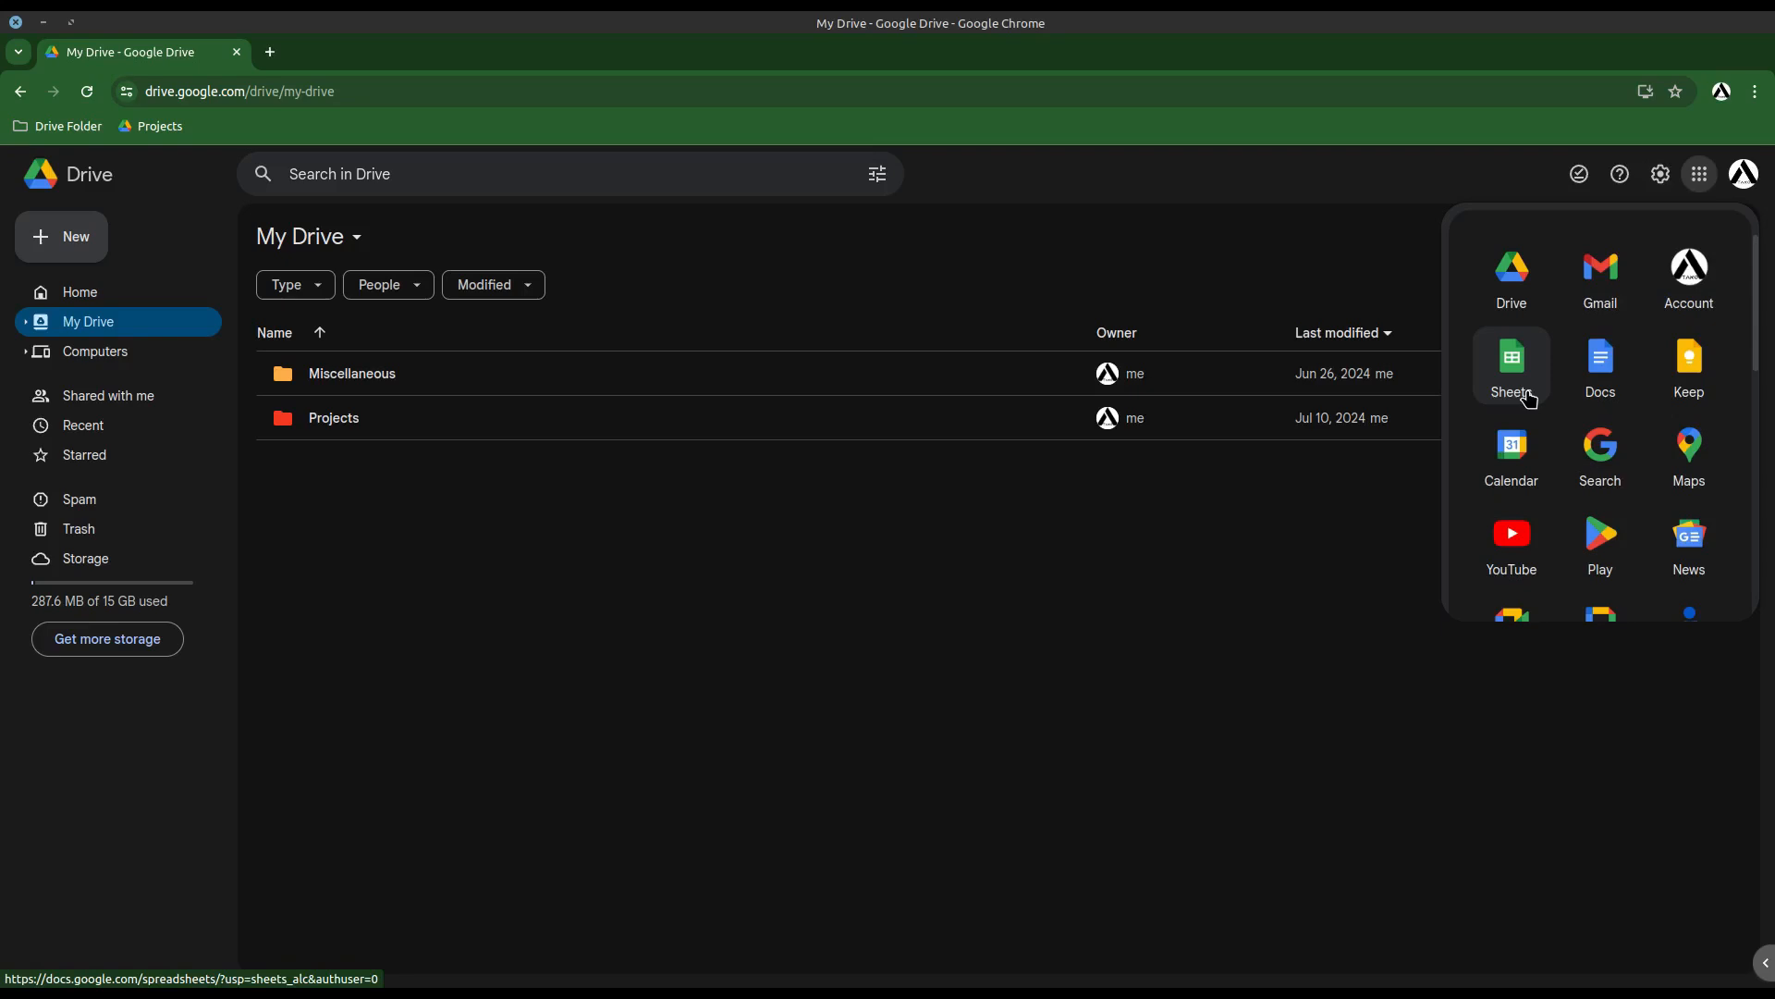
{"action": "left_click", "coordinate": [1007, 694]}
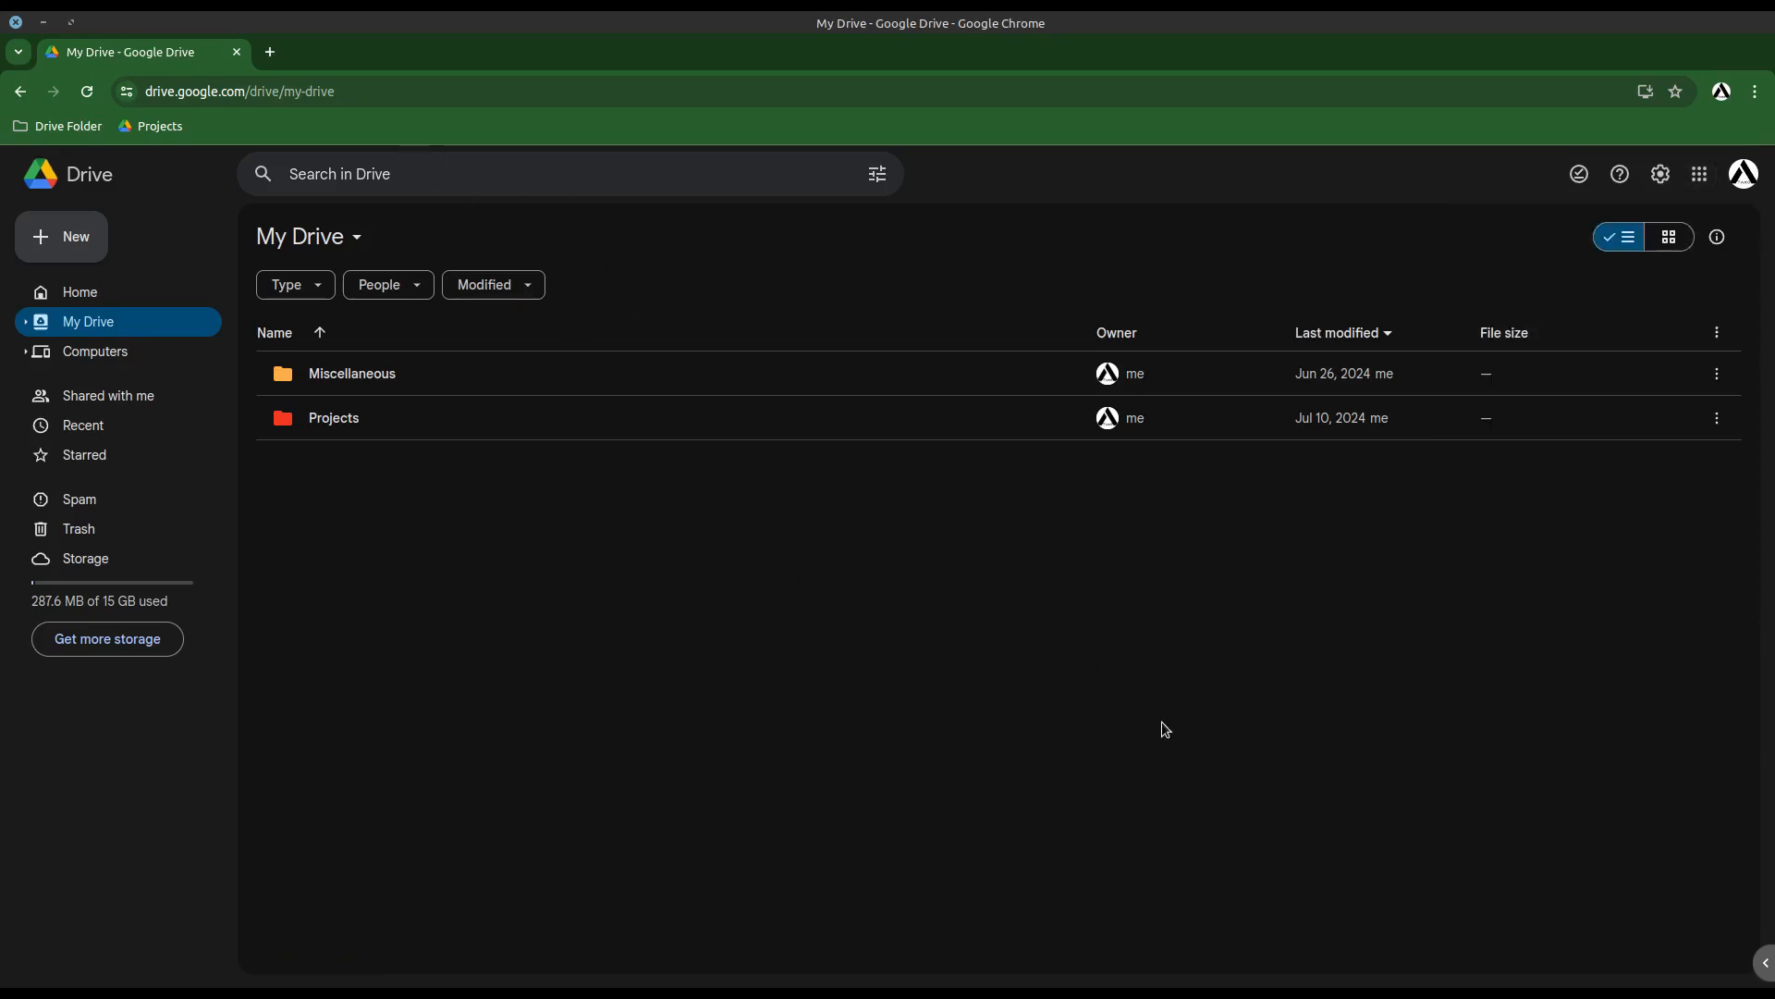
- Create a blank spreadsheet in a new browser tab through the sheets.new address
{"action": "key", "text": "ctrl+t"}
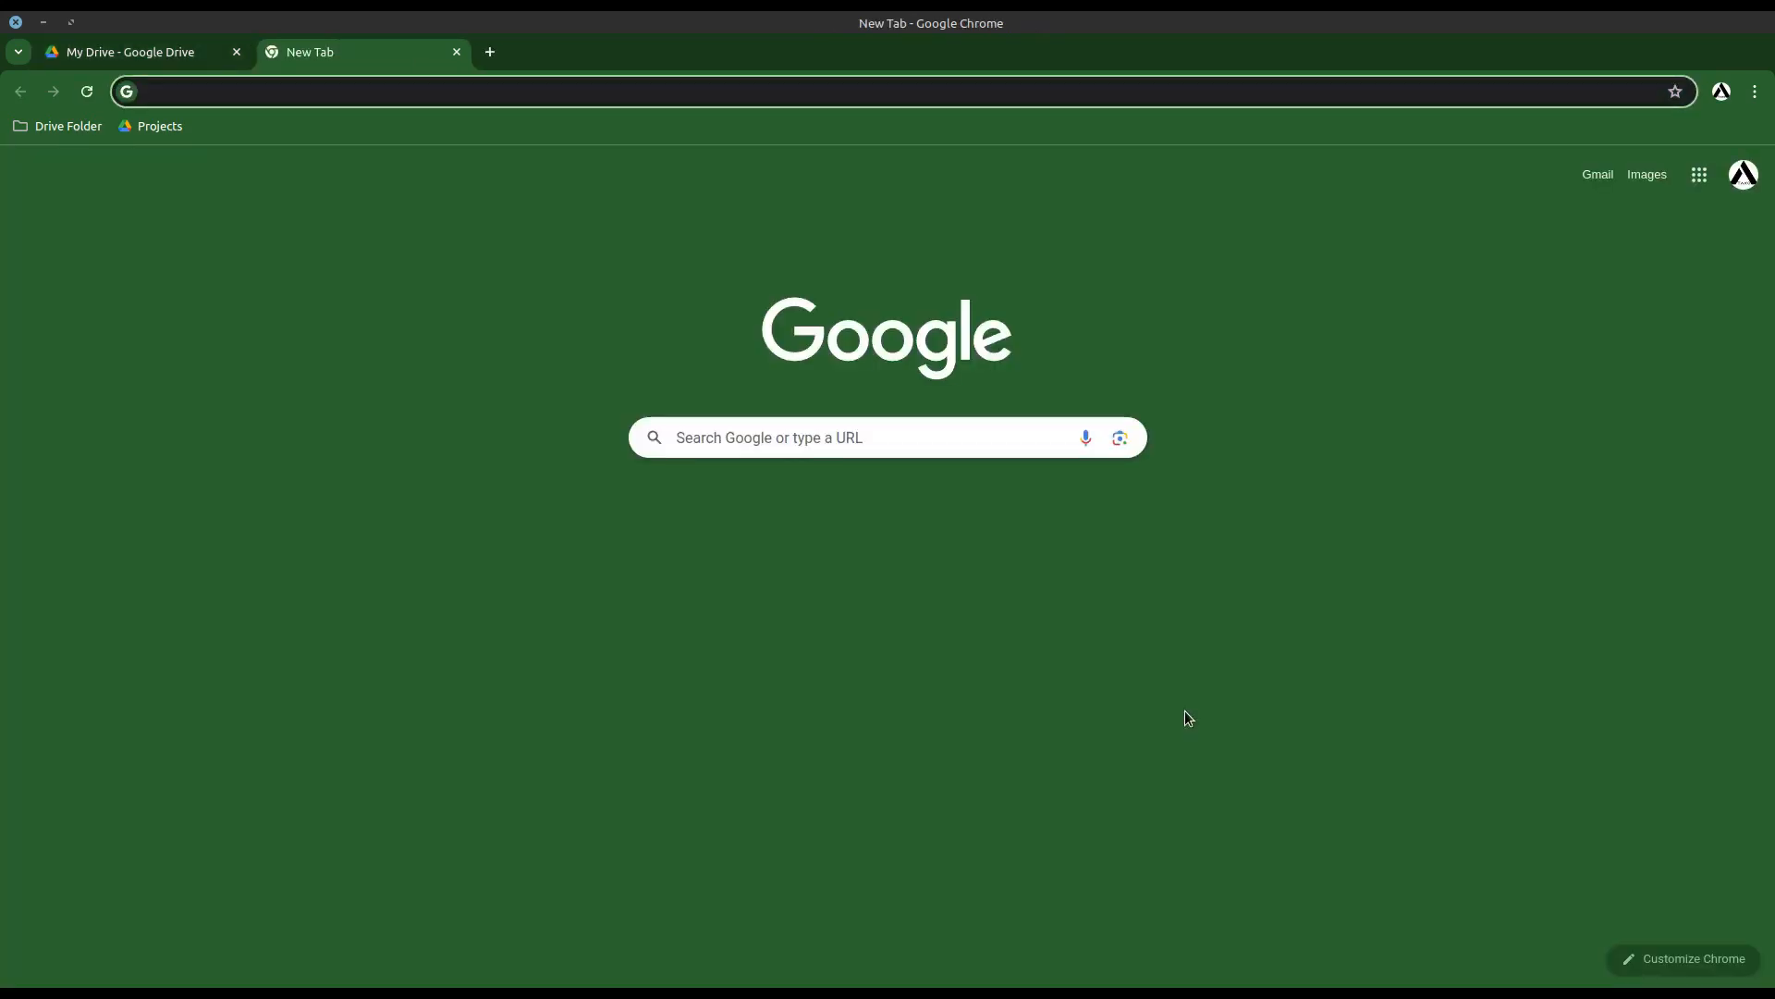
{"action": "type", "text": "sheets.n"}
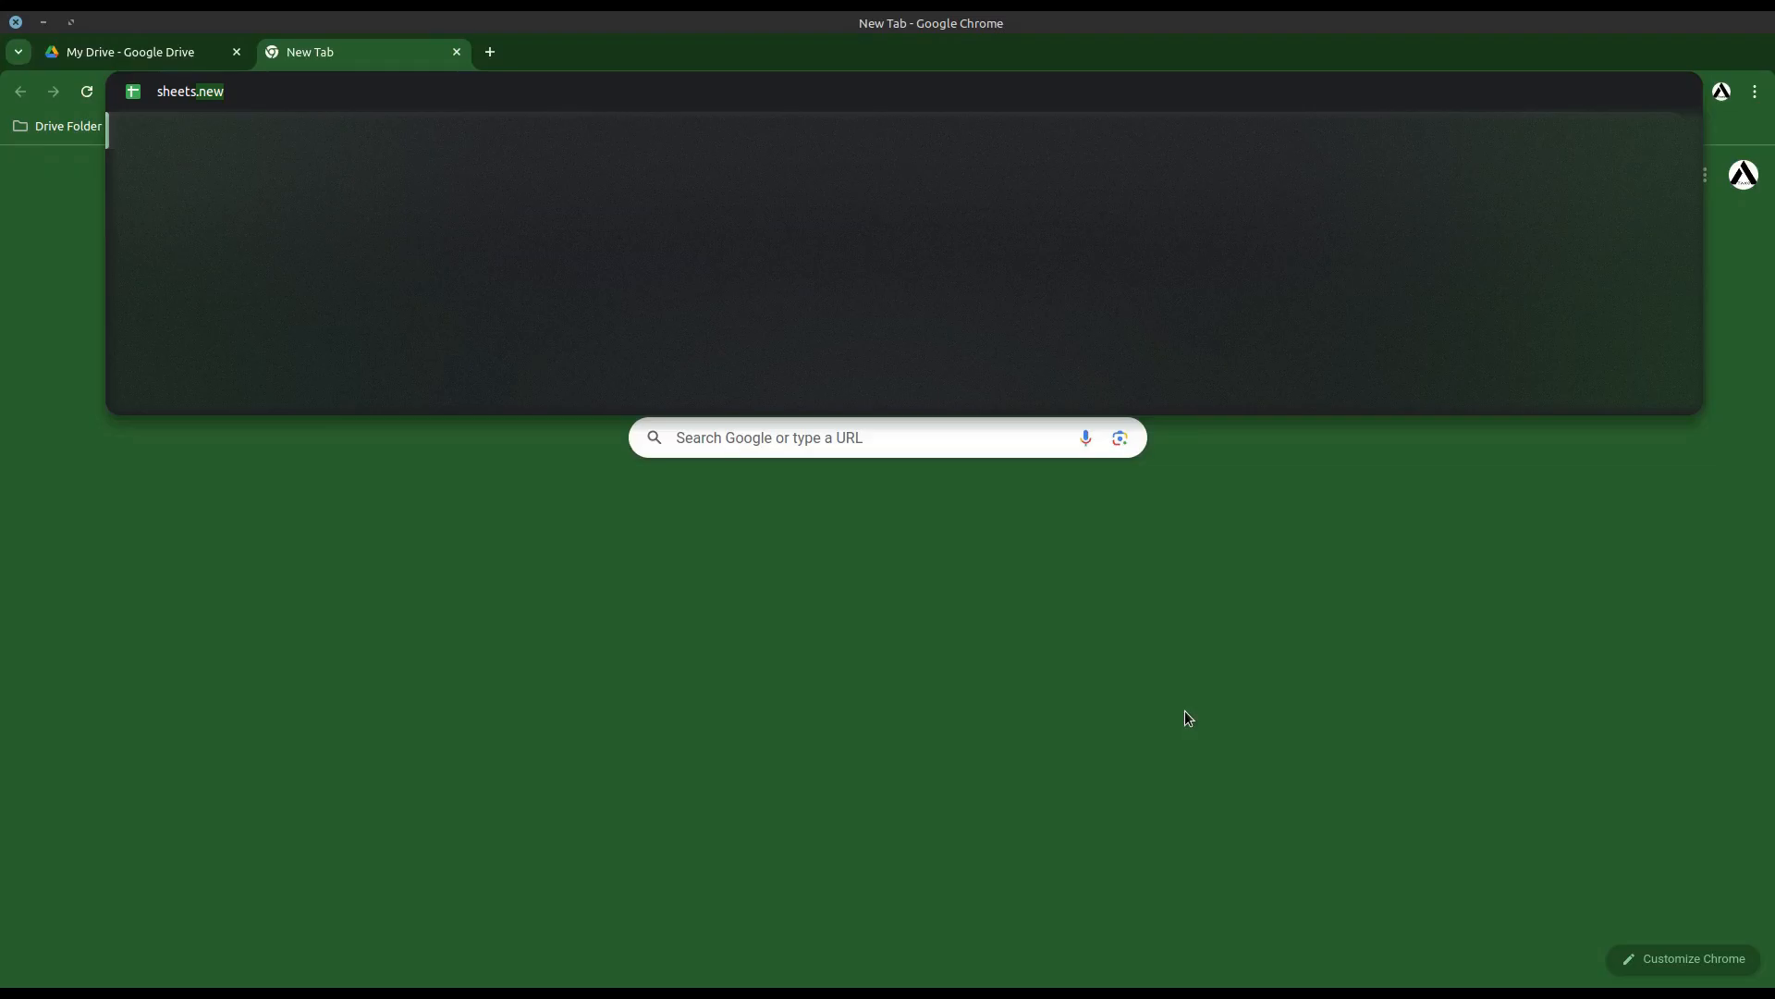
{"action": "type", "text": "ew"}
{"action": "key", "text": "Return"}
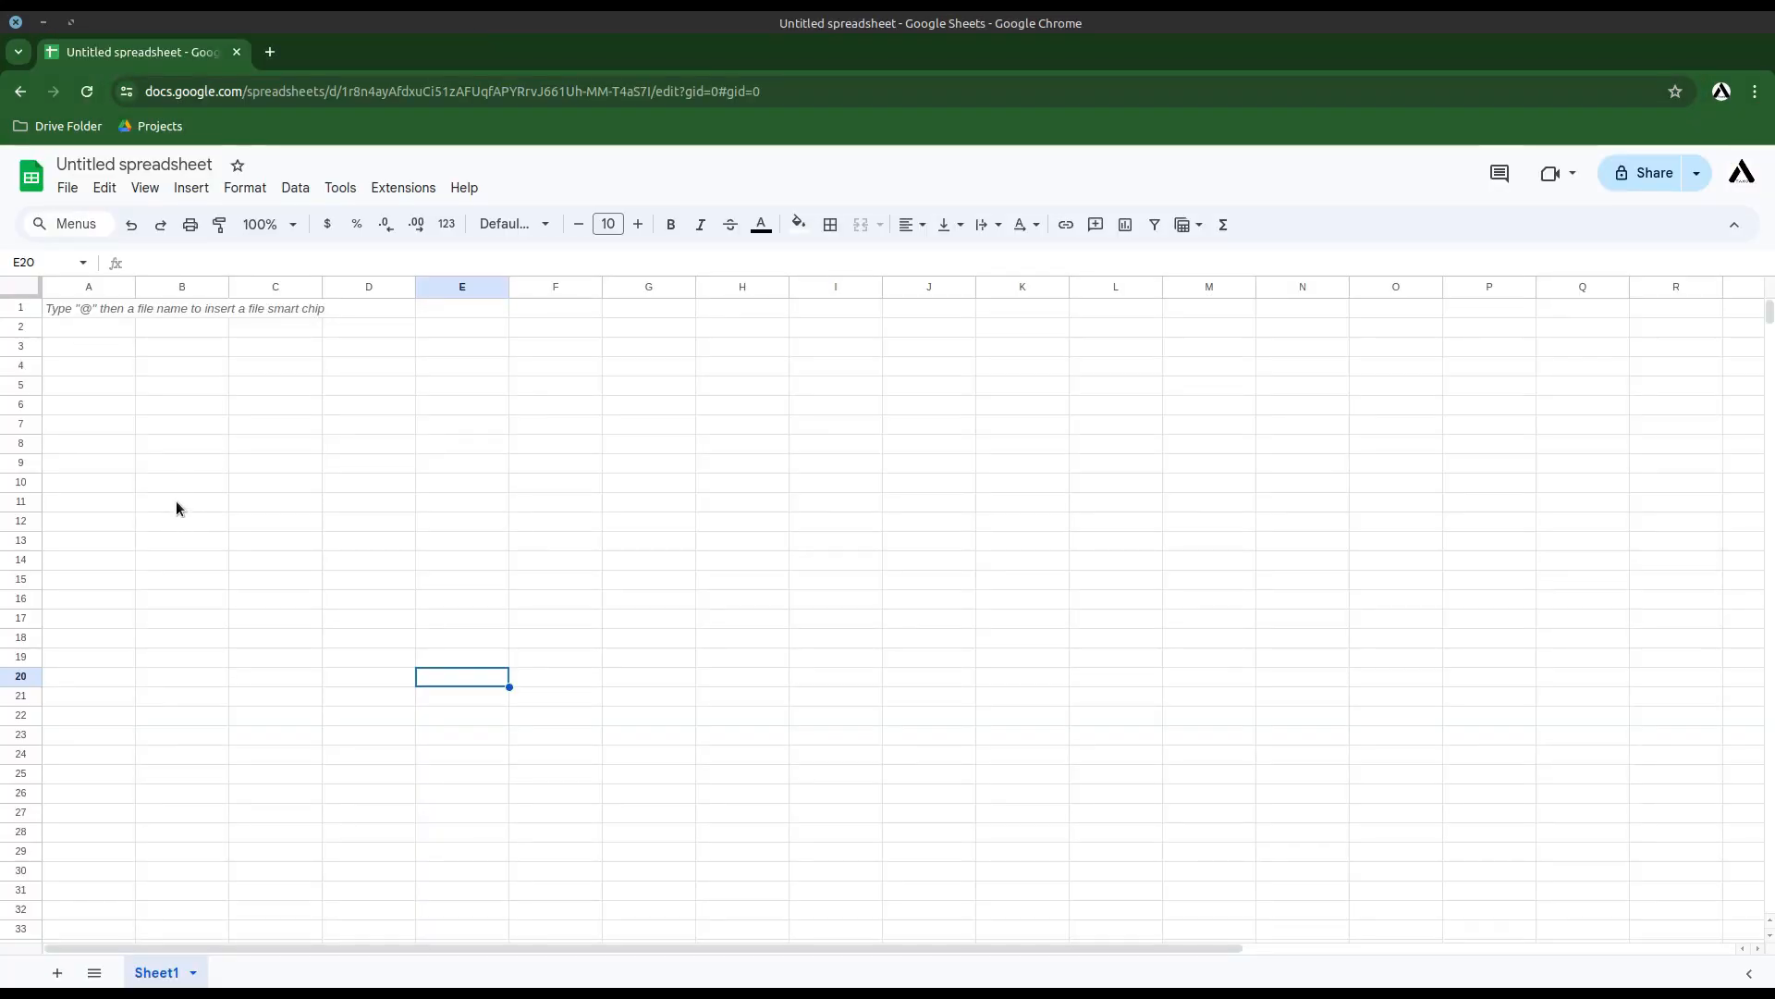
- Highlight row 1, a block of rows below it and a span of columns from A to examine the grid
{"action": "left_click", "coordinate": [17, 310]}
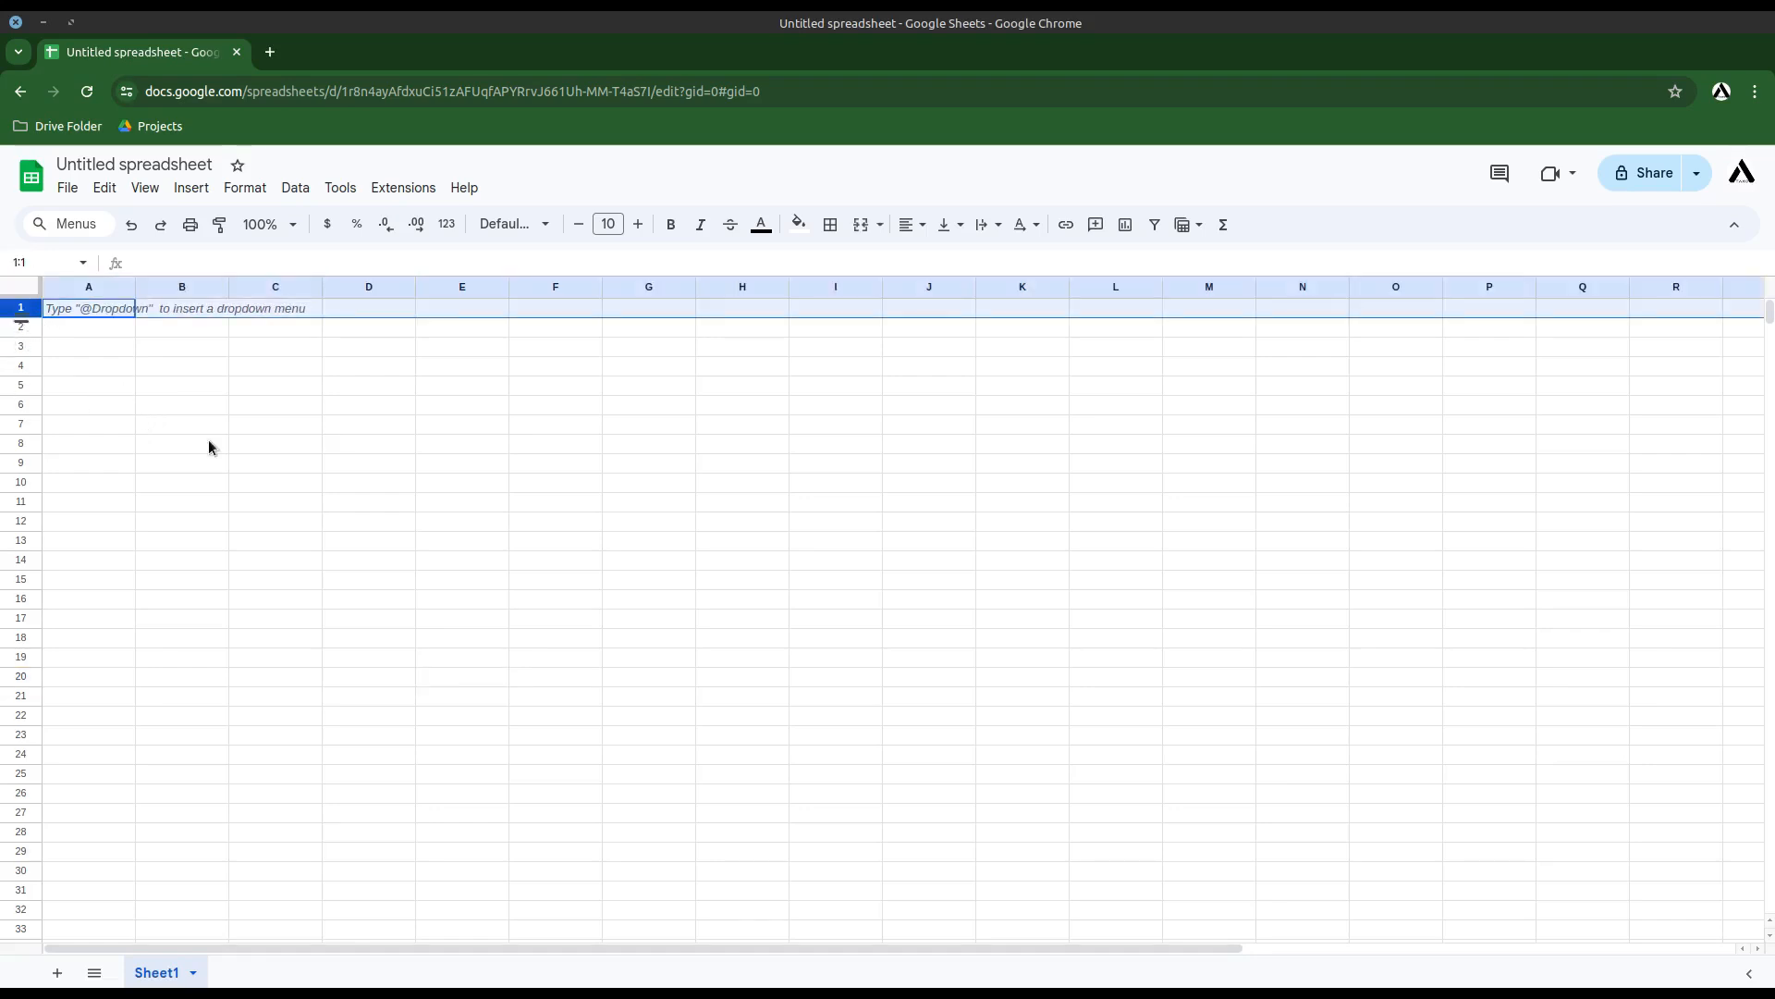
{"action": "left_click", "coordinate": [247, 462]}
{"action": "left_click_drag", "start_coordinate": [24, 310], "coordinate": [43, 774]}
{"action": "left_click_drag", "start_coordinate": [71, 829], "coordinate": [79, 814]}
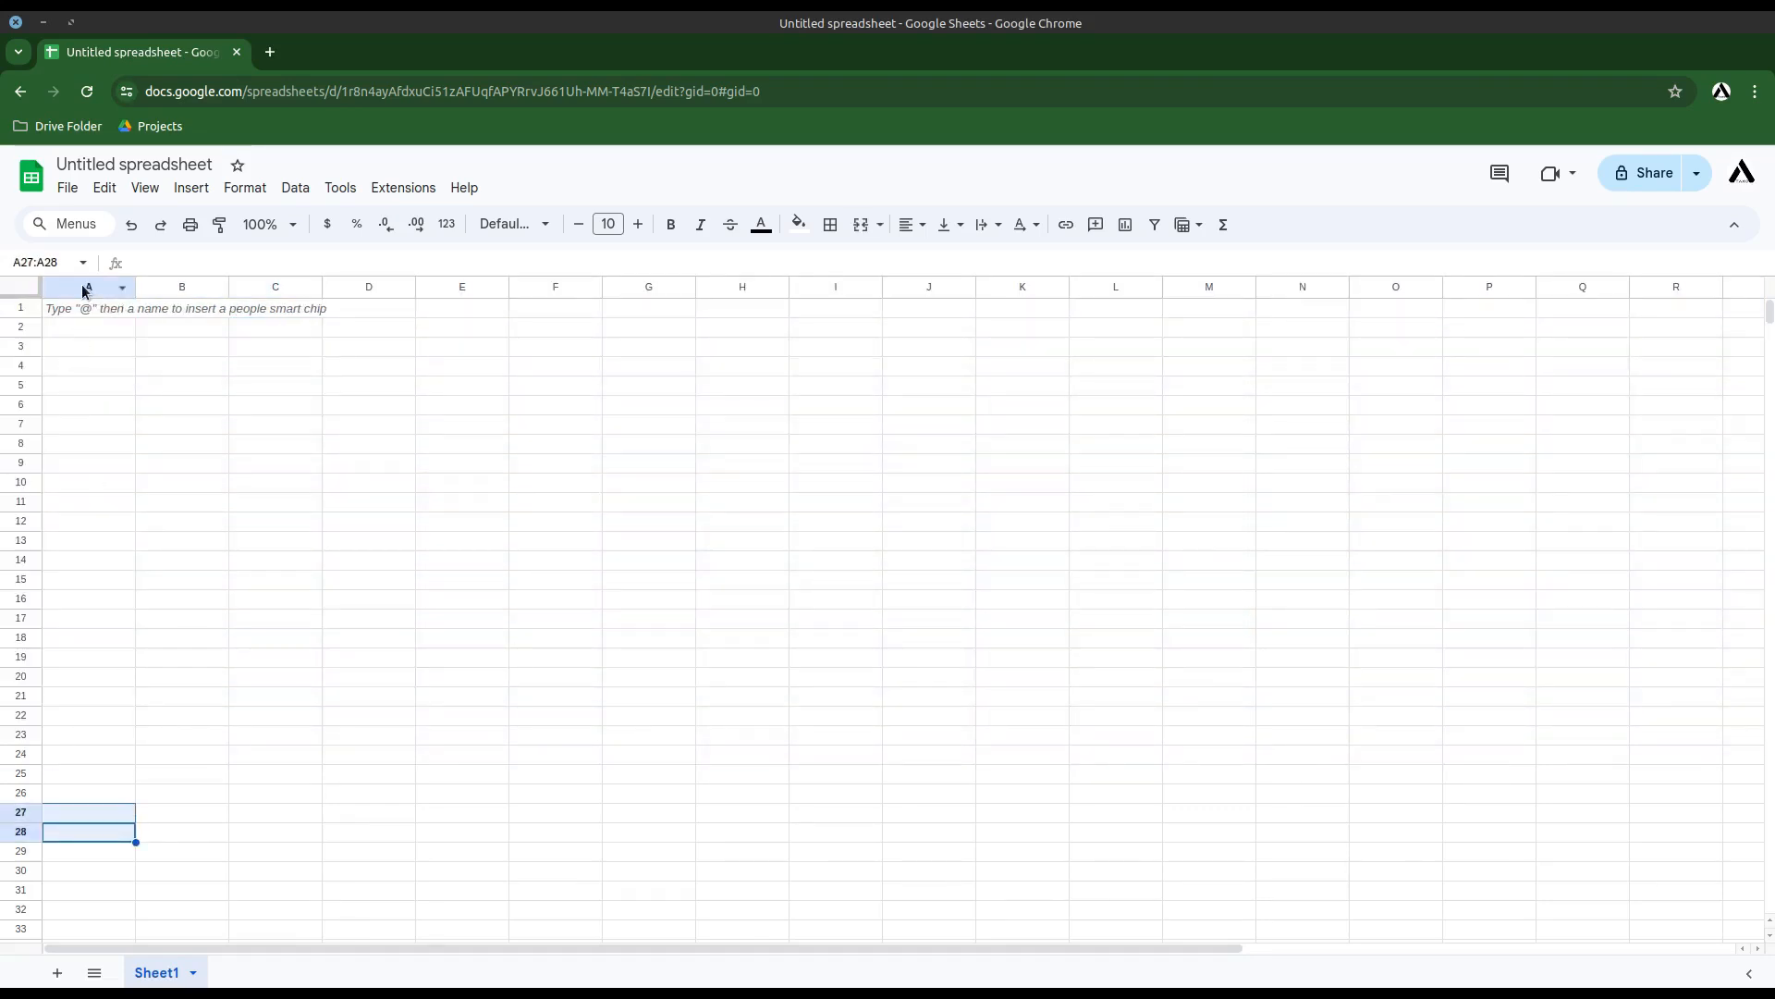
{"action": "left_click_drag", "start_coordinate": [87, 285], "coordinate": [1037, 321]}
{"action": "left_click", "coordinate": [740, 753]}
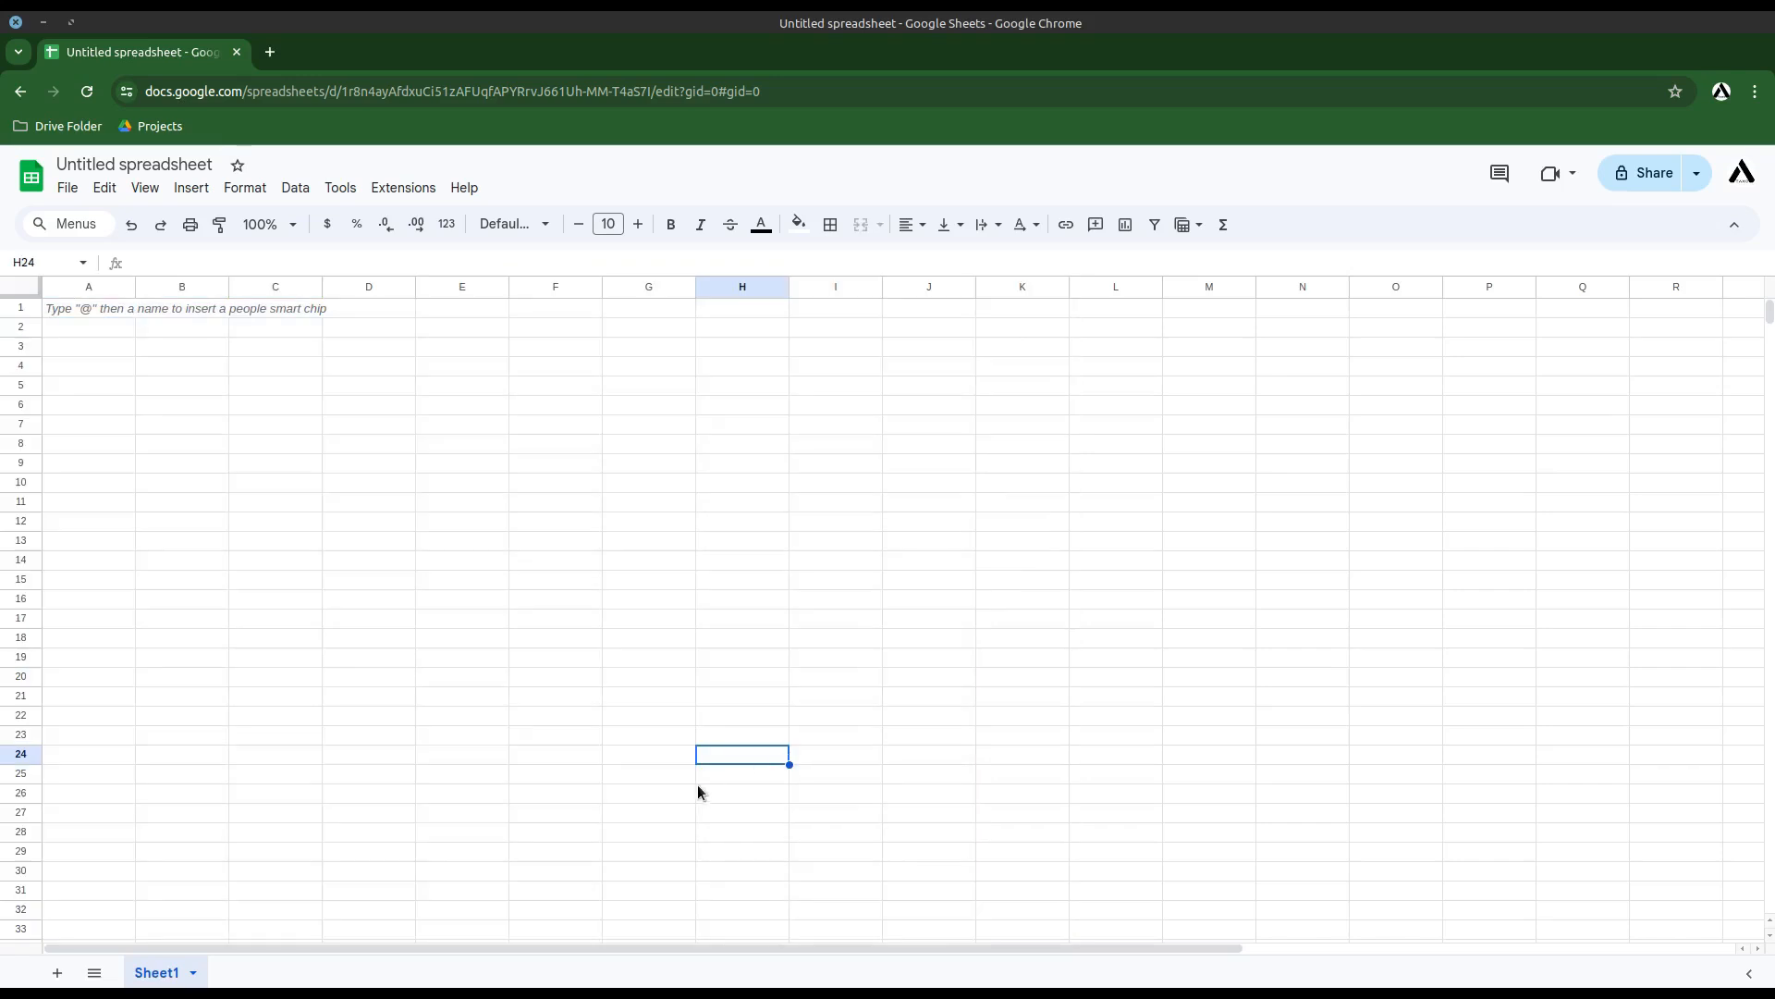
- Examine individual cells of the empty grid by selecting several in columns A to D
{"action": "left_click", "coordinate": [115, 448]}
{"action": "left_click", "coordinate": [164, 447]}
{"action": "left_click", "coordinate": [181, 467]}
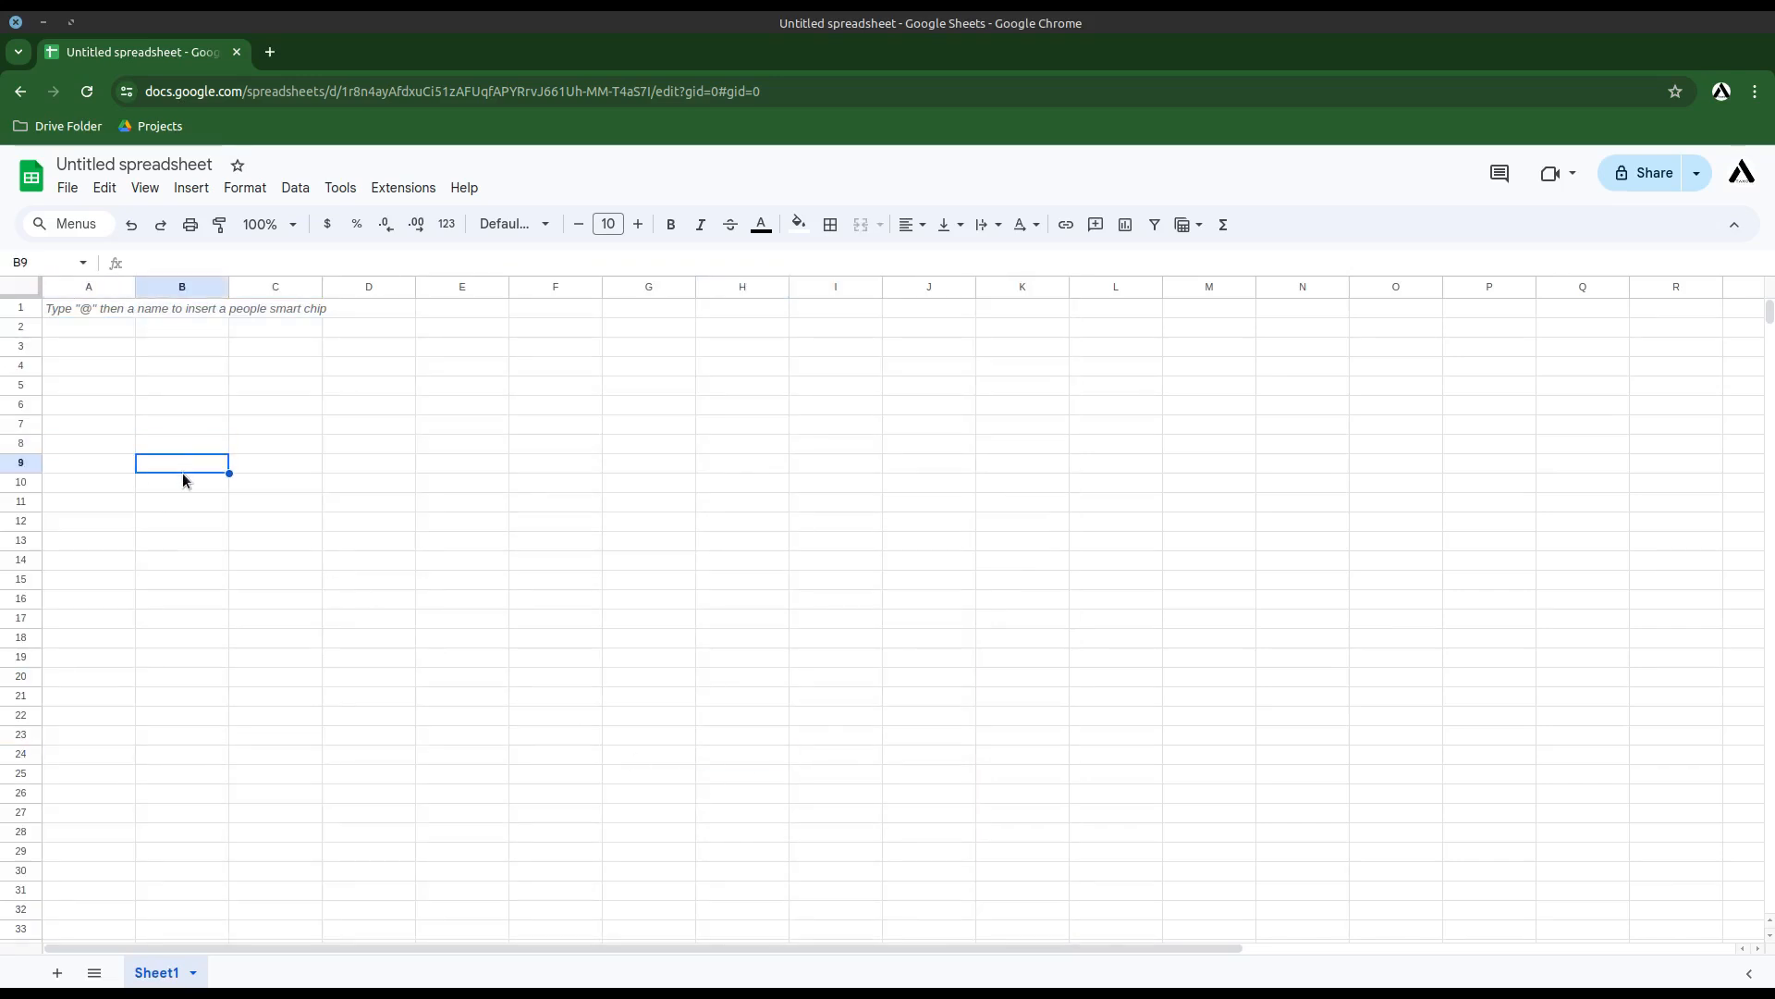
{"action": "left_click", "coordinate": [389, 500]}
{"action": "left_click", "coordinate": [379, 462]}
{"action": "left_click", "coordinate": [235, 482]}
{"action": "left_click", "coordinate": [166, 465]}
{"action": "left_click", "coordinate": [99, 444]}
{"action": "left_click", "coordinate": [213, 401]}
{"action": "left_click", "coordinate": [275, 365]}
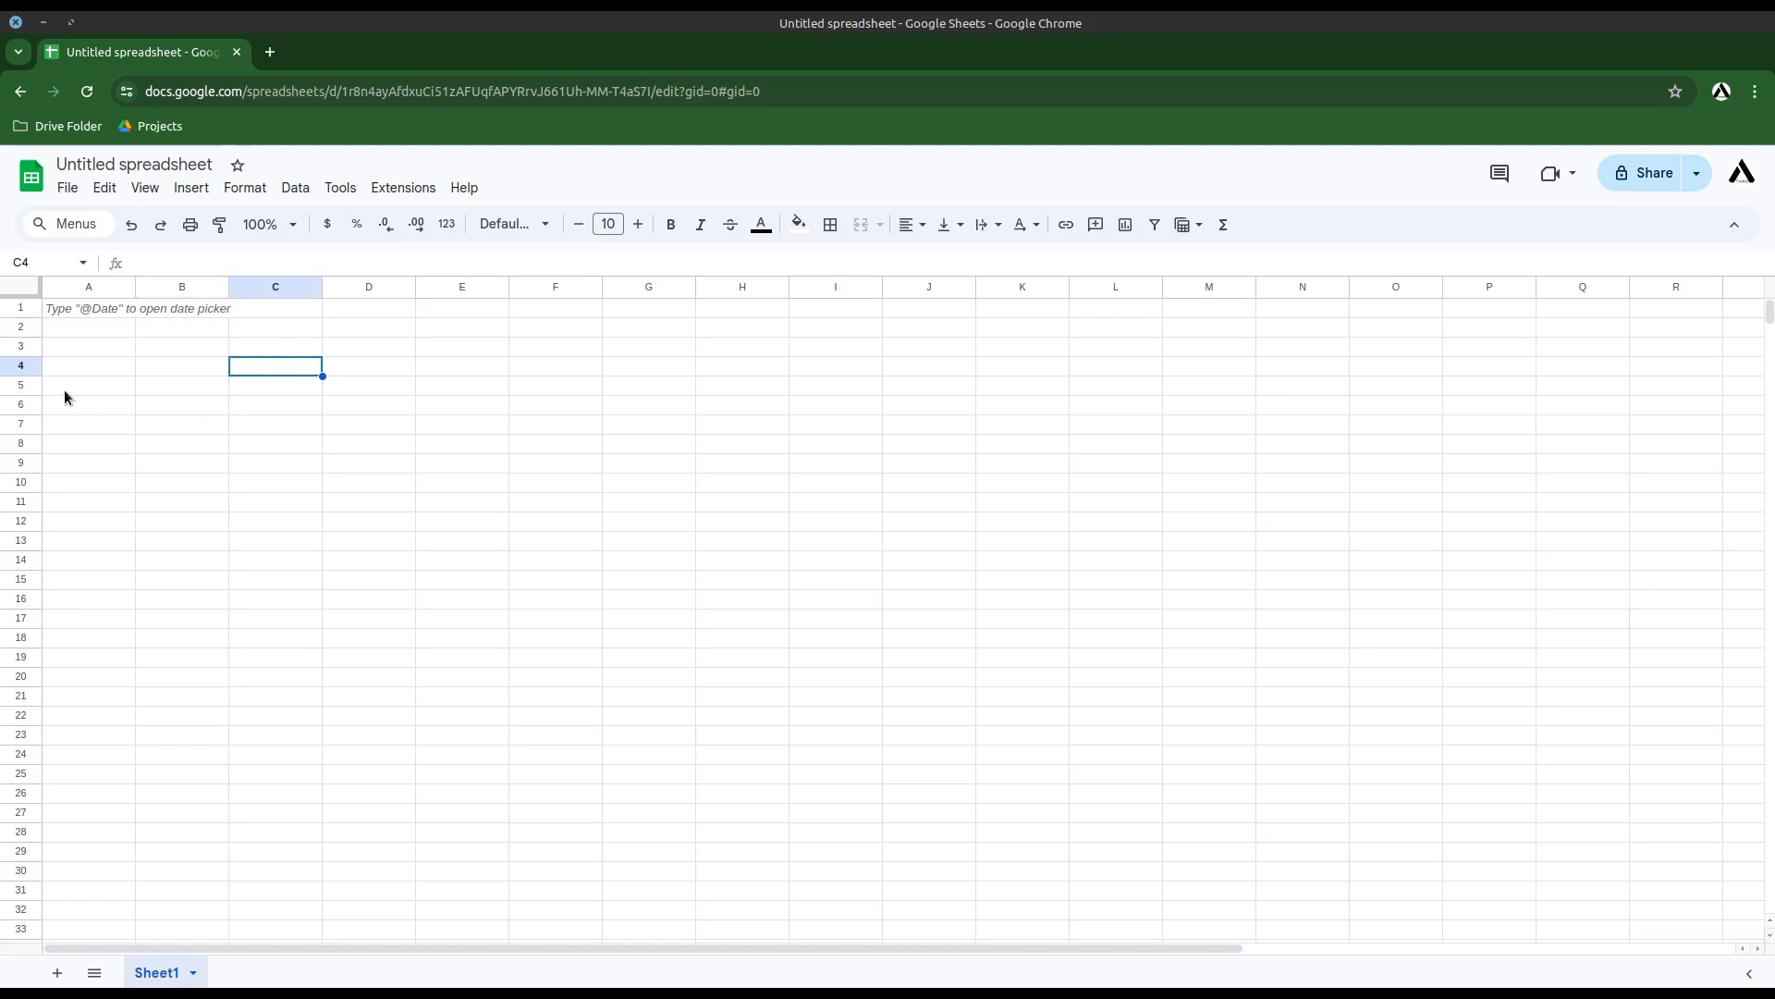
{"action": "left_click", "coordinate": [64, 390]}
{"action": "left_click", "coordinate": [93, 366]}
{"action": "left_click", "coordinate": [305, 387]}
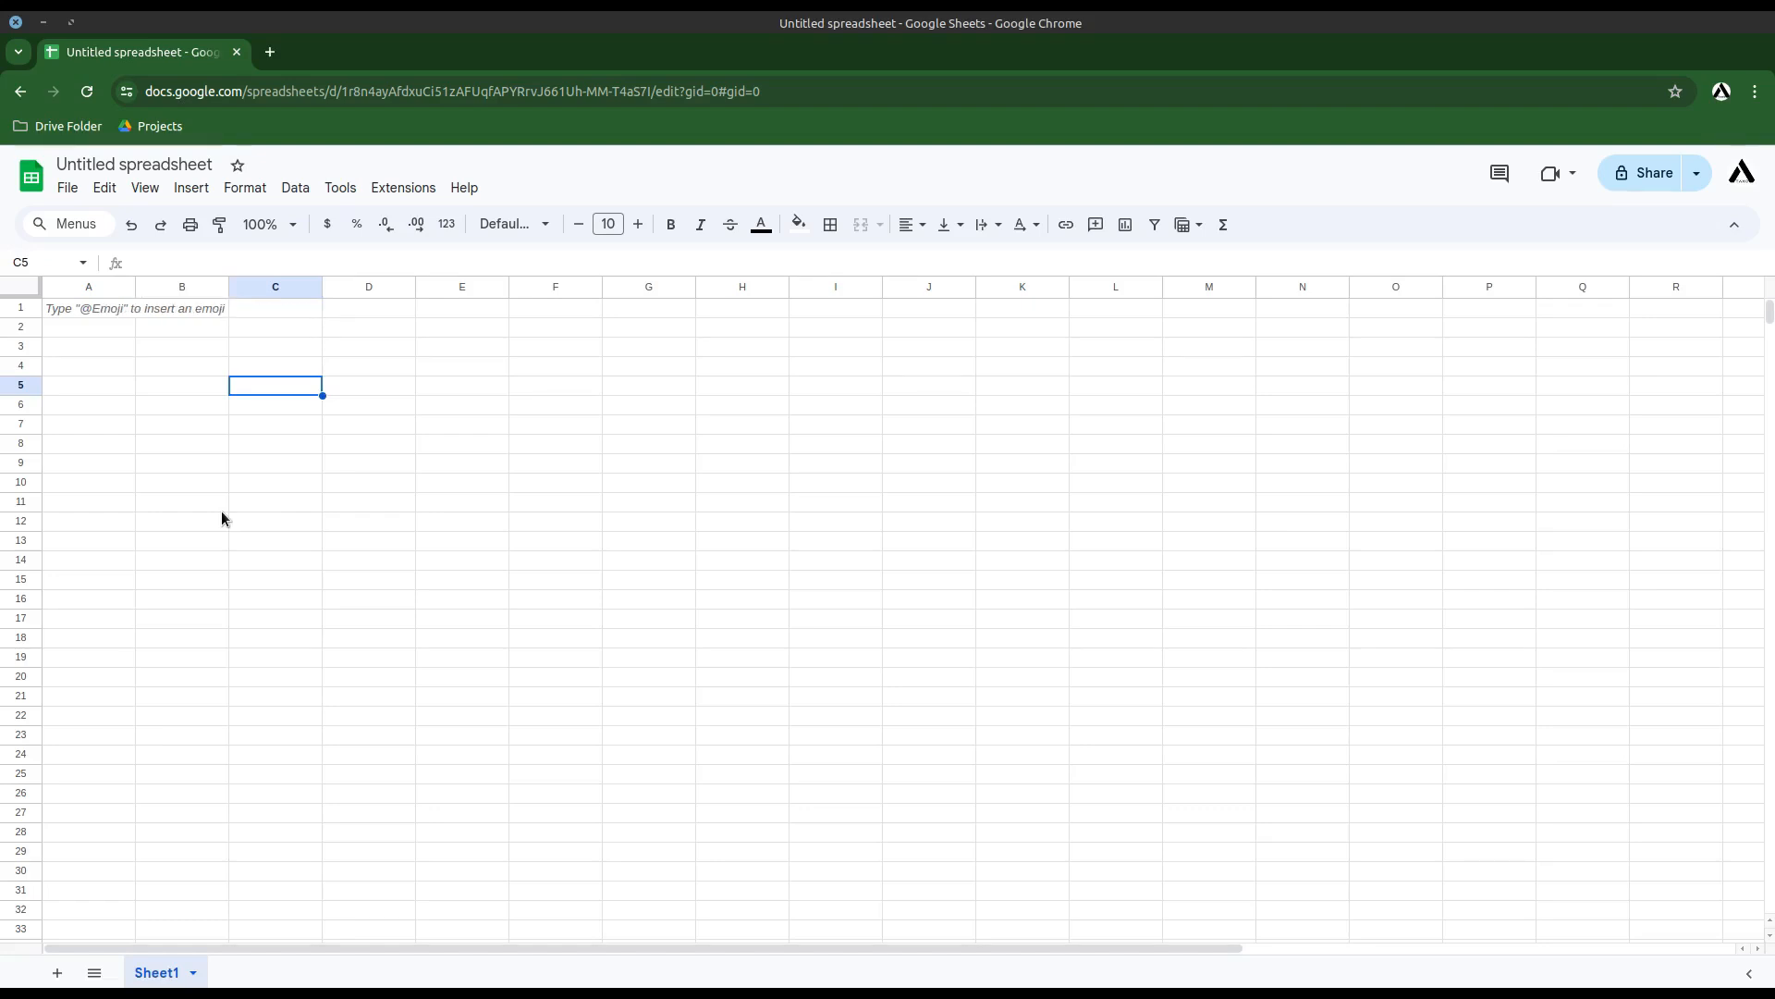
- Enlarge the browser page to 150% and select cell A1
{"action": "key", "text": "ctrl+plus"}
{"action": "key", "text": "ctrl+plus"}
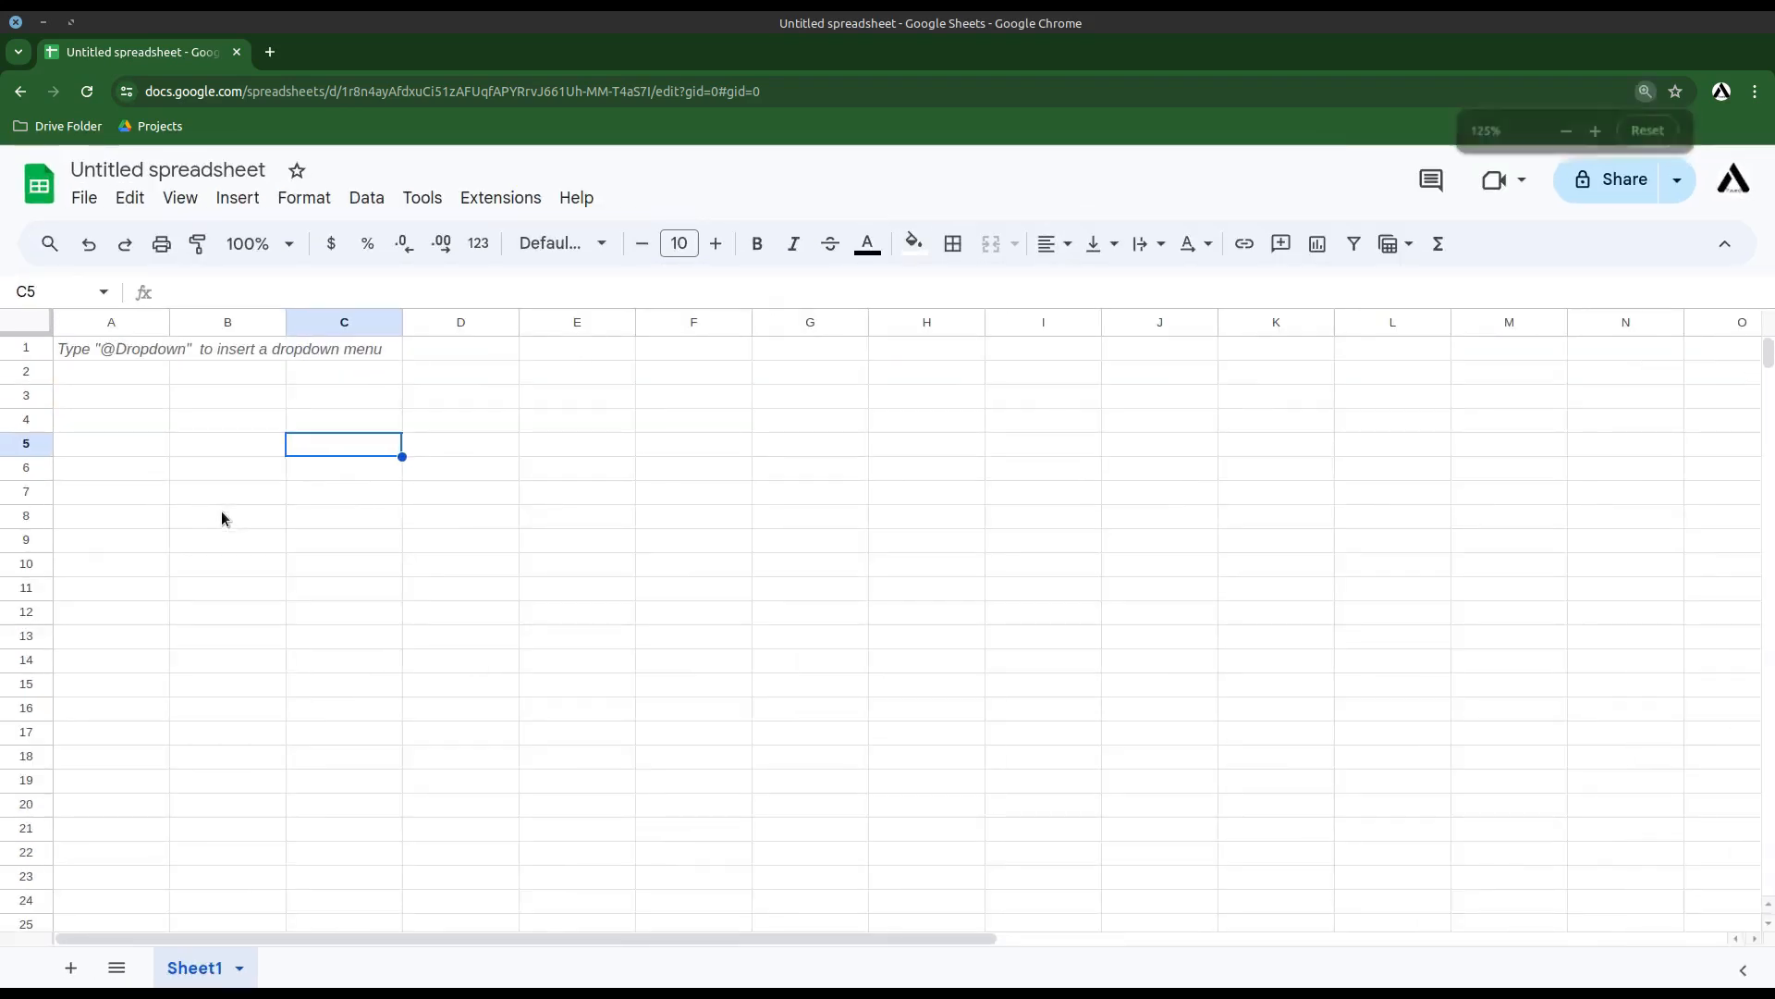
{"action": "key", "text": "ctrl+plus"}
{"action": "key", "text": "ctrl+plus"}
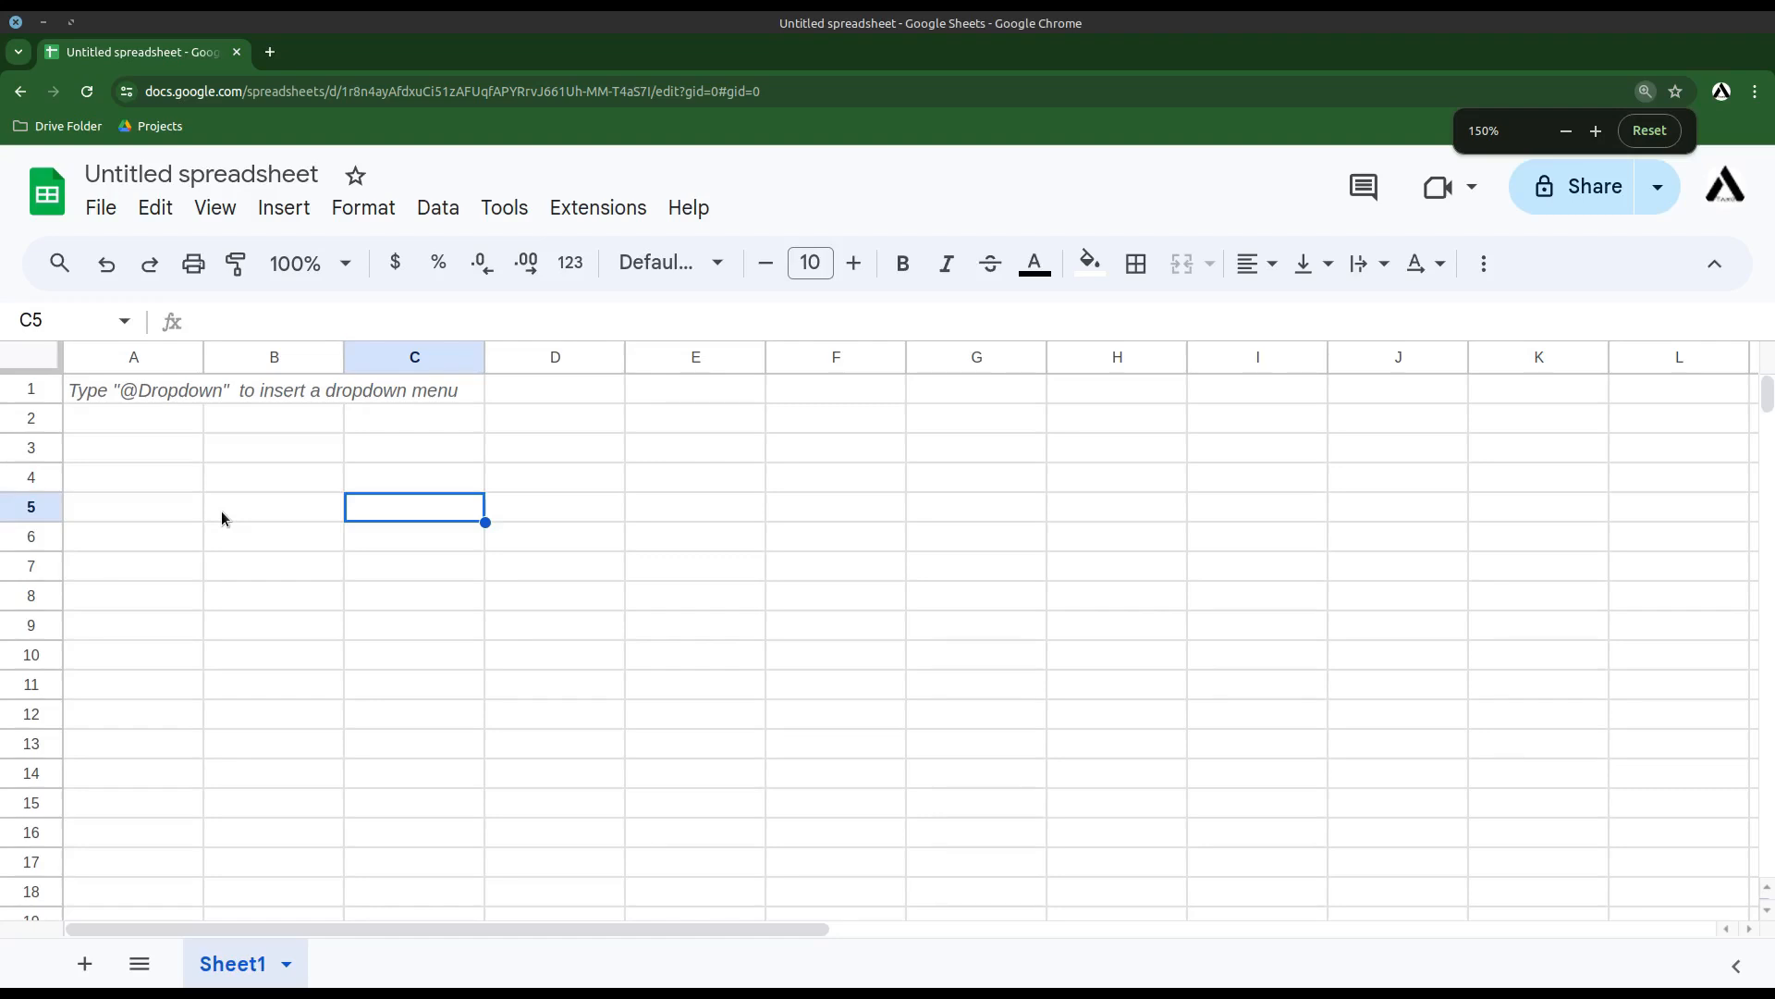
{"action": "key", "text": "Left"}
{"action": "left_click", "coordinate": [92, 398]}
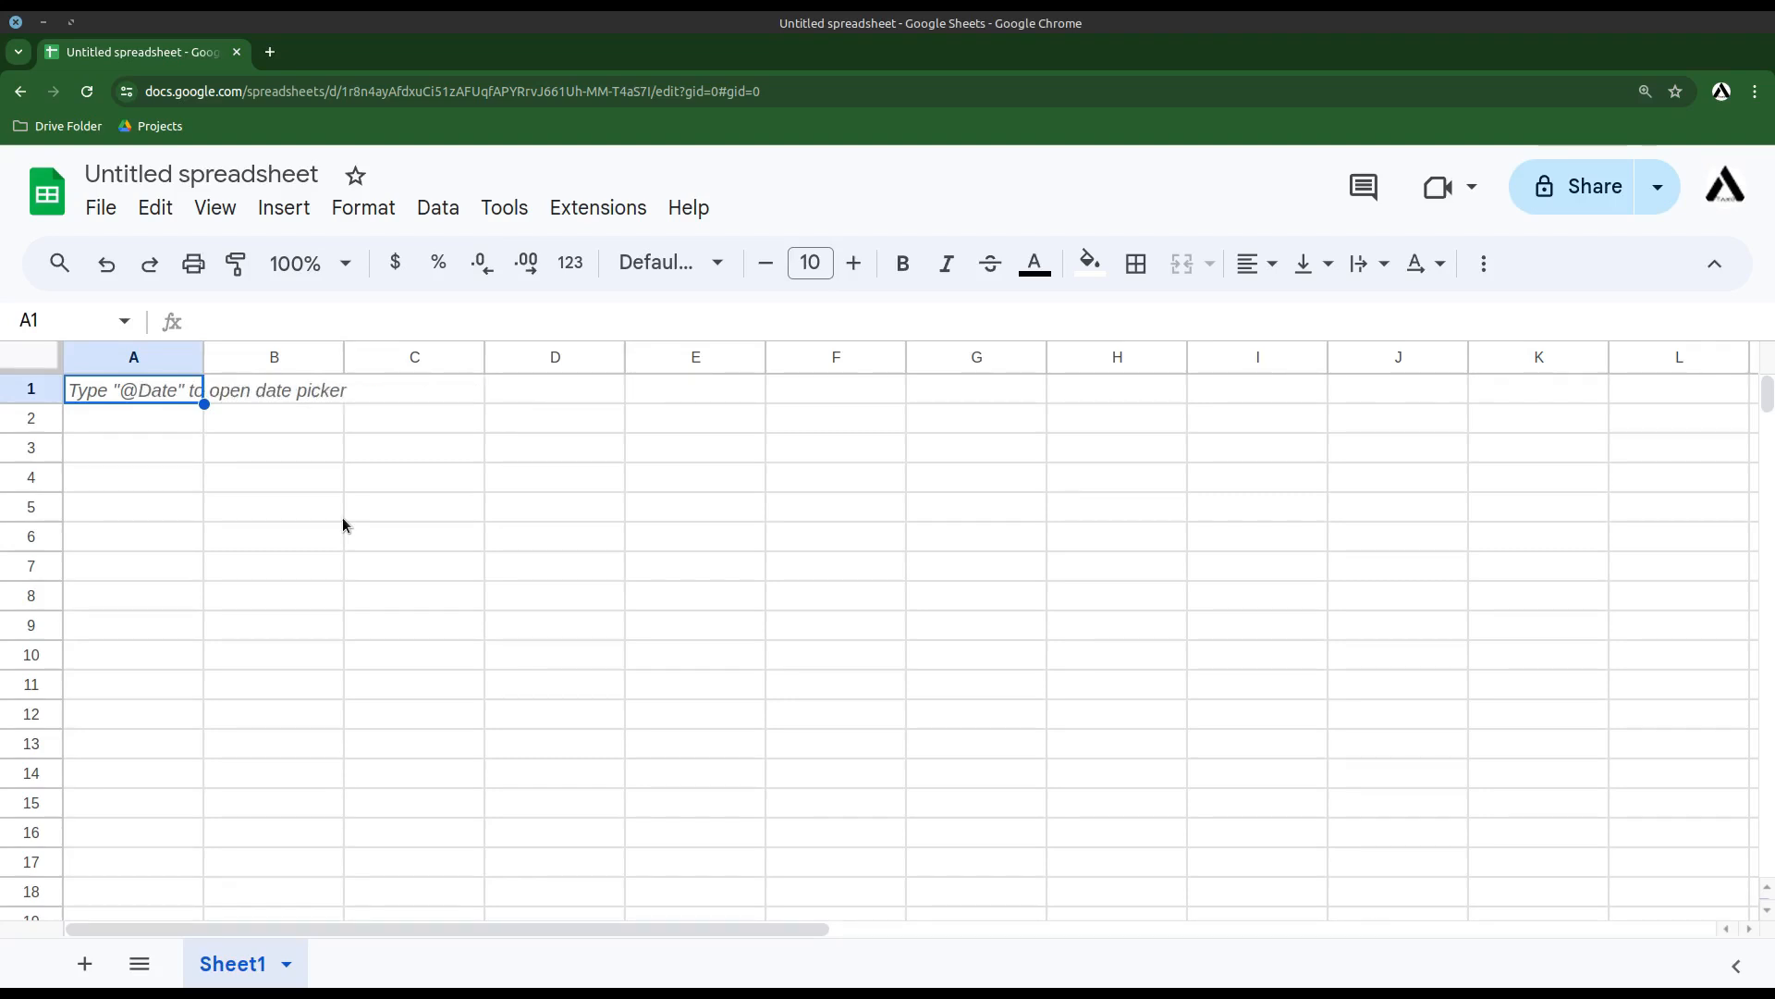
{"action": "key", "text": "ctrl+minus"}
{"action": "key", "text": "ctrl+minus"}
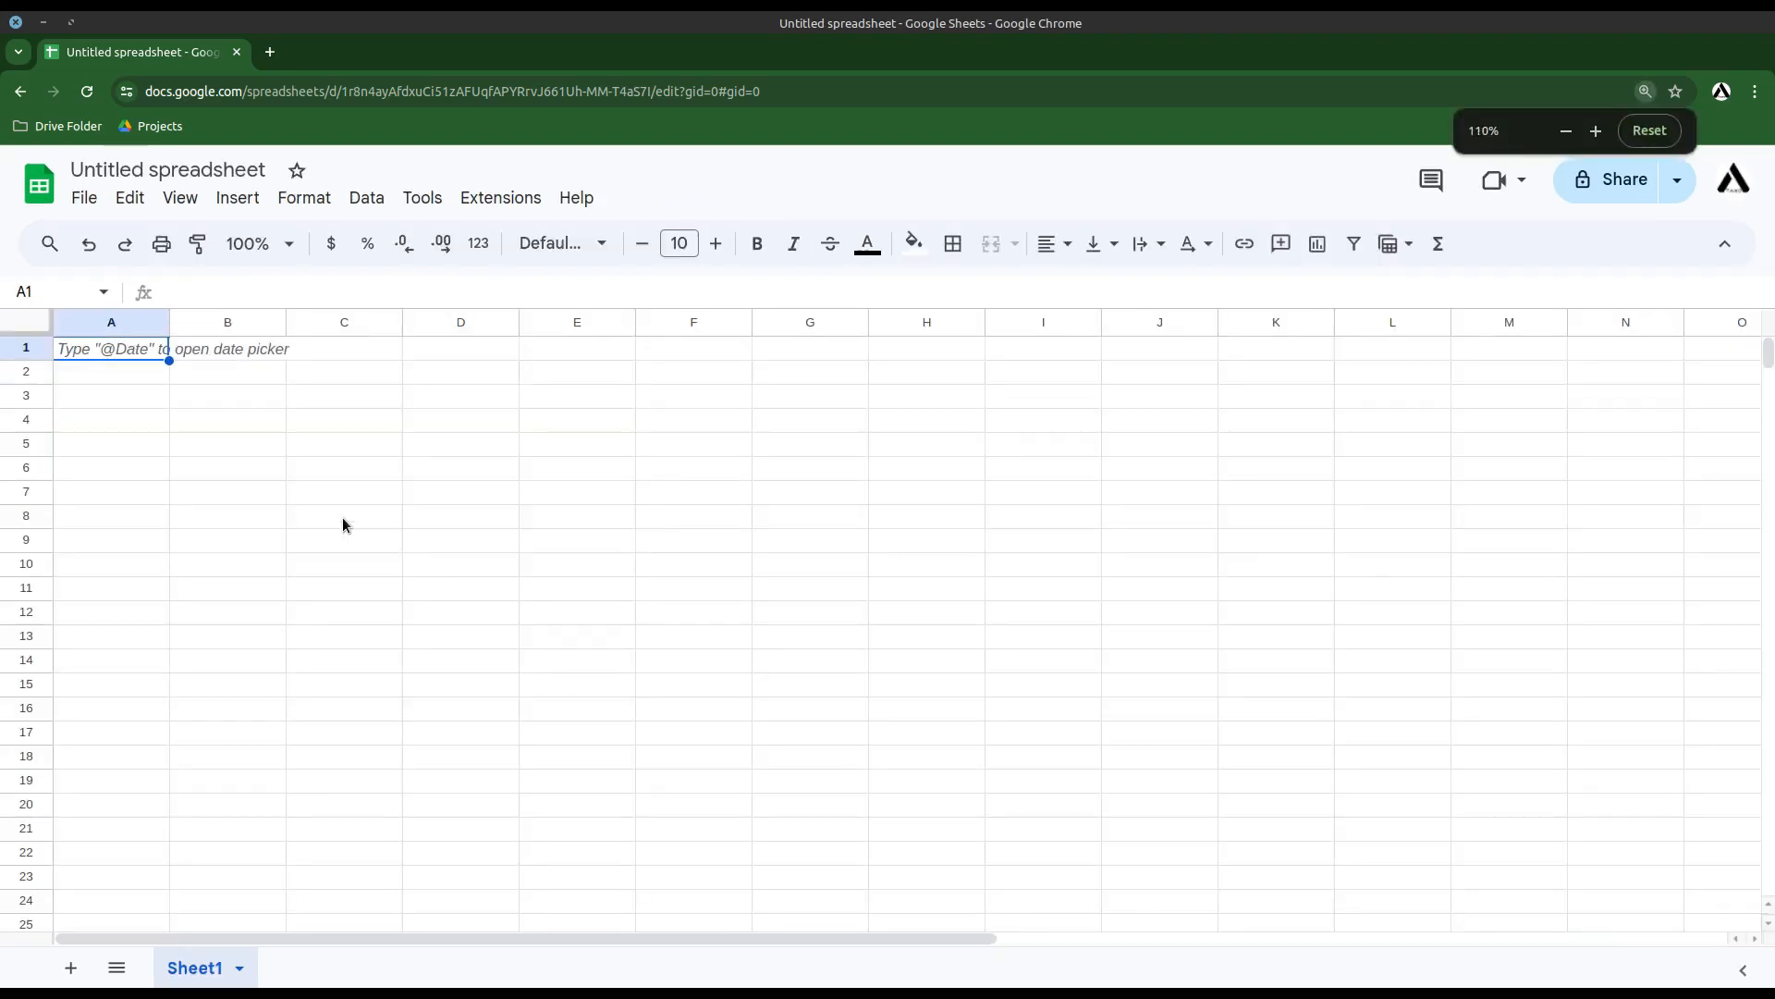
{"action": "key", "text": "ctrl+plus"}
{"action": "key", "text": "ctrl+plus"}
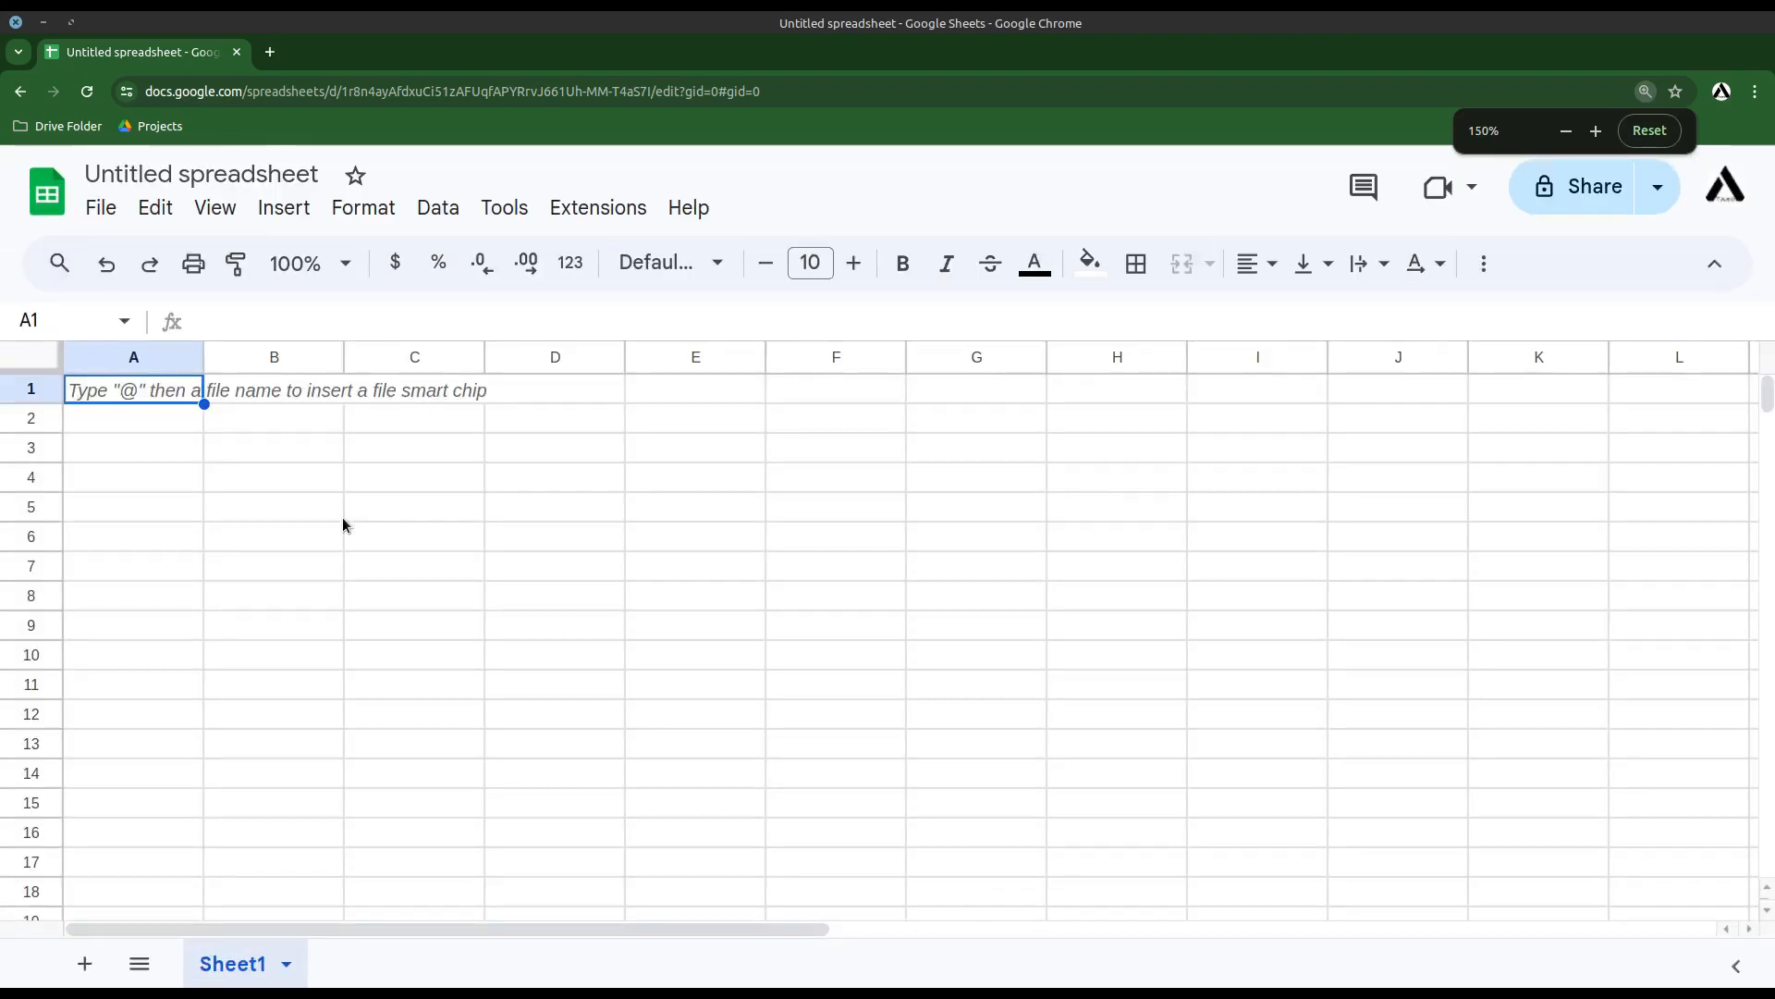
- Enter the number 122 in cell A1, the word text in A2, and the current date in A3
{"action": "left_click", "coordinate": [342, 518]}
{"action": "left_click", "coordinate": [128, 410]}
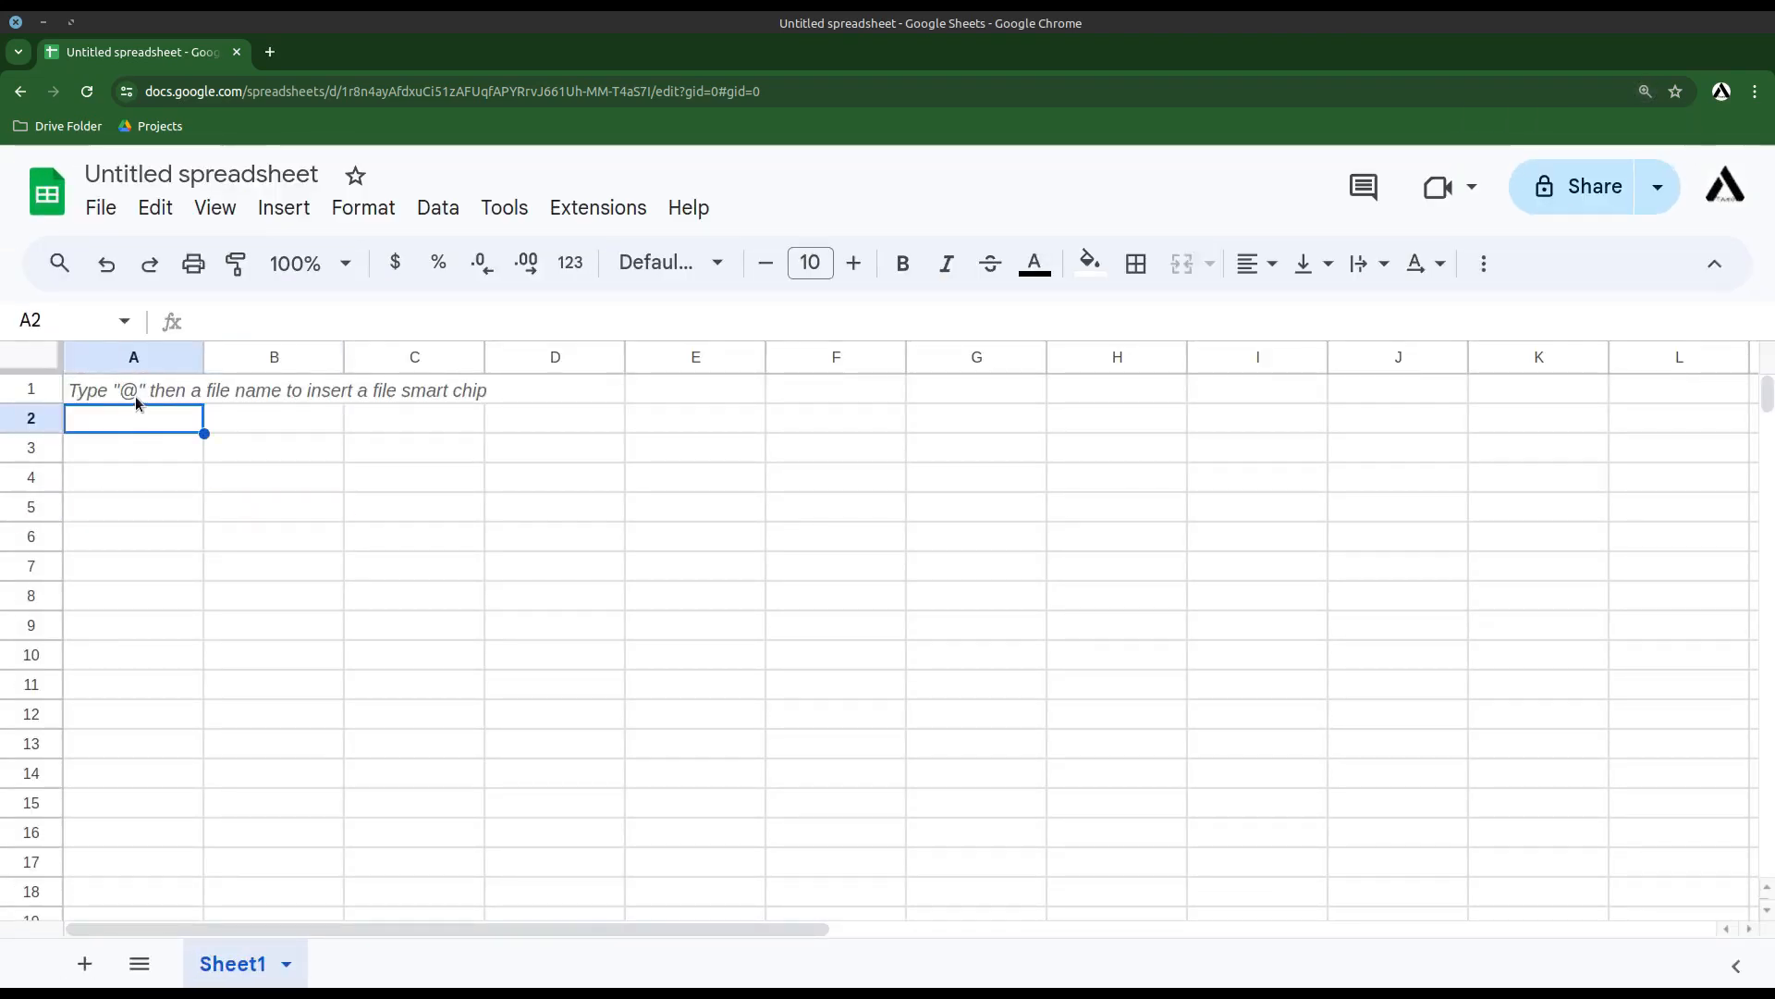
{"action": "left_click", "coordinate": [135, 396]}
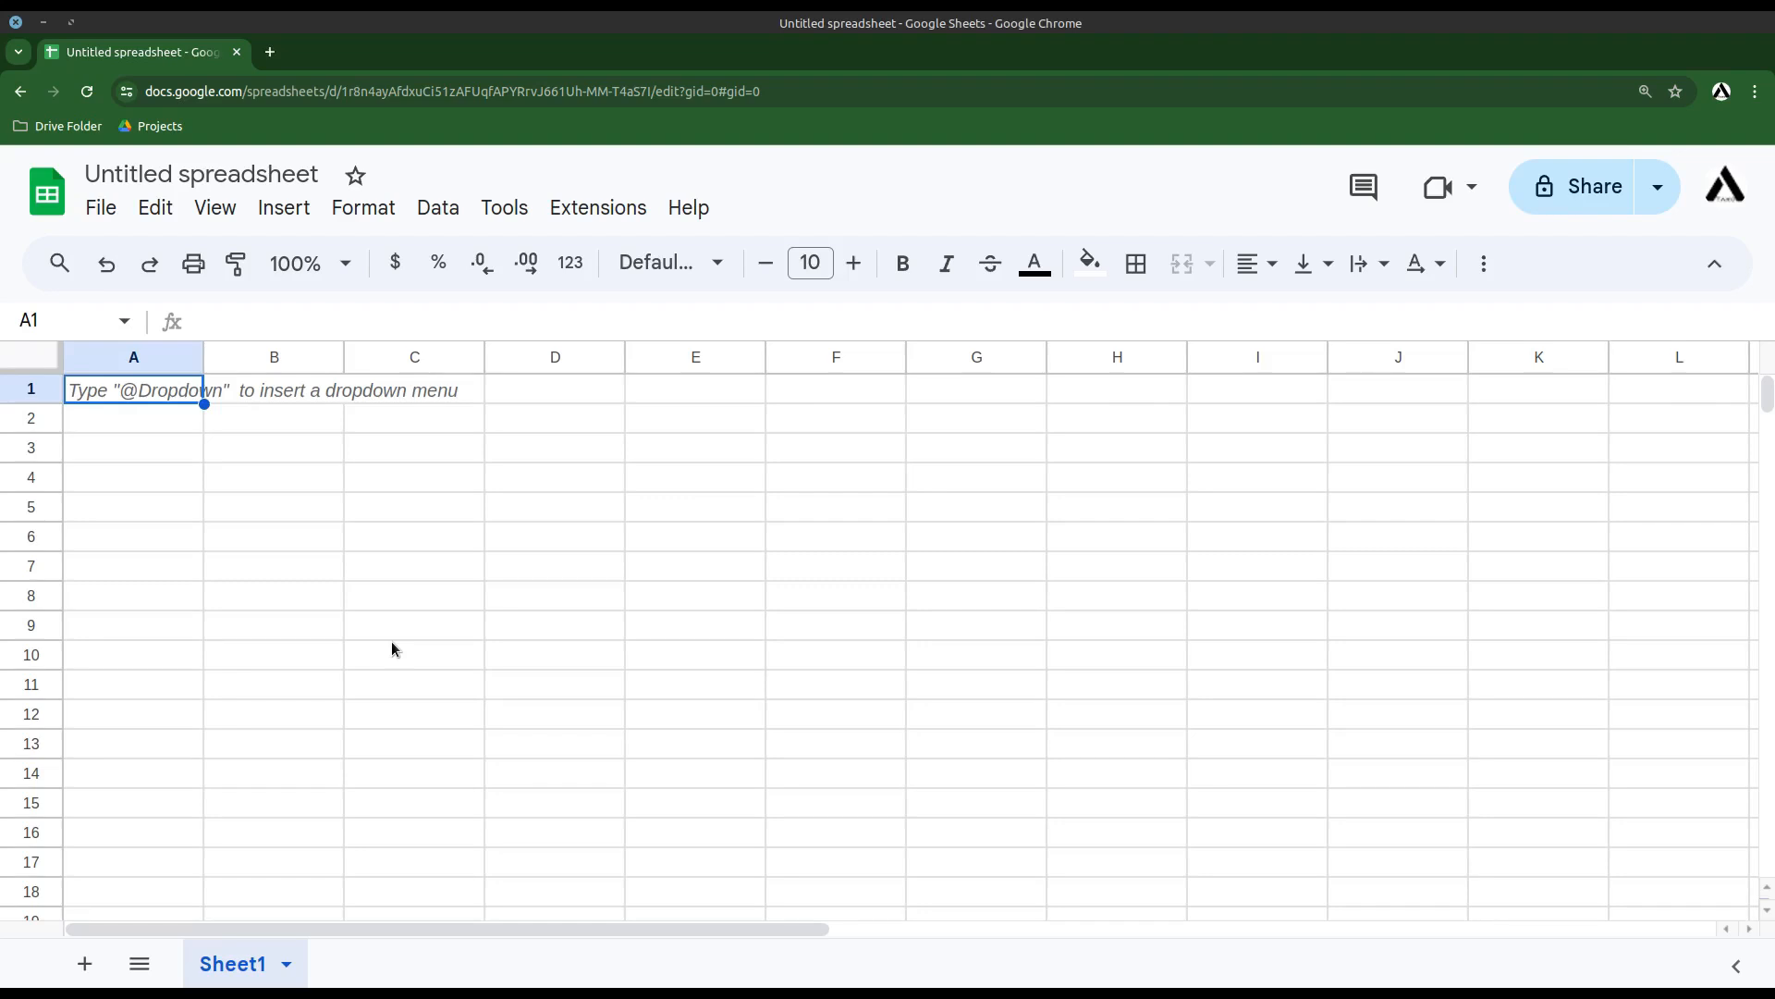
{"action": "type", "text": "122"}
{"action": "key", "text": "Return"}
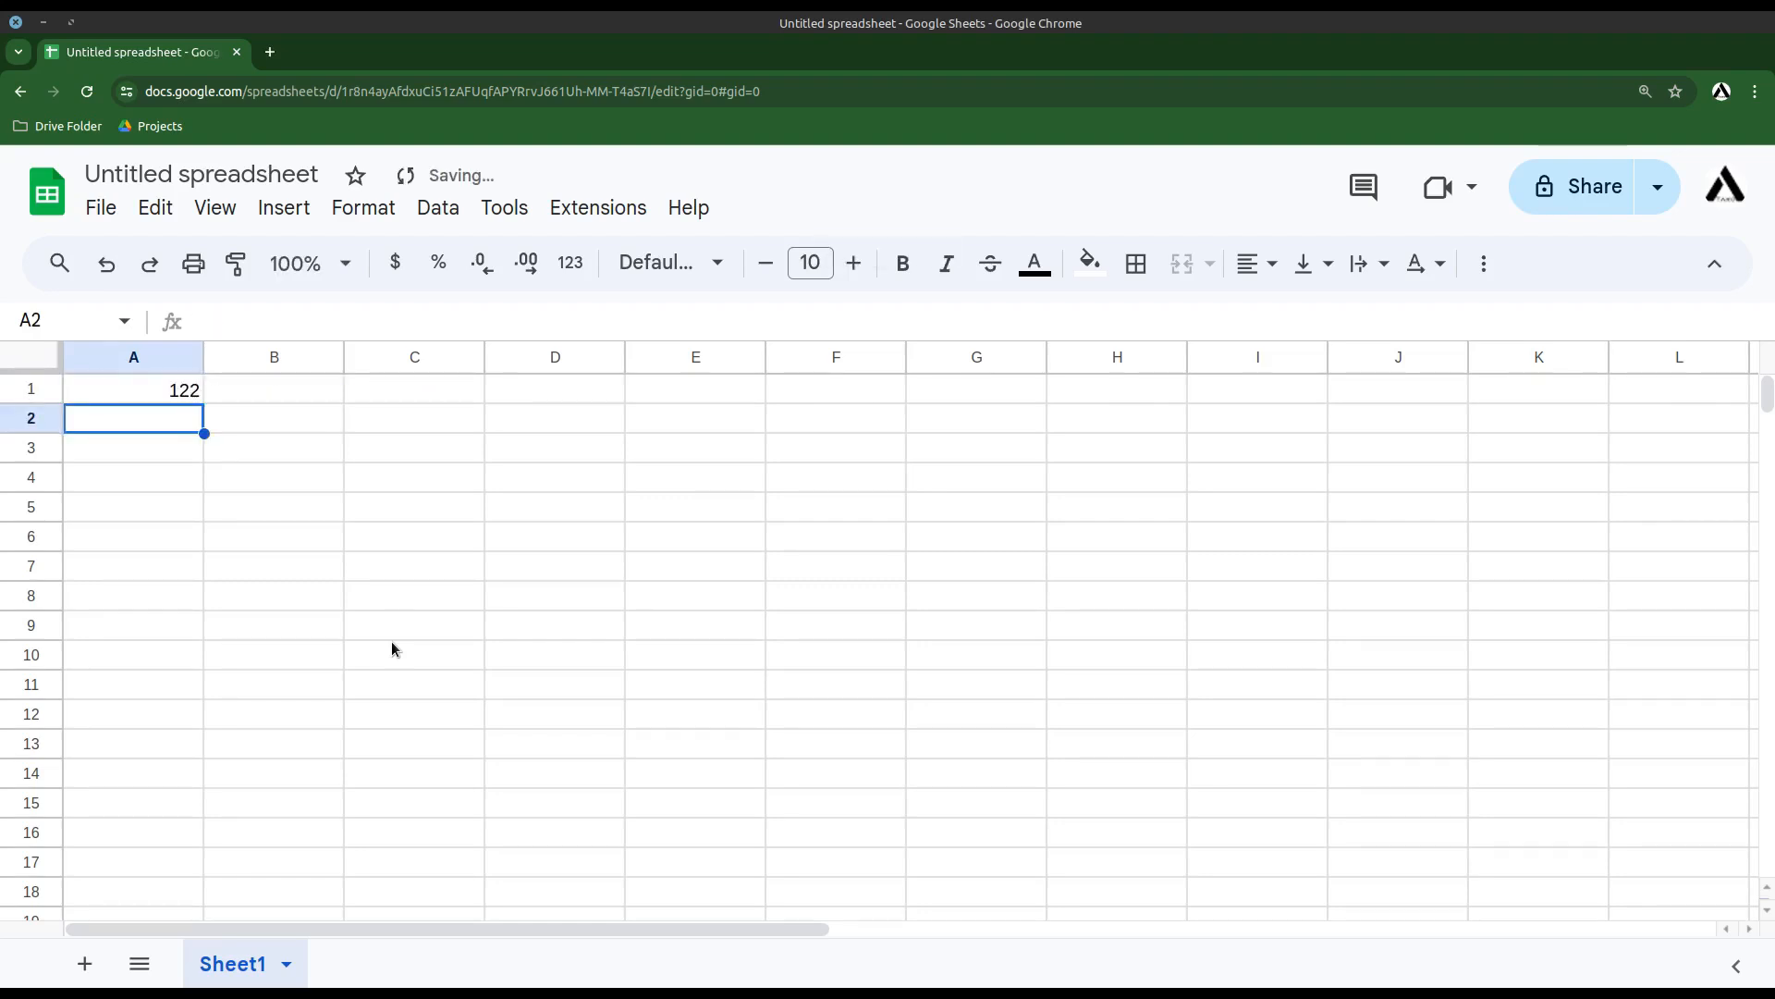
{"action": "type", "text": "text"}
{"action": "key", "text": "Return"}
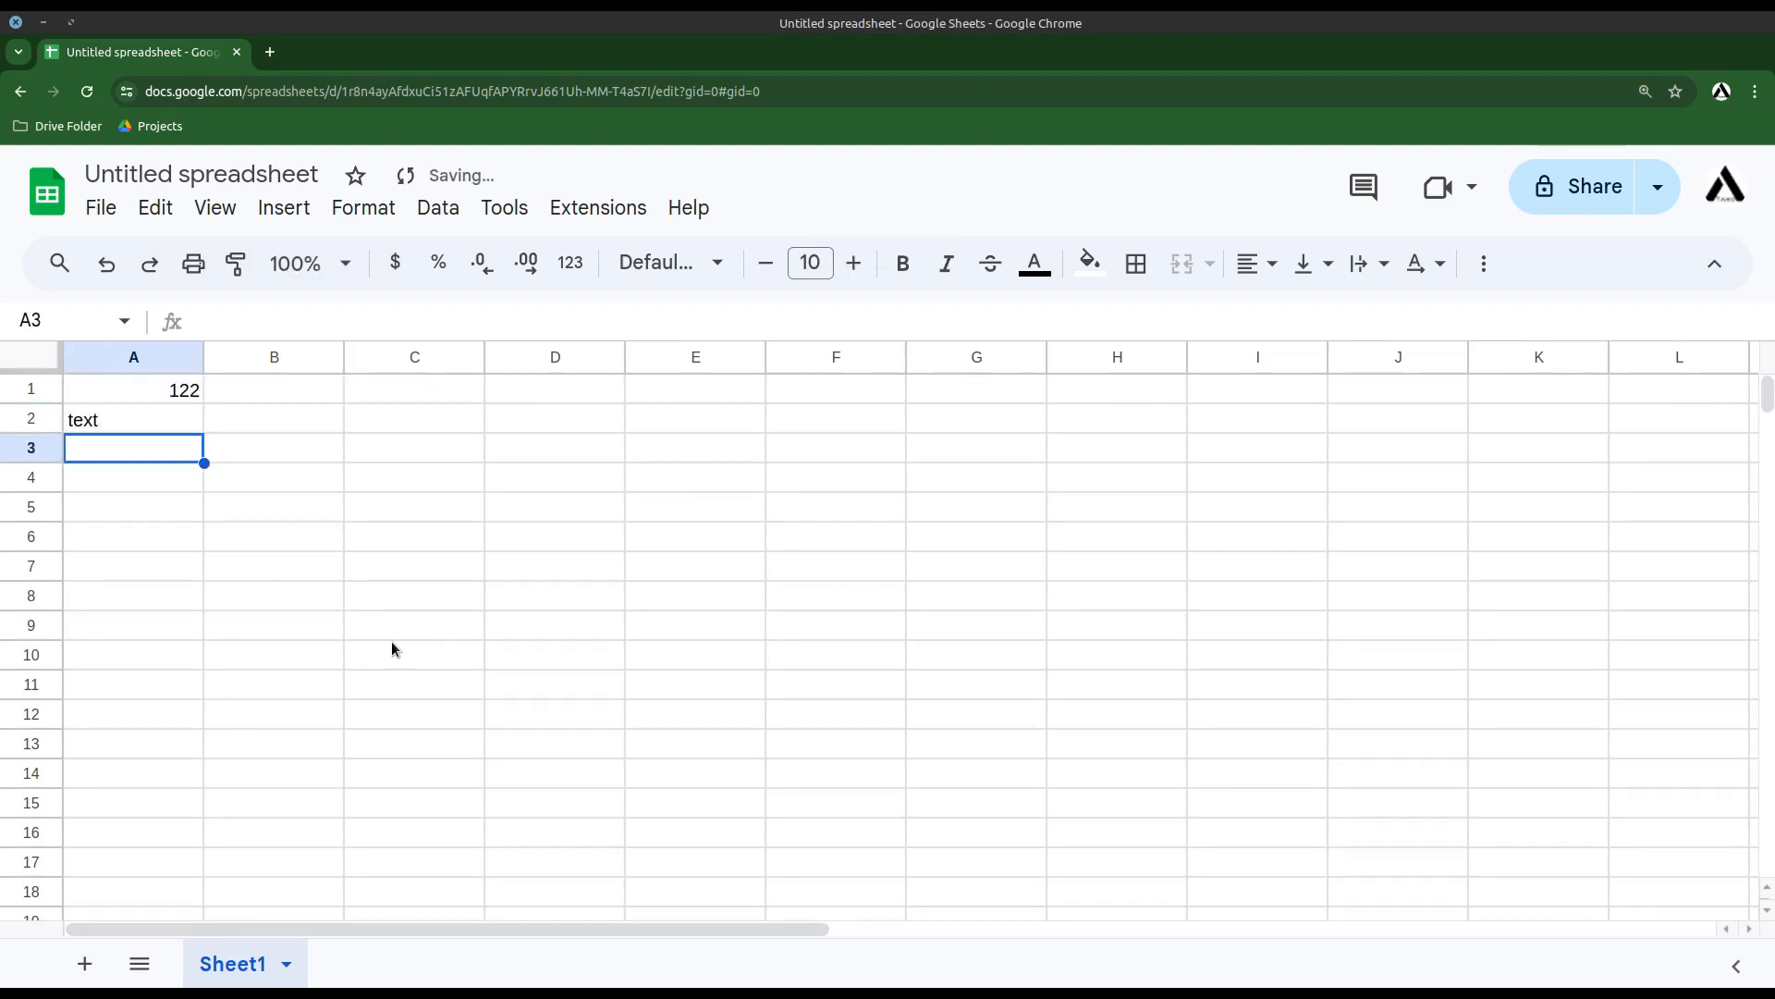
{"action": "key", "text": "ctrl+semicolon"}
{"action": "key", "text": "Return"}
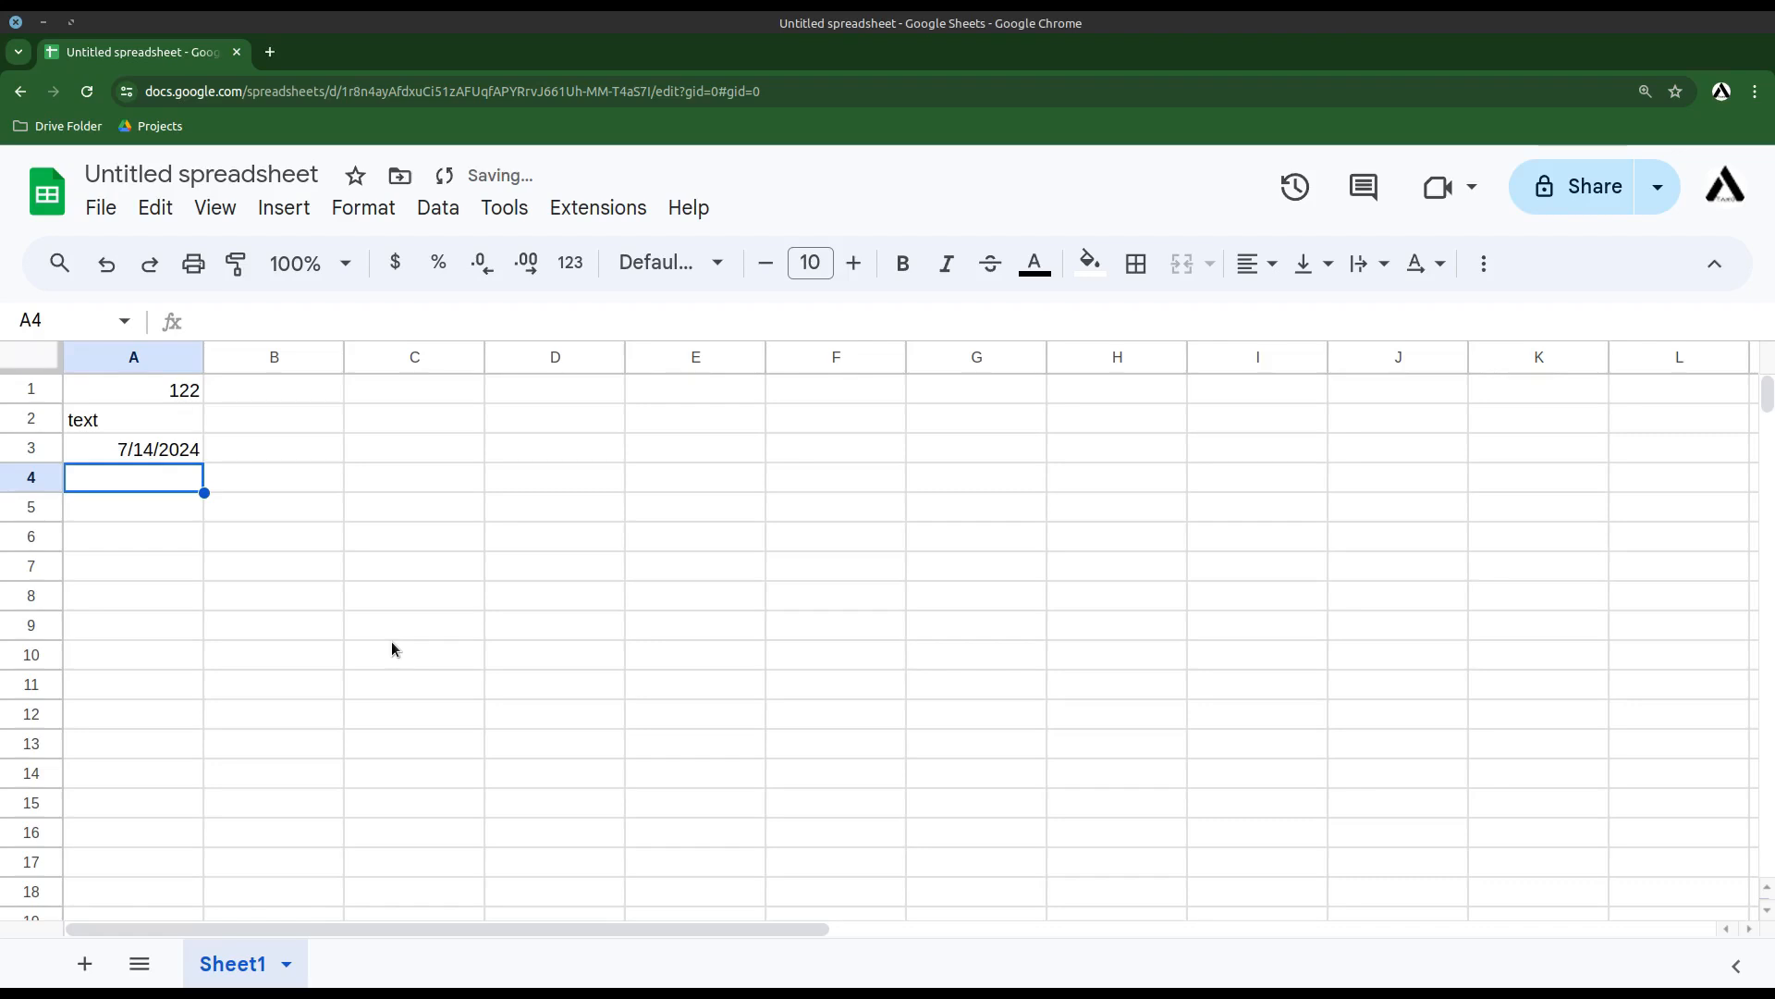
- Draft =sum(arguments or parameters) in cell A4 to illustrate function syntax, and discard the entry
{"action": "type", "text": "="}
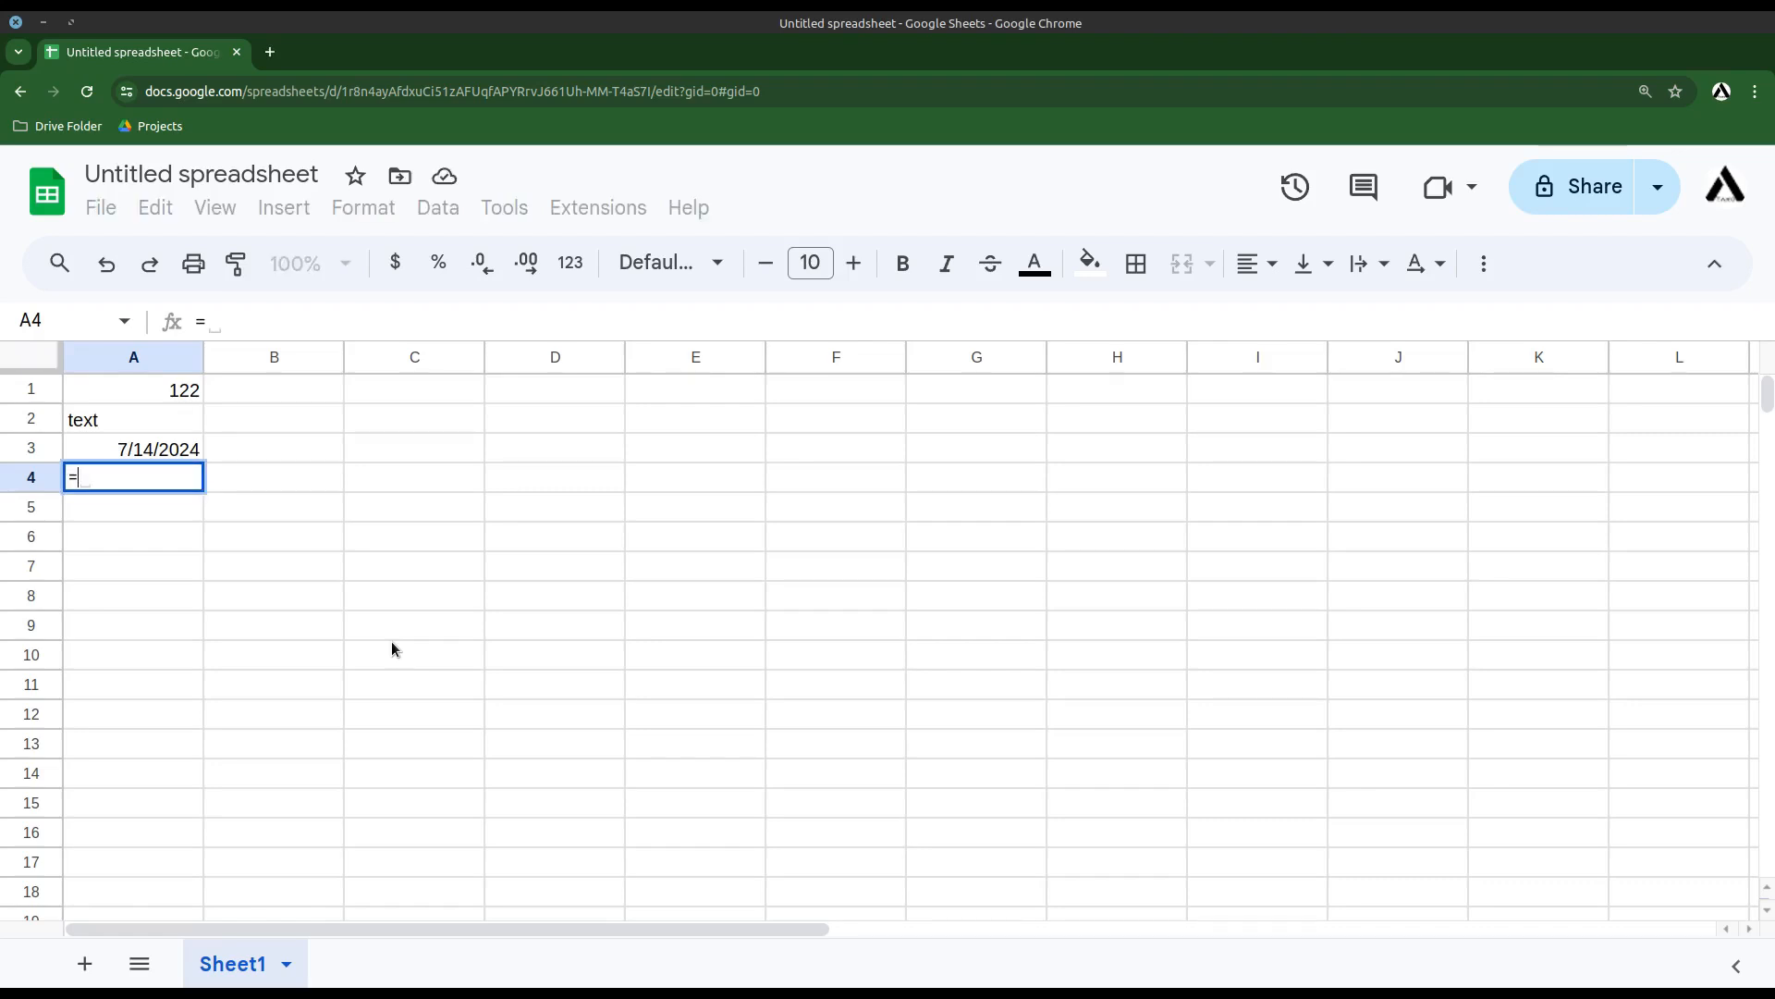
{"action": "type", "text": "sum"}
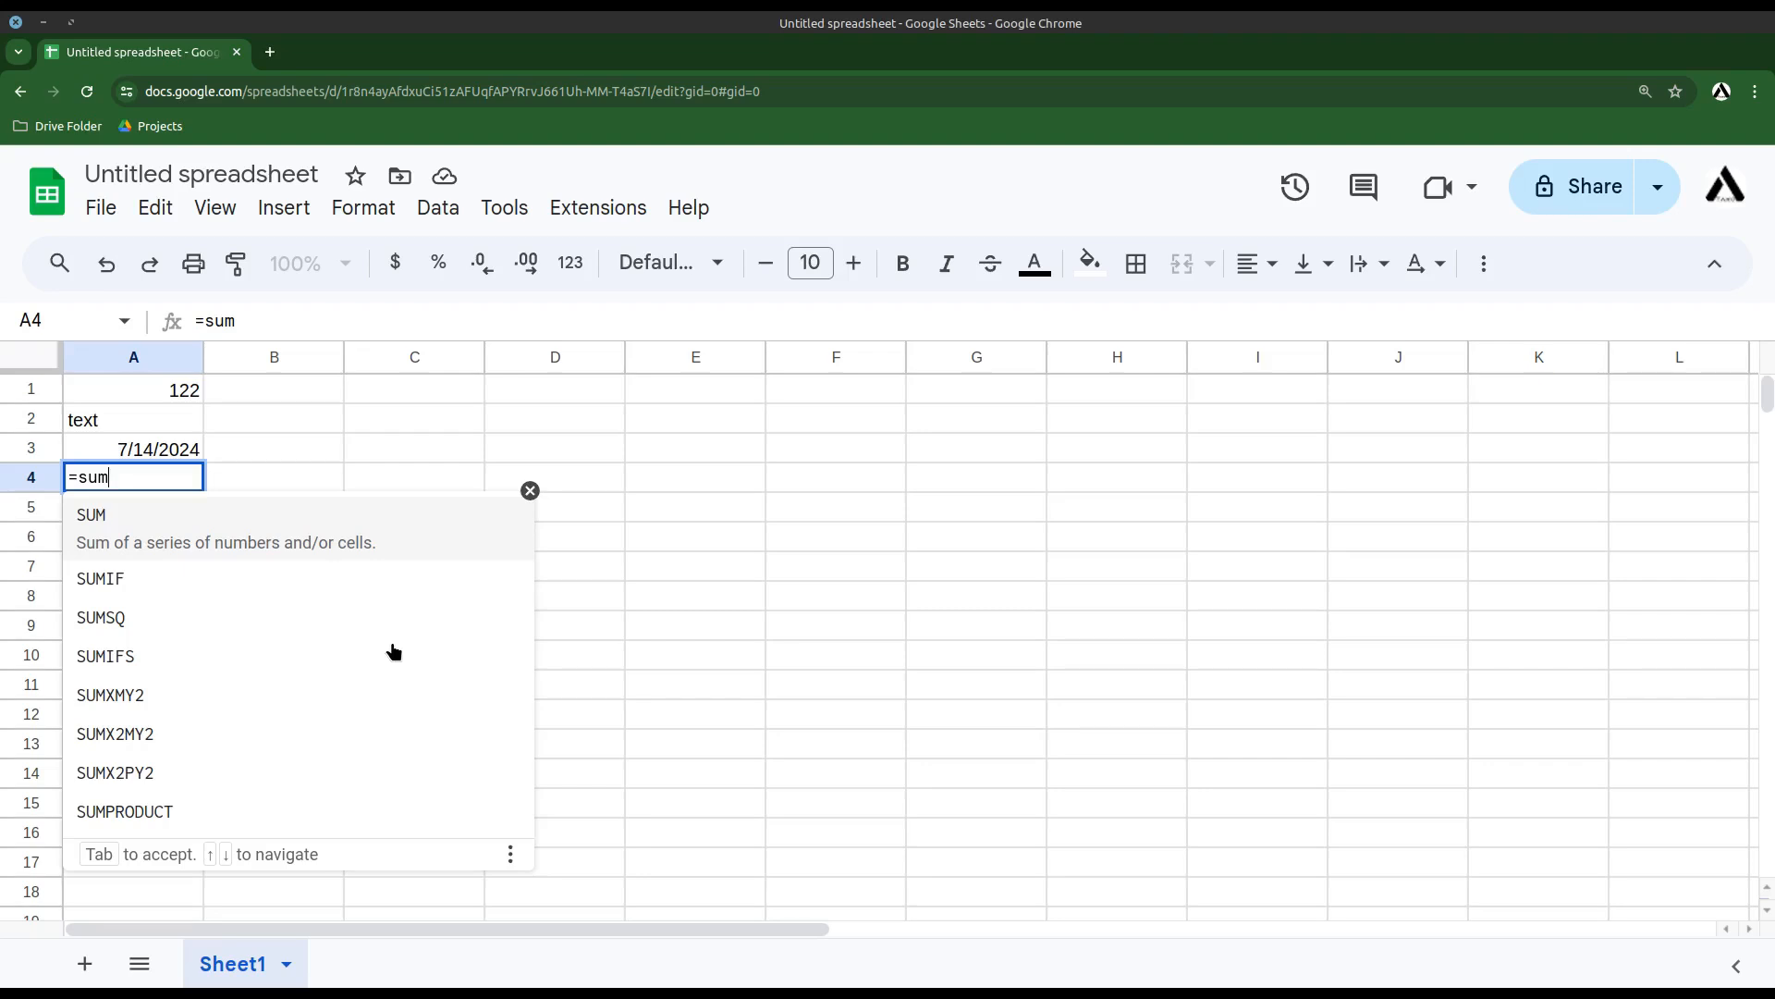
{"action": "type", "text": "("}
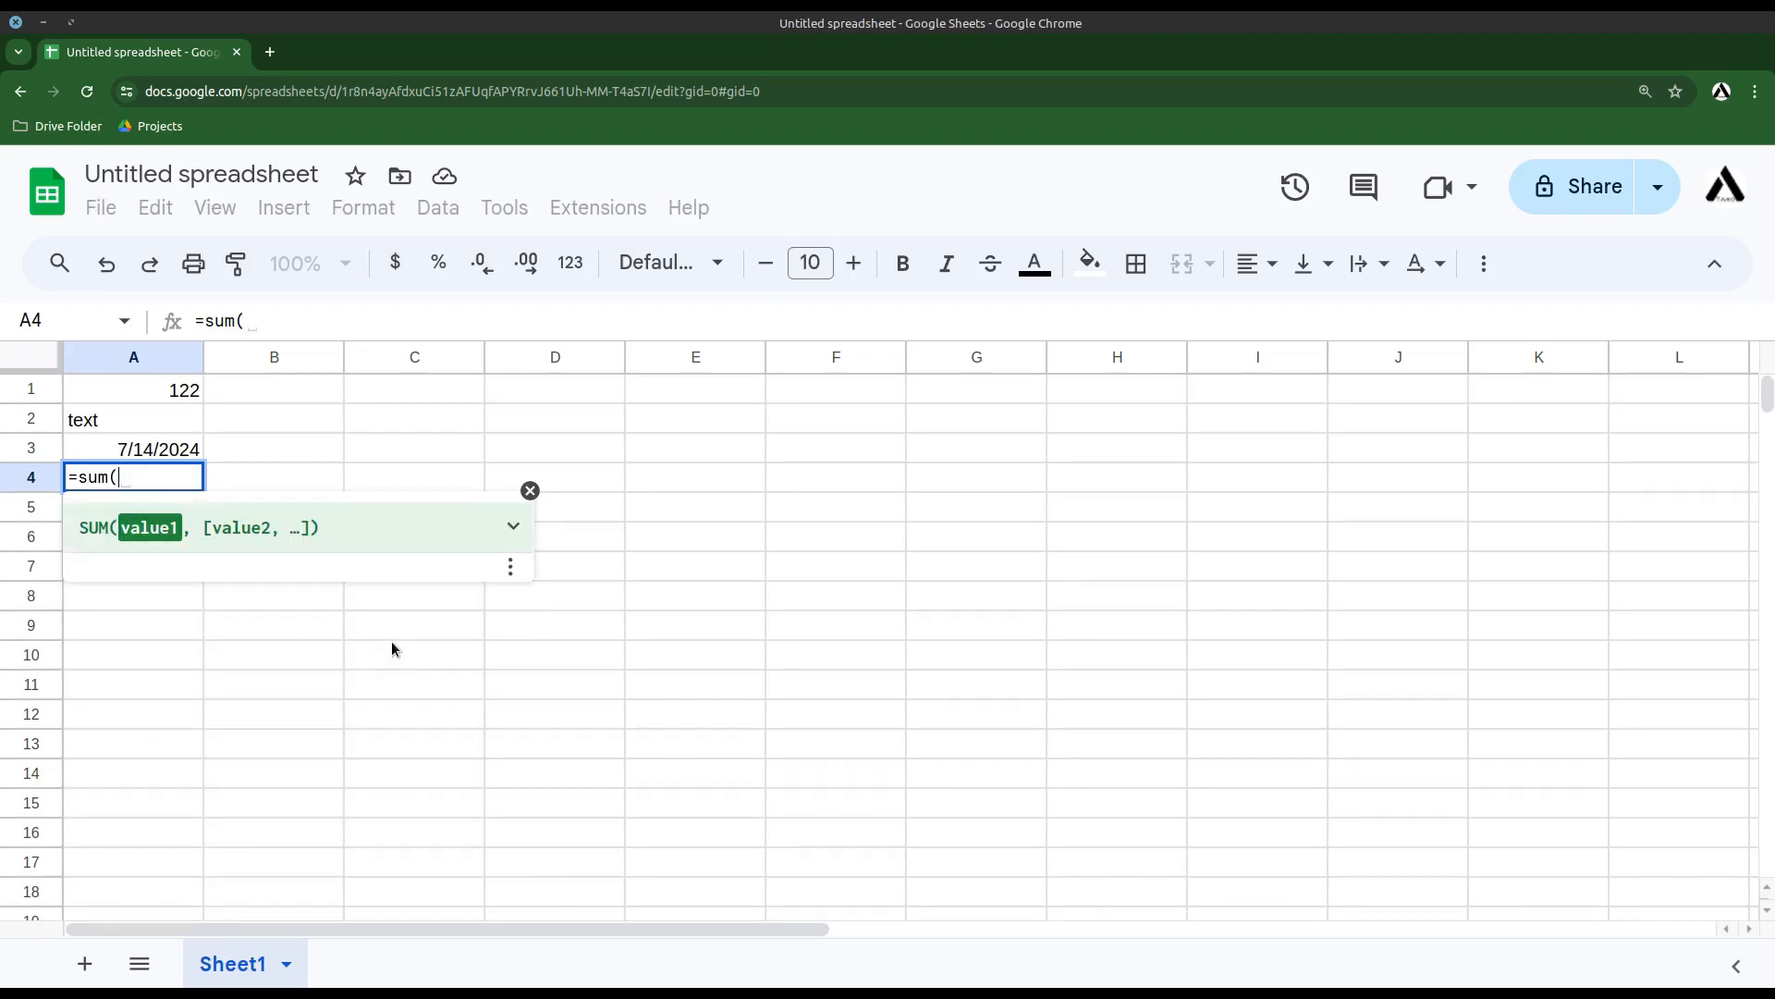
{"action": "type", "text": "arguemnt"}
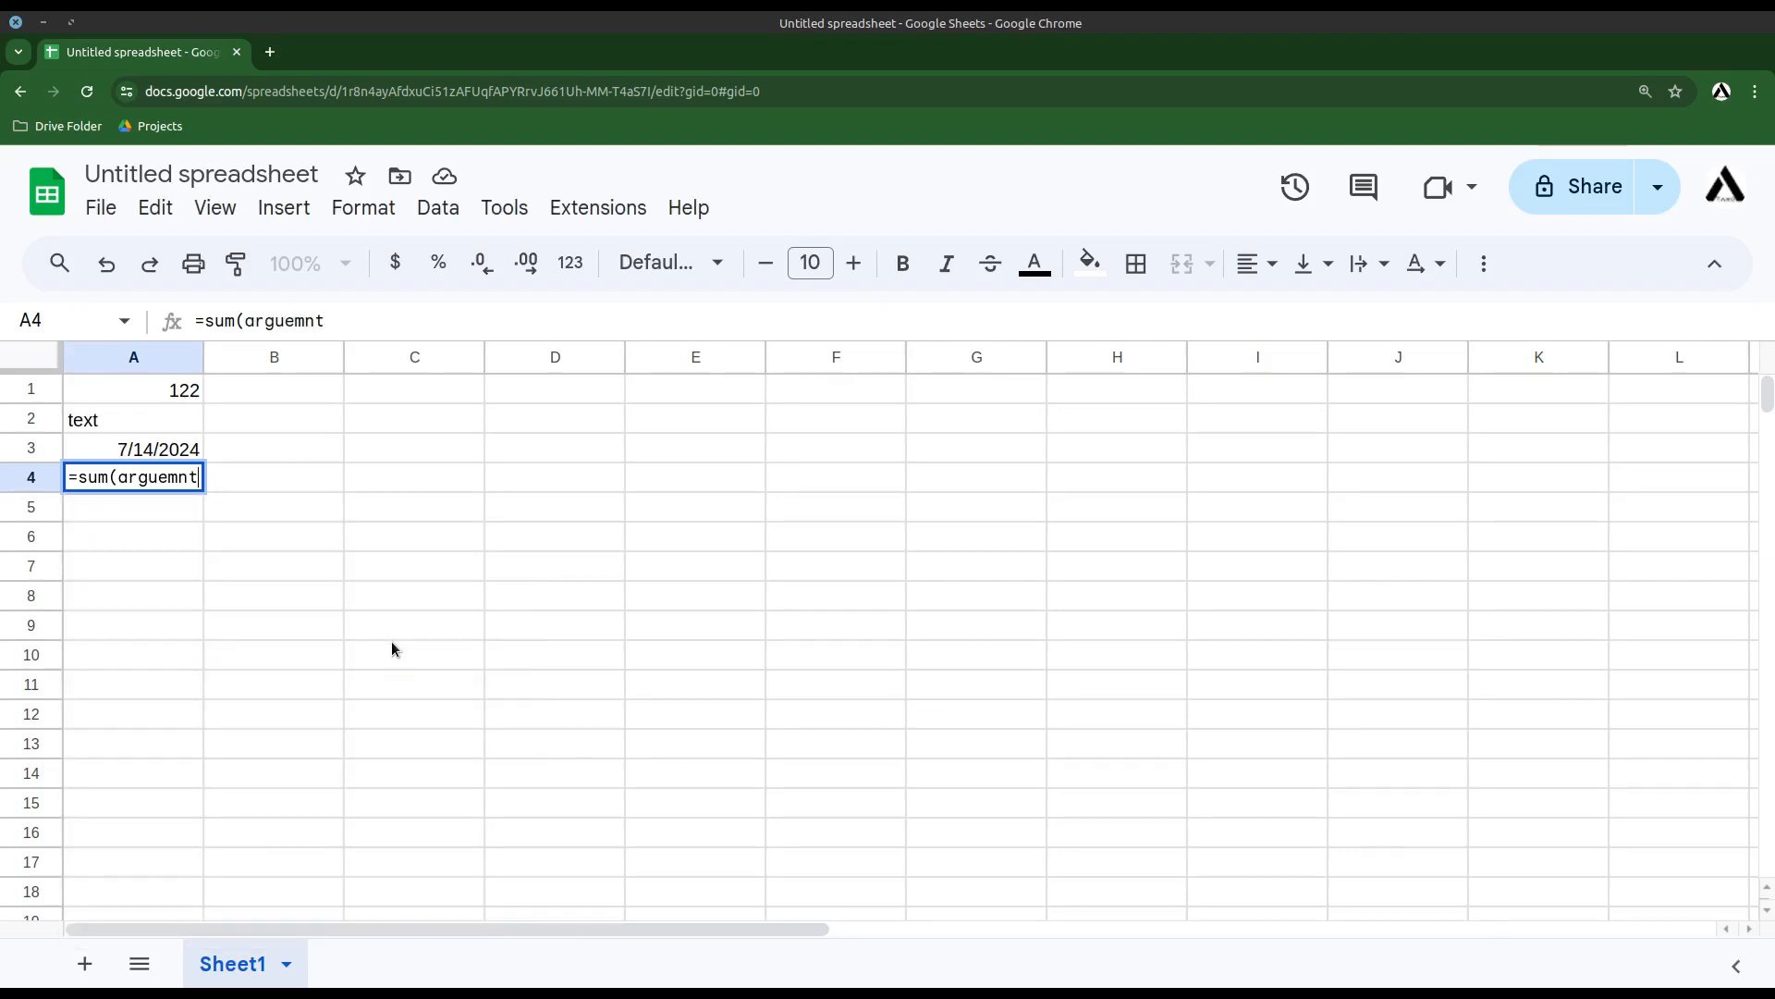
{"action": "key", "text": "BackSpace"}
{"action": "key", "text": "BackSpace"}
{"action": "key", "text": "BackSpace"}
{"action": "key", "text": "BackSpace"}
{"action": "type", "text": "ments"}
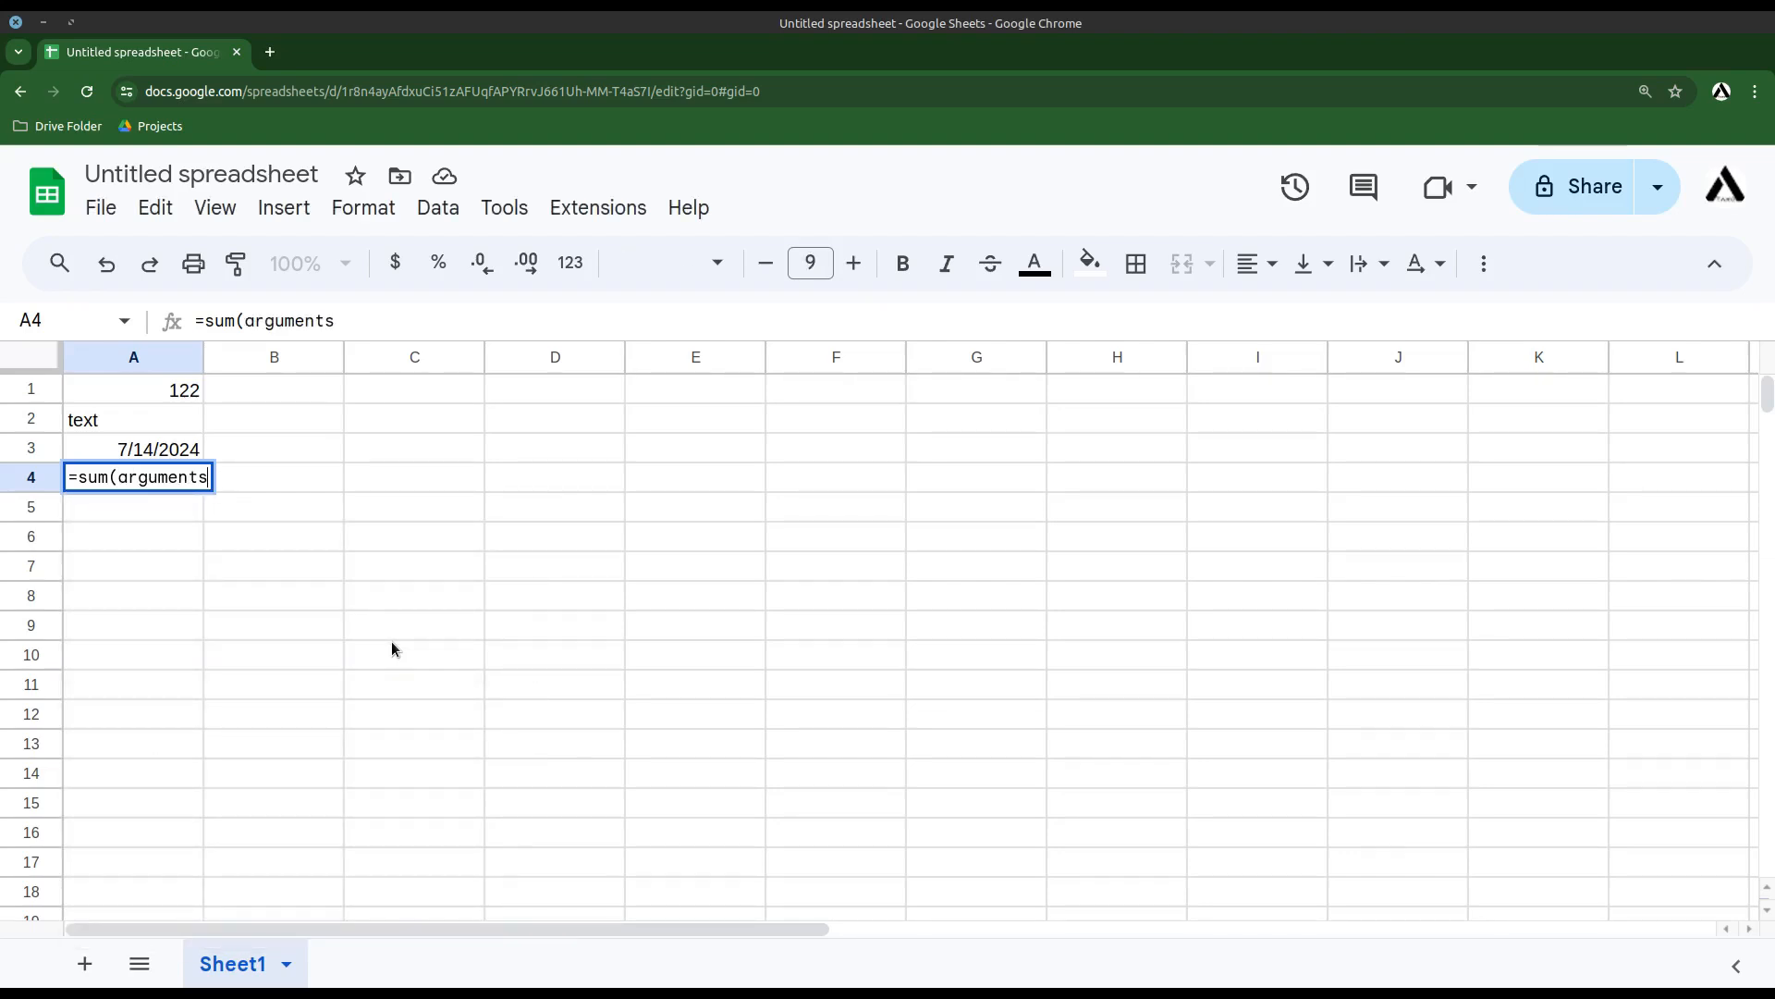
{"action": "type", "text": " or par"}
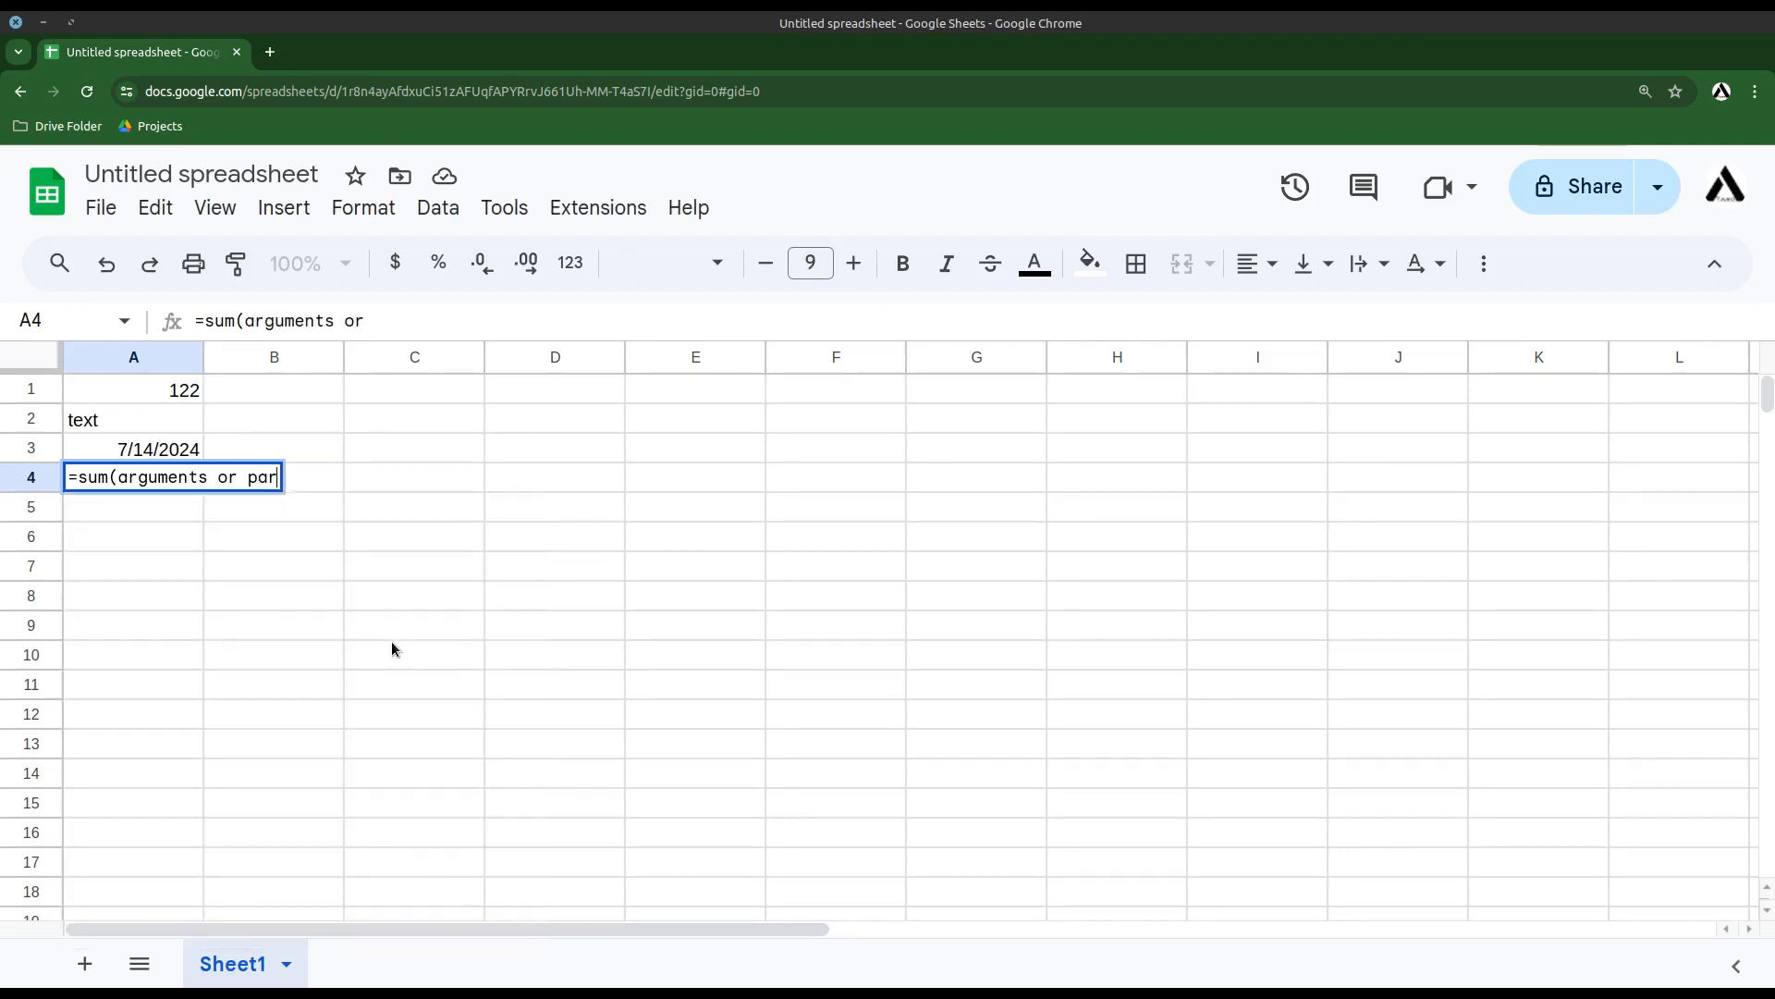
{"action": "type", "text": "emeter"}
{"action": "key", "text": "BackSpace"}
{"action": "key", "text": "BackSpace"}
{"action": "key", "text": "BackSpace"}
{"action": "key", "text": "BackSpace"}
{"action": "key", "text": "BackSpace"}
{"action": "key", "text": "BackSpace"}
{"action": "type", "text": "amer"}
{"action": "key", "text": "BackSpace"}
{"action": "type", "text": "eters"}
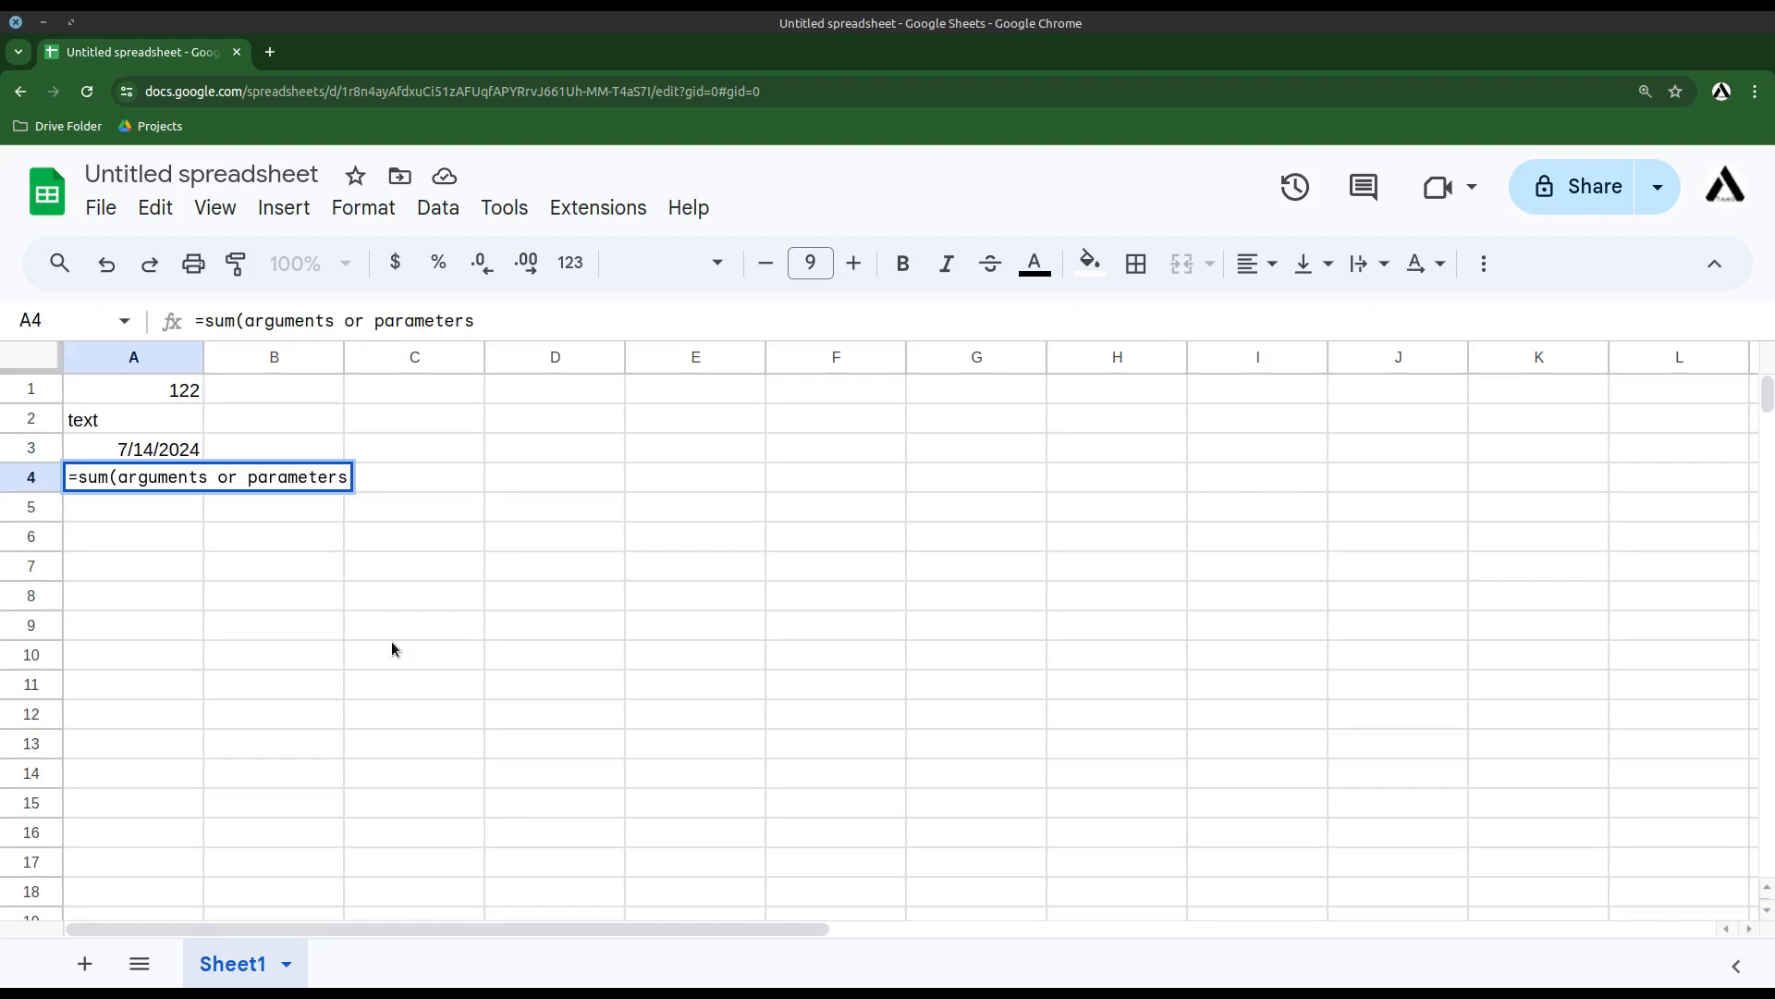
{"action": "type", "text": ")"}
{"action": "key", "text": "Escape"}
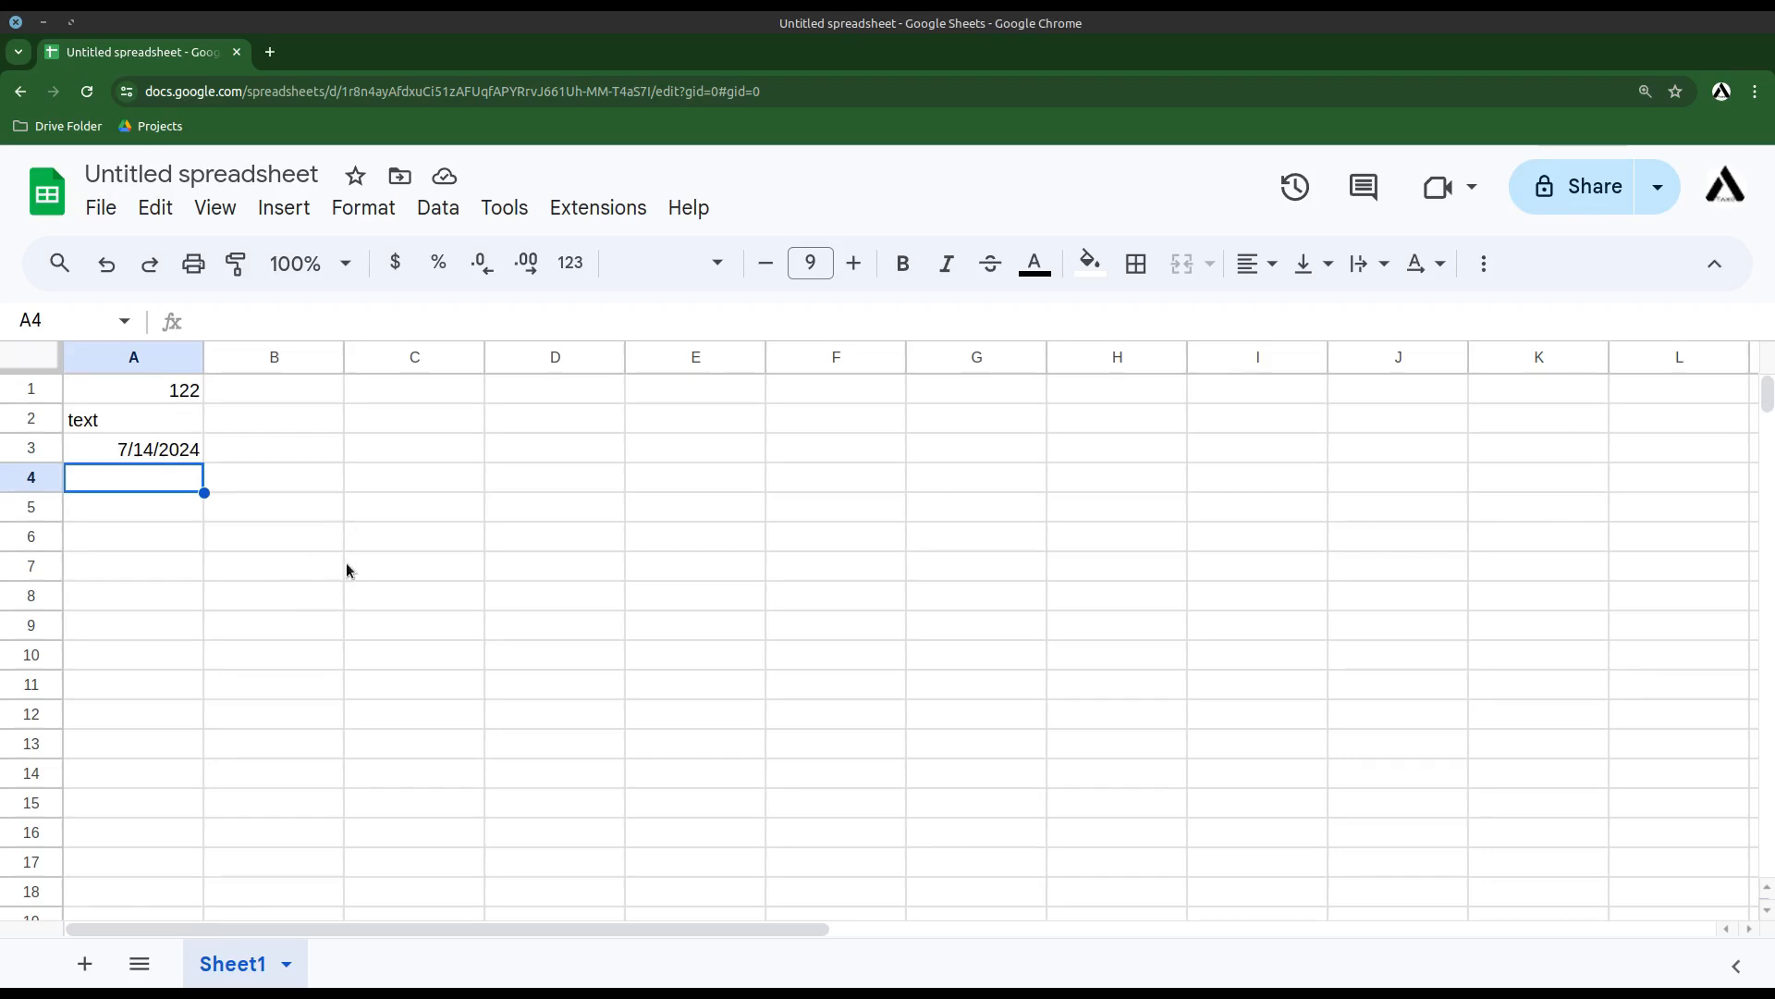
- Rename the spreadsheet as My First Spreadsheet
{"action": "left_click", "coordinate": [148, 174]}
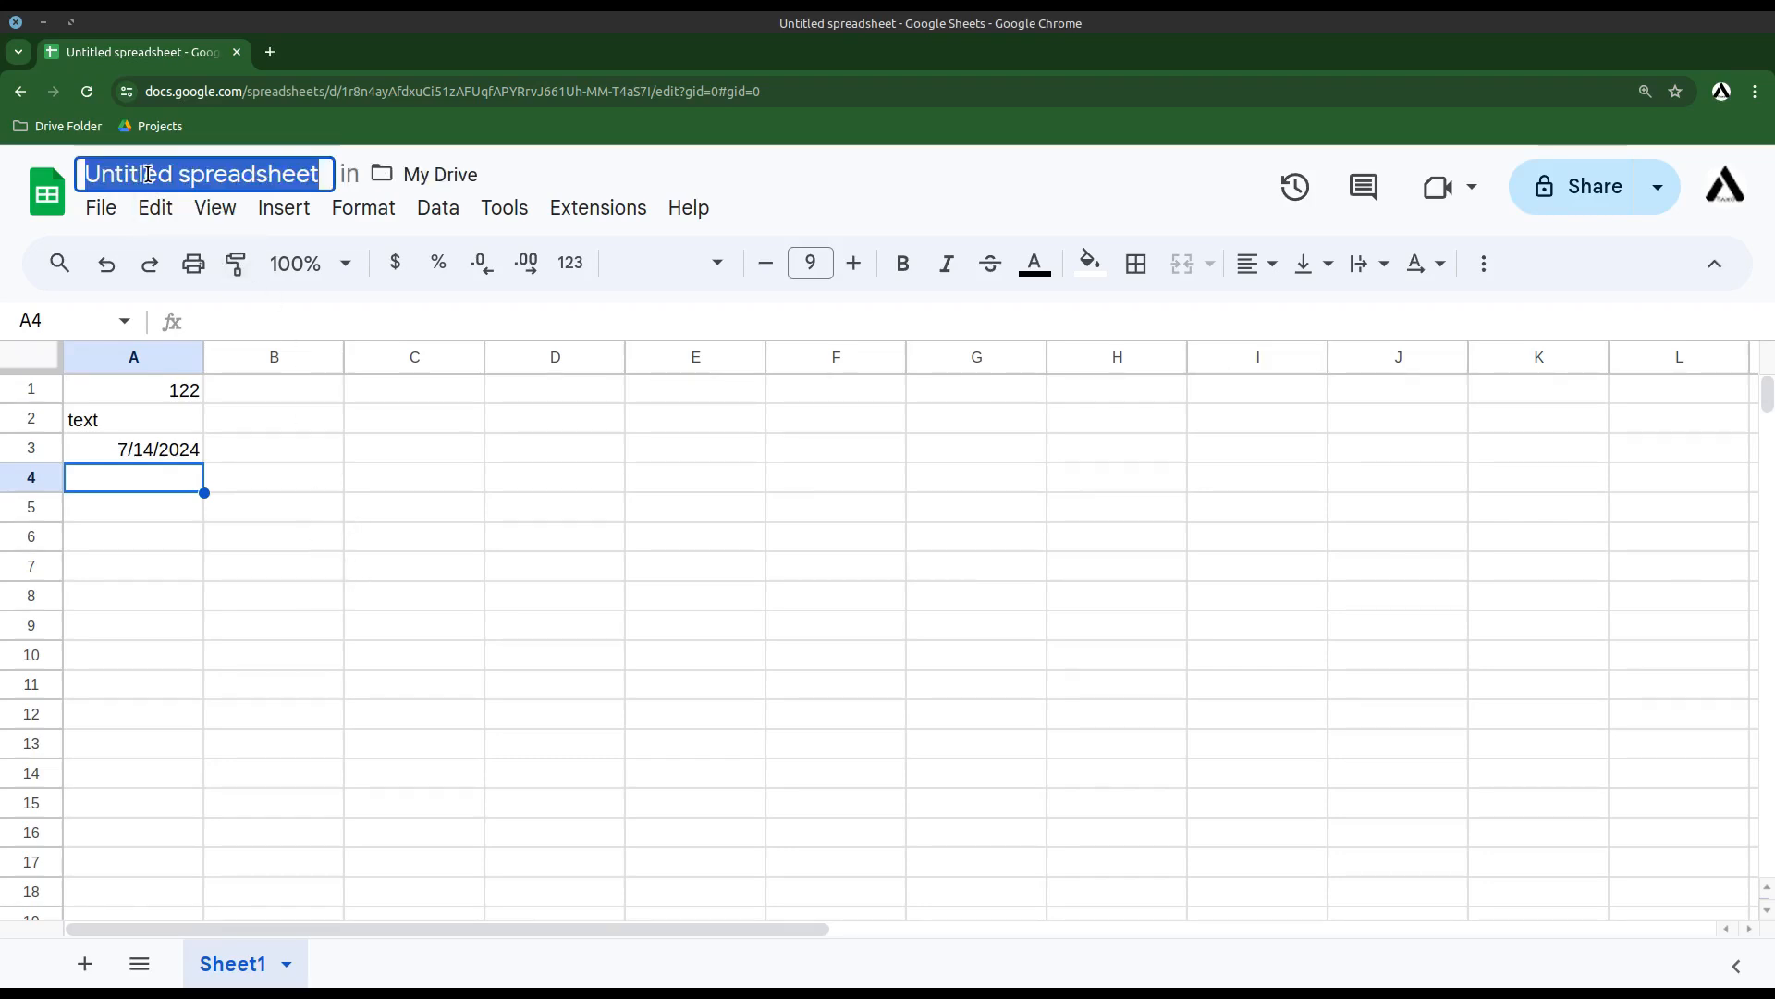
{"action": "type", "text": "My "}
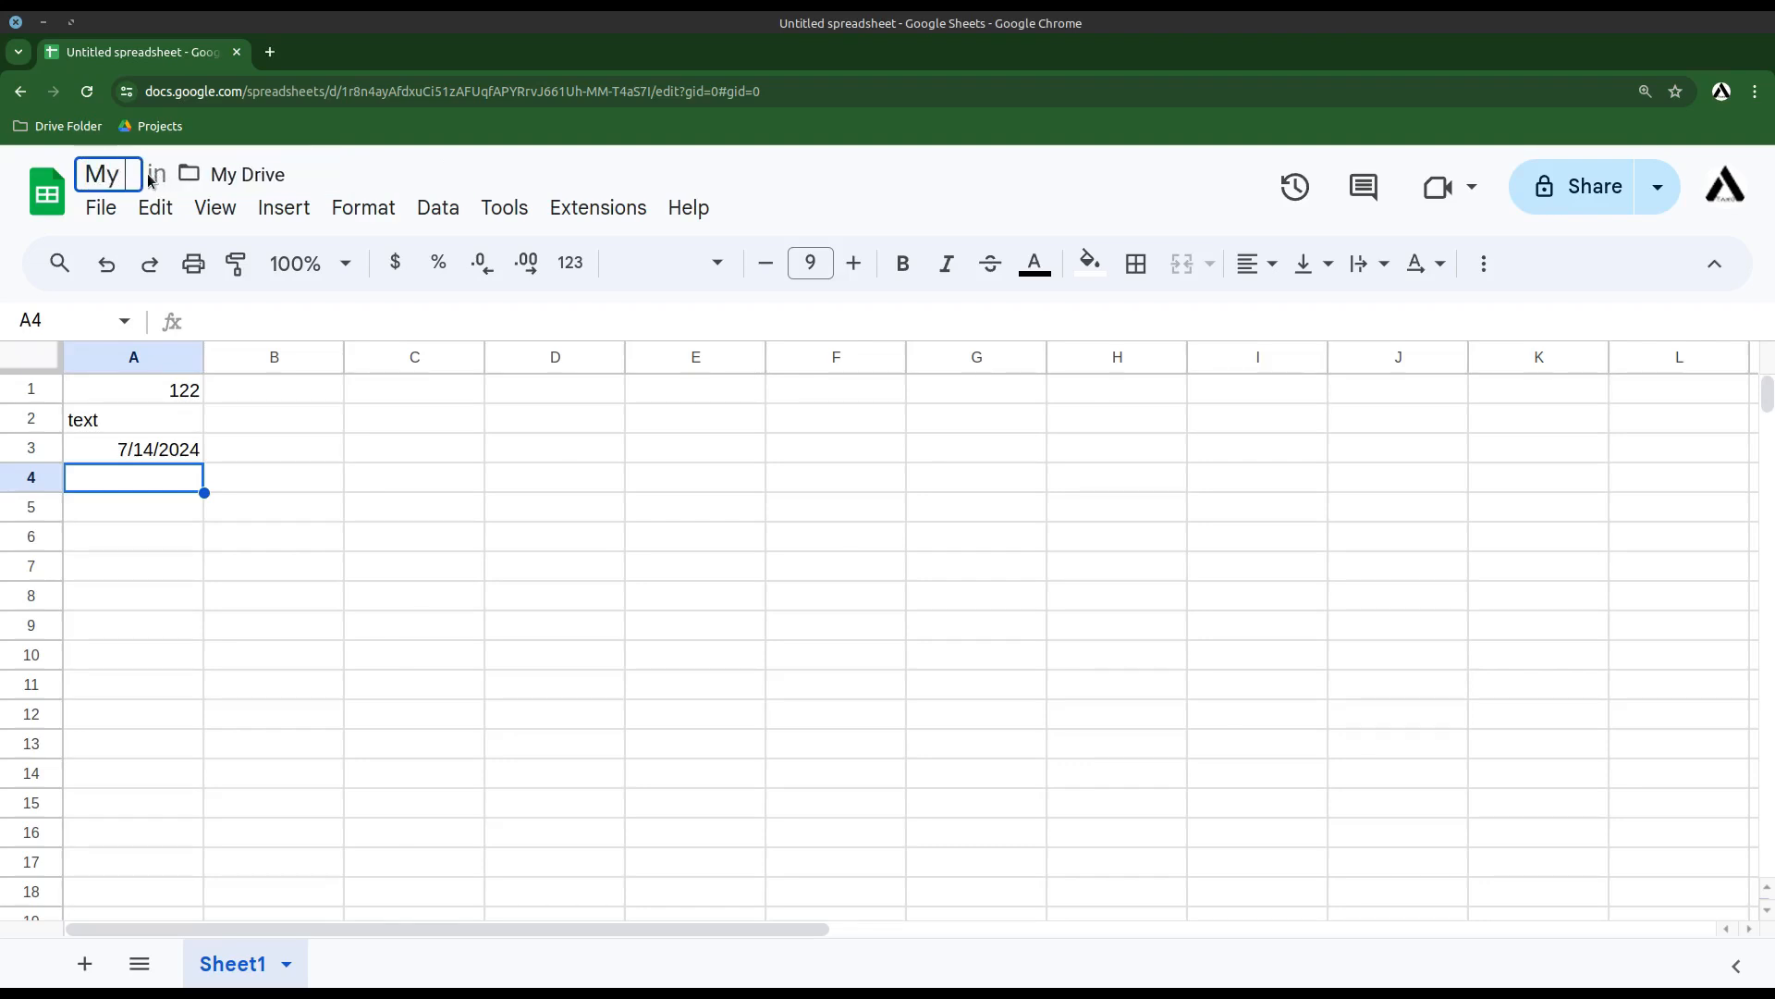
{"action": "type", "text": "First"}
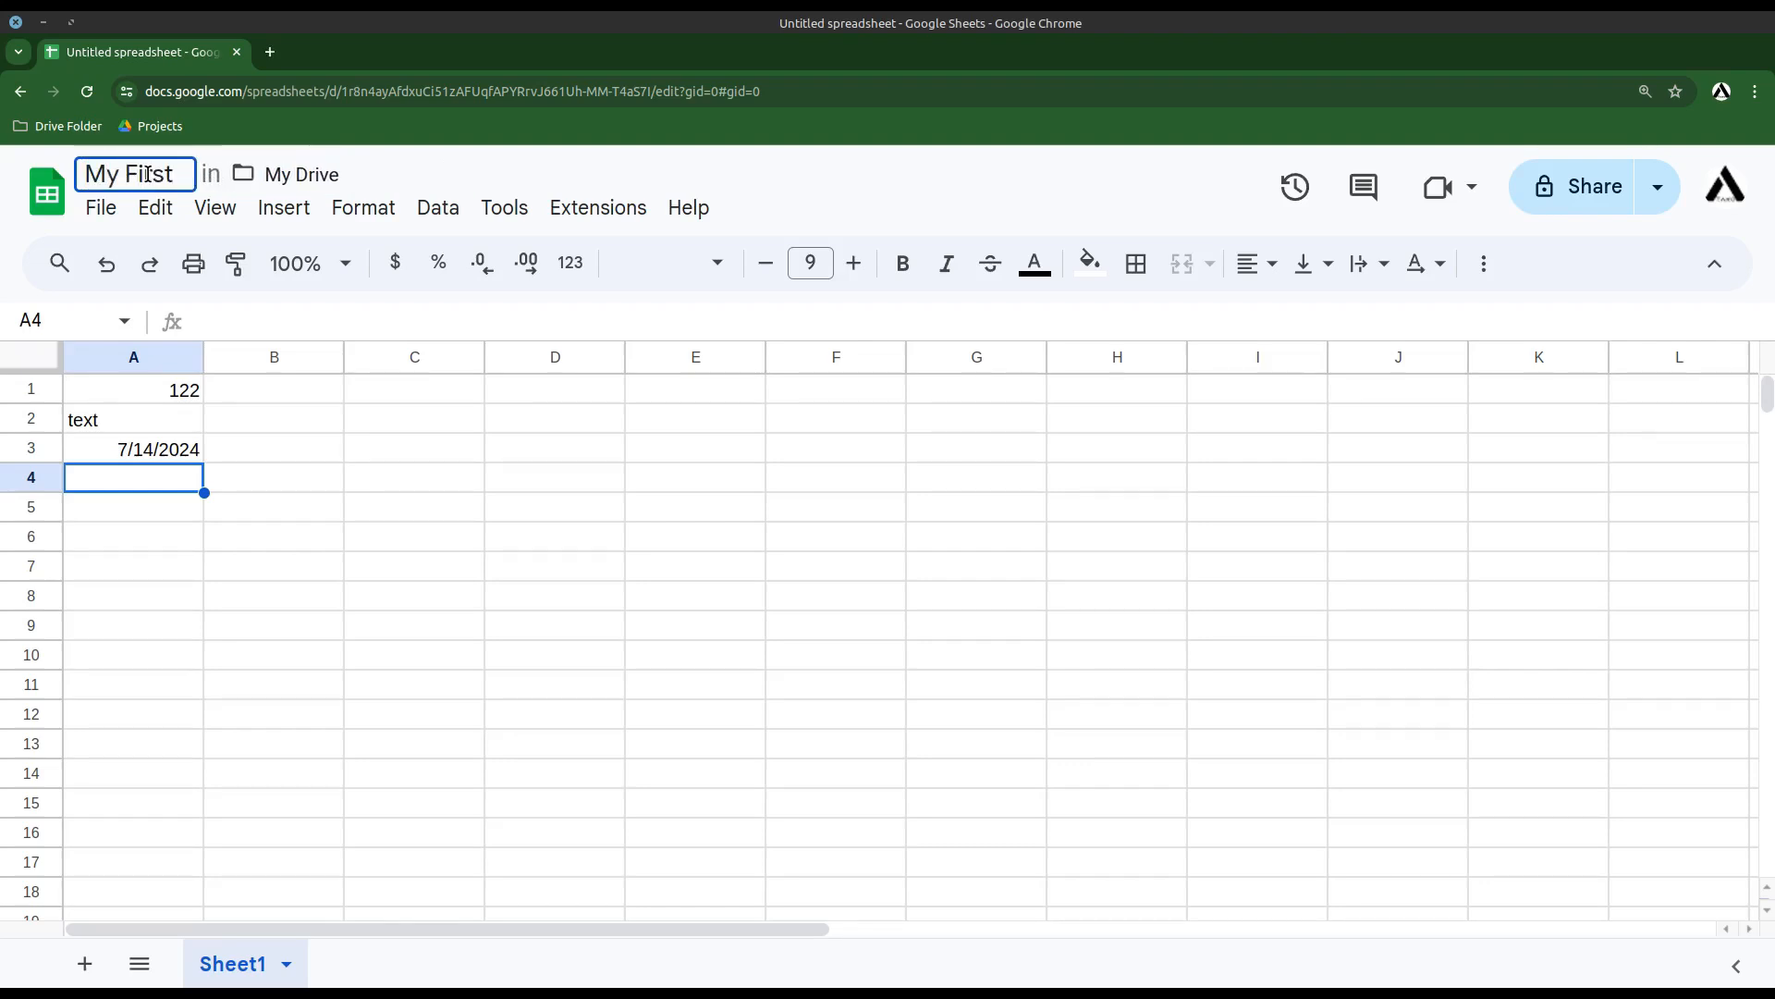
{"action": "type", "text": " Spreadsheet"}
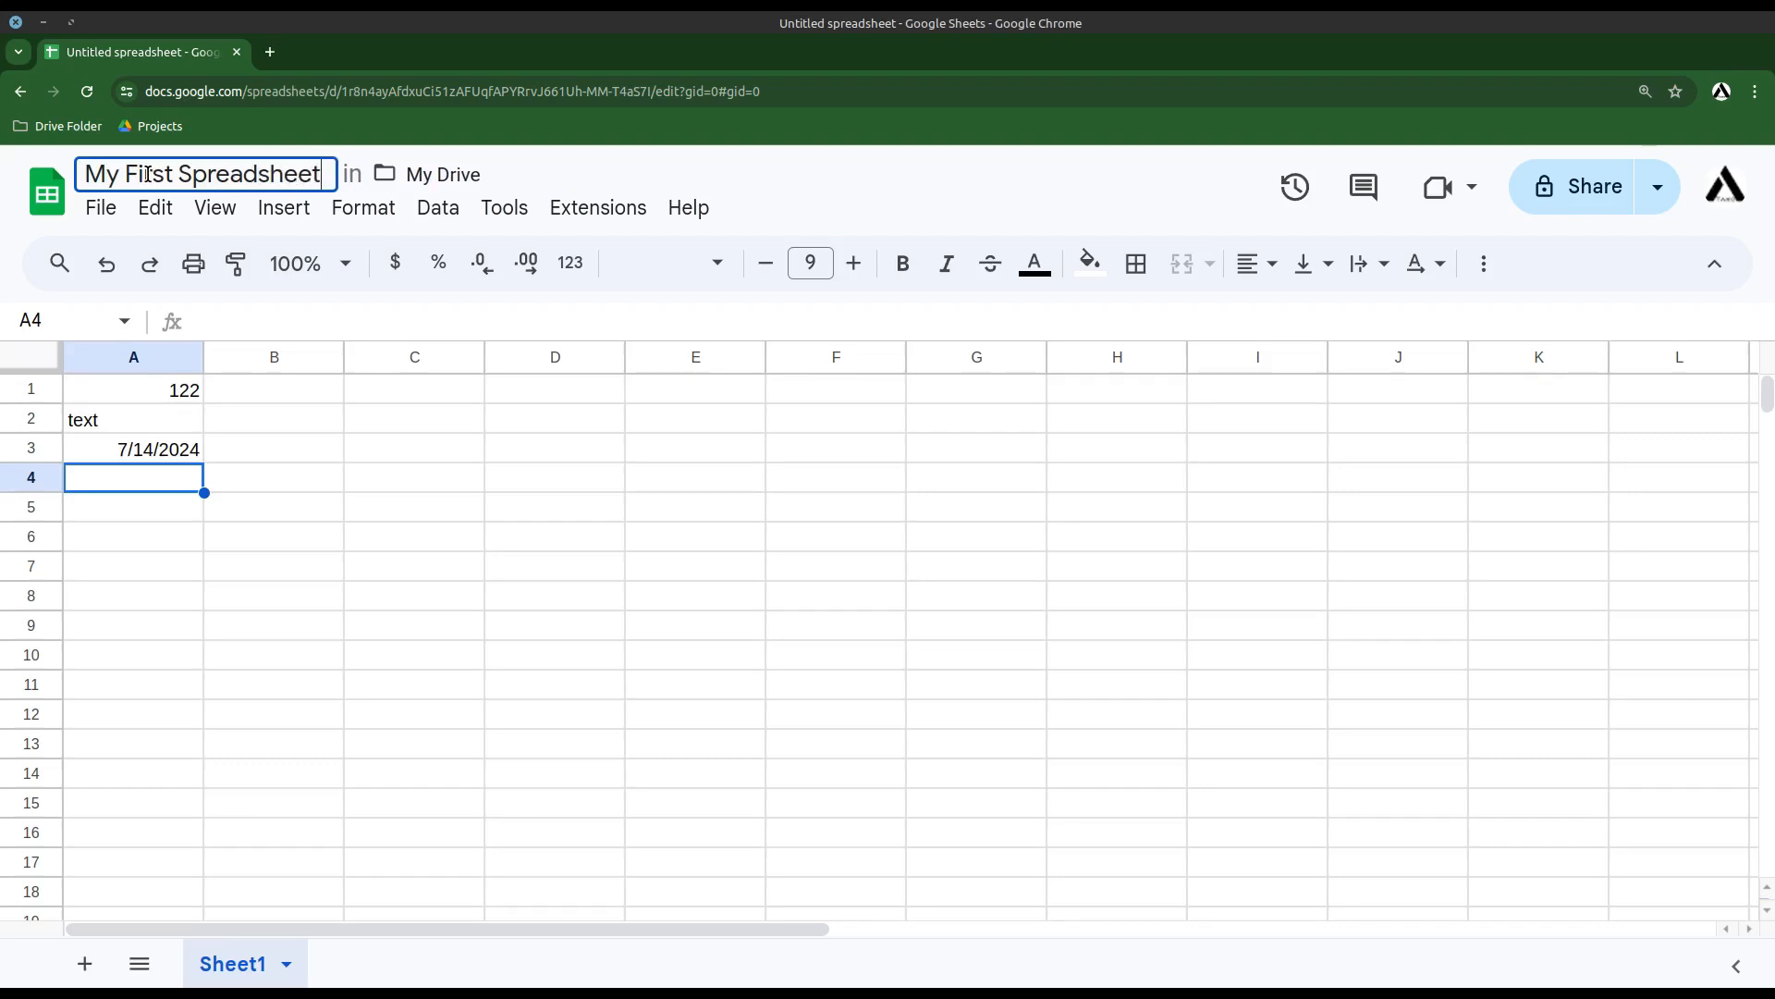
{"action": "key", "text": "Return"}
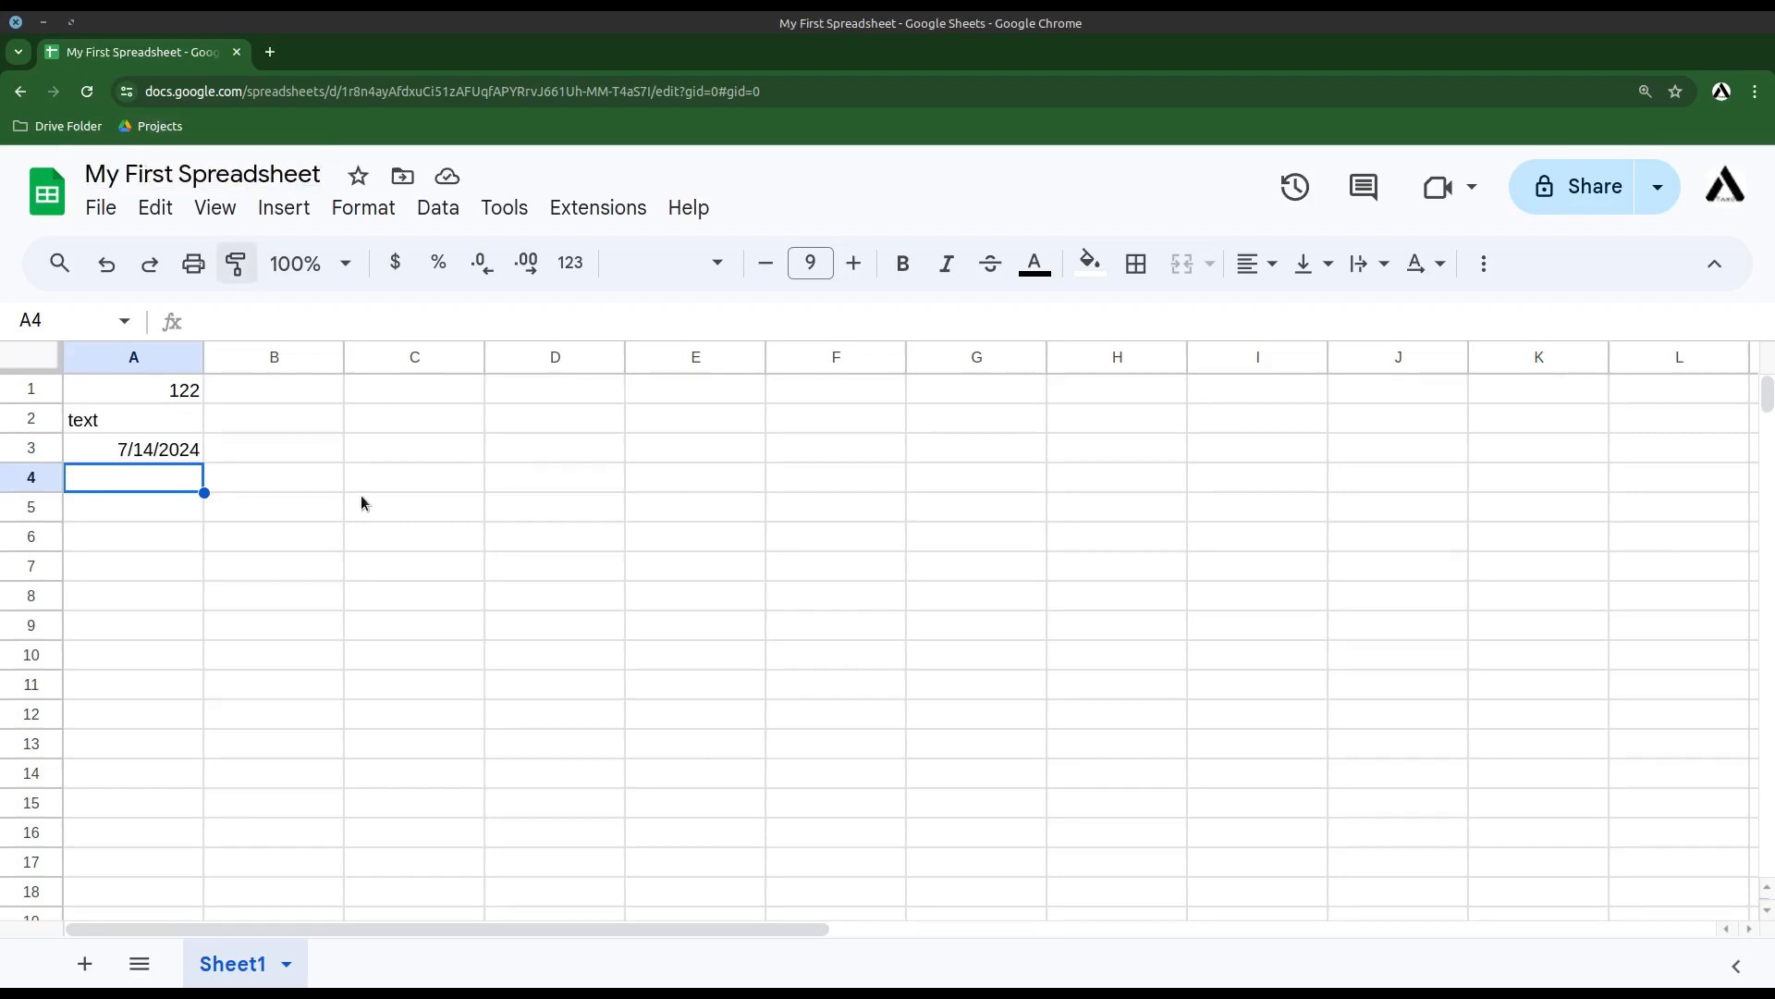
{"action": "left_click_drag", "start_coordinate": [360, 495], "coordinate": [376, 524]}
{"action": "left_click", "coordinate": [242, 439]}
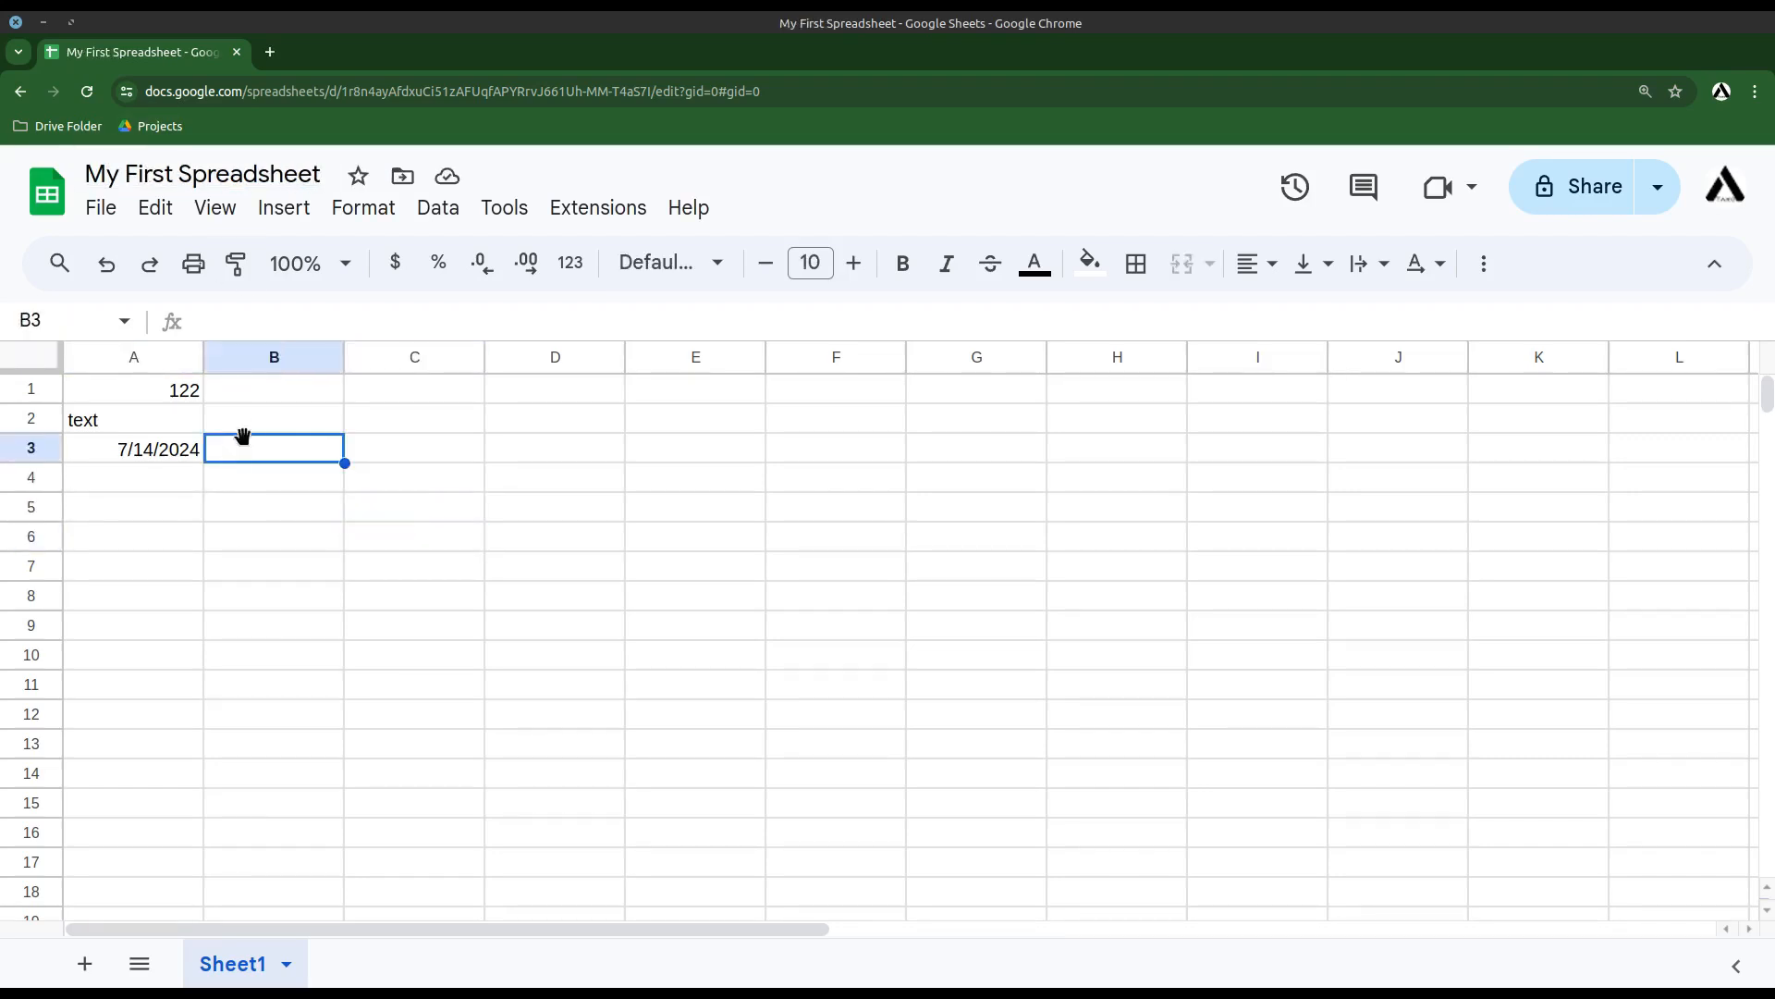
{"action": "left_click", "coordinate": [316, 423]}
{"action": "left_click", "coordinate": [102, 209]}
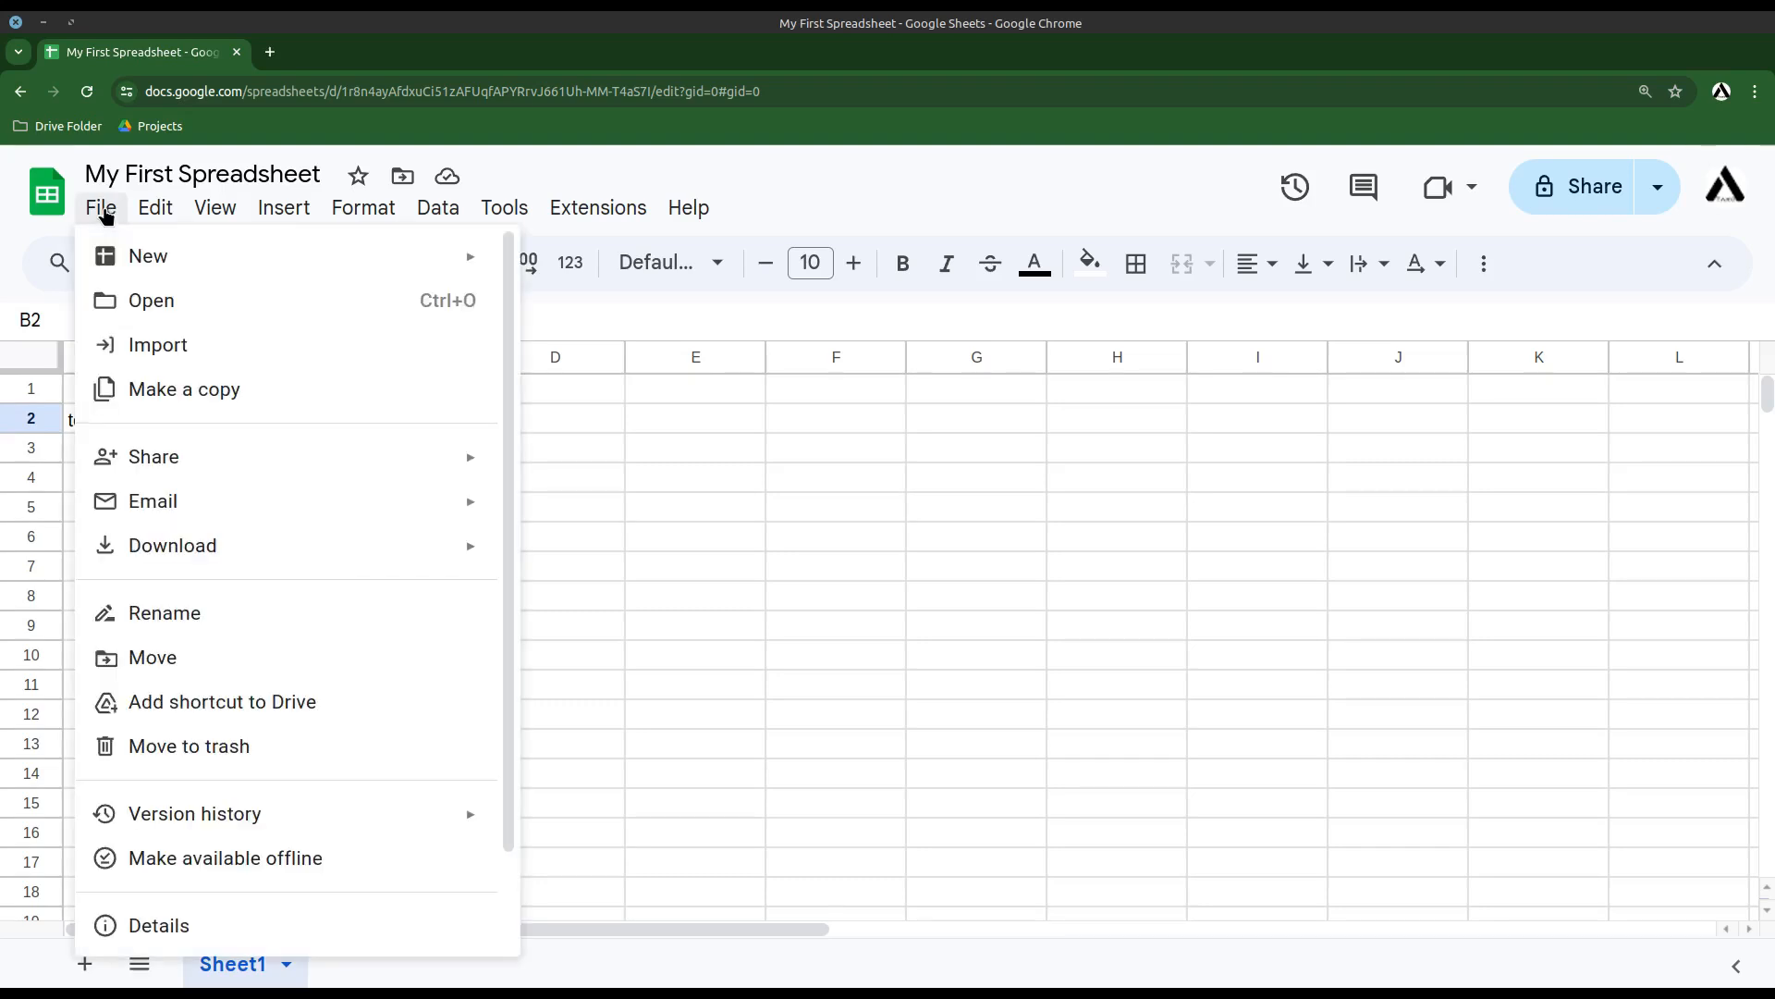
{"action": "left_click", "coordinate": [647, 538]}
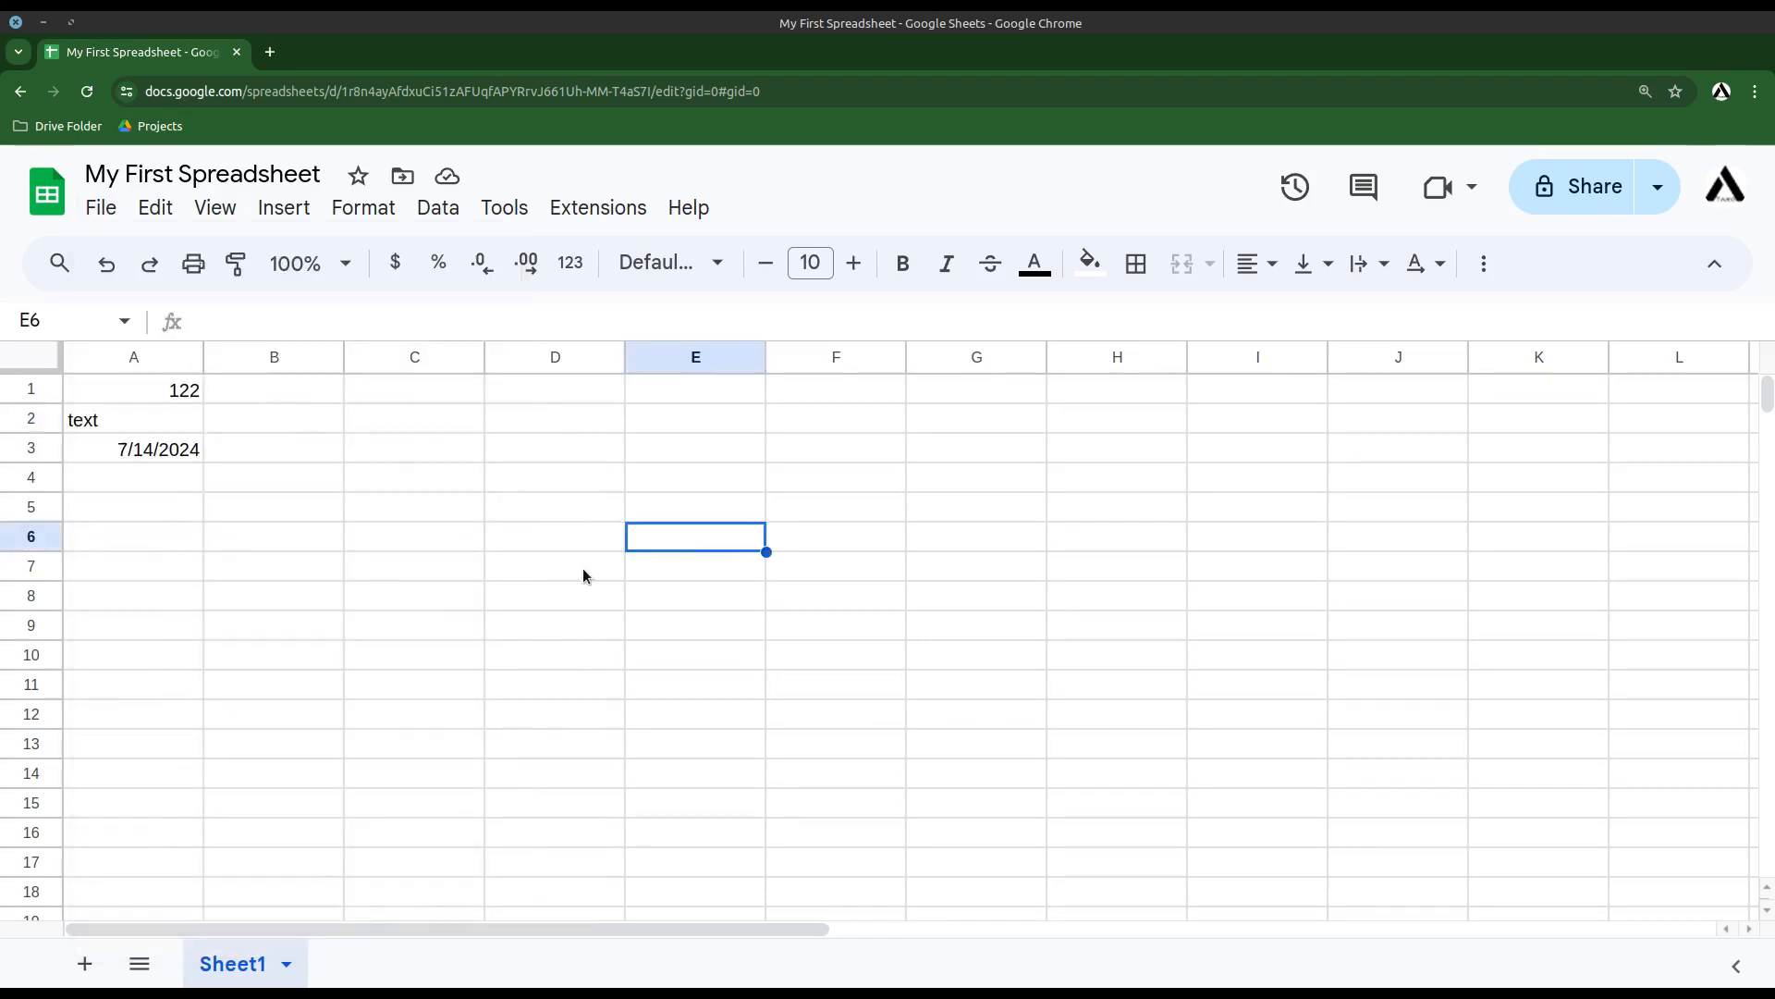
{"action": "left_click", "coordinate": [280, 602]}
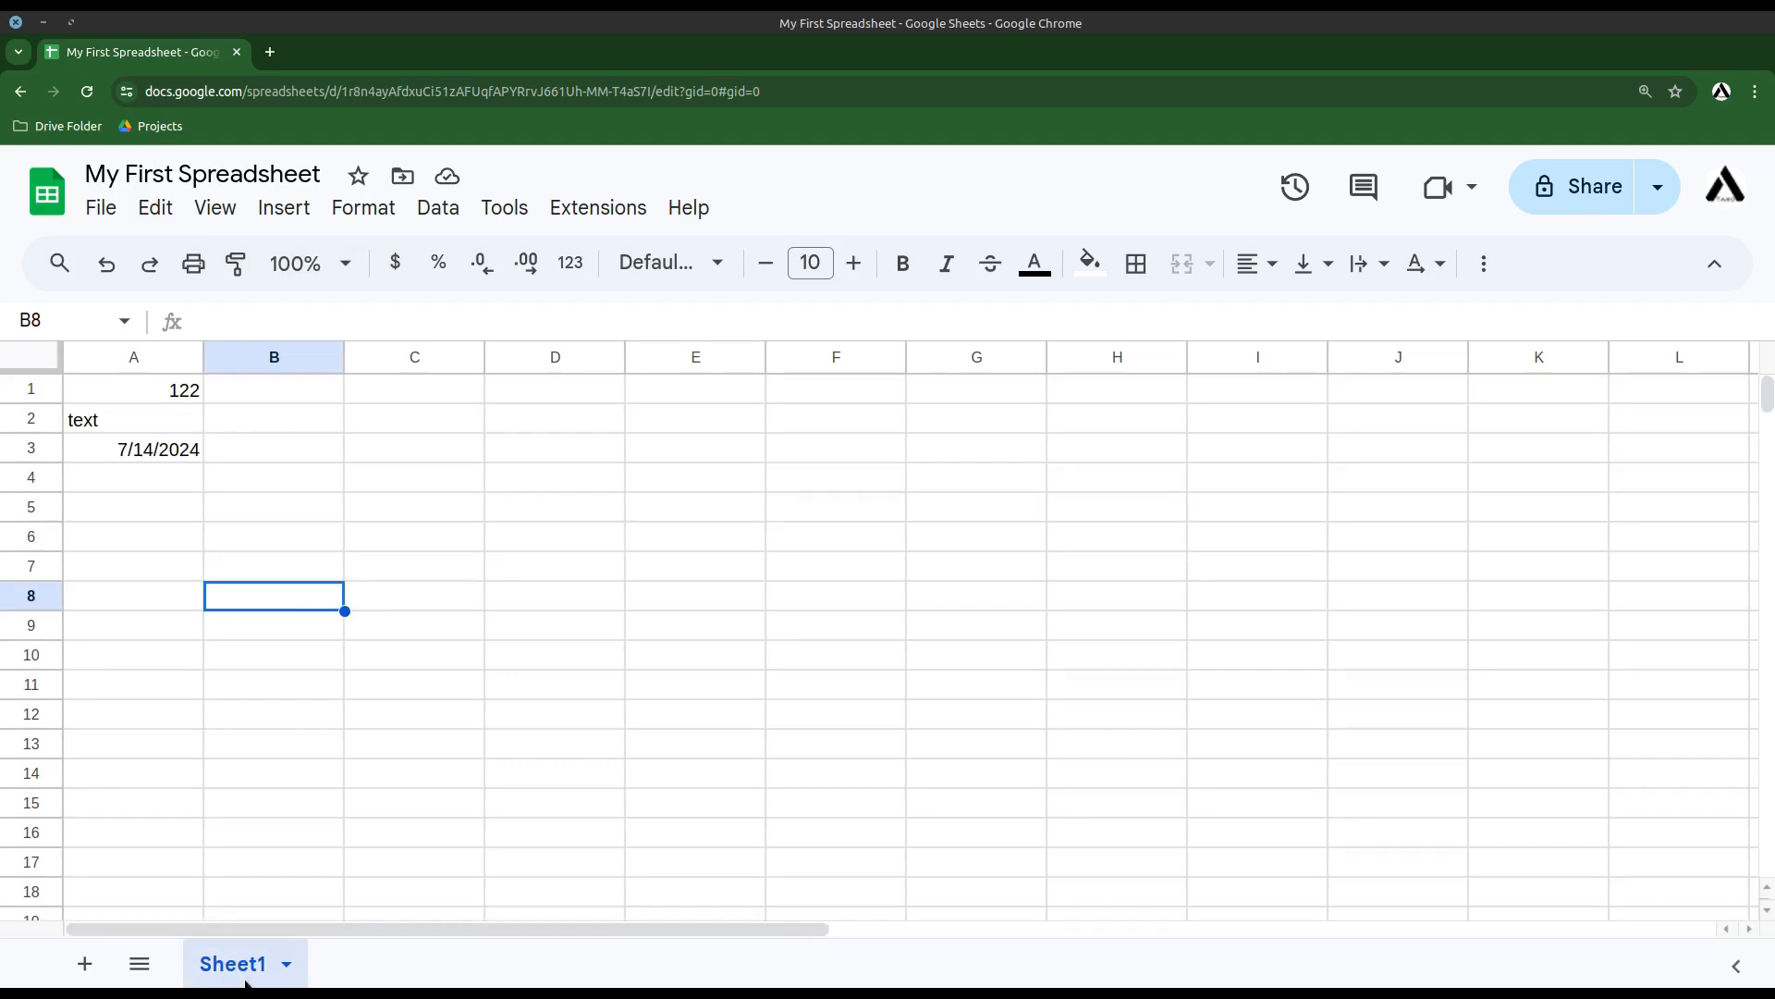
- Add a second sheet to the spreadsheet and rename Sheet1 as Expenses
{"action": "left_click", "coordinate": [84, 966]}
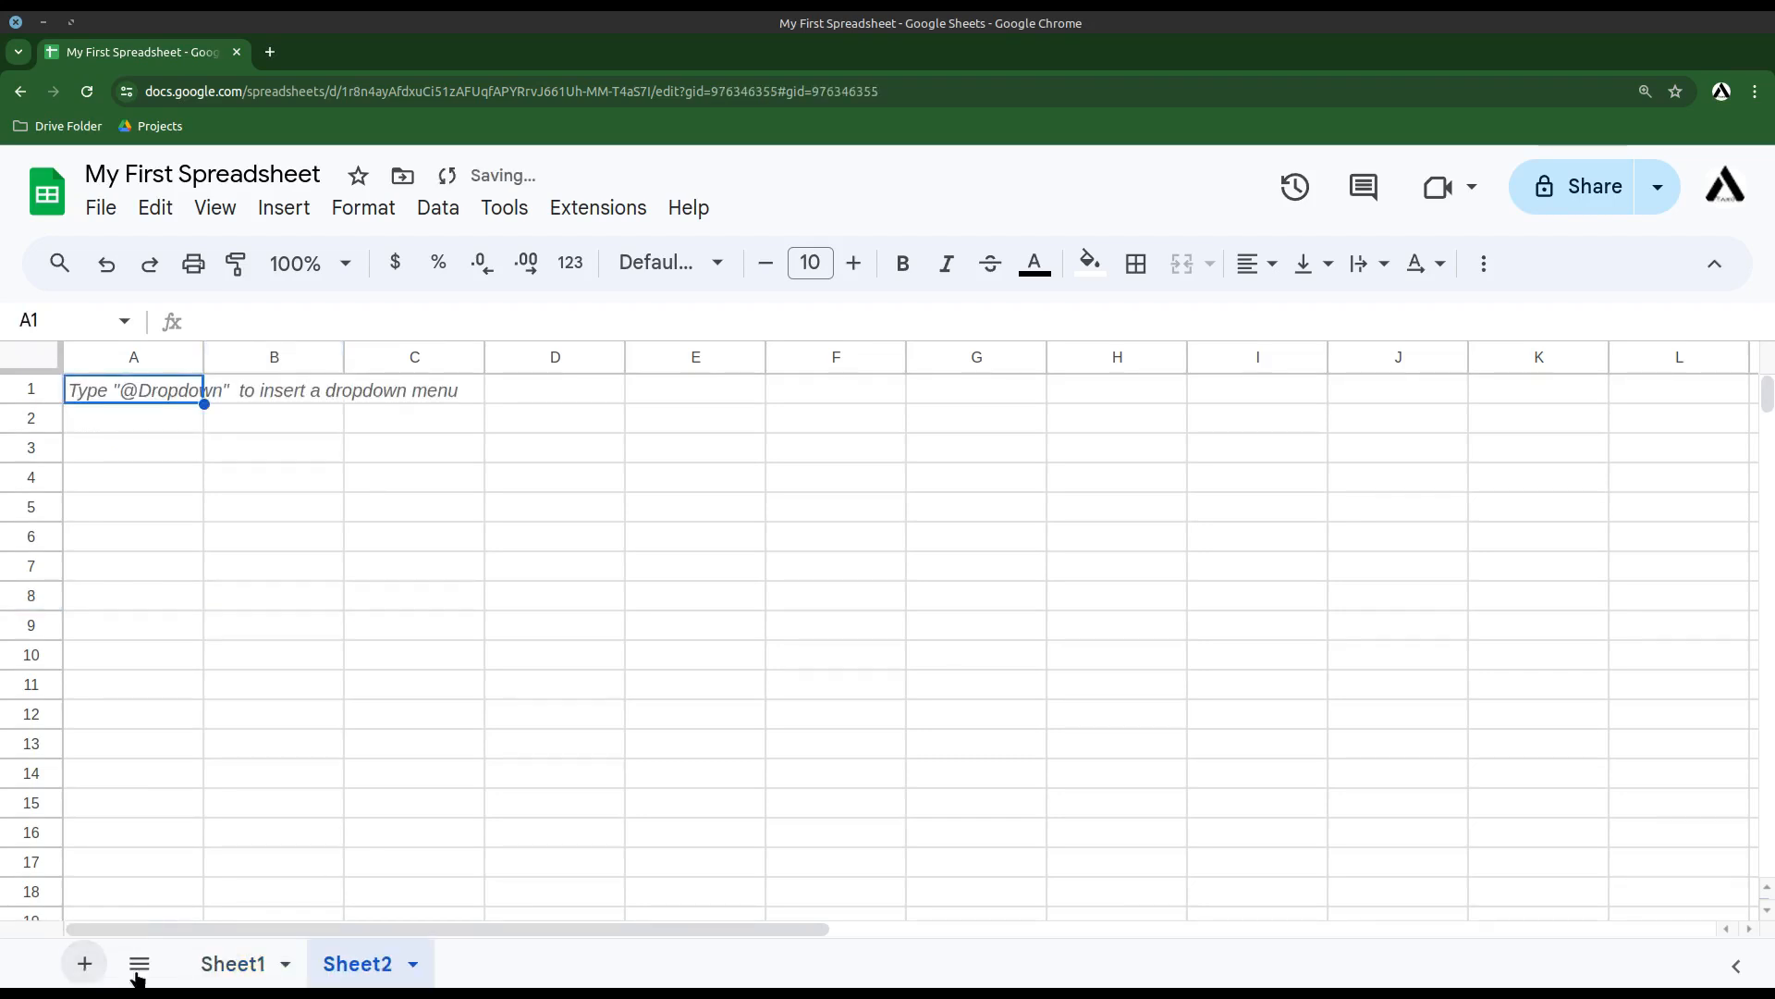
{"action": "left_click", "coordinate": [237, 965]}
{"action": "double_click", "coordinate": [237, 966]}
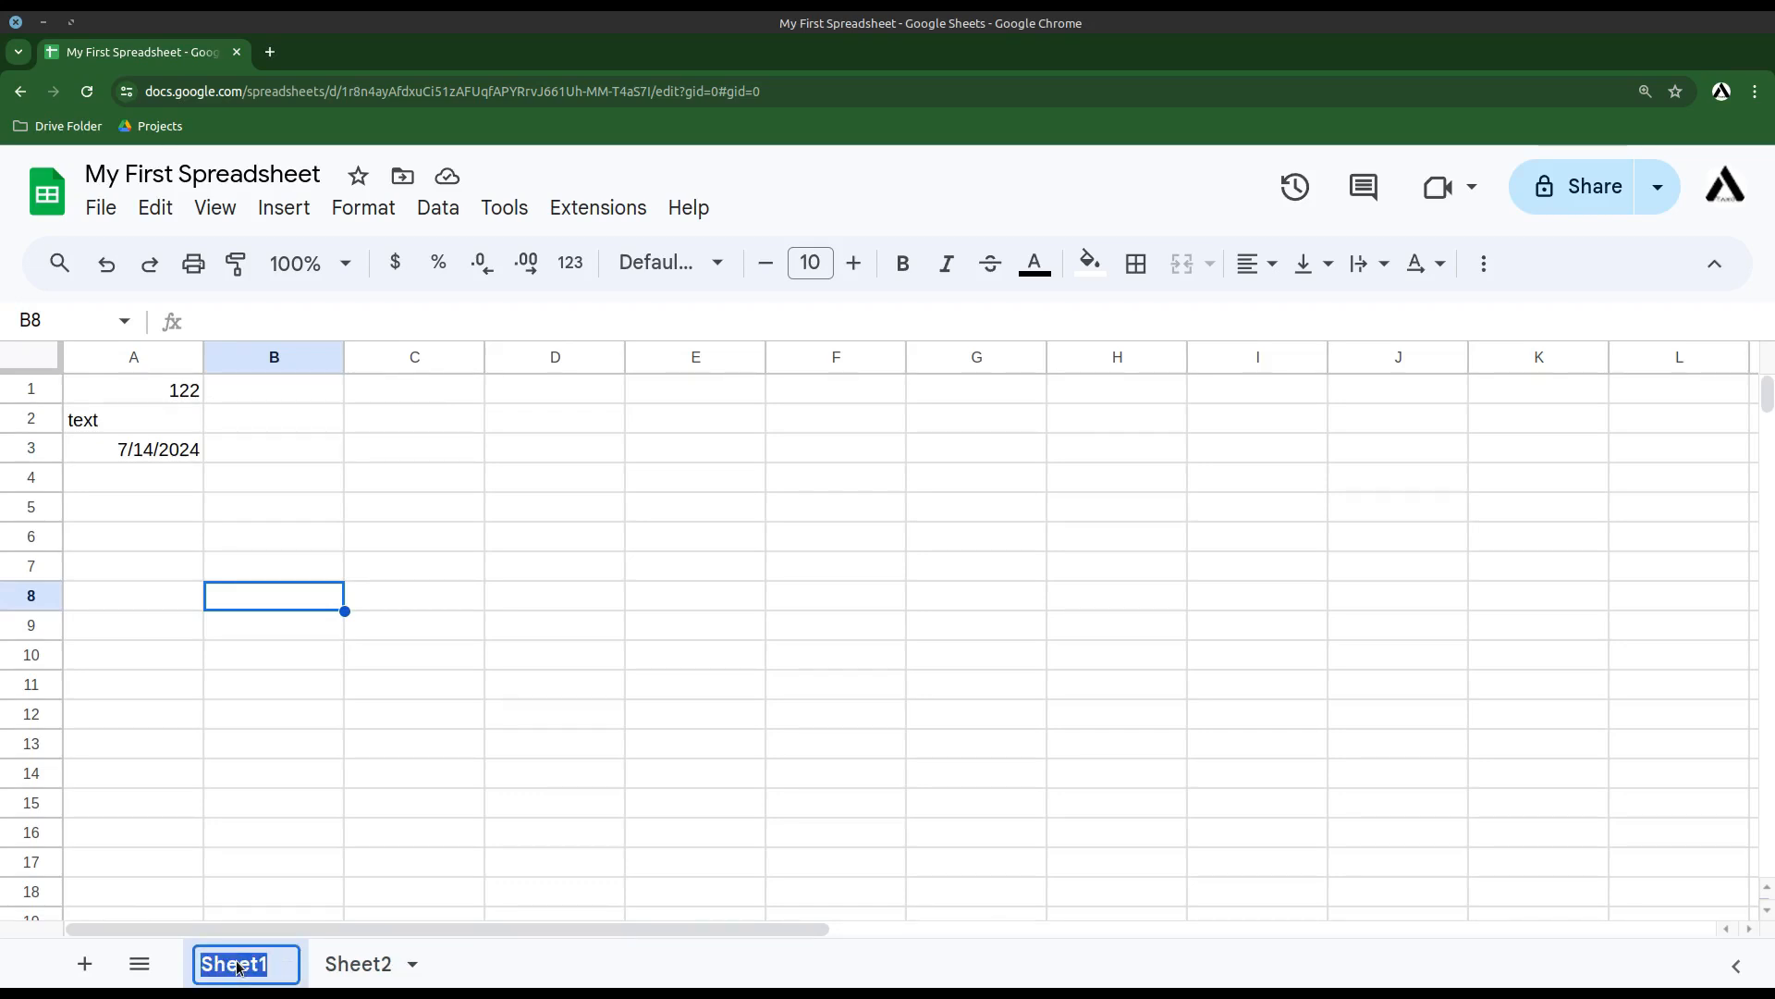
{"action": "type", "text": "Expenses"}
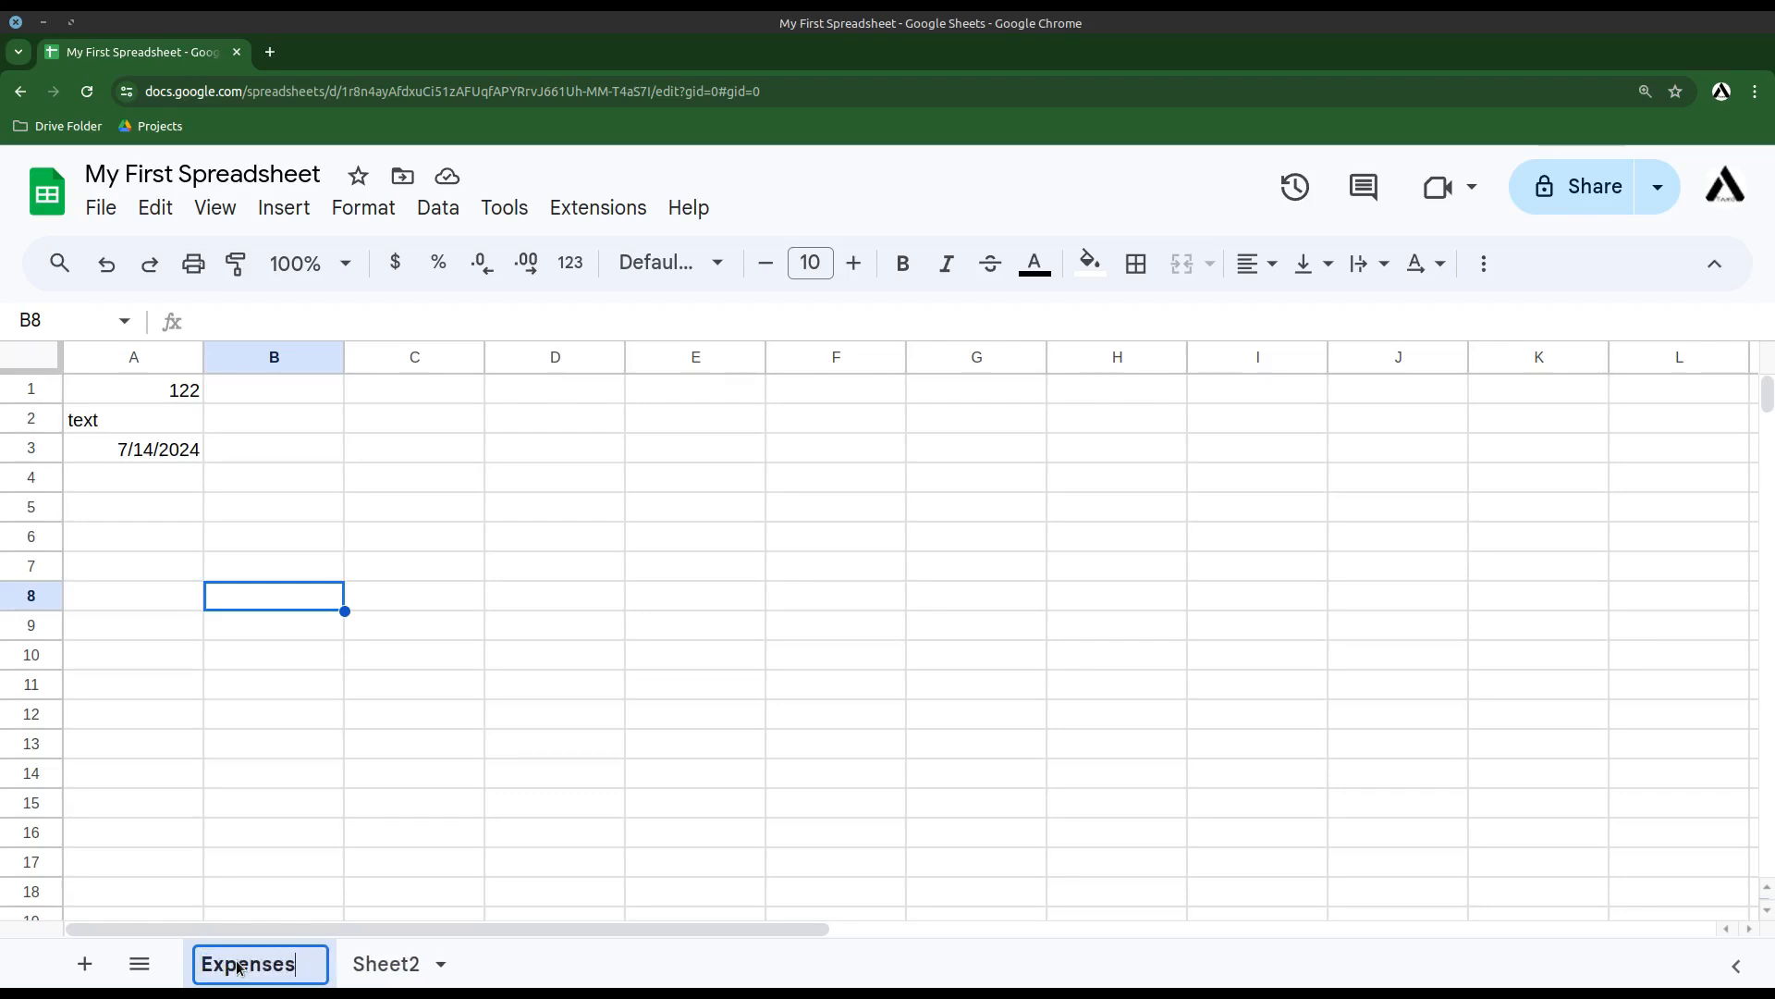
{"action": "key", "text": "Return"}
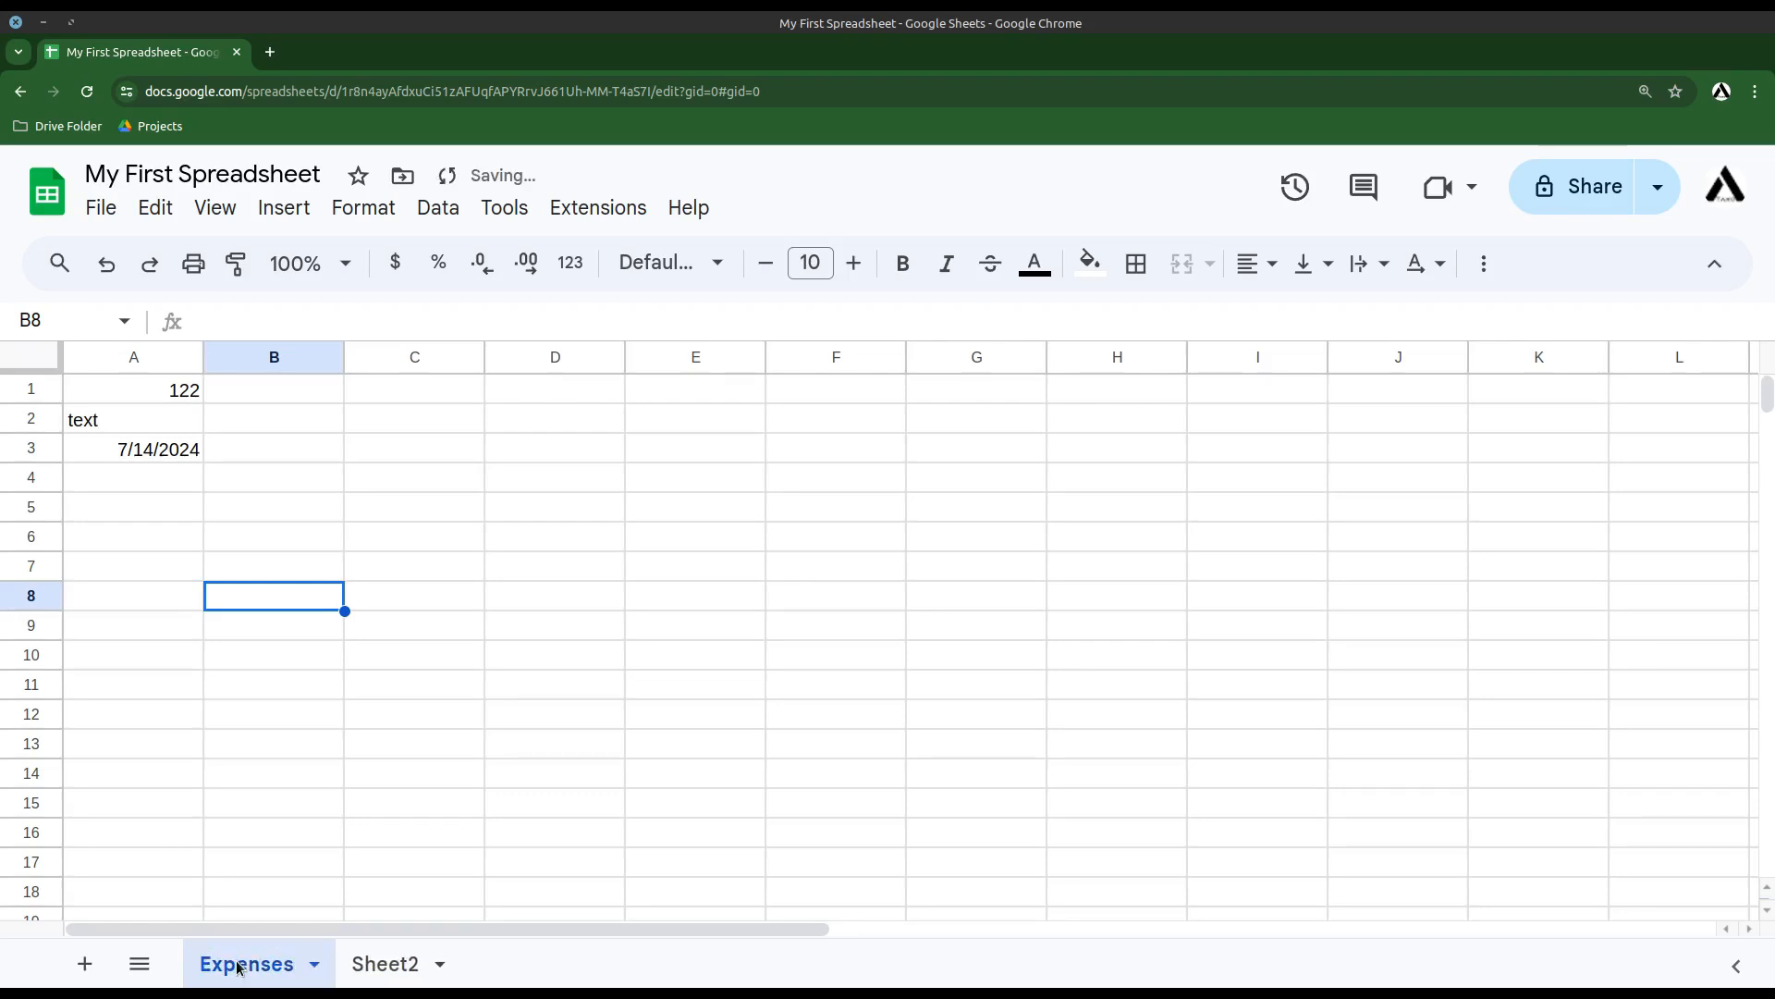
- Rename Sheet2 as Revenue
{"action": "double_click", "coordinate": [397, 971]}
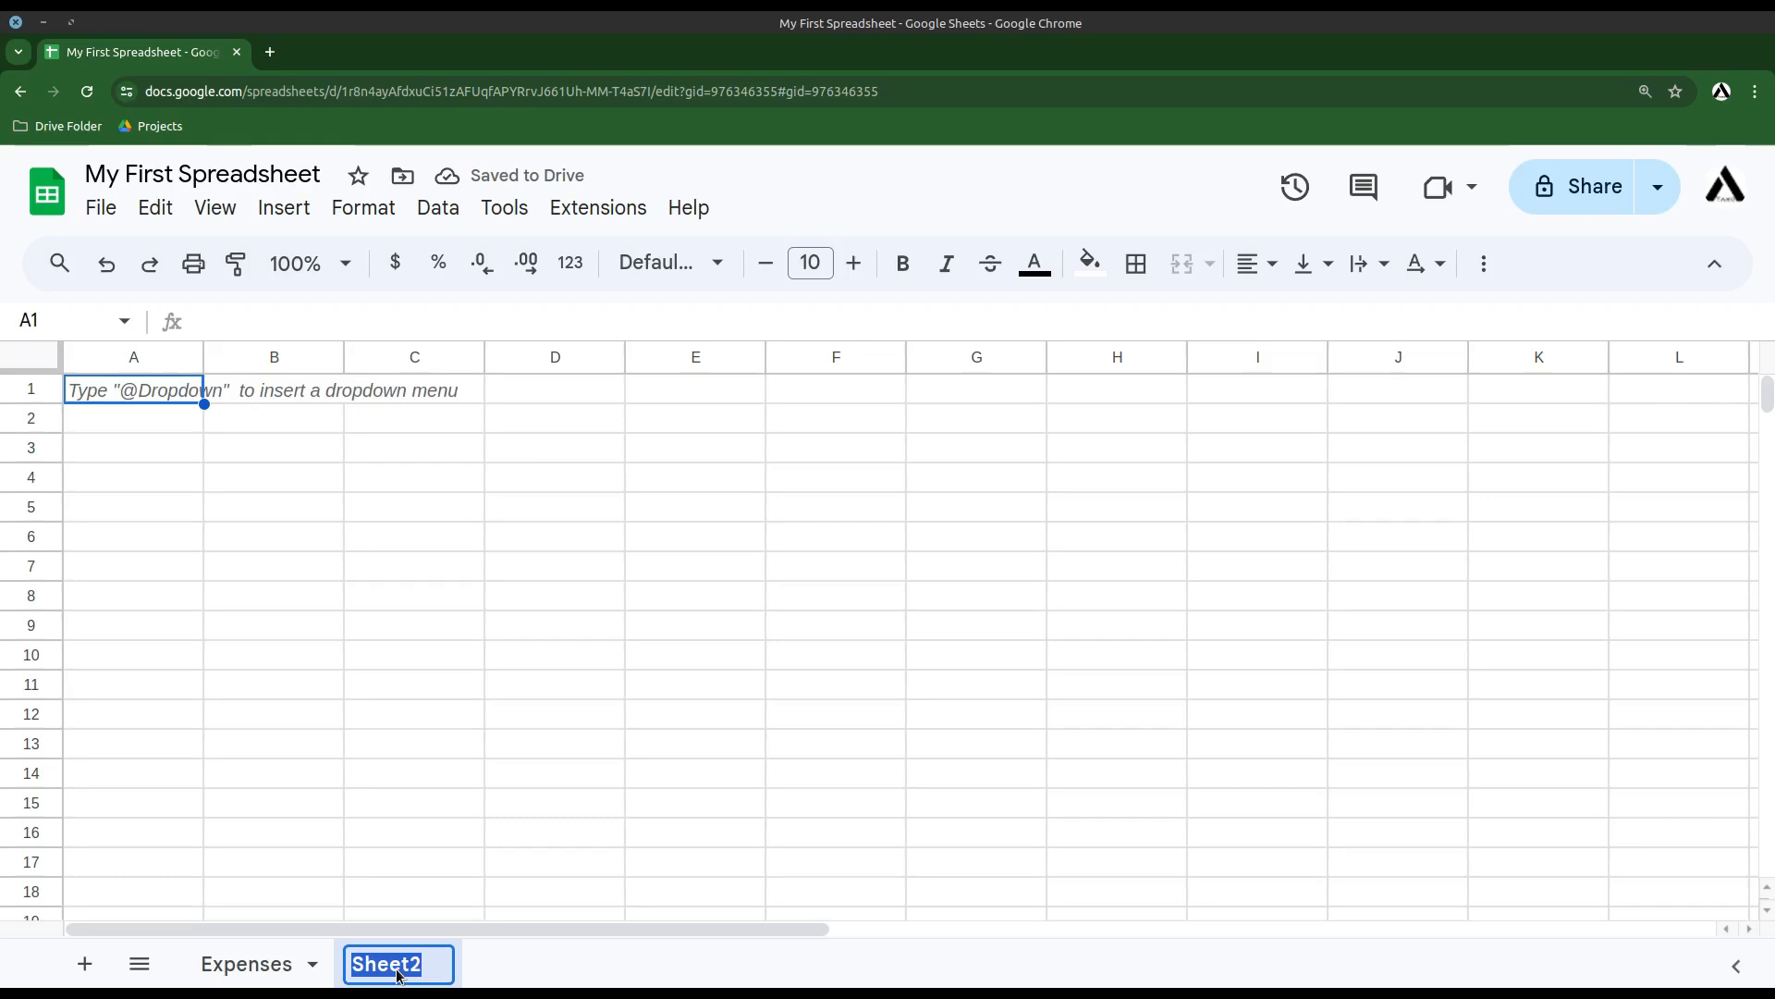
{"action": "type", "text": "Revenue"}
{"action": "key", "text": "Return"}
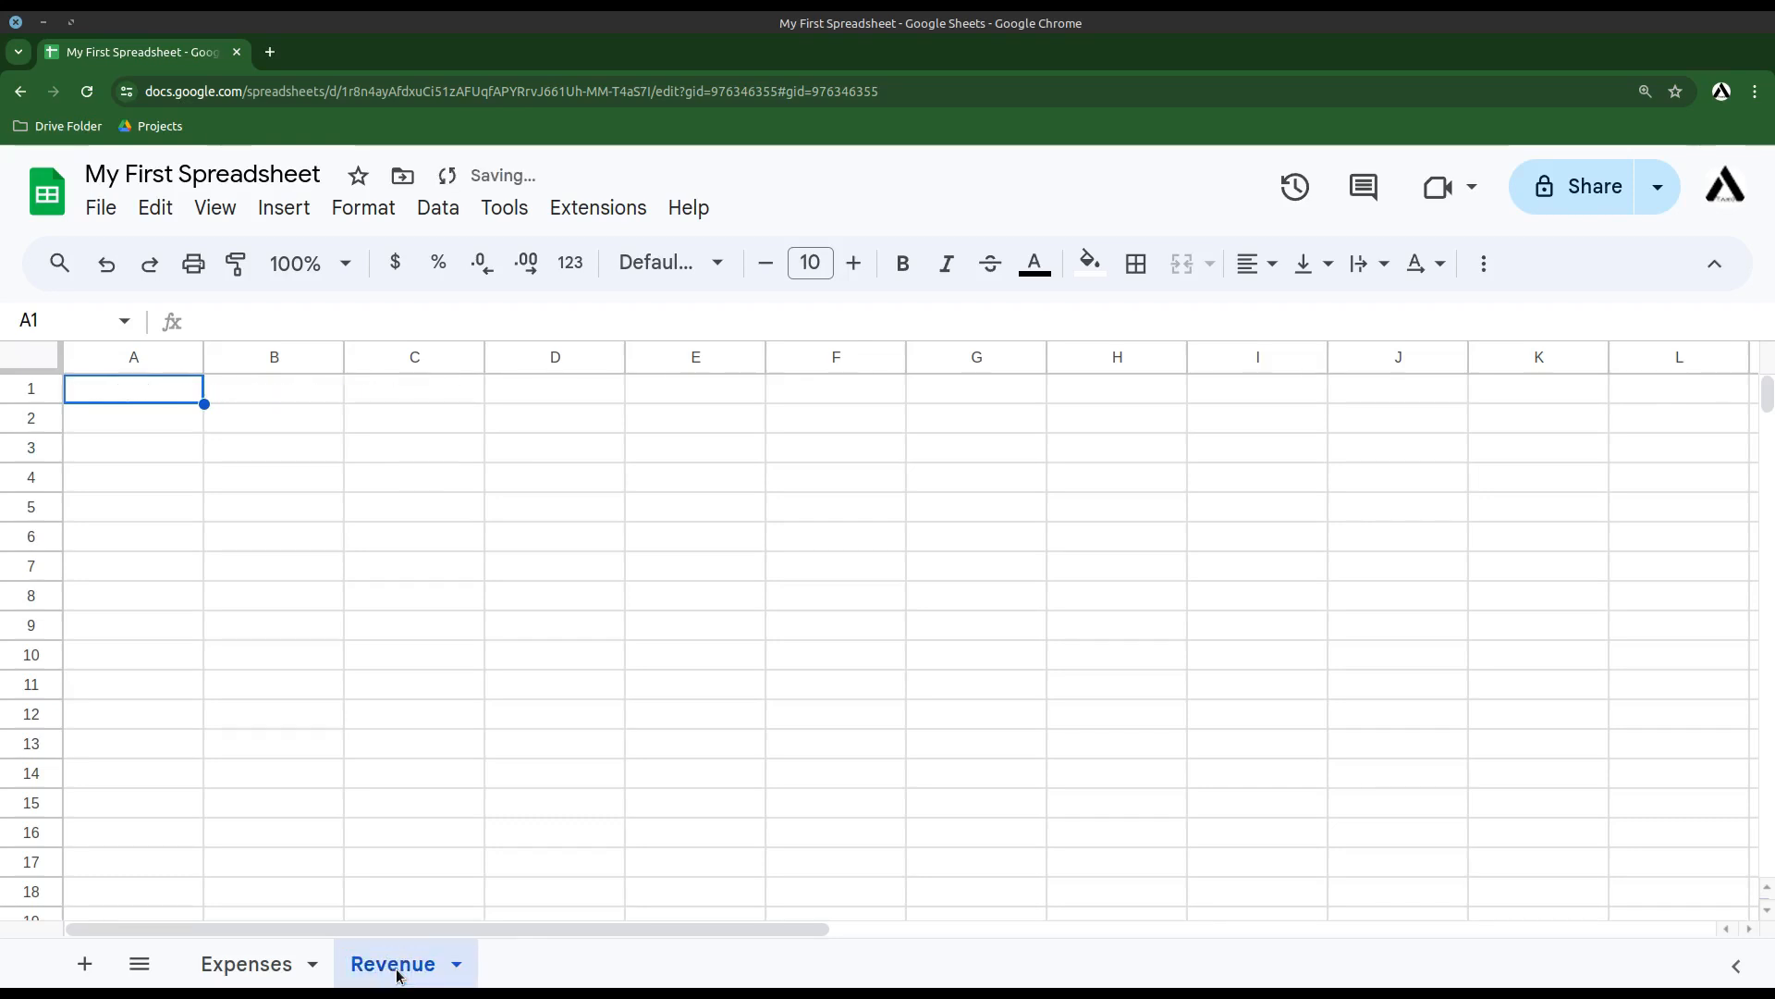
- Add a third sheet and name it Customers
{"action": "left_click", "coordinate": [79, 965]}
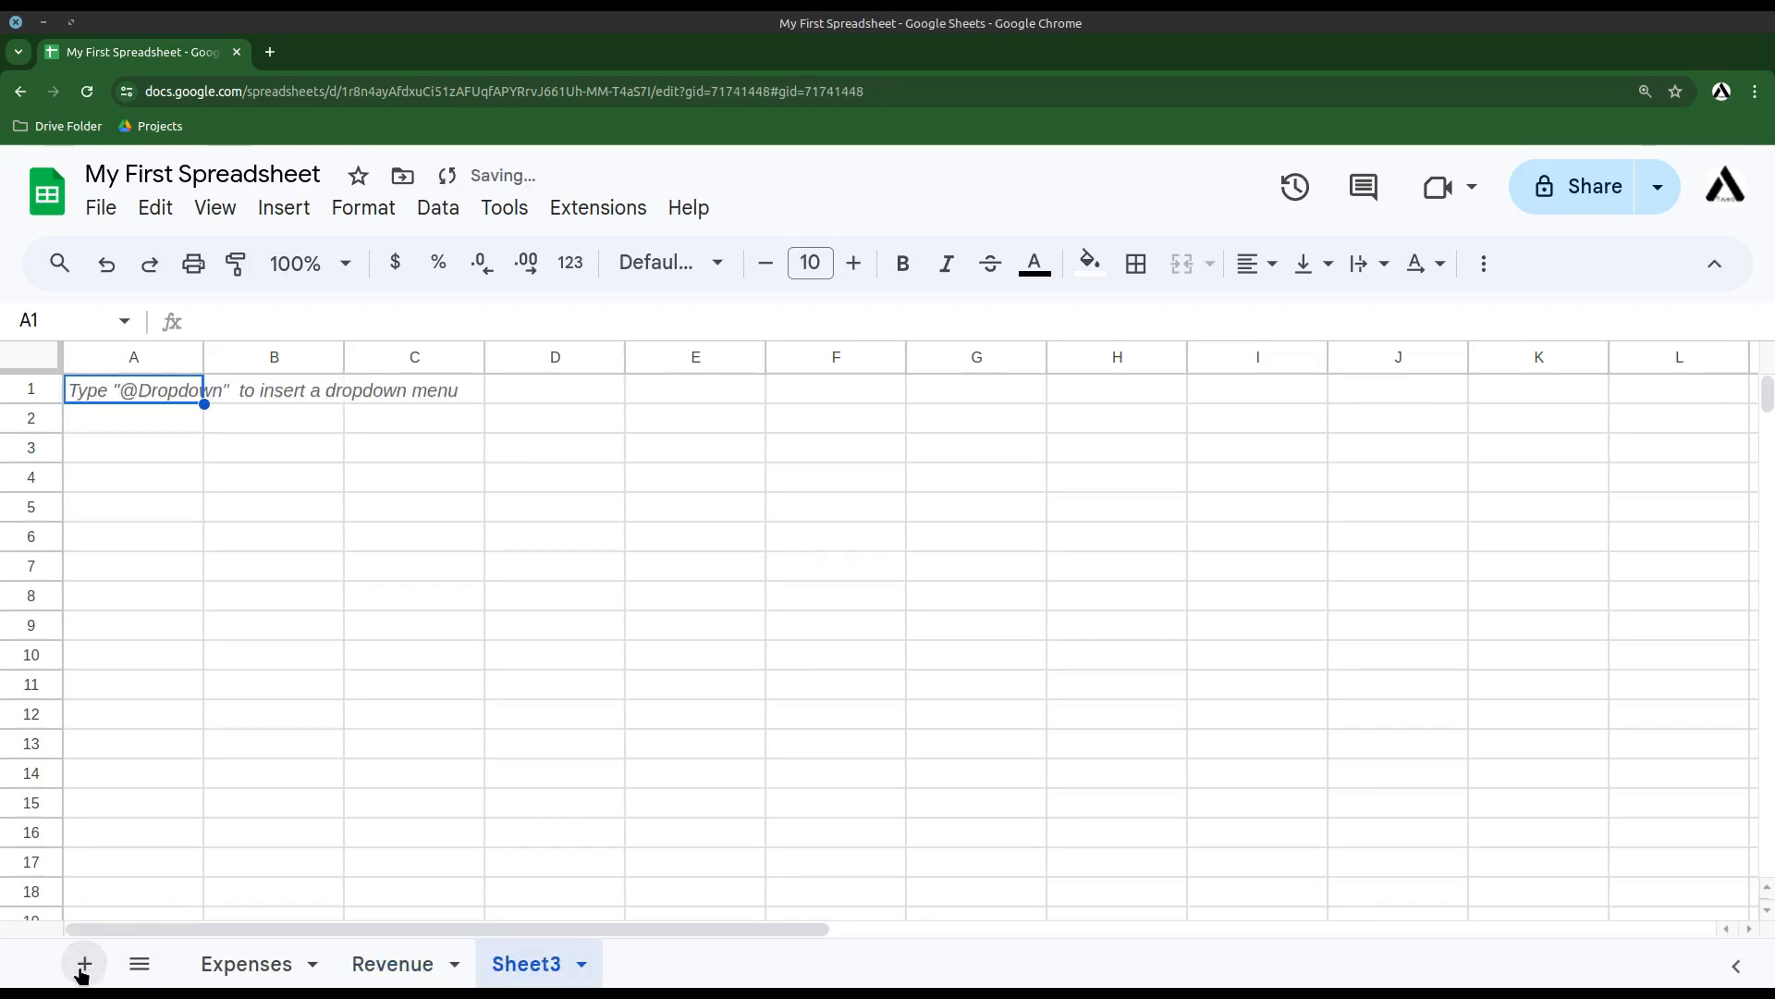
{"action": "double_click", "coordinate": [541, 964]}
{"action": "type", "text": "Customers"}
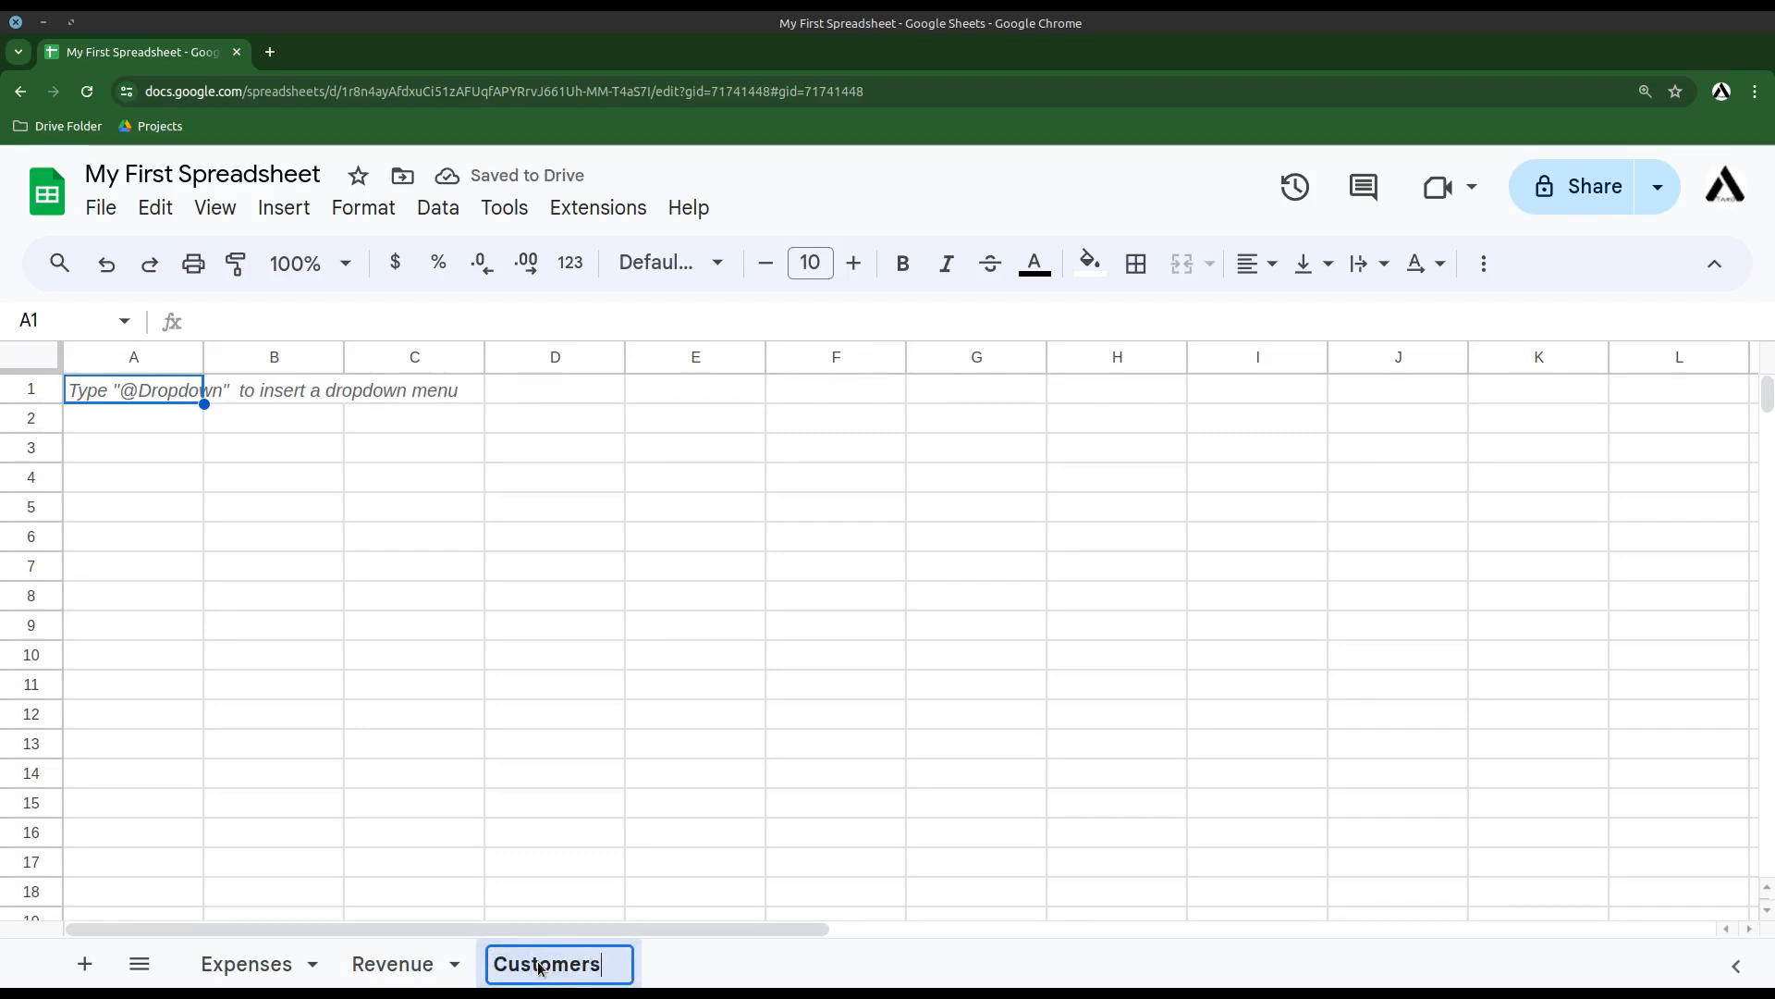
{"action": "key", "text": "Return"}
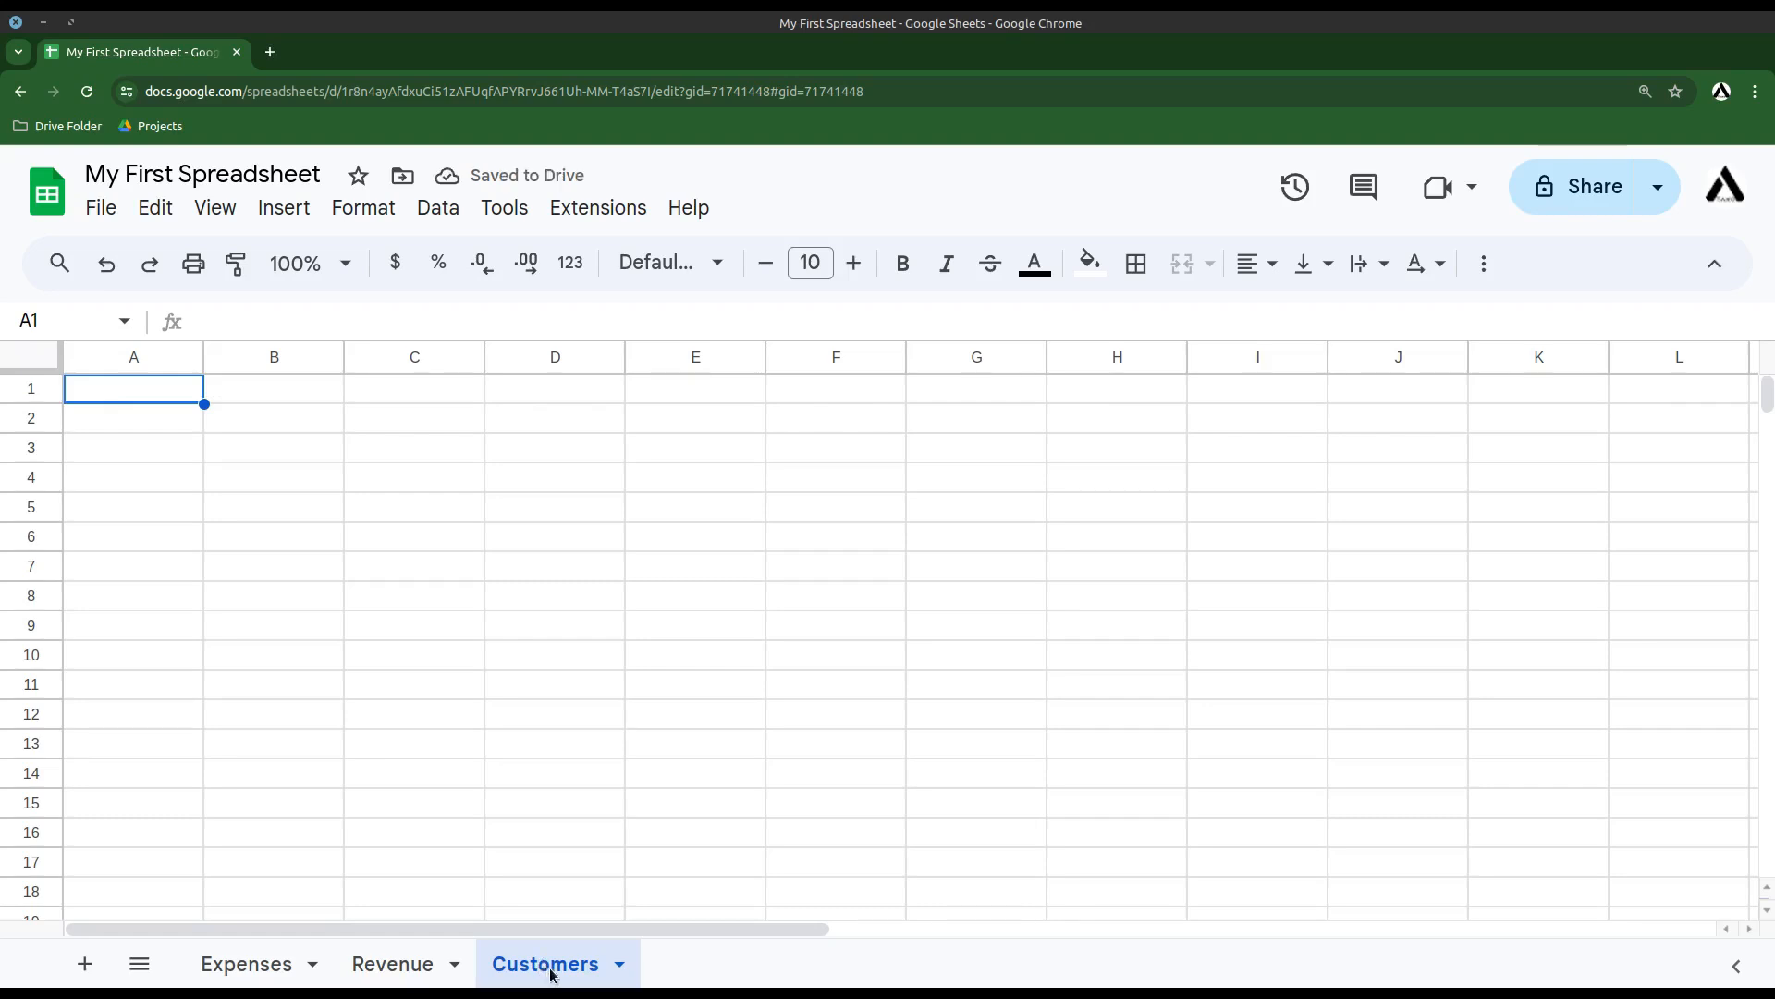
- Move the Customers sheet between Expenses and Revenue, and switch to the Expenses sheet
{"action": "left_click_drag", "start_coordinate": [553, 971], "coordinate": [413, 985]}
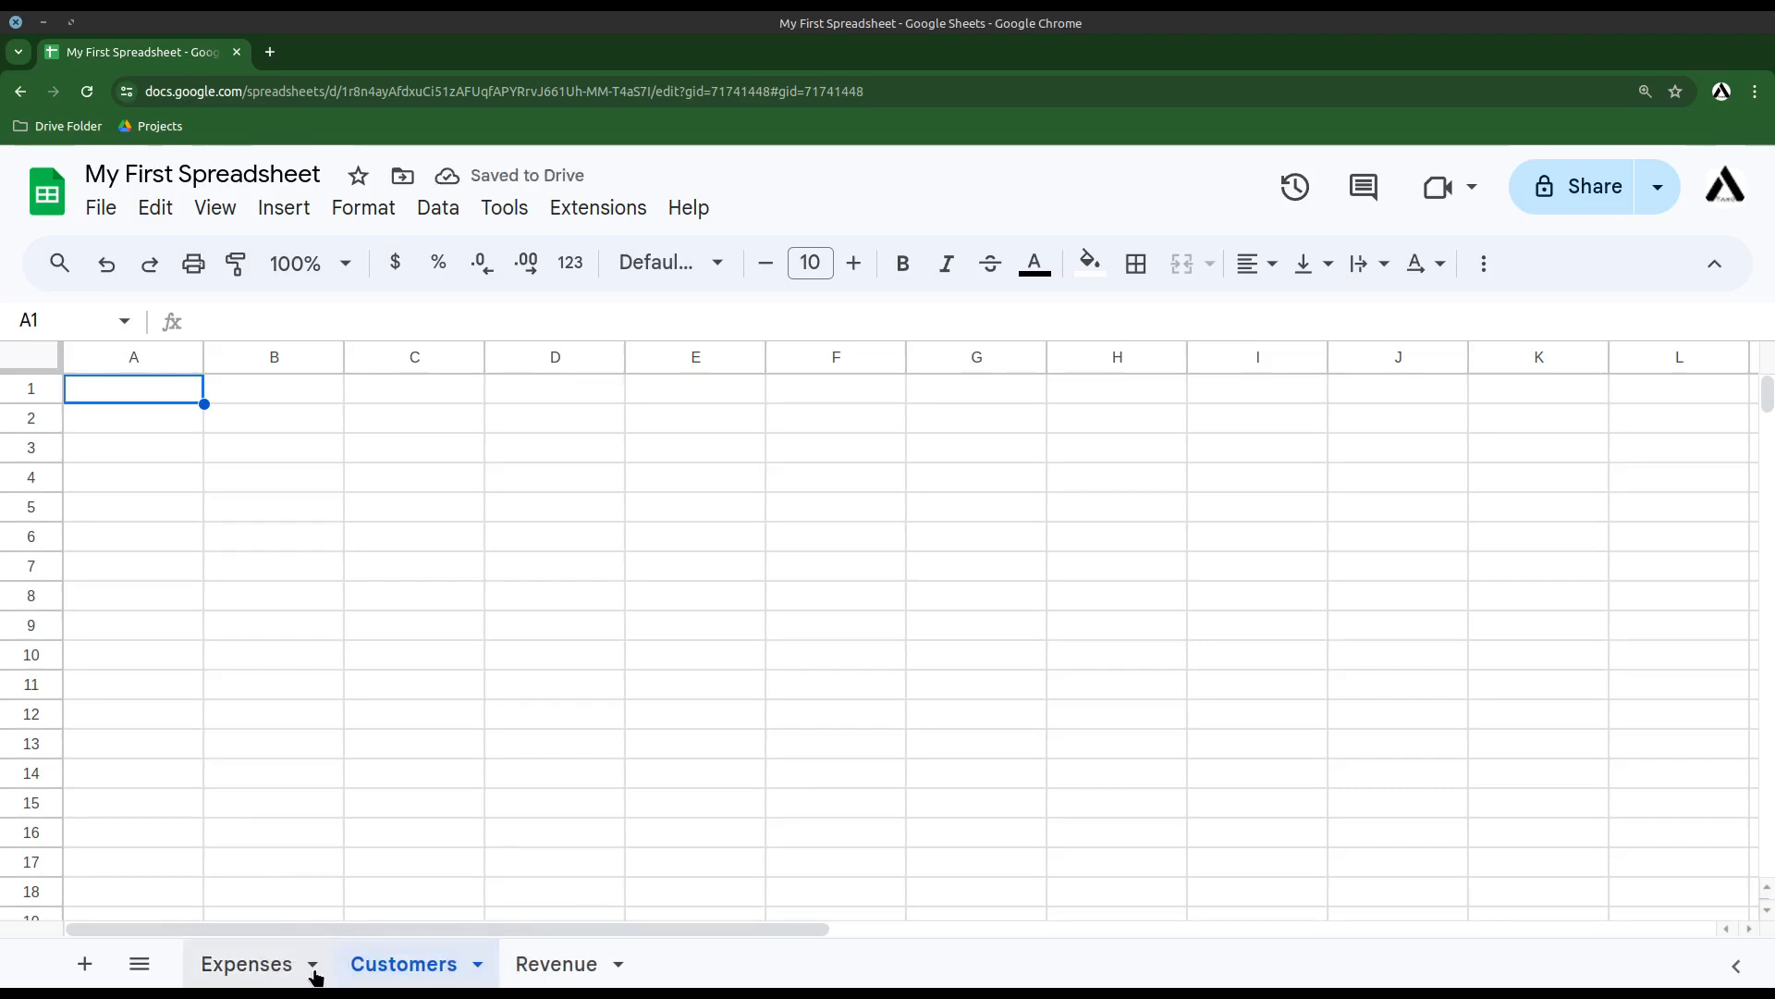
{"action": "left_click", "coordinate": [312, 967]}
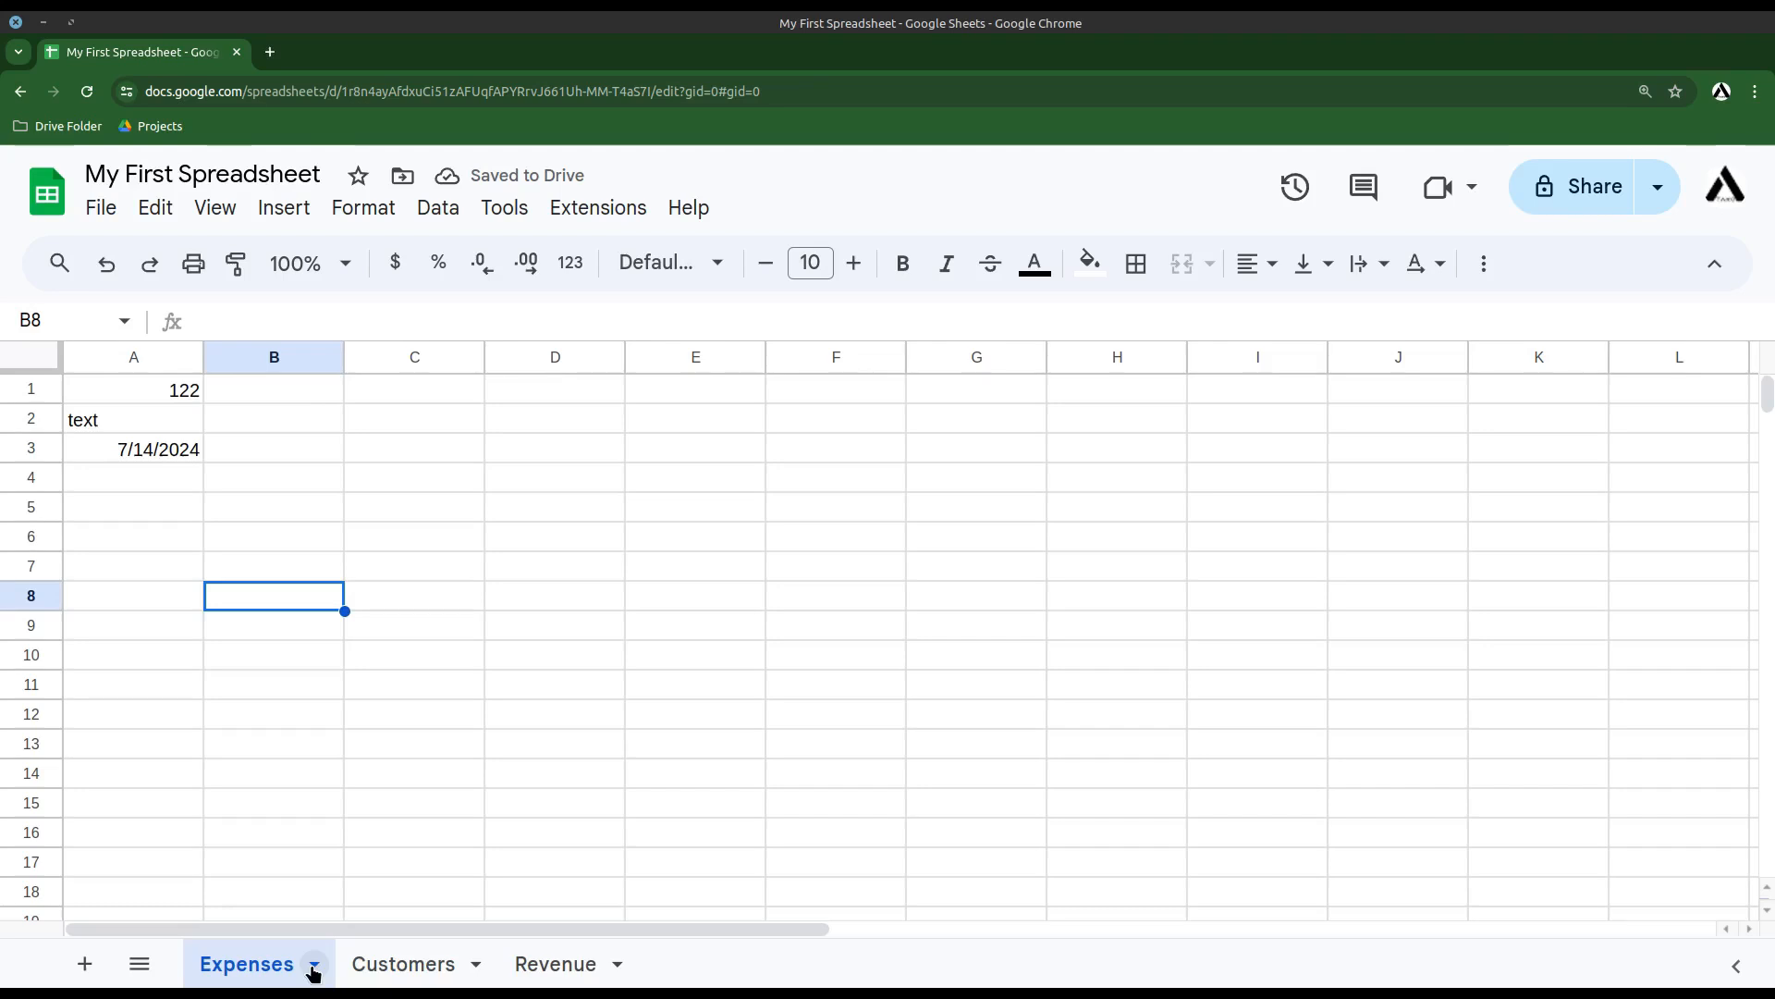
- Change the Expenses sheet tab's colour to red
{"action": "left_click", "coordinate": [313, 967]}
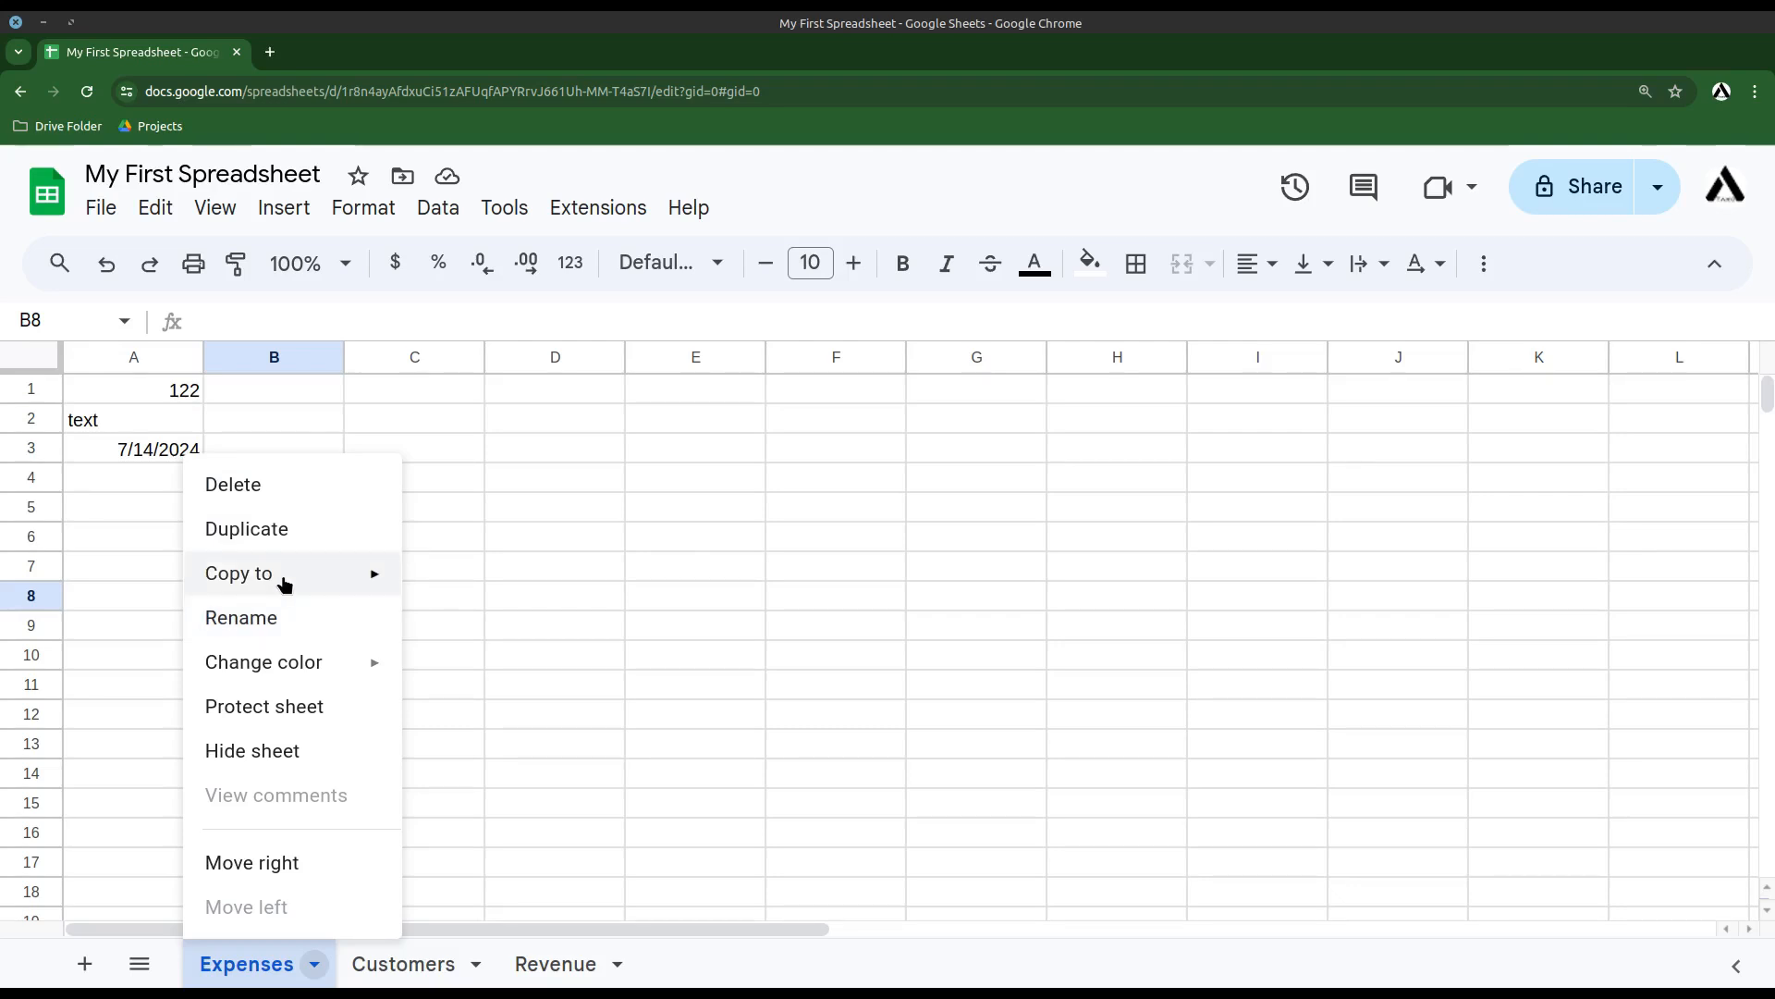
{"action": "mouse_move", "coordinate": [282, 575]}
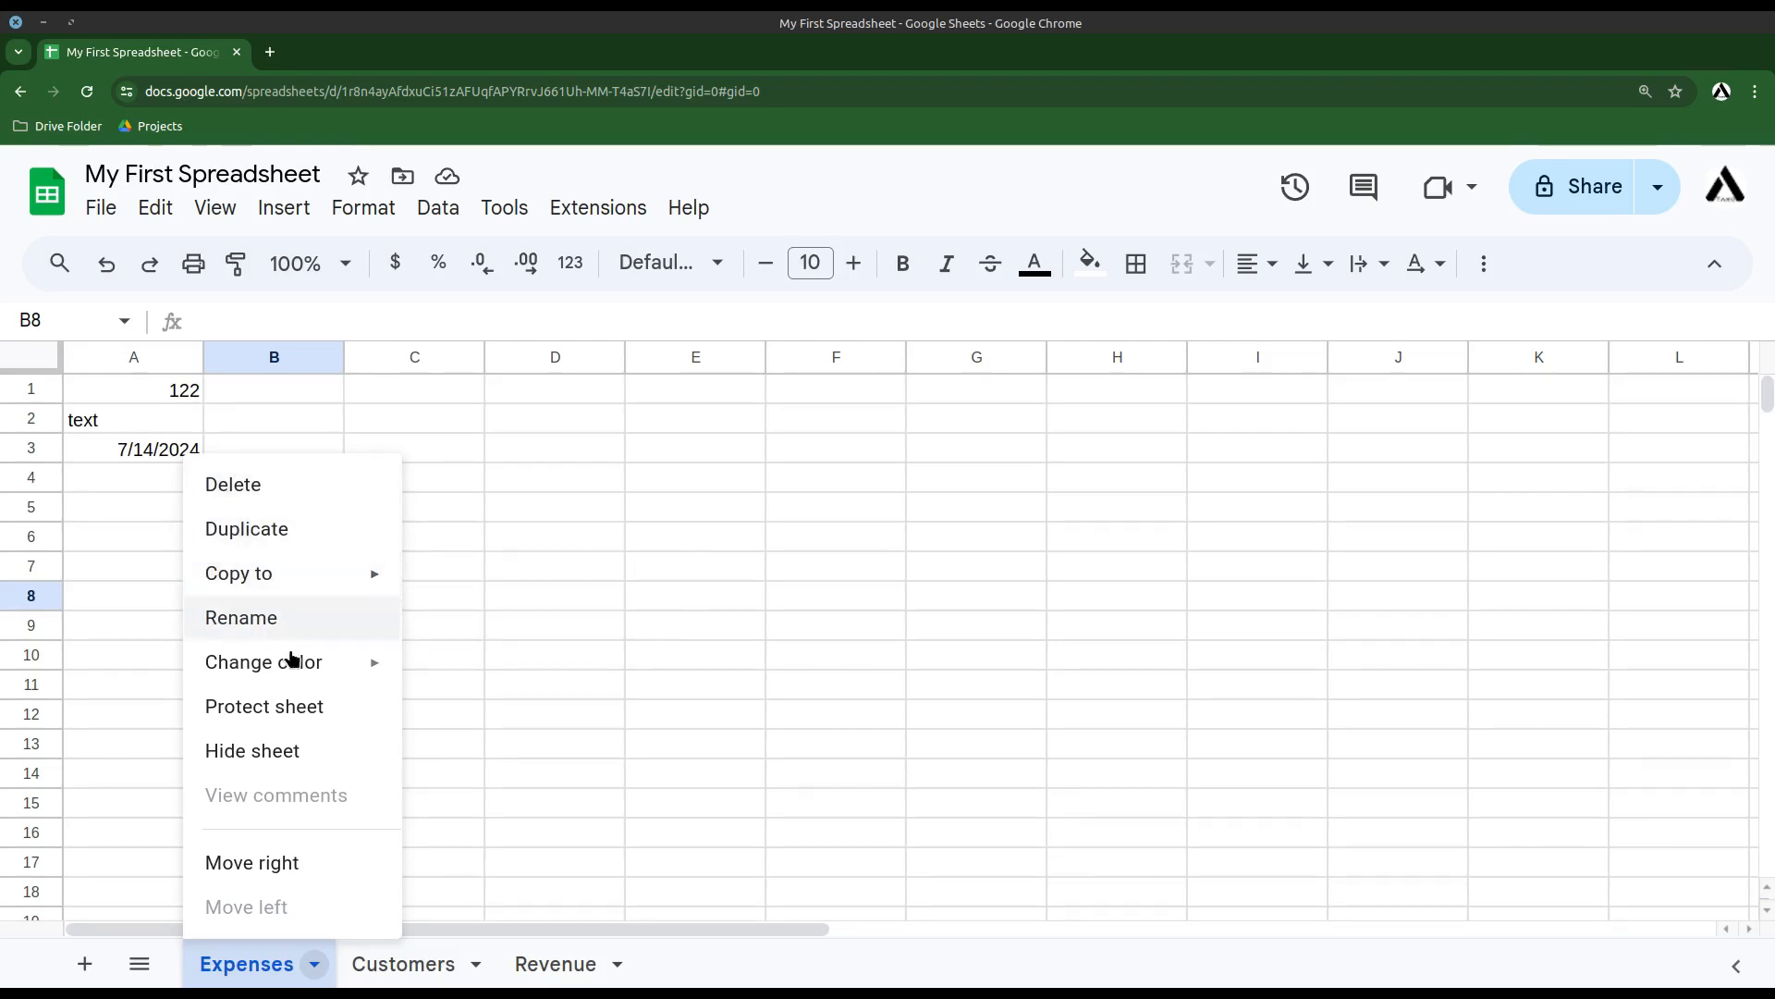
{"action": "mouse_move", "coordinate": [293, 671]}
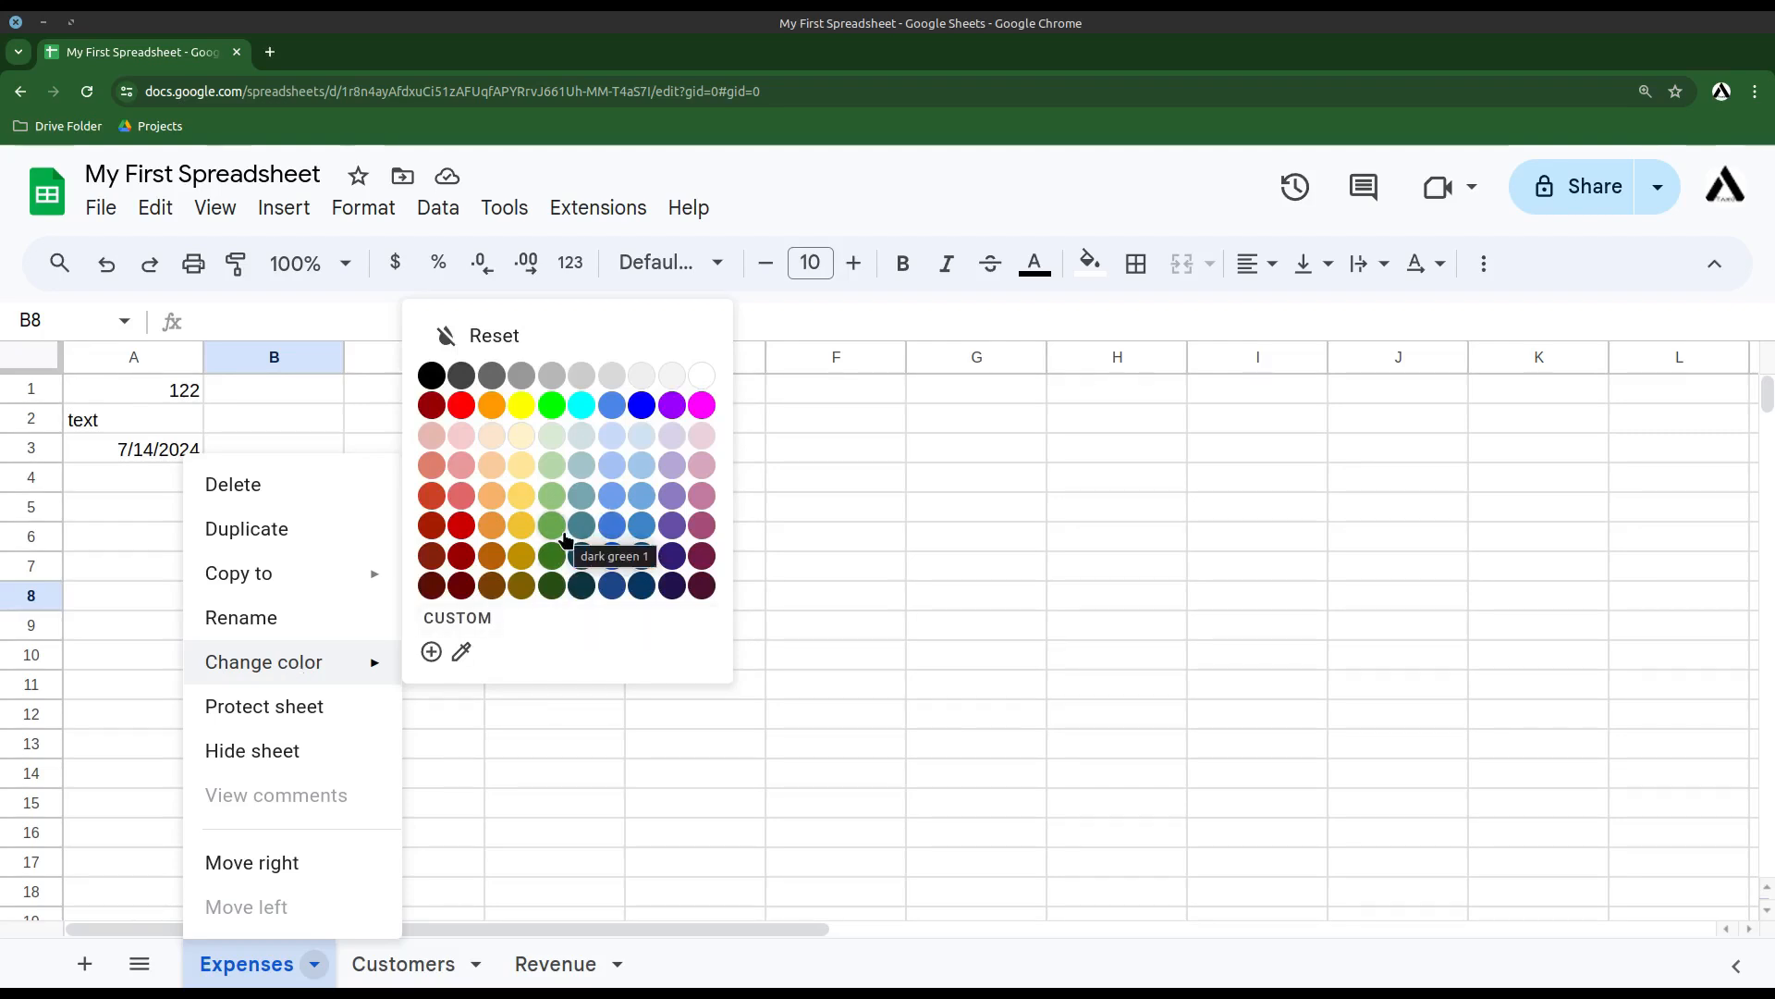
{"action": "left_click", "coordinate": [459, 526]}
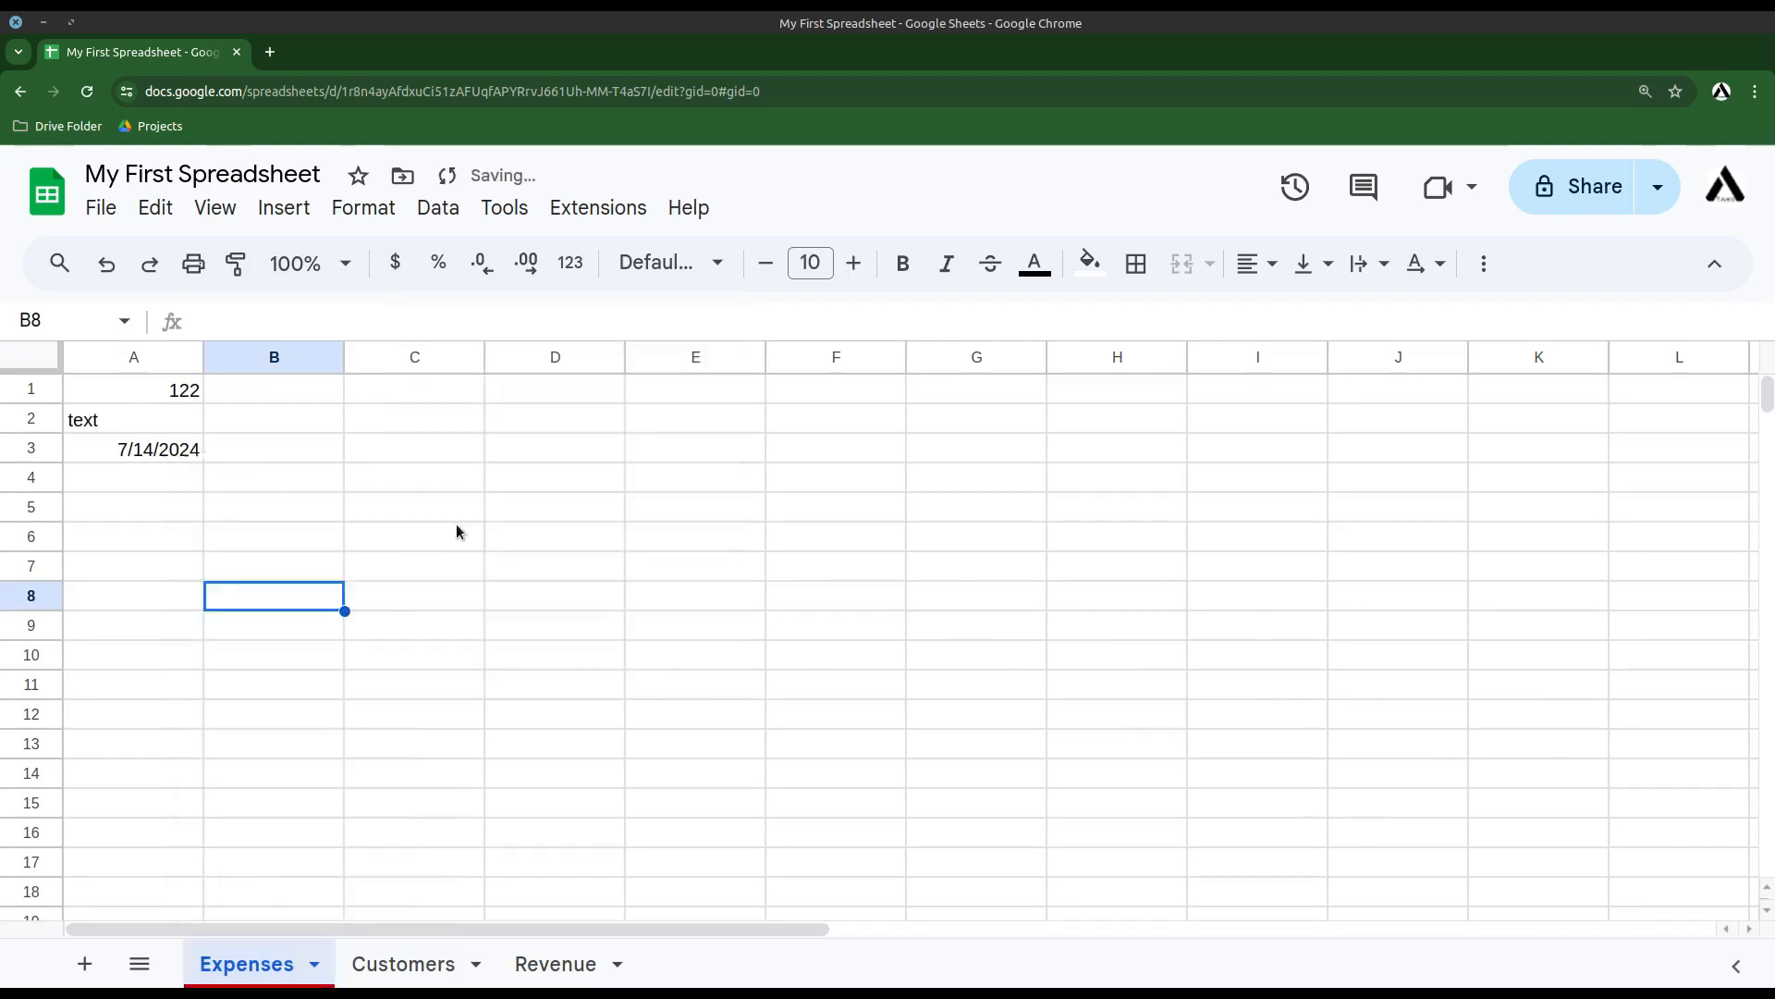
- Change the Revenue sheet tab's colour to dark green
{"action": "left_click", "coordinate": [611, 973]}
{"action": "left_click", "coordinate": [614, 969]}
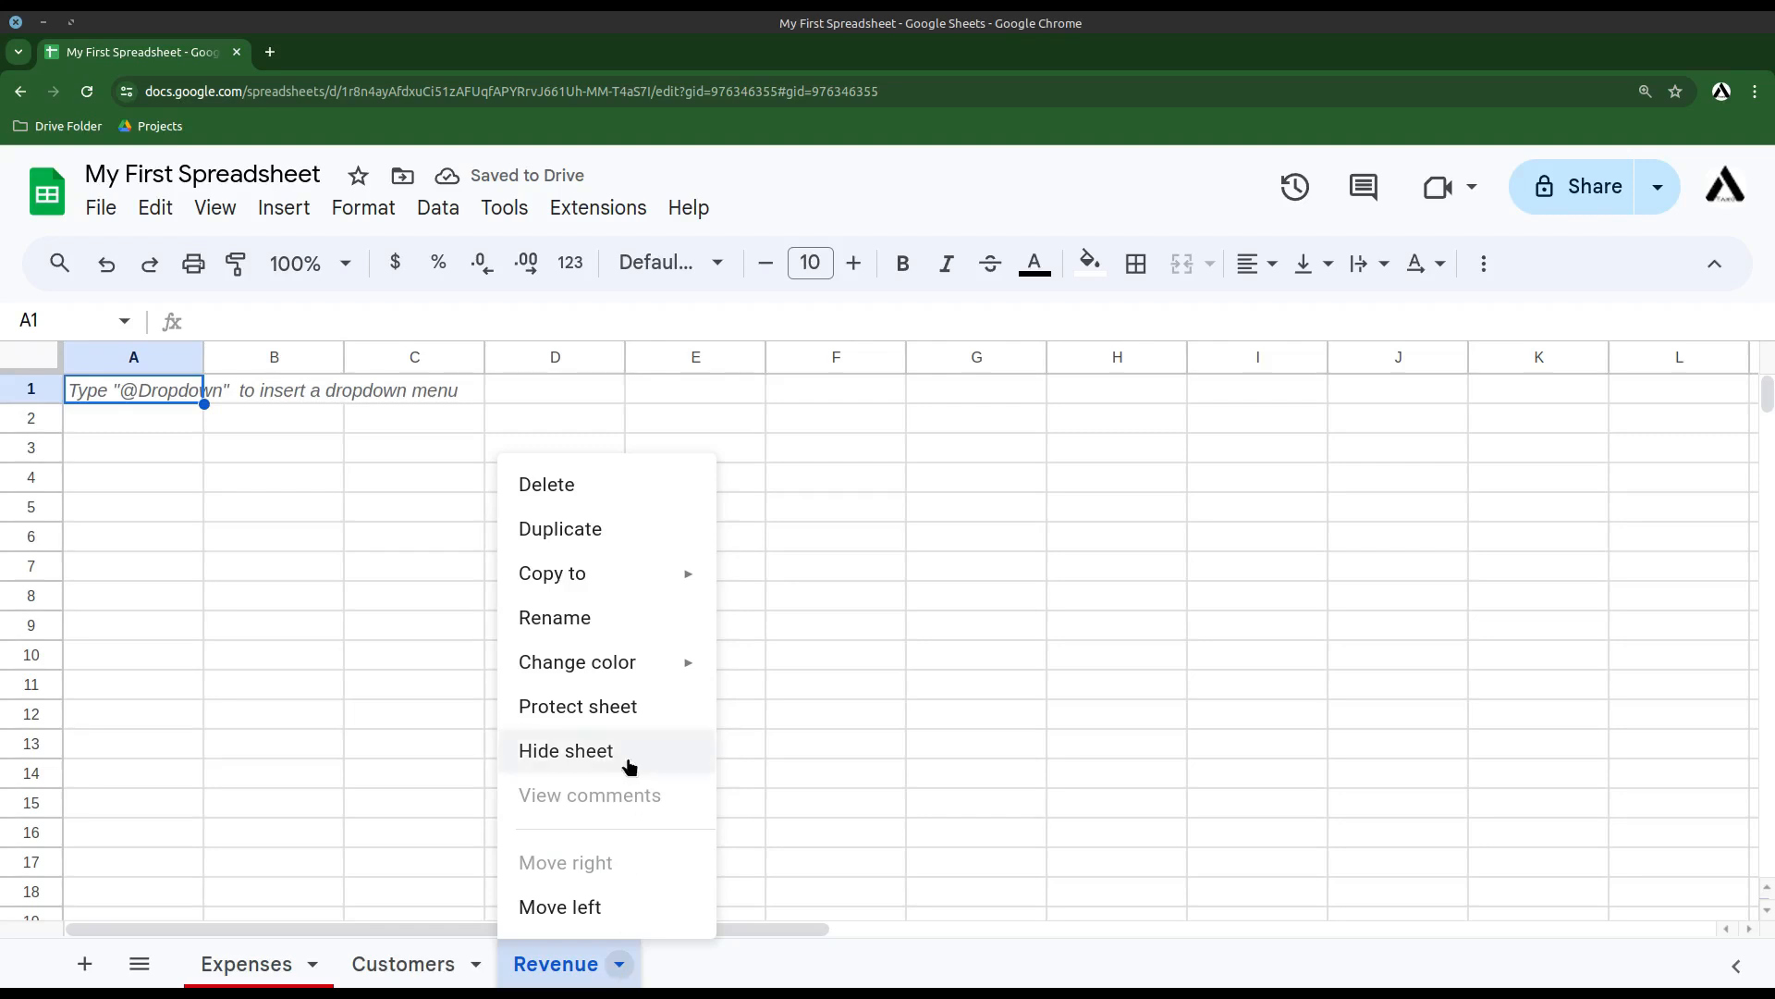
{"action": "mouse_move", "coordinate": [591, 665]}
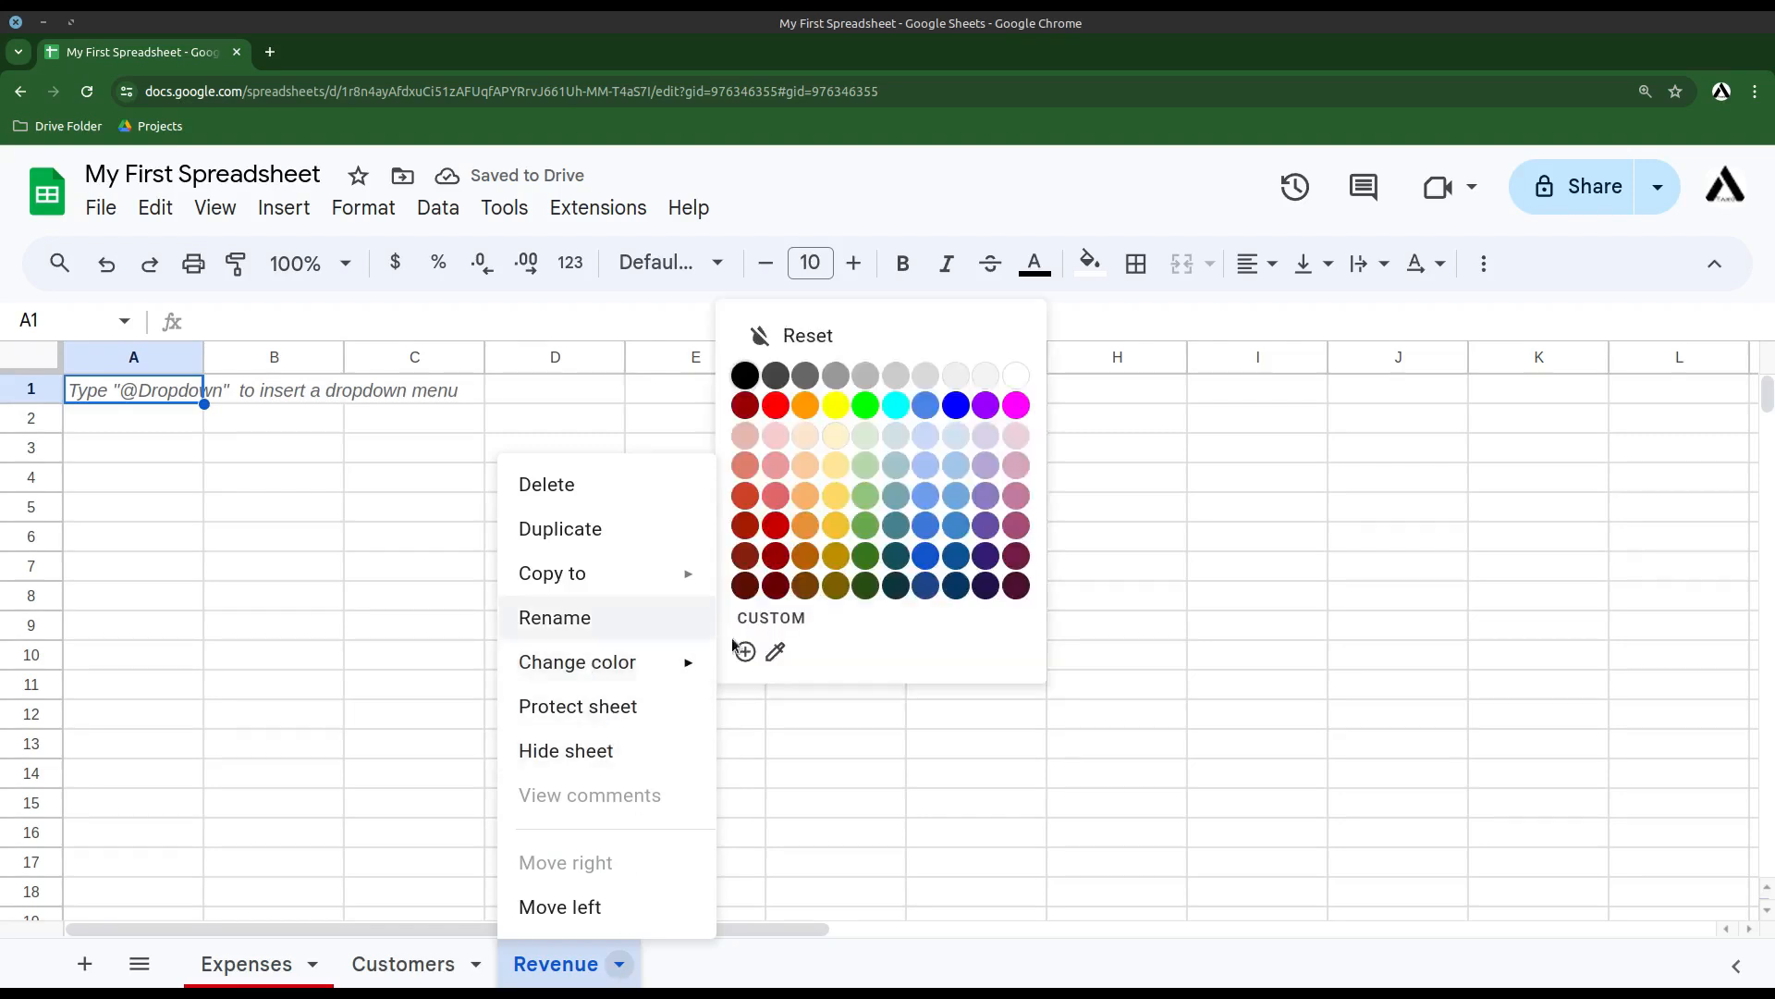
{"action": "left_click", "coordinate": [872, 554]}
- Change the Customers sheet tab's colour to dark blue
{"action": "left_click", "coordinate": [439, 966]}
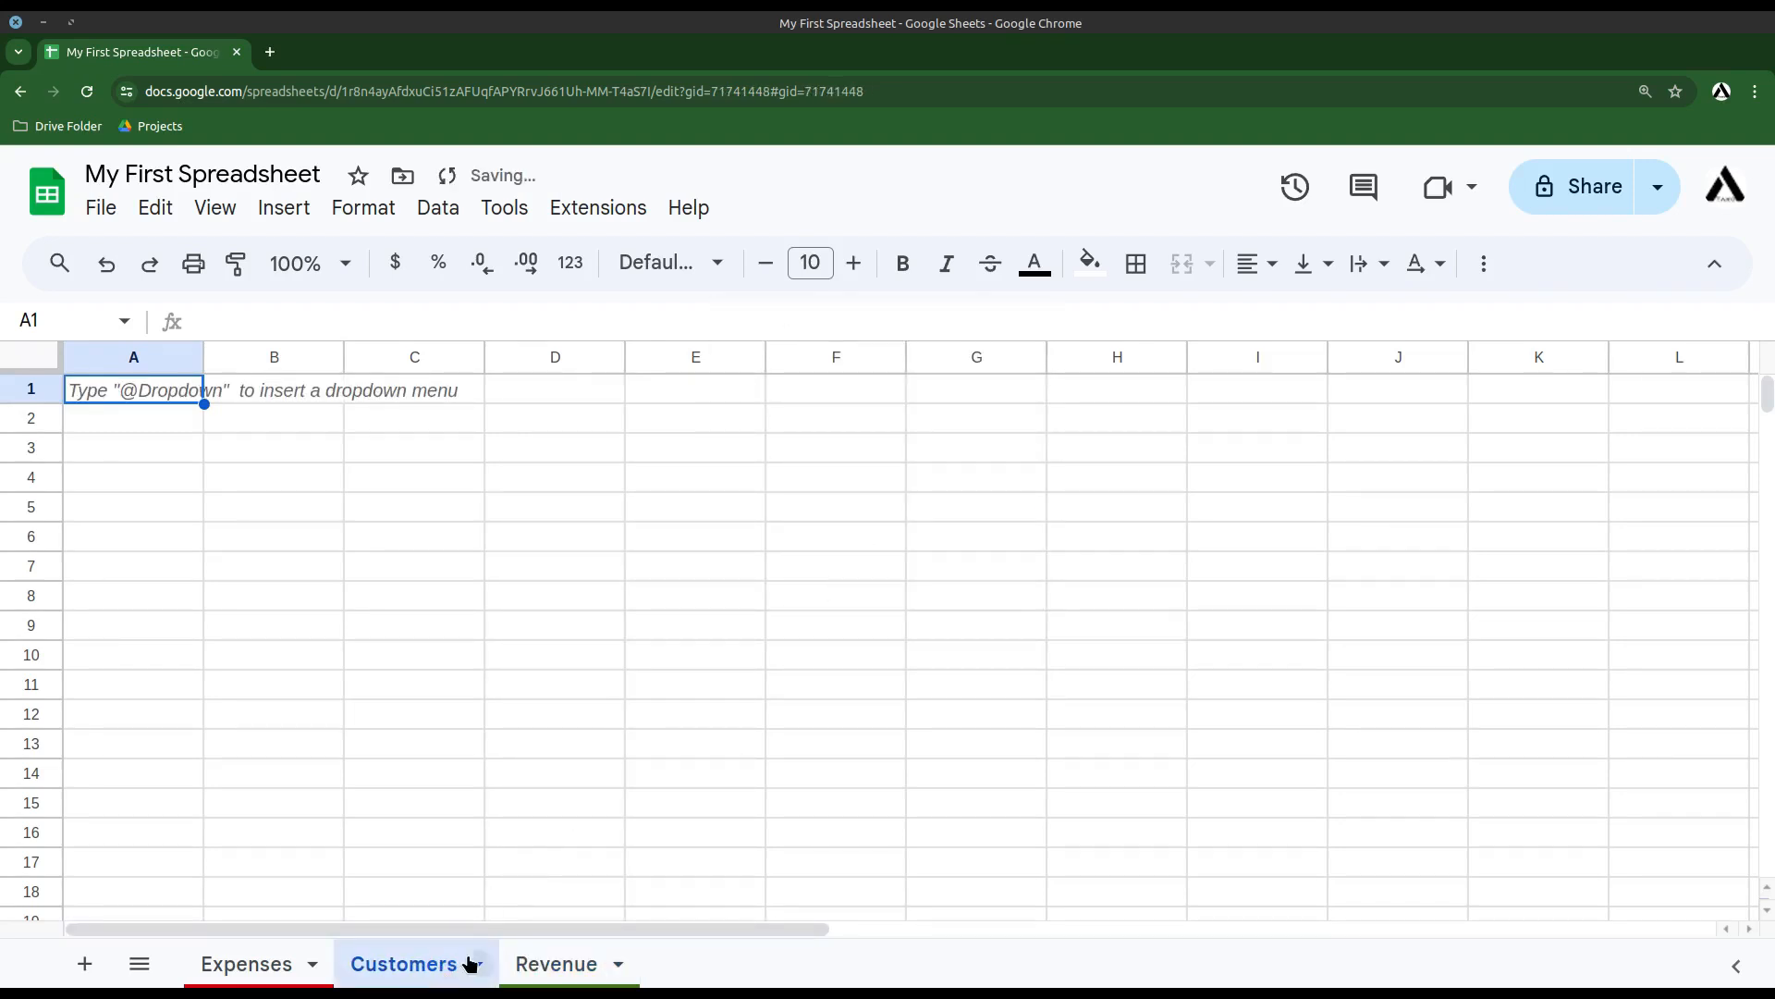
{"action": "left_click", "coordinate": [478, 966]}
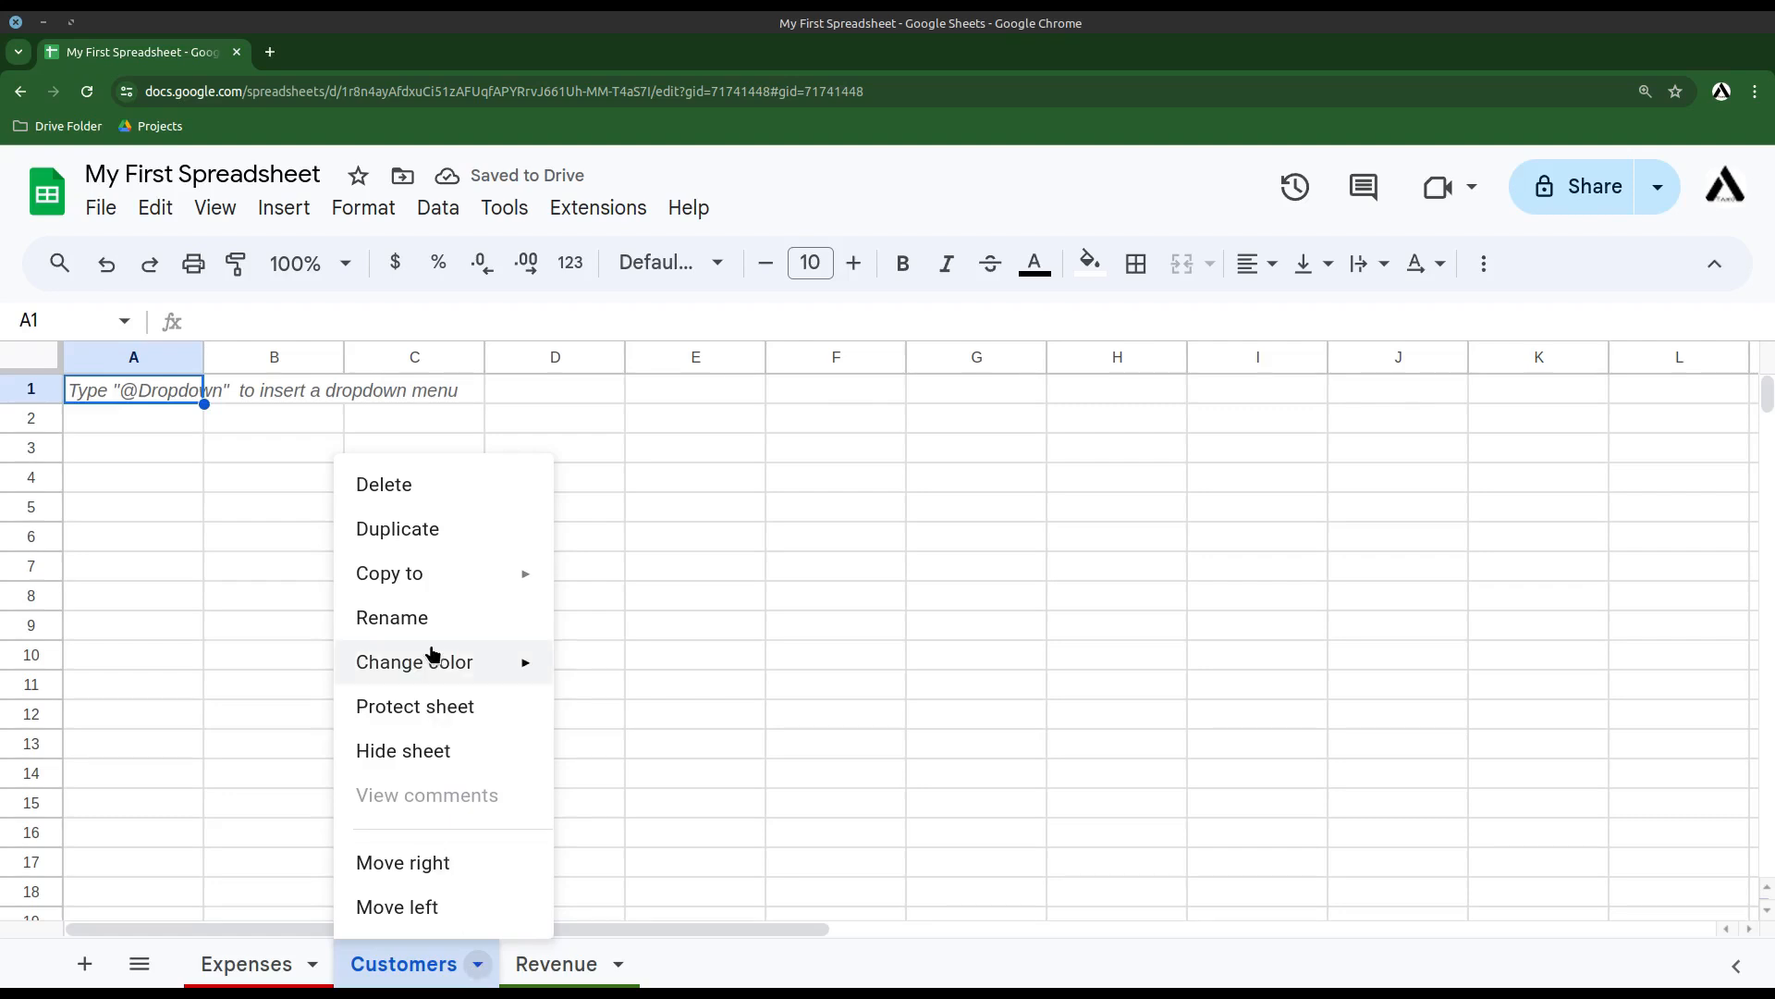
{"action": "mouse_move", "coordinate": [435, 662]}
{"action": "left_click", "coordinate": [787, 557]}
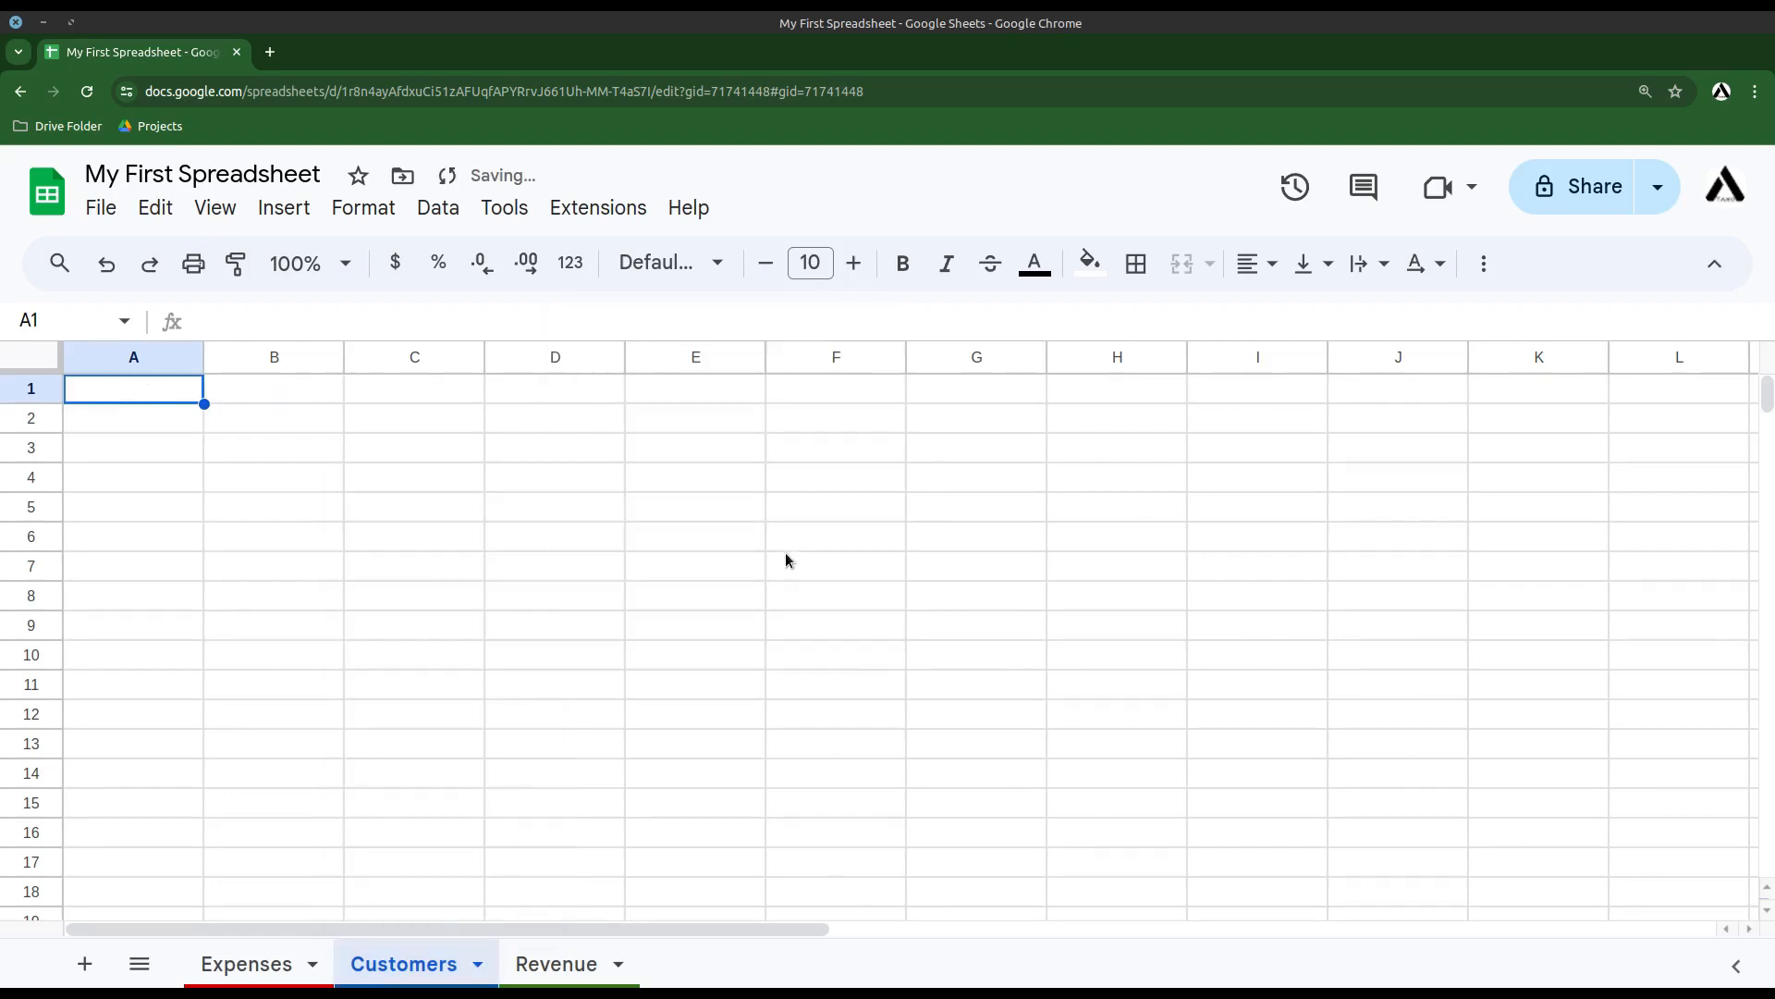
- Return to the Expenses sheet and clear the sample entries in A1:A4
{"action": "key", "text": "ctrl+shift+Page_Up"}
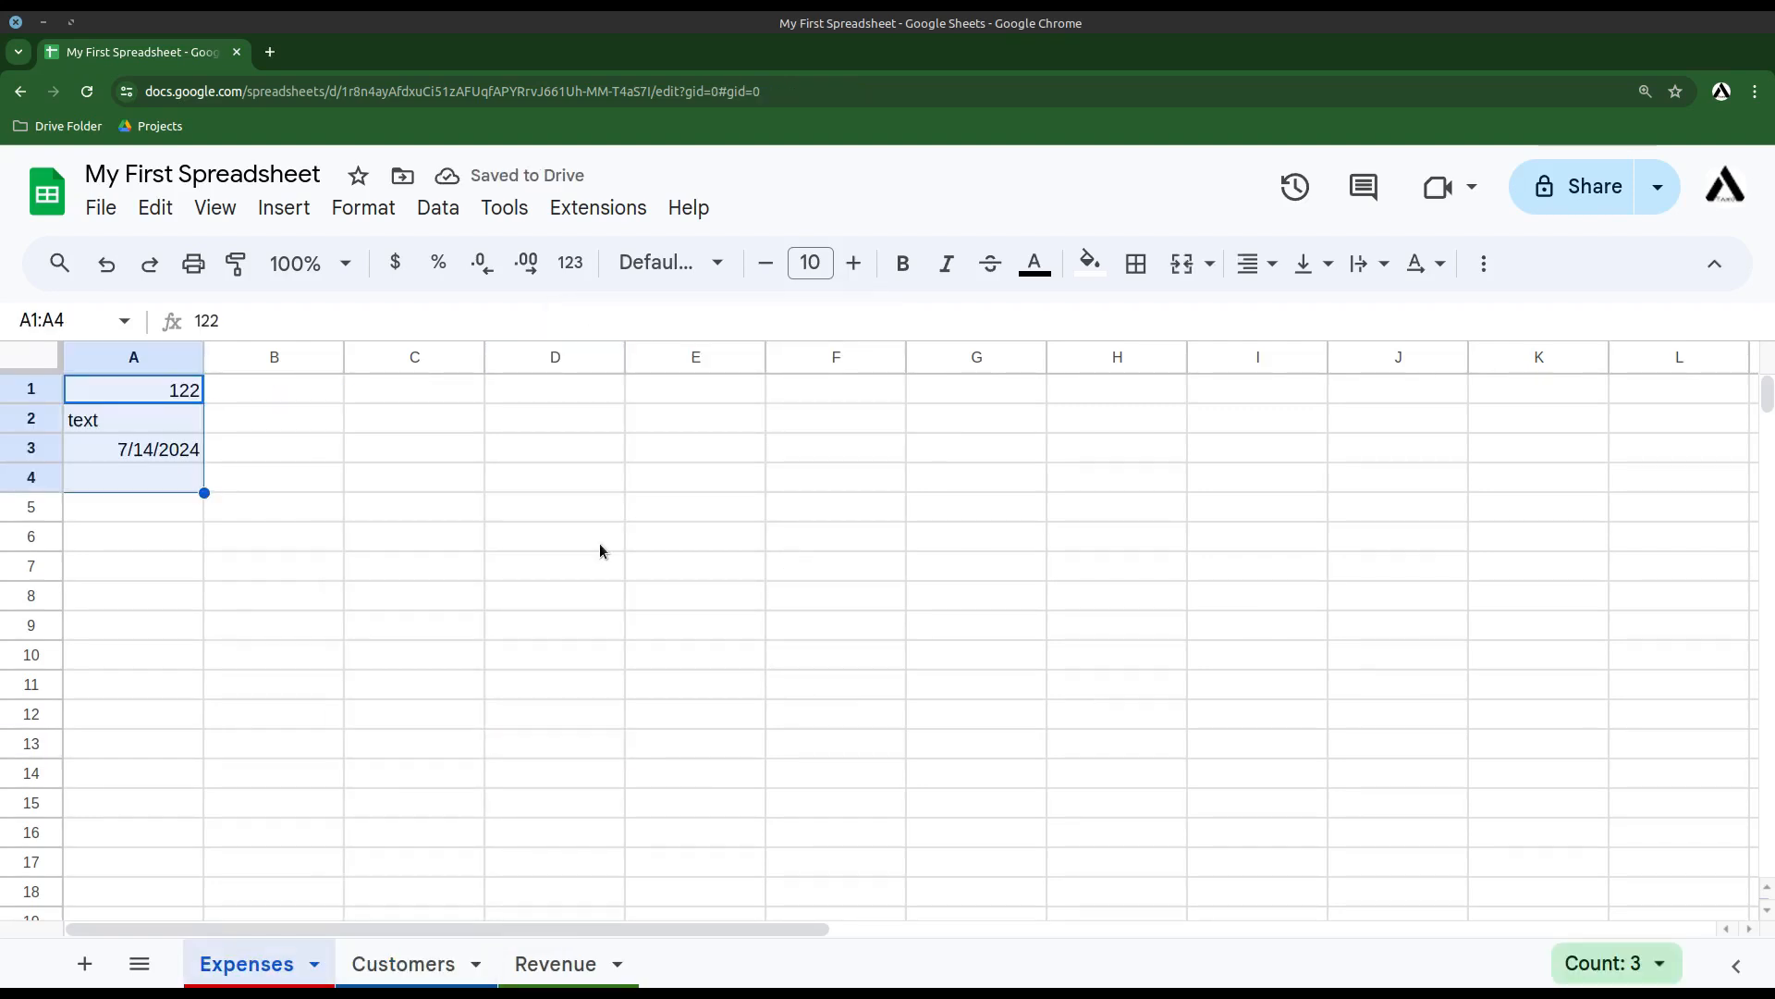
{"action": "key", "text": "Delete"}
{"action": "key", "text": "Return"}
{"action": "left_click", "coordinate": [601, 550]}
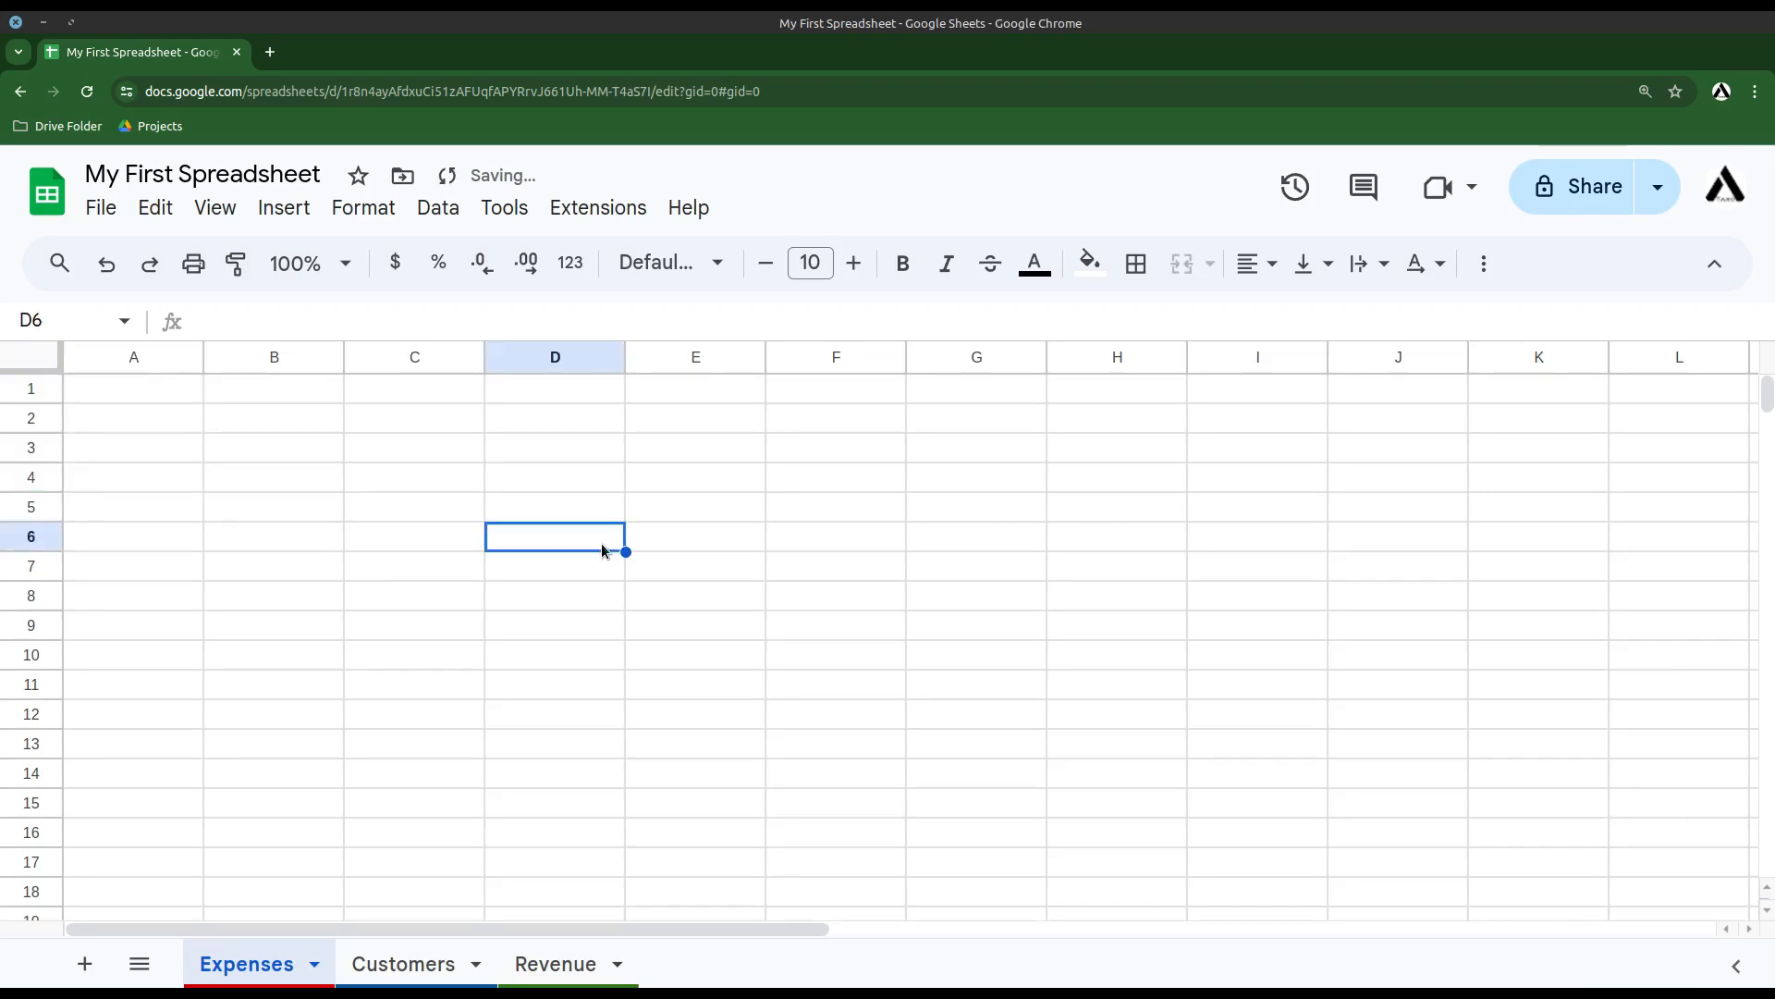
- Enter the column headers Description in A1 and Jan in B1 of the Expenses sheet
{"action": "left_click", "coordinate": [155, 393]}
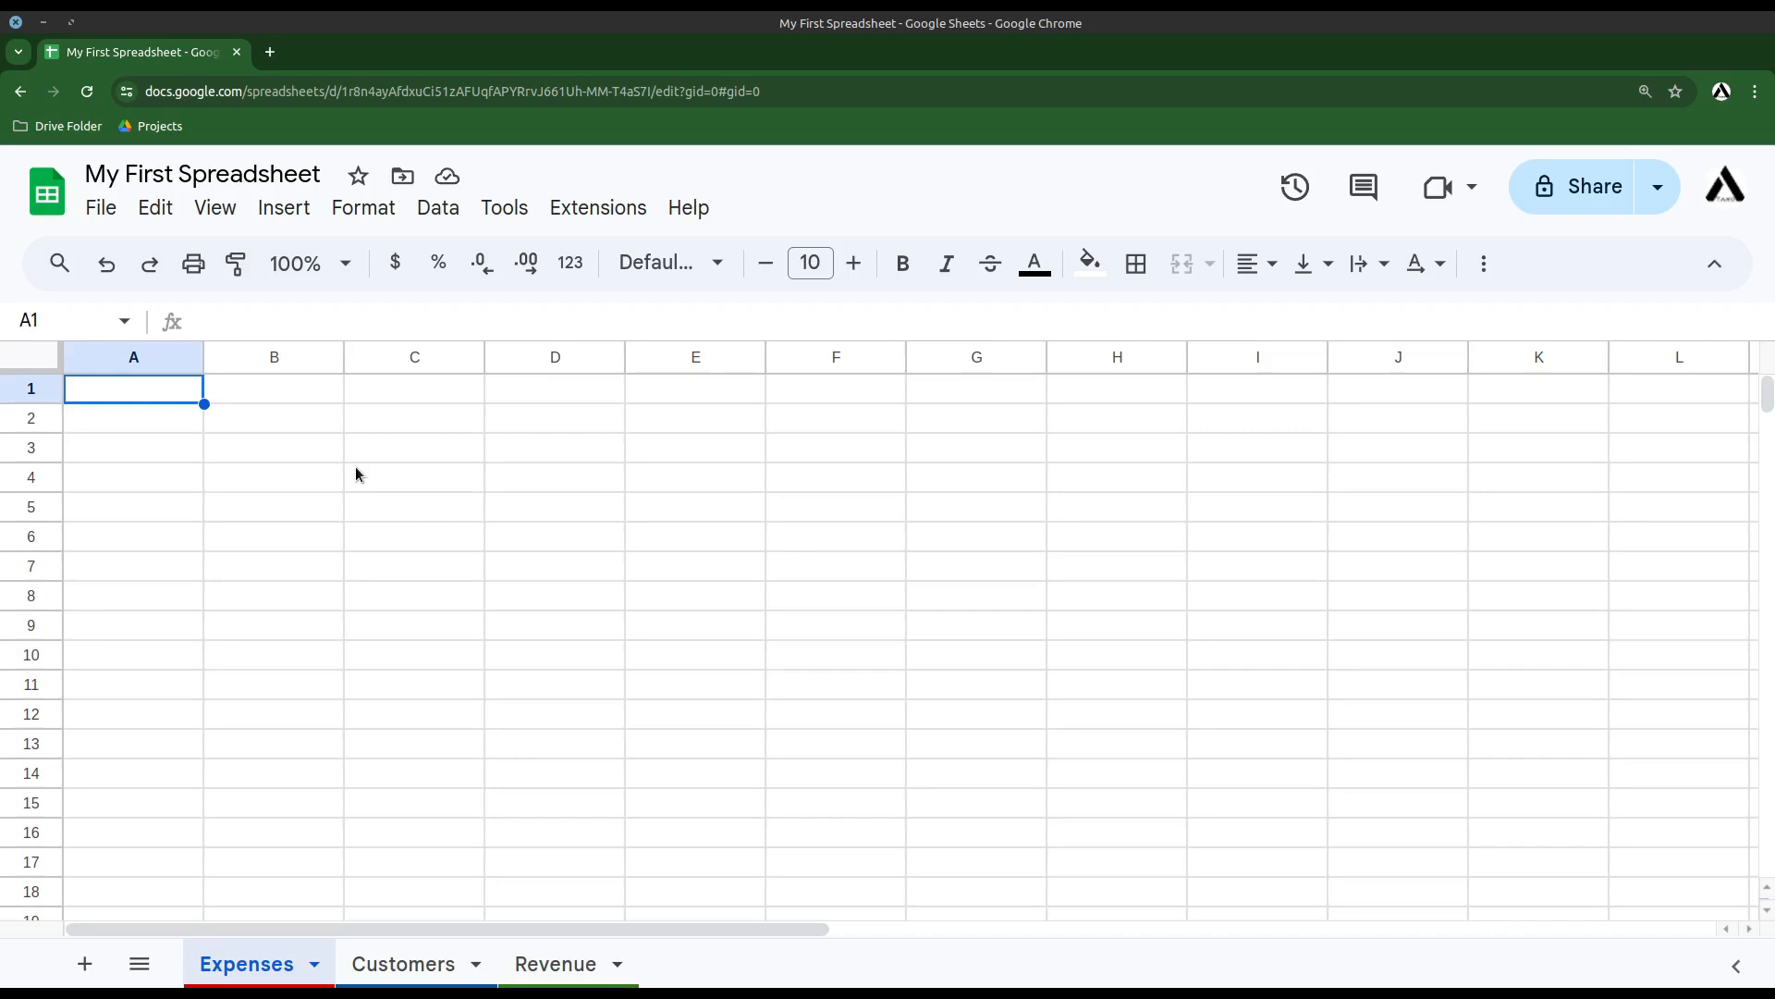
{"action": "type", "text": "Des"}
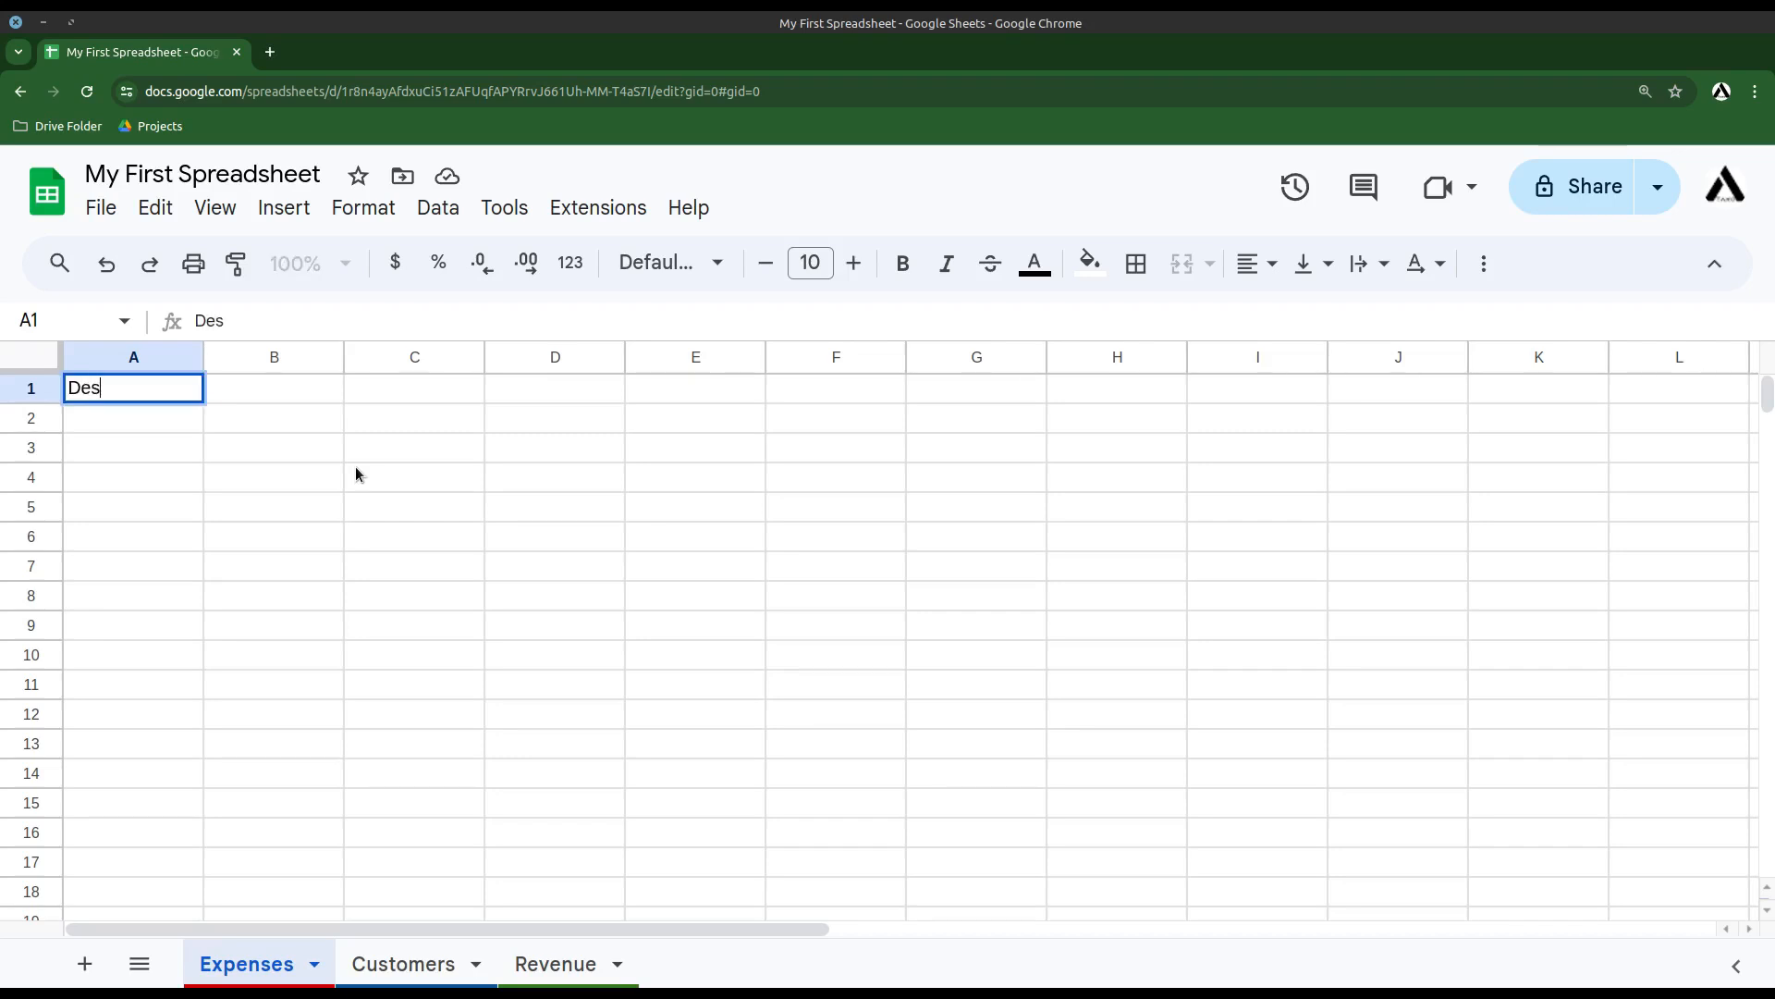
{"action": "type", "text": "cription"}
{"action": "key", "text": "Return"}
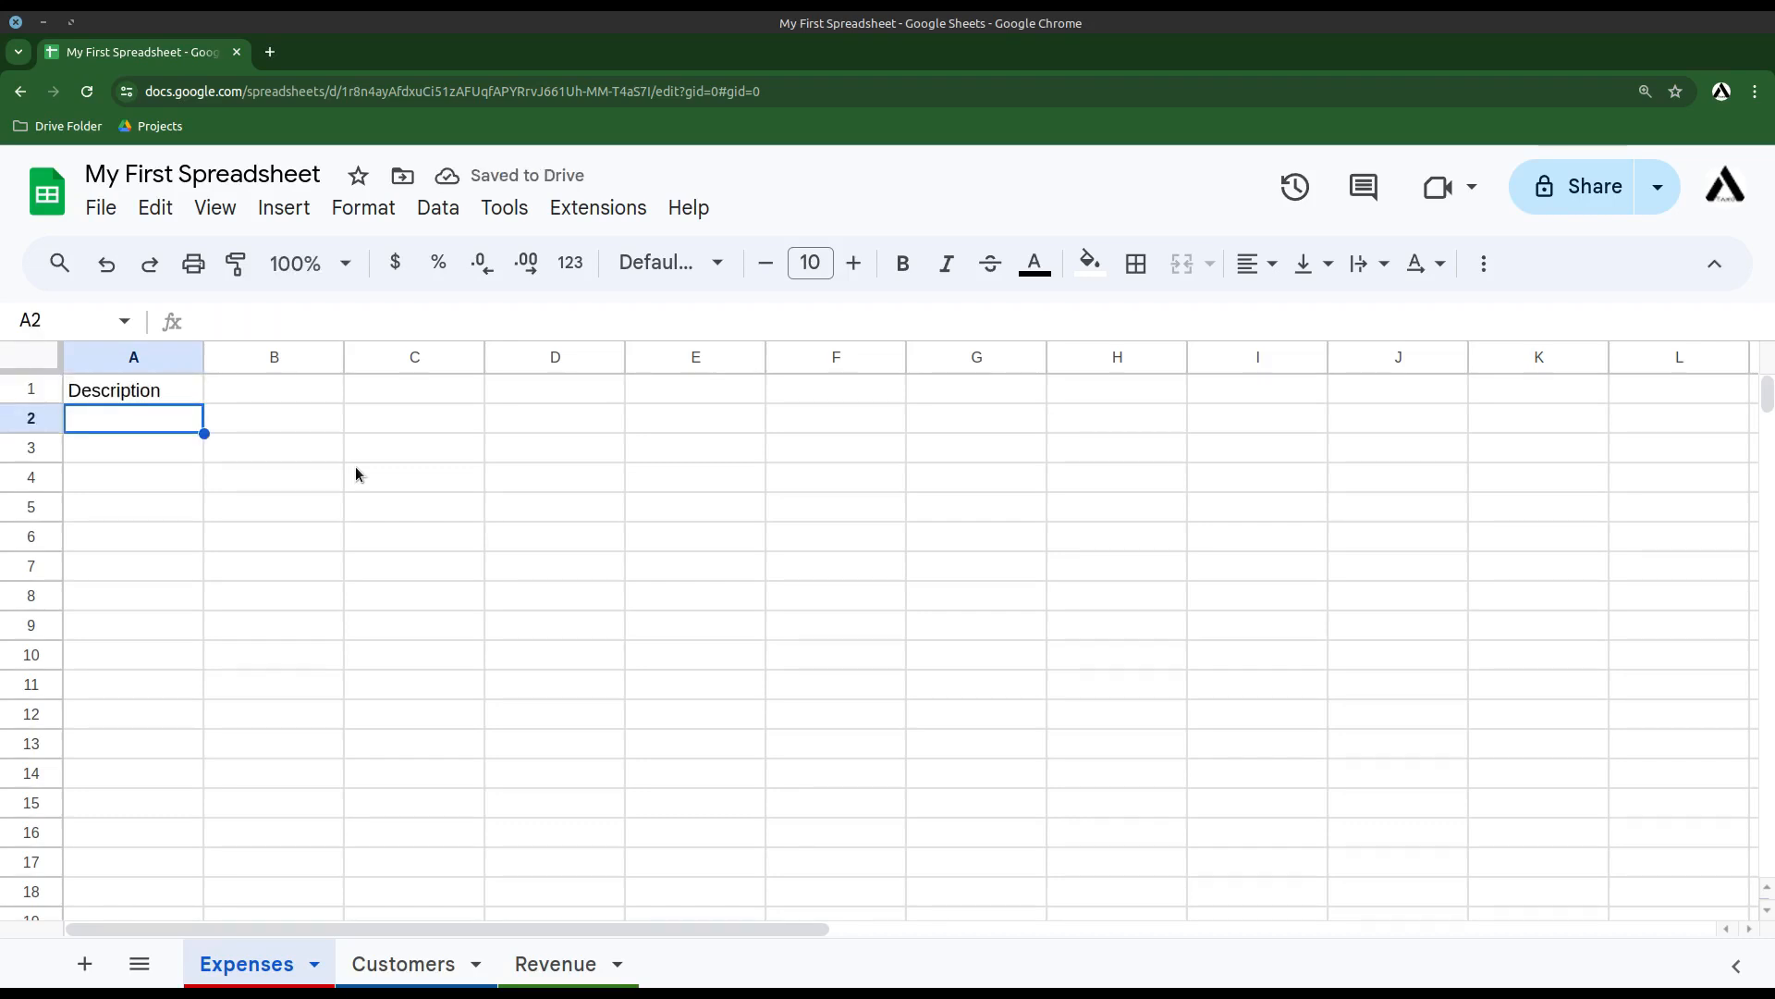
{"action": "key", "text": "Up"}
{"action": "key", "text": "Right"}
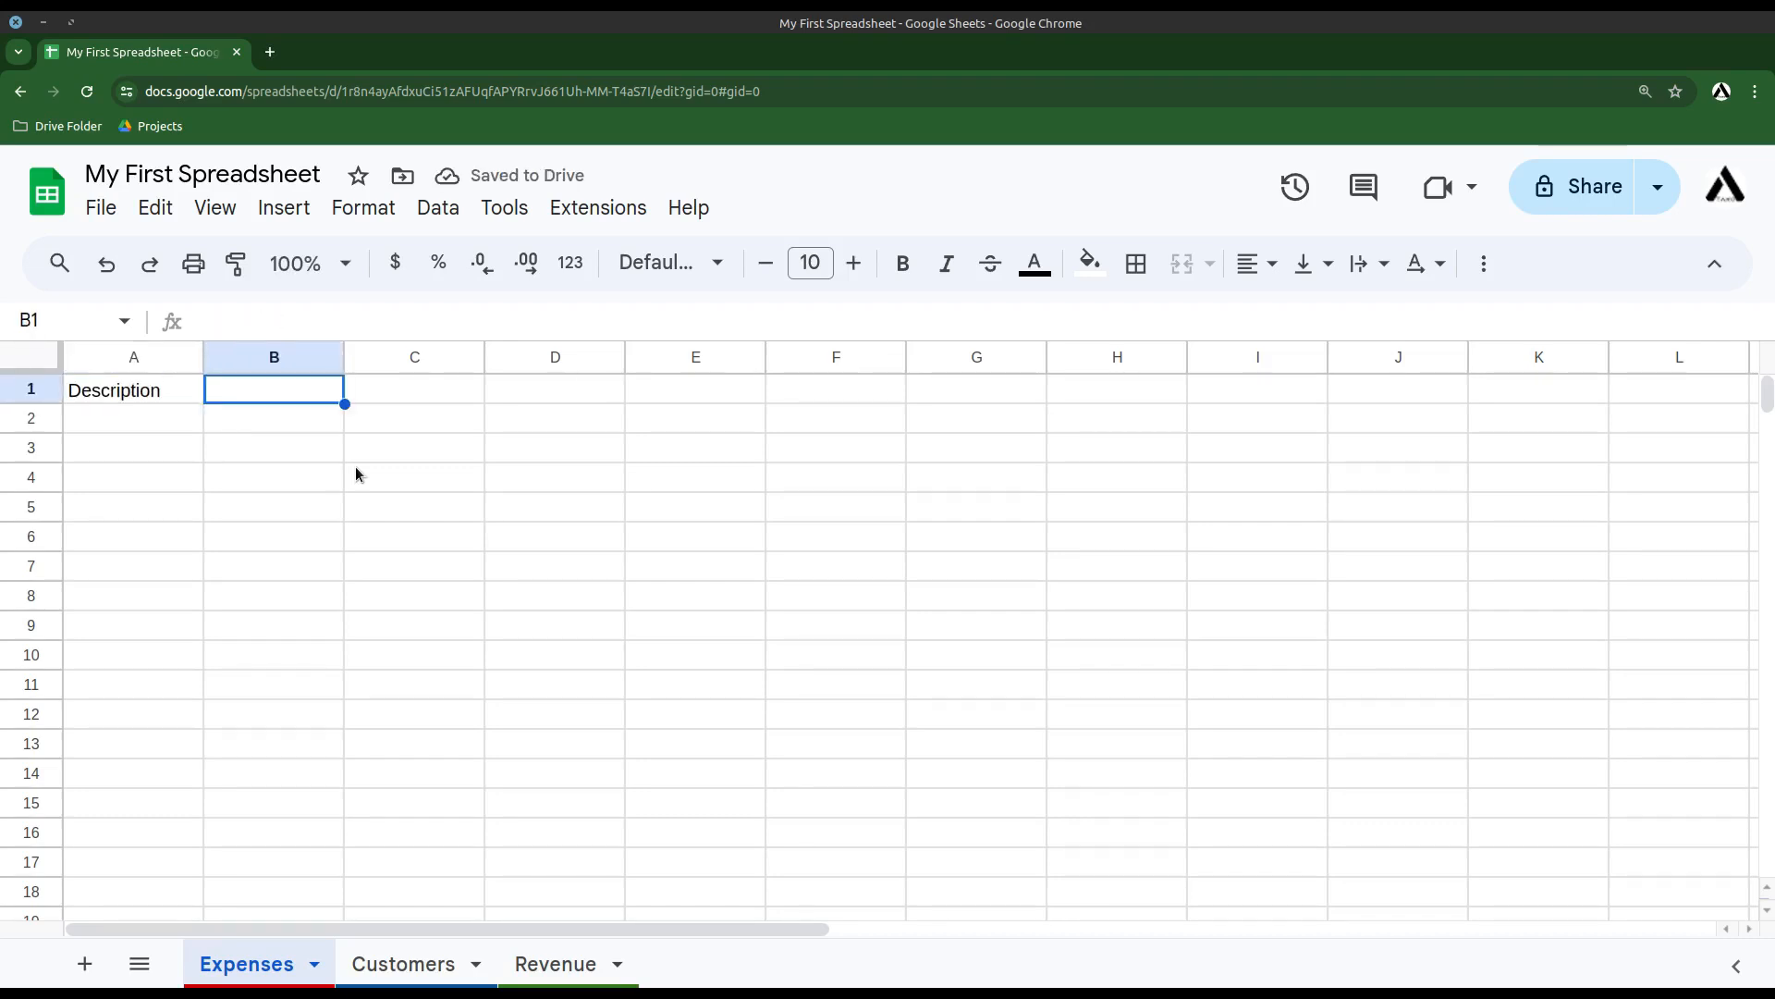
{"action": "type", "text": "J"}
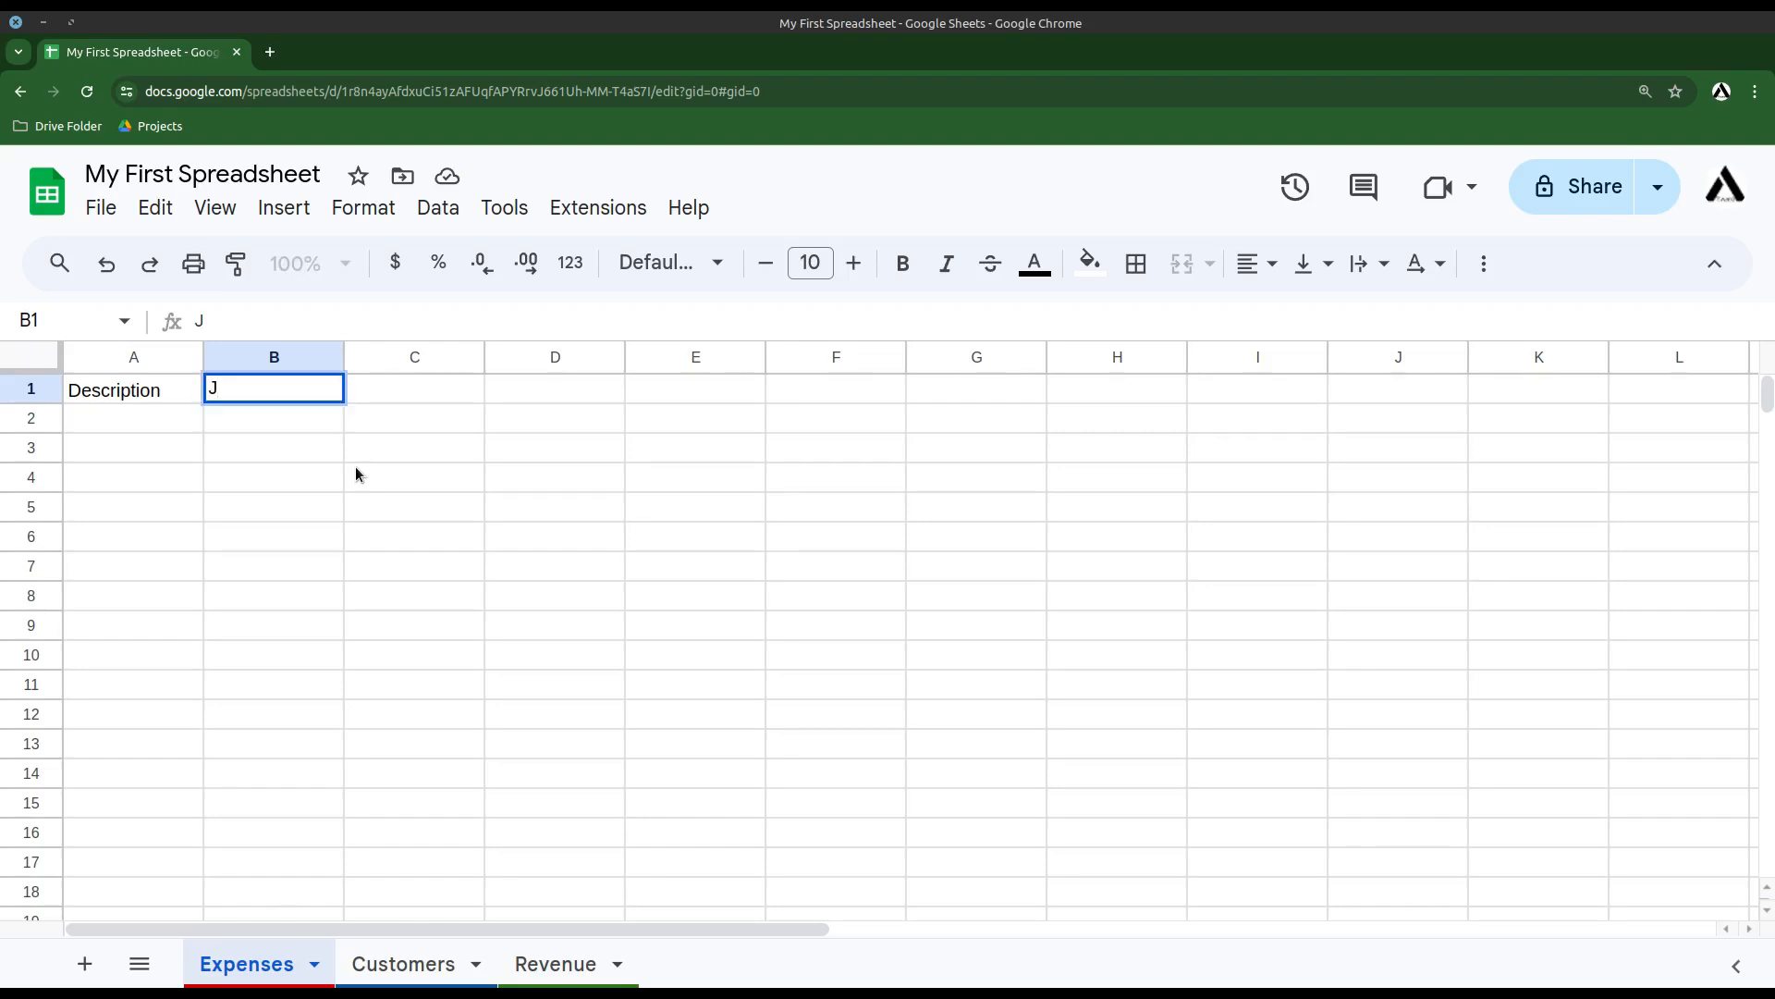
{"action": "type", "text": "an"}
{"action": "key", "text": "Return"}
- List the expense items Electricity in A2 and Natural Gas in A3 under the Description header
{"action": "key", "text": "Left"}
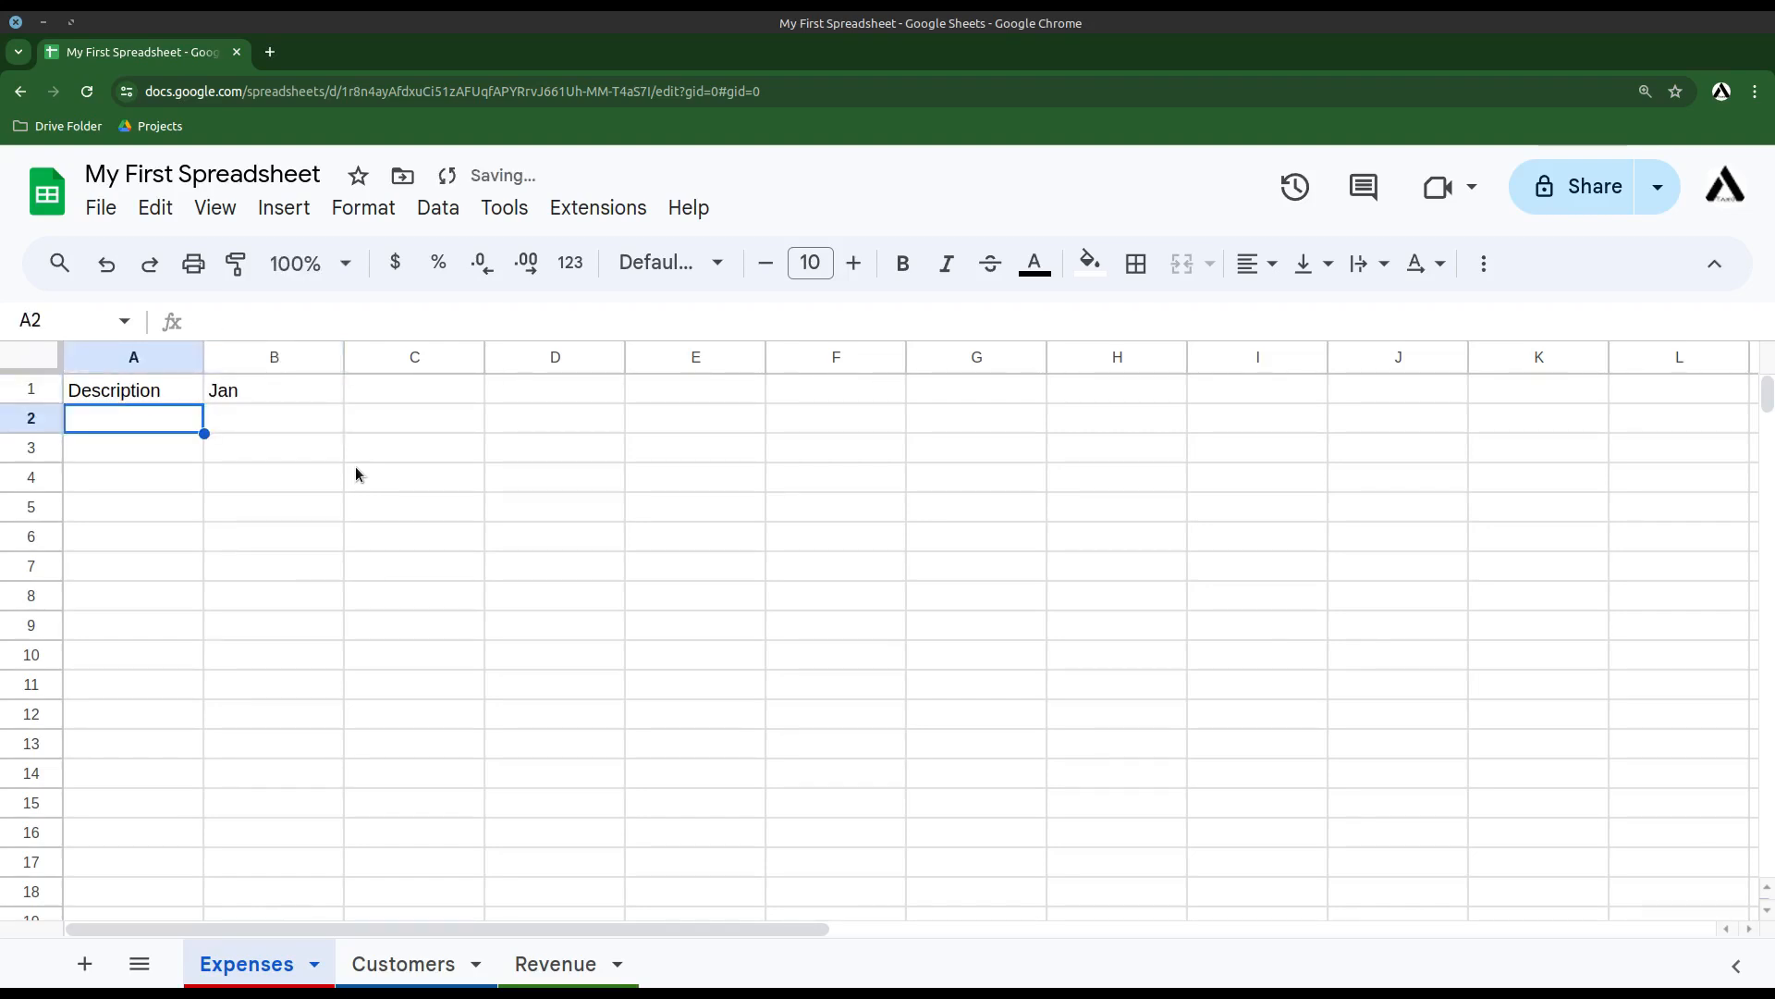
{"action": "type", "text": "E"}
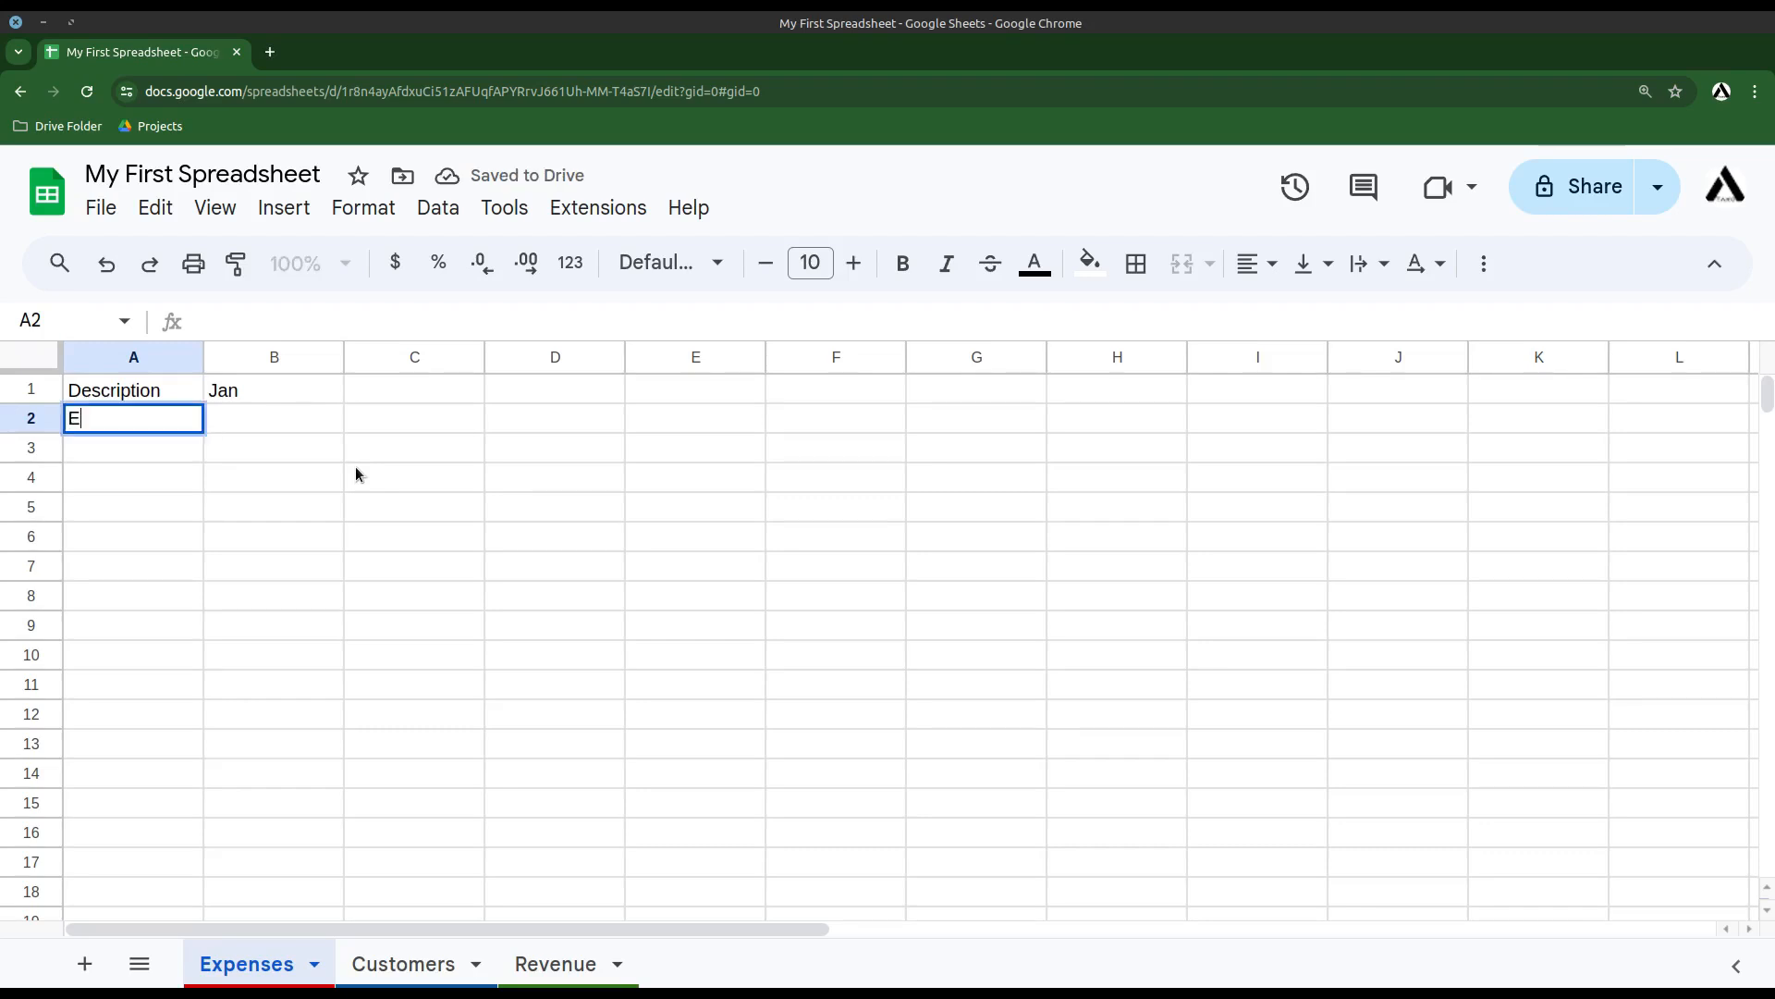
{"action": "type", "text": "lectricity"}
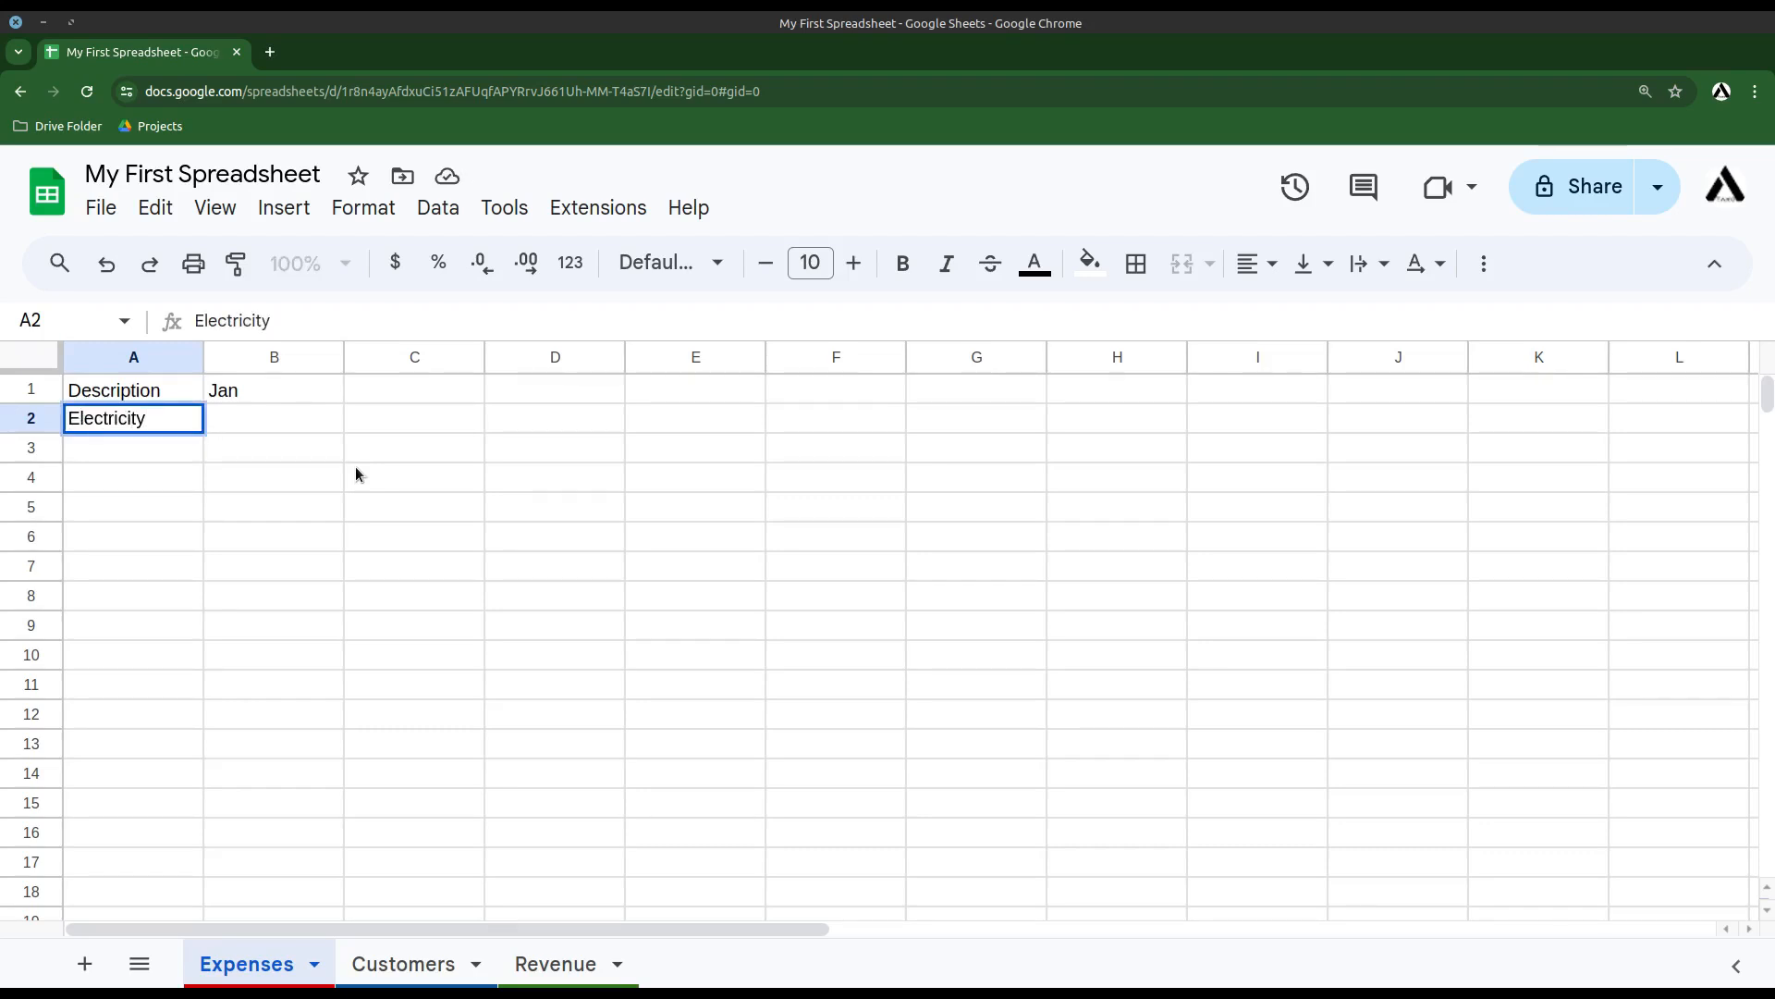
{"action": "key", "text": "Return"}
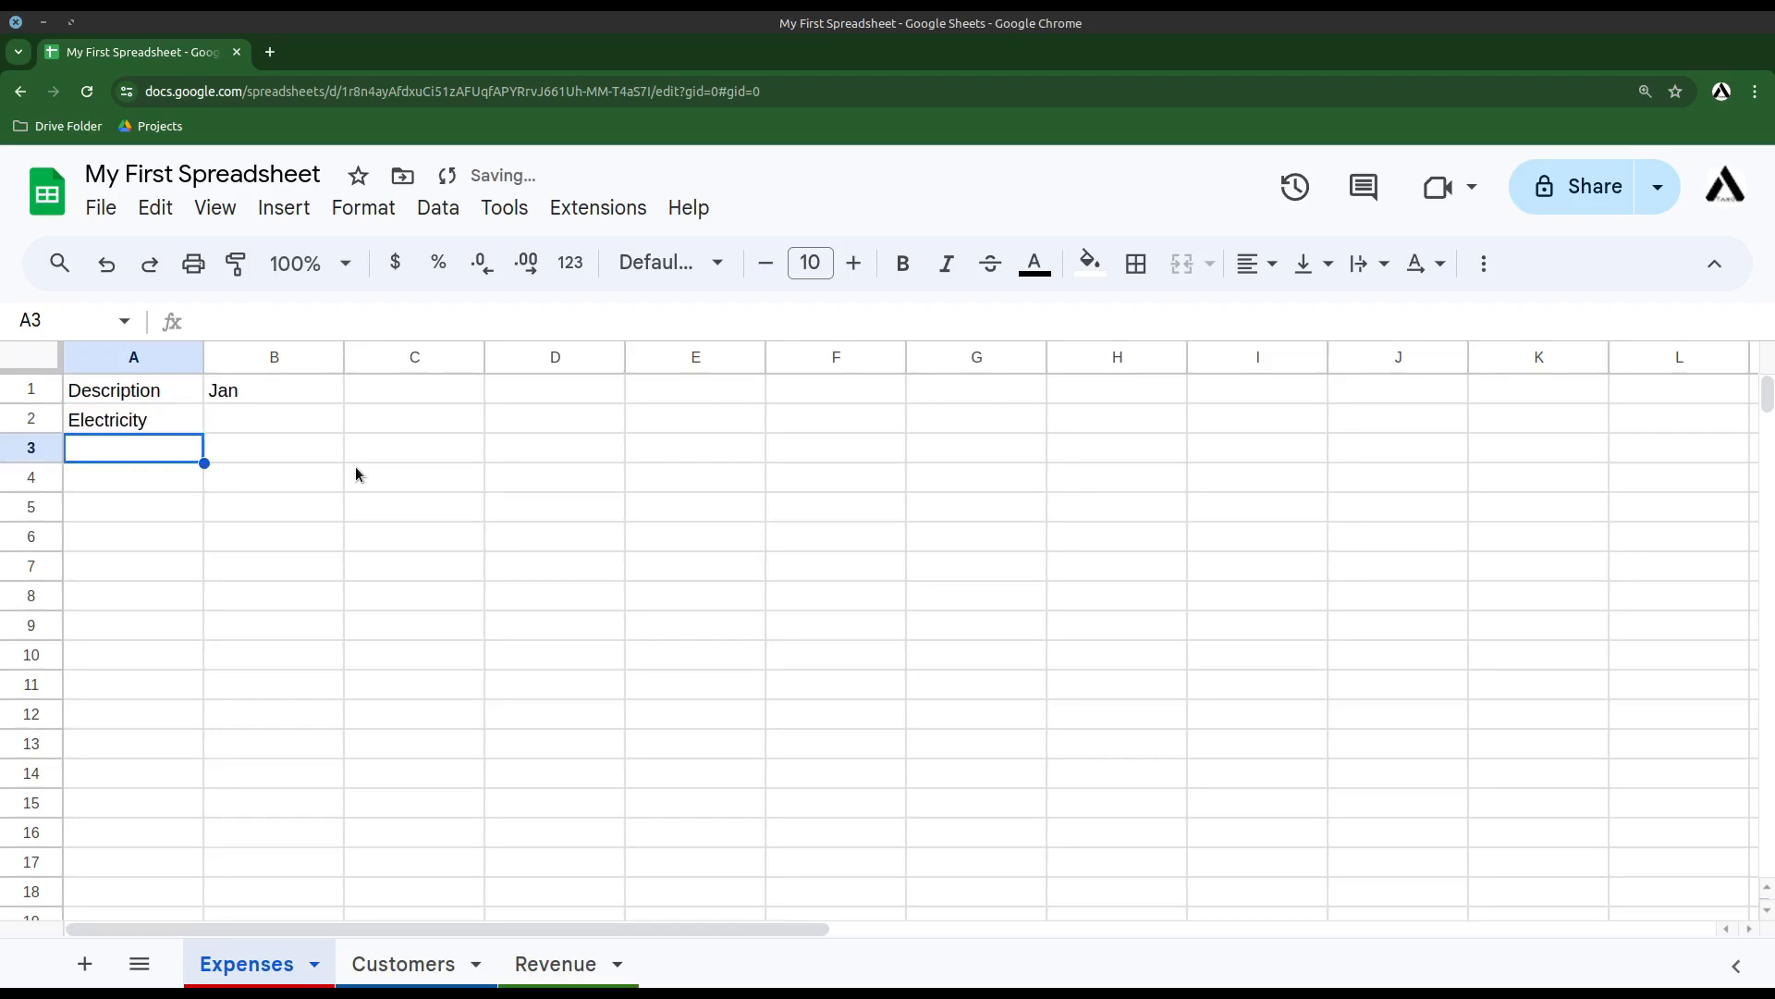
{"action": "type", "text": "Natural"}
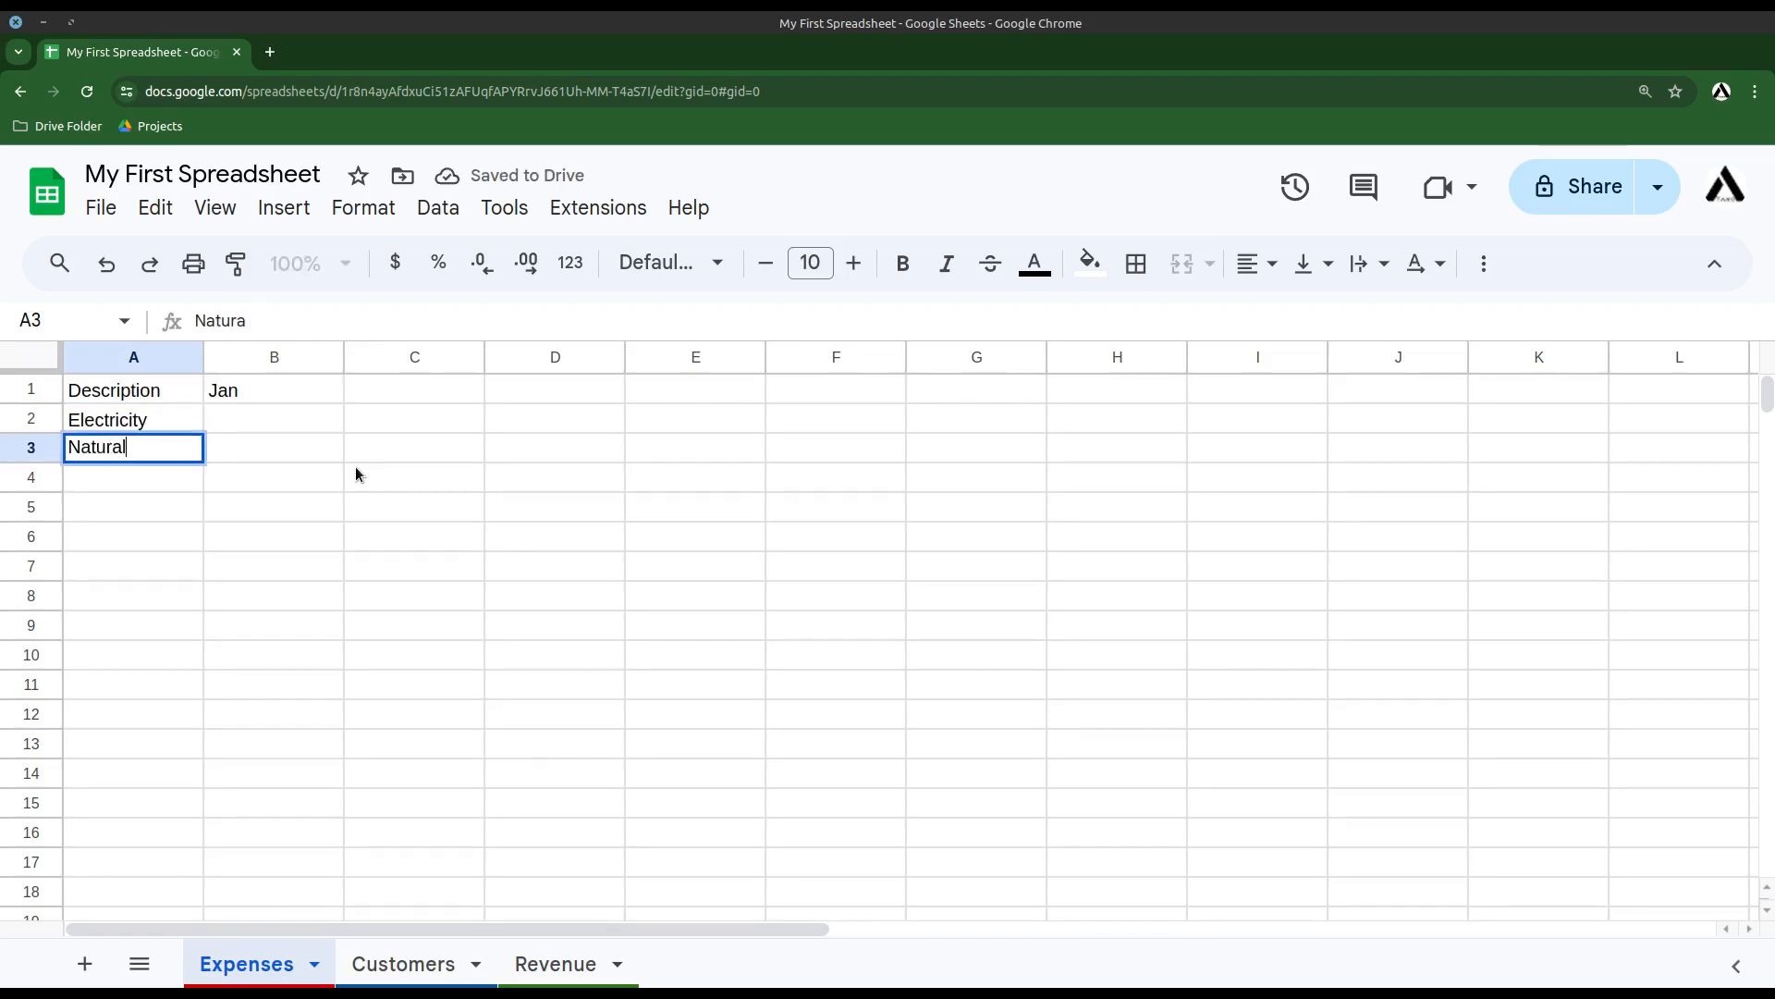
{"action": "type", "text": " Gas"}
{"action": "key", "text": "Return"}
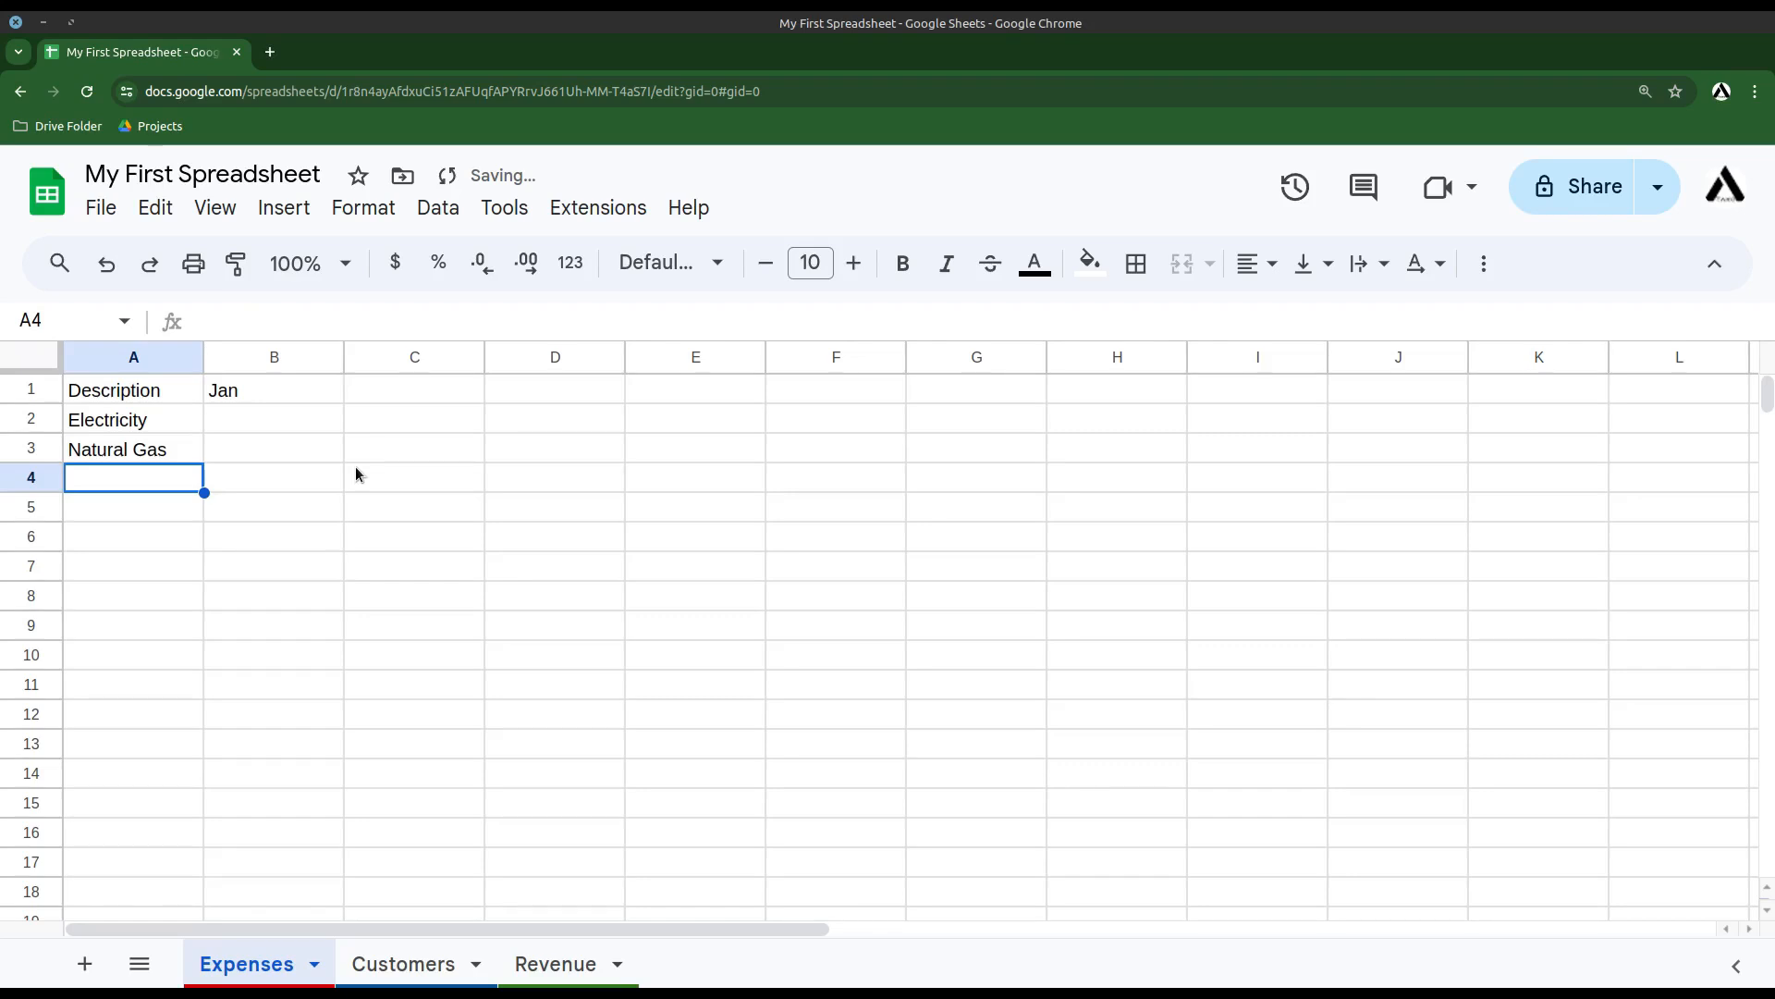
- Continue the expense list with Phone in A4, Water and Sewer in A5, and Internet in A6
{"action": "type", "text": "Phone"}
{"action": "key", "text": "Return"}
{"action": "type", "text": "Water ad"}
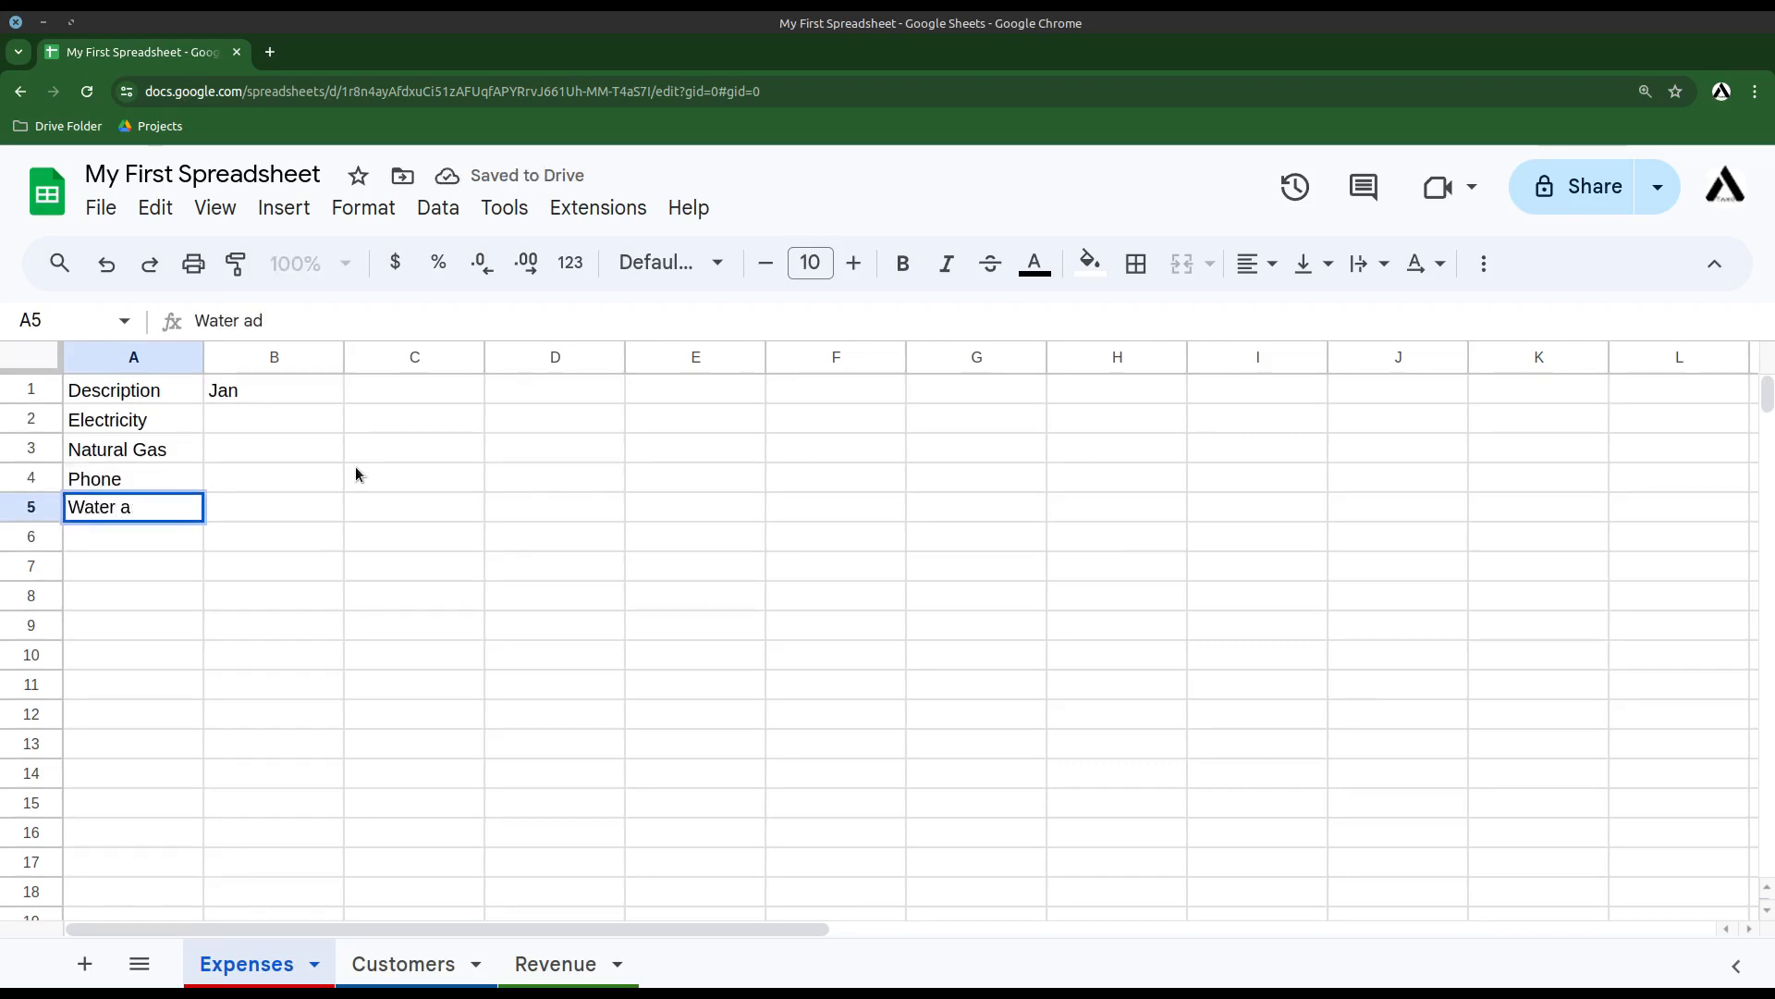
{"action": "key", "text": "BackSpace"}
{"action": "type", "text": "nd Sewer"}
{"action": "key", "text": "Return"}
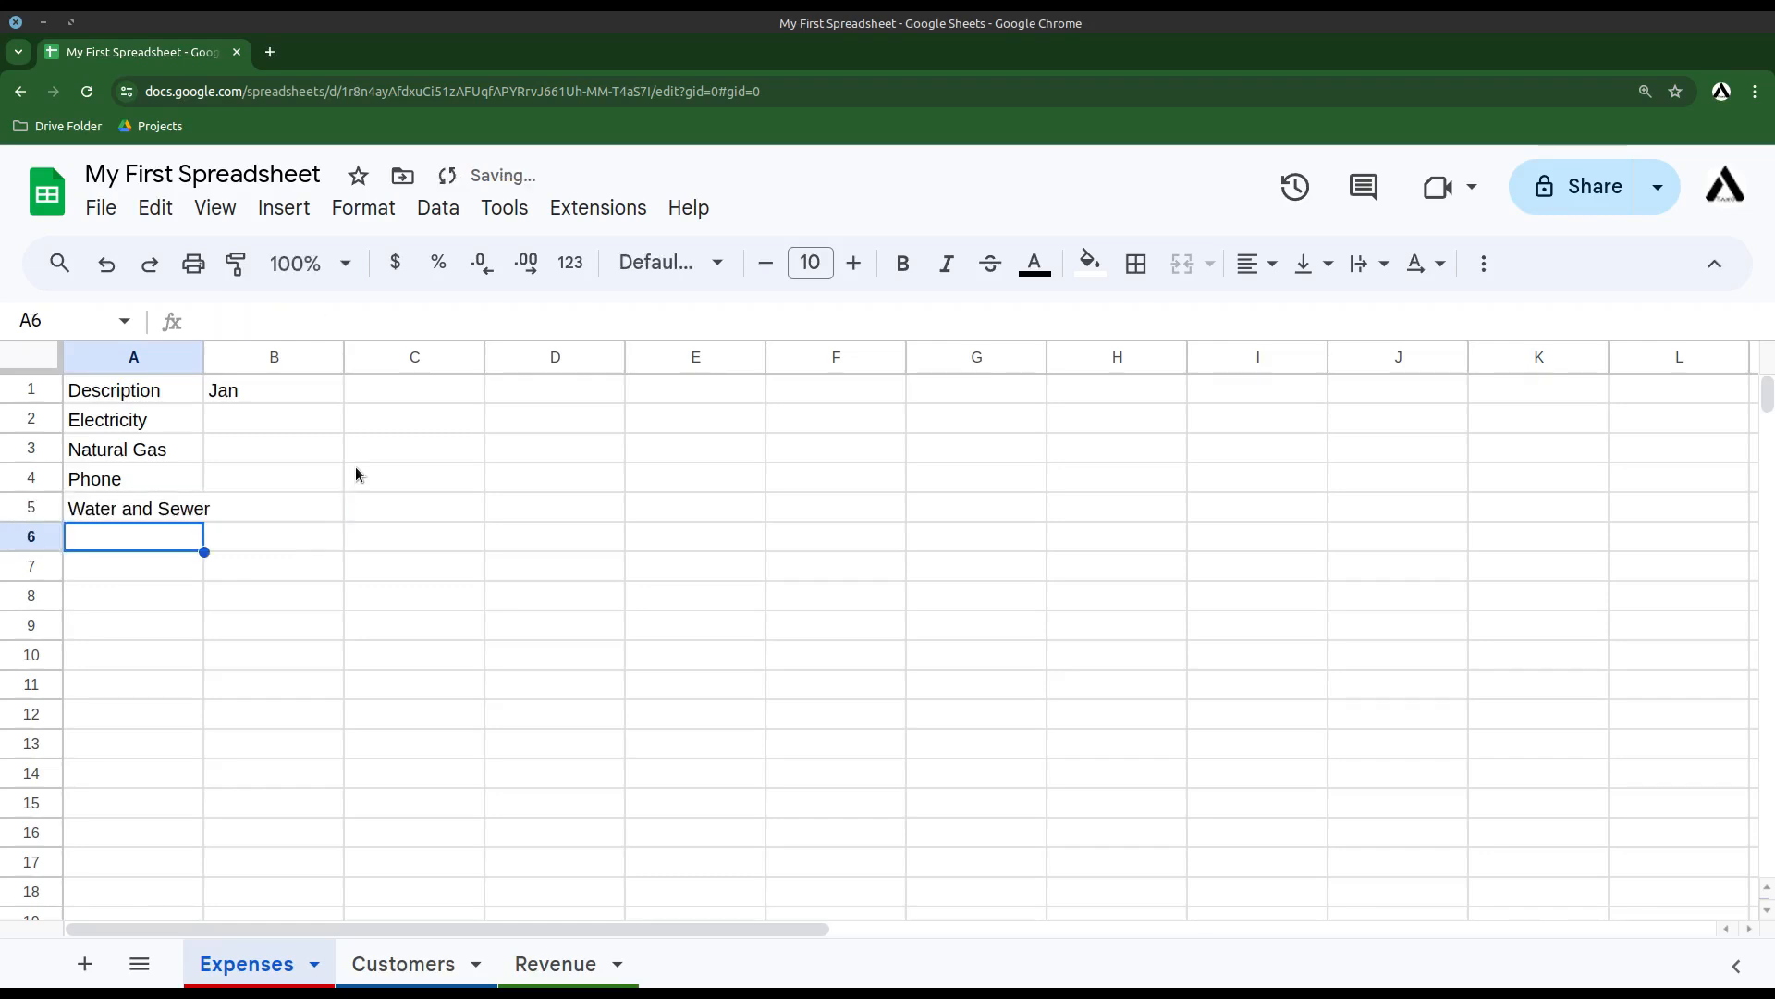
{"action": "type", "text": "Internet"}
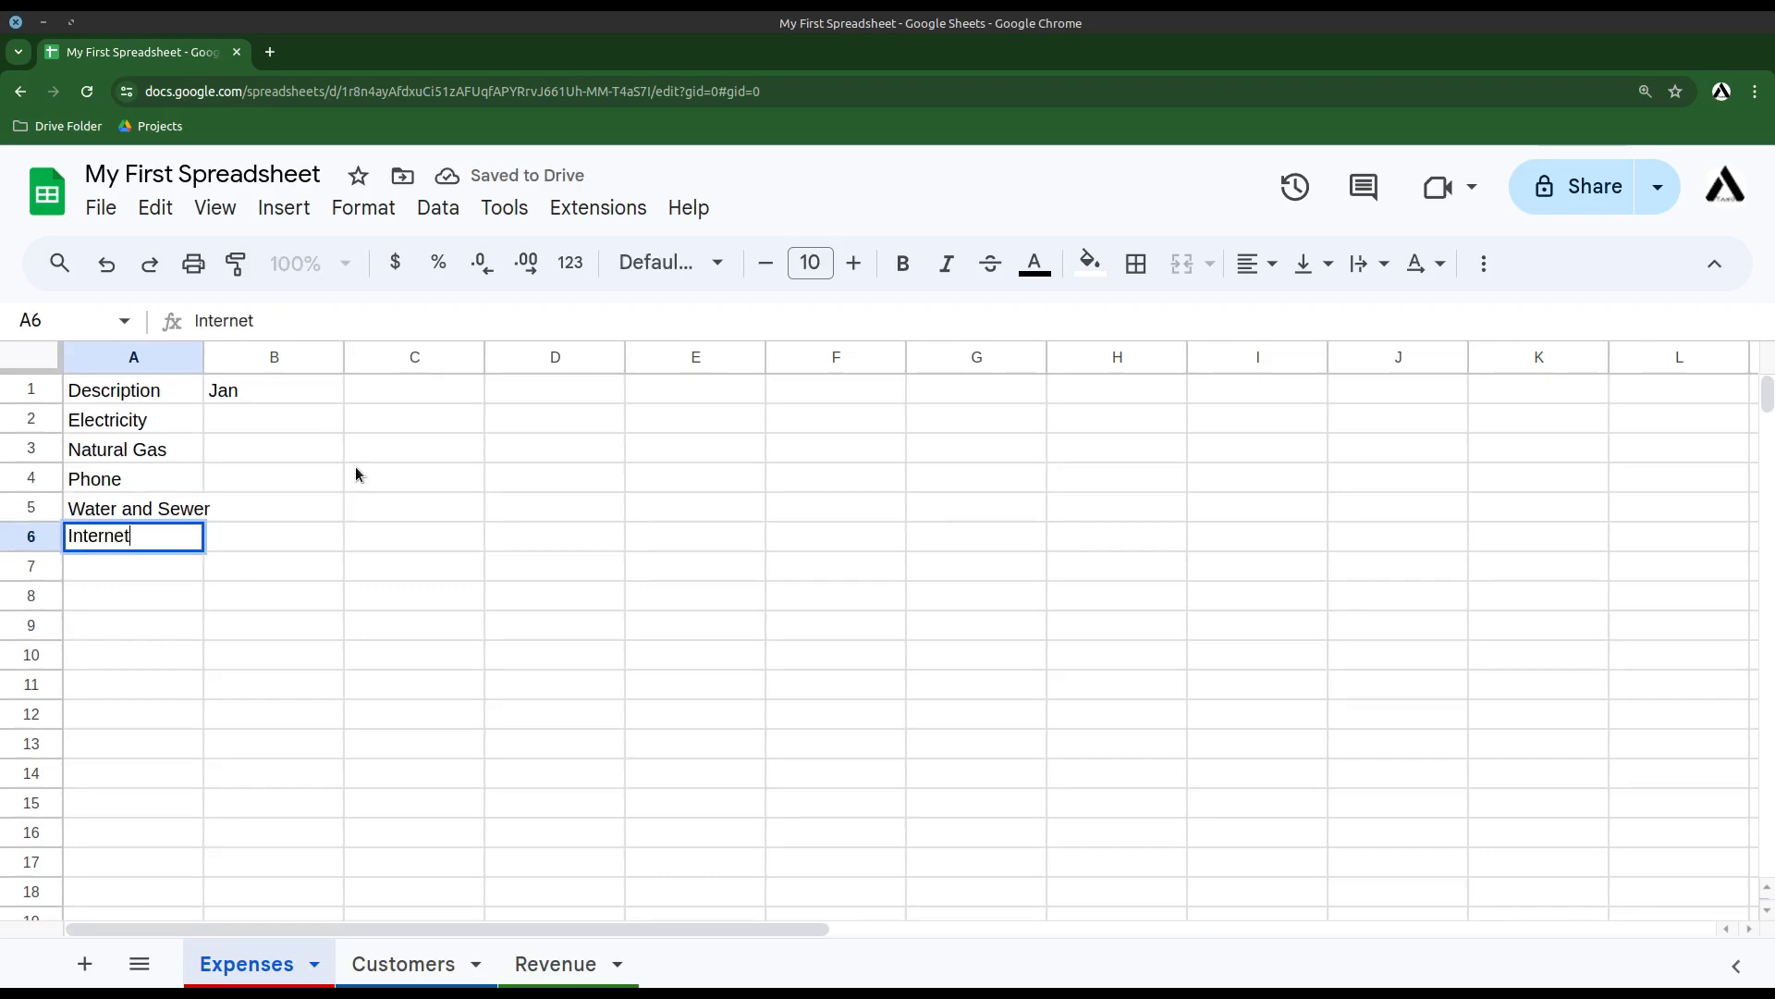
{"action": "key", "text": "Return"}
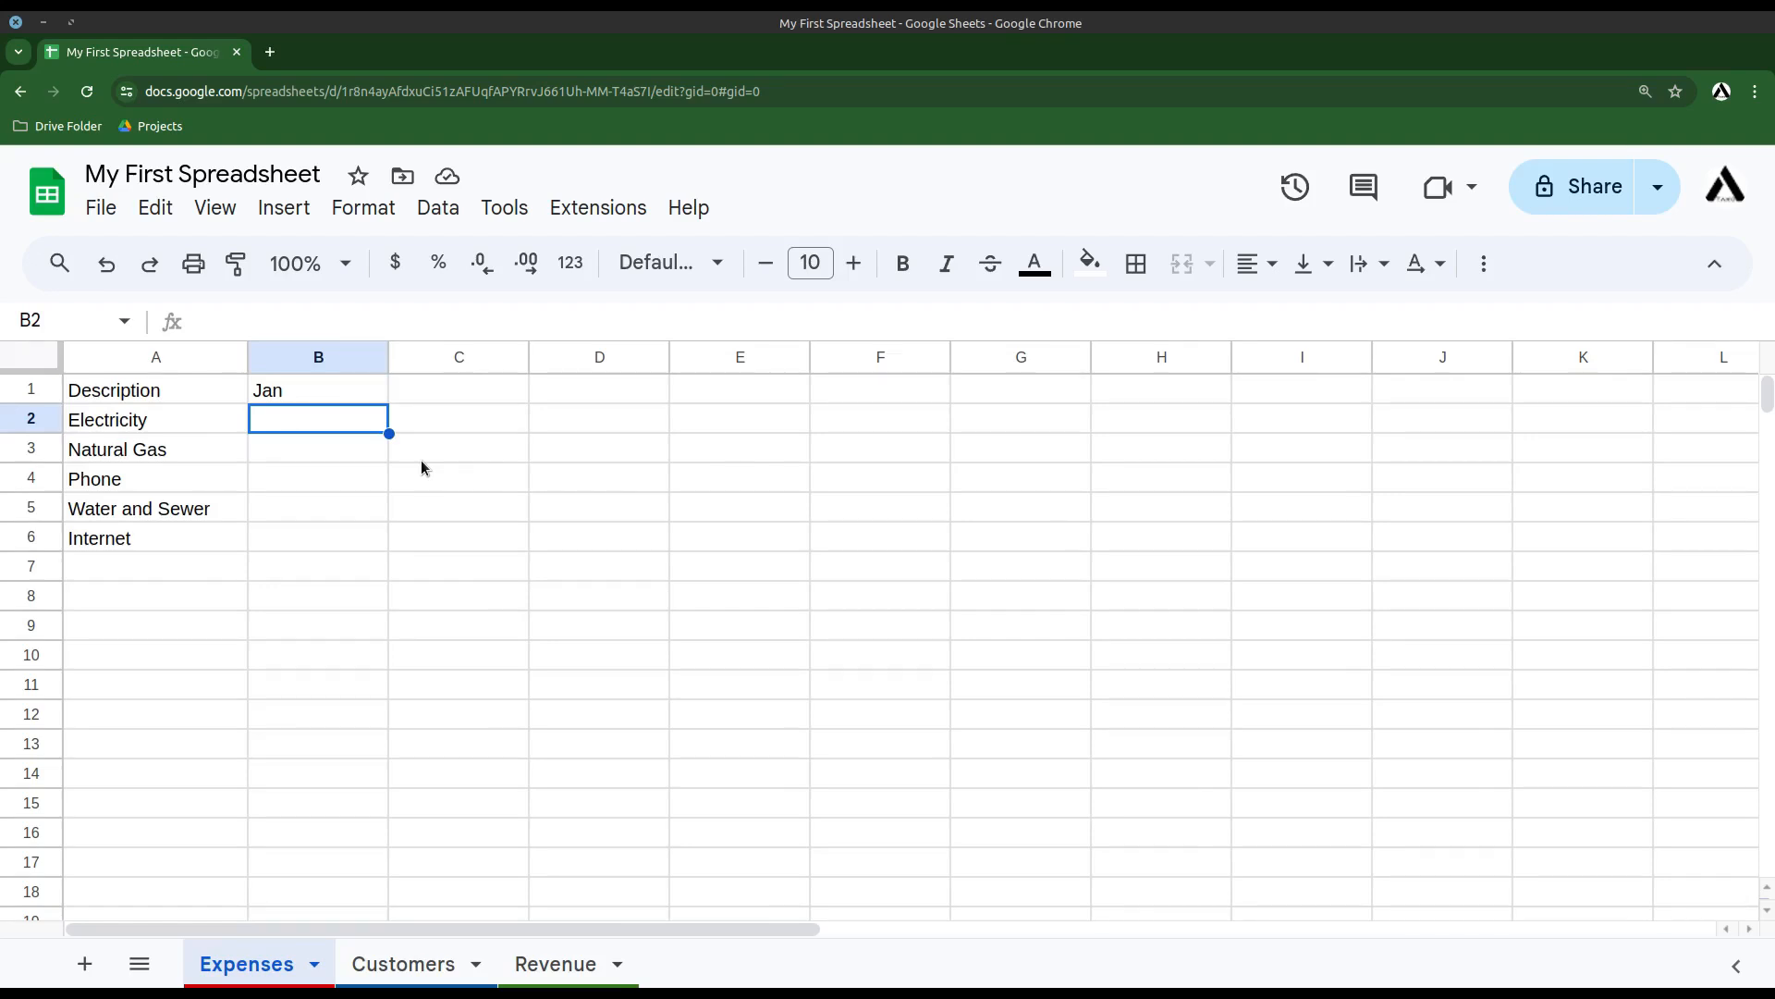
- Fill in the Jan amounts 125, 110, 65, 95 and 75 in B2:B6 for the five expenses
{"action": "type", "text": "125"}
{"action": "key", "text": "Return"}
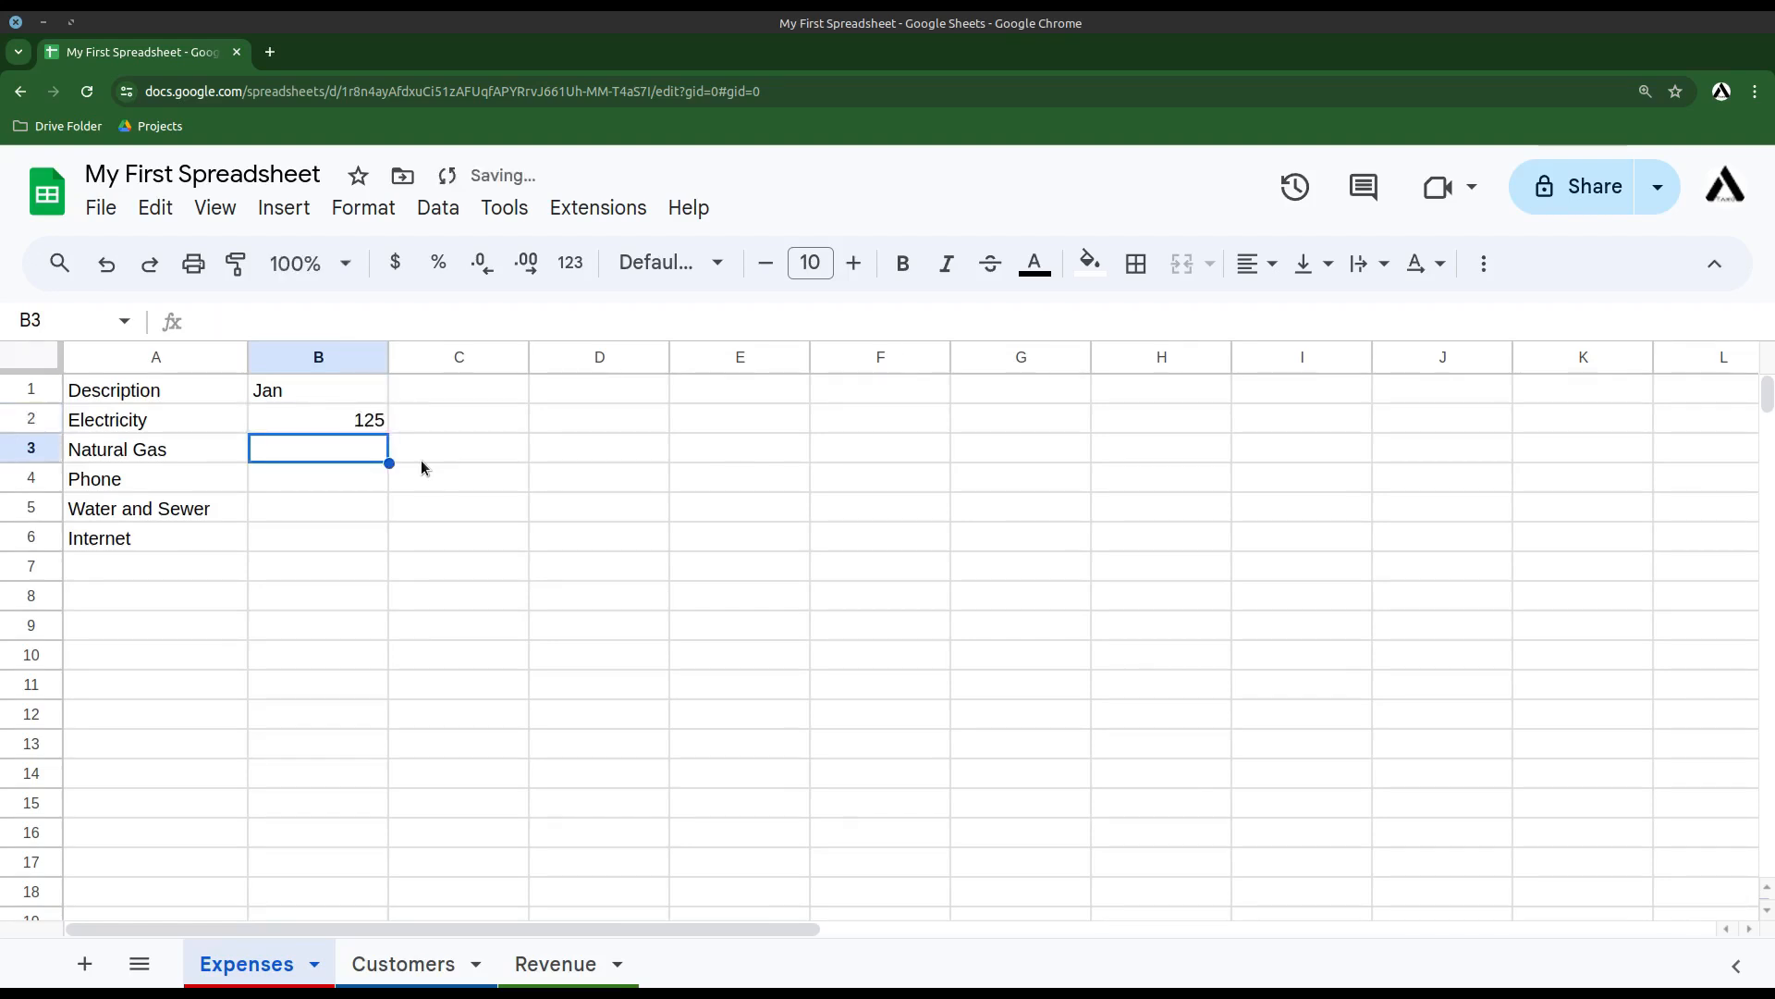
{"action": "type", "text": "110"}
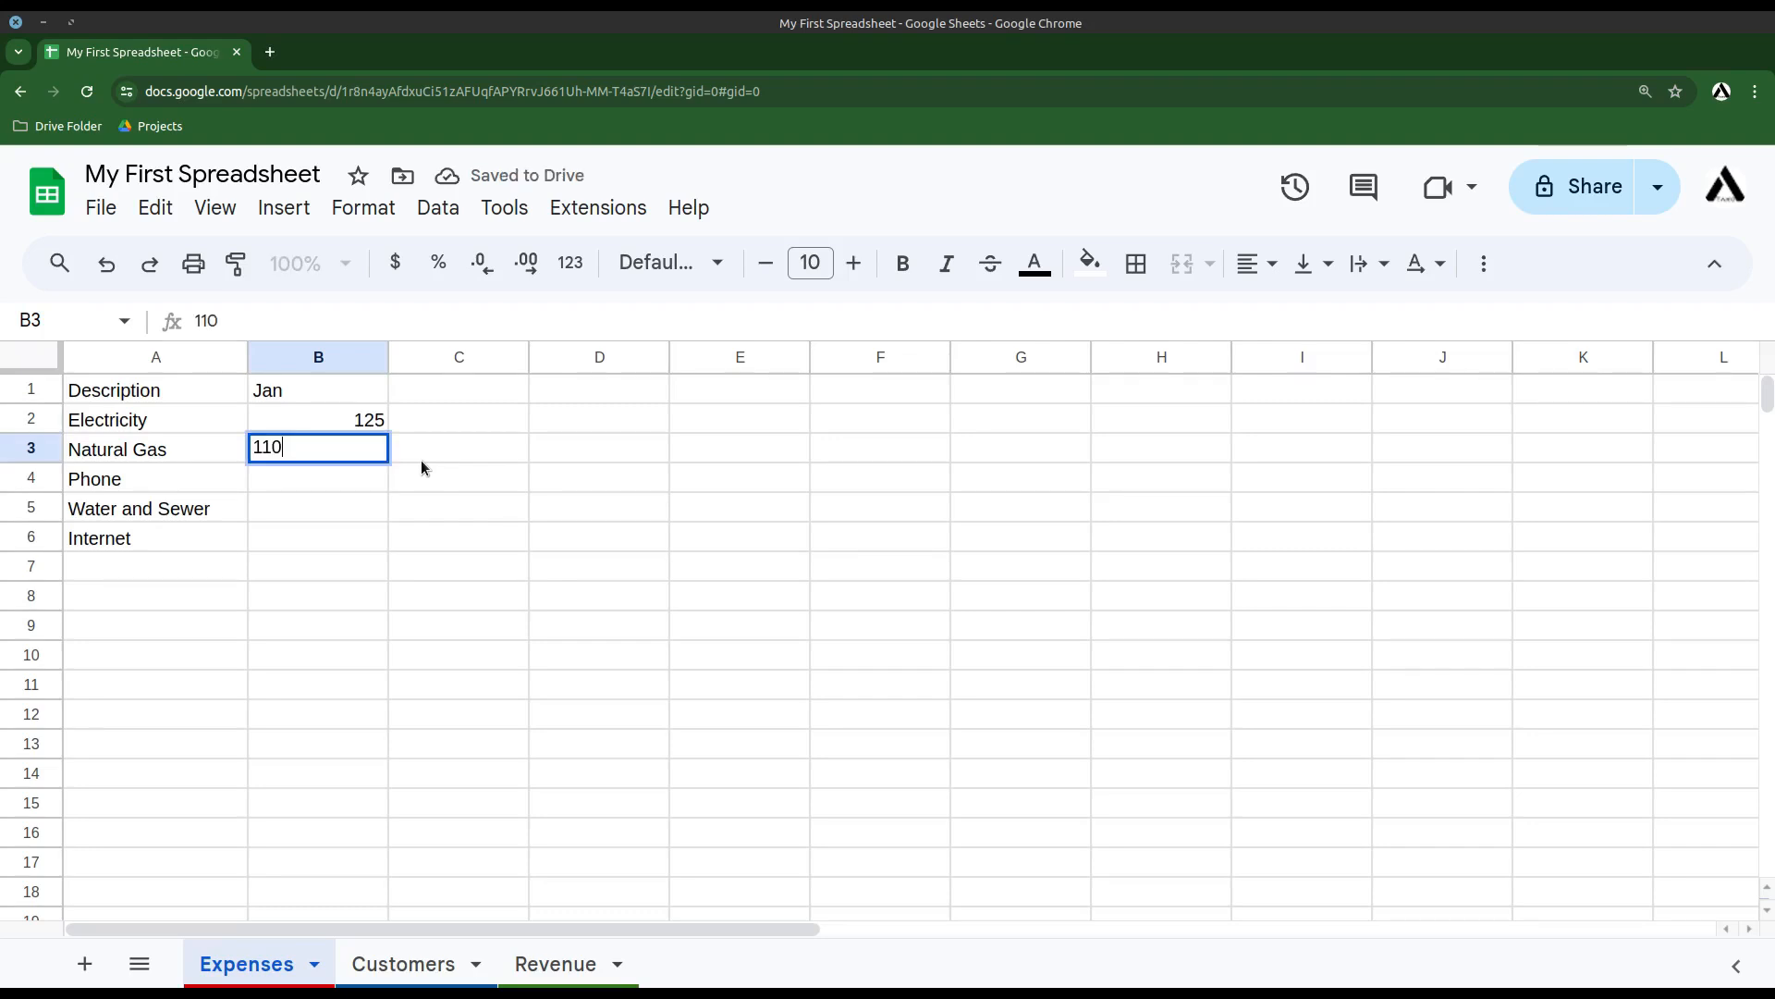
{"action": "key", "text": "Return"}
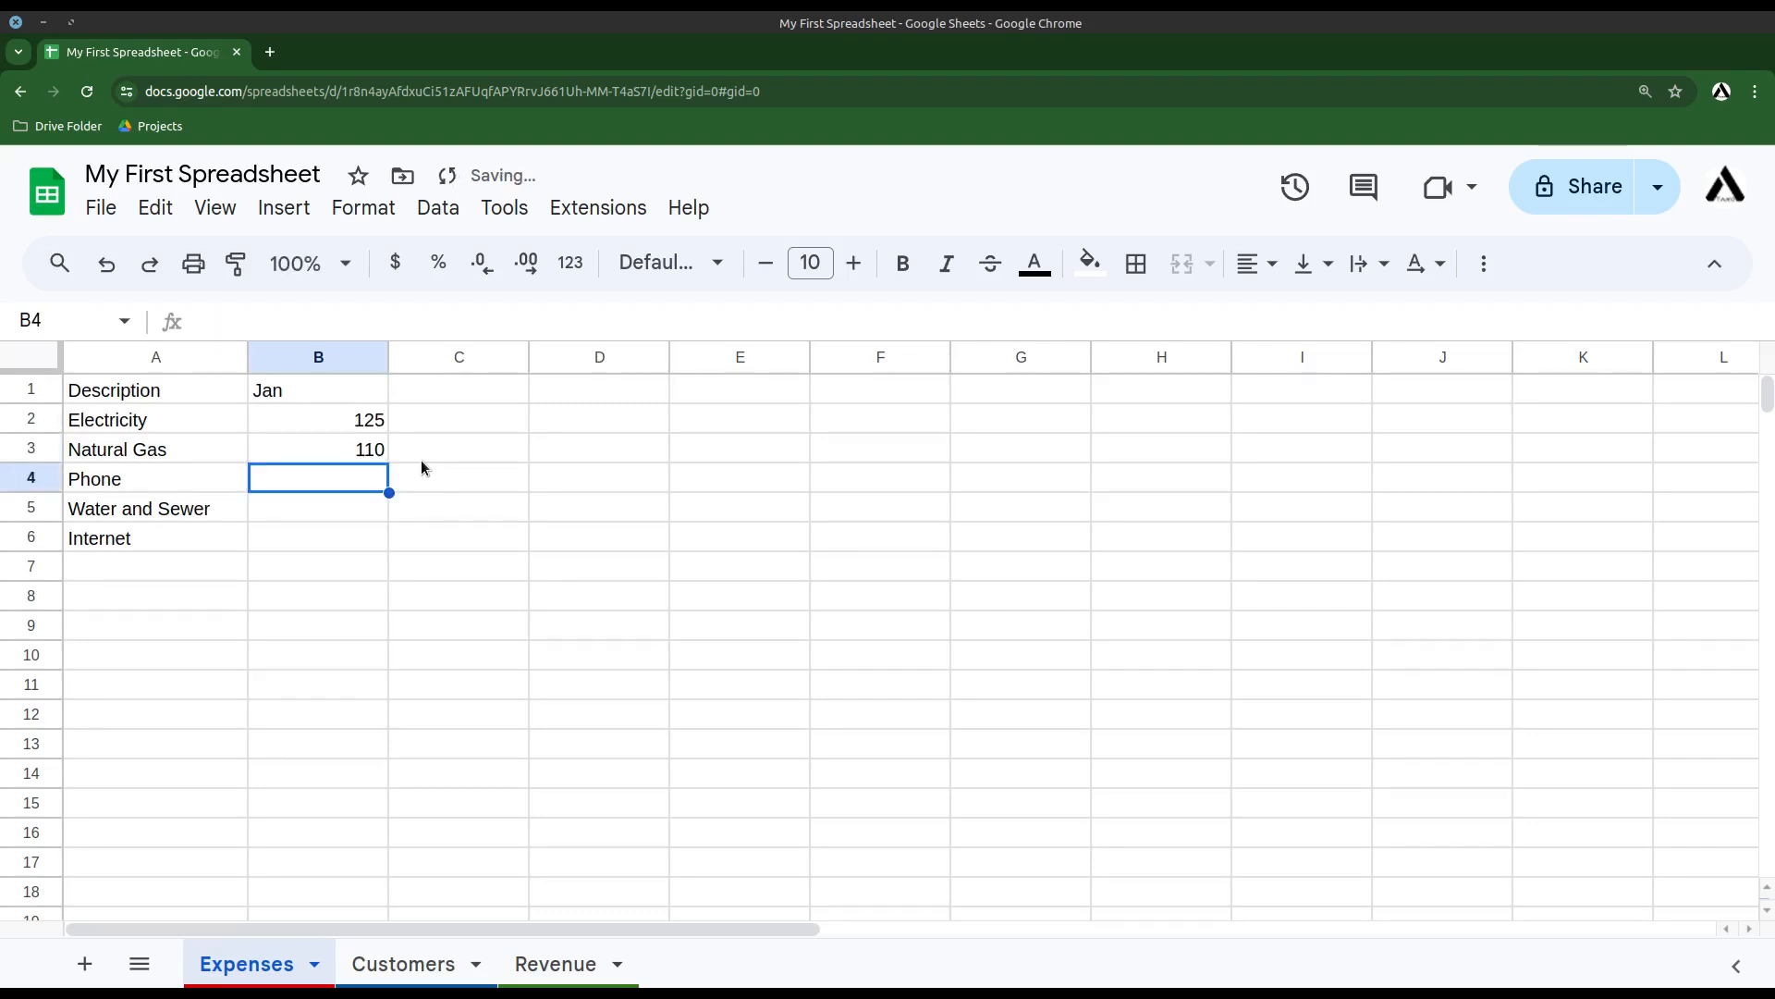
{"action": "type", "text": "65"}
{"action": "key", "text": "Return"}
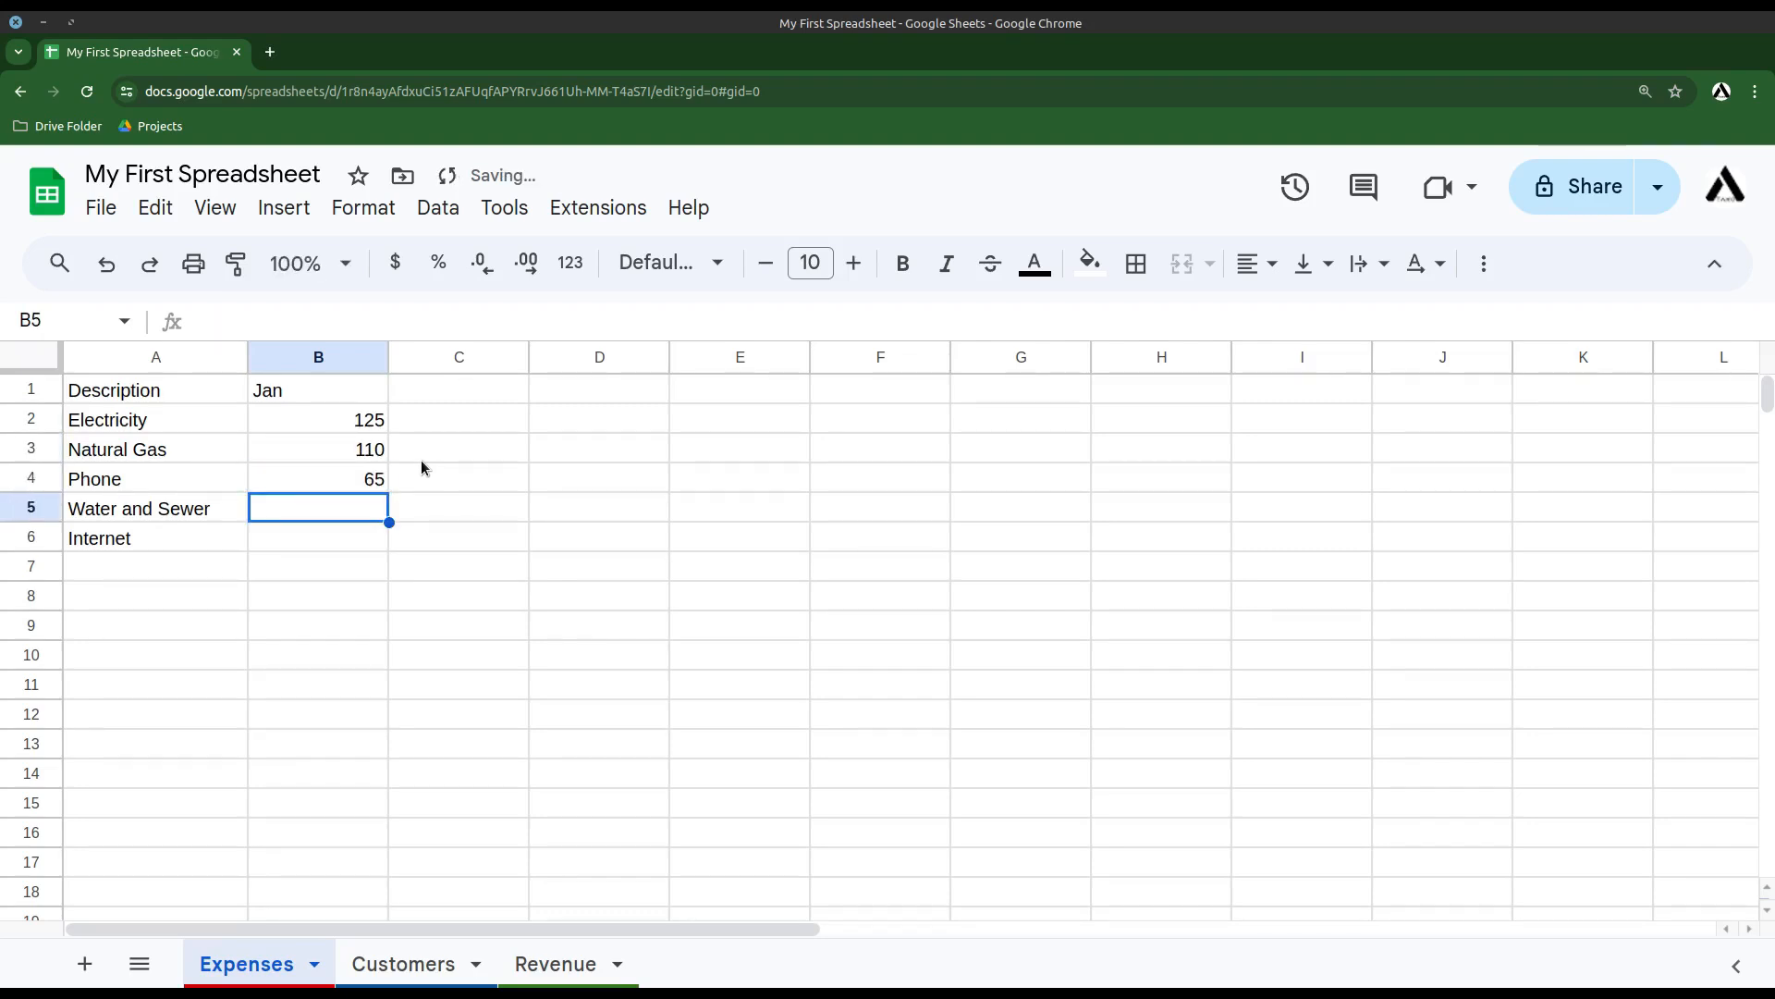
{"action": "type", "text": "95"}
{"action": "key", "text": "Return"}
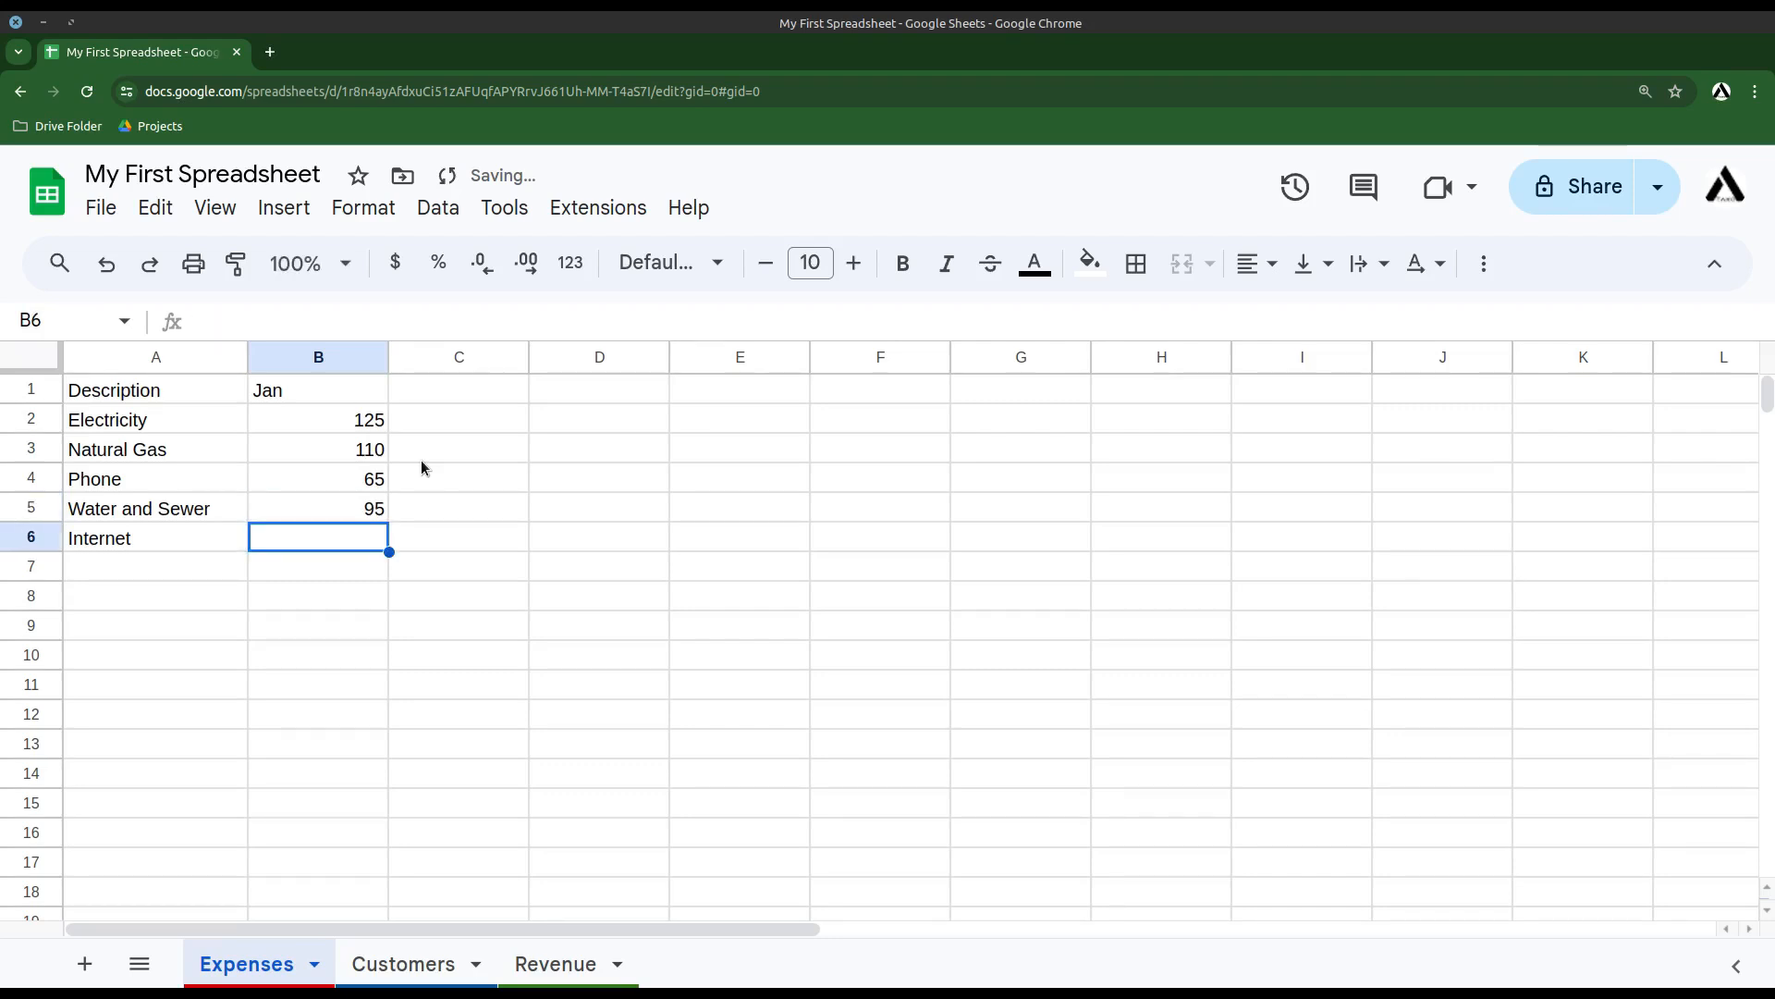
{"action": "type", "text": "75"}
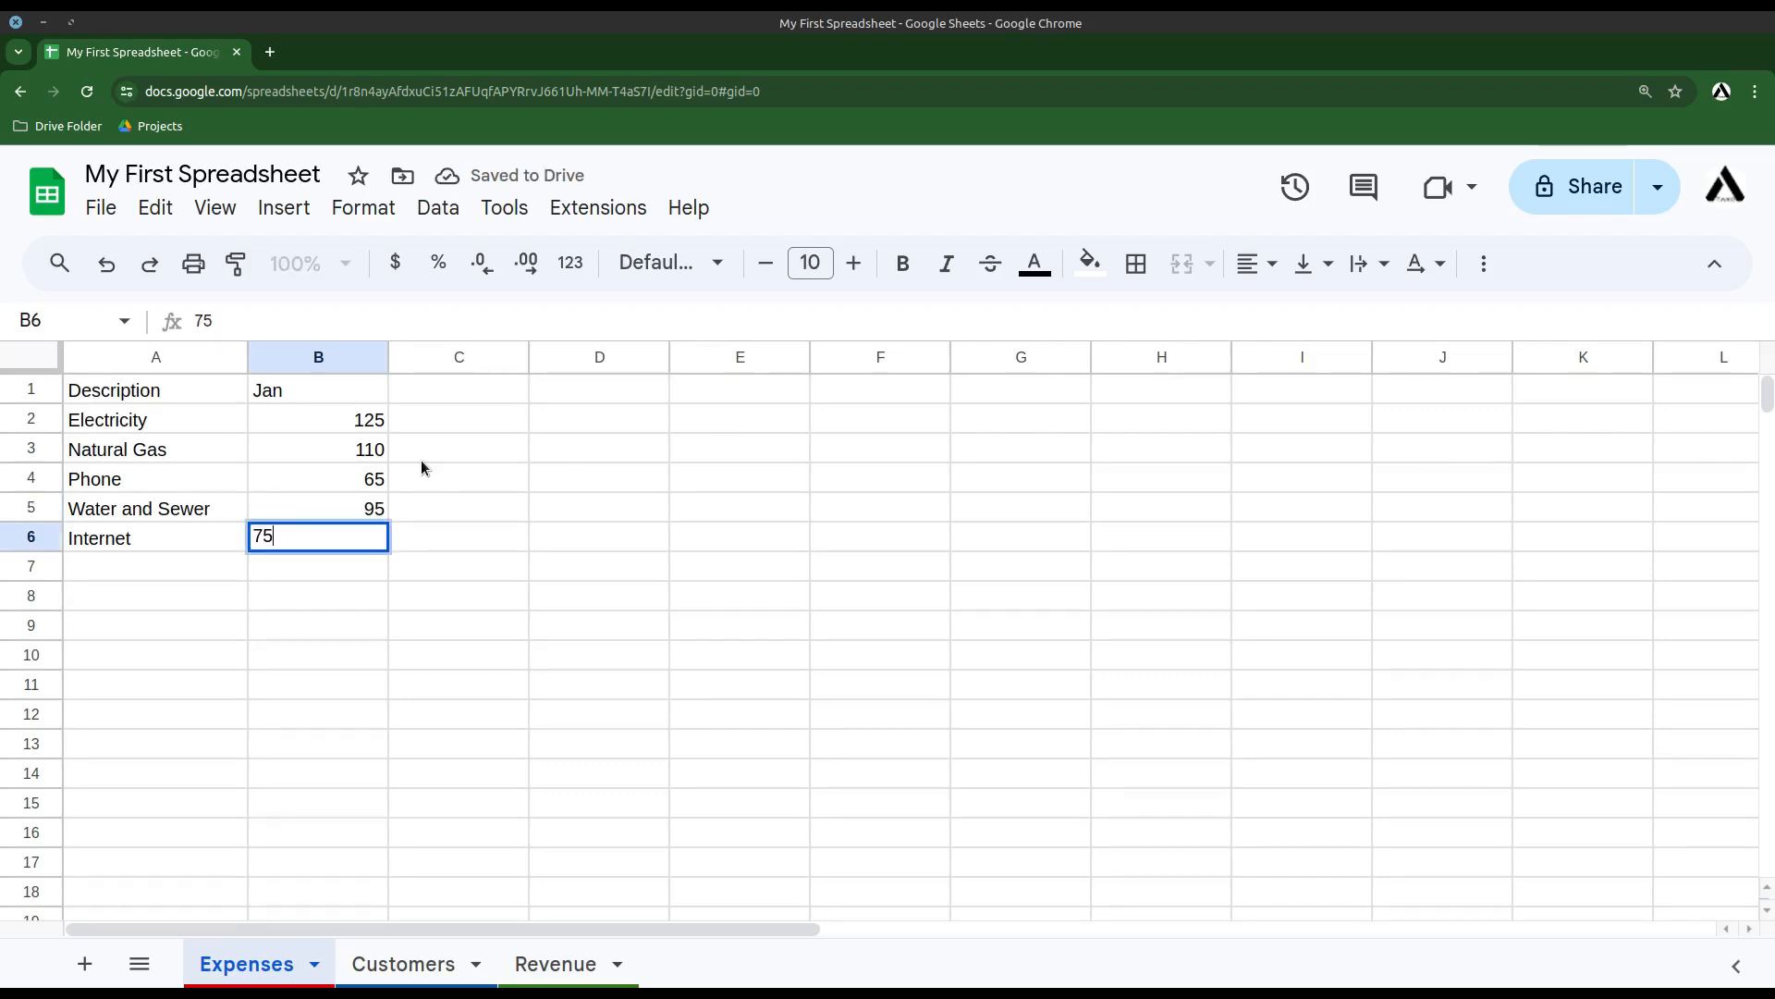
{"action": "key", "text": "Return"}
{"action": "left_click", "coordinate": [419, 458]}
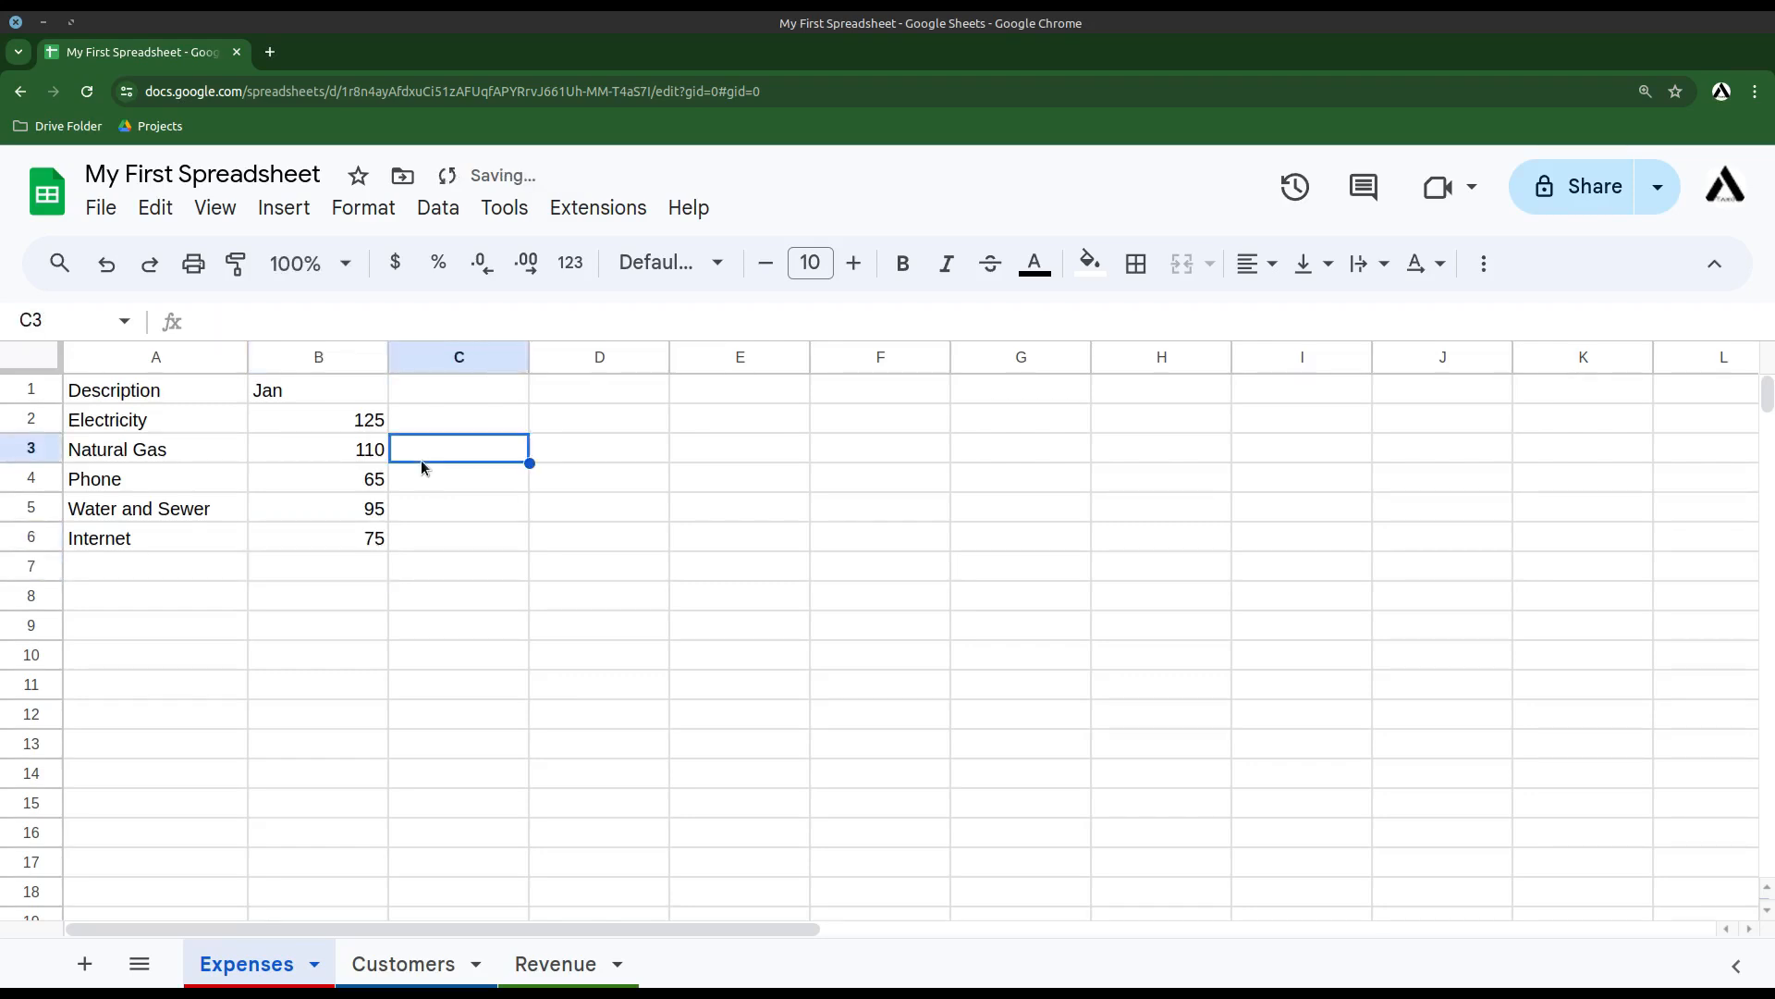
- Extend the month headers across row 1 from Jan in B1 to Oct in K1 with autofill
{"action": "left_click", "coordinate": [269, 423]}
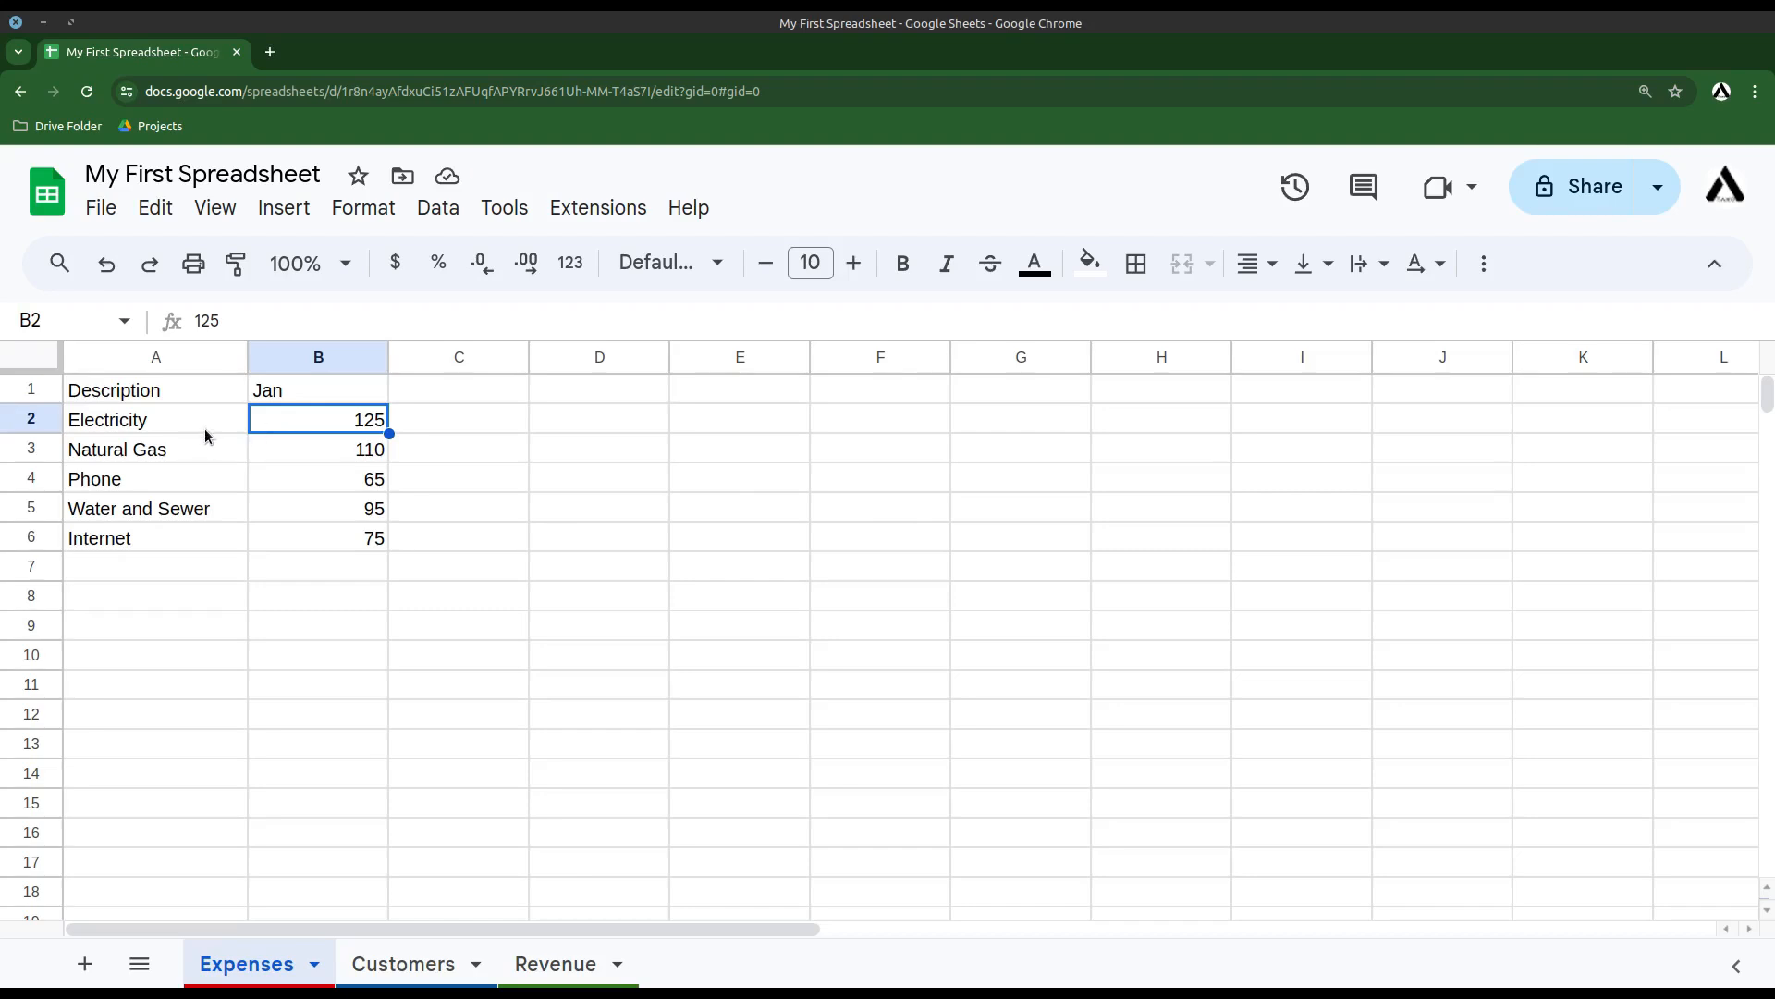
{"action": "left_click", "coordinate": [292, 397]}
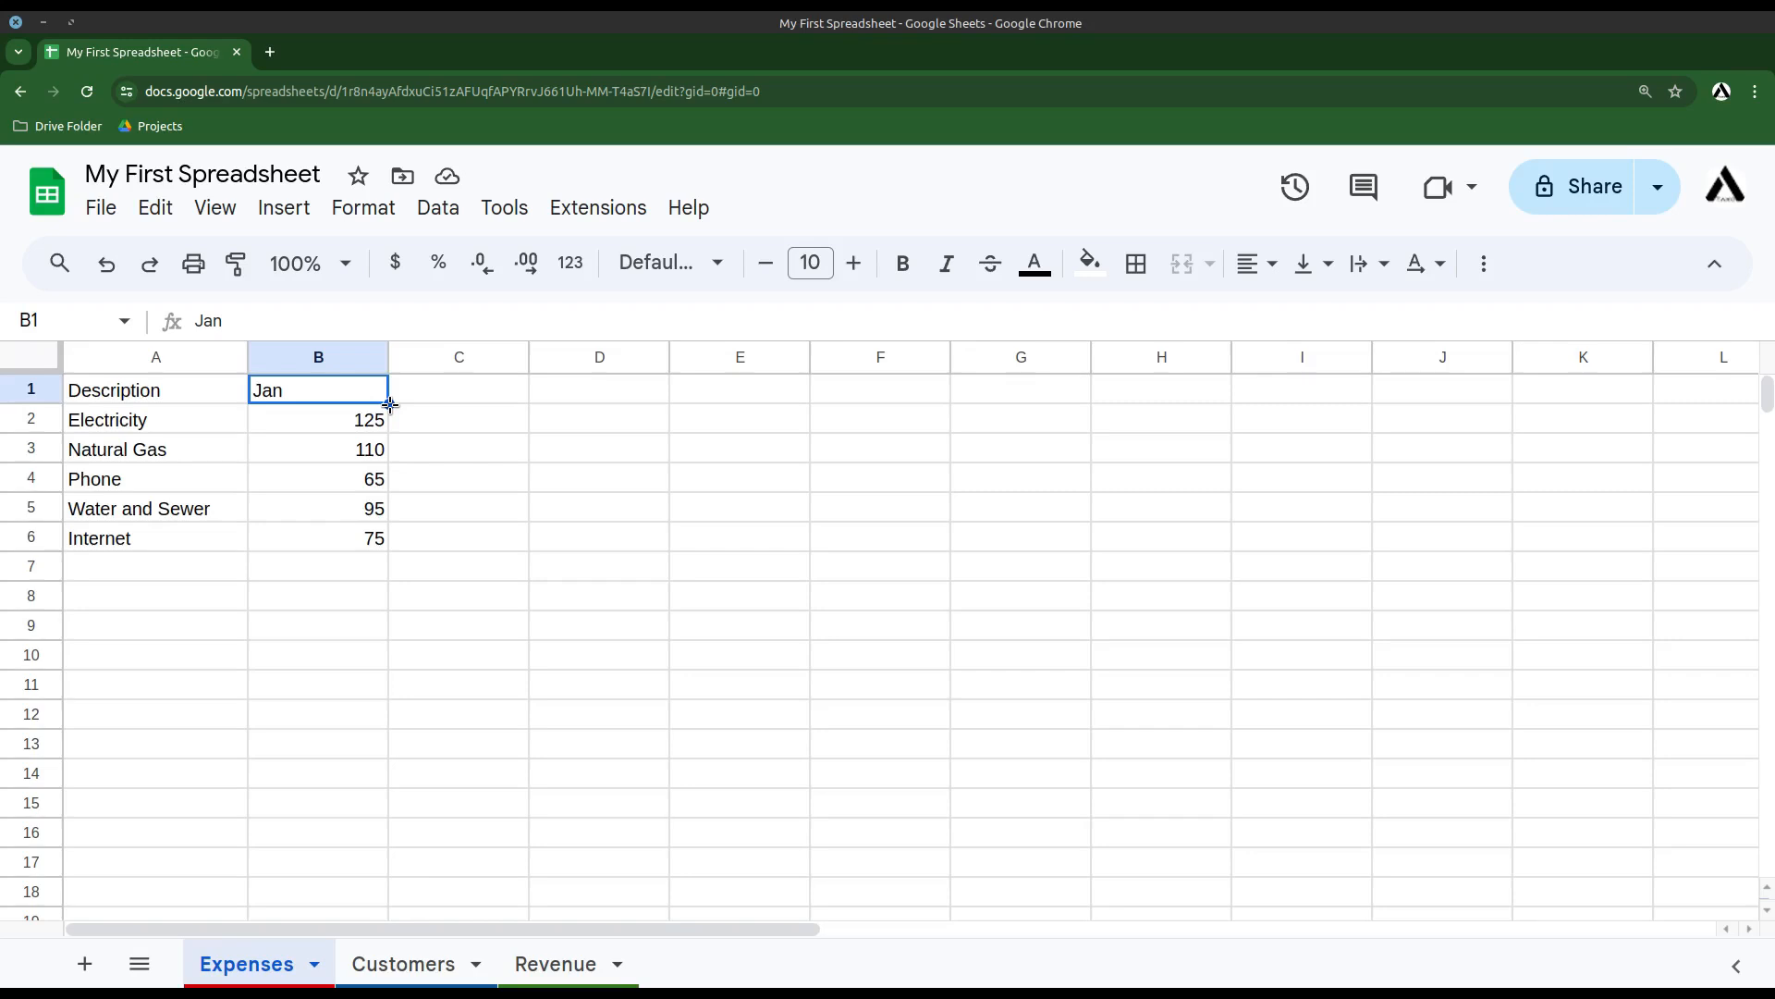
{"action": "left_click_drag", "start_coordinate": [390, 404], "coordinate": [1552, 397]}
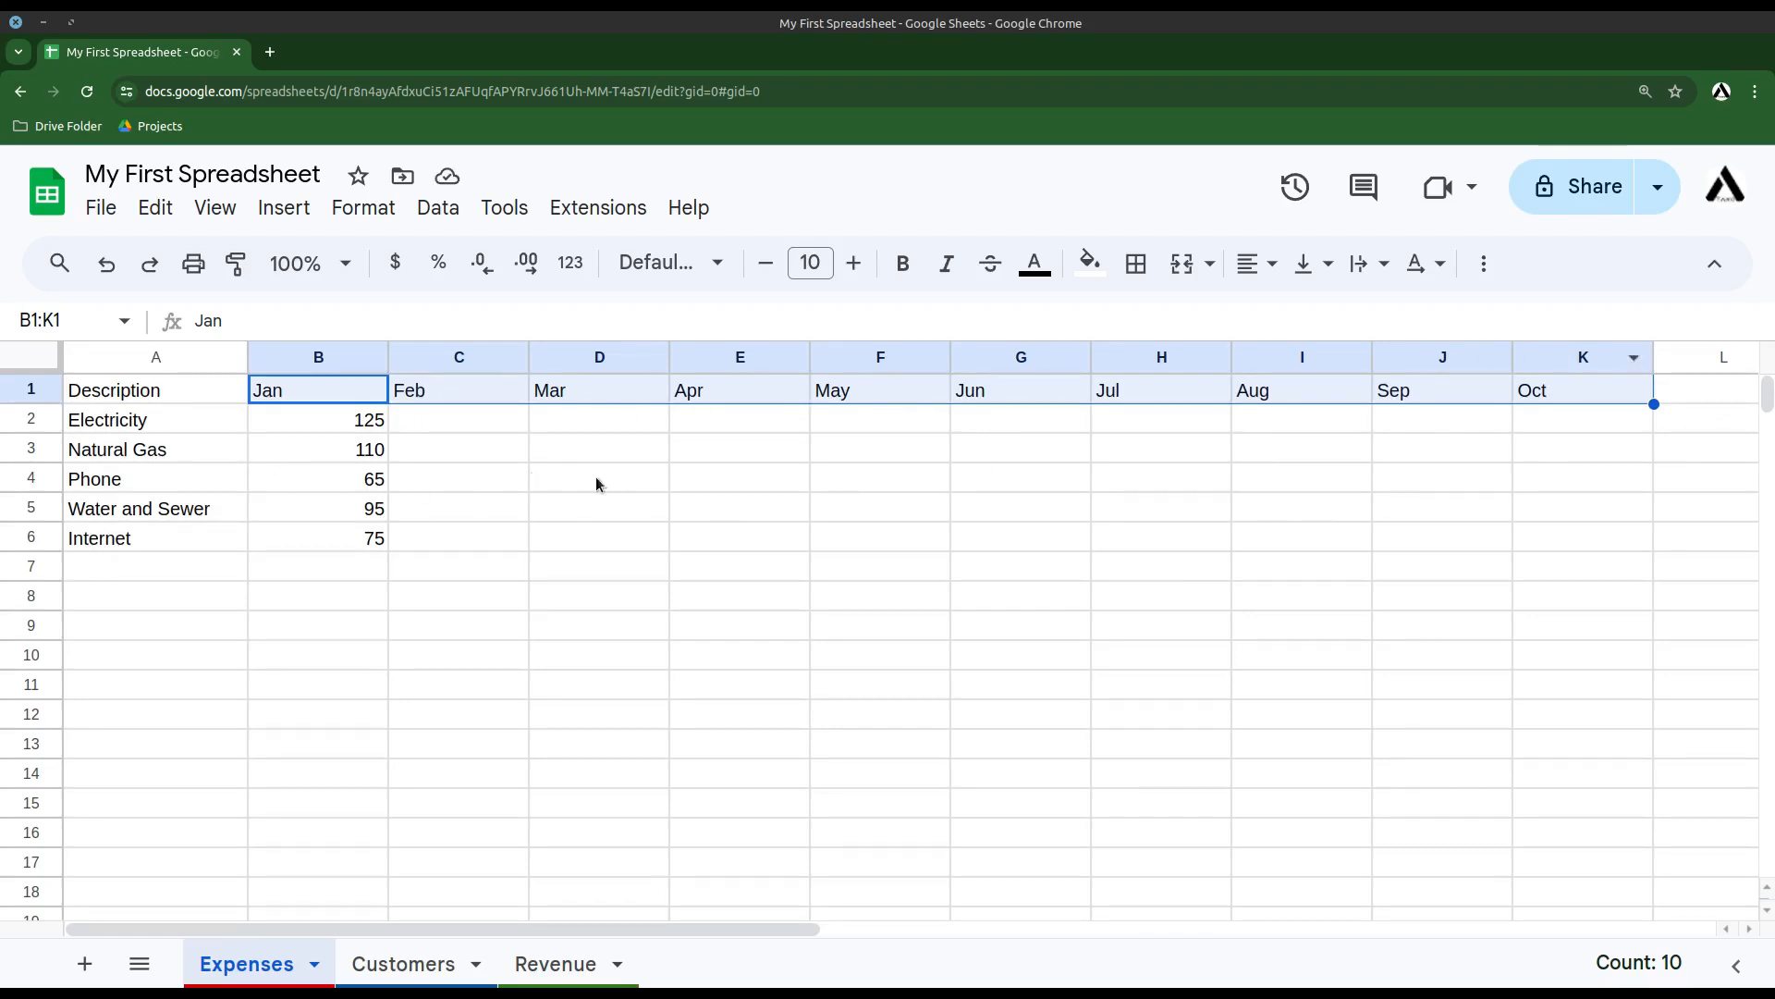
{"action": "left_click", "coordinate": [89, 631]}
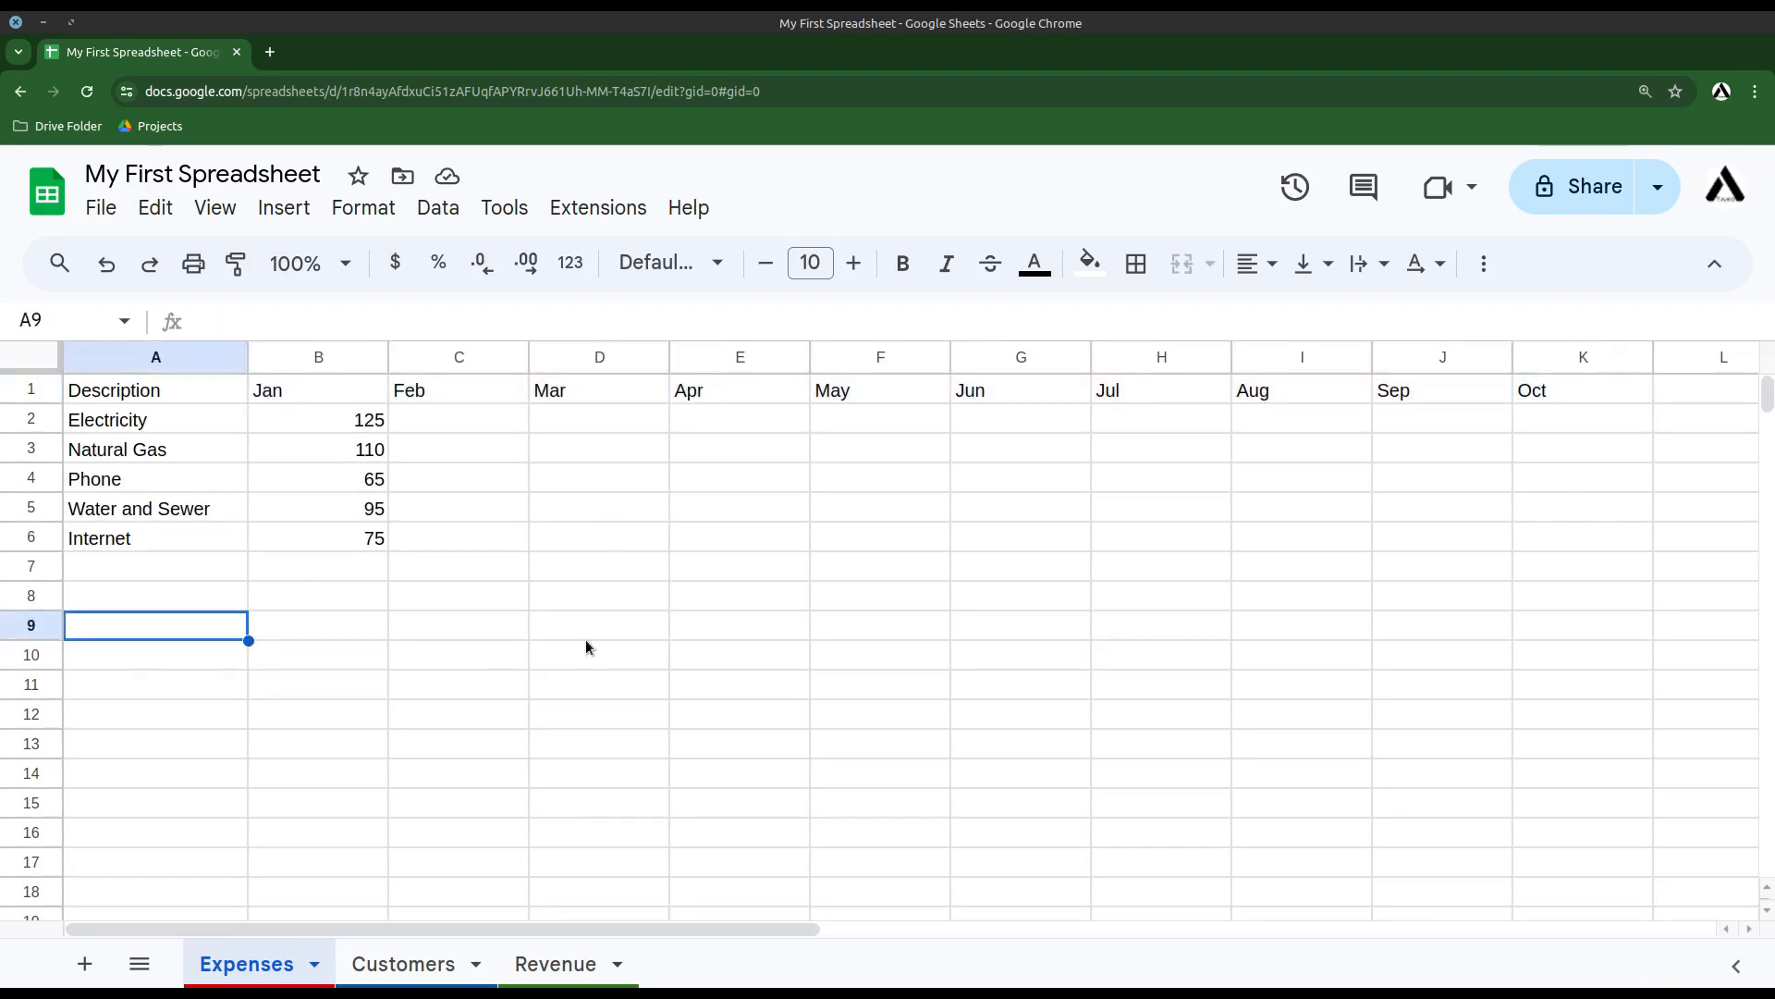
- Enter jan in D7 and autofill the abbreviated lowercase months down through D16
{"action": "left_click", "coordinate": [641, 580]}
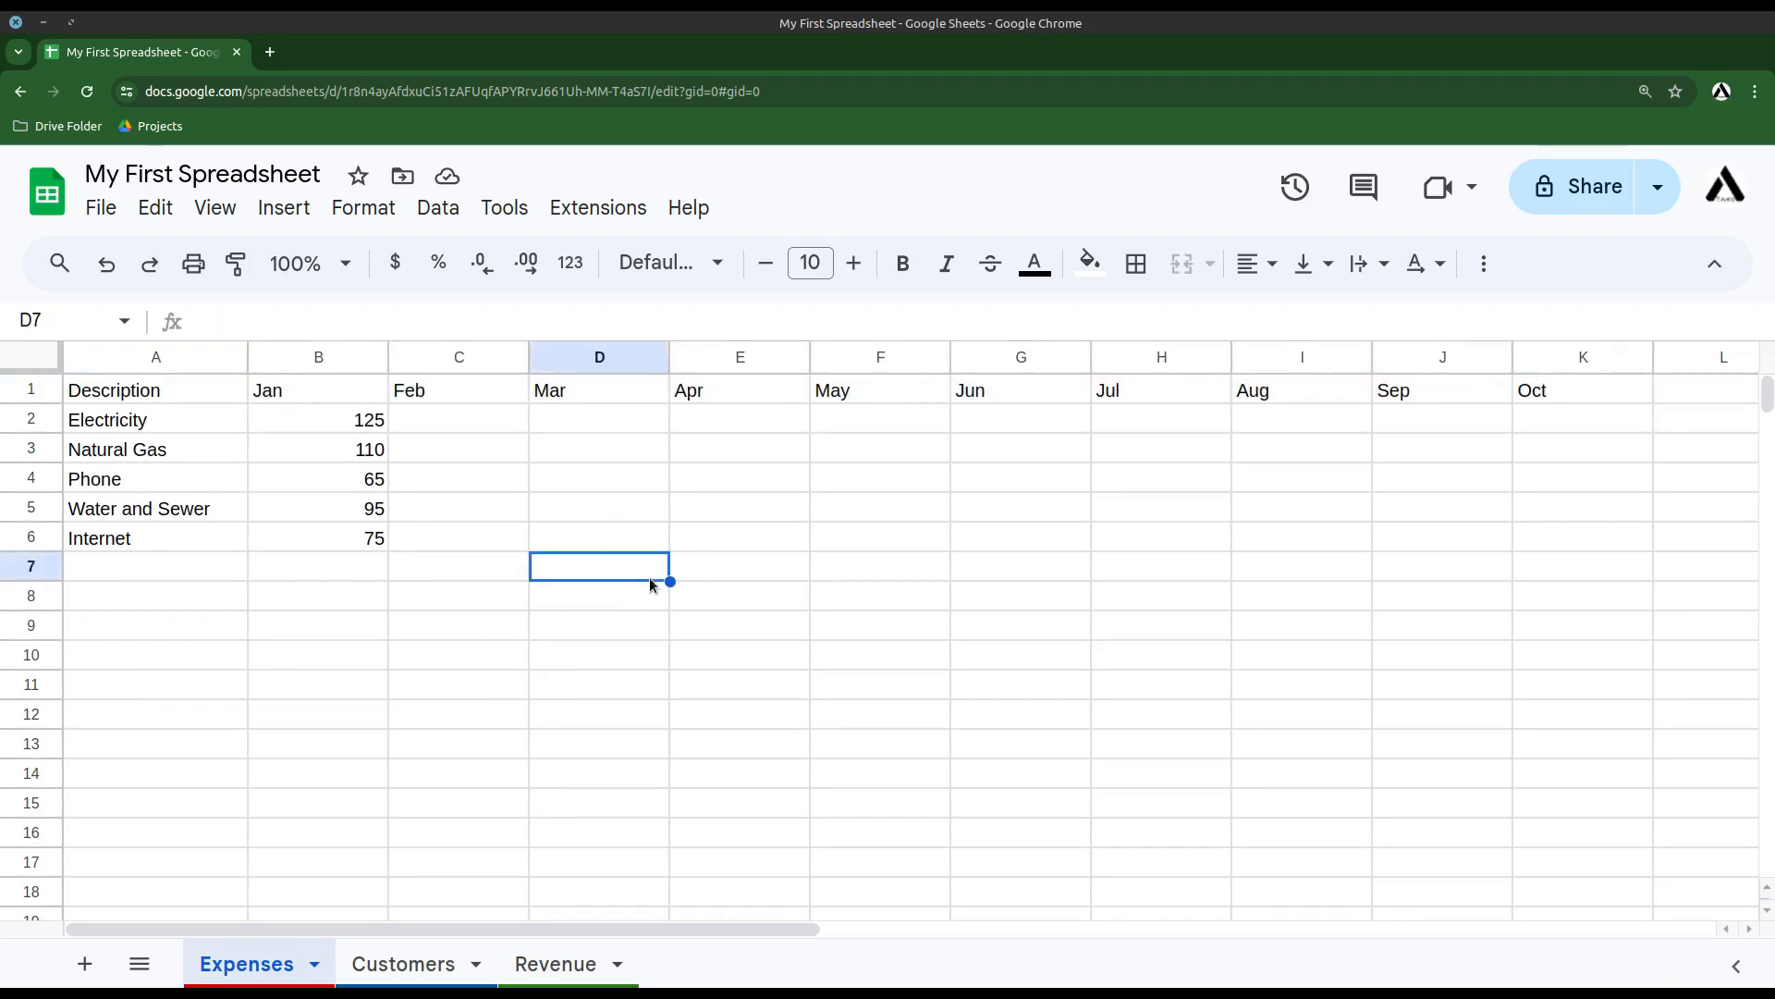
{"action": "type", "text": "jna"}
{"action": "key", "text": "BackSpace"}
{"action": "key", "text": "BackSpace"}
{"action": "type", "text": "an"}
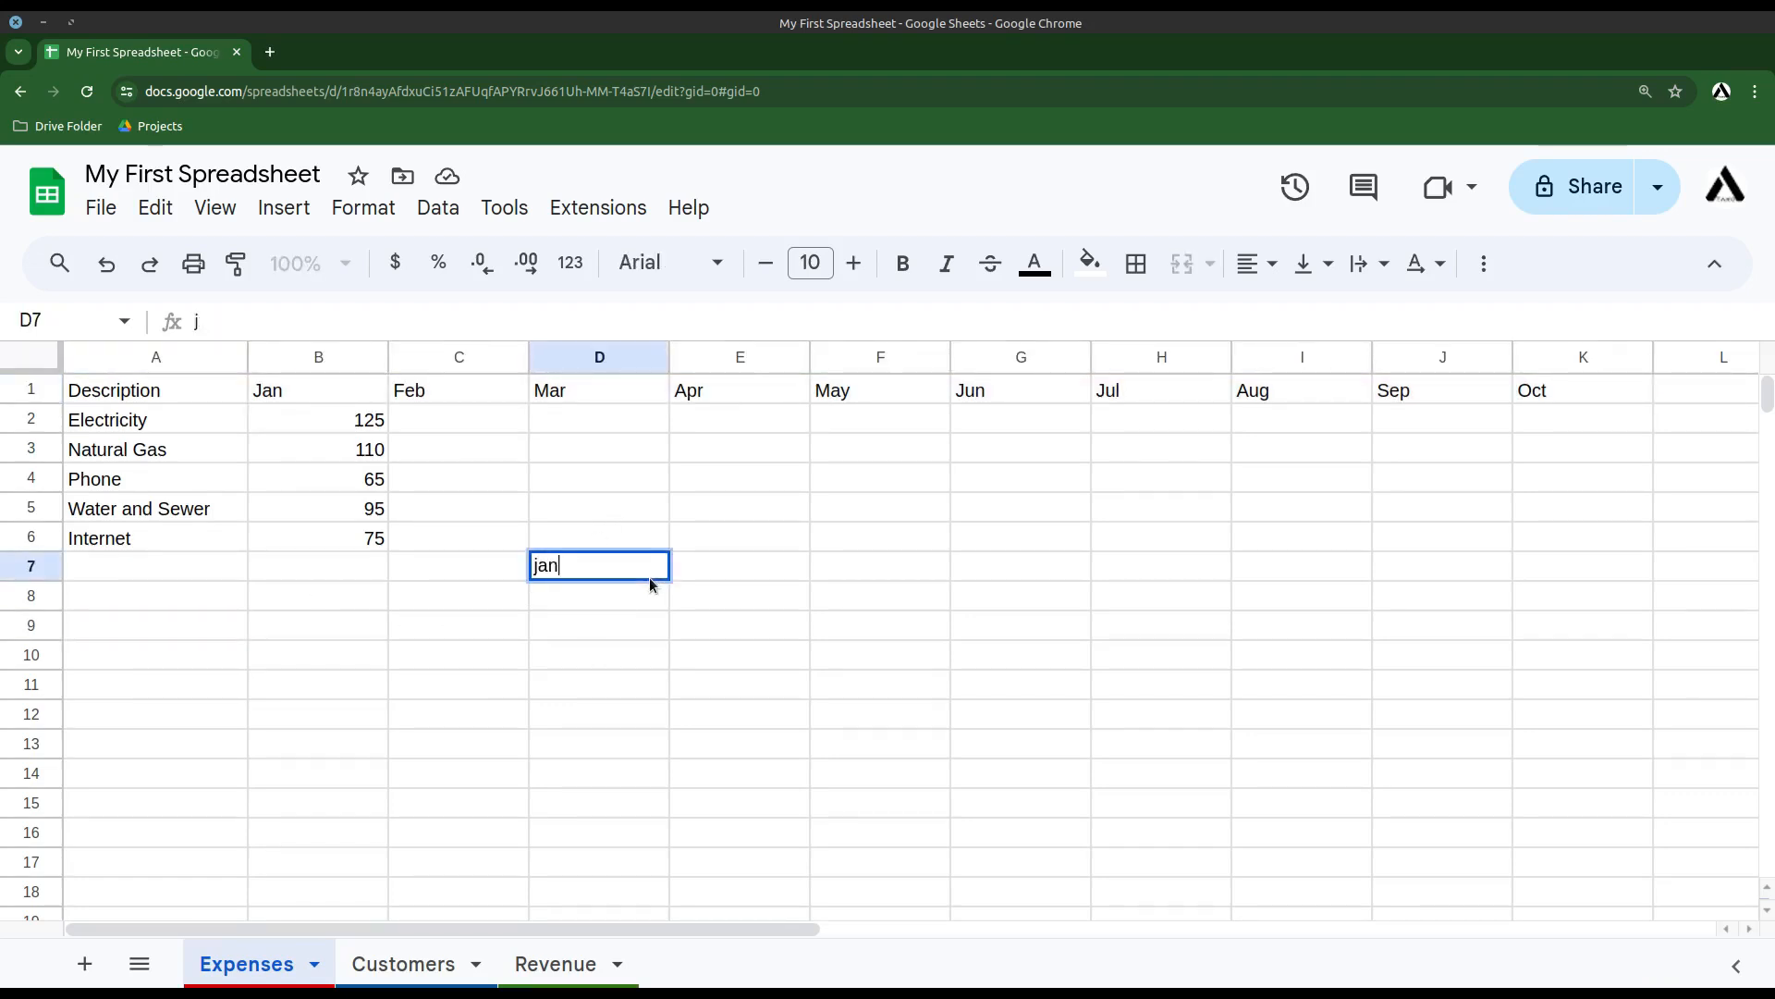
{"action": "key", "text": "Return"}
{"action": "left_click", "coordinate": [653, 578]}
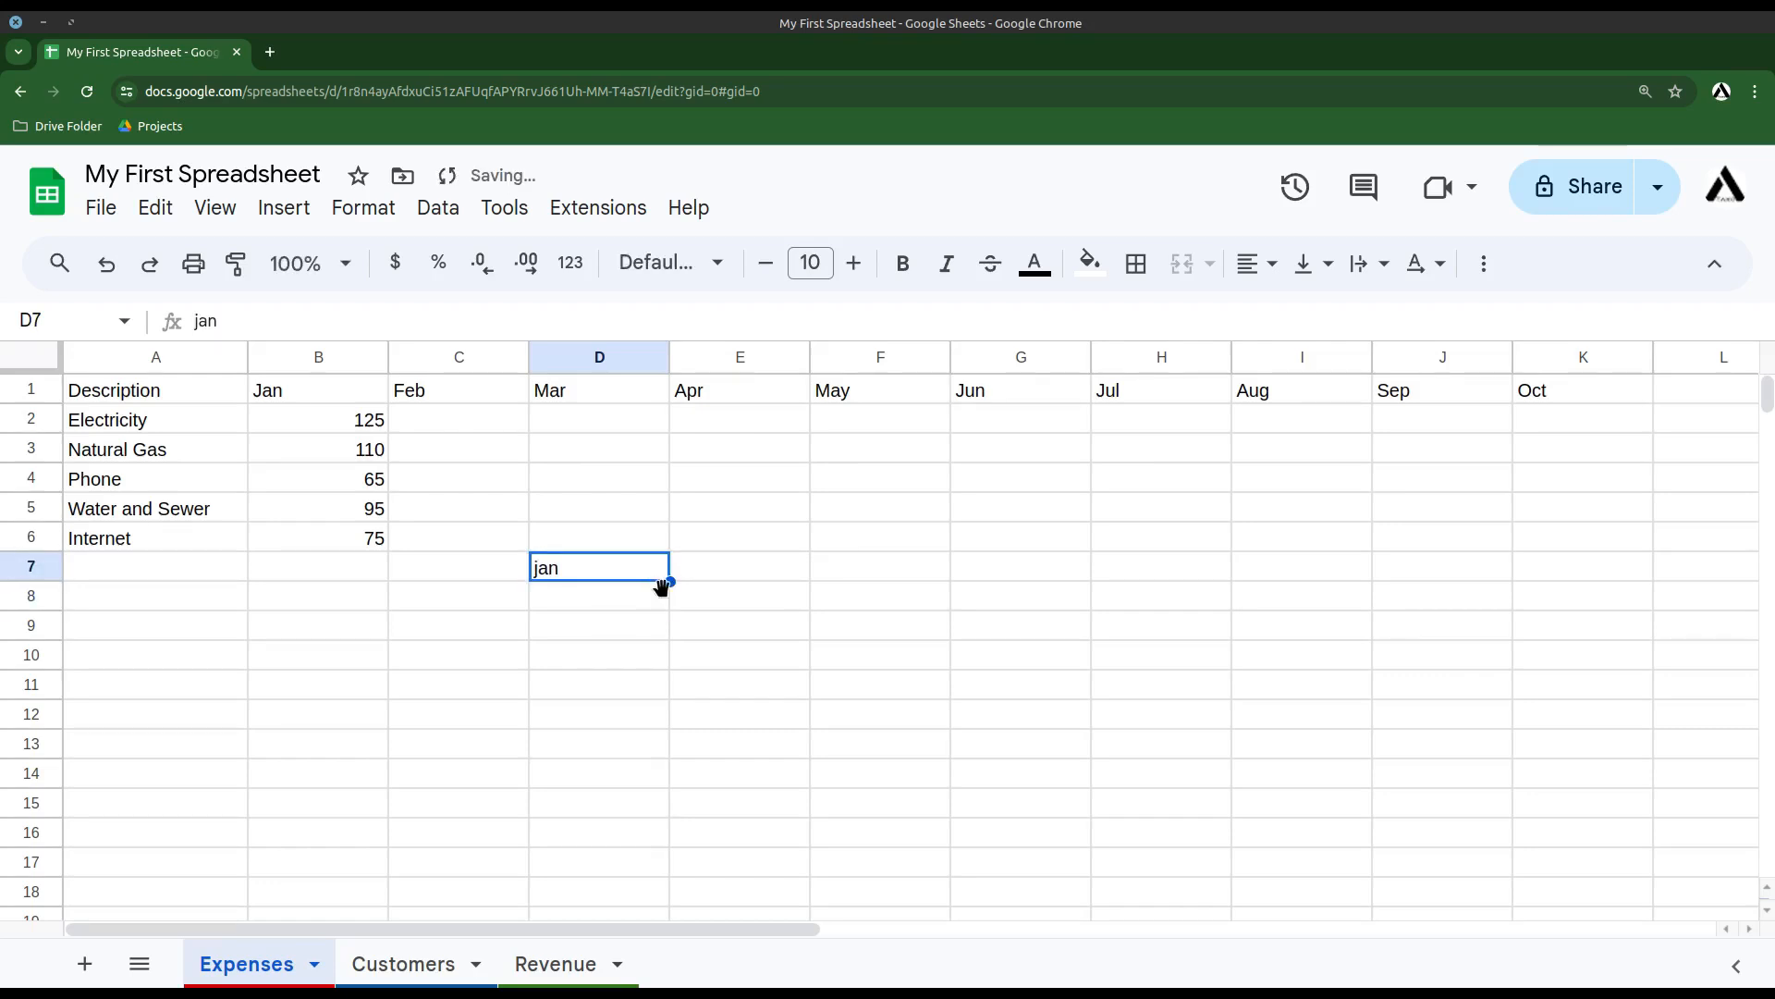
{"action": "left_click_drag", "start_coordinate": [669, 581], "coordinate": [682, 848]}
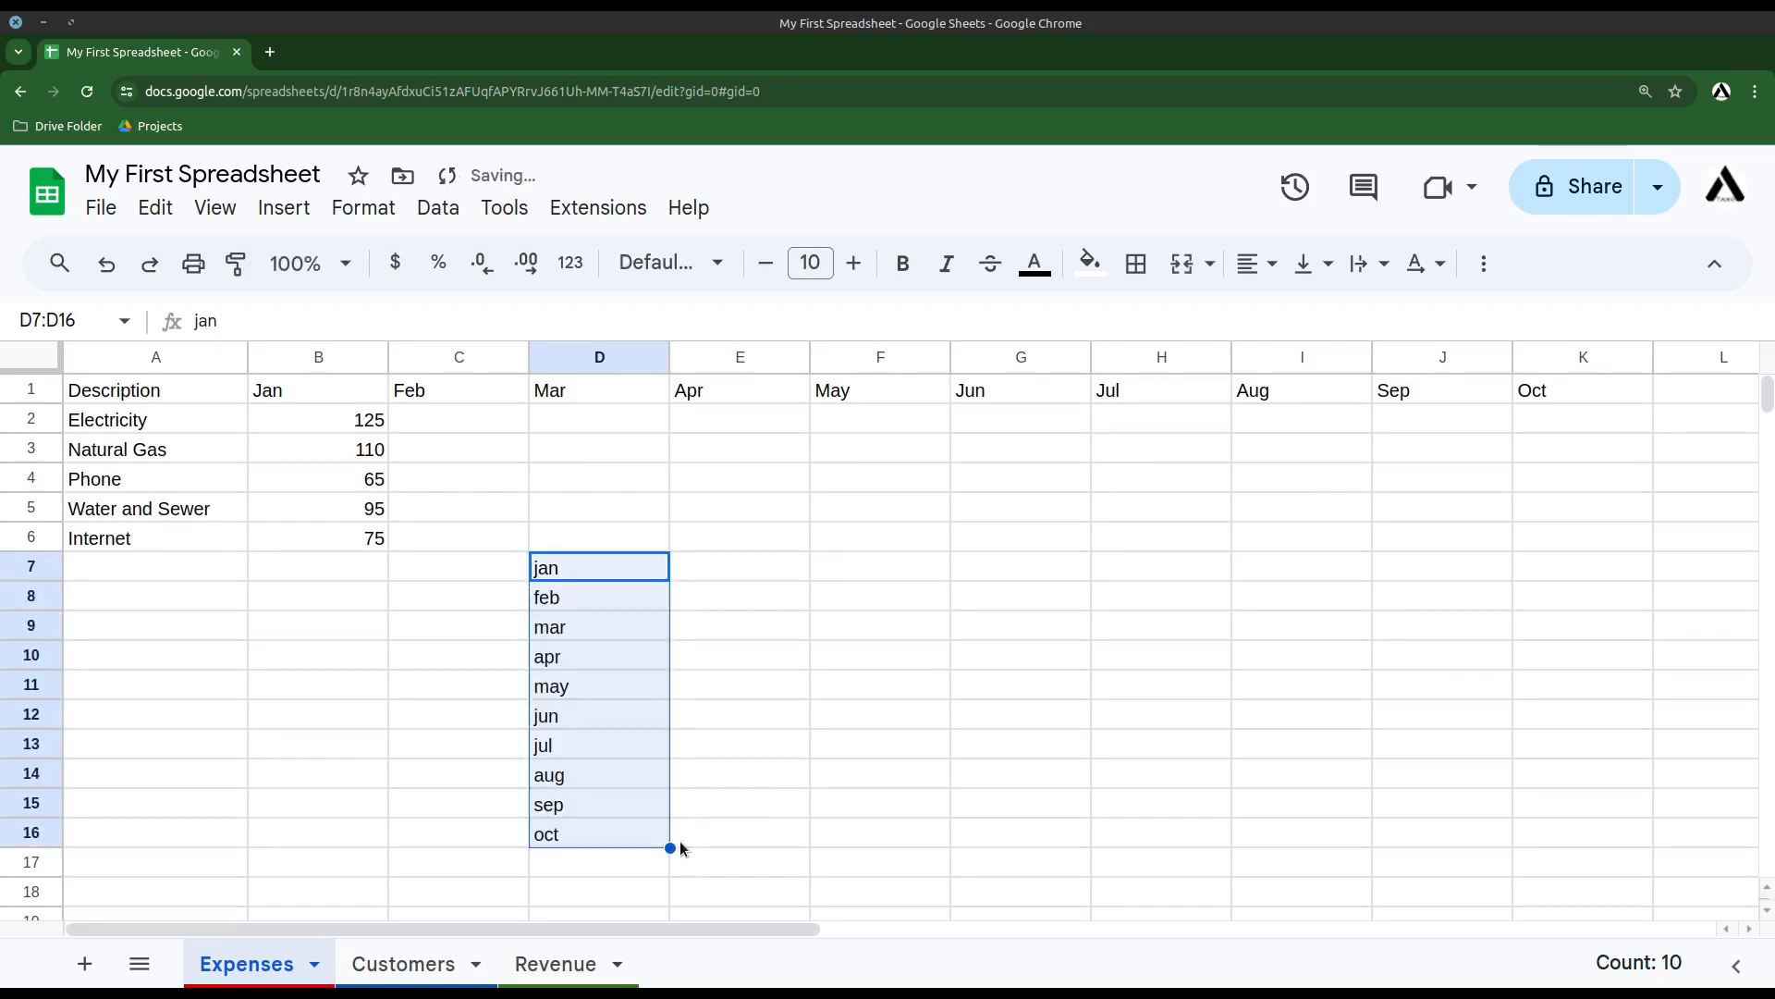
{"action": "left_click", "coordinate": [764, 725]}
- Replace D7 with January and autofill the full month names down through December in D18
{"action": "left_click", "coordinate": [560, 571]}
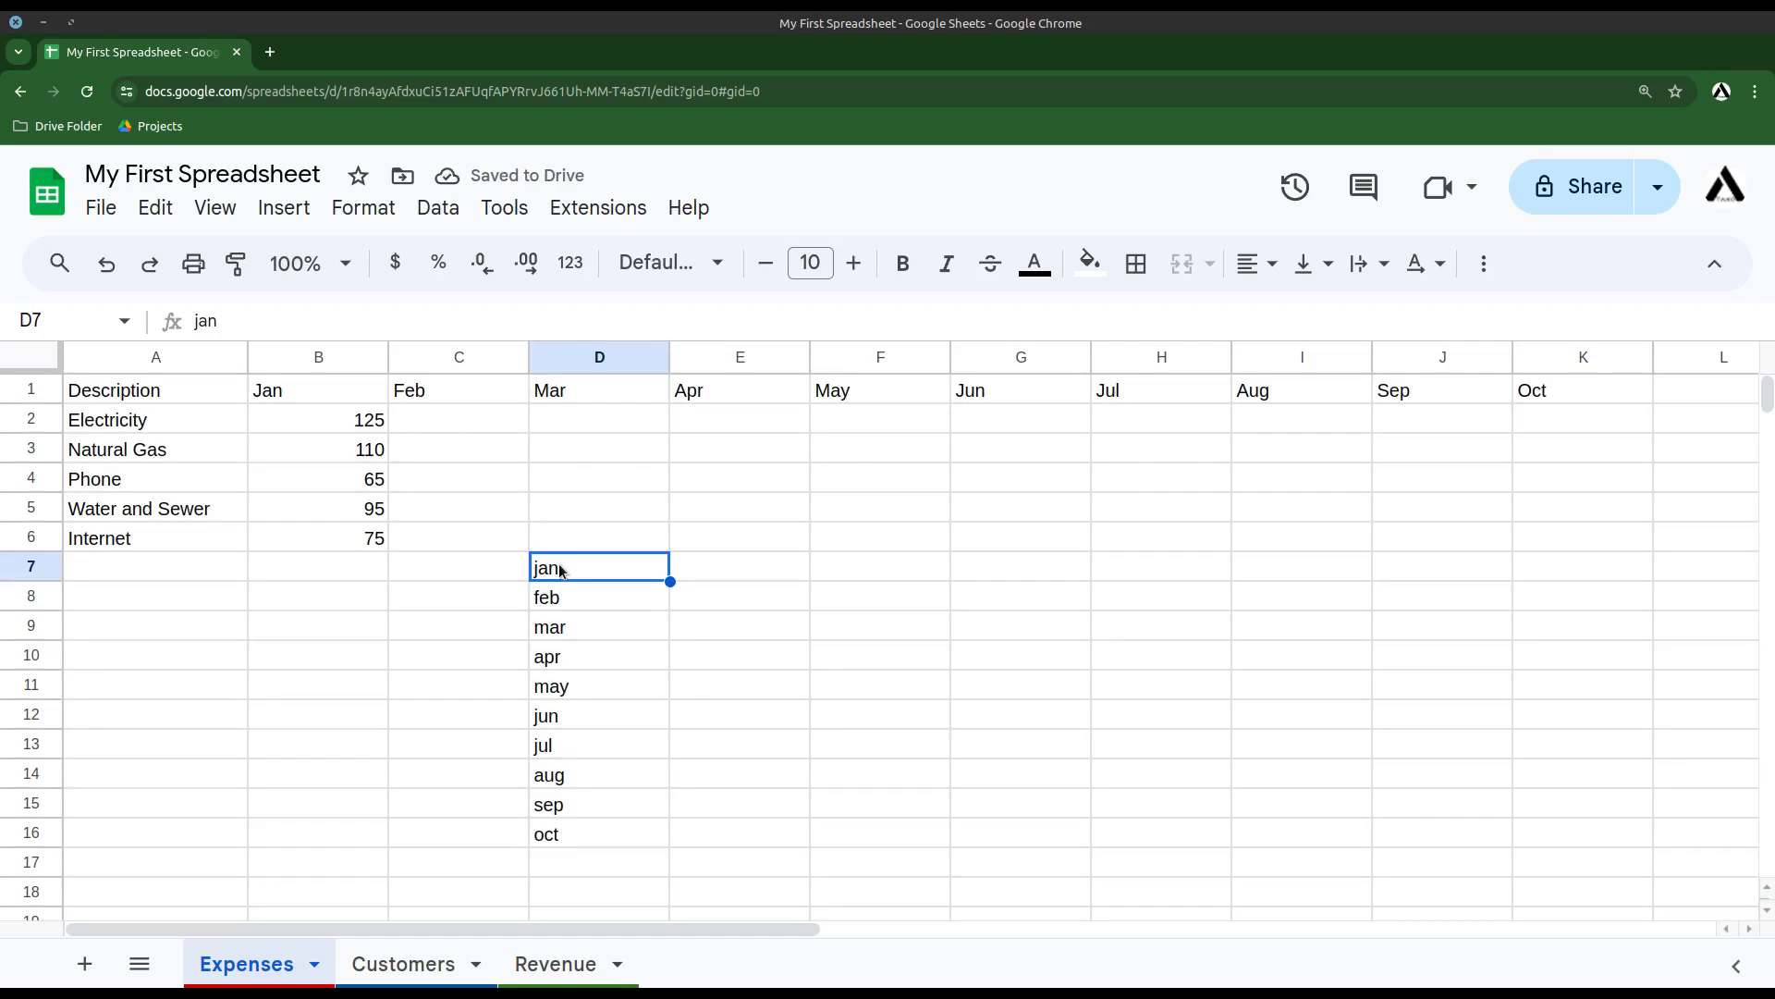
{"action": "left_click", "coordinate": [560, 570]}
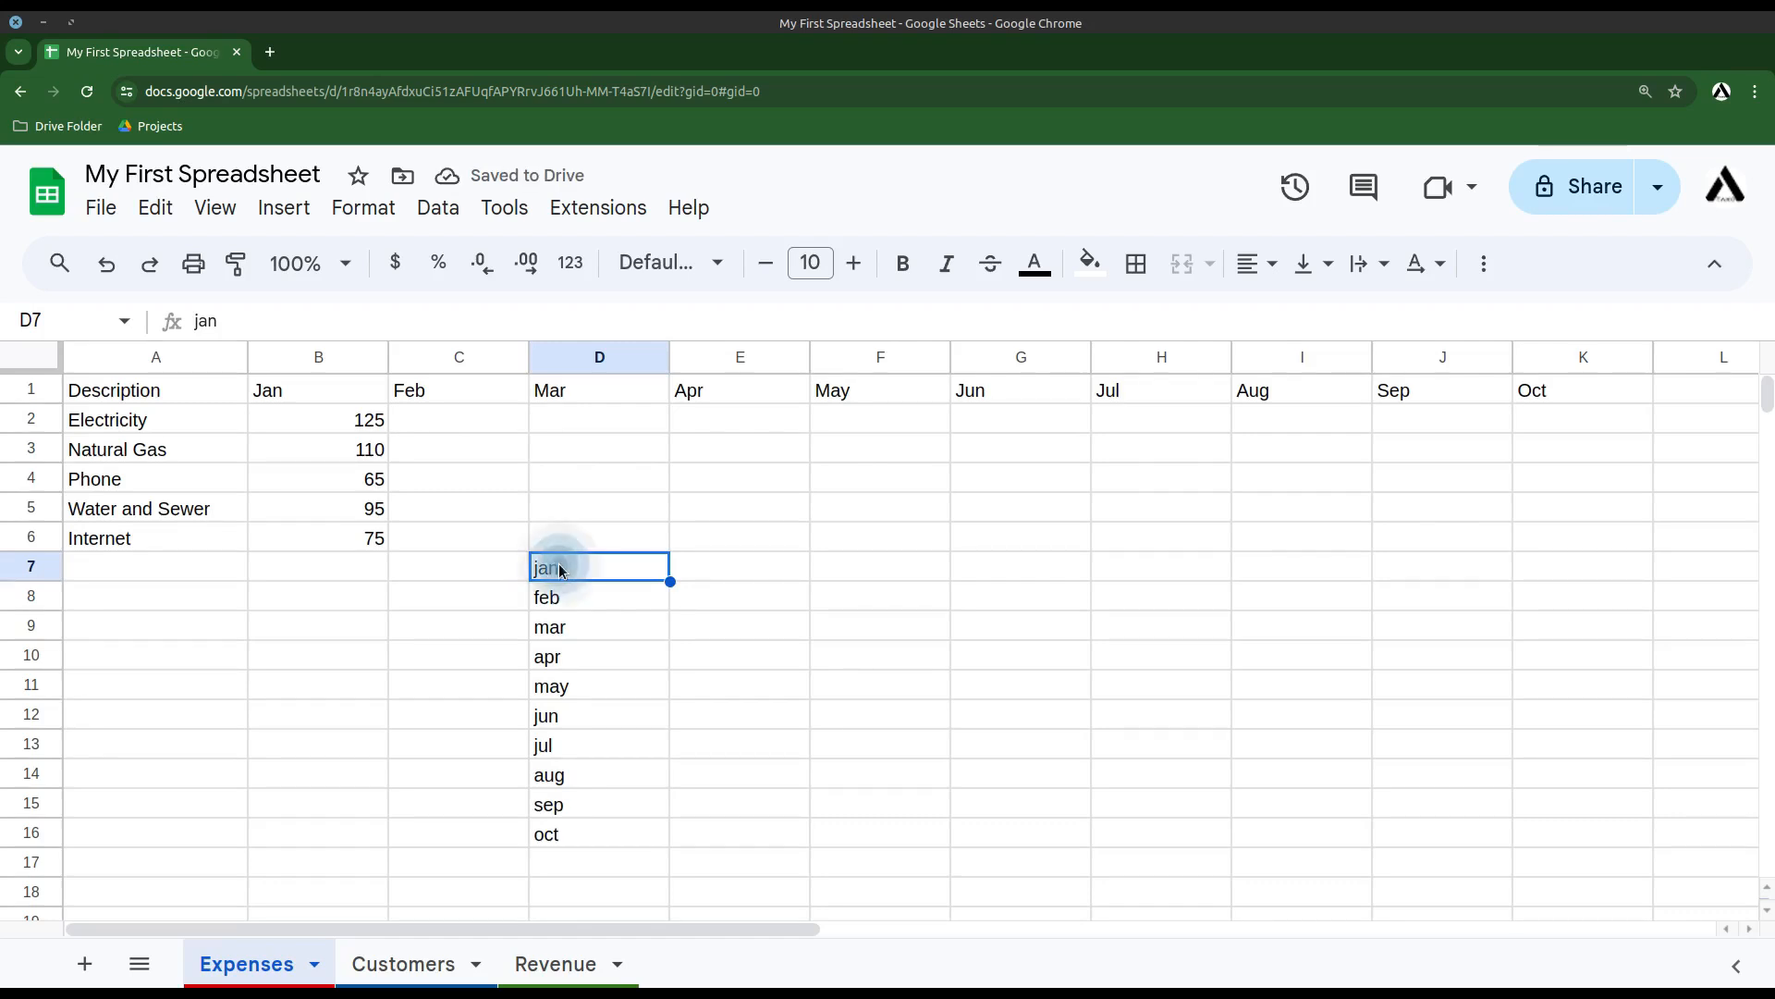
{"action": "type", "text": "January"}
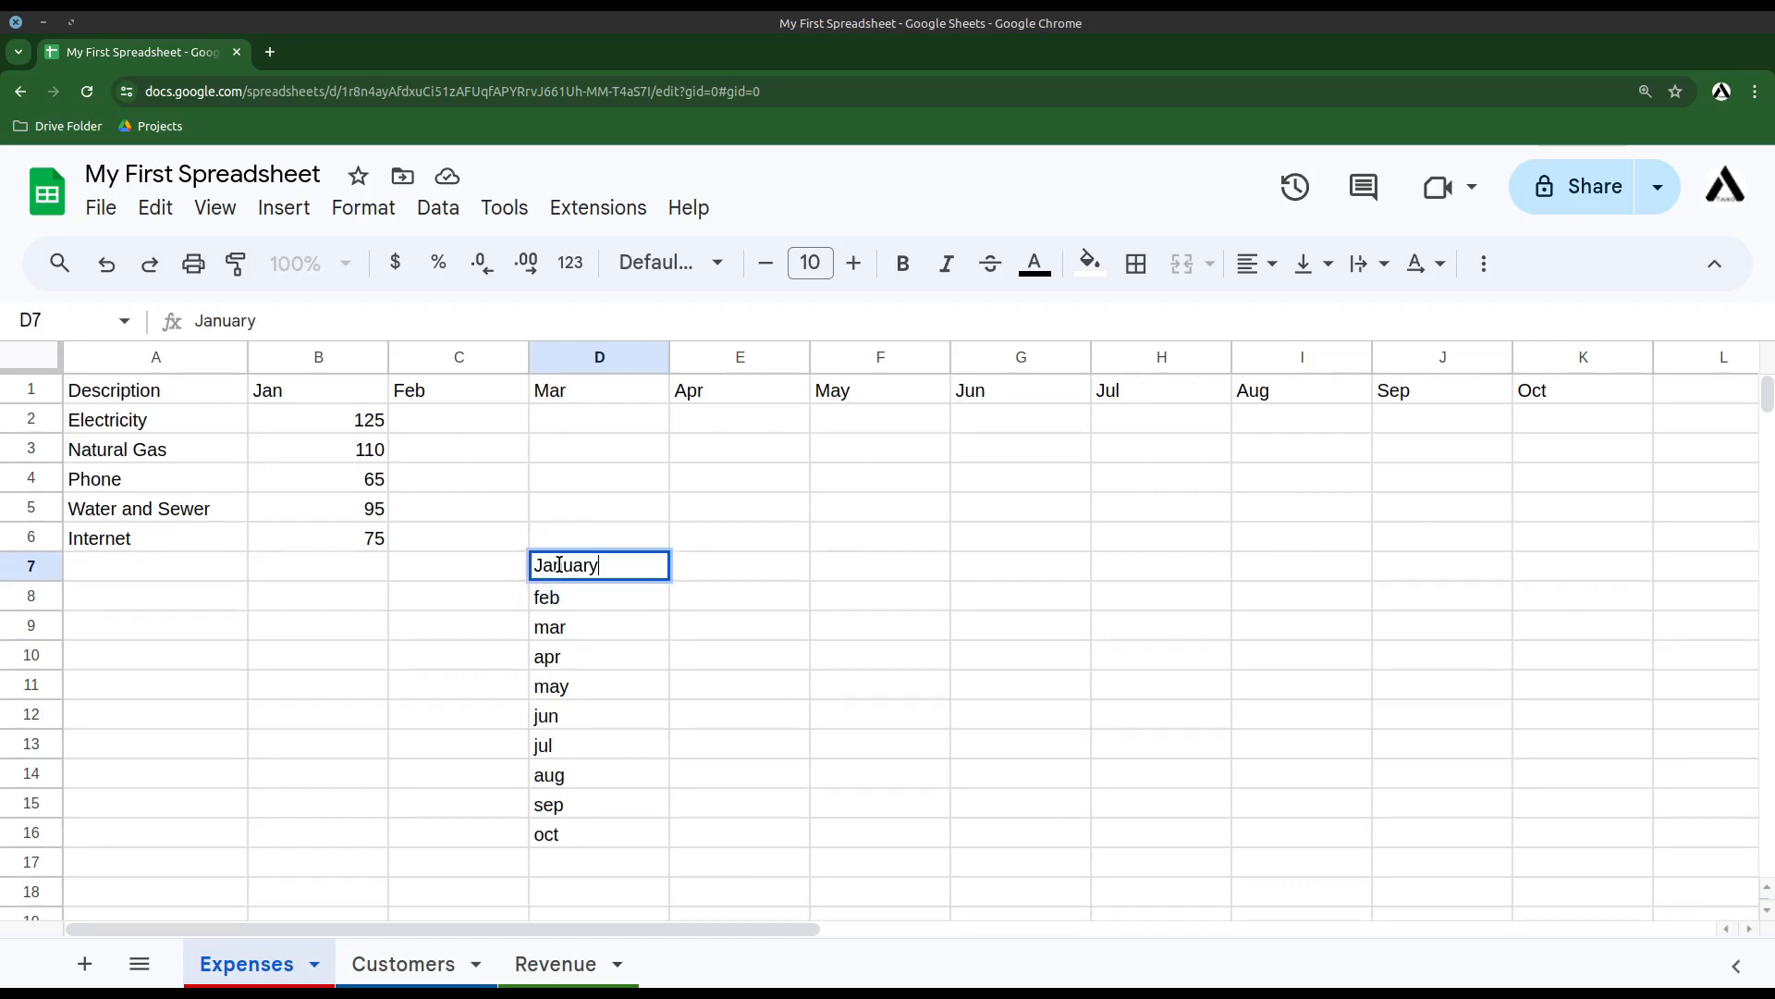
{"action": "key", "text": "Return"}
{"action": "left_click", "coordinate": [560, 571]}
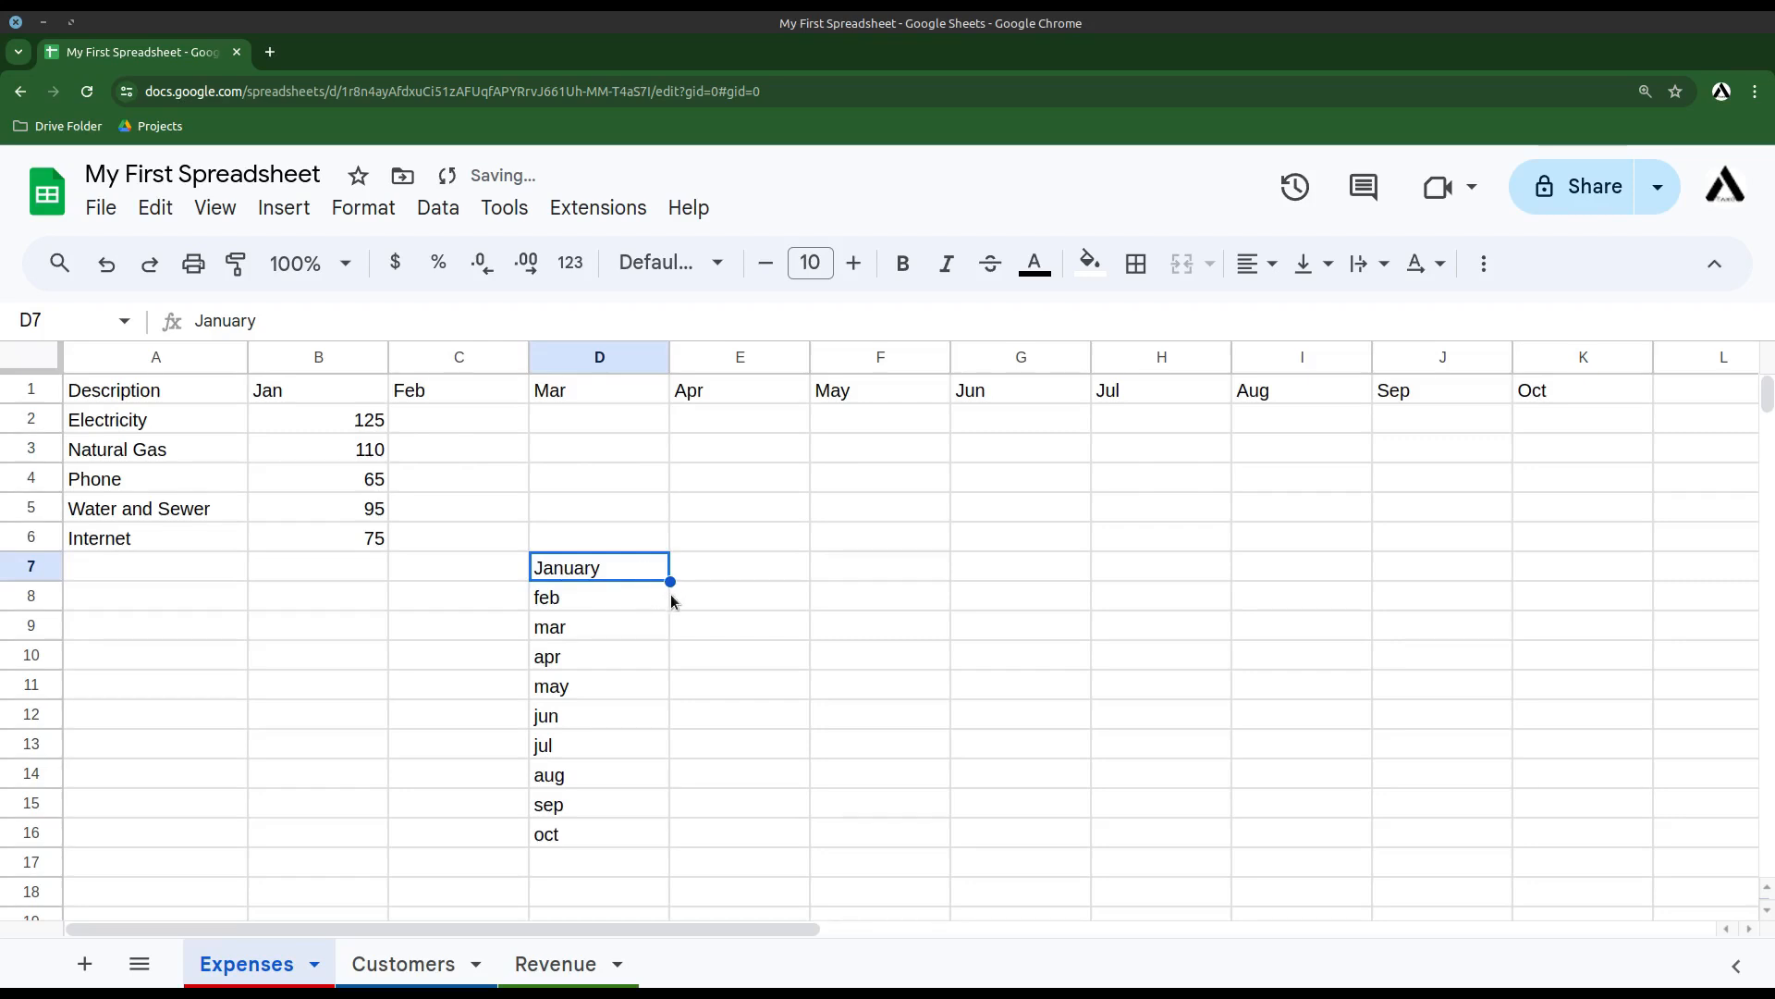
{"action": "left_click_drag", "start_coordinate": [669, 581], "coordinate": [664, 890]}
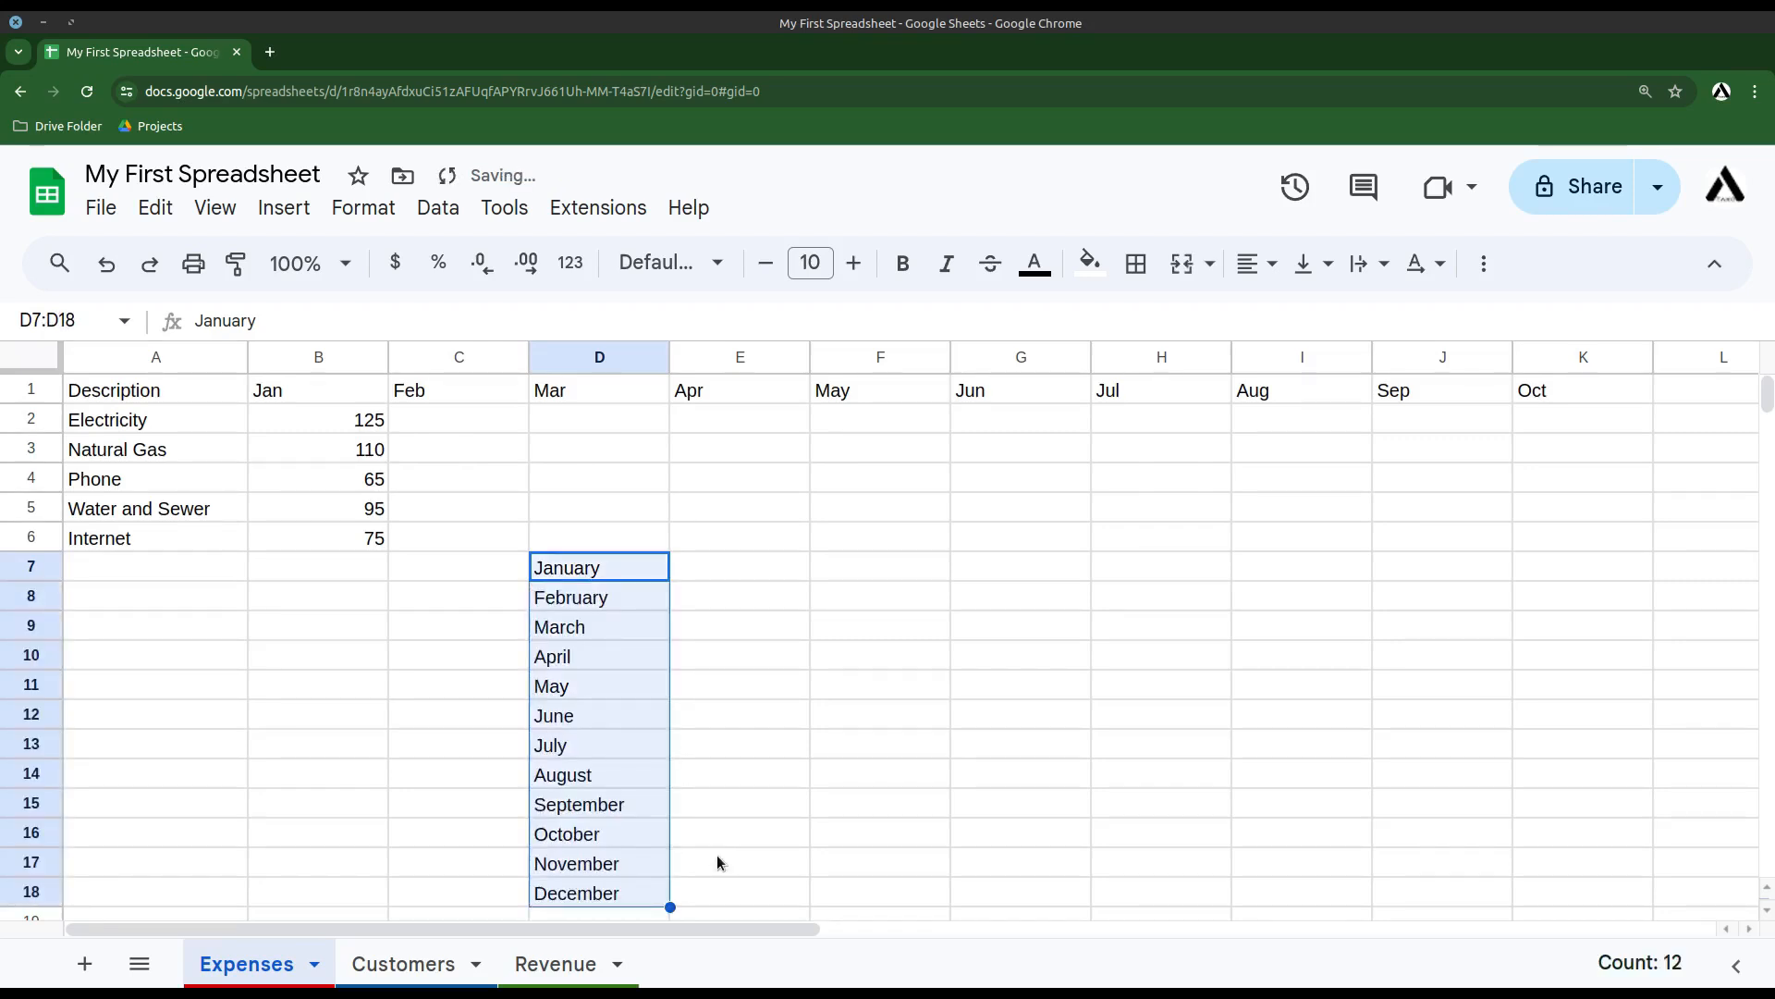
{"action": "left_click", "coordinate": [749, 740]}
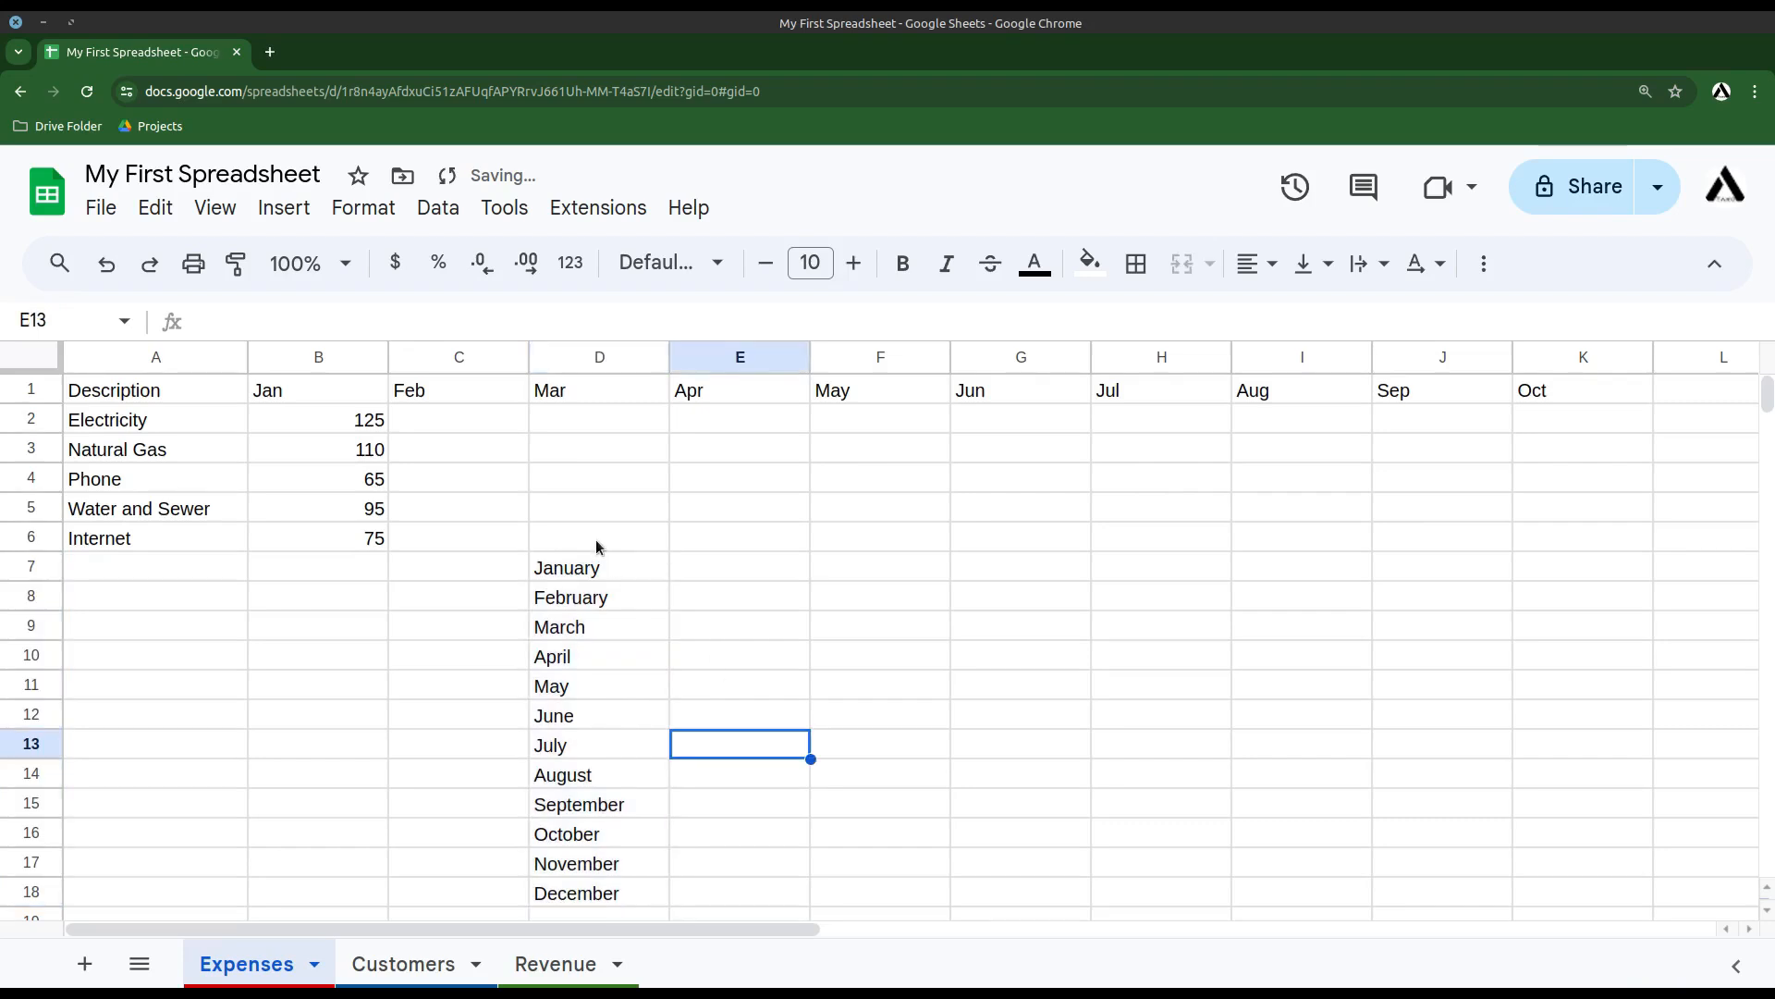
- Enter Mon in E7 and autofill the abbreviated weekdays down through E18
{"action": "left_click", "coordinate": [742, 574]}
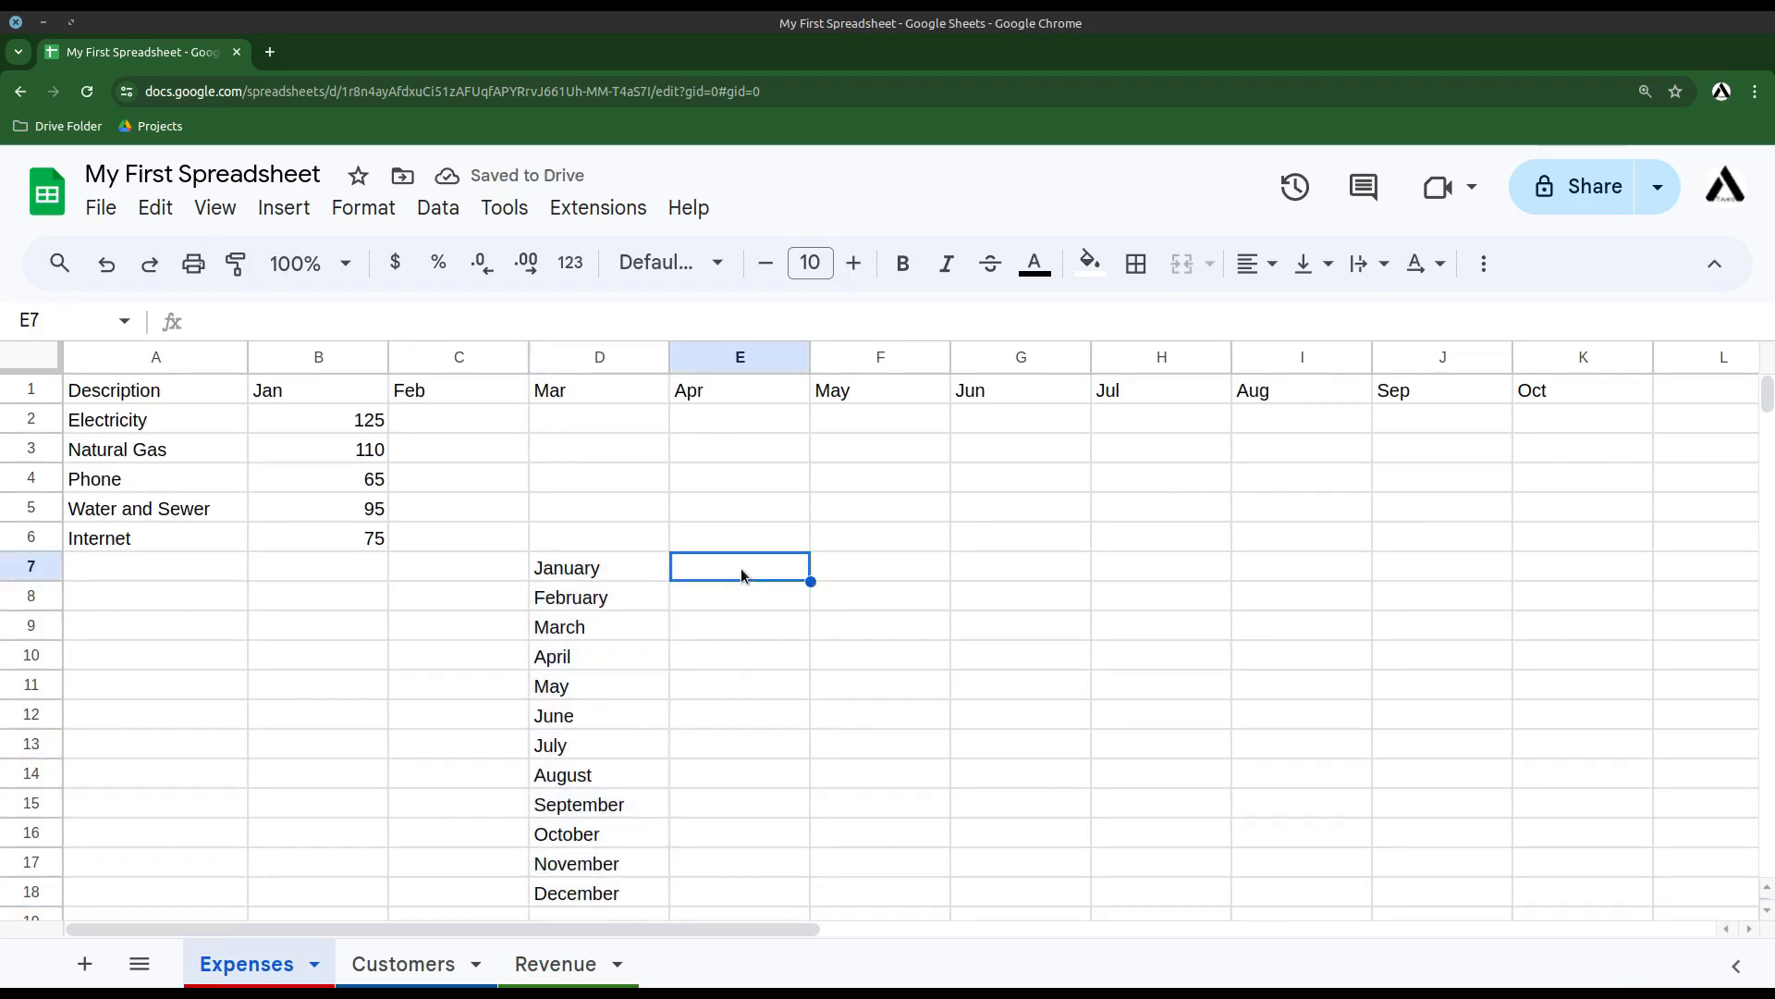
{"action": "type", "text": "Mon"}
{"action": "key", "text": "Return"}
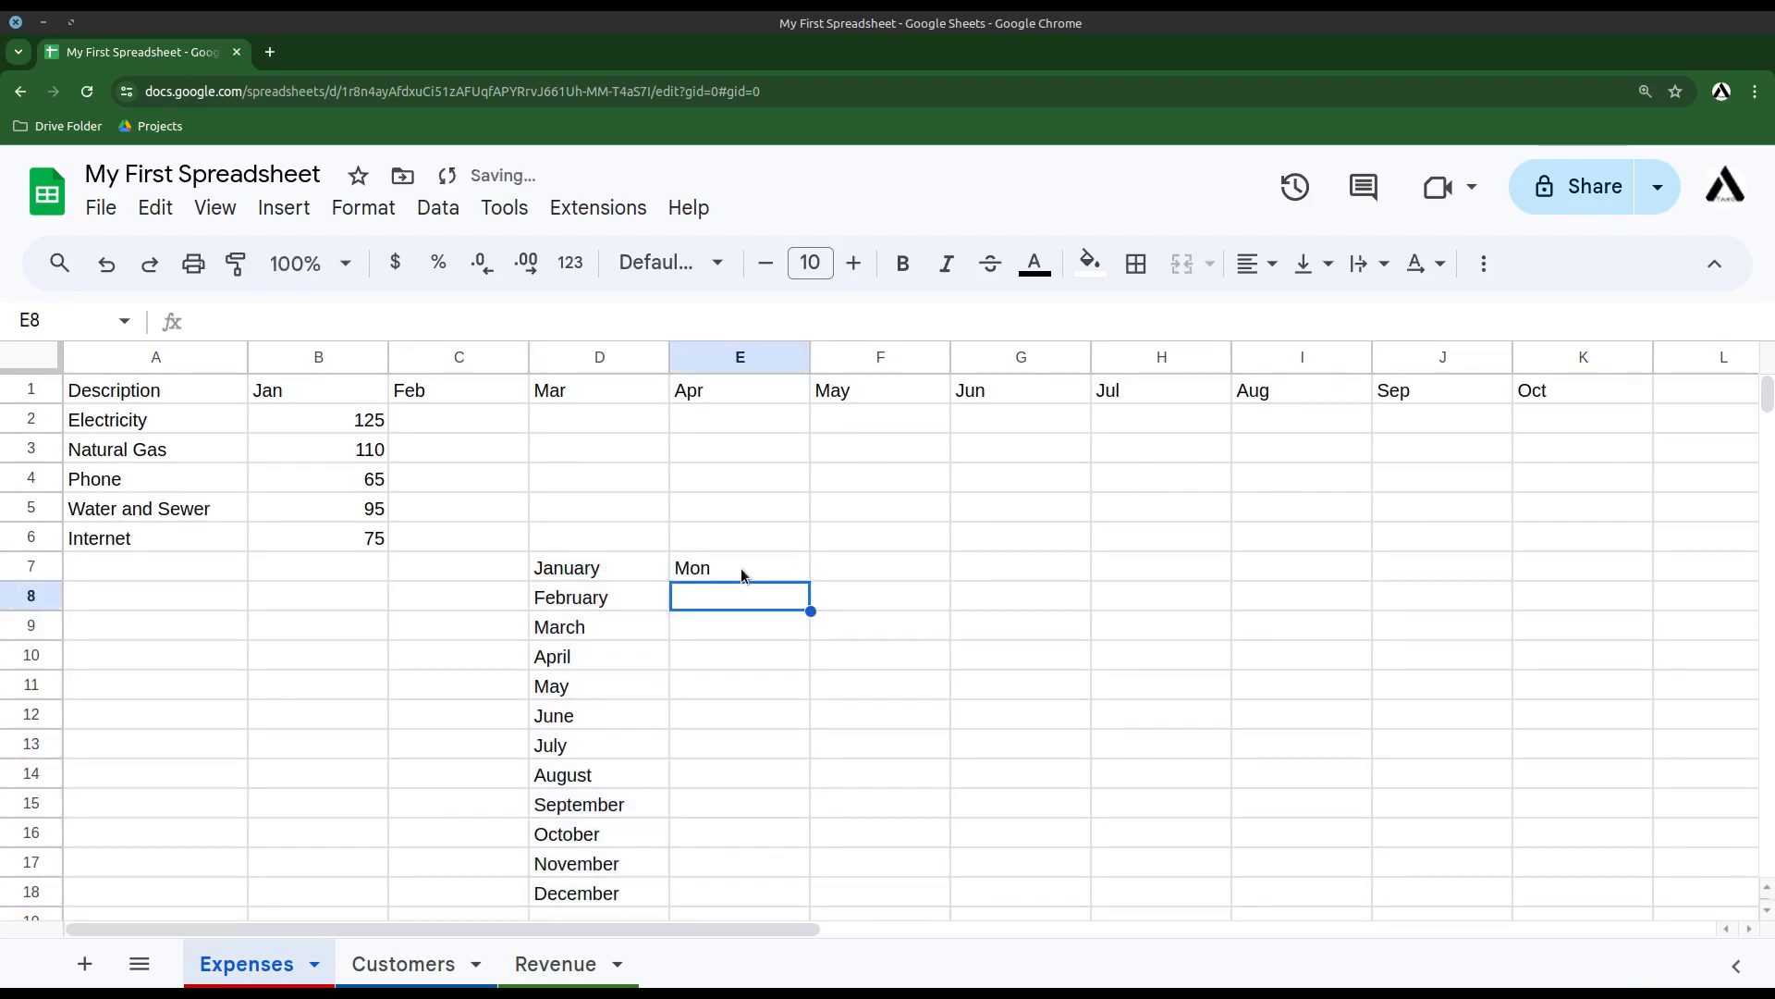
{"action": "left_click", "coordinate": [741, 574]}
{"action": "left_click_drag", "start_coordinate": [810, 580], "coordinate": [785, 902]}
- Autofill the abbreviated weekdays across row 7 from Mon in E7 to Fri in I7
{"action": "left_click", "coordinate": [751, 567]}
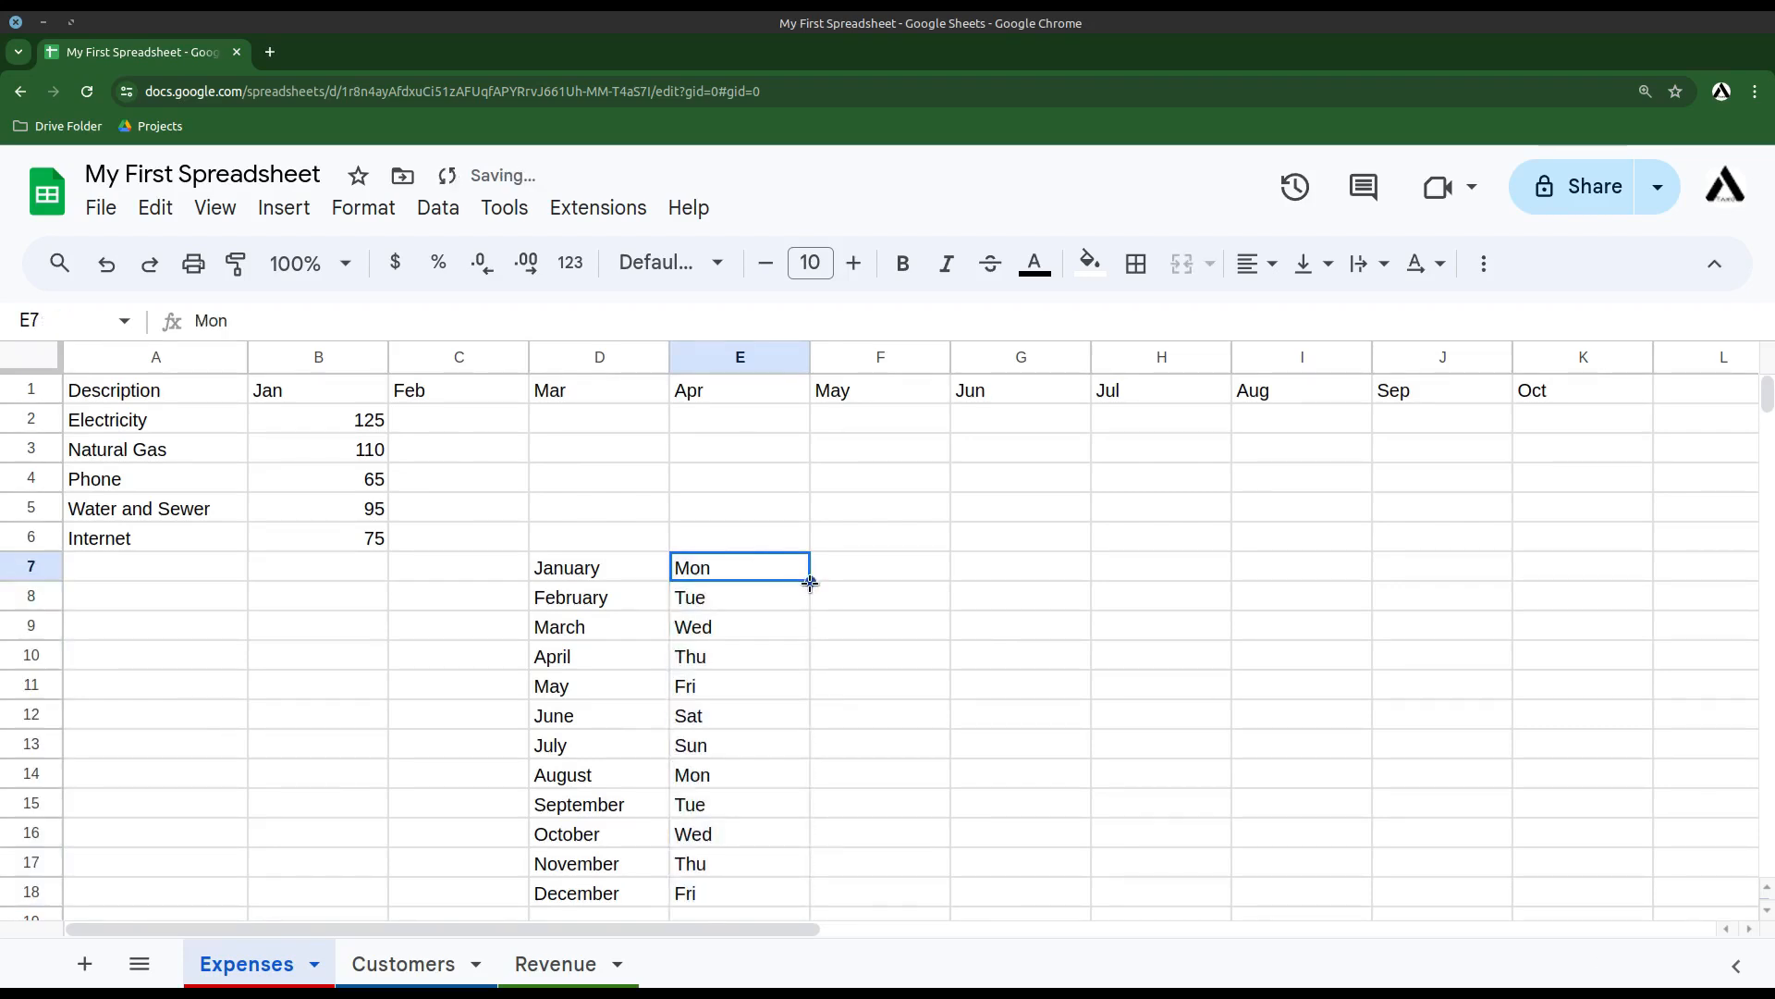
{"action": "left_click_drag", "start_coordinate": [810, 580], "coordinate": [1299, 579]}
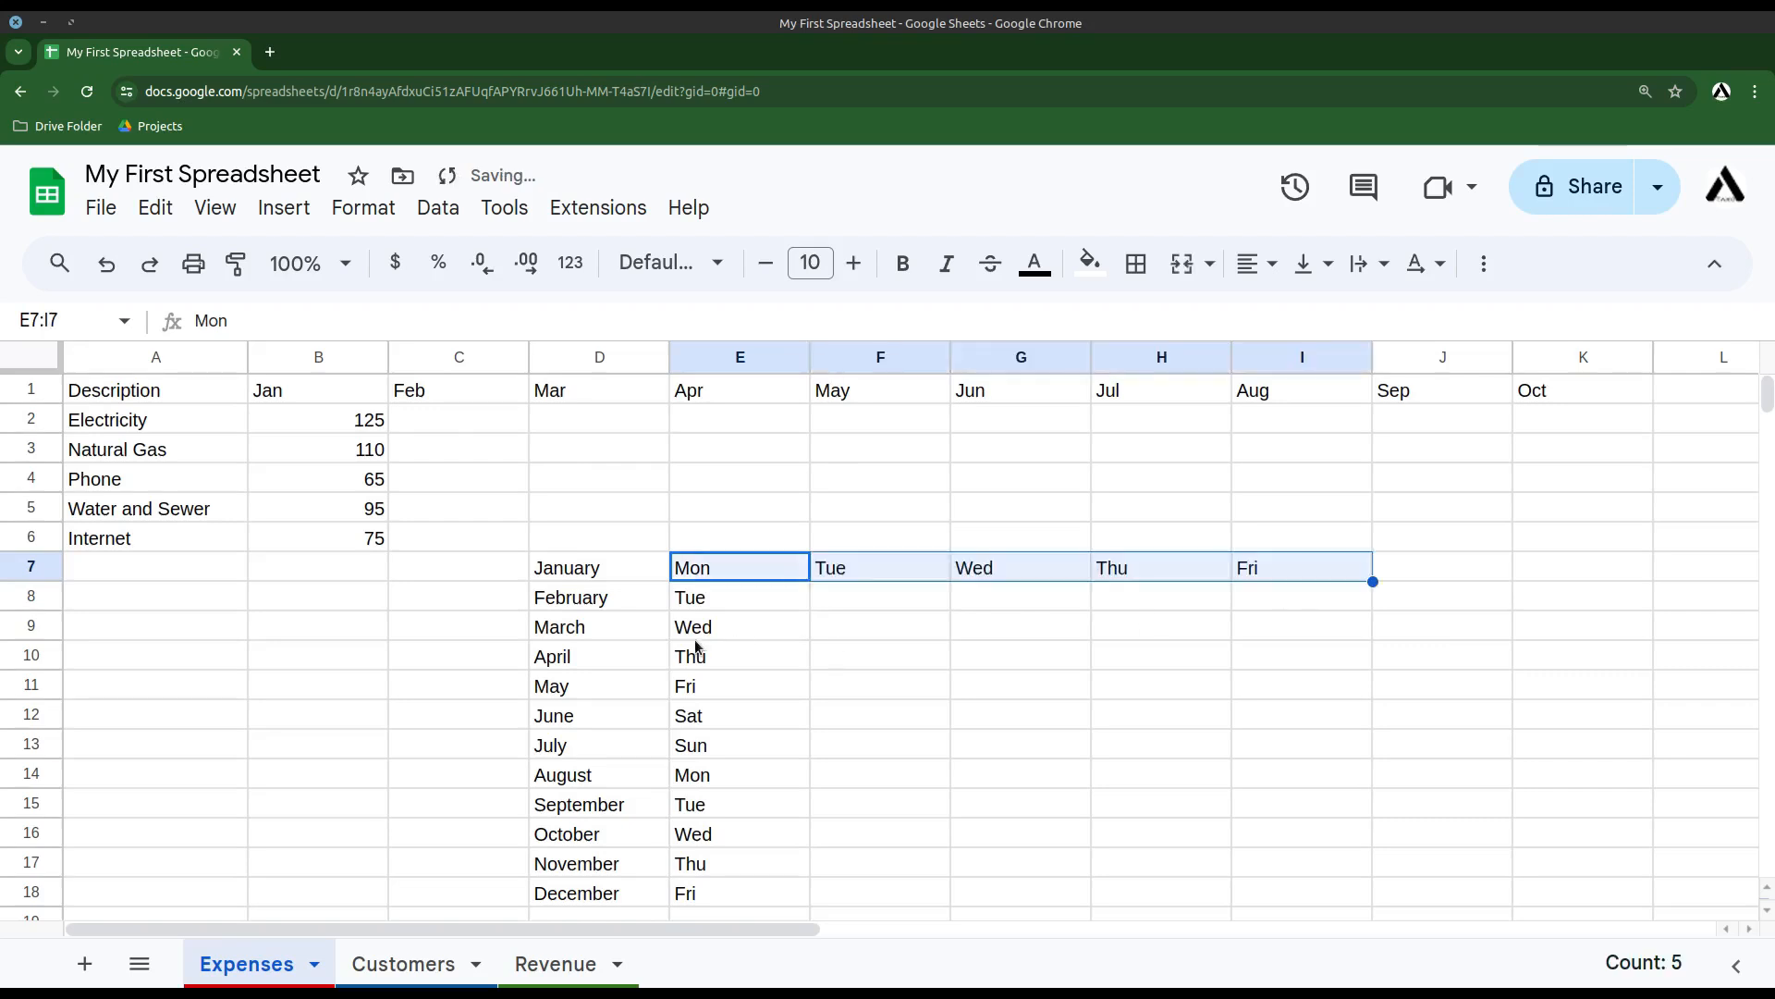
{"action": "left_click", "coordinate": [865, 713]}
- Replace E7 with Monday and autofill the full weekday names down through E14
{"action": "left_click", "coordinate": [773, 578]}
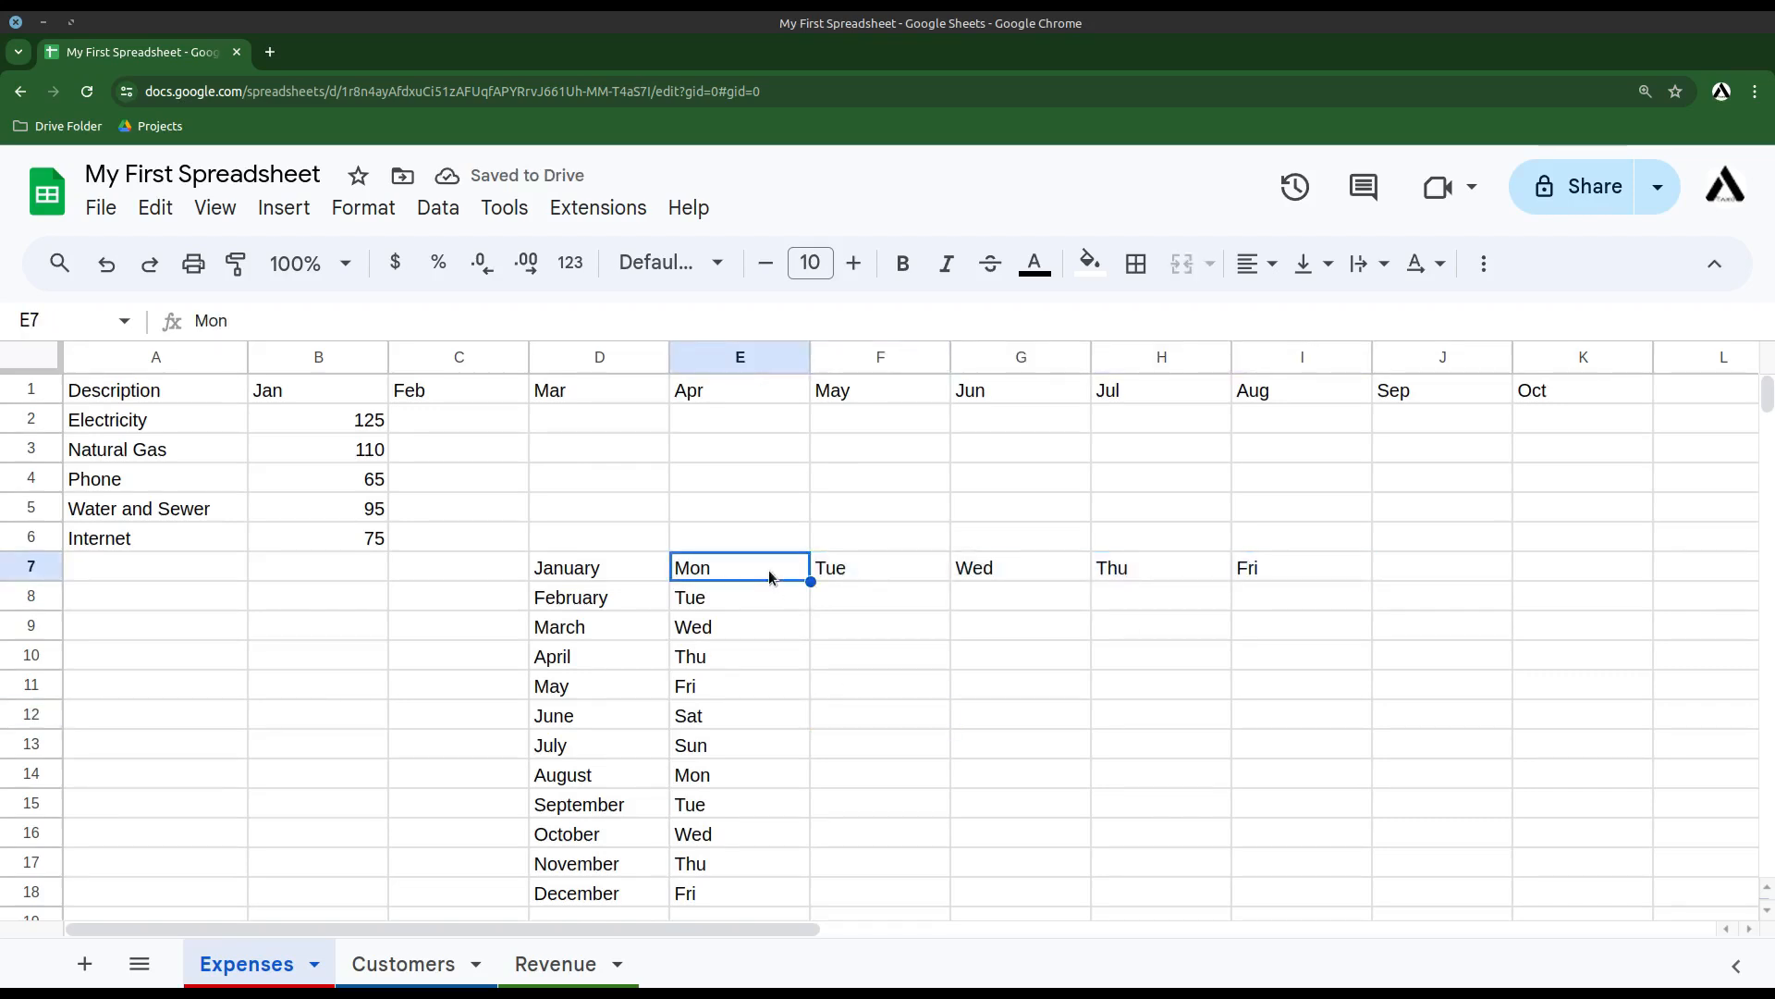
{"action": "type", "text": "Monda"}
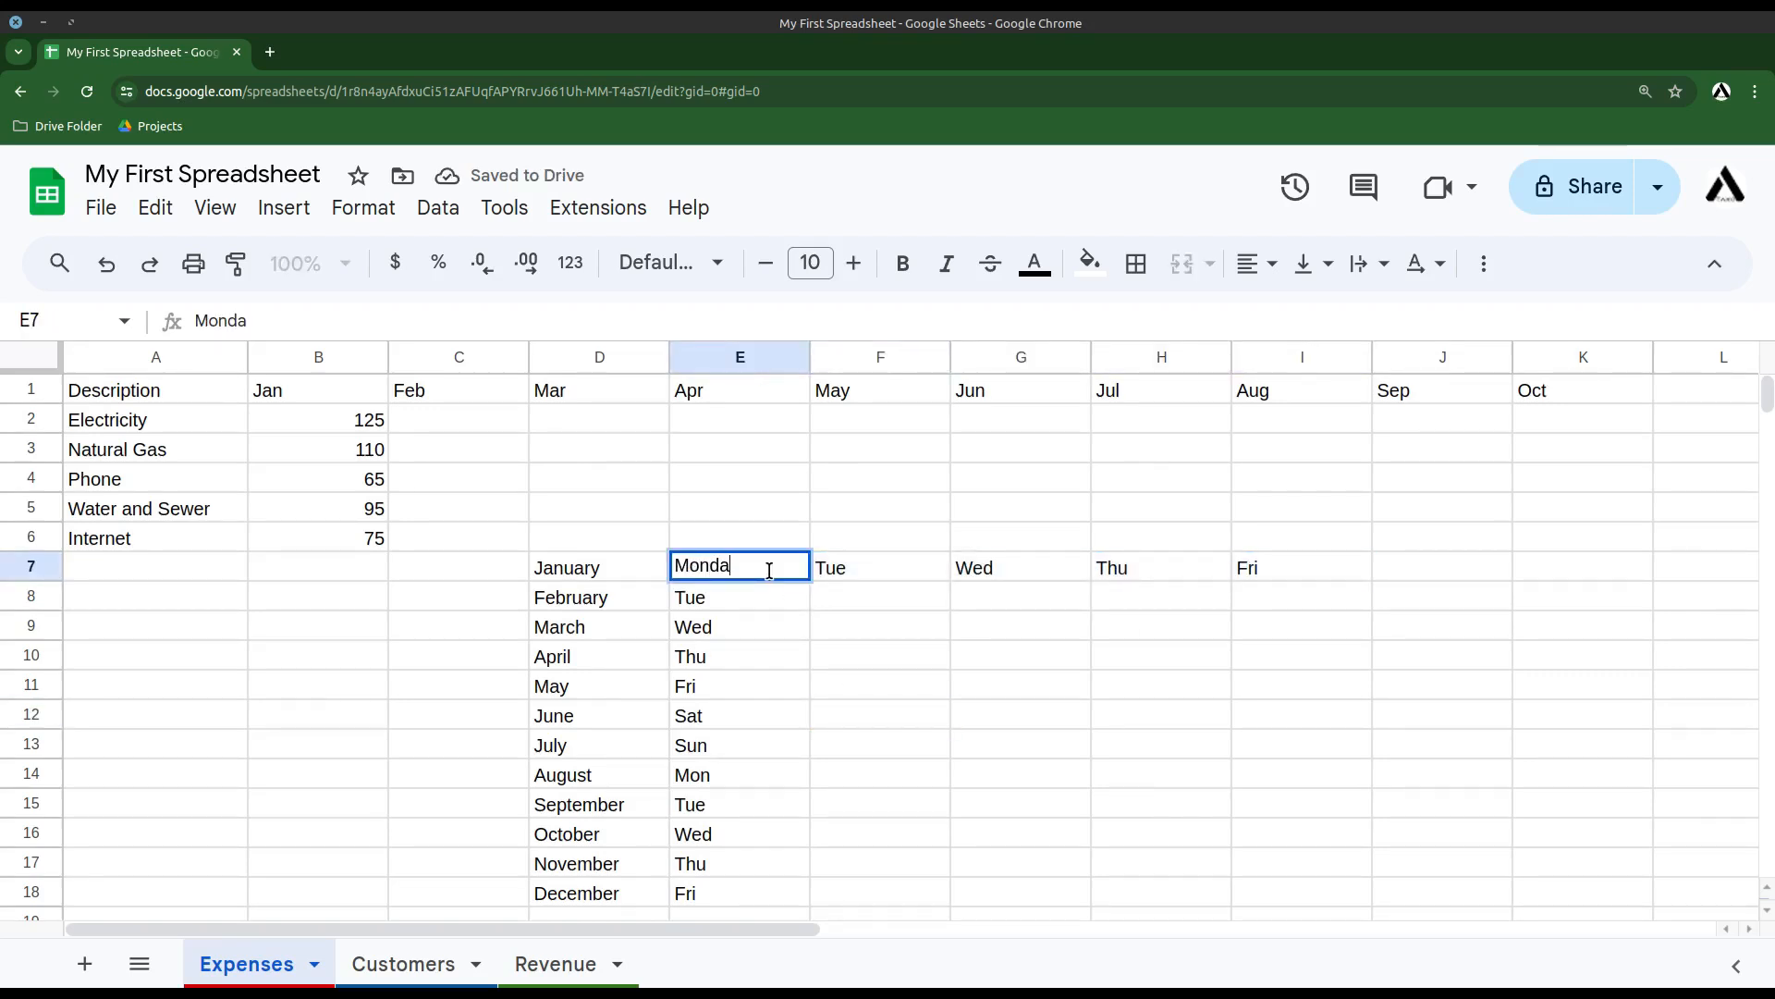
{"action": "type", "text": "y"}
{"action": "key", "text": "Return"}
{"action": "left_click", "coordinate": [773, 575]}
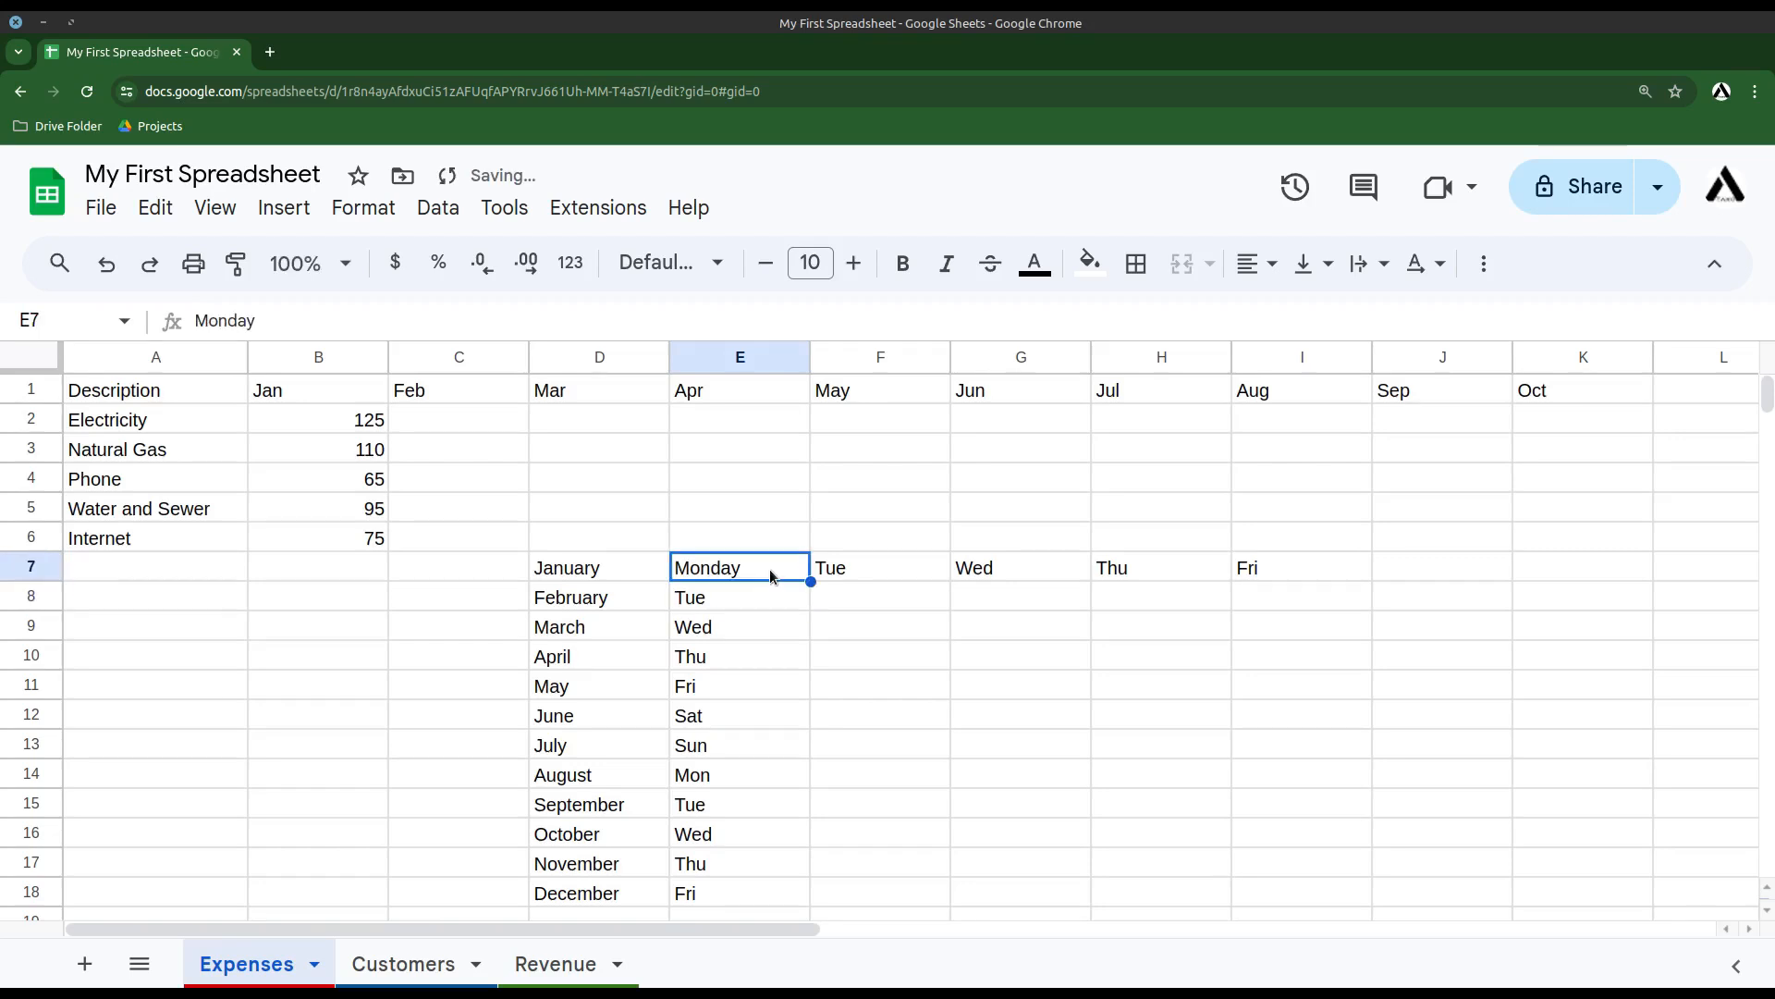
{"action": "left_click_drag", "start_coordinate": [810, 582], "coordinate": [809, 785]}
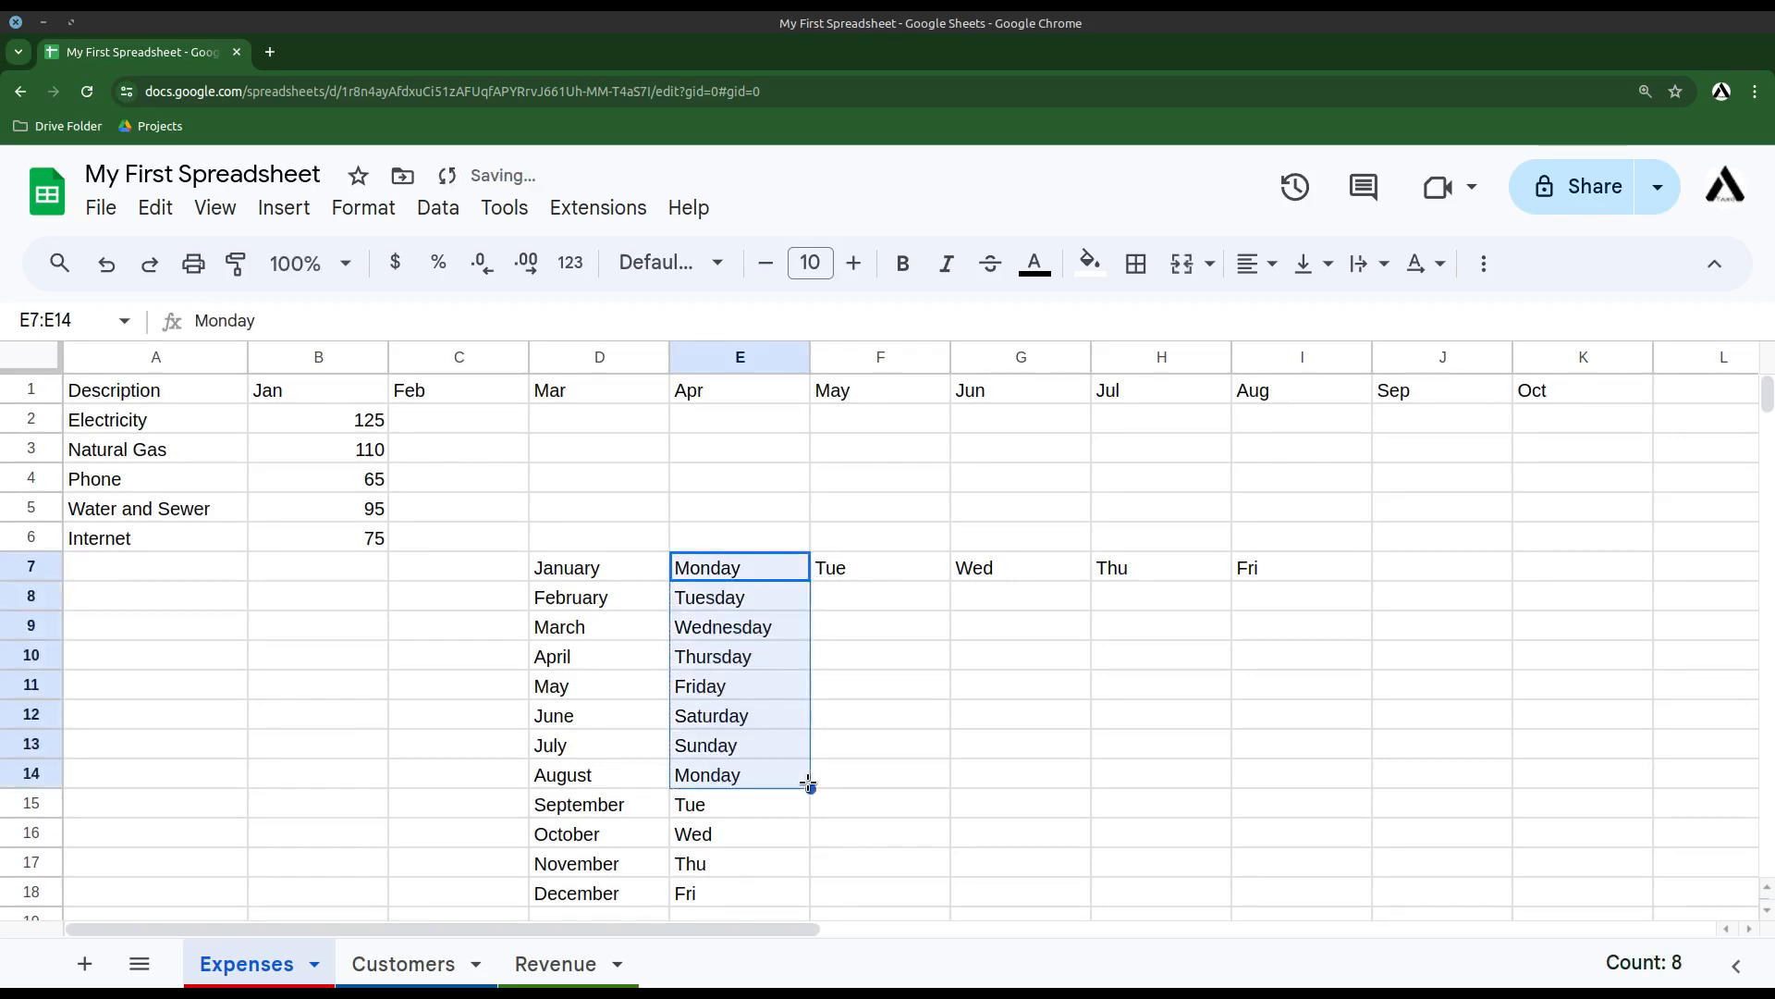
{"action": "left_click", "coordinate": [889, 636]}
- Autofill the full weekday names across row 7 from Monday in E7 to Friday in I7
{"action": "left_click", "coordinate": [784, 576]}
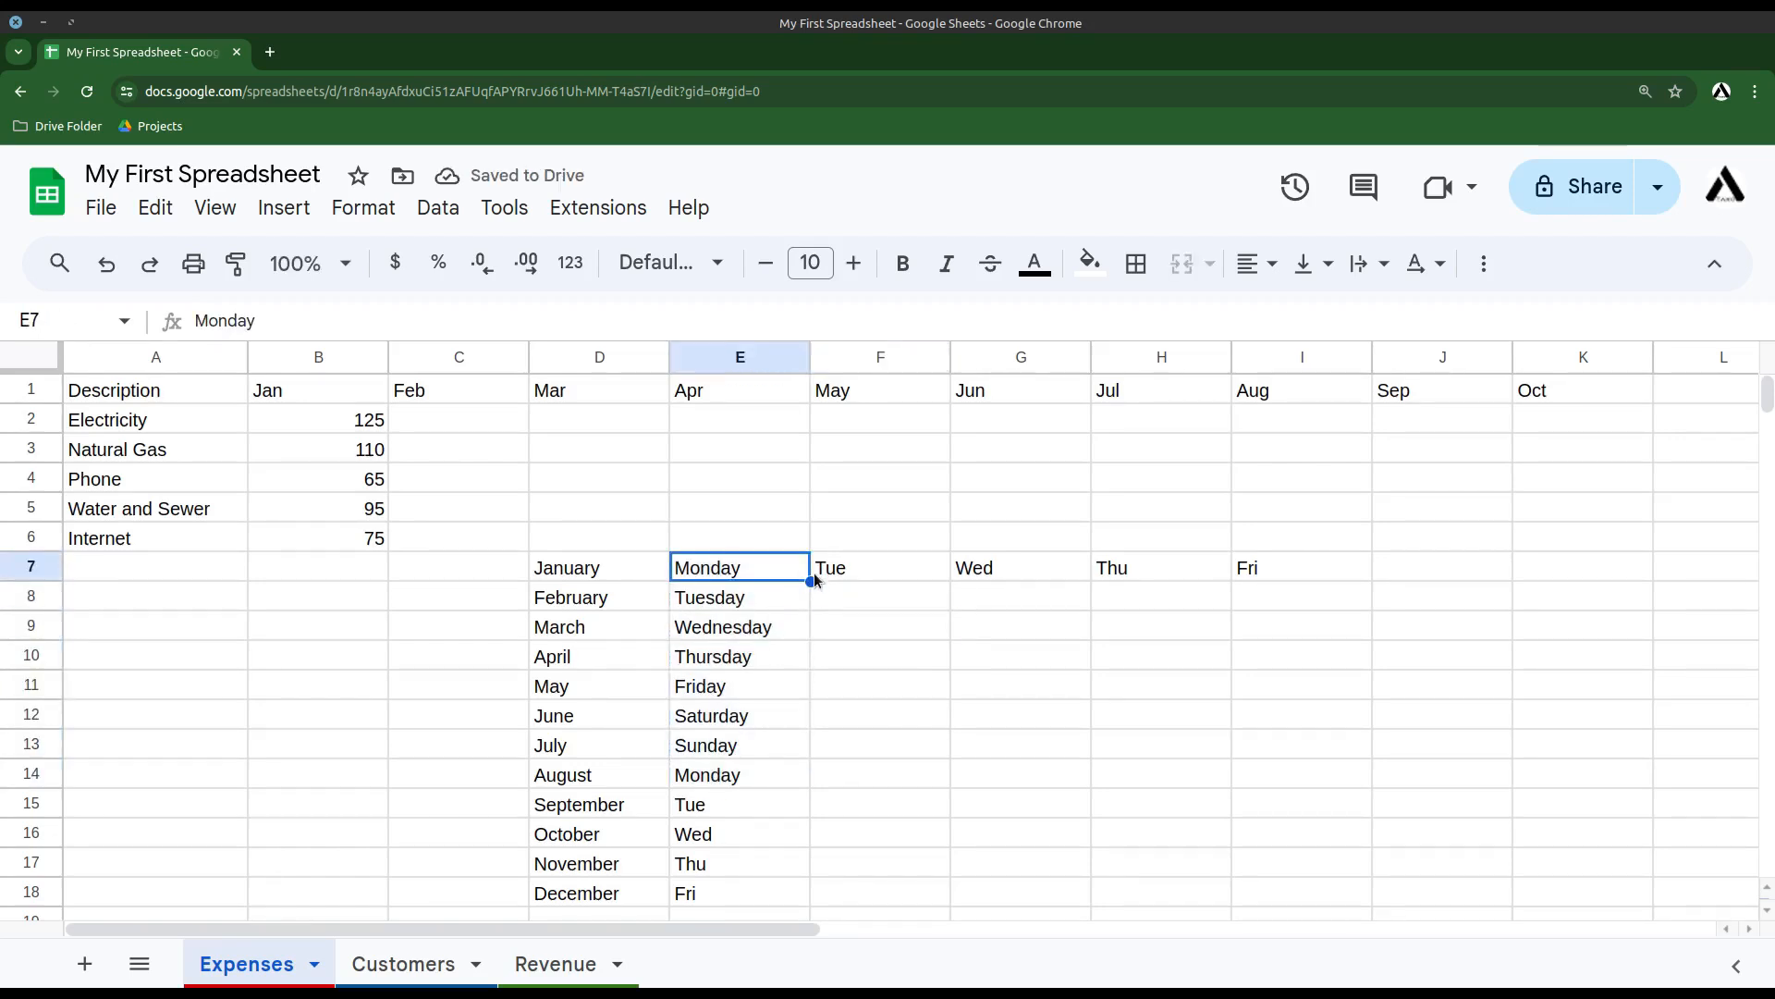
{"action": "left_click_drag", "start_coordinate": [811, 583], "coordinate": [1345, 601]}
{"action": "left_click", "coordinate": [1250, 695]}
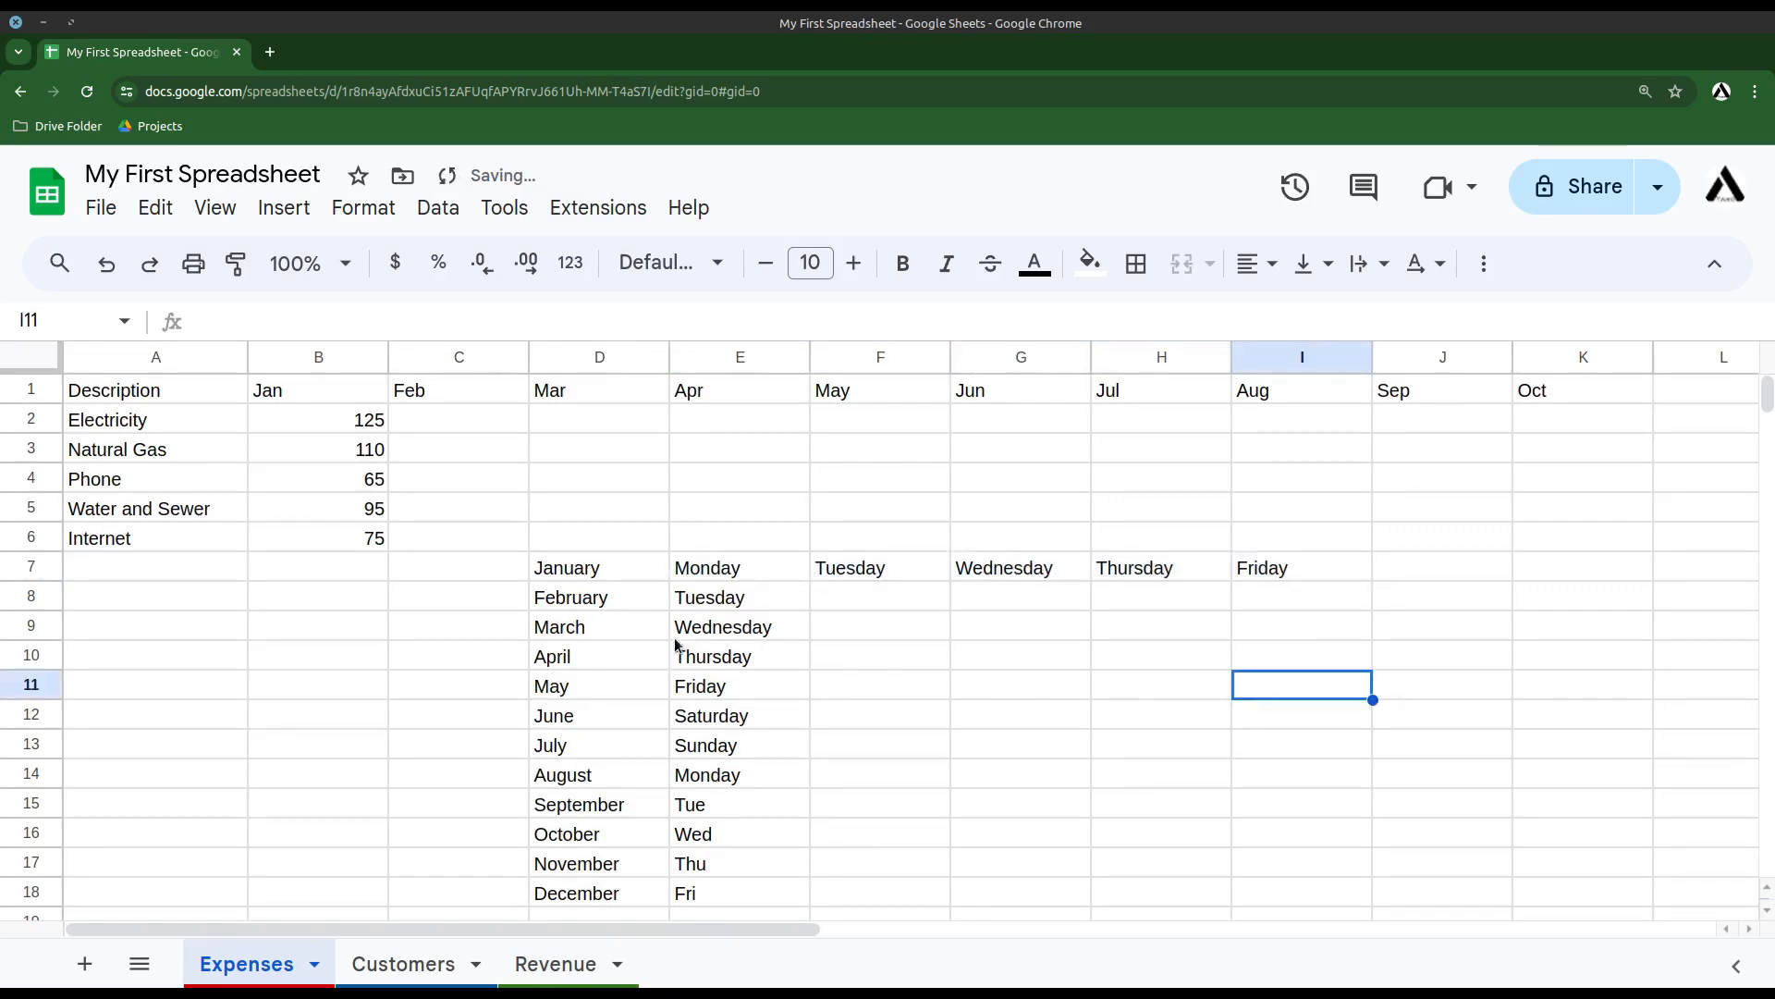
- Delete the practice month and weekday series in D7:I18
{"action": "left_click_drag", "start_coordinate": [583, 578], "coordinate": [929, 777]}
{"action": "left_click_drag", "start_coordinate": [1122, 805], "coordinate": [1306, 899]}
{"action": "key", "text": "Delete"}
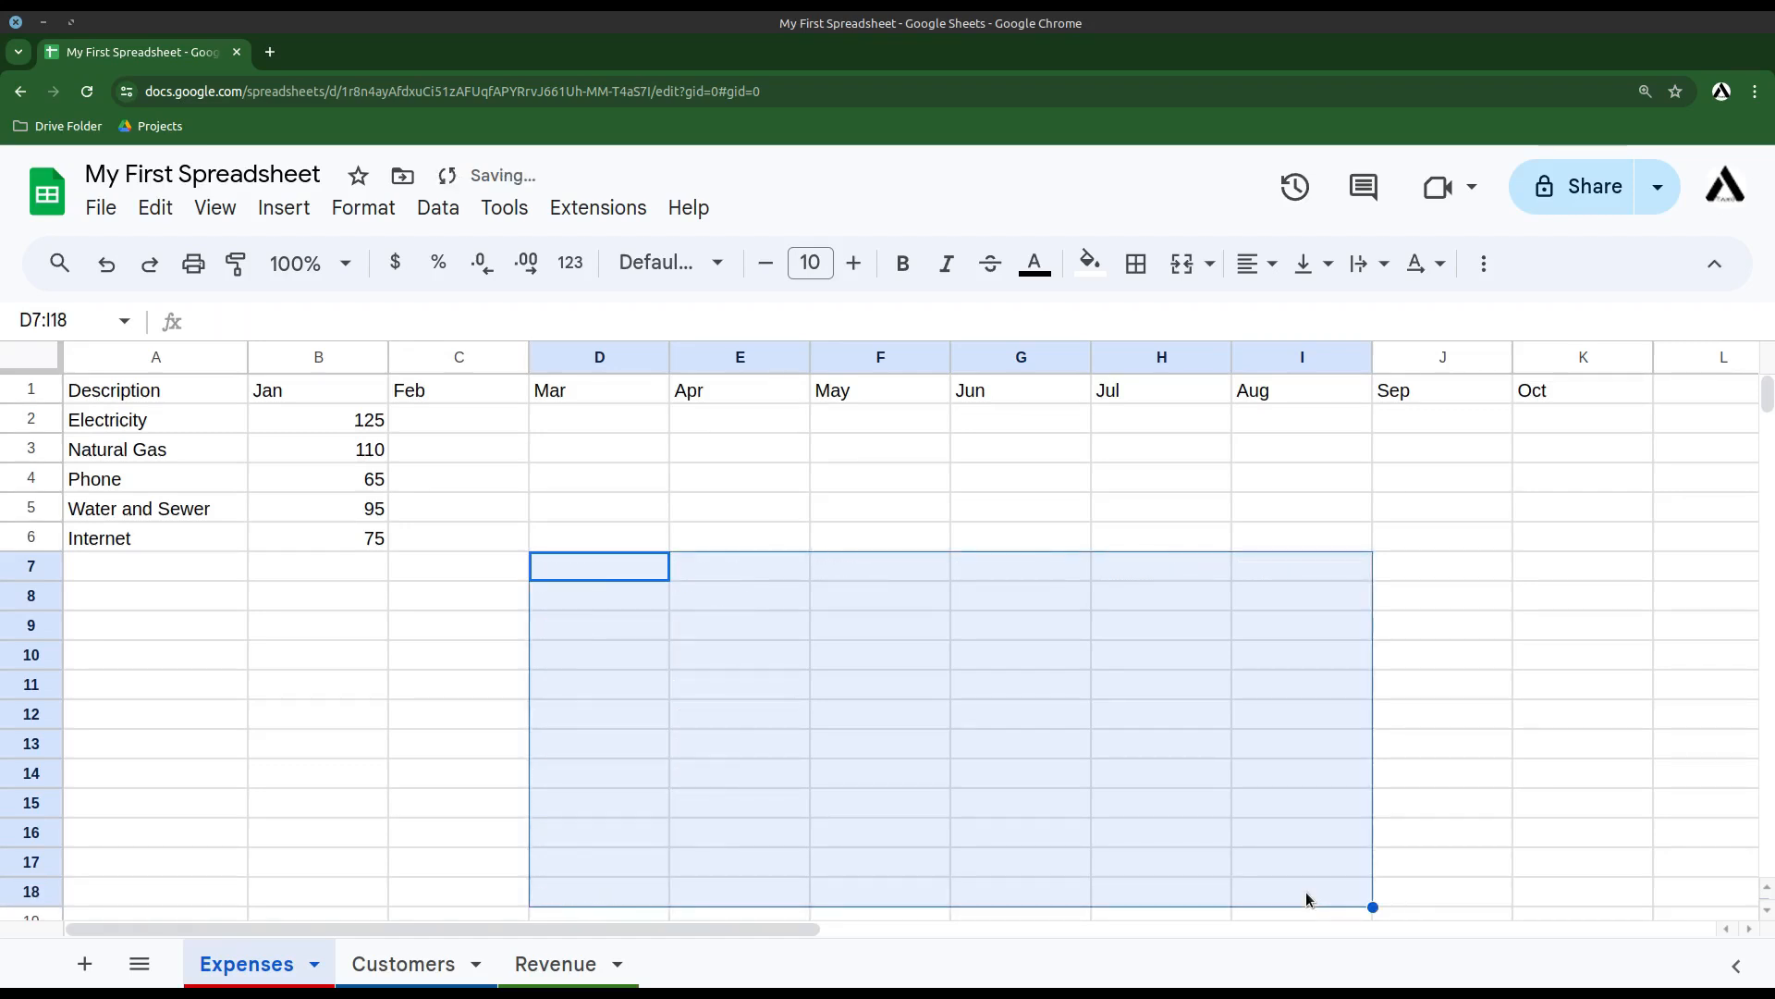
- Enter 1 in D6 and 2 in D7, and autofill the number series down to 13 in D18
{"action": "left_click", "coordinate": [585, 546]}
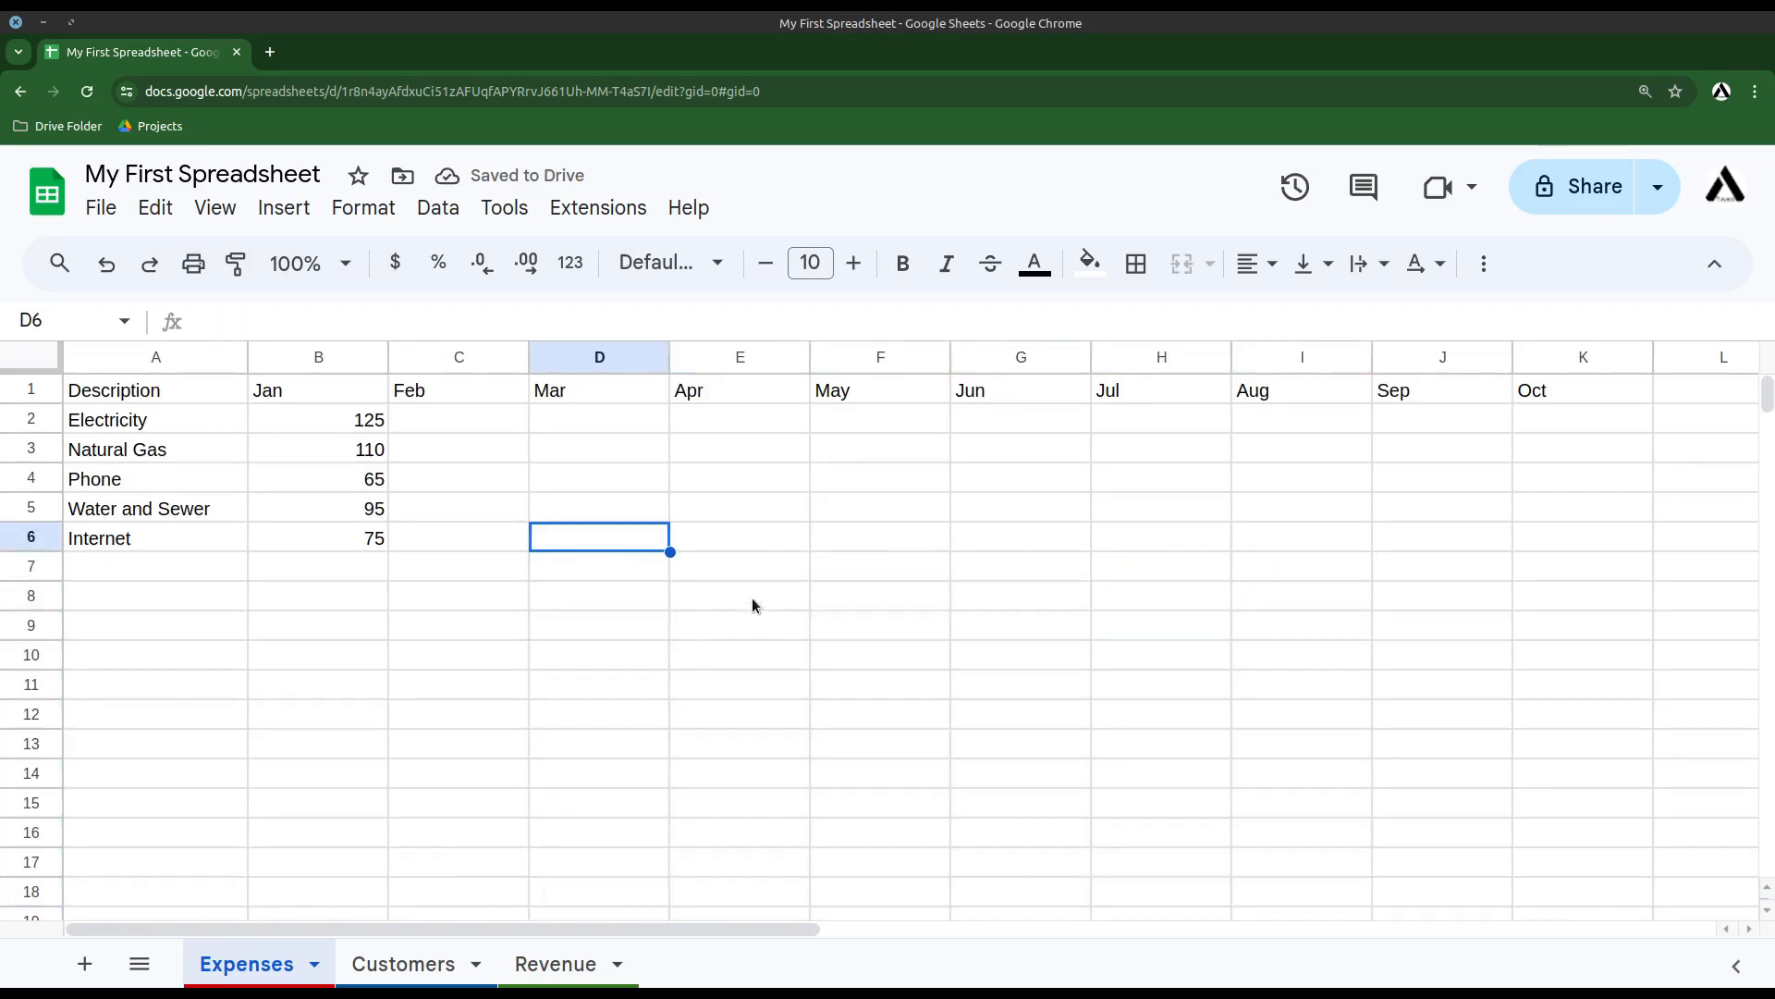
{"action": "type", "text": "1"}
{"action": "key", "text": "Return"}
{"action": "type", "text": "2"}
{"action": "key", "text": "Return"}
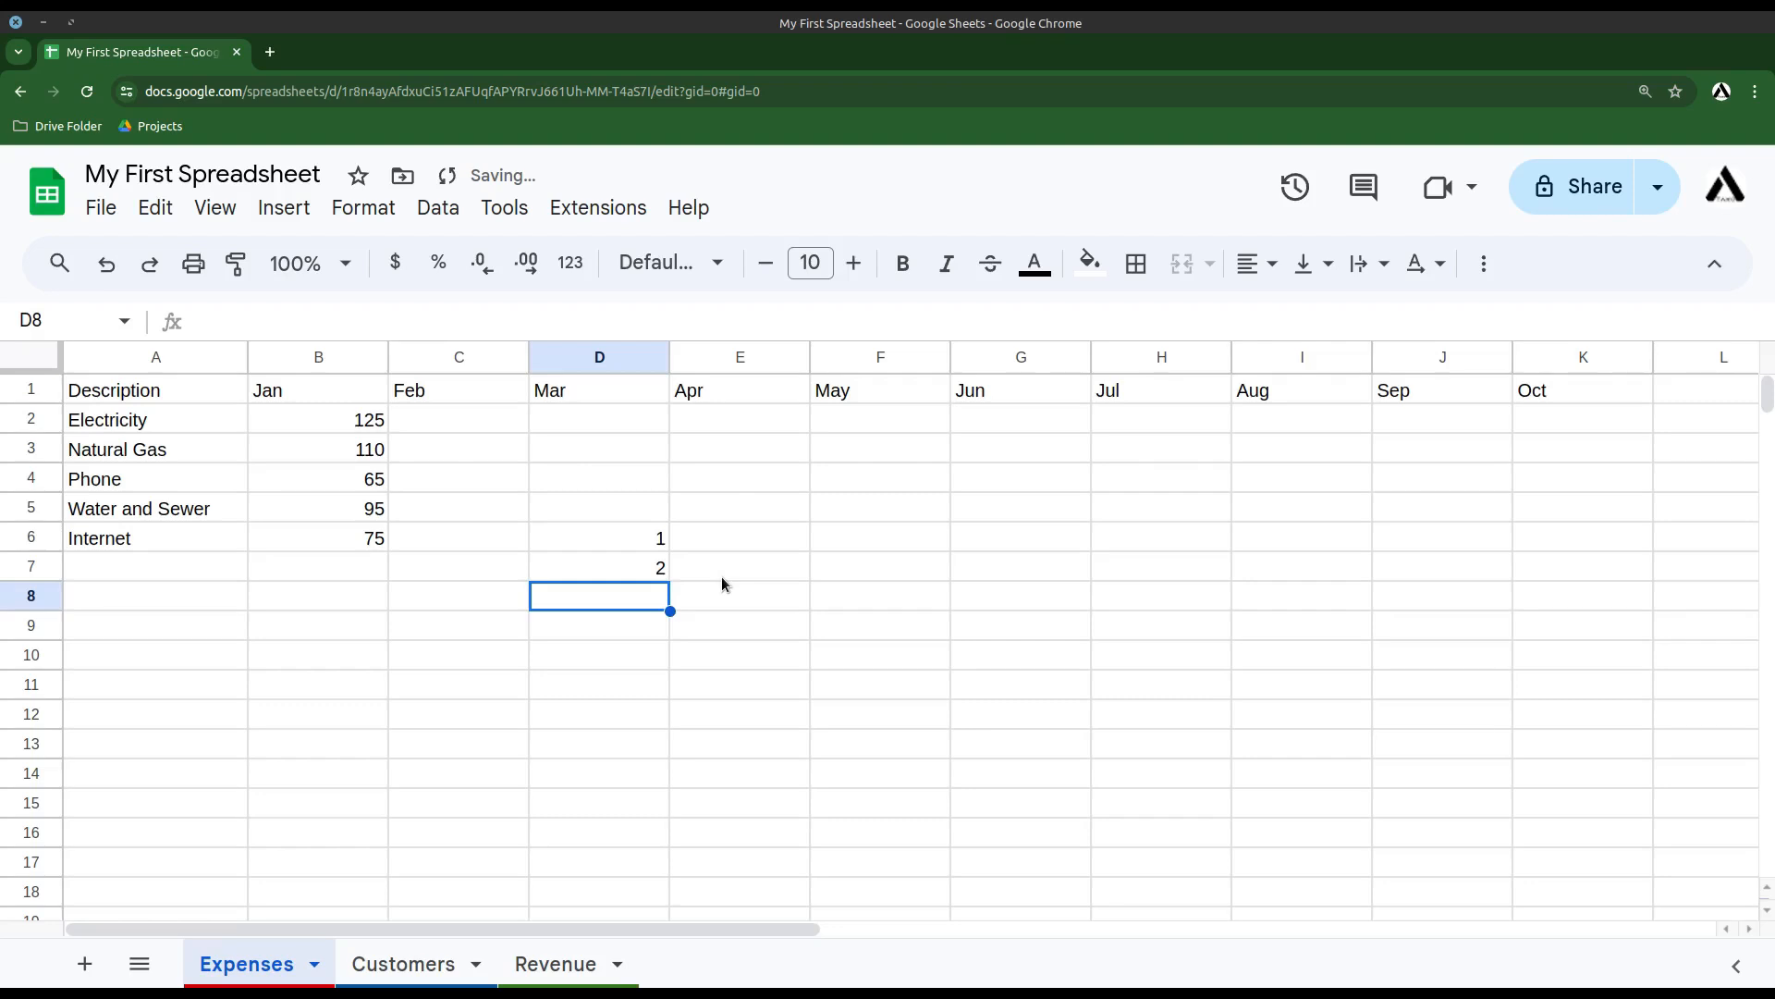
{"action": "left_click_drag", "start_coordinate": [645, 551], "coordinate": [663, 583]}
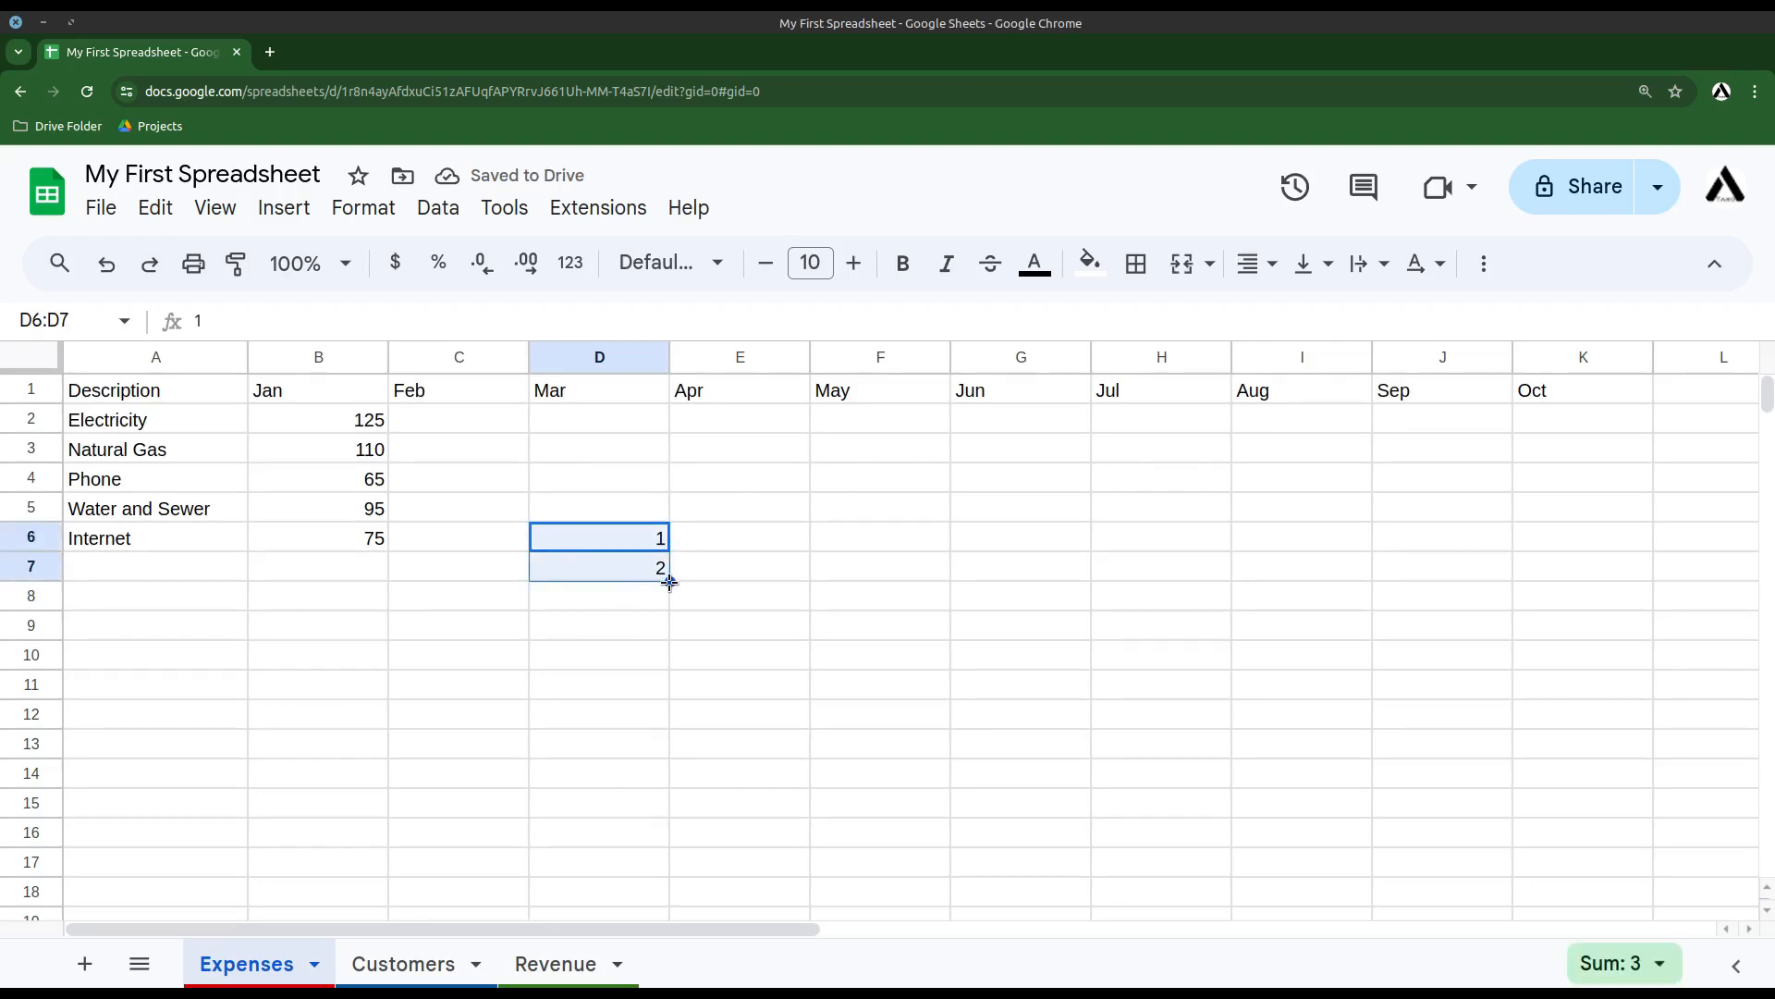
{"action": "left_click_drag", "start_coordinate": [670, 582], "coordinate": [666, 898]}
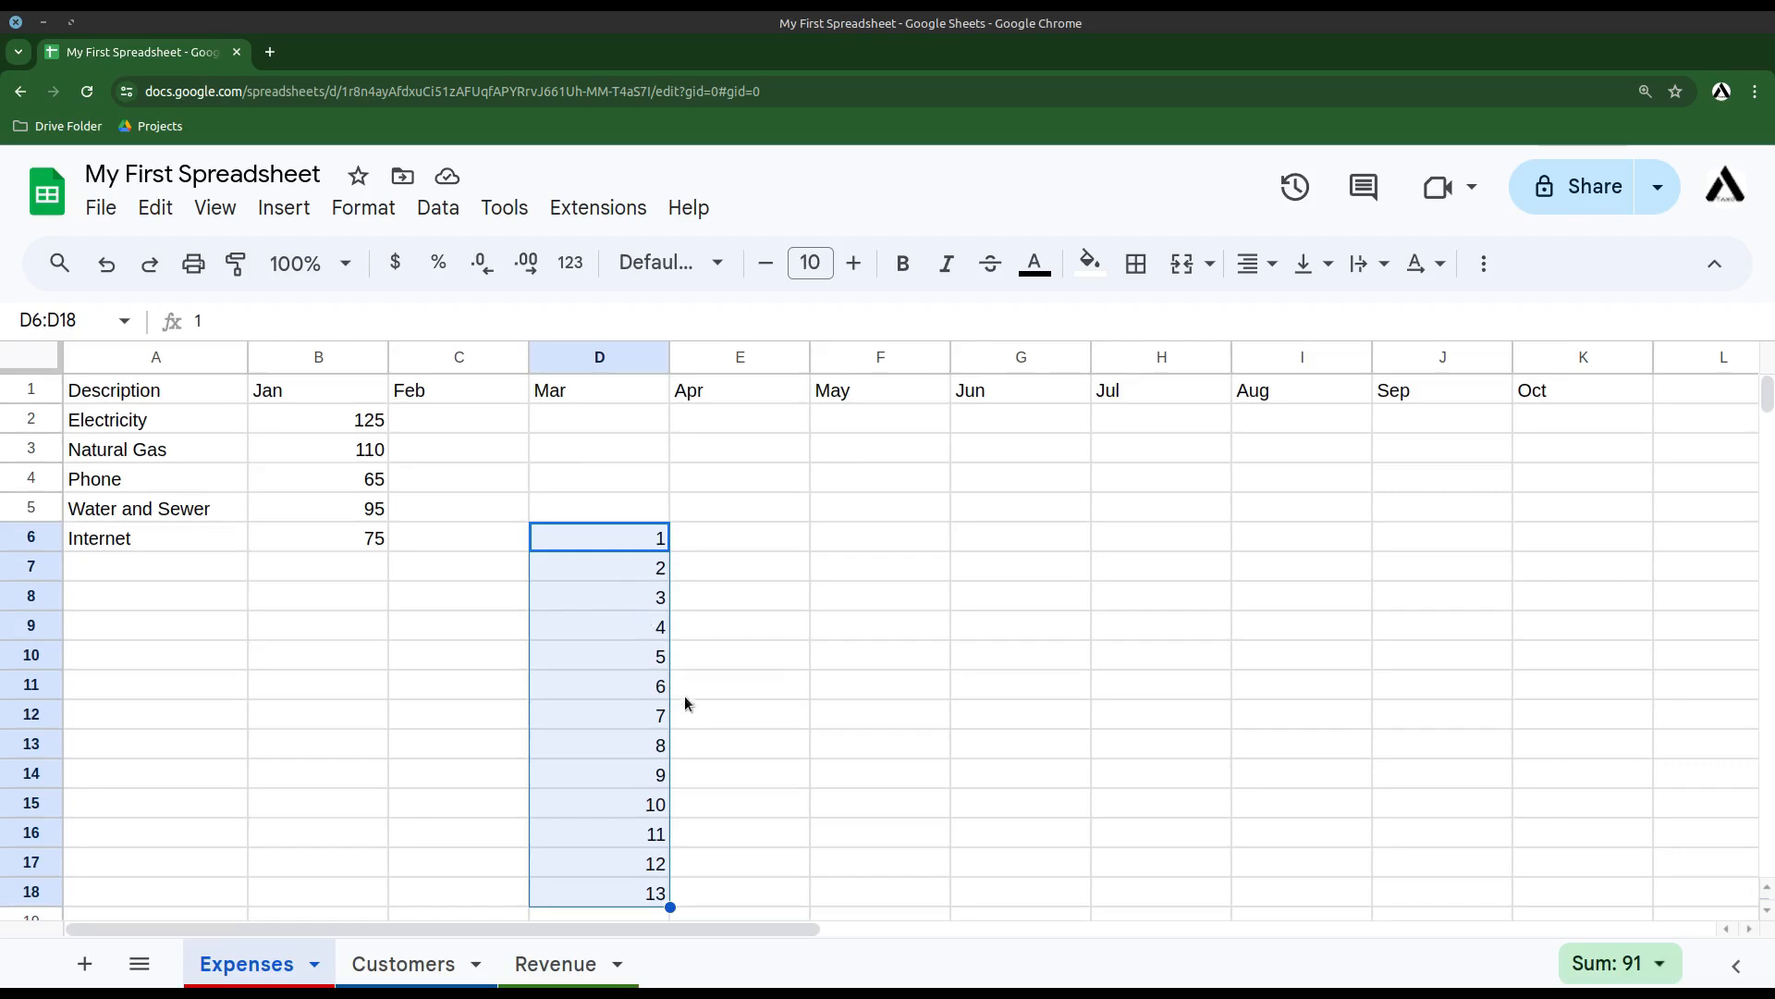
{"action": "left_click", "coordinate": [803, 801]}
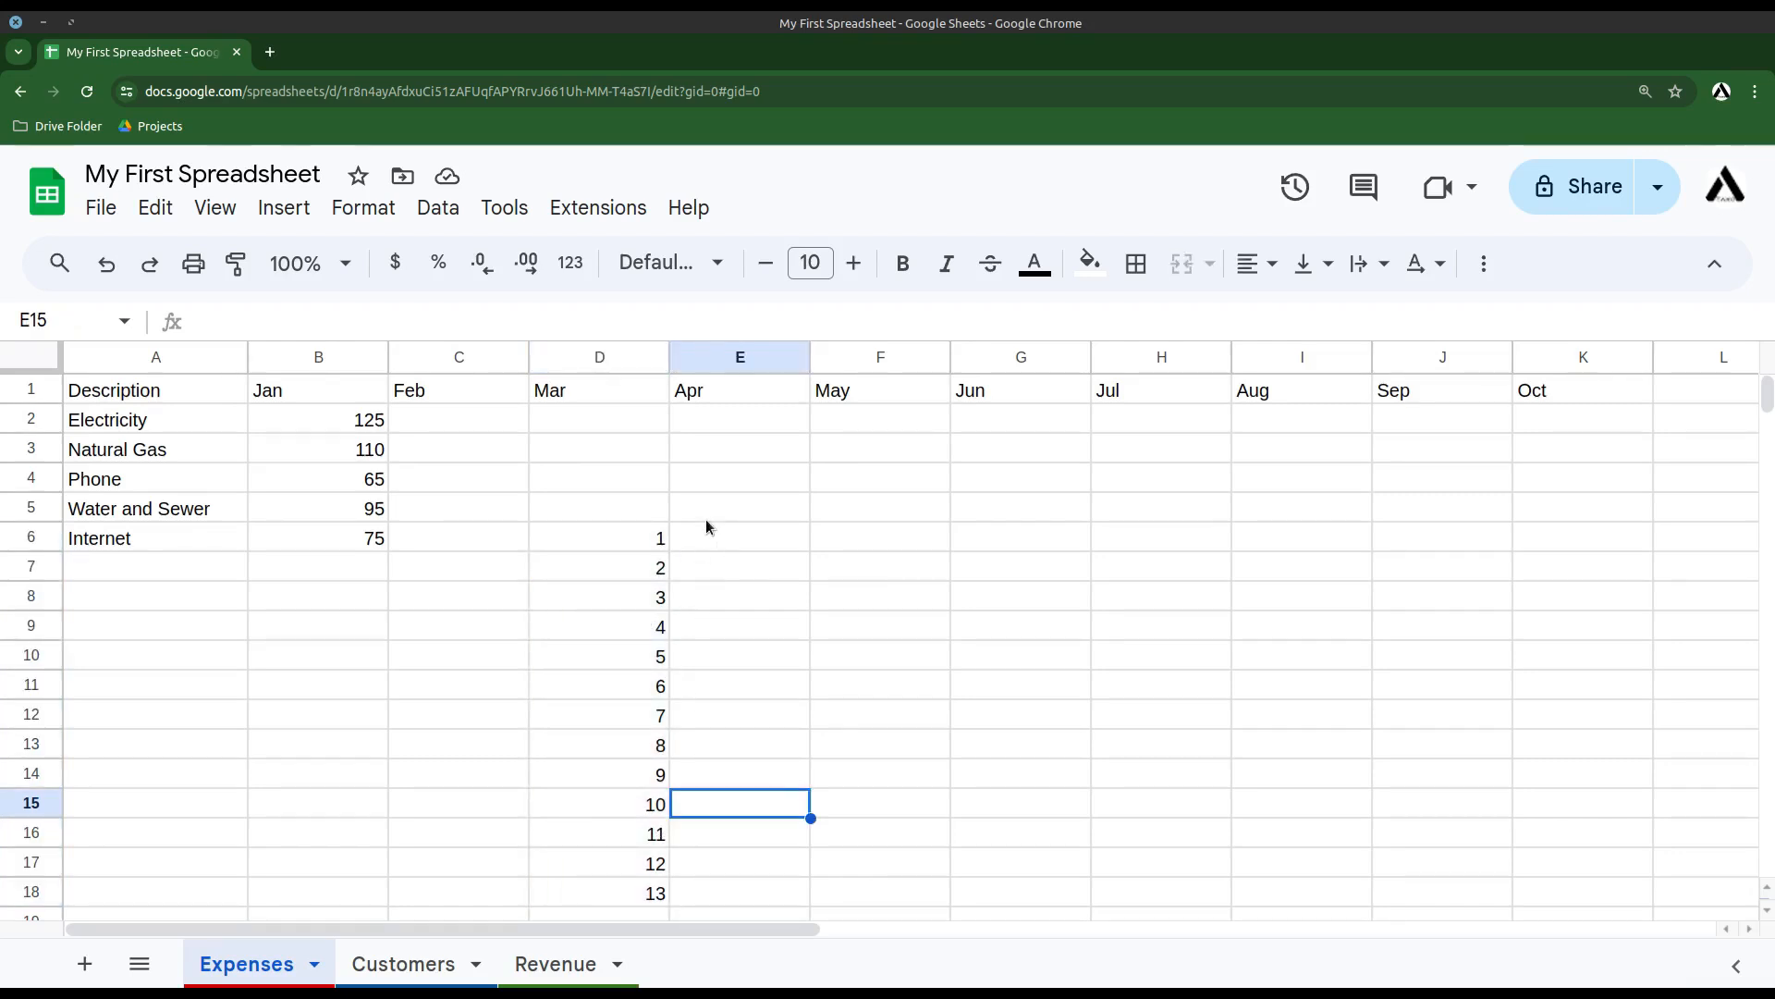
- Enter 1 in E6 and 5 in E7, and autofill the series in steps of 4 down to E18
{"action": "left_click", "coordinate": [706, 516]}
{"action": "left_click", "coordinate": [699, 545]}
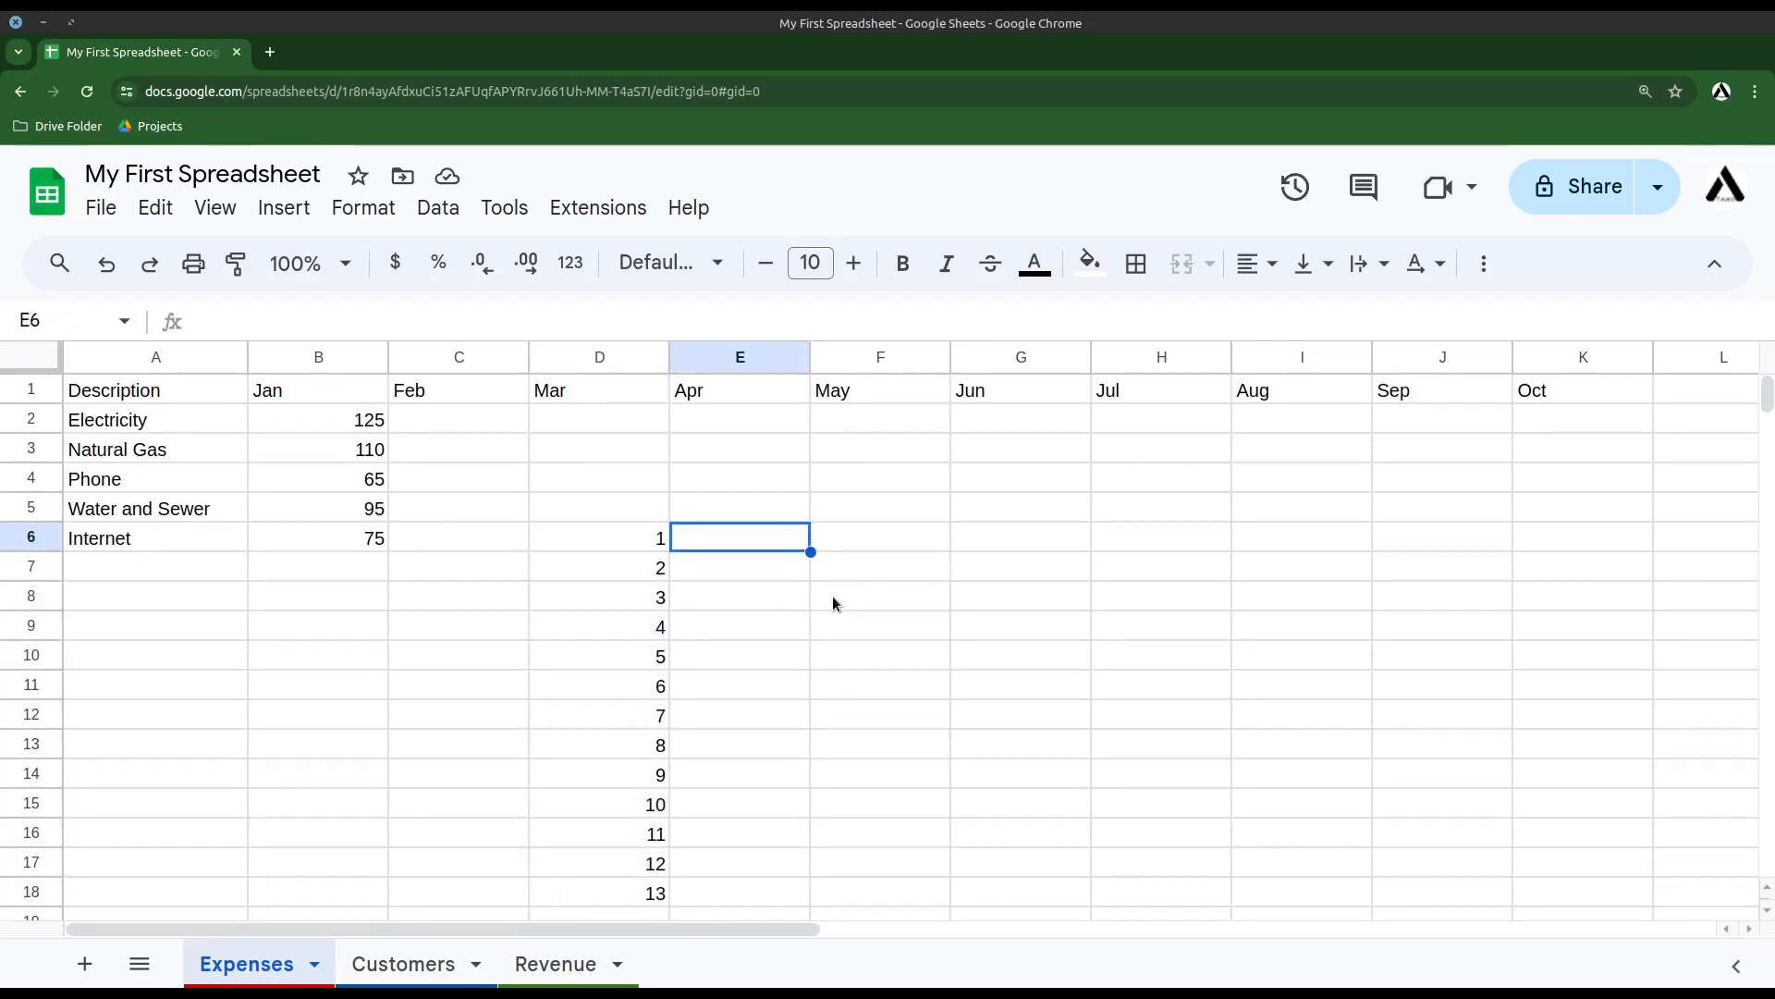
{"action": "type", "text": "1"}
{"action": "key", "text": "Return"}
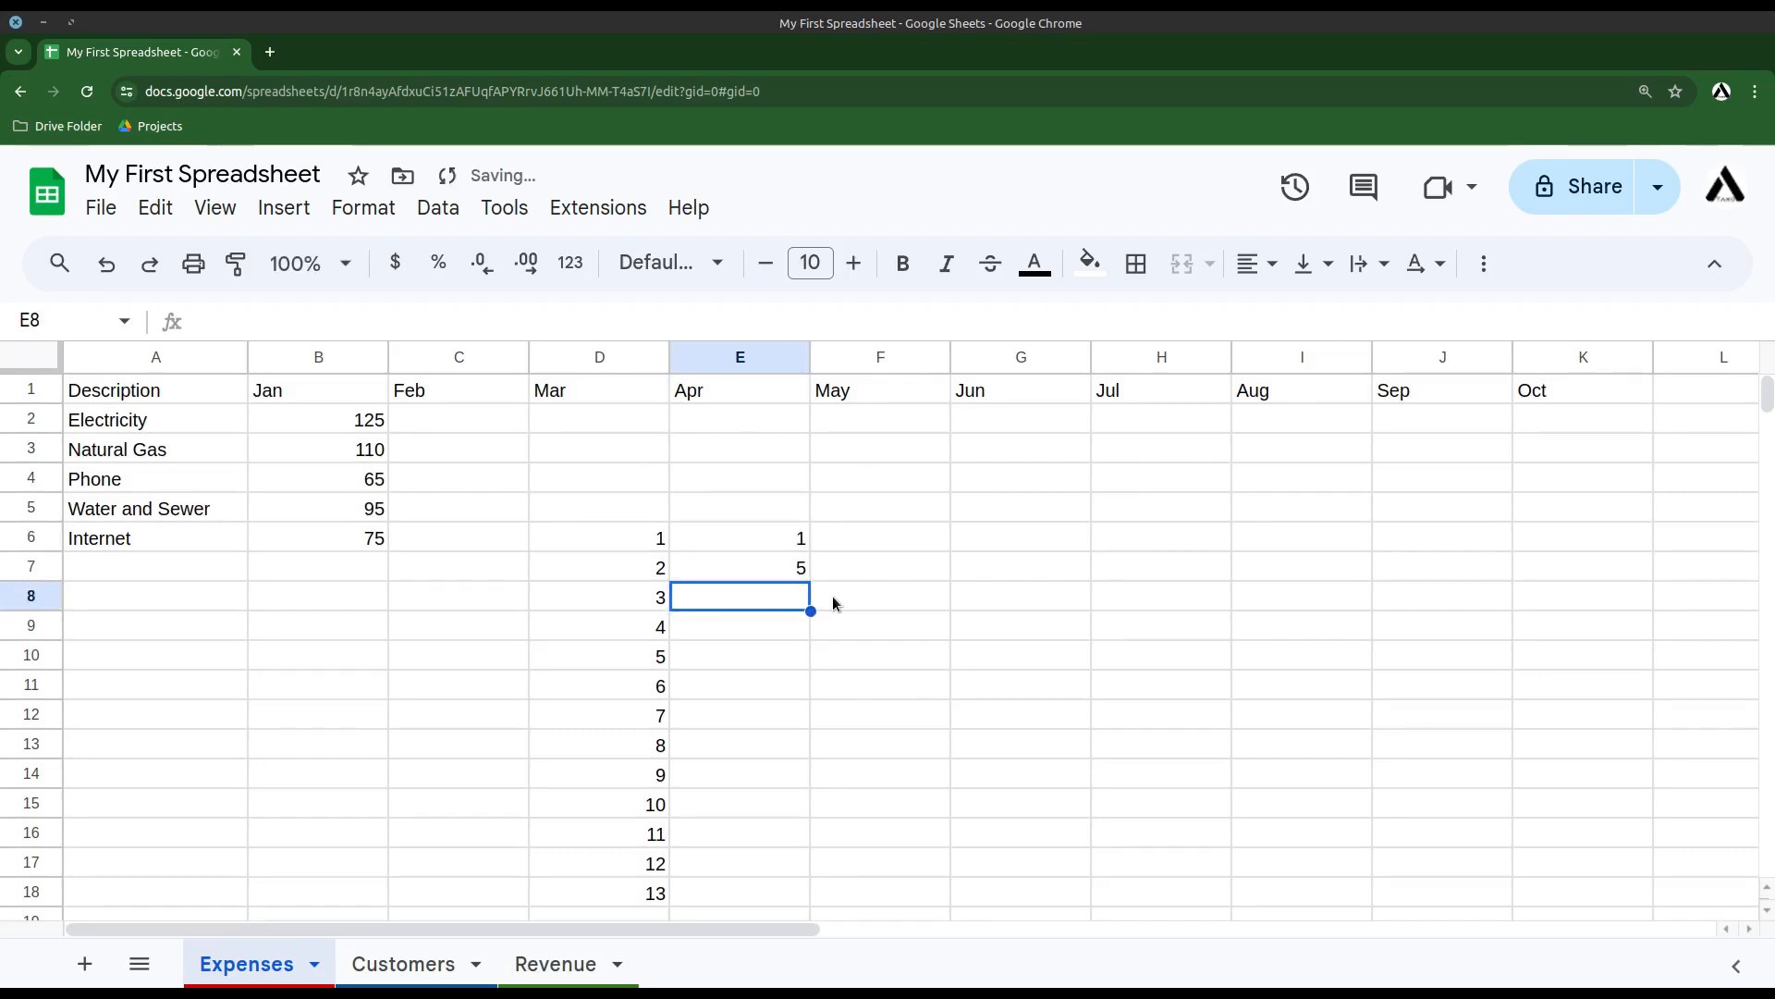
{"action": "left_click_drag", "start_coordinate": [764, 530], "coordinate": [784, 893]}
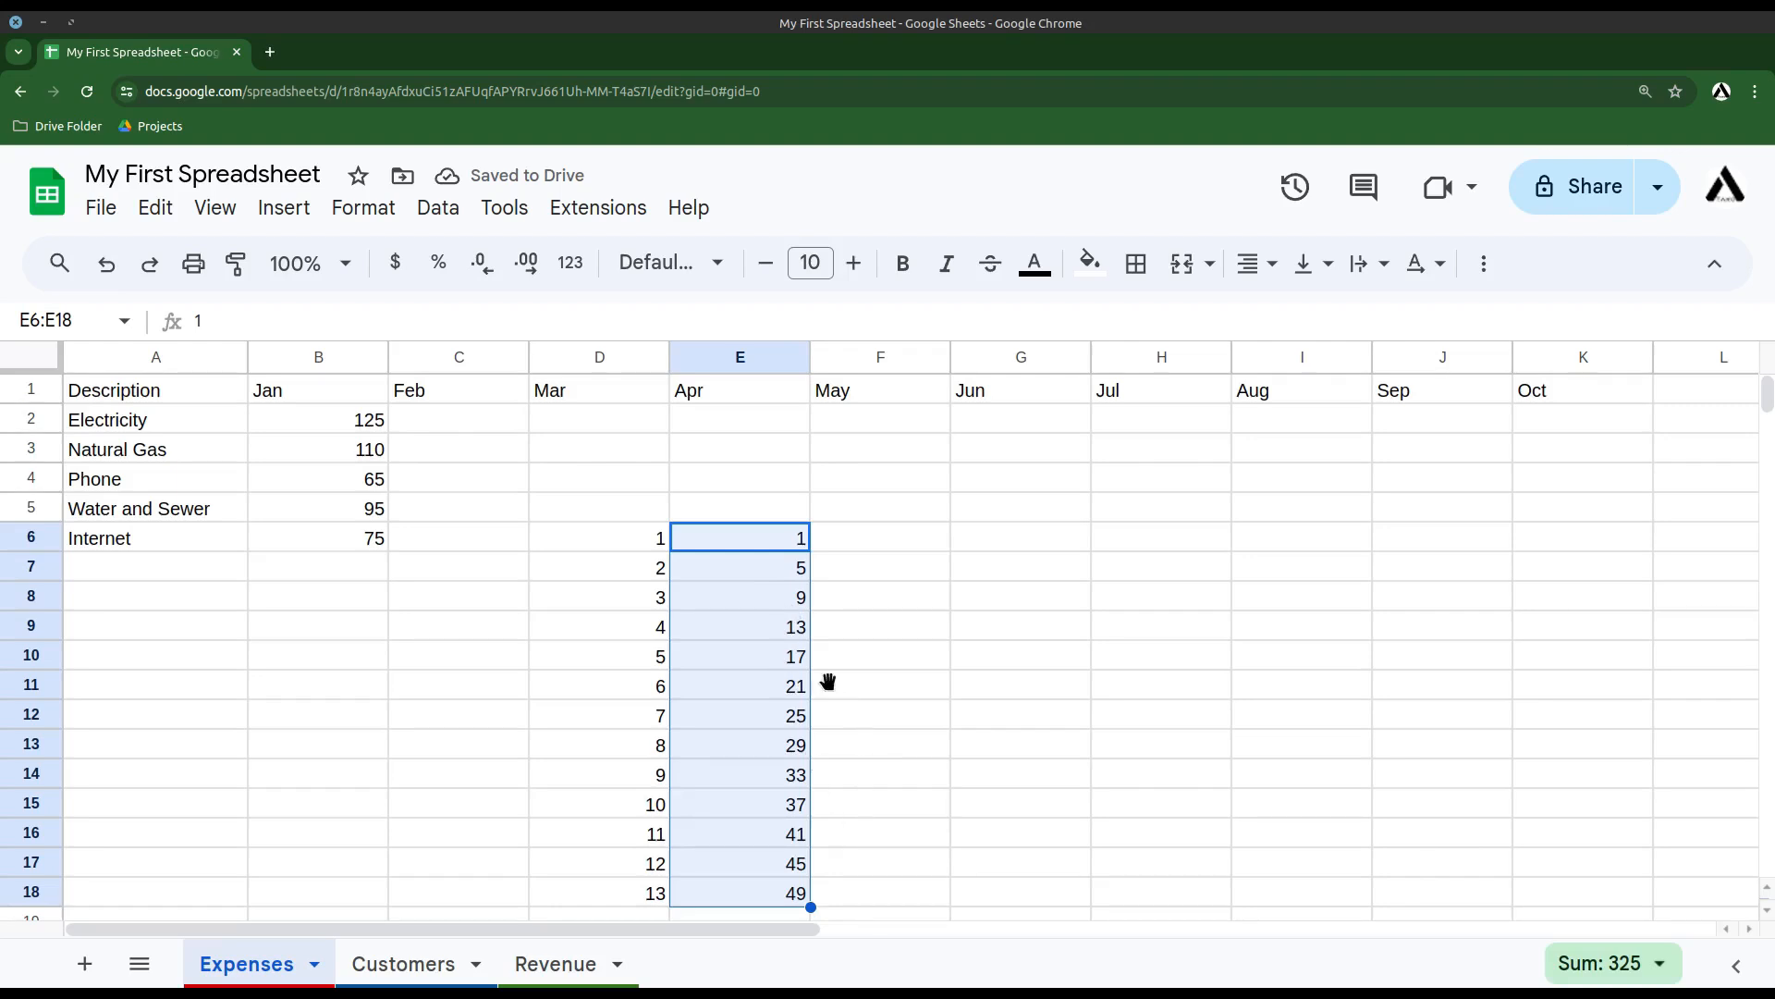
- Enter 49 in F6 and 45 in F7, and autofill the descending series in steps of 4 down to F18
{"action": "left_click", "coordinate": [845, 538]}
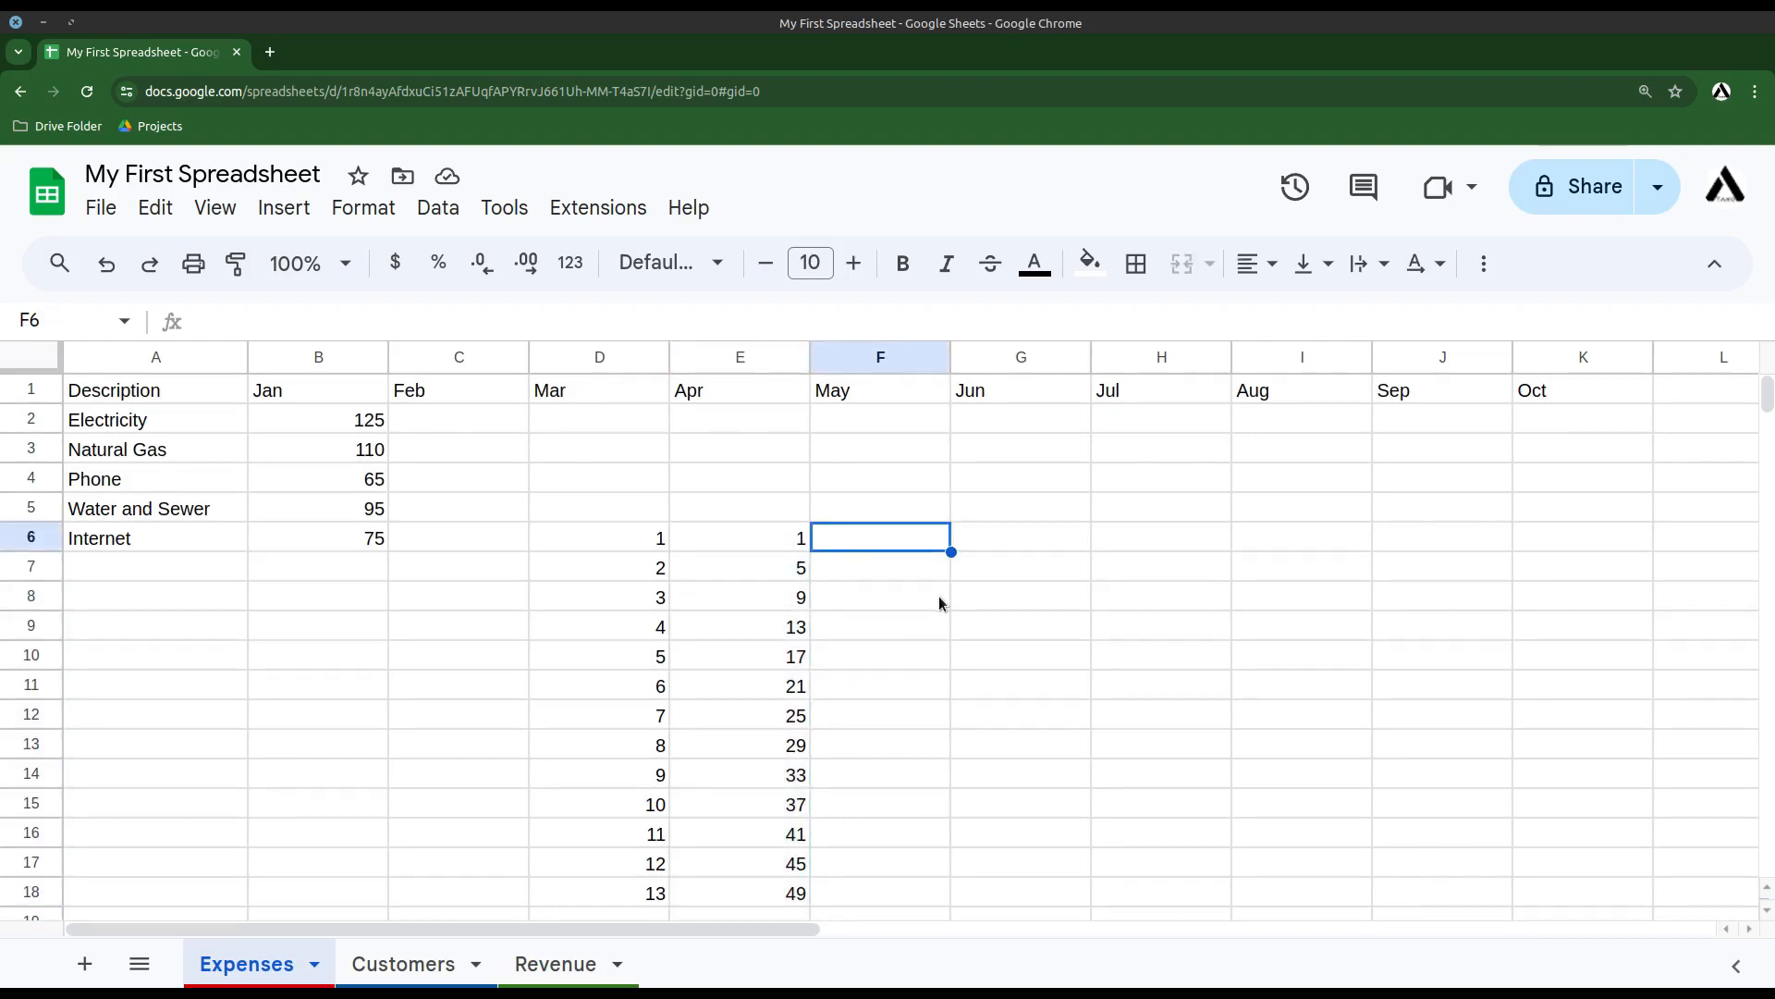
{"action": "type", "text": "49"}
{"action": "key", "text": "Return"}
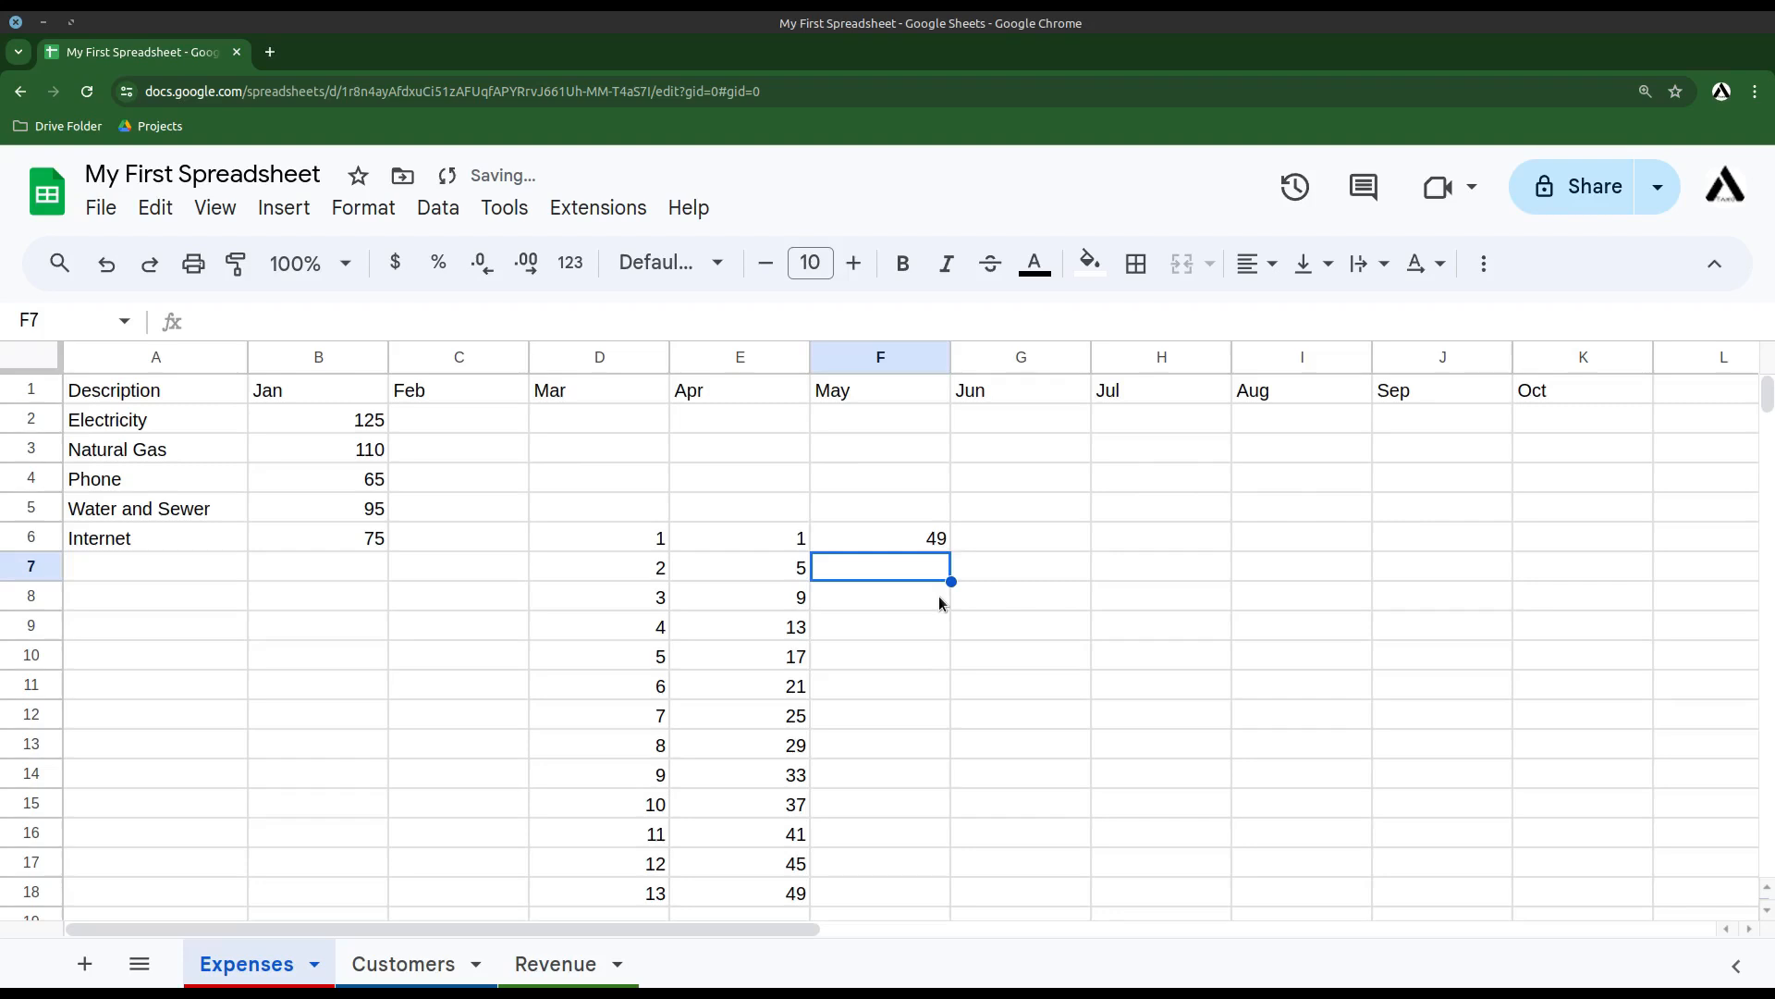
{"action": "type", "text": "45"}
{"action": "key", "text": "Return"}
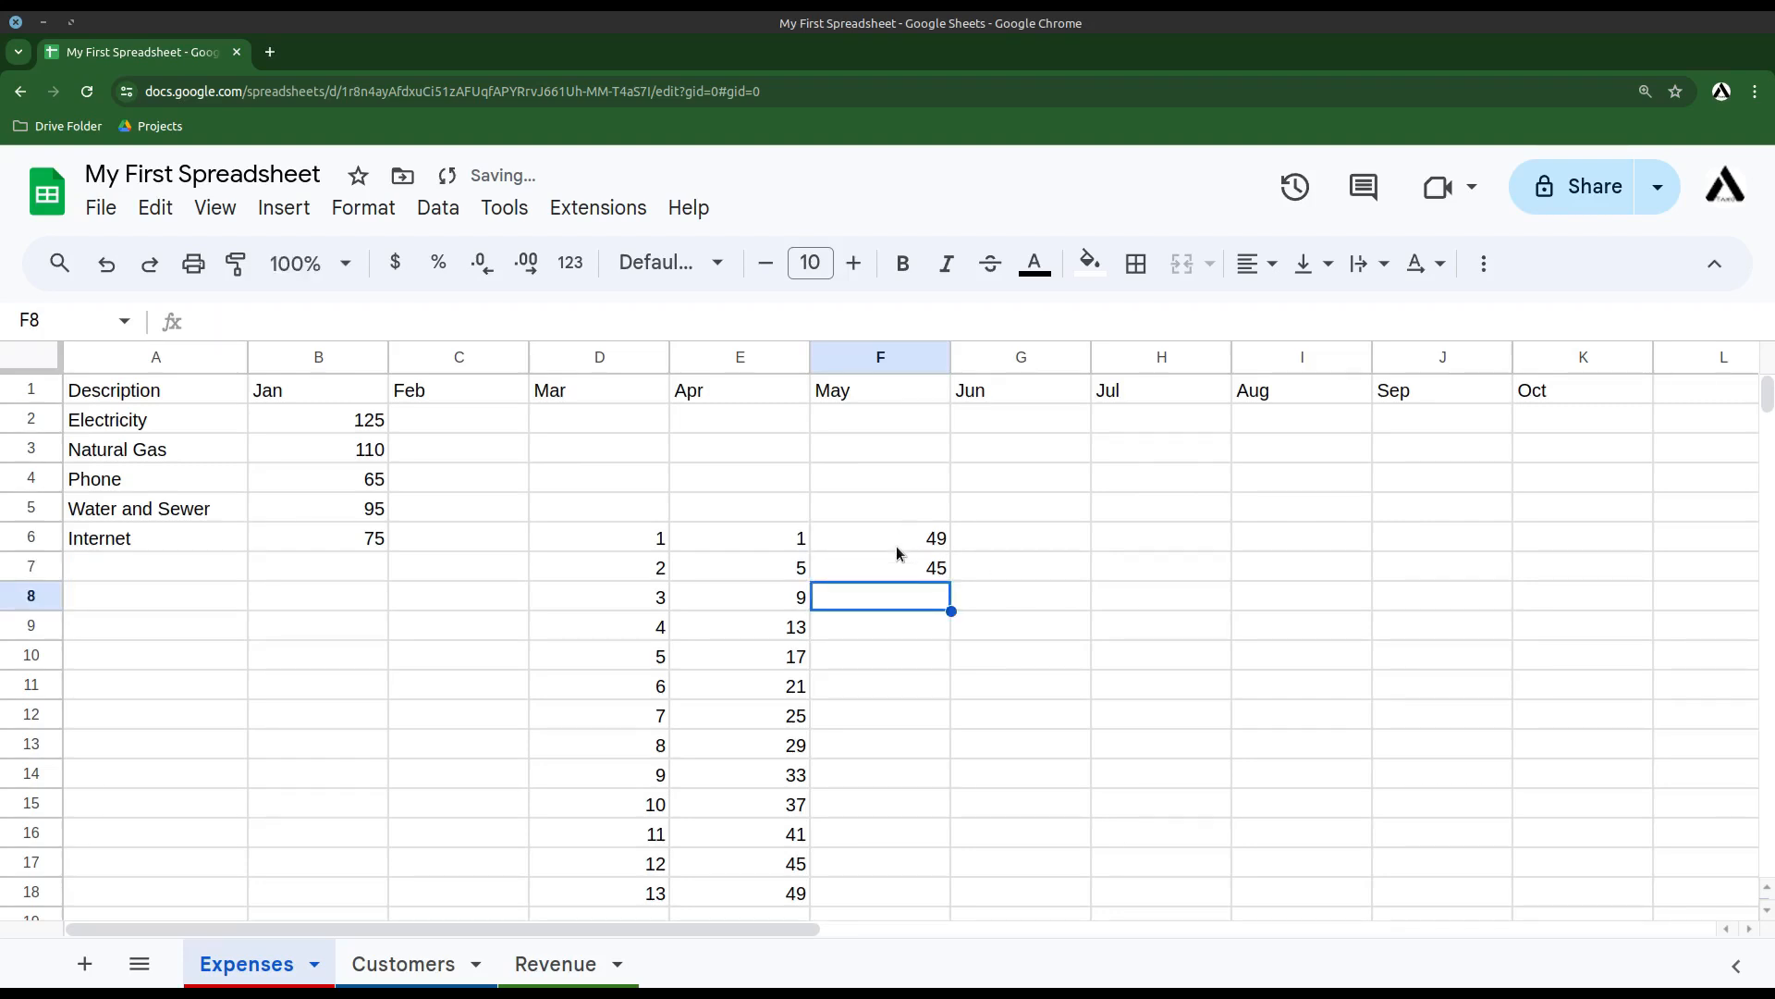
{"action": "left_click_drag", "start_coordinate": [896, 545], "coordinate": [940, 894]}
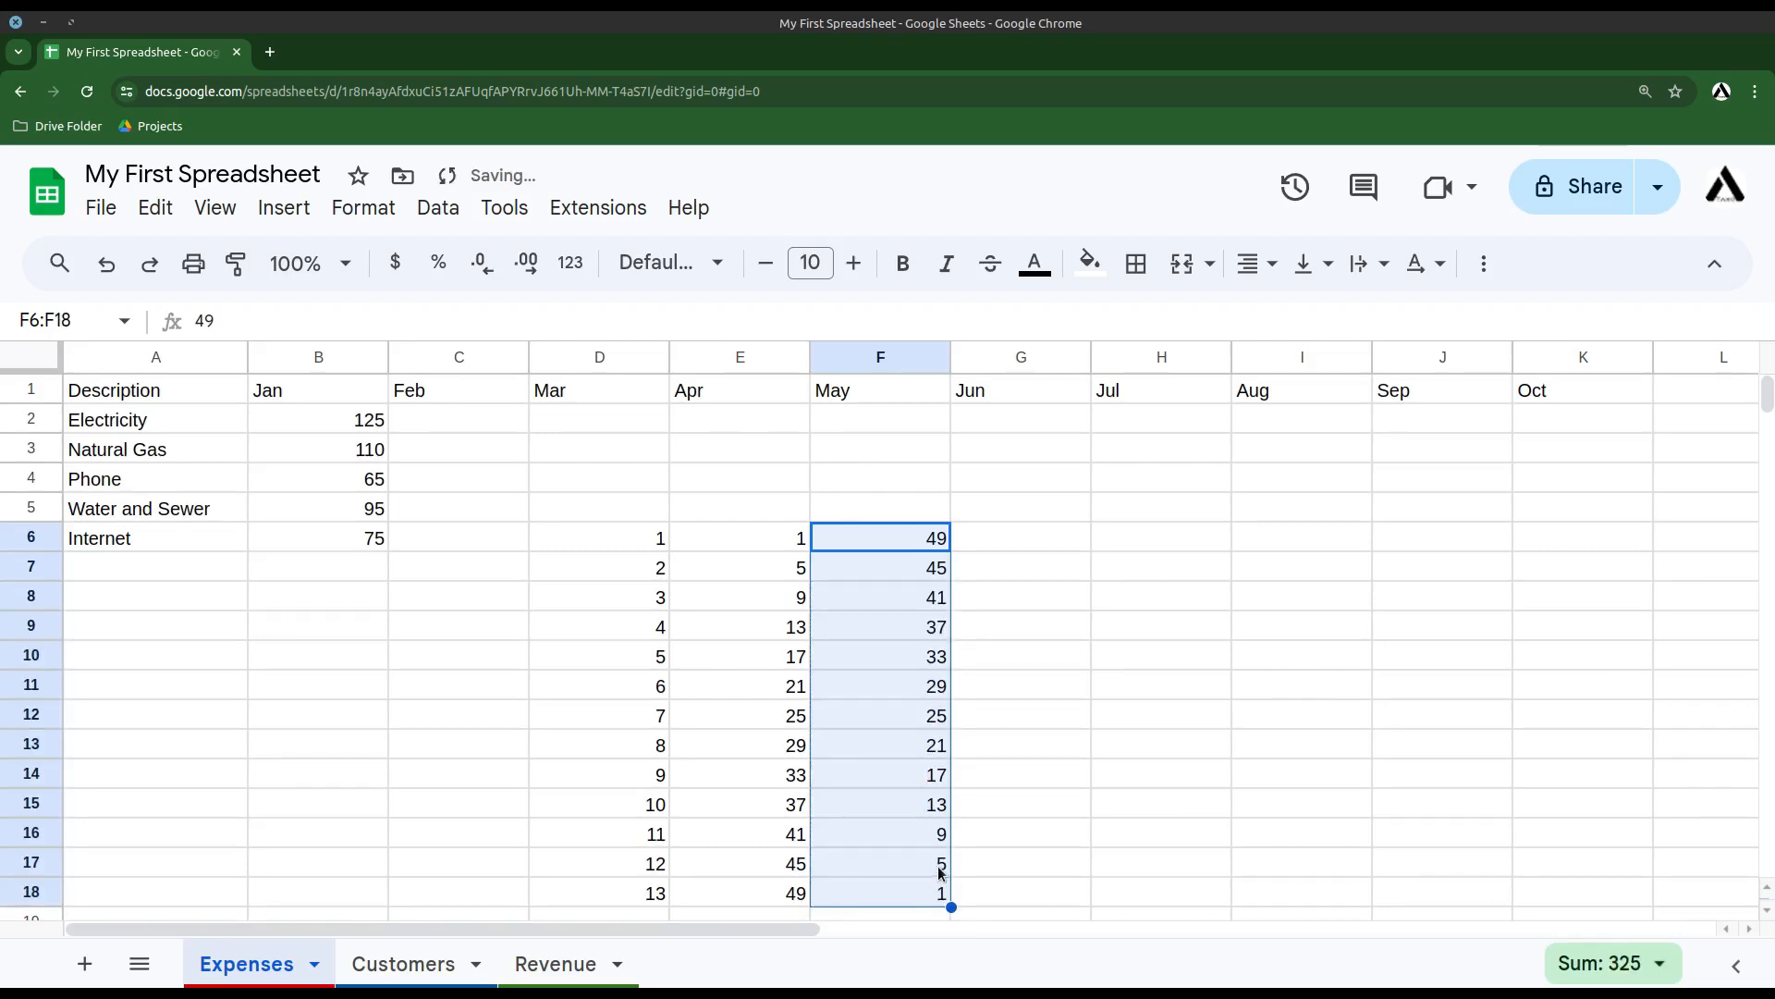
- Delete the three practice number series in D6:F18
{"action": "left_click", "coordinate": [1017, 777]}
{"action": "left_click_drag", "start_coordinate": [601, 538], "coordinate": [886, 901]}
{"action": "key", "text": "Delete"}
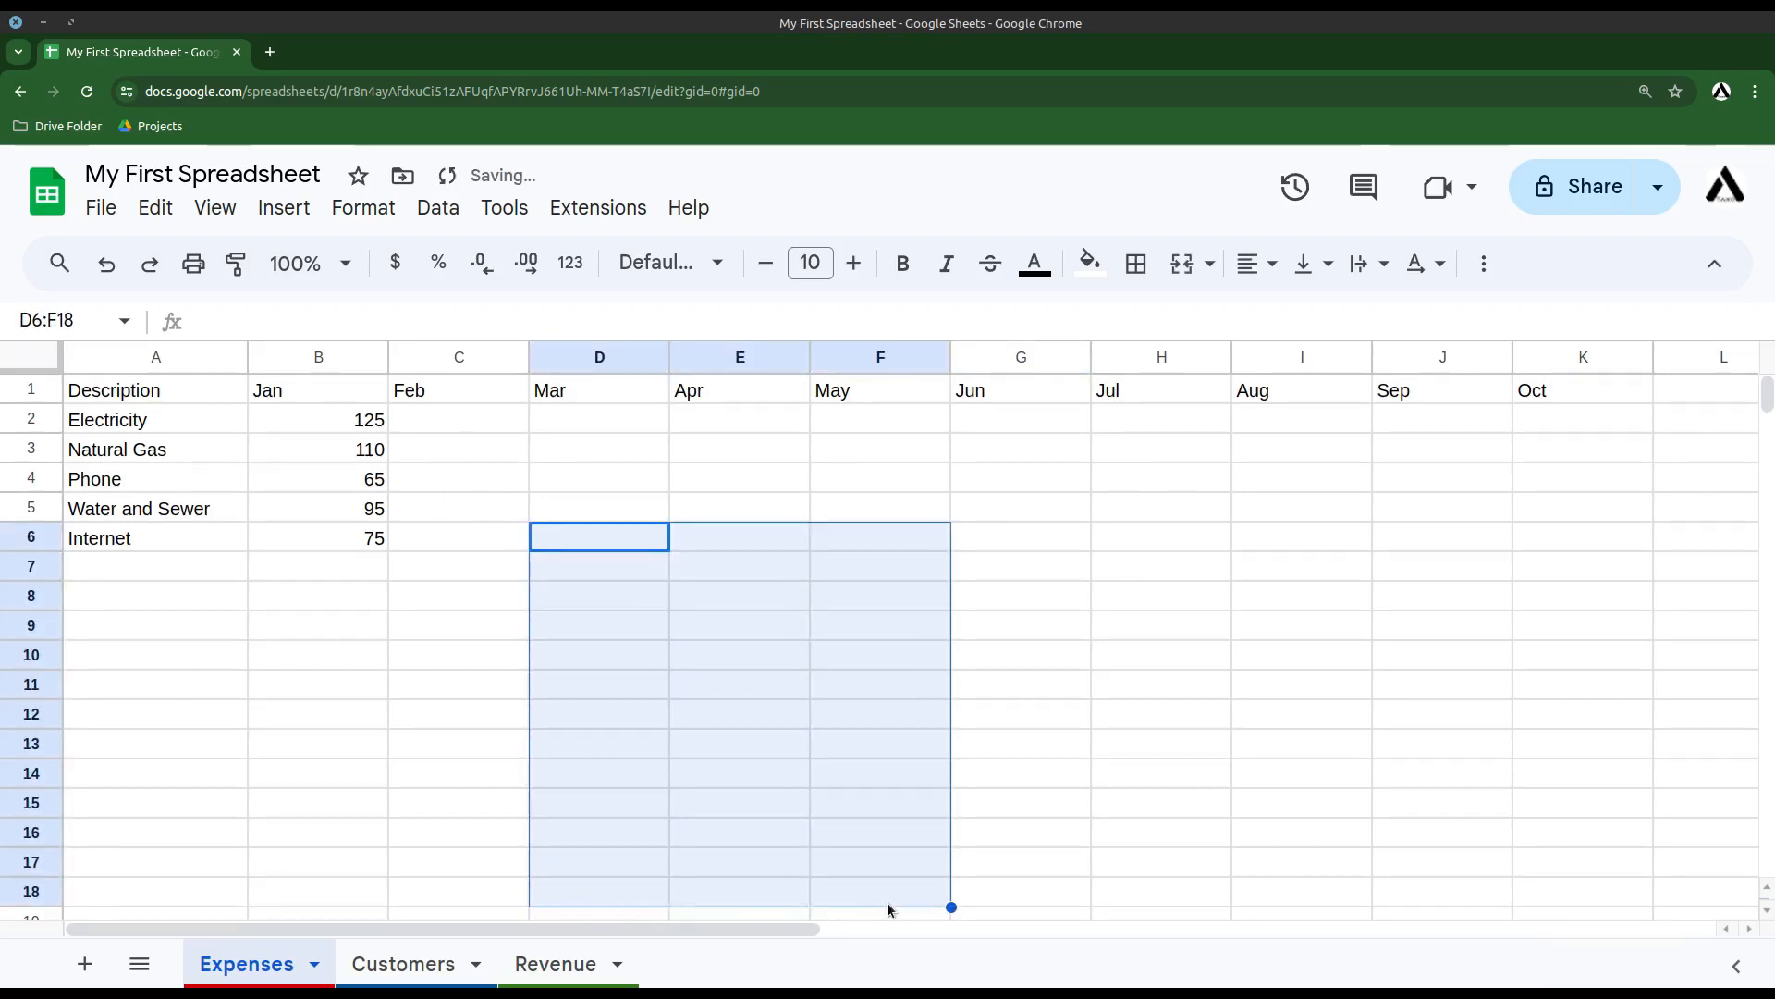
{"action": "left_click", "coordinate": [375, 751]}
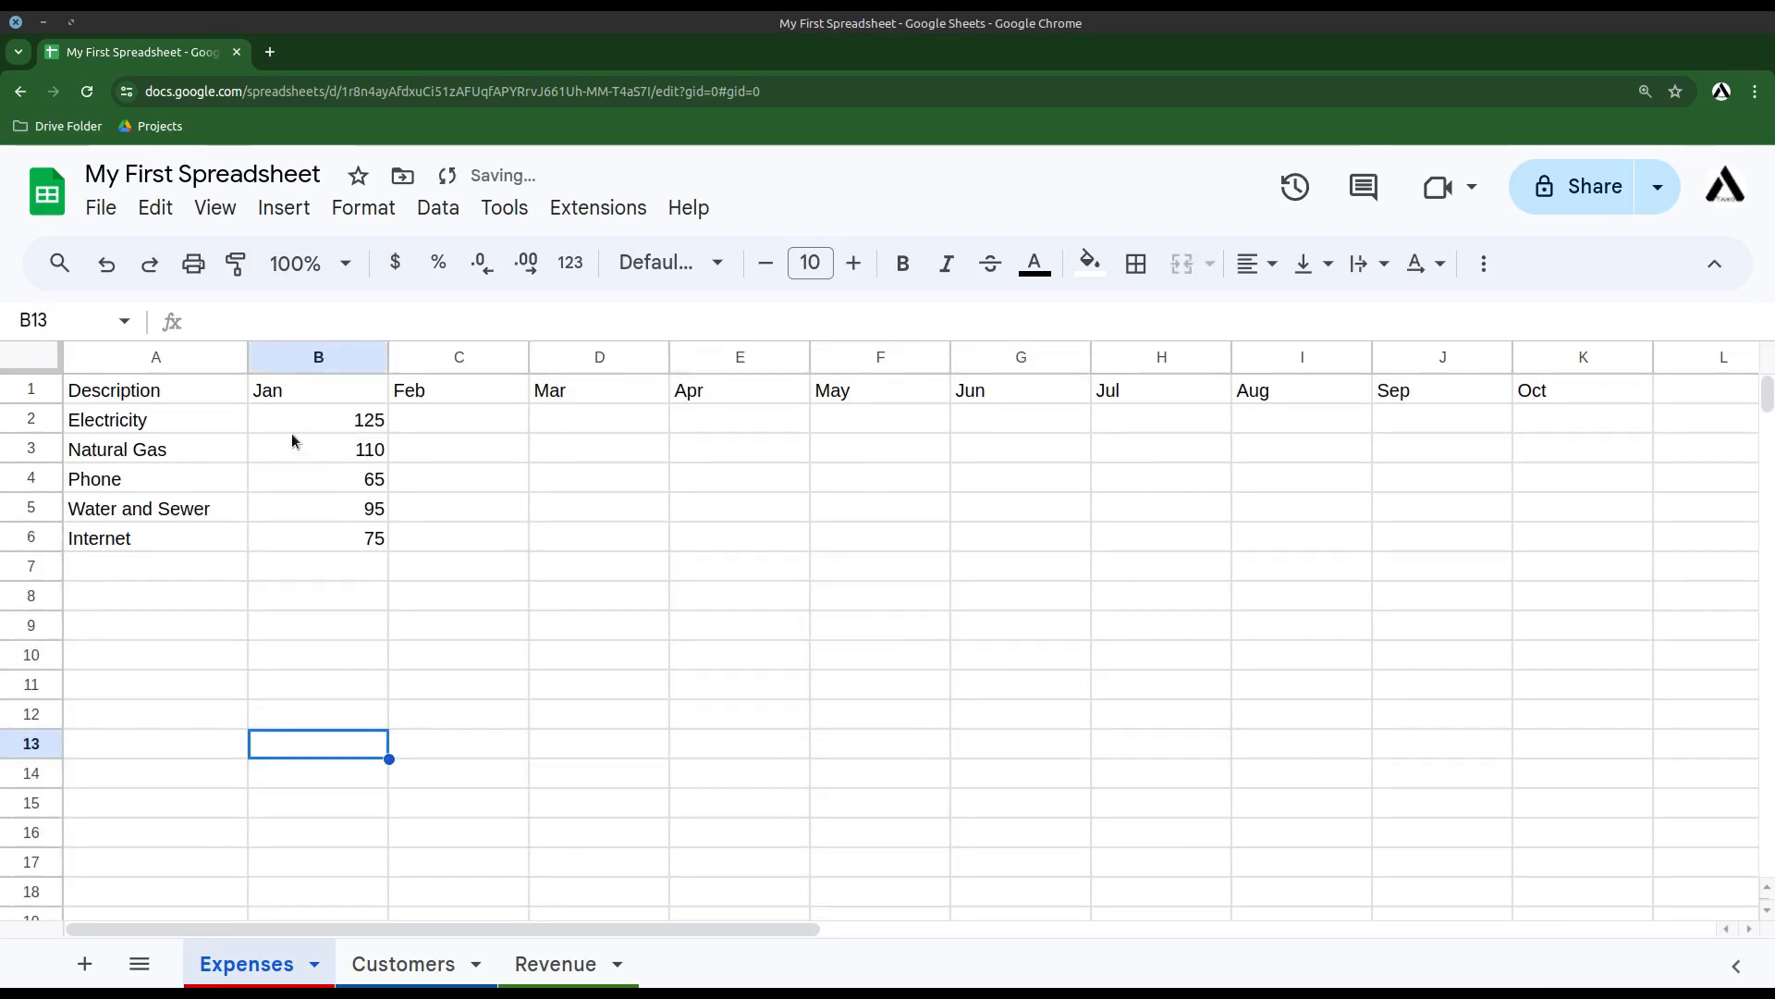
- Enter Electricity costs of 130 in C2 for Feb and 135 in D2 for Mar, and autofill the series through Oct in K2
{"action": "left_click", "coordinate": [319, 396]}
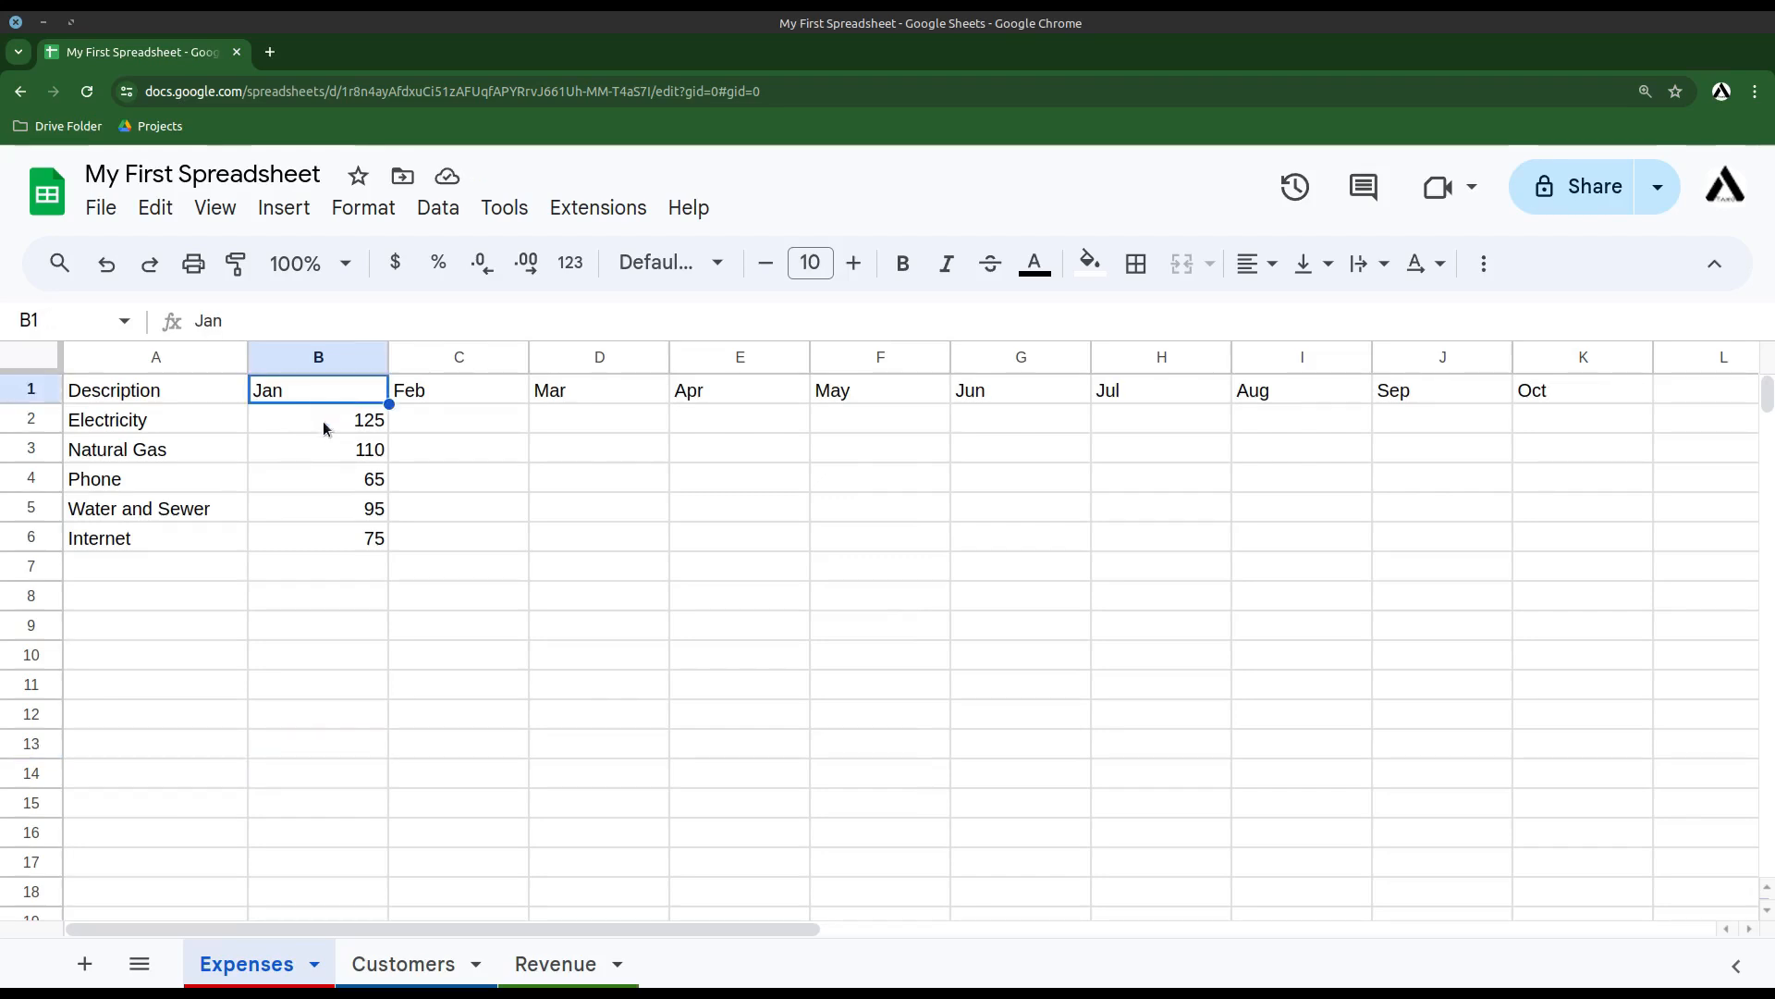
{"action": "left_click", "coordinate": [322, 419]}
{"action": "left_click", "coordinate": [466, 433]}
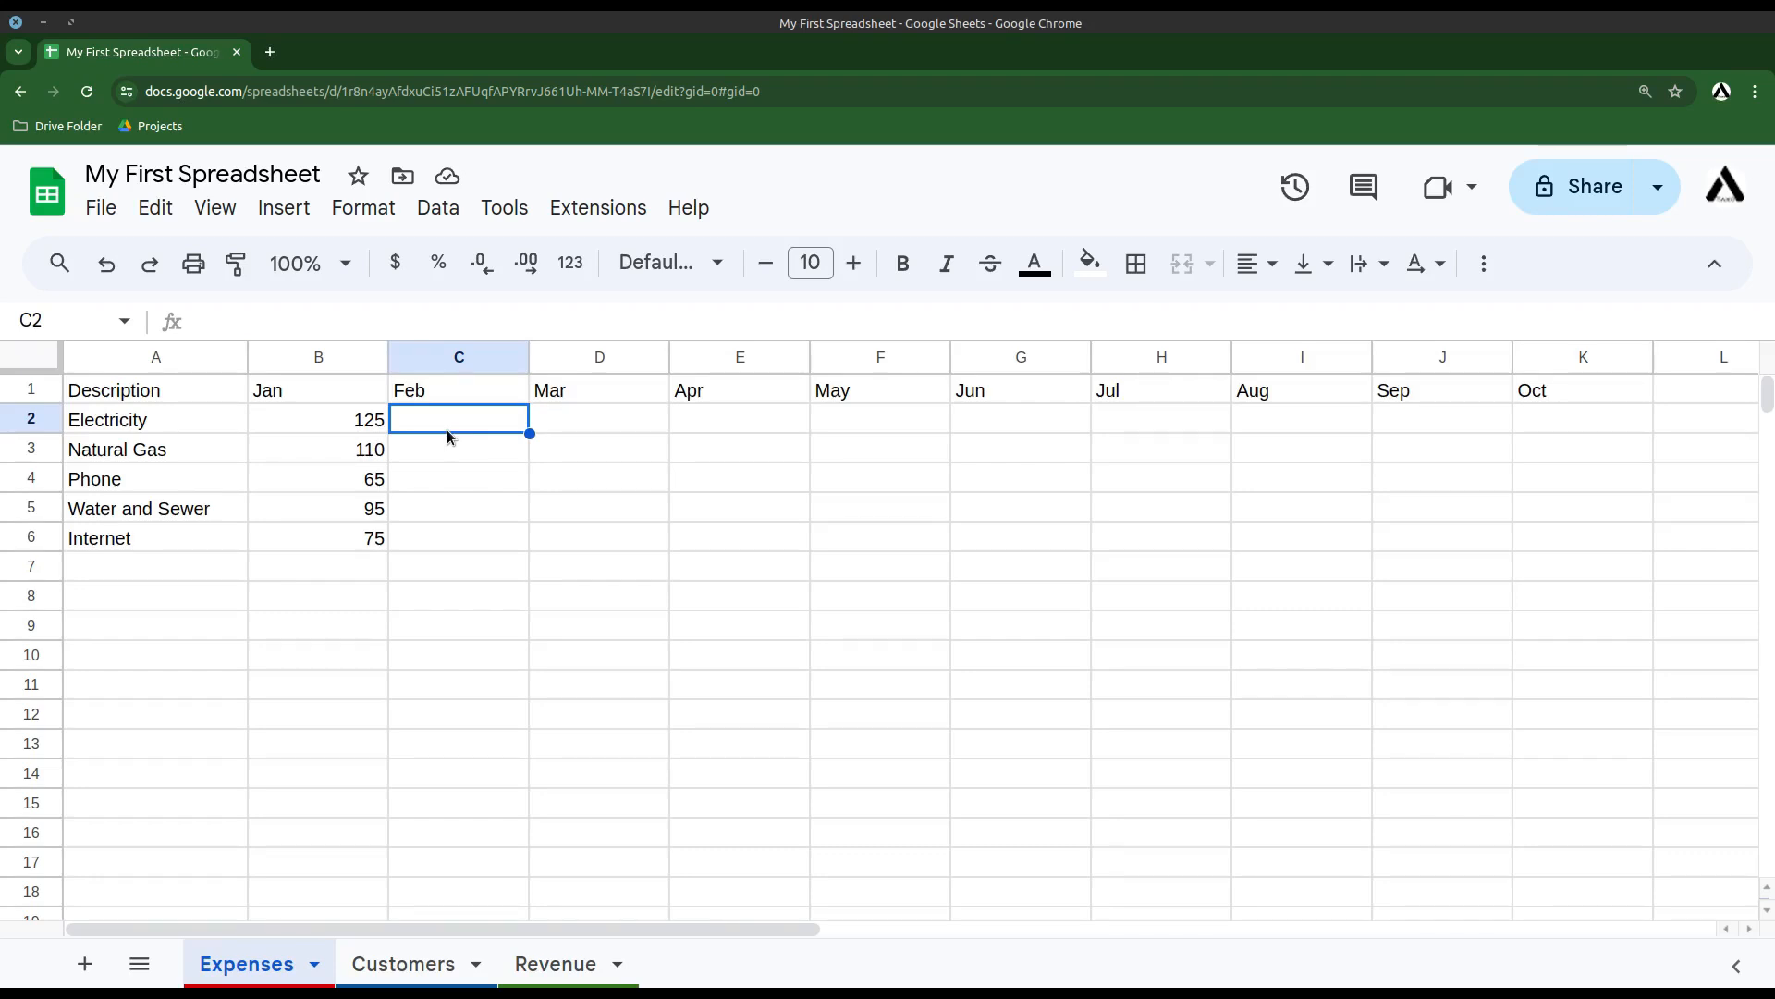
{"action": "type", "text": "130"}
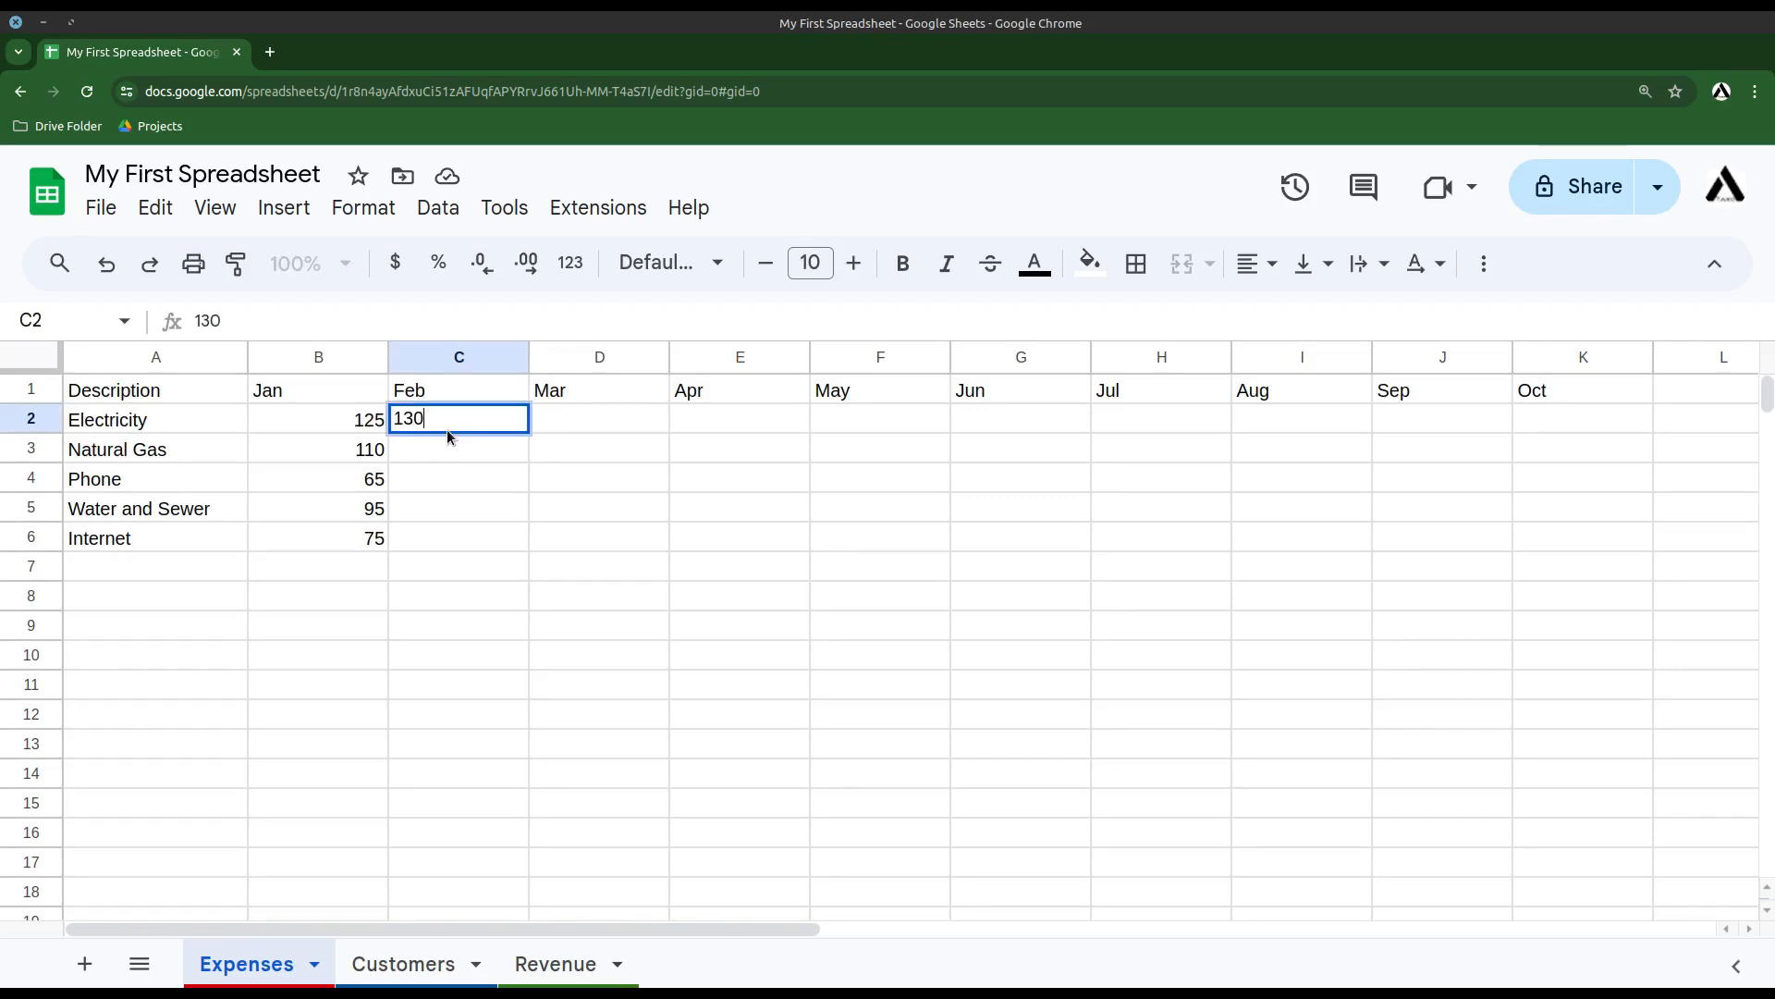
{"action": "key", "text": "Return"}
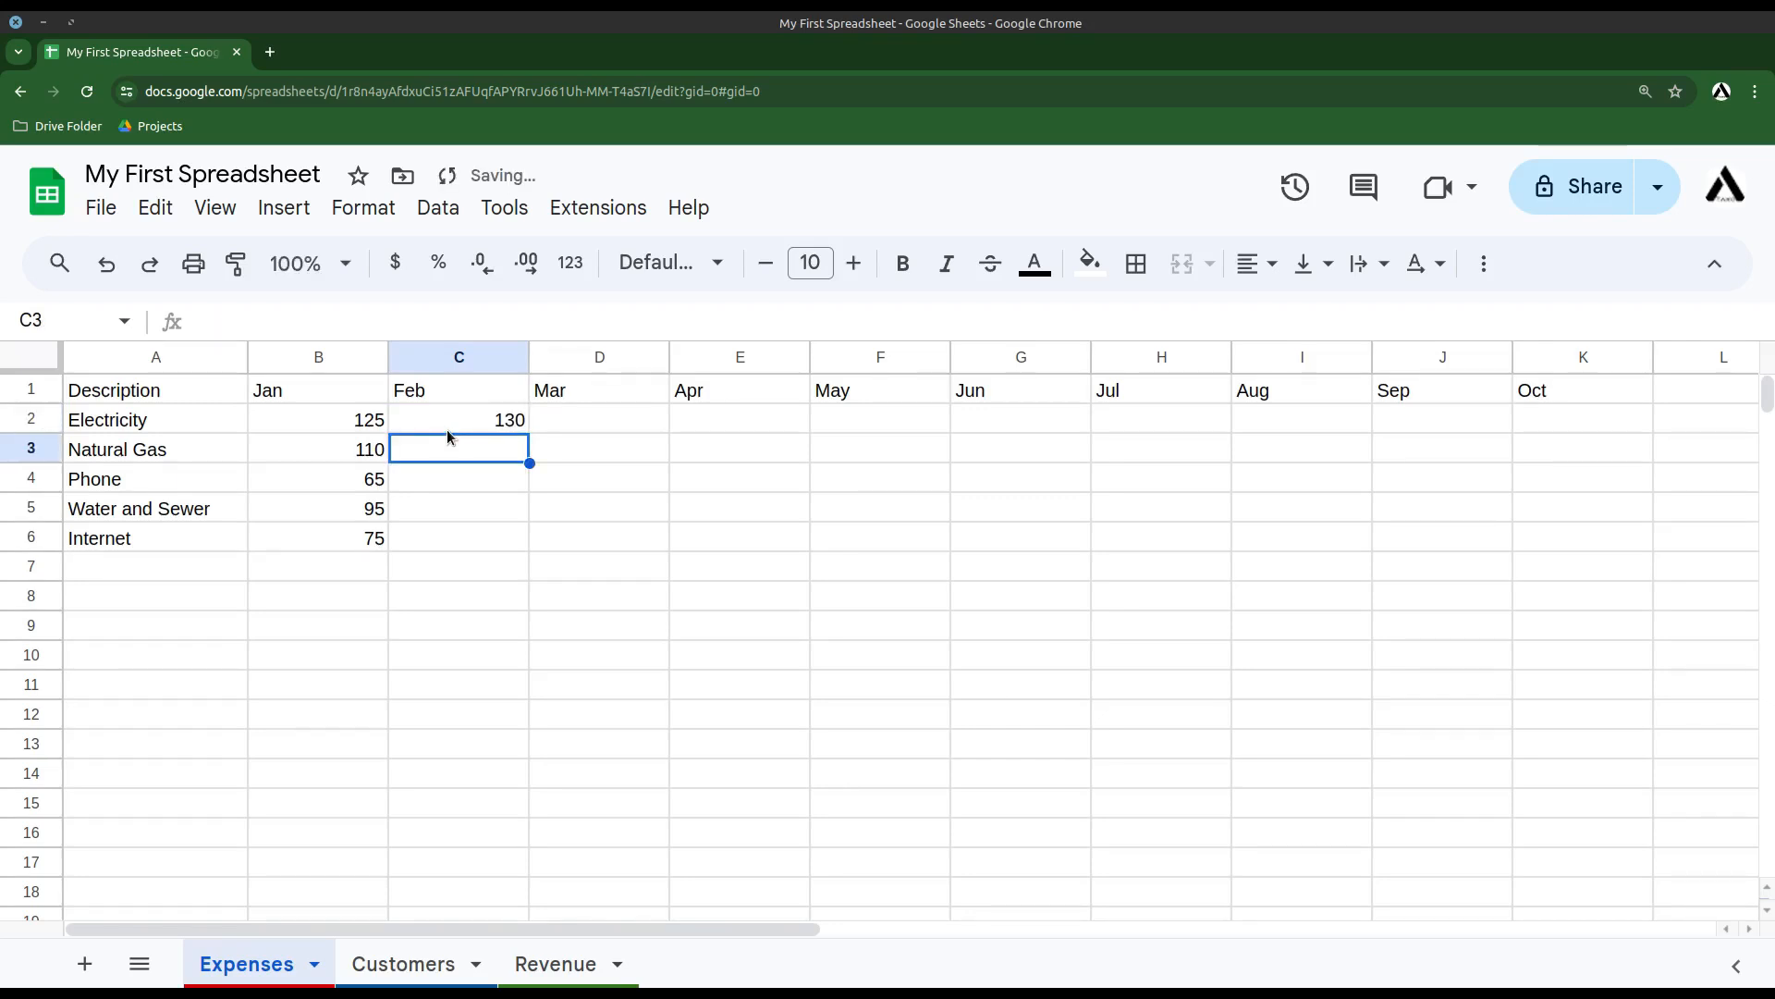
{"action": "left_click", "coordinate": [588, 420]}
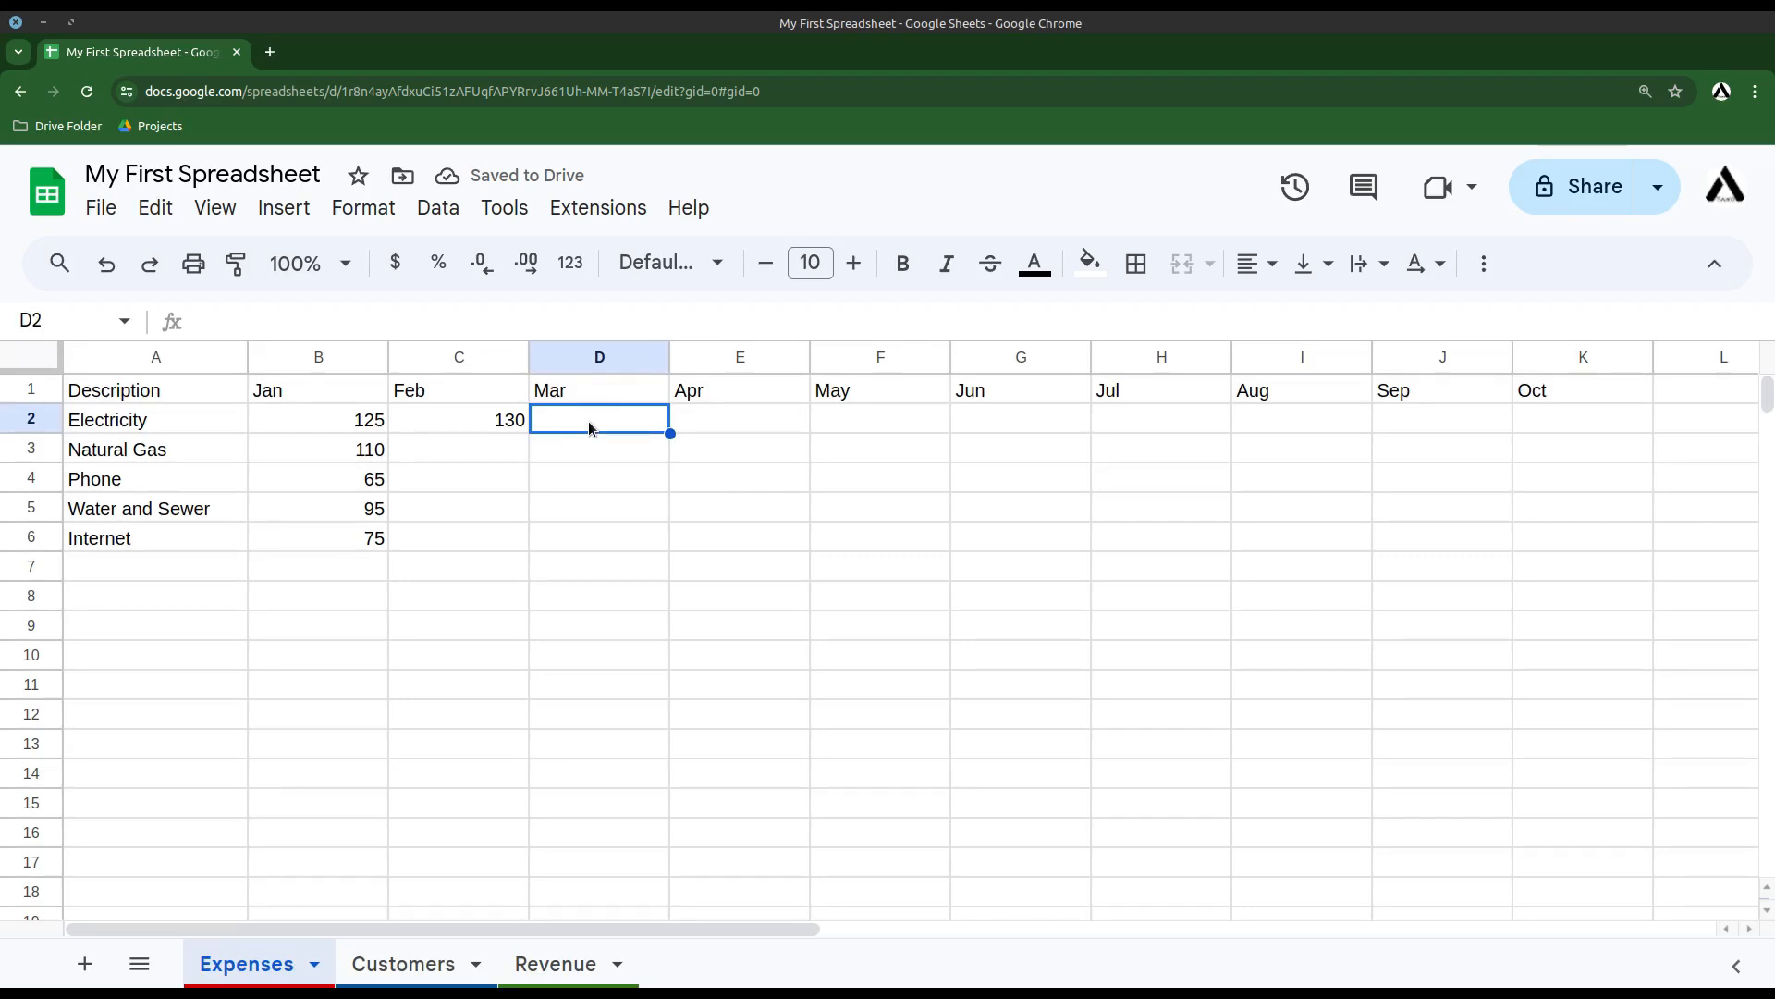
{"action": "type", "text": "13"}
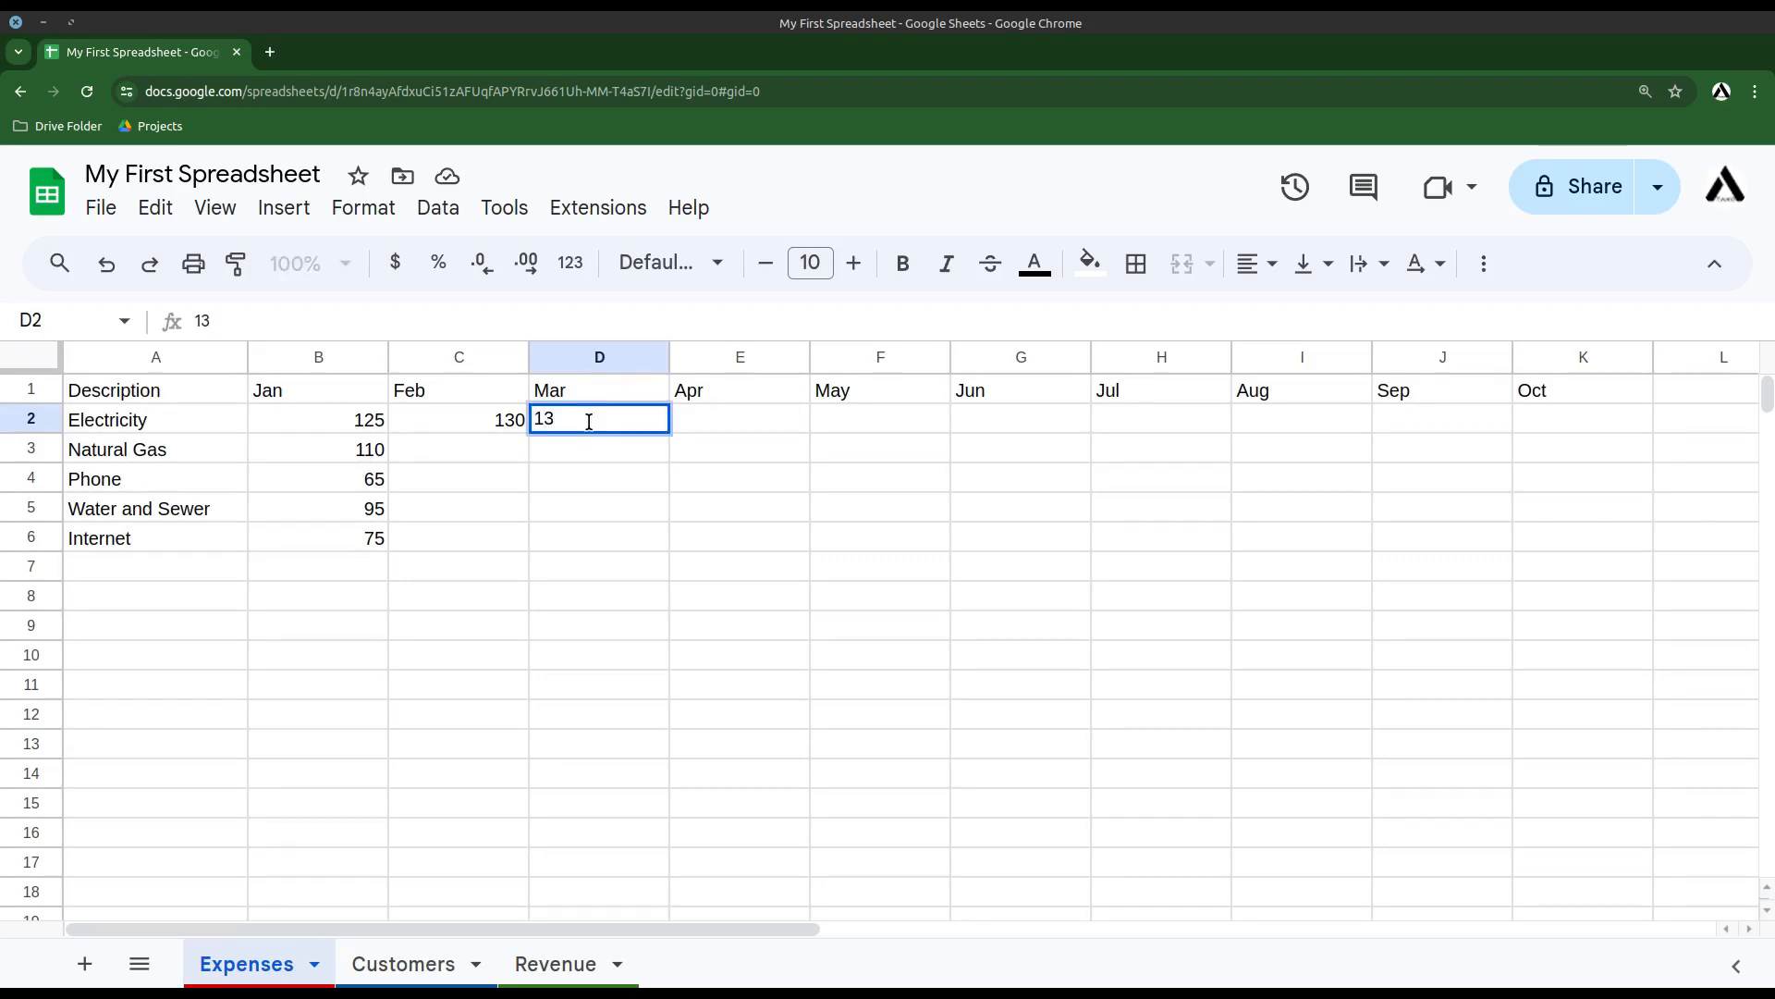
{"action": "type", "text": "5"}
{"action": "key", "text": "Return"}
{"action": "left_click_drag", "start_coordinate": [368, 419], "coordinate": [1585, 412]}
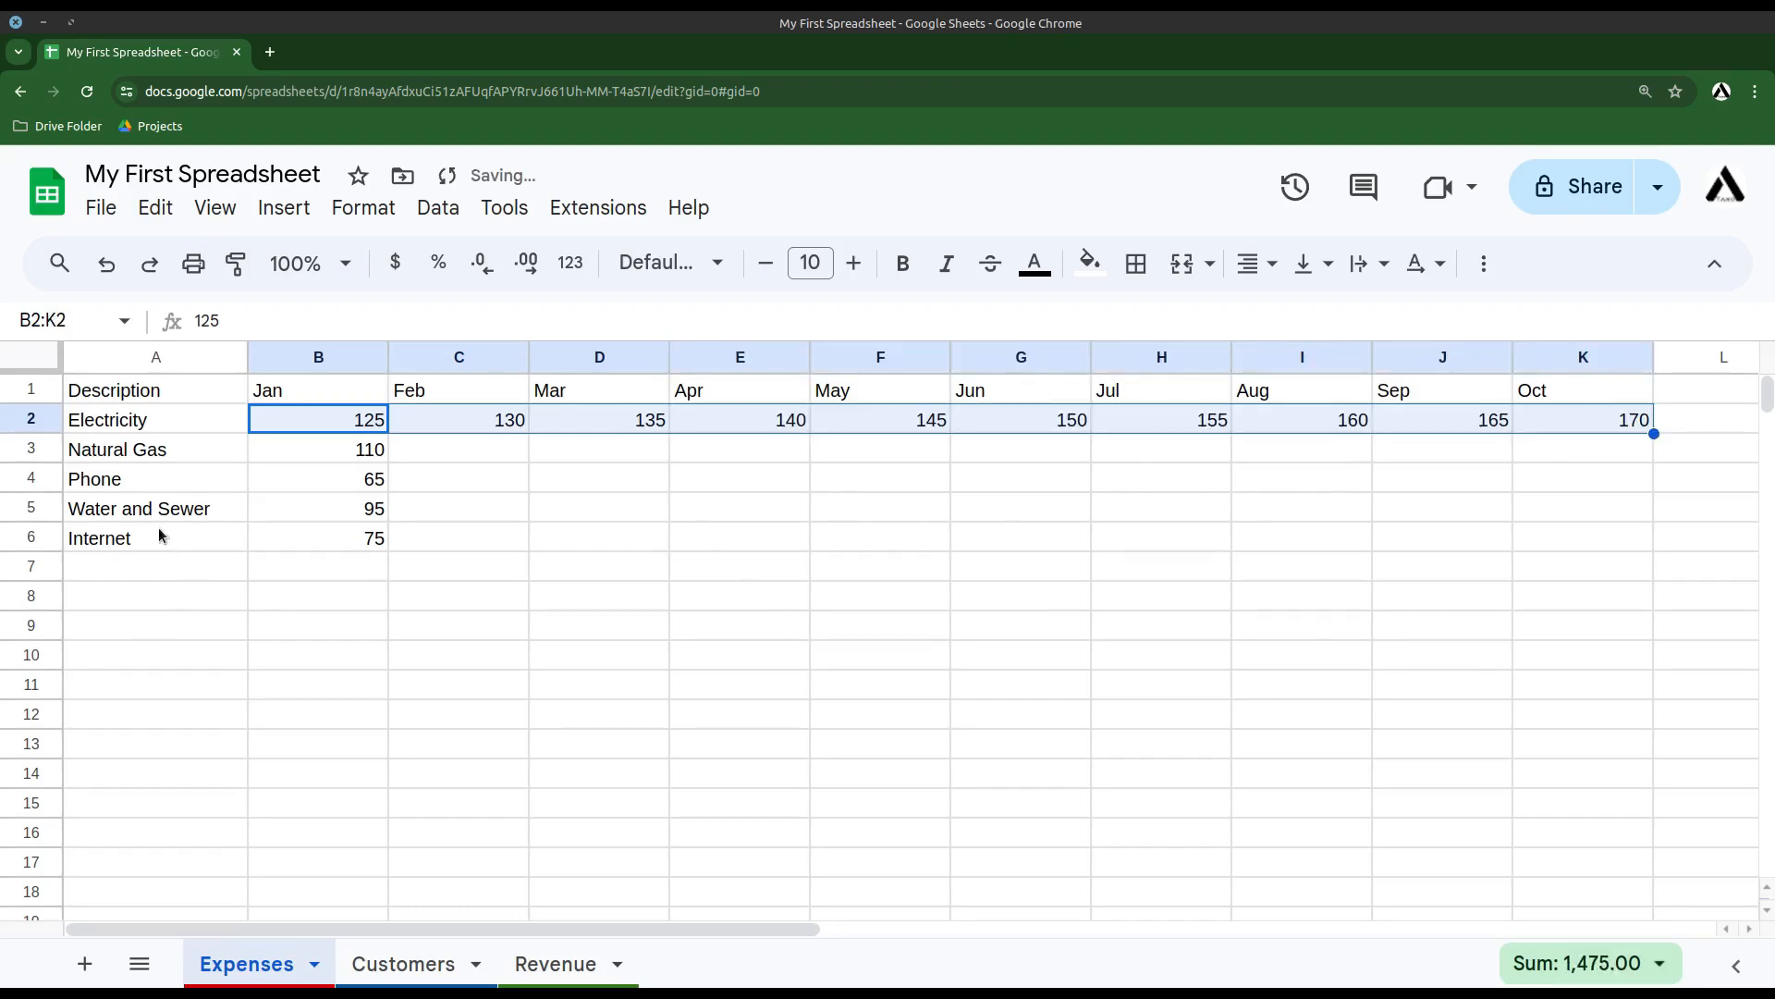
- Enter Natural Gas costs of 113 in C3 for Feb and 116 in D3 for Mar, and autofill the series through Oct in K3
{"action": "left_click", "coordinate": [287, 452]}
{"action": "left_click", "coordinate": [459, 453]}
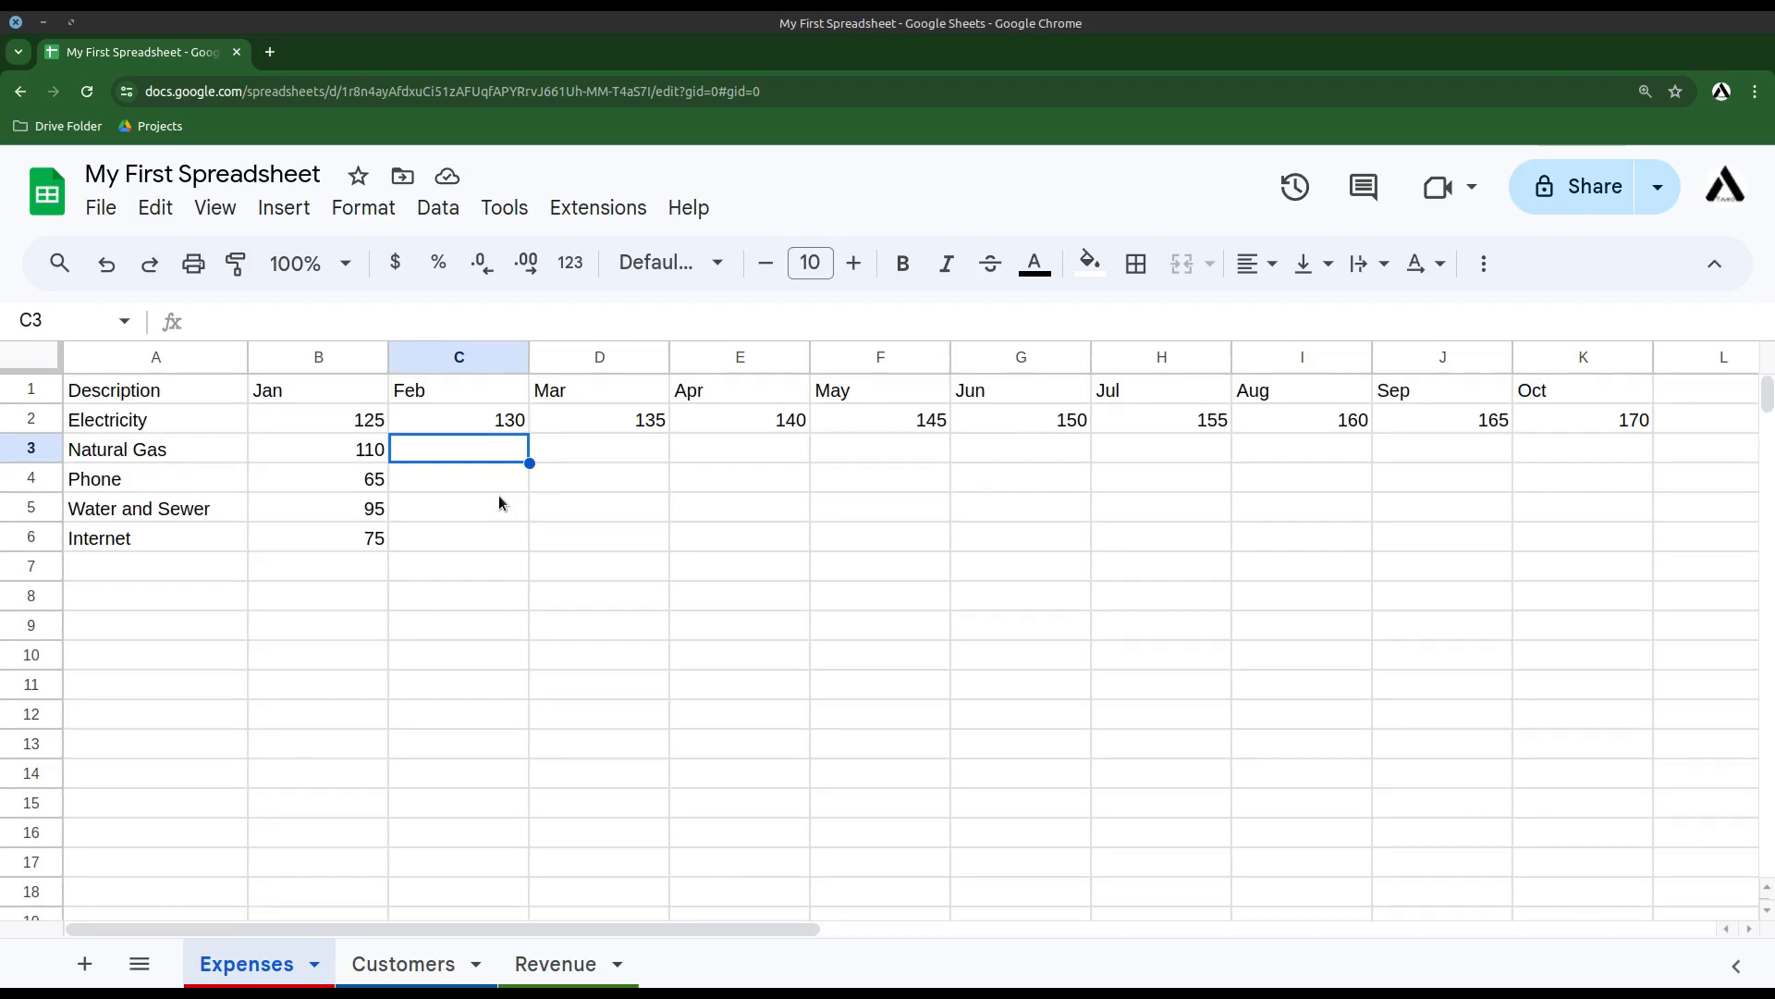
{"action": "type", "text": "113"}
{"action": "key", "text": "Return"}
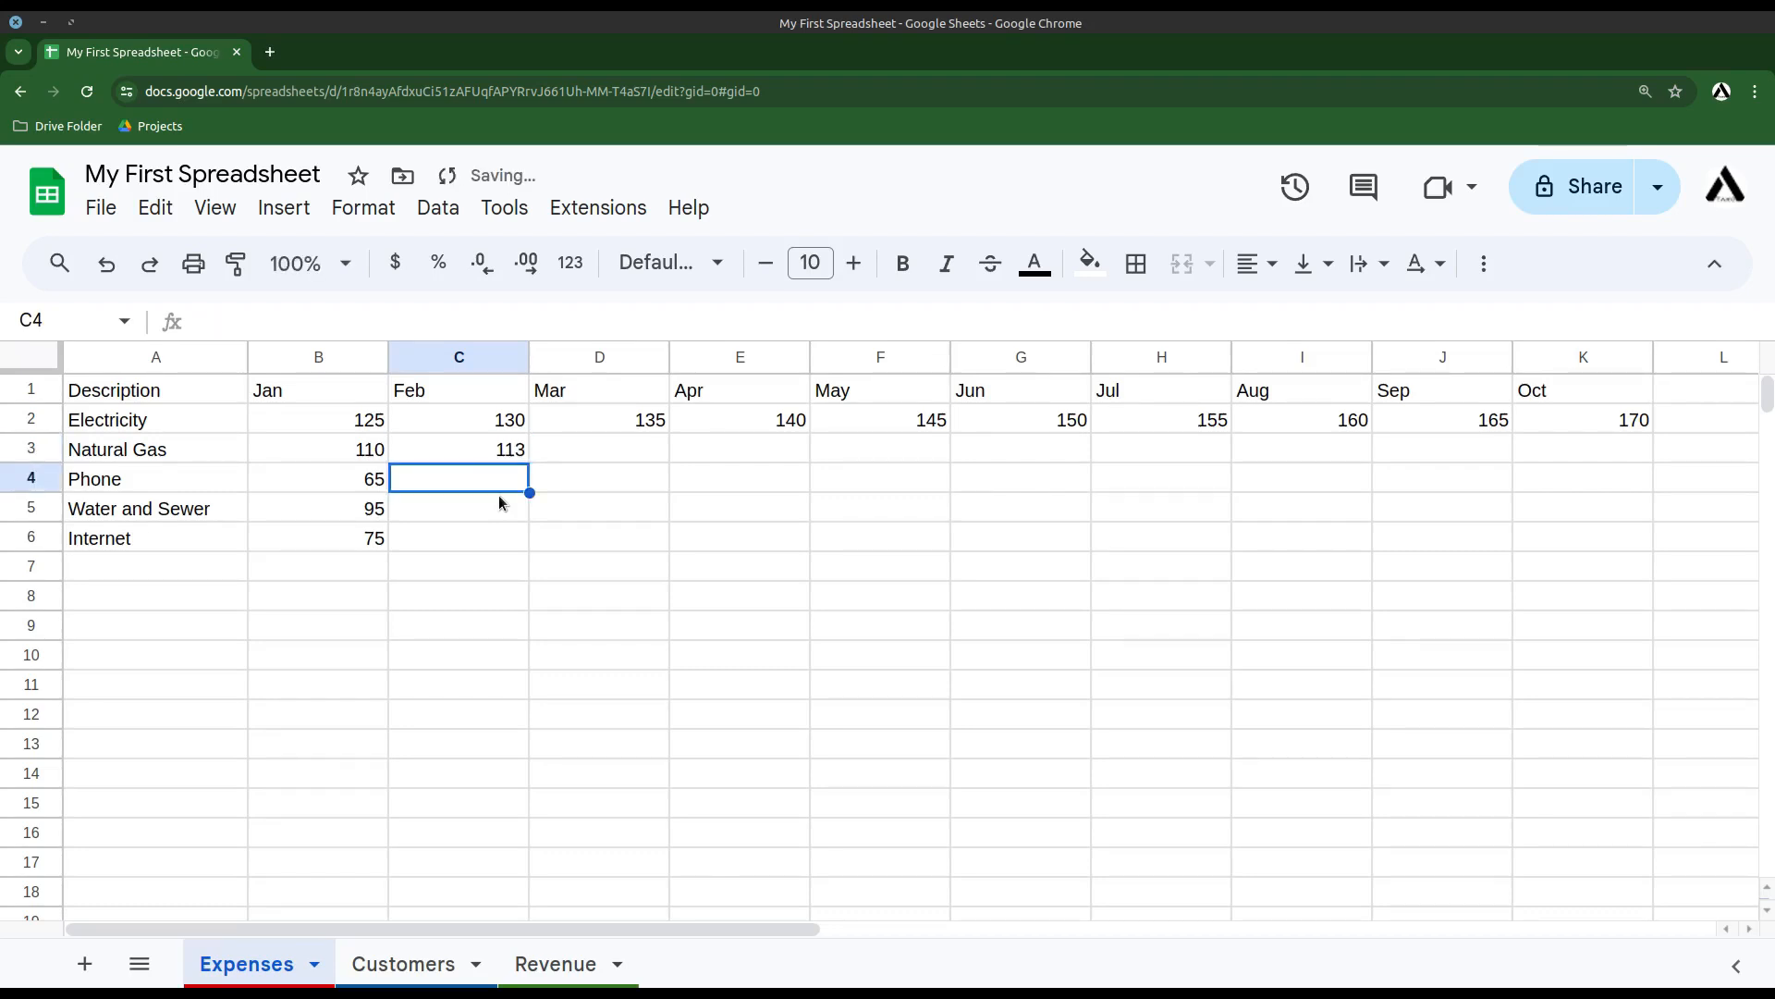
{"action": "key", "text": "Up"}
{"action": "key", "text": "Right"}
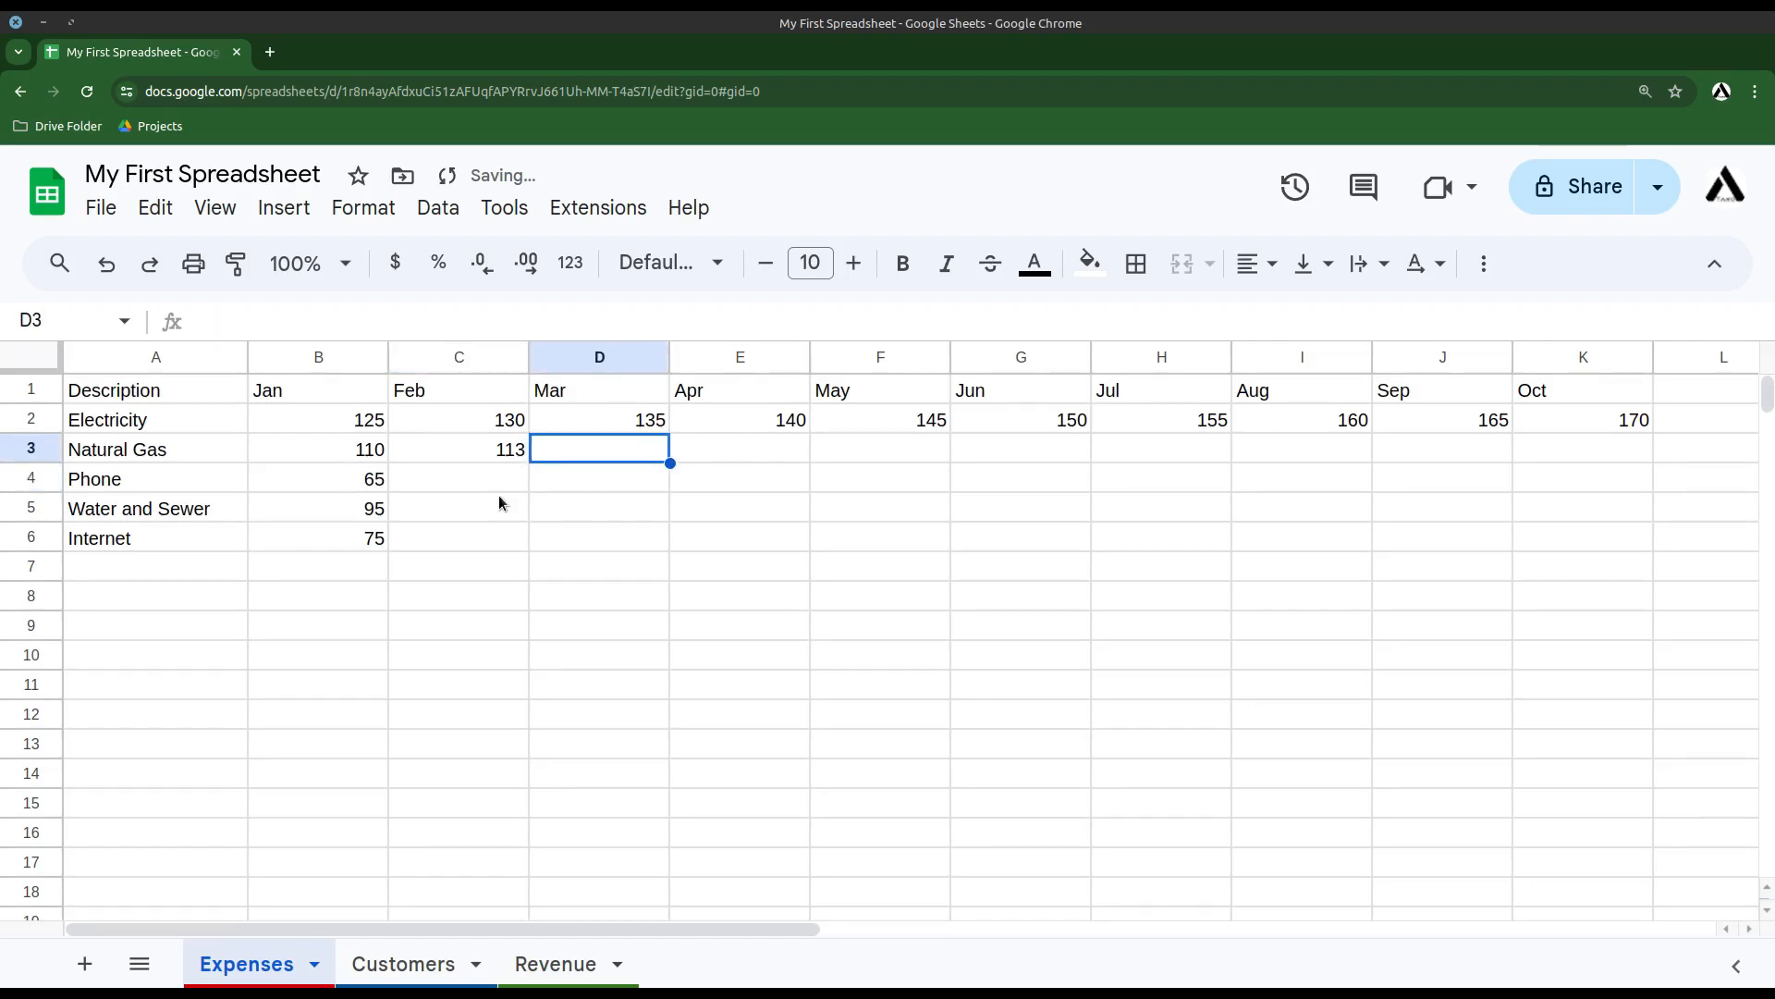
{"action": "type", "text": "116"}
{"action": "key", "text": "Return"}
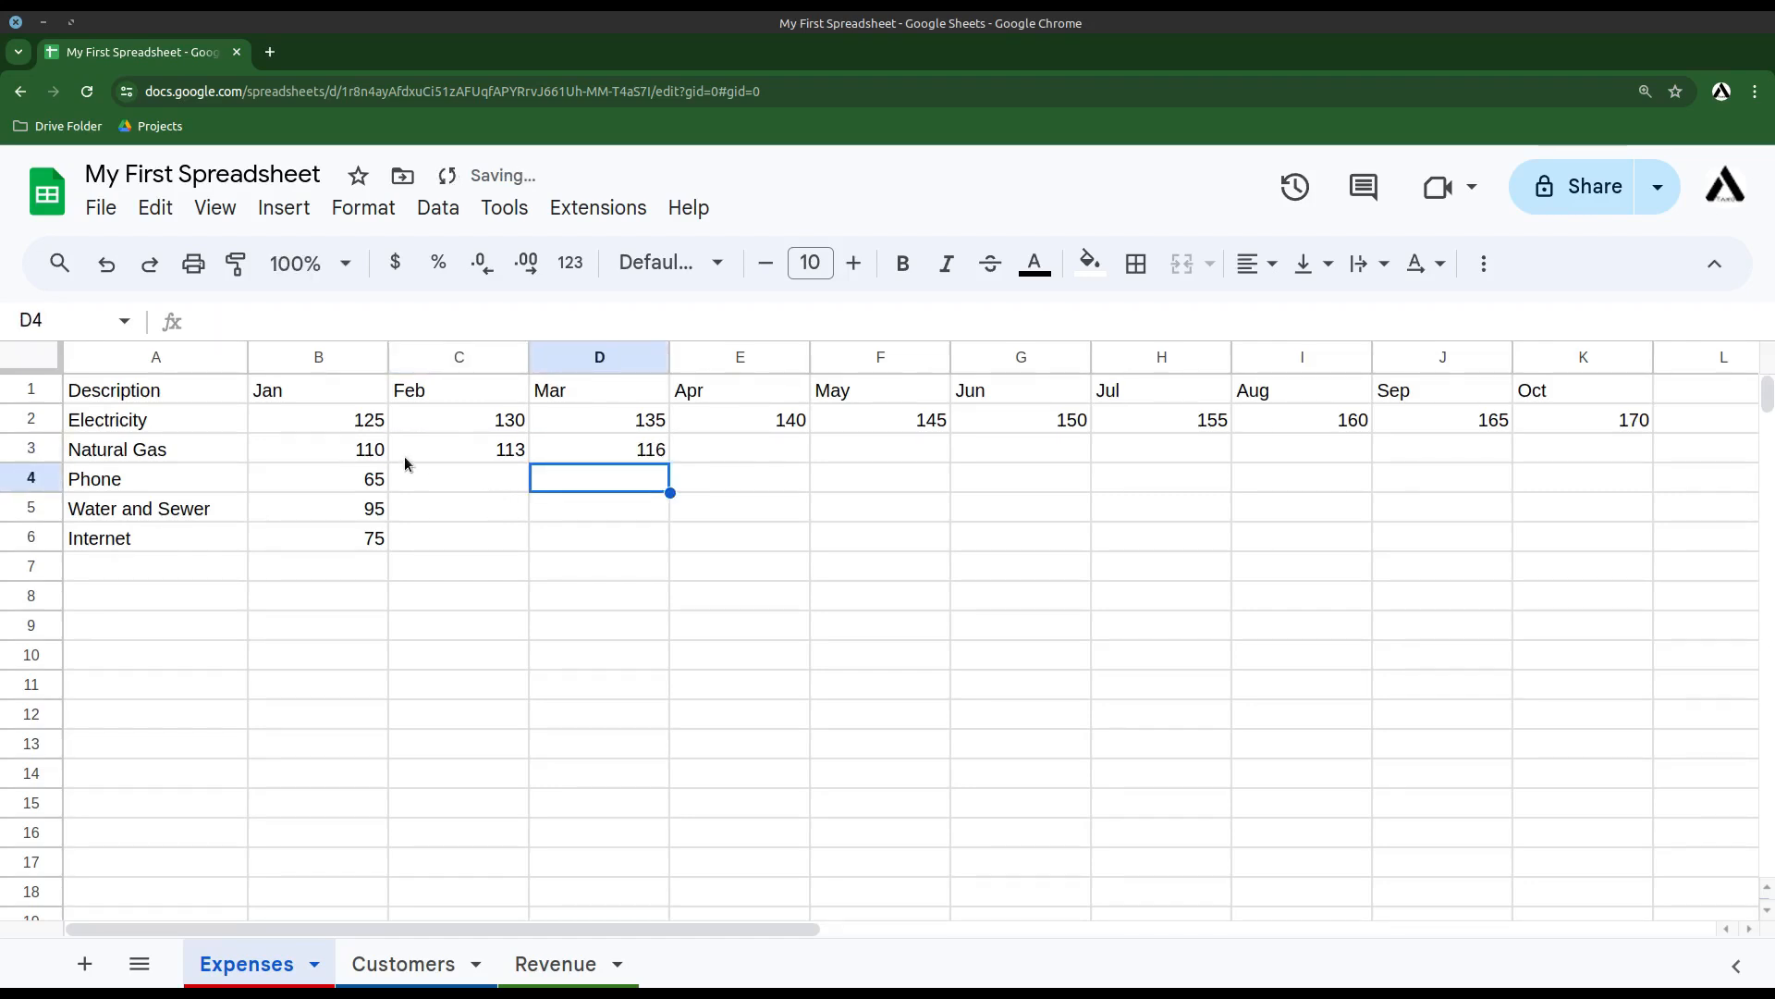
{"action": "left_click_drag", "start_coordinate": [351, 458], "coordinate": [1617, 467]}
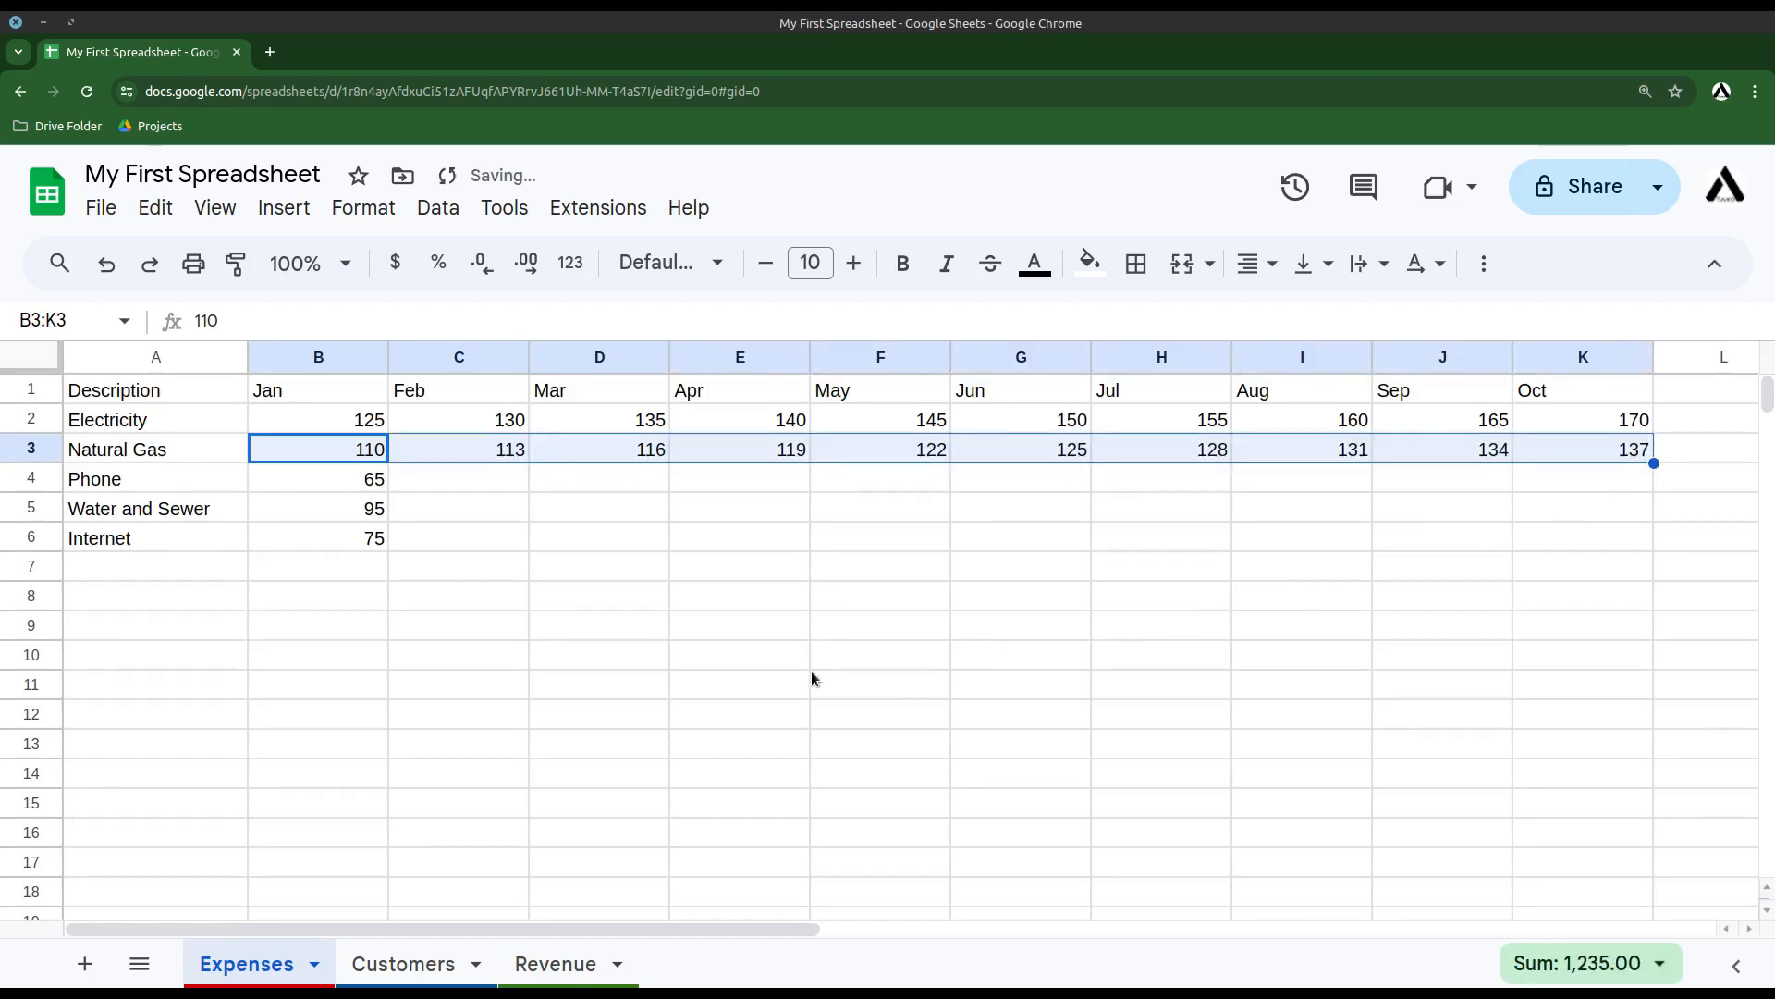
- Autofill the January Phone cost of 65 from B4 across every month through K4
{"action": "left_click", "coordinate": [407, 477]}
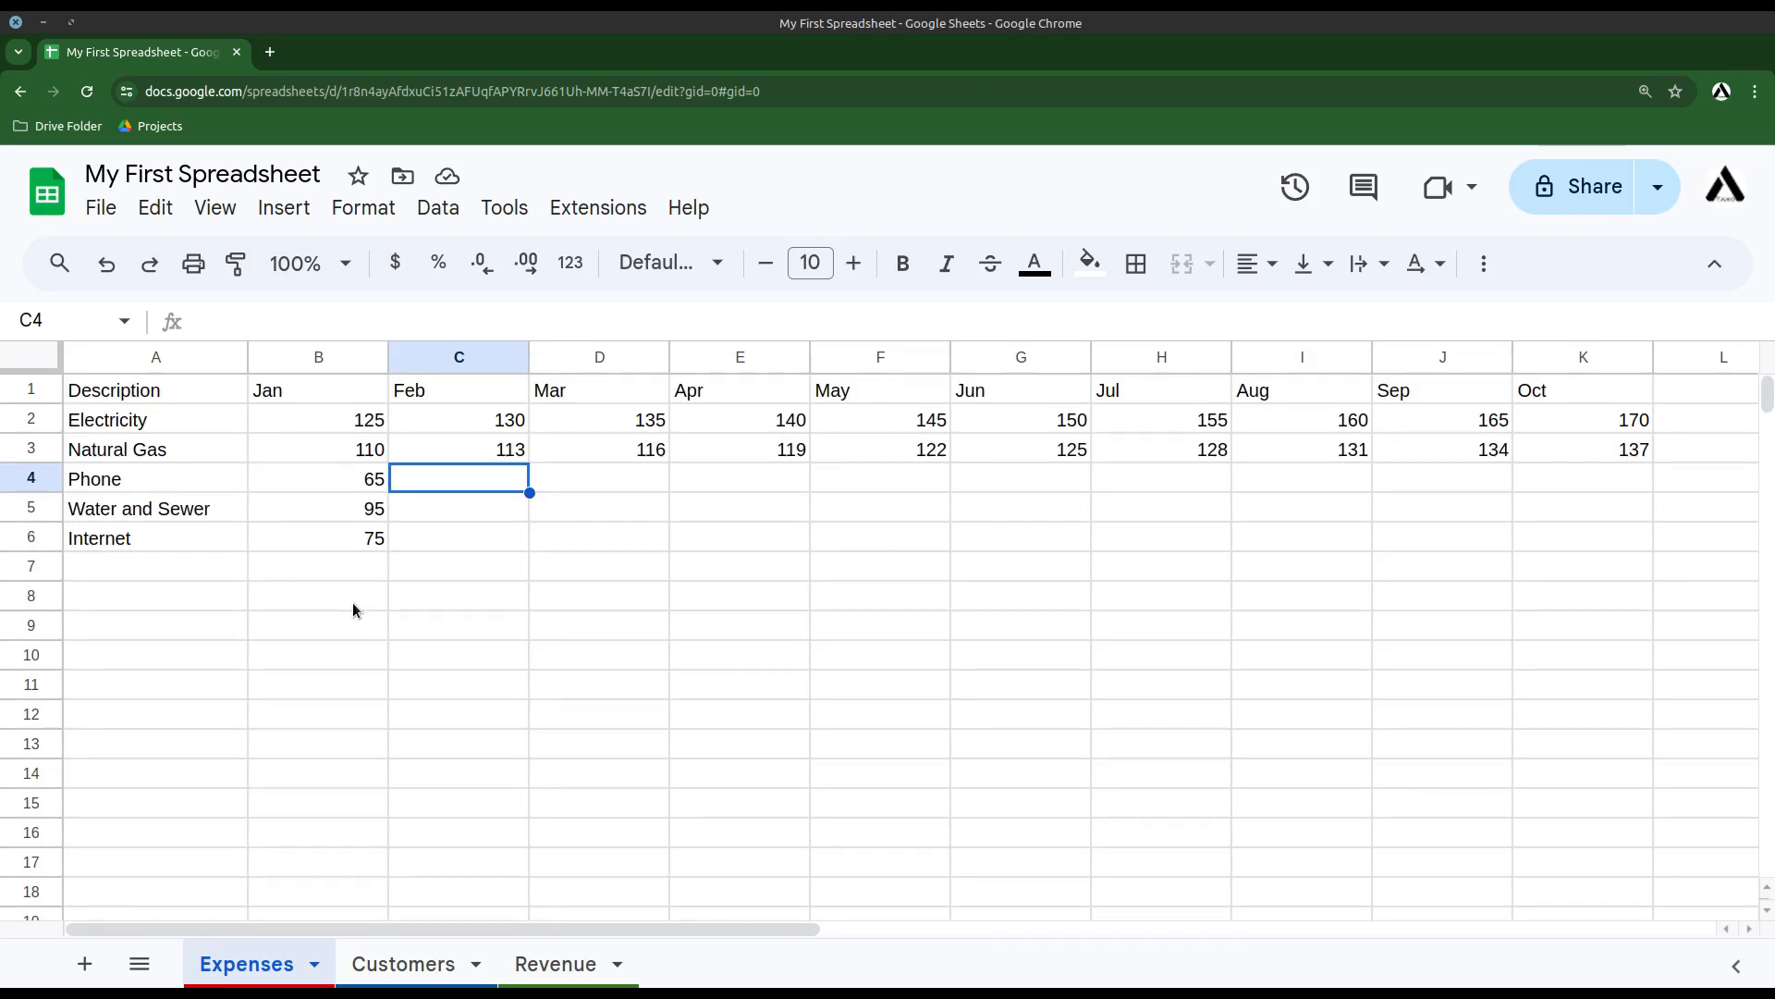
{"action": "left_click", "coordinate": [368, 484]}
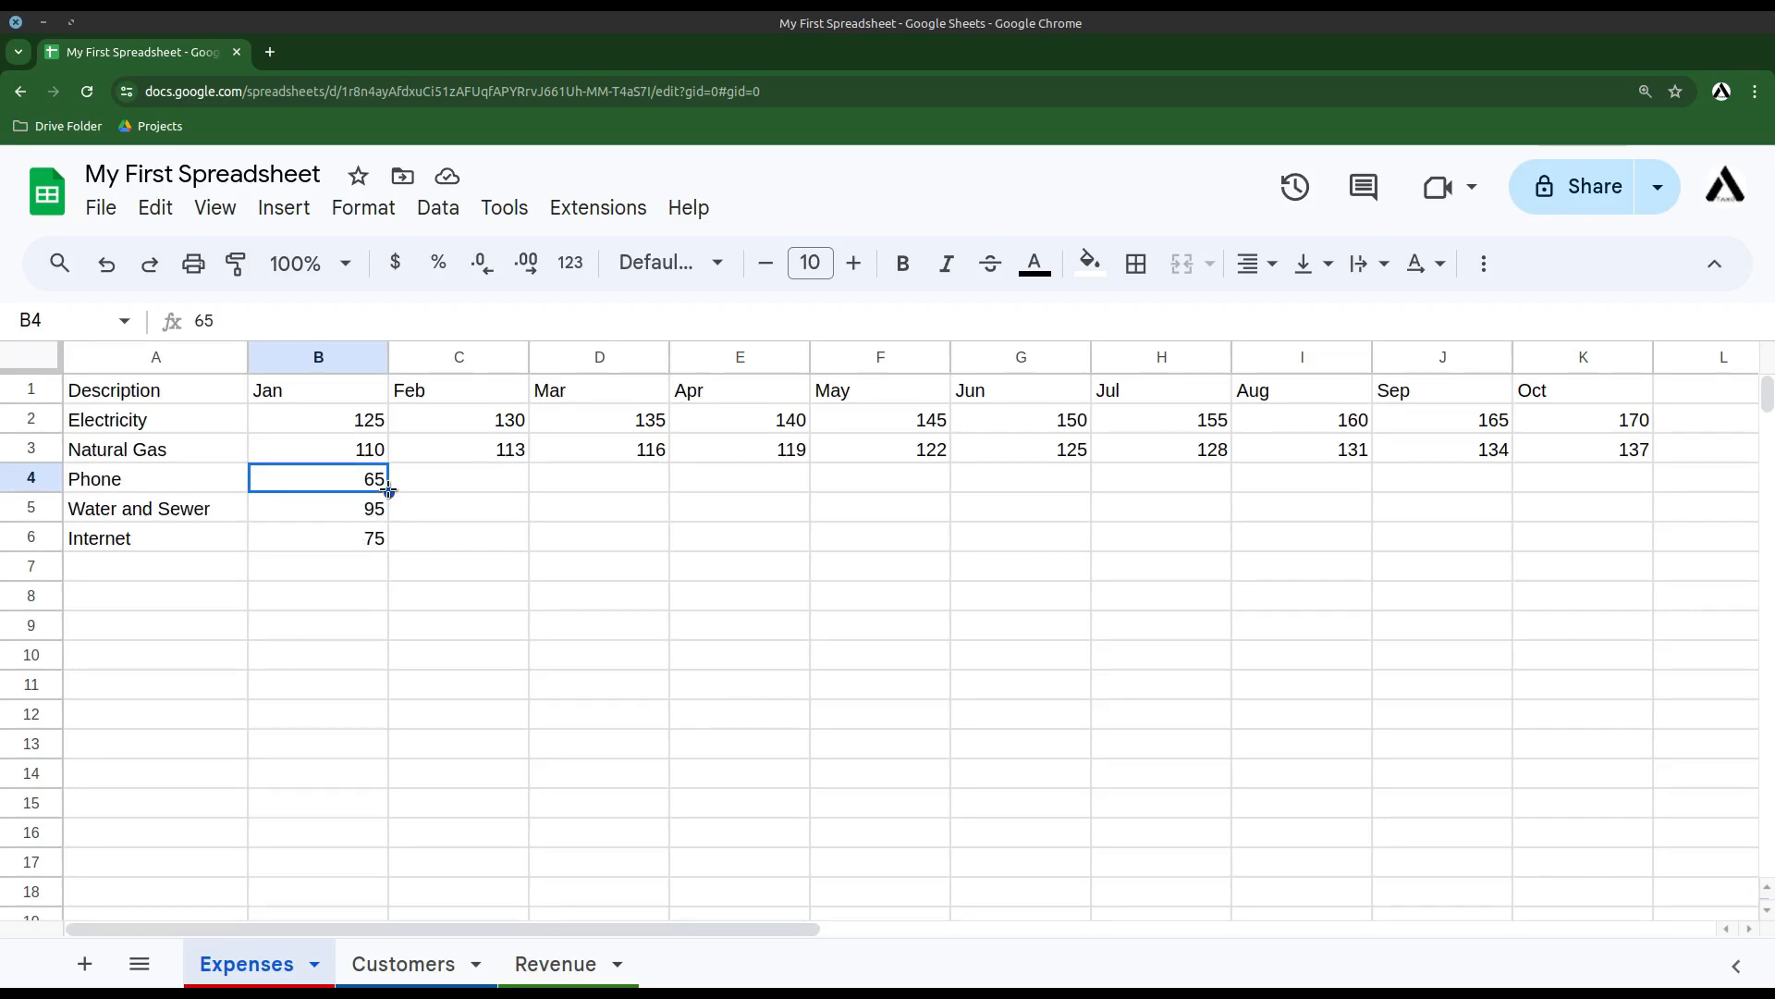
{"action": "left_click_drag", "start_coordinate": [389, 491], "coordinate": [1644, 488]}
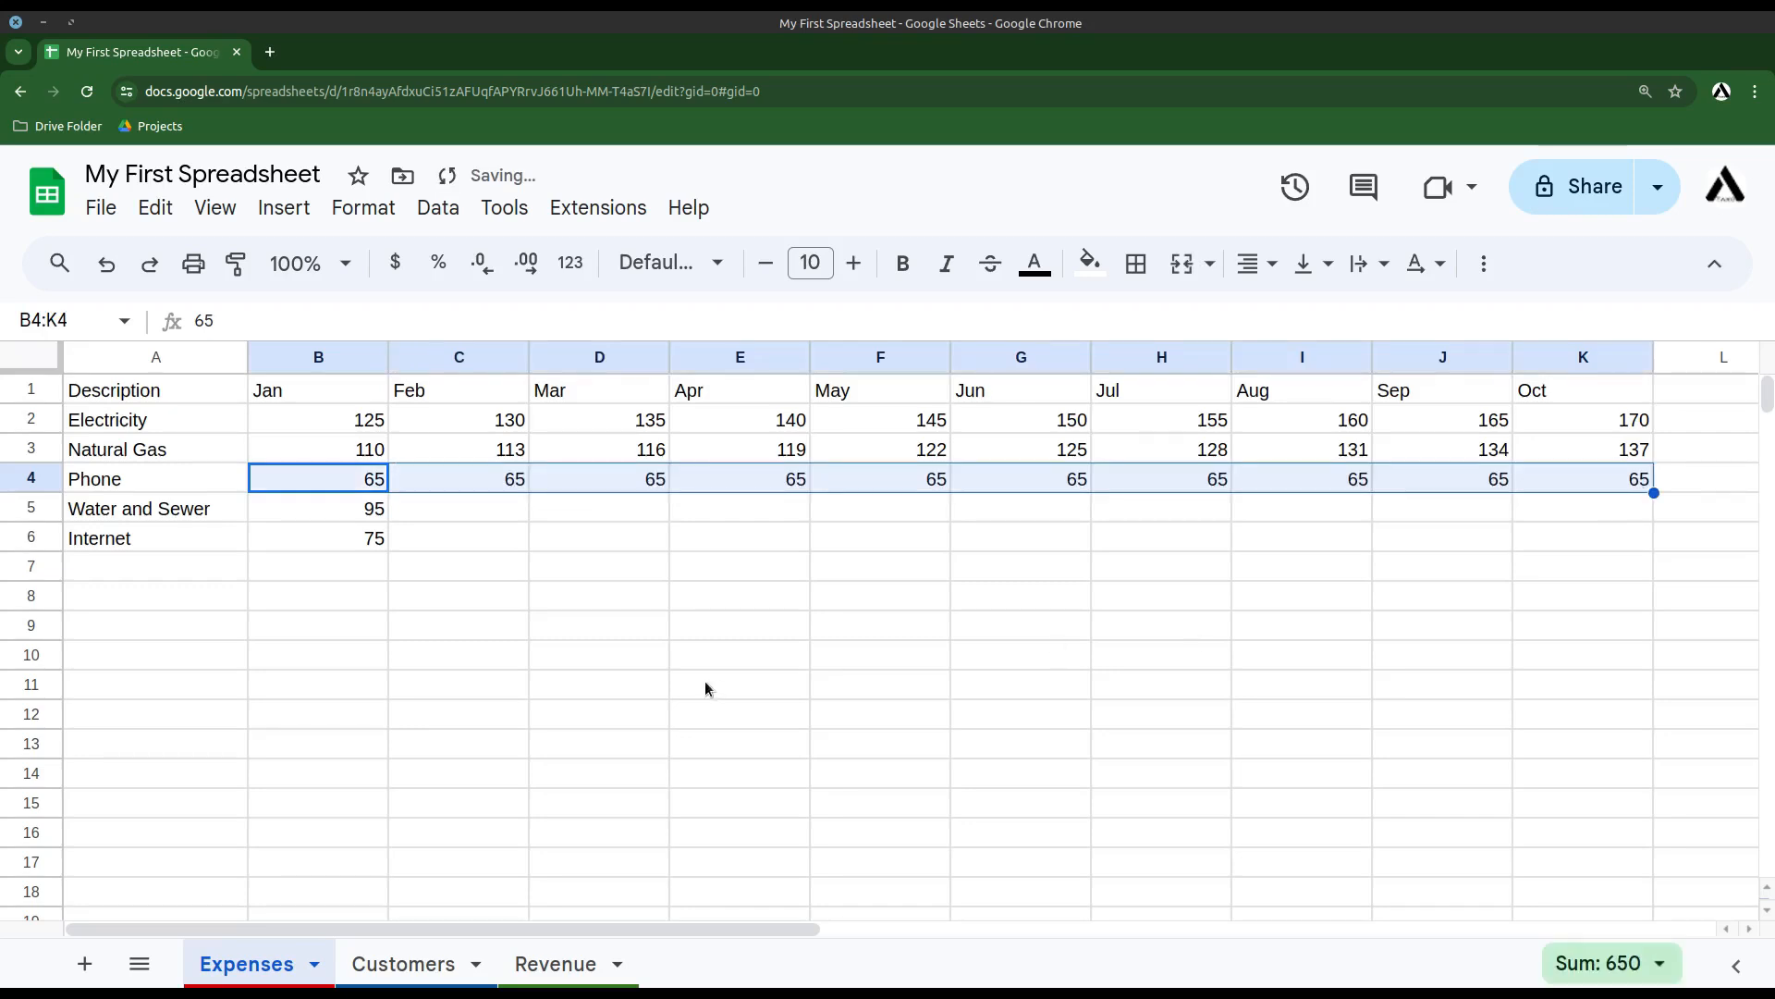
{"action": "left_click", "coordinate": [491, 581]}
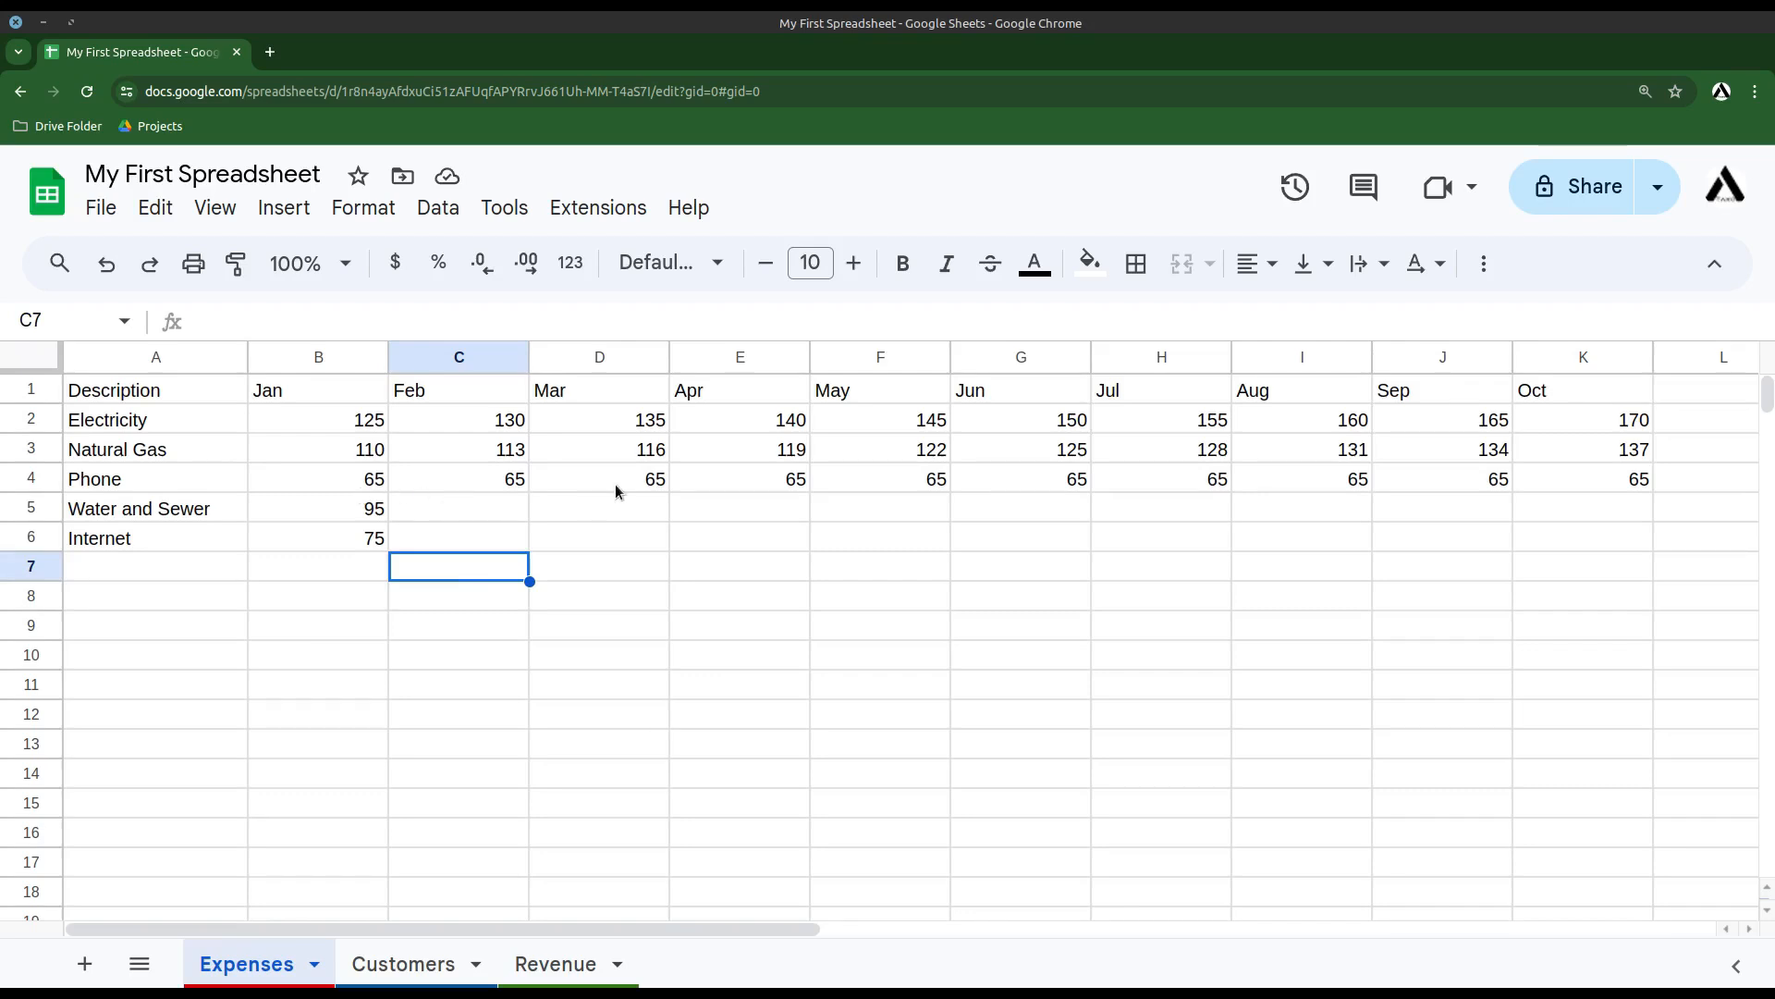
- Enter 100 in C5 for February Water and Sewer, and autofill the series in steps of 5 through October in K5
{"action": "left_click", "coordinate": [458, 508]}
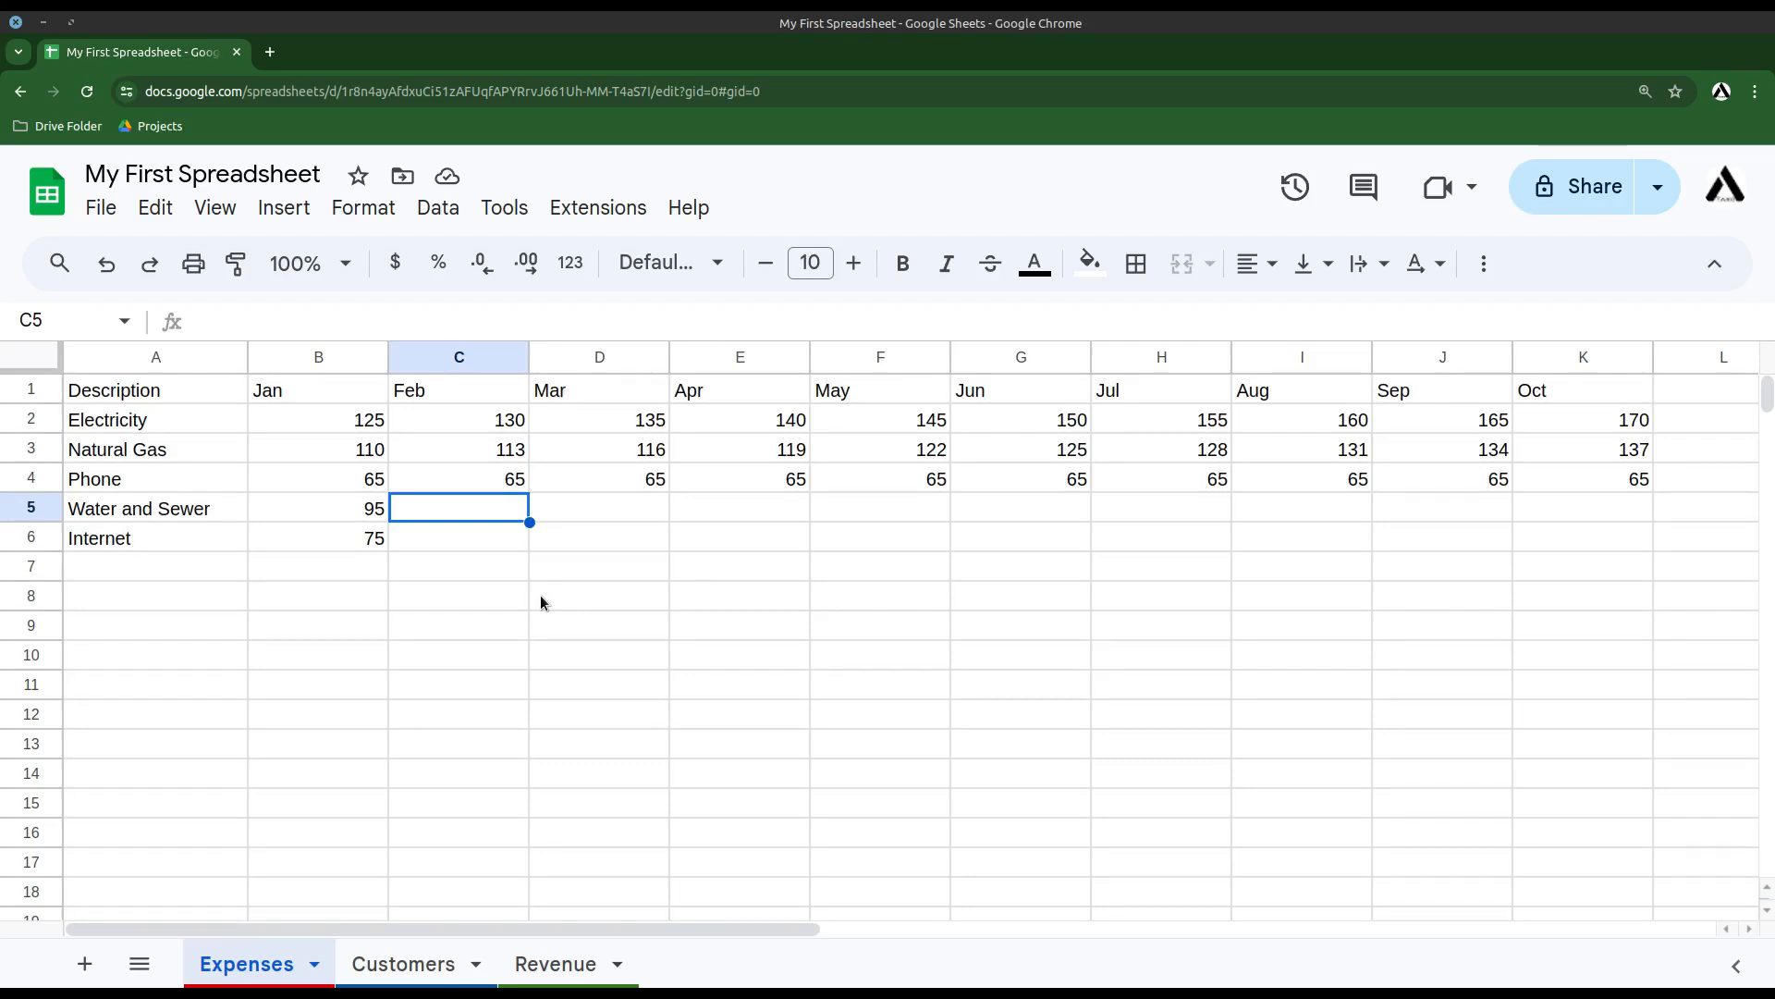
{"action": "type", "text": "100"}
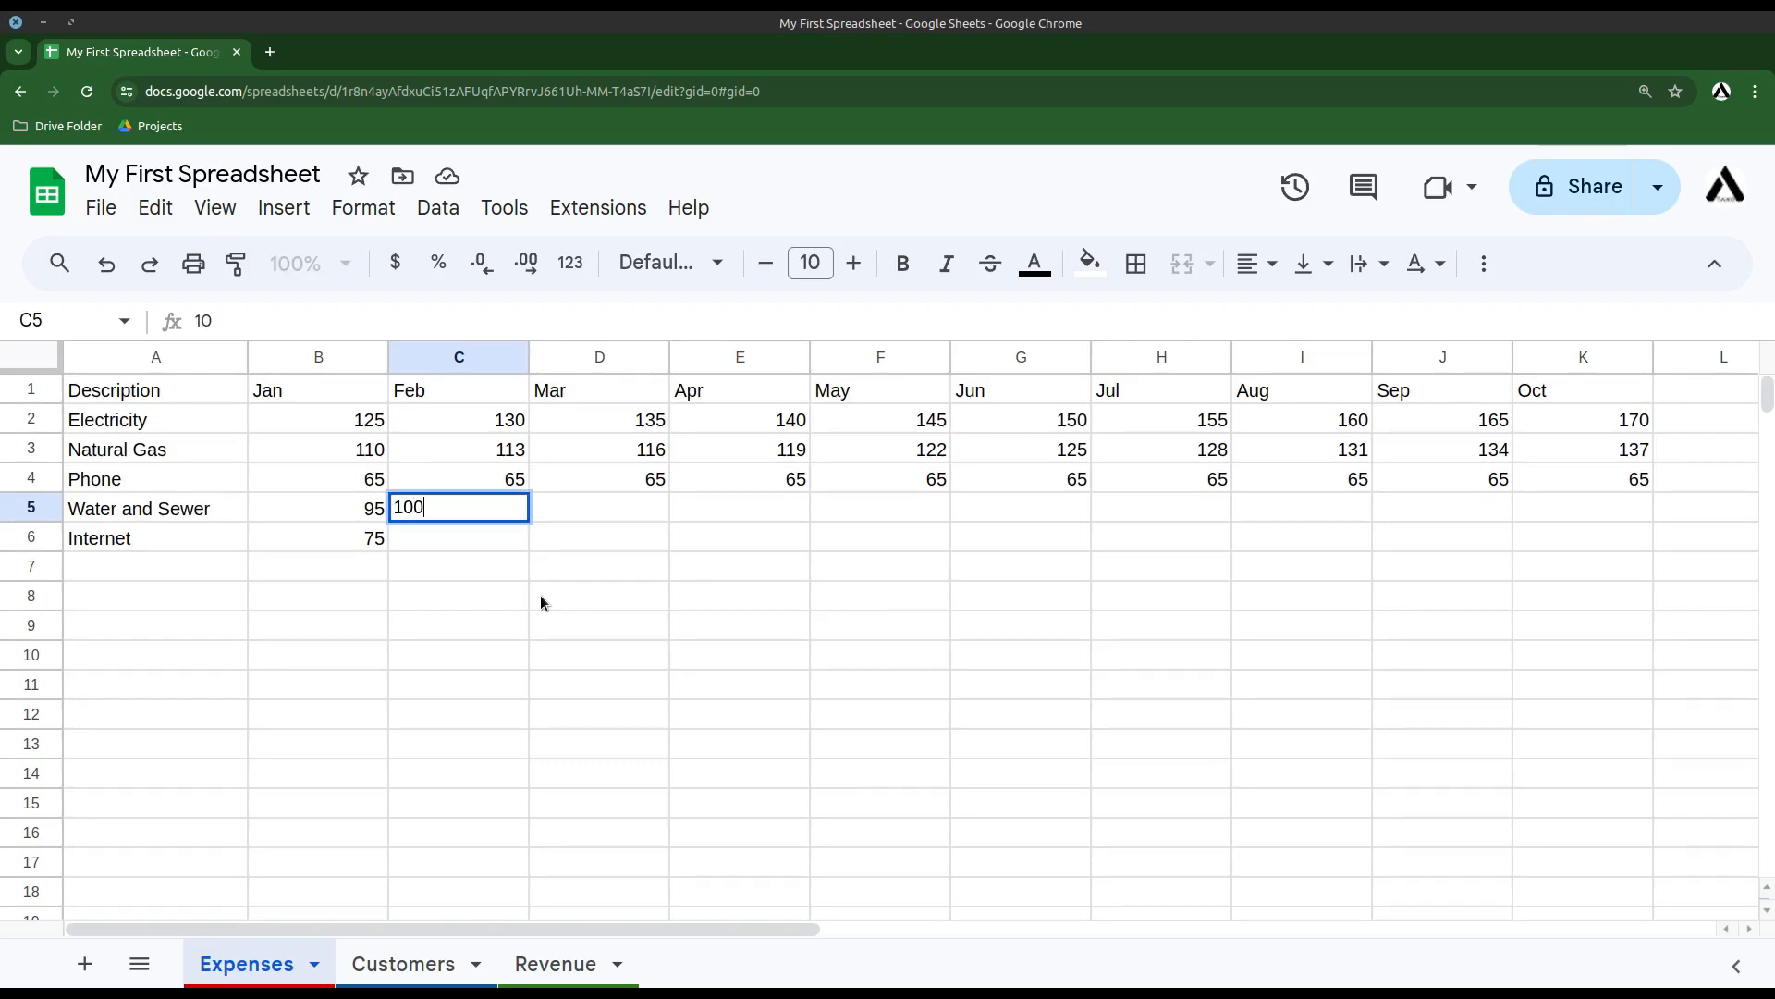
{"action": "key", "text": "Return"}
{"action": "key", "text": "Up"}
{"action": "key", "text": "Right"}
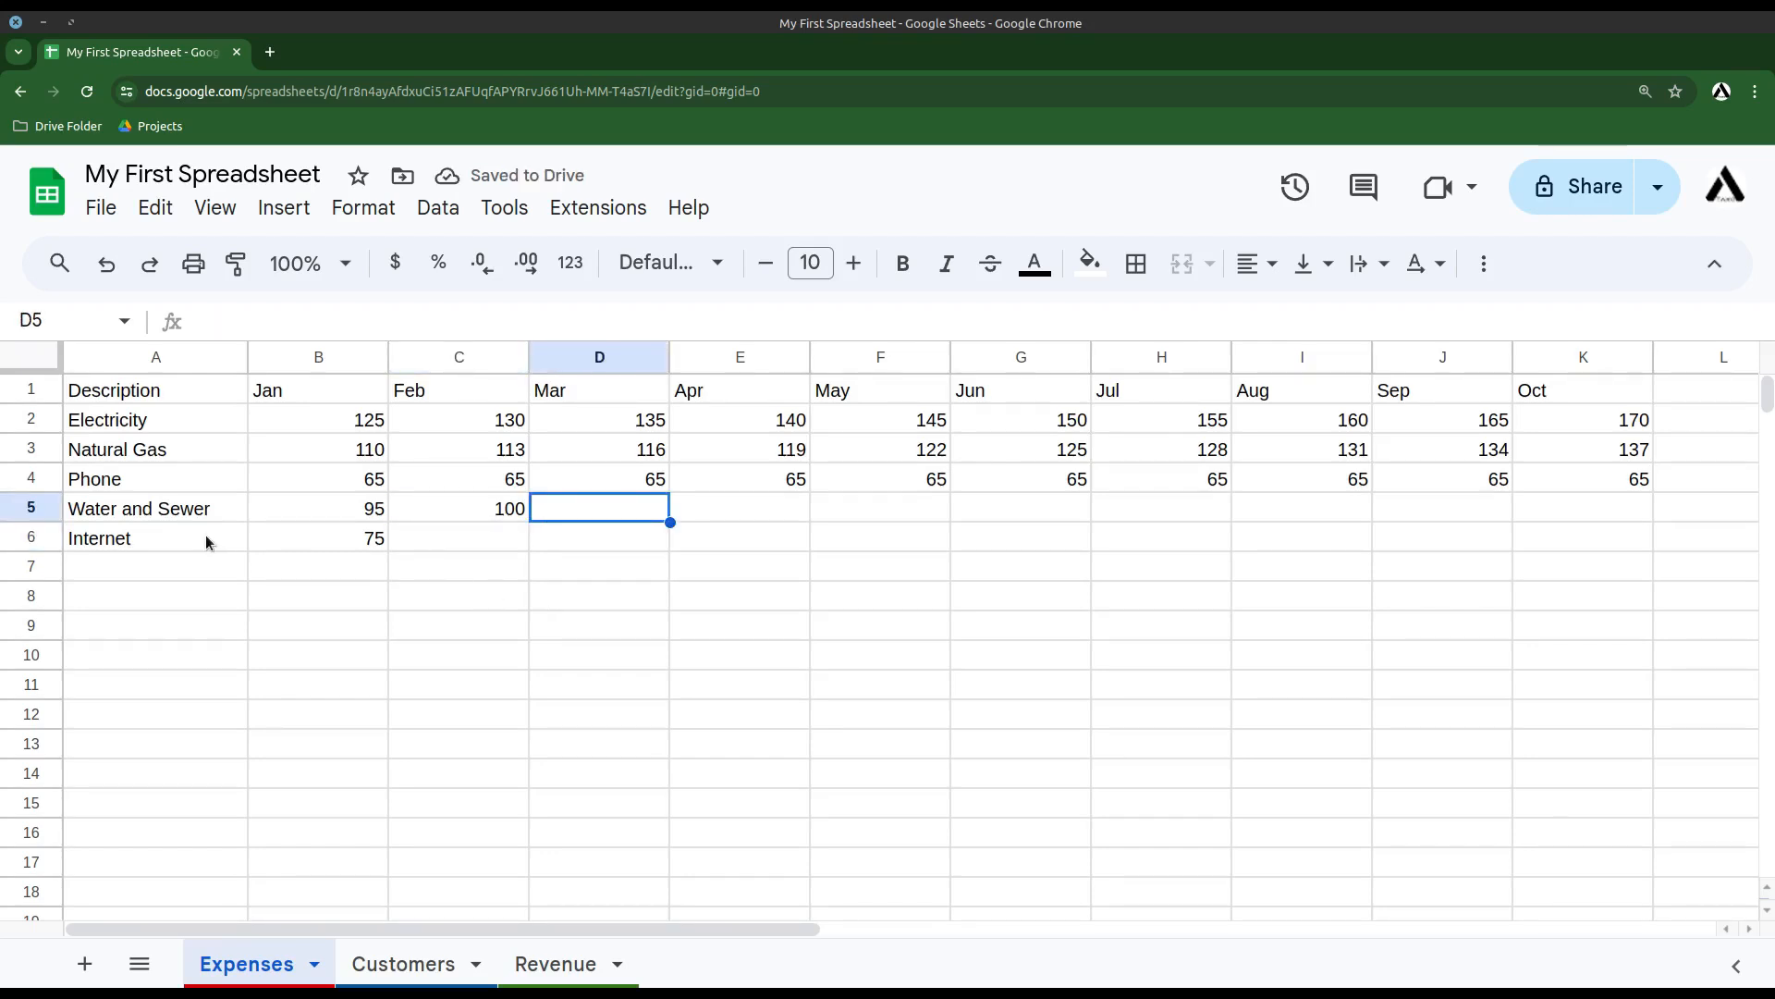
{"action": "left_click_drag", "start_coordinate": [288, 516], "coordinate": [1619, 530]}
{"action": "left_click", "coordinate": [685, 608]}
- Autofill the January Internet cost of 75 from B6 across every month through K6
{"action": "left_click", "coordinate": [346, 542]}
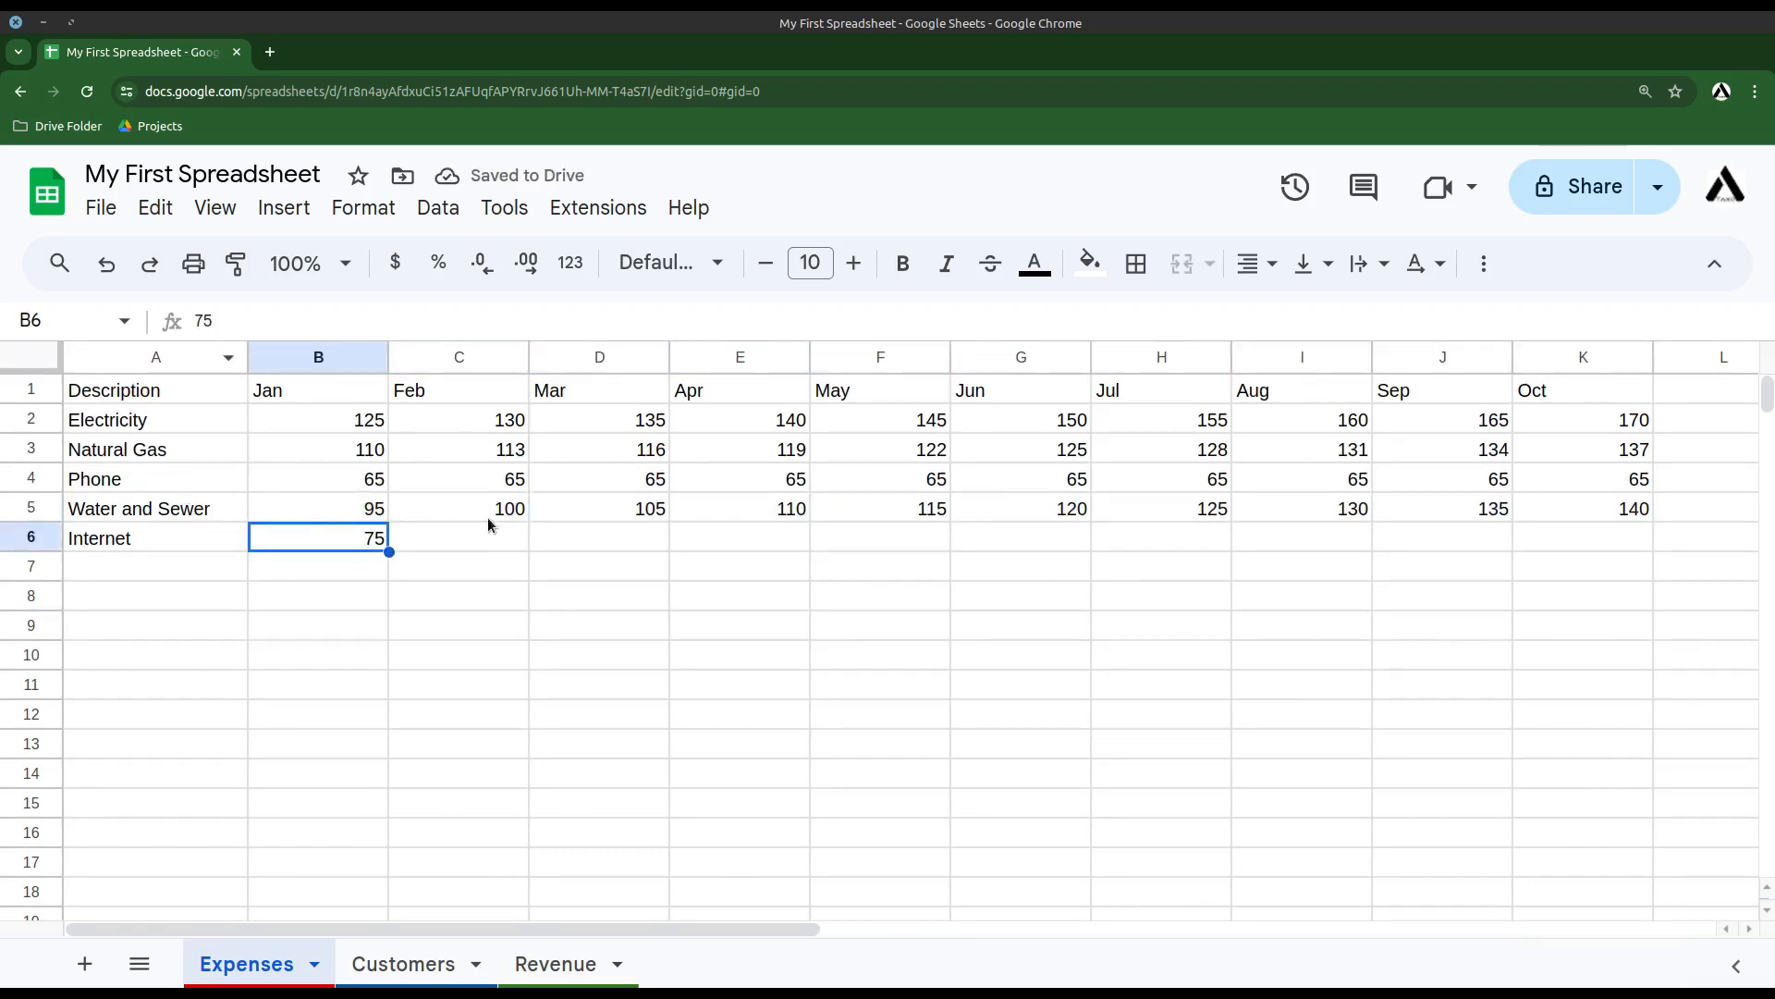
{"action": "left_click", "coordinate": [437, 545]}
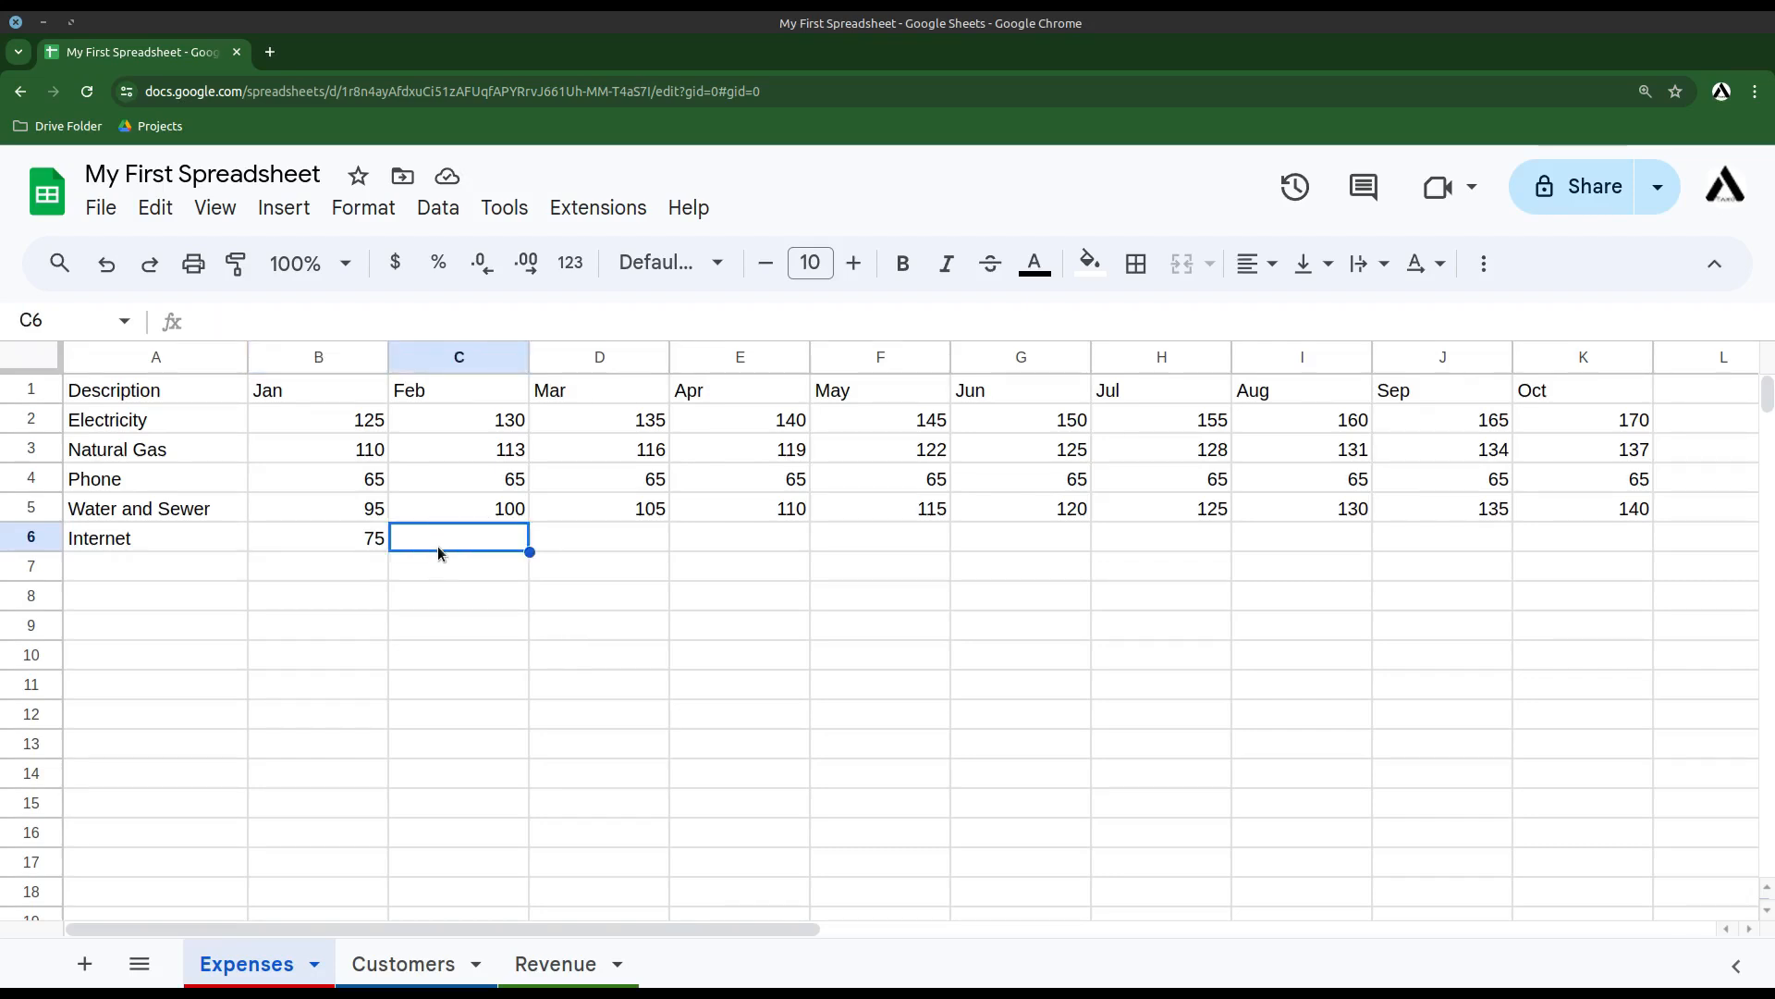
{"action": "left_click", "coordinate": [350, 538]}
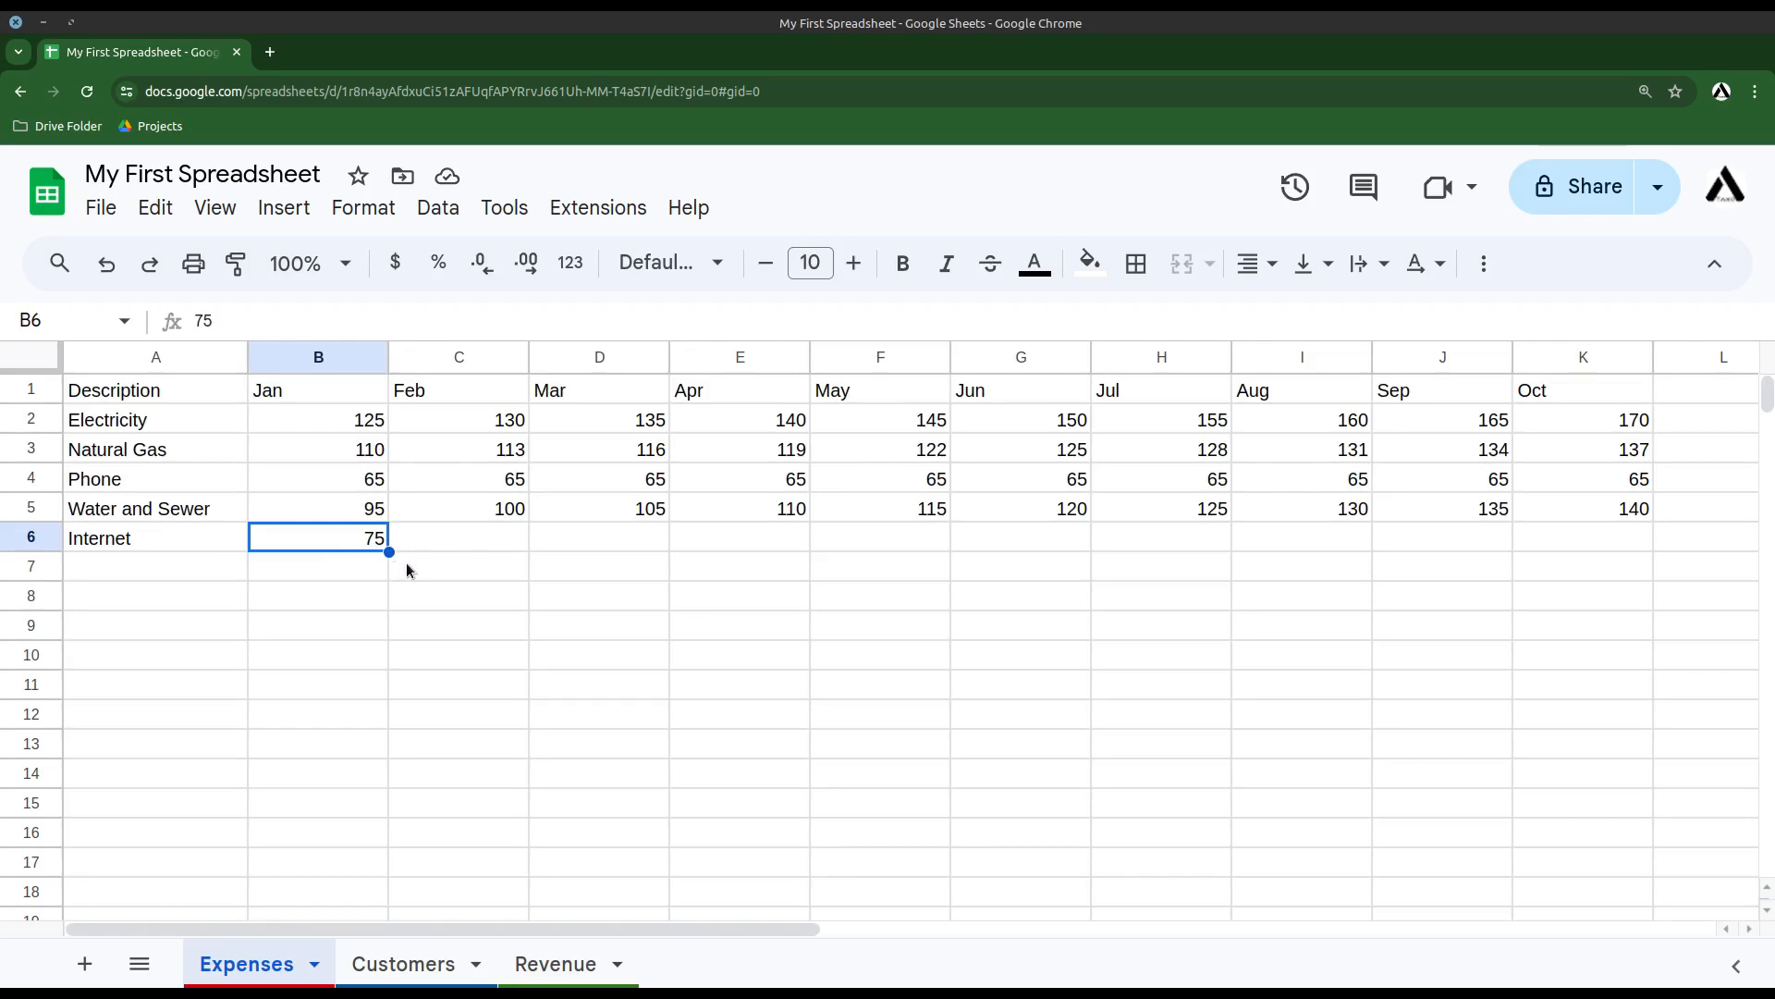
{"action": "left_click_drag", "start_coordinate": [388, 549], "coordinate": [1566, 574]}
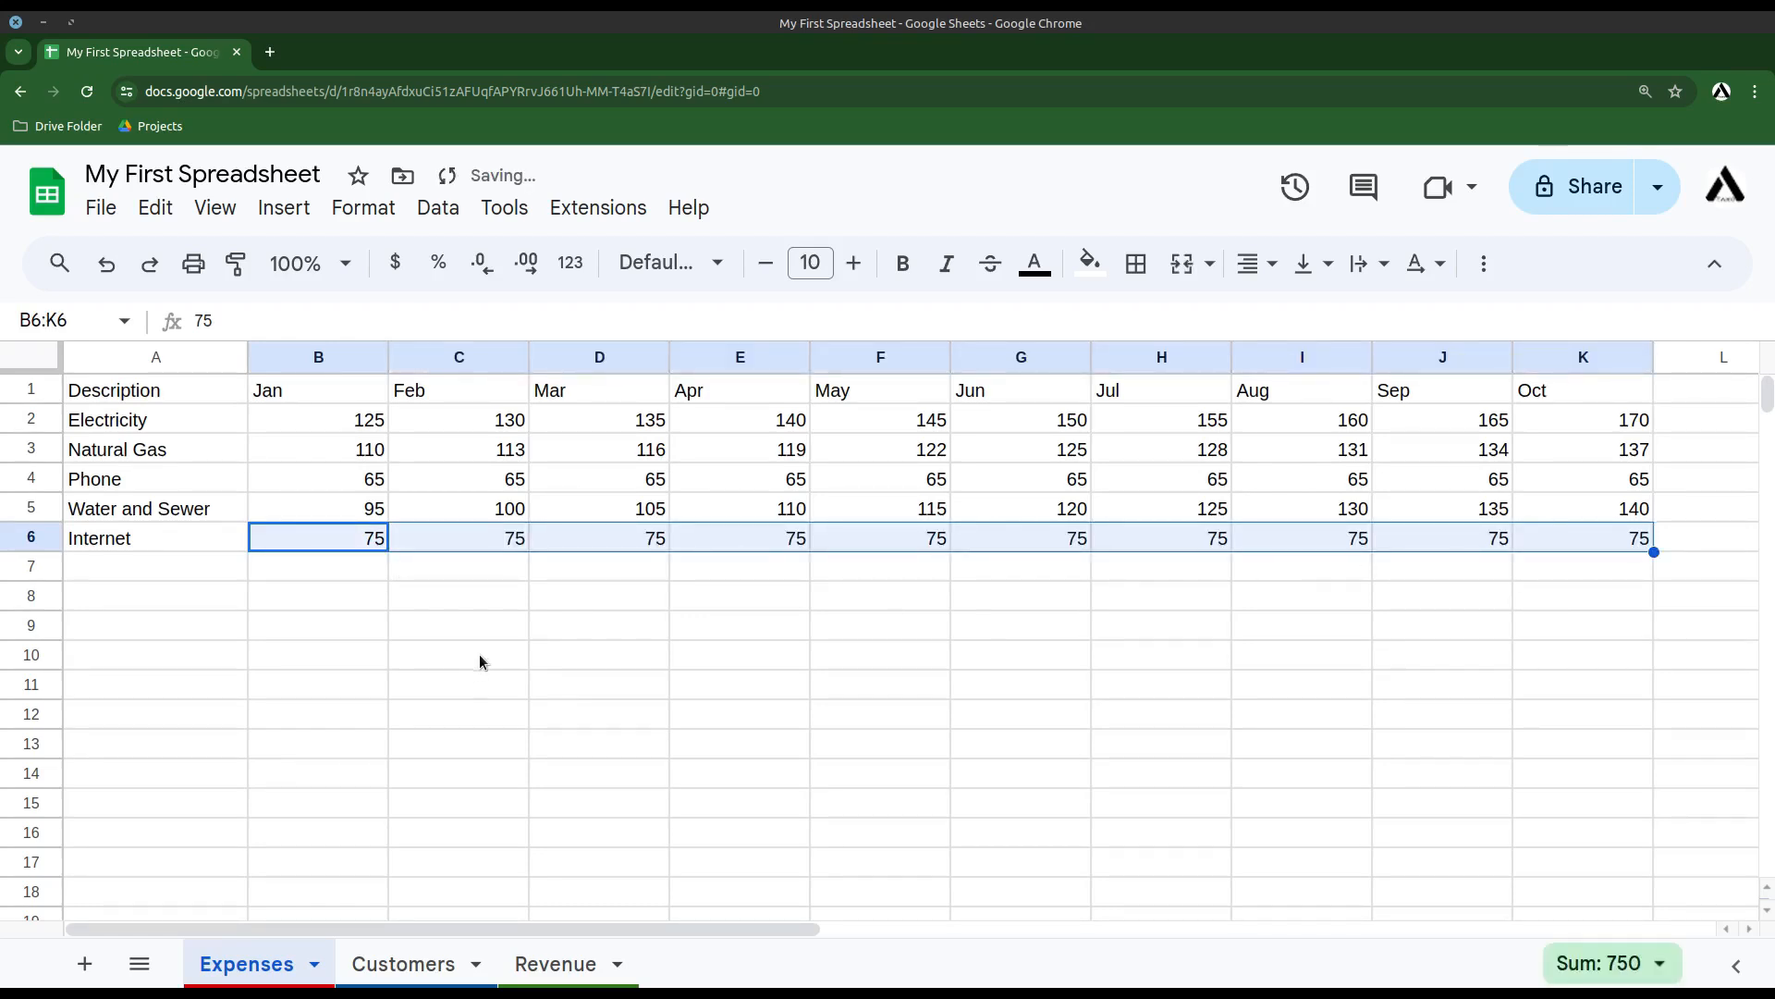
{"action": "left_click", "coordinate": [479, 632]}
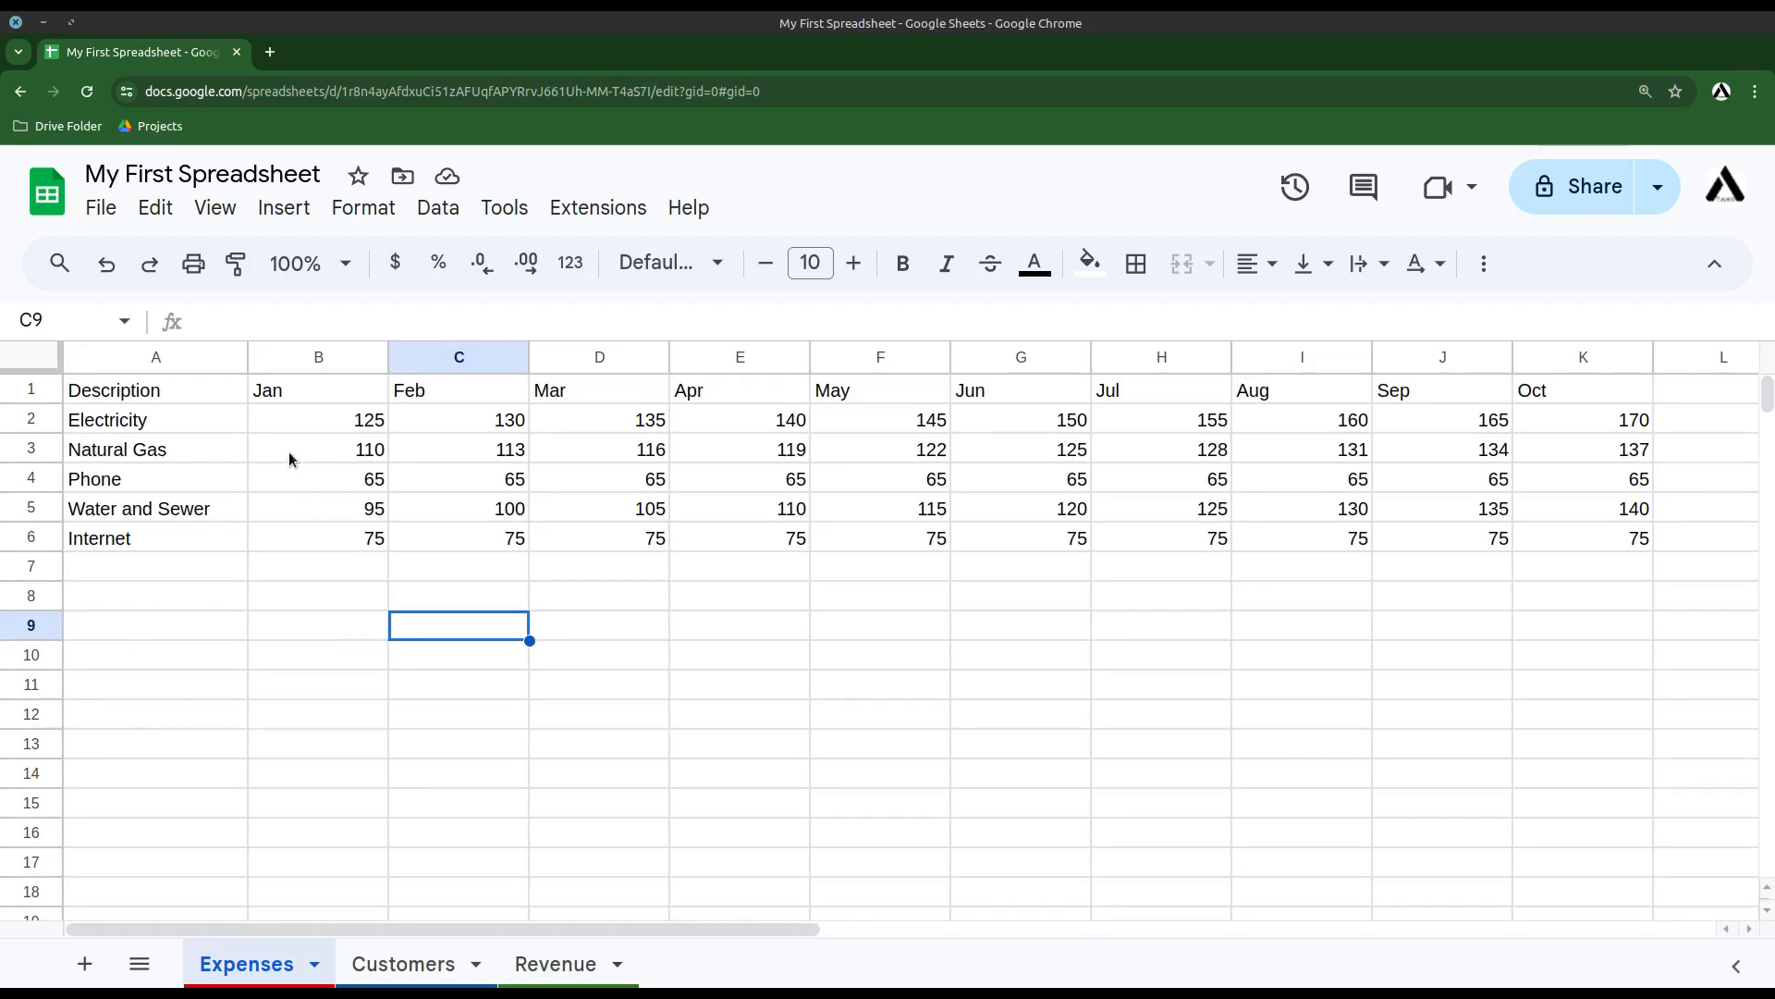
- Apply a thick solid blue outer border around the whole expenses table, A1:K6
{"action": "left_click_drag", "start_coordinate": [170, 390], "coordinate": [1633, 524]}
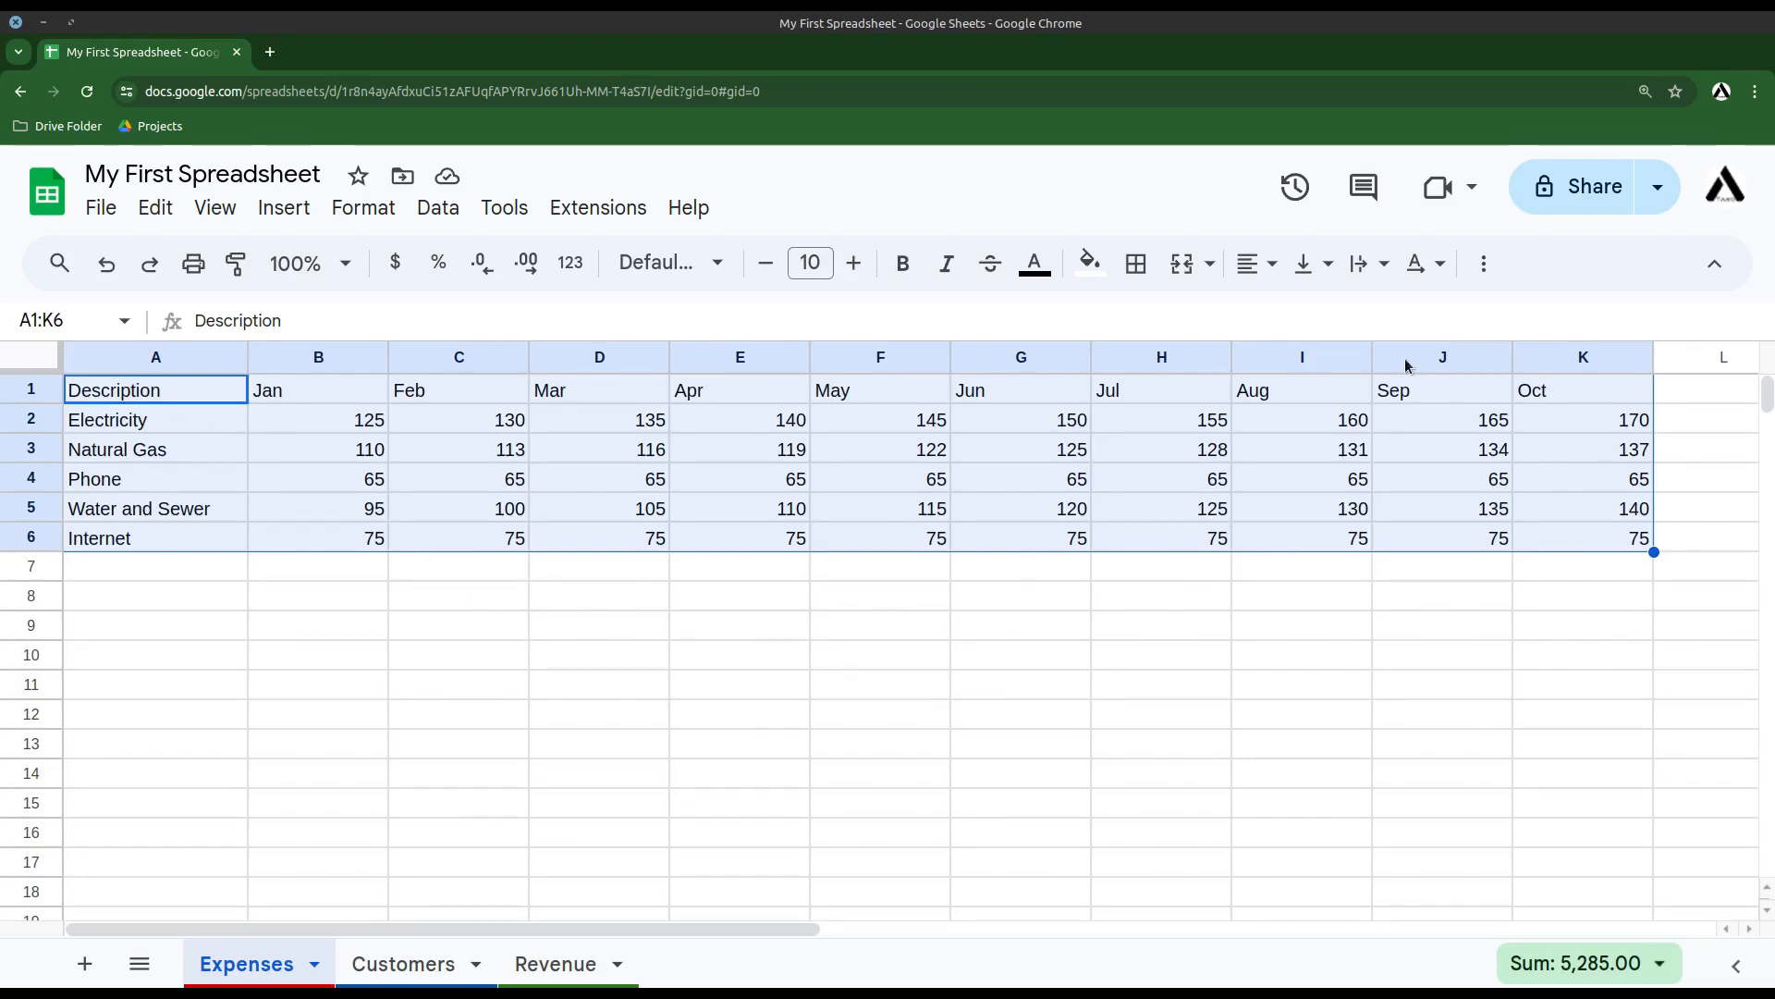
{"action": "left_click", "coordinate": [1143, 277]}
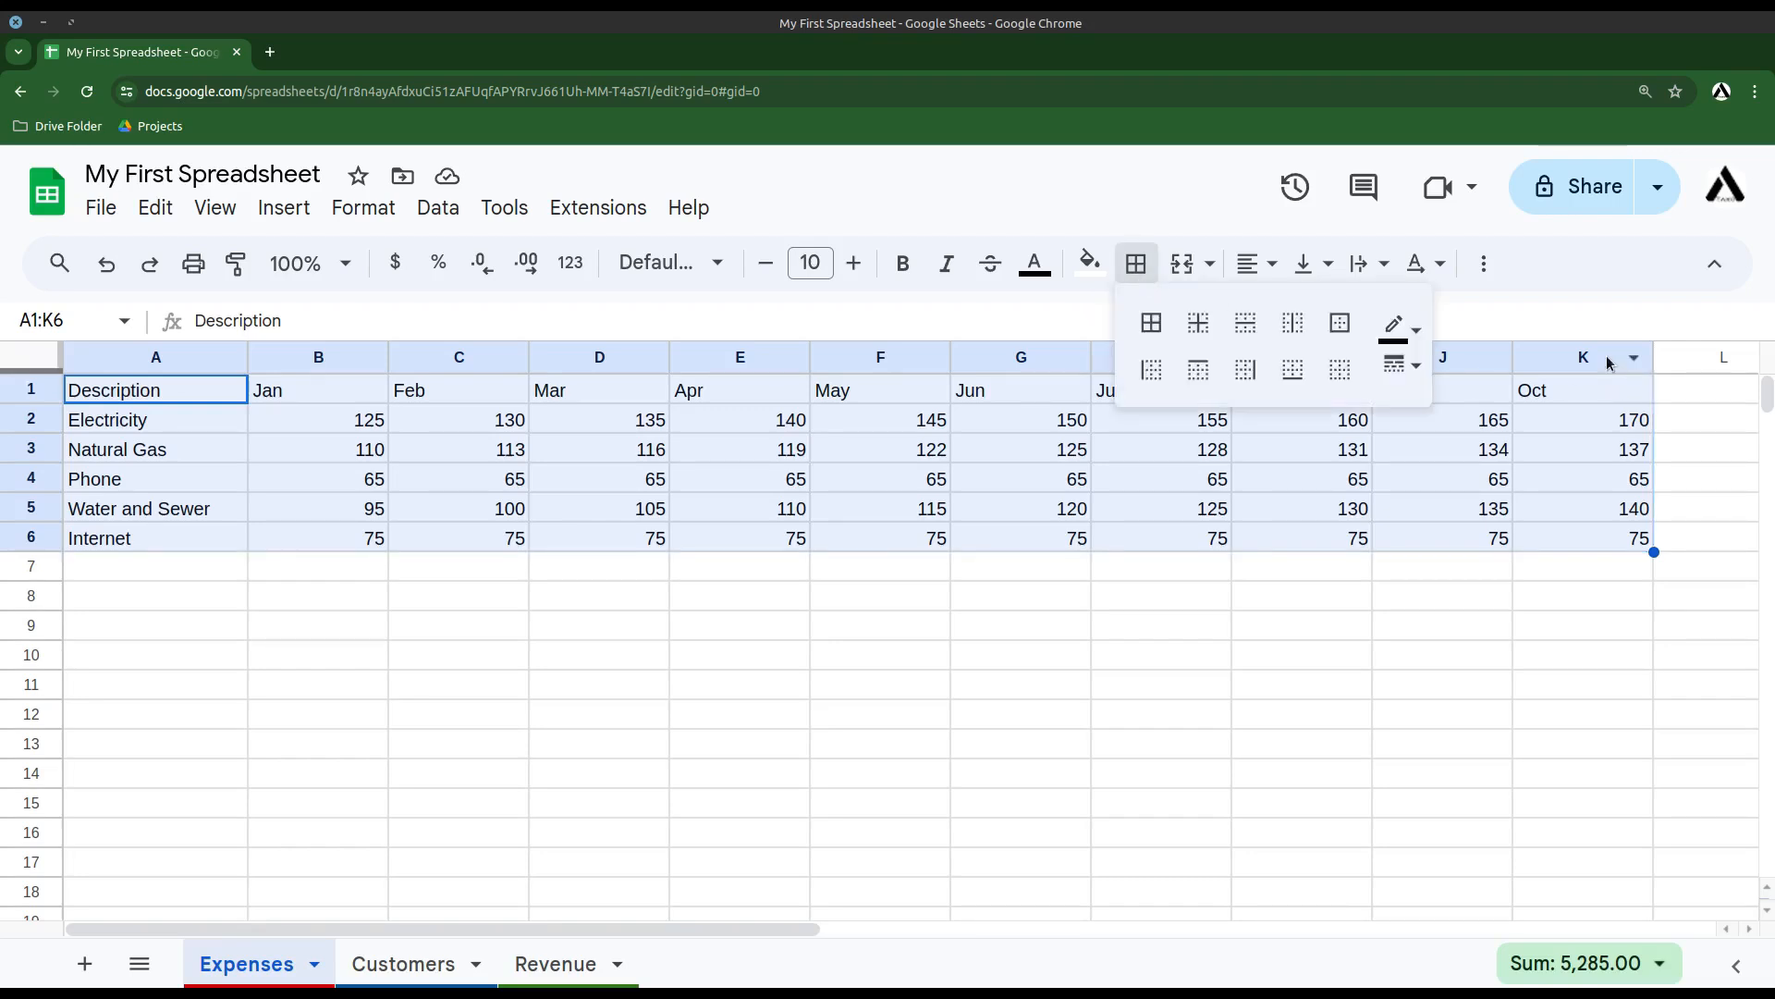
{"action": "left_click", "coordinate": [1417, 331]}
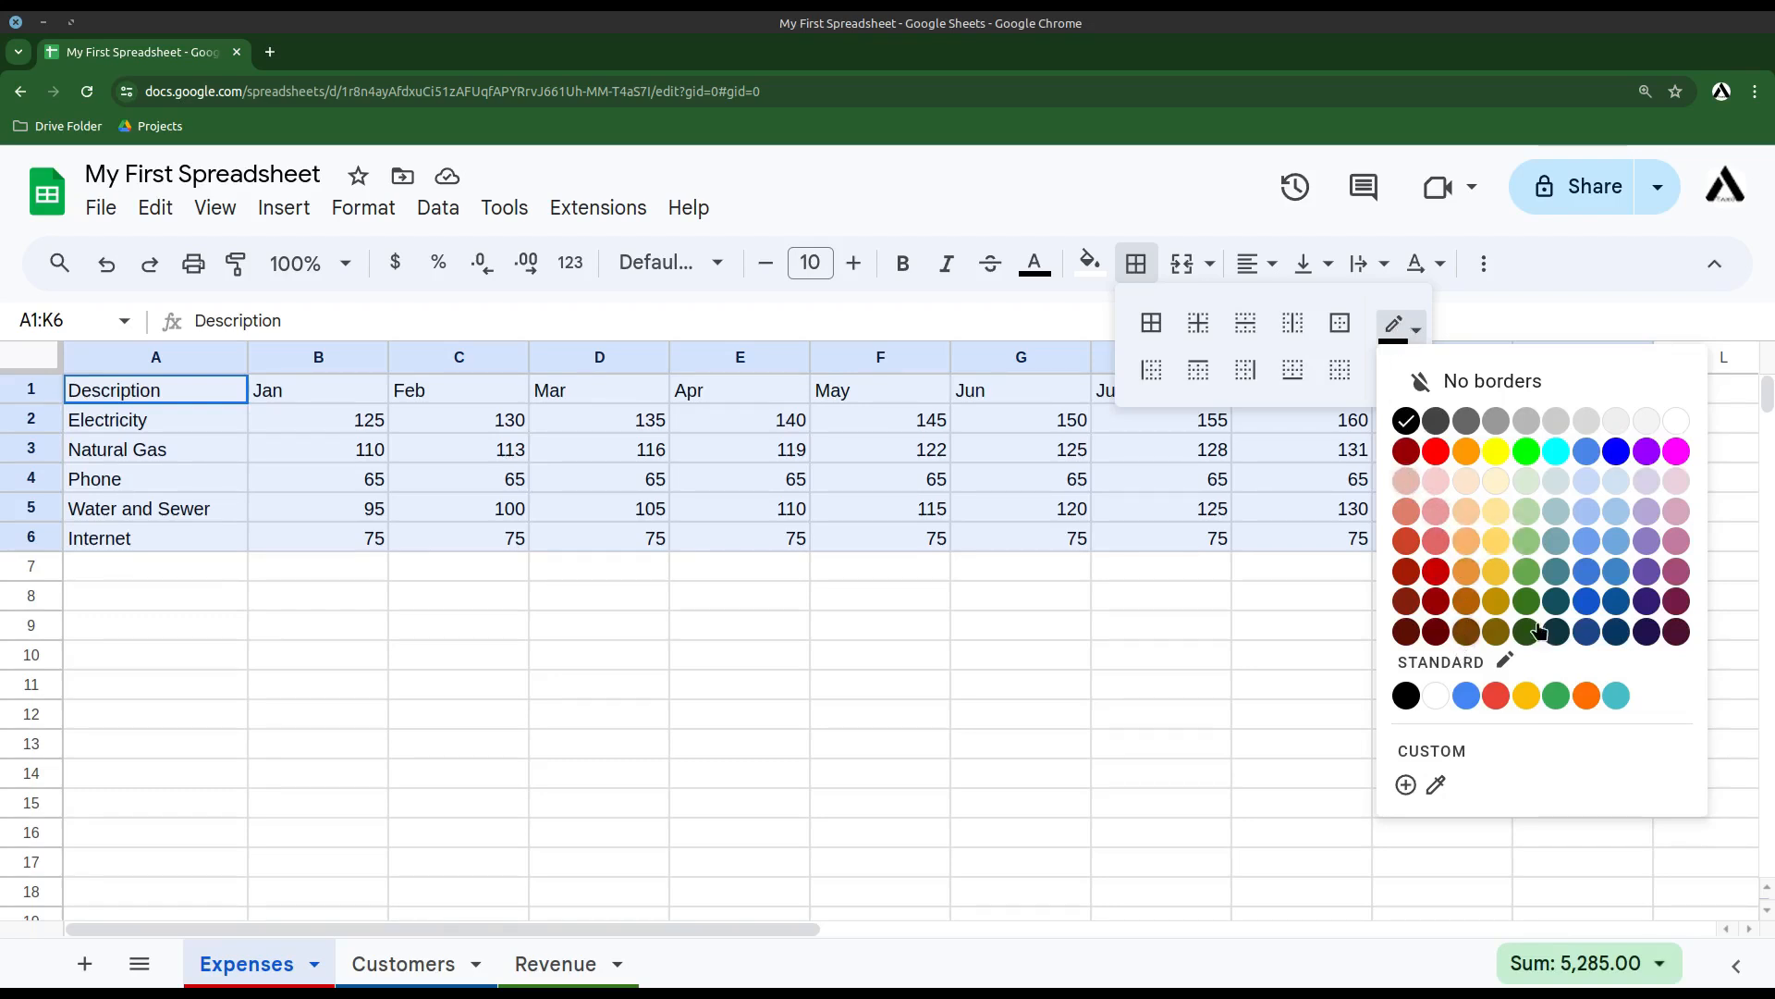
{"action": "left_click", "coordinate": [1467, 694]}
{"action": "key", "text": "Escape"}
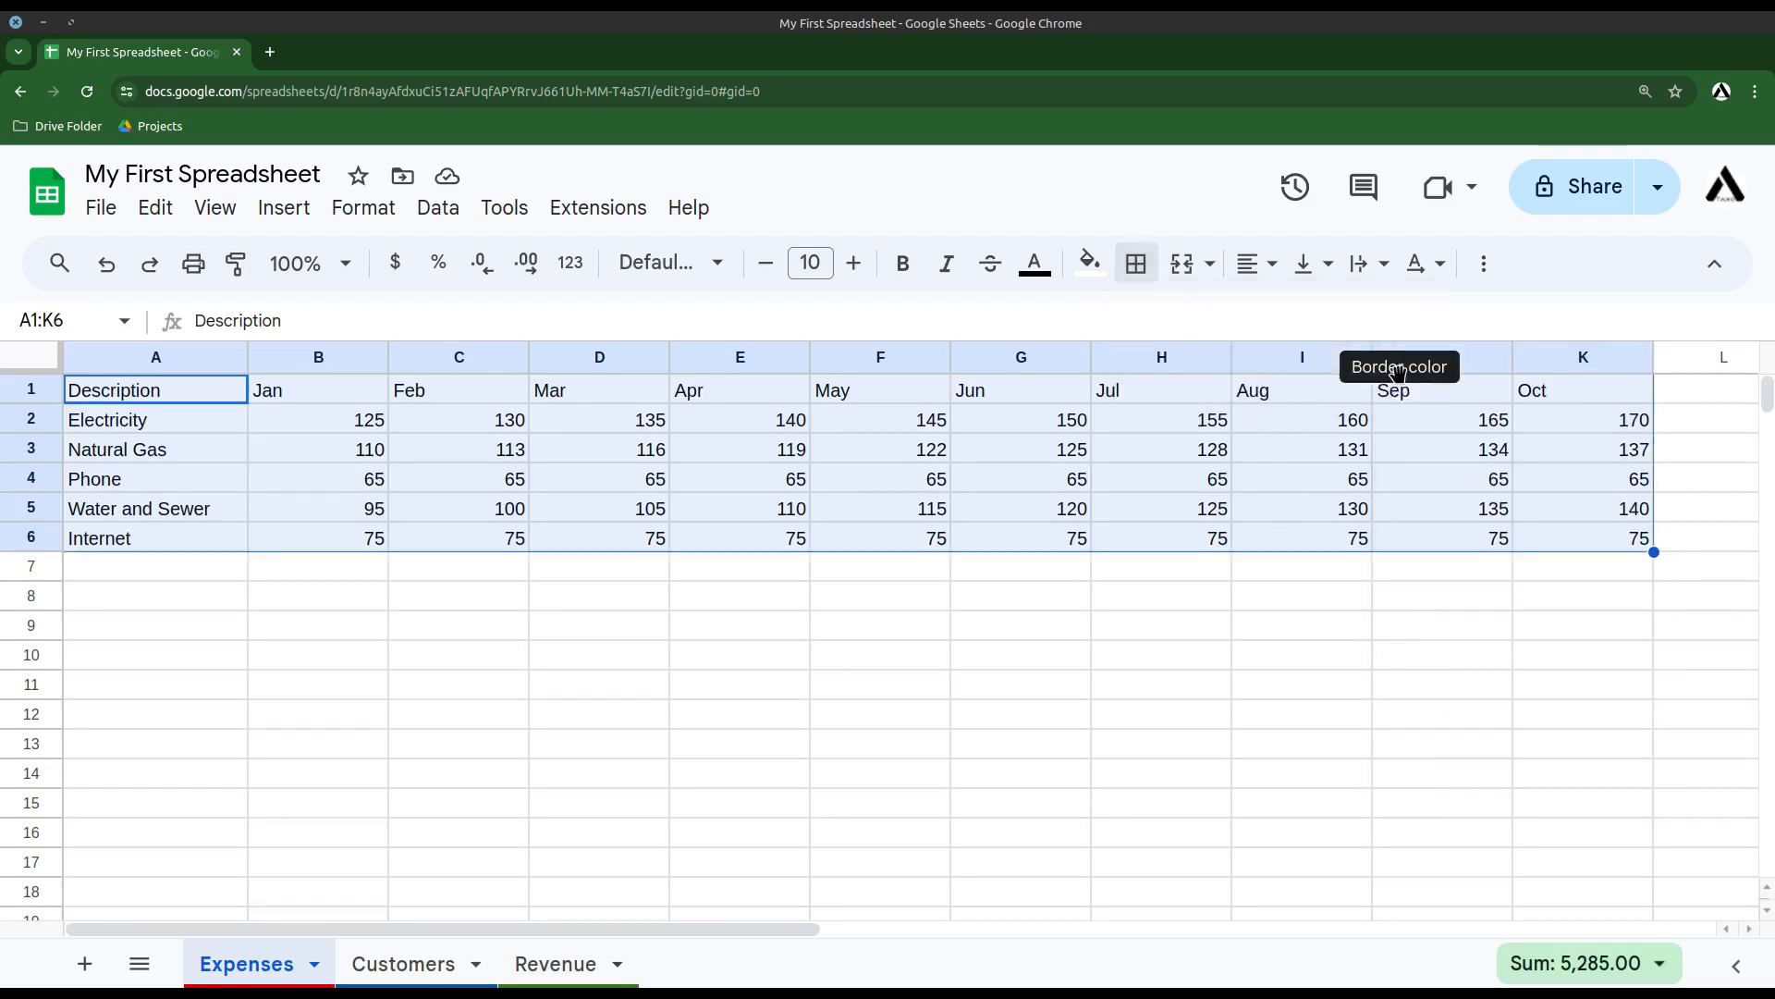
{"action": "left_click", "coordinate": [1136, 263]}
{"action": "left_click", "coordinate": [1396, 364]}
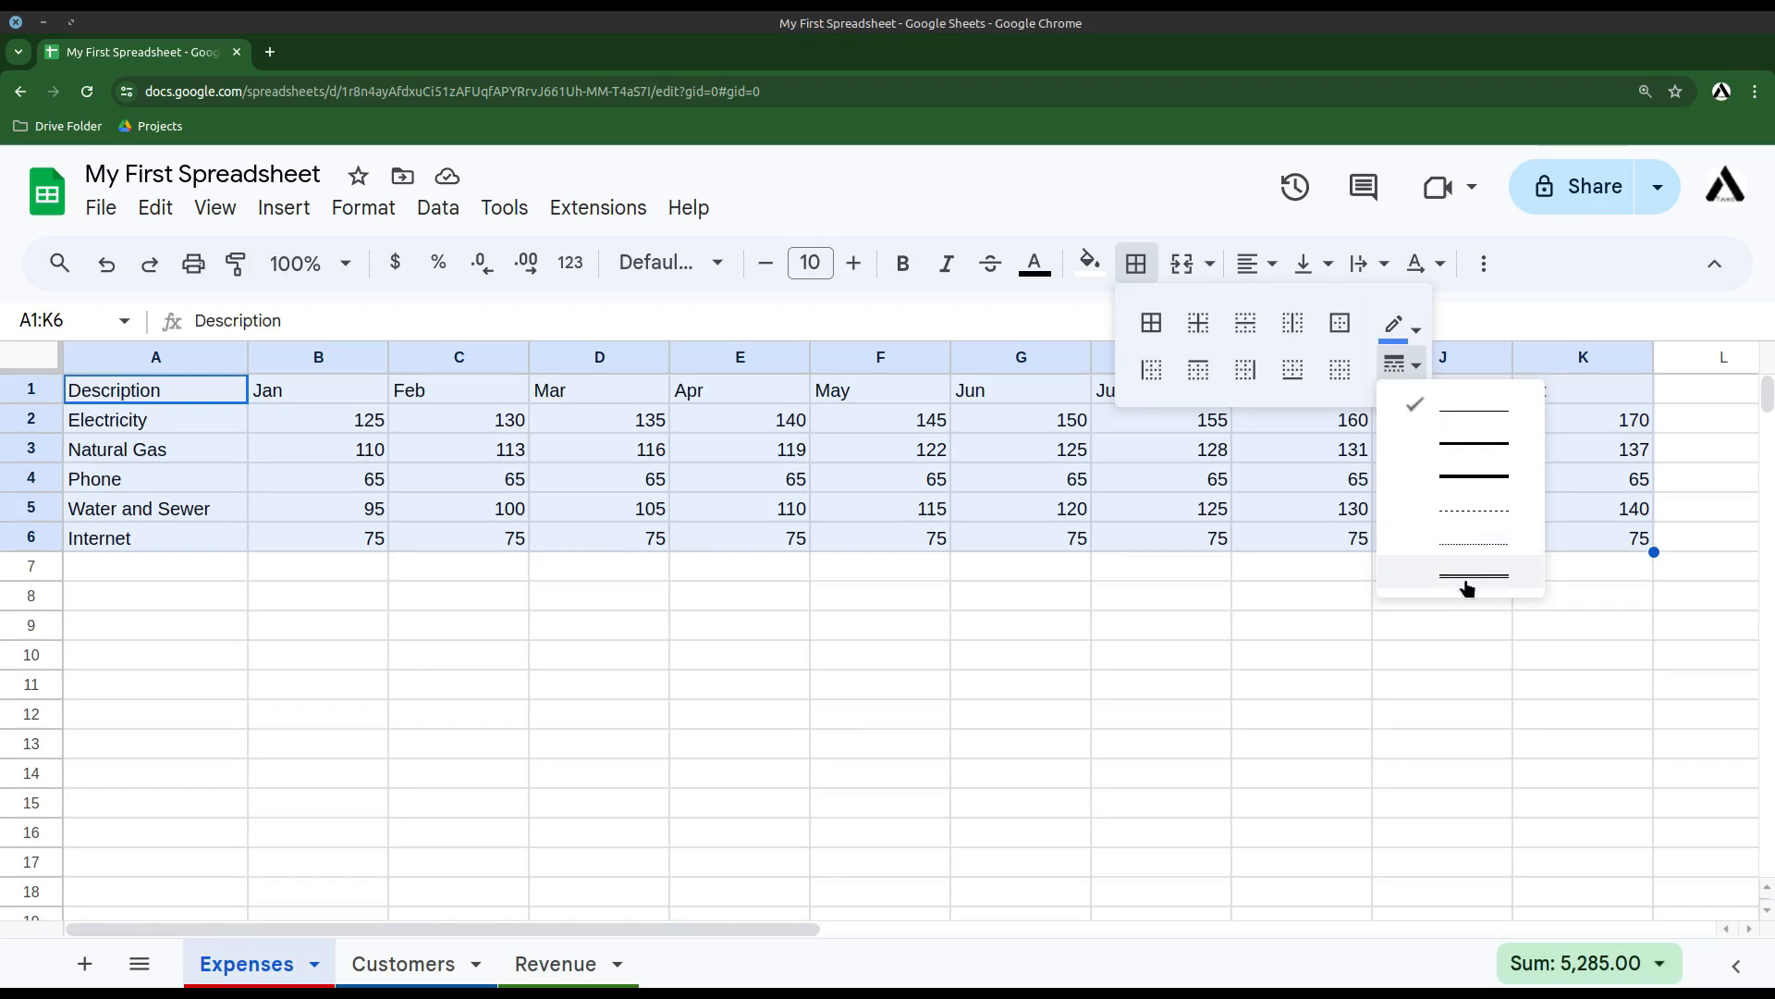
{"action": "left_click", "coordinate": [1492, 478]}
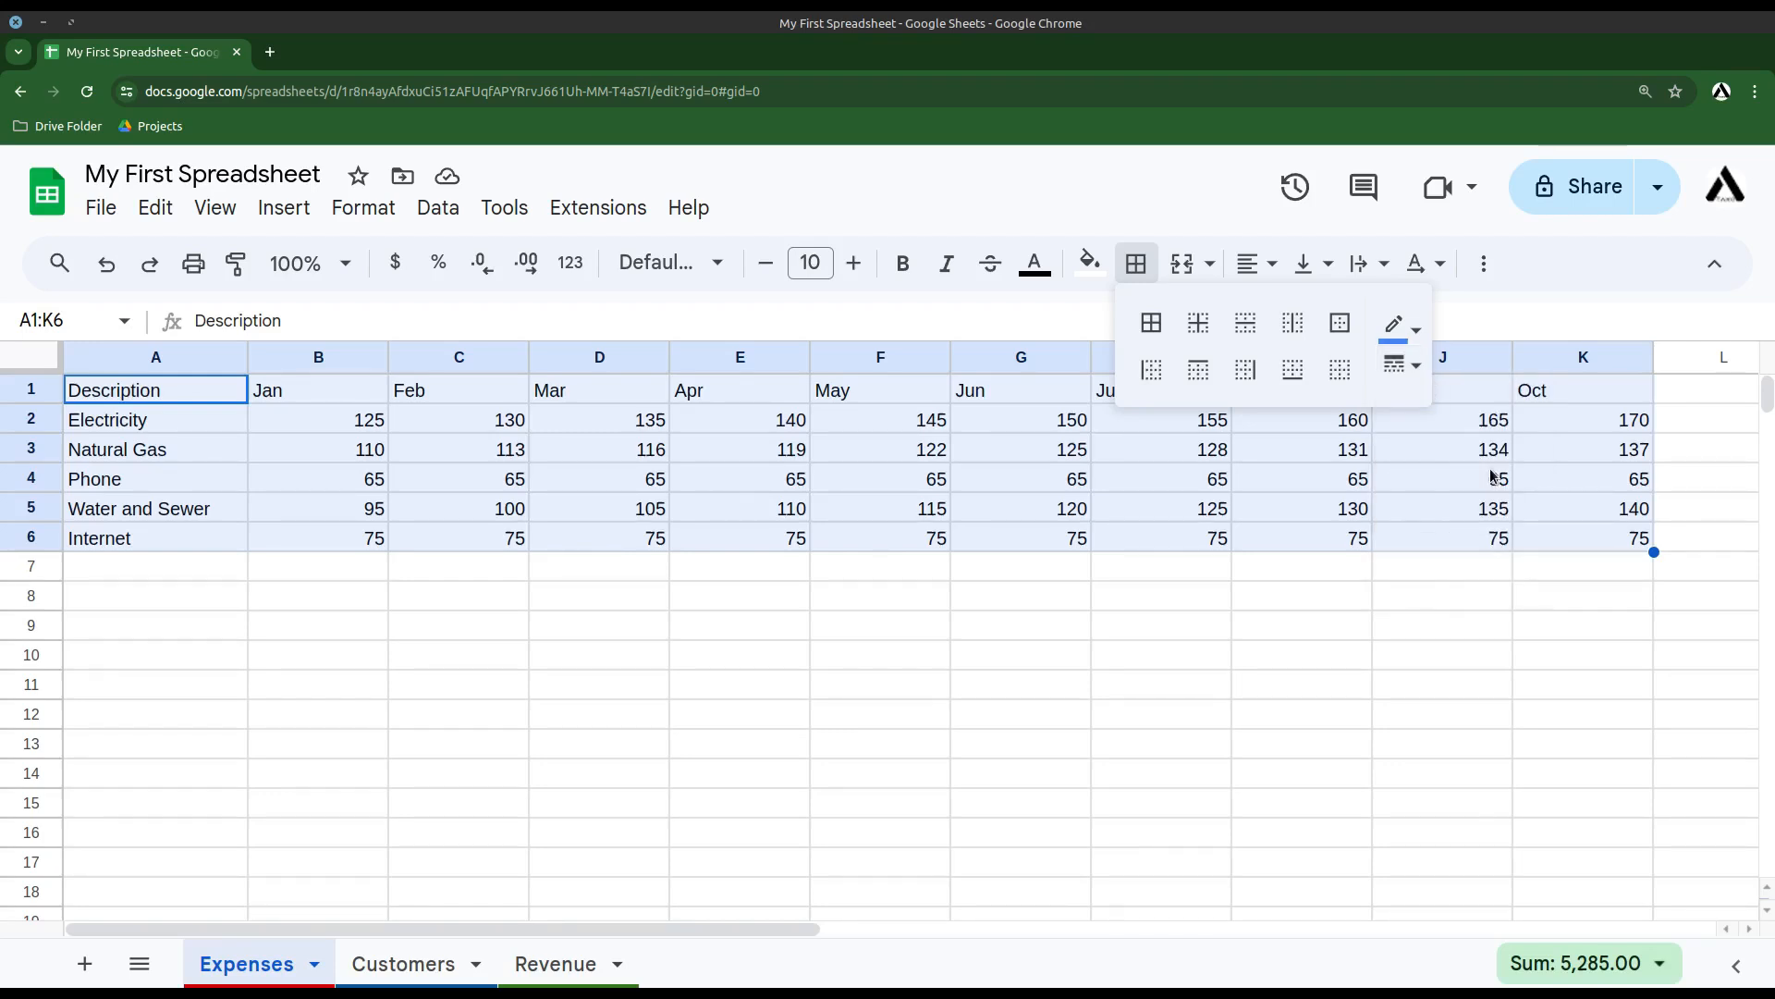
{"action": "left_click", "coordinate": [1338, 323]}
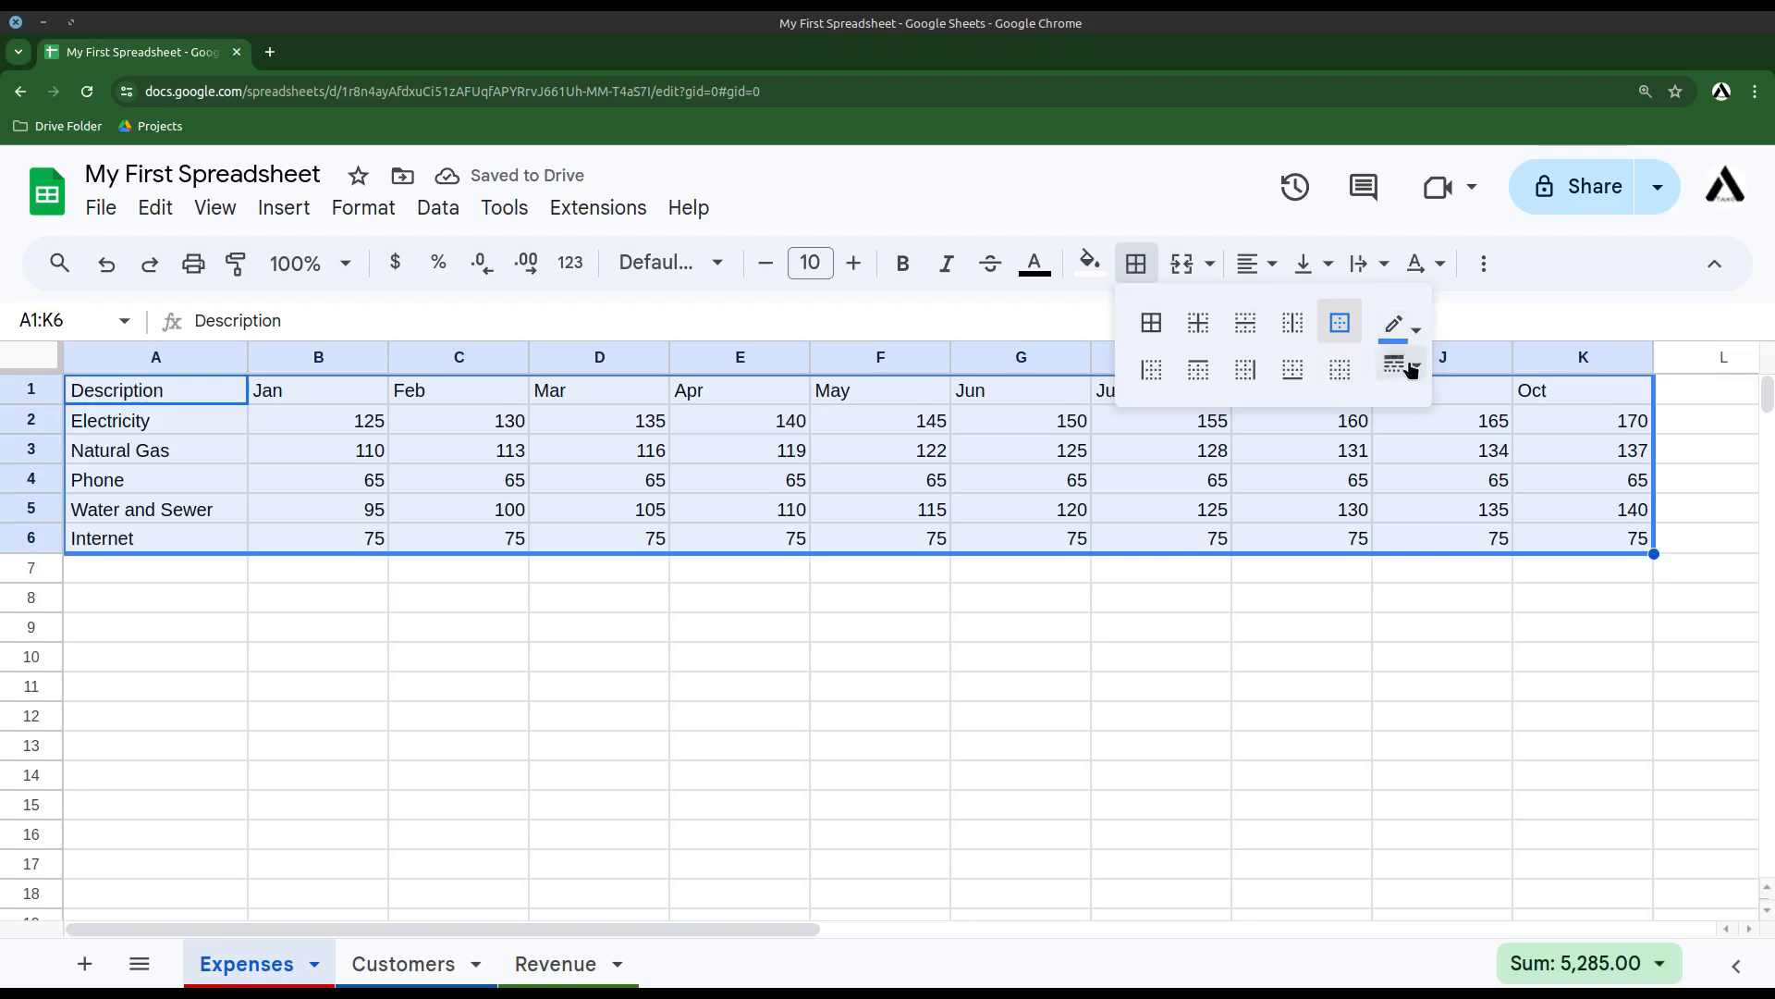
{"action": "left_click", "coordinate": [792, 745]}
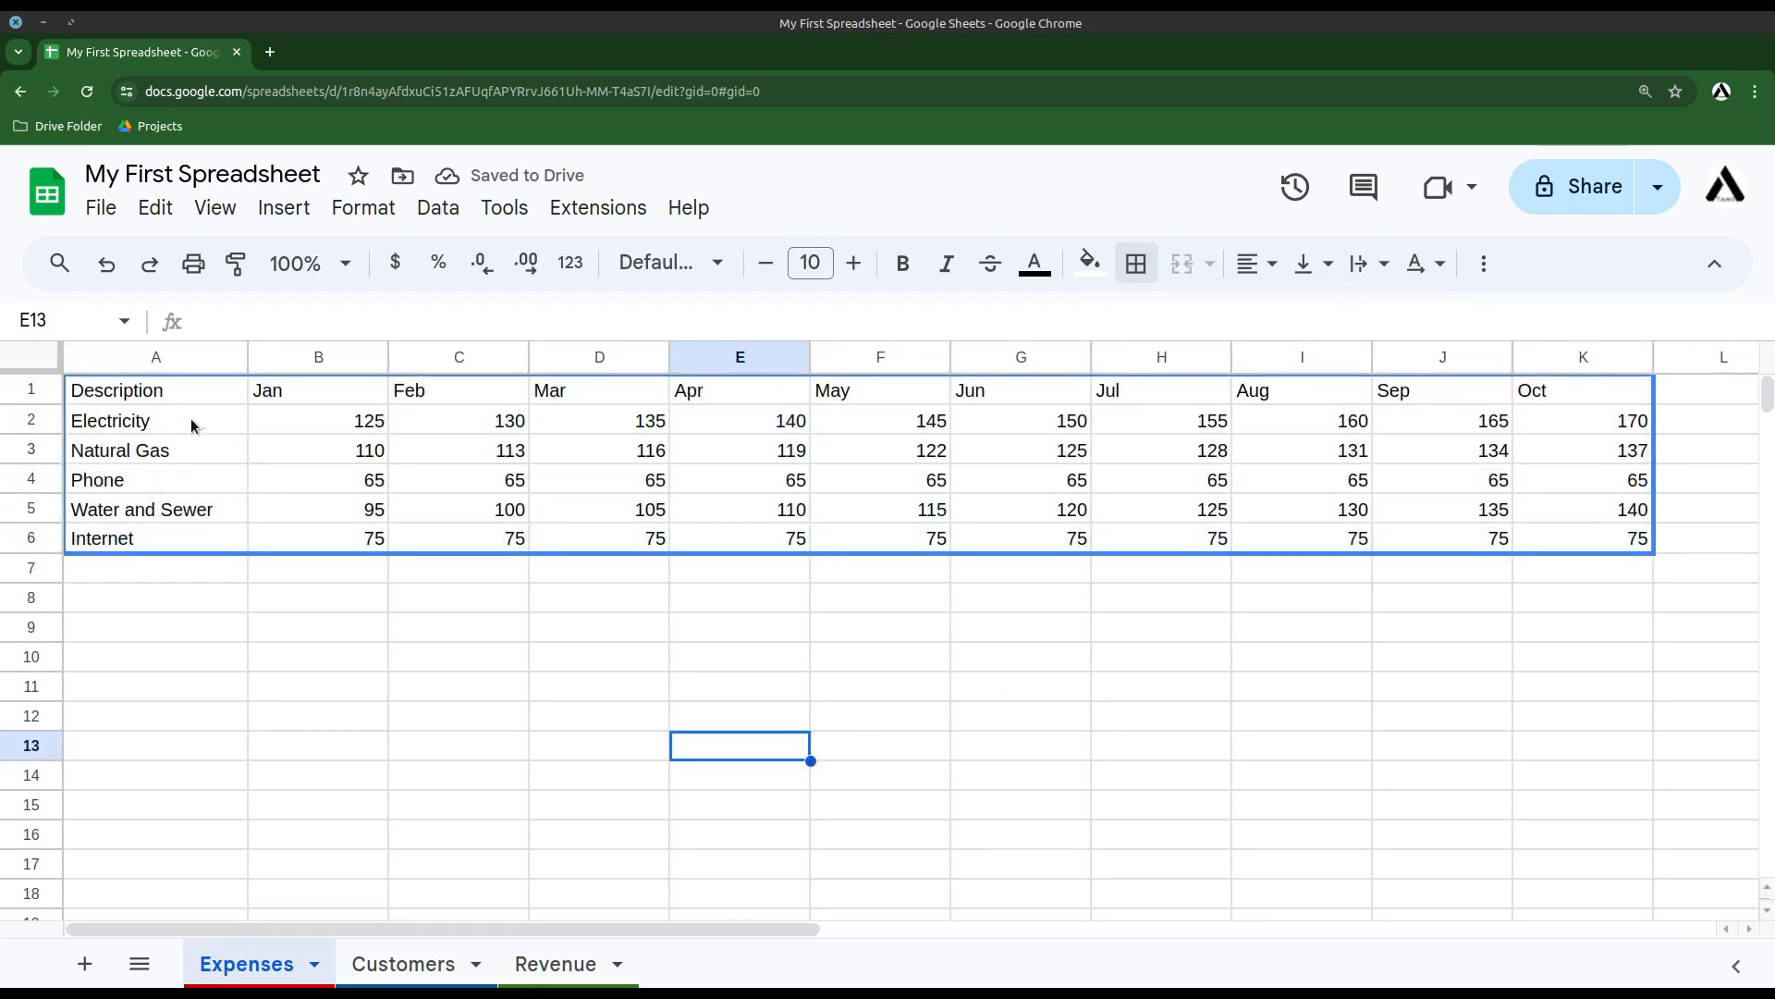
- Add a medium solid black bottom border under the header row, A1:K1
{"action": "left_click_drag", "start_coordinate": [196, 386], "coordinate": [1555, 395]}
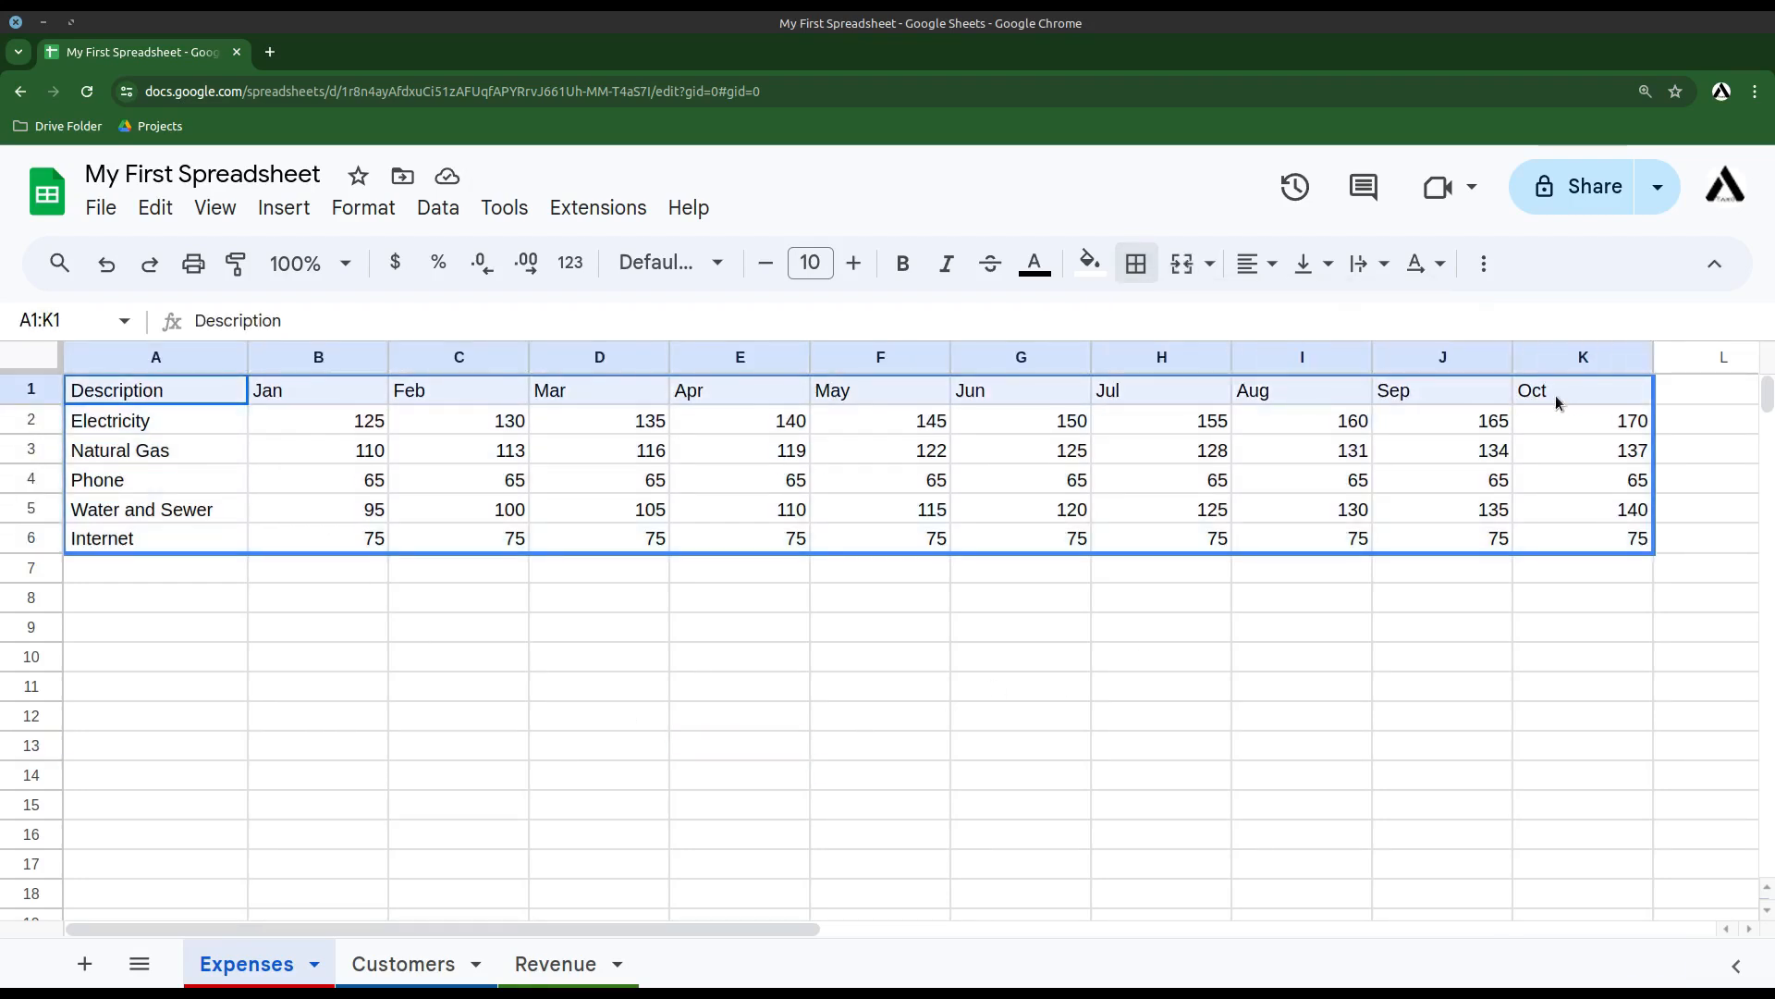
{"action": "left_click", "coordinate": [1137, 263]}
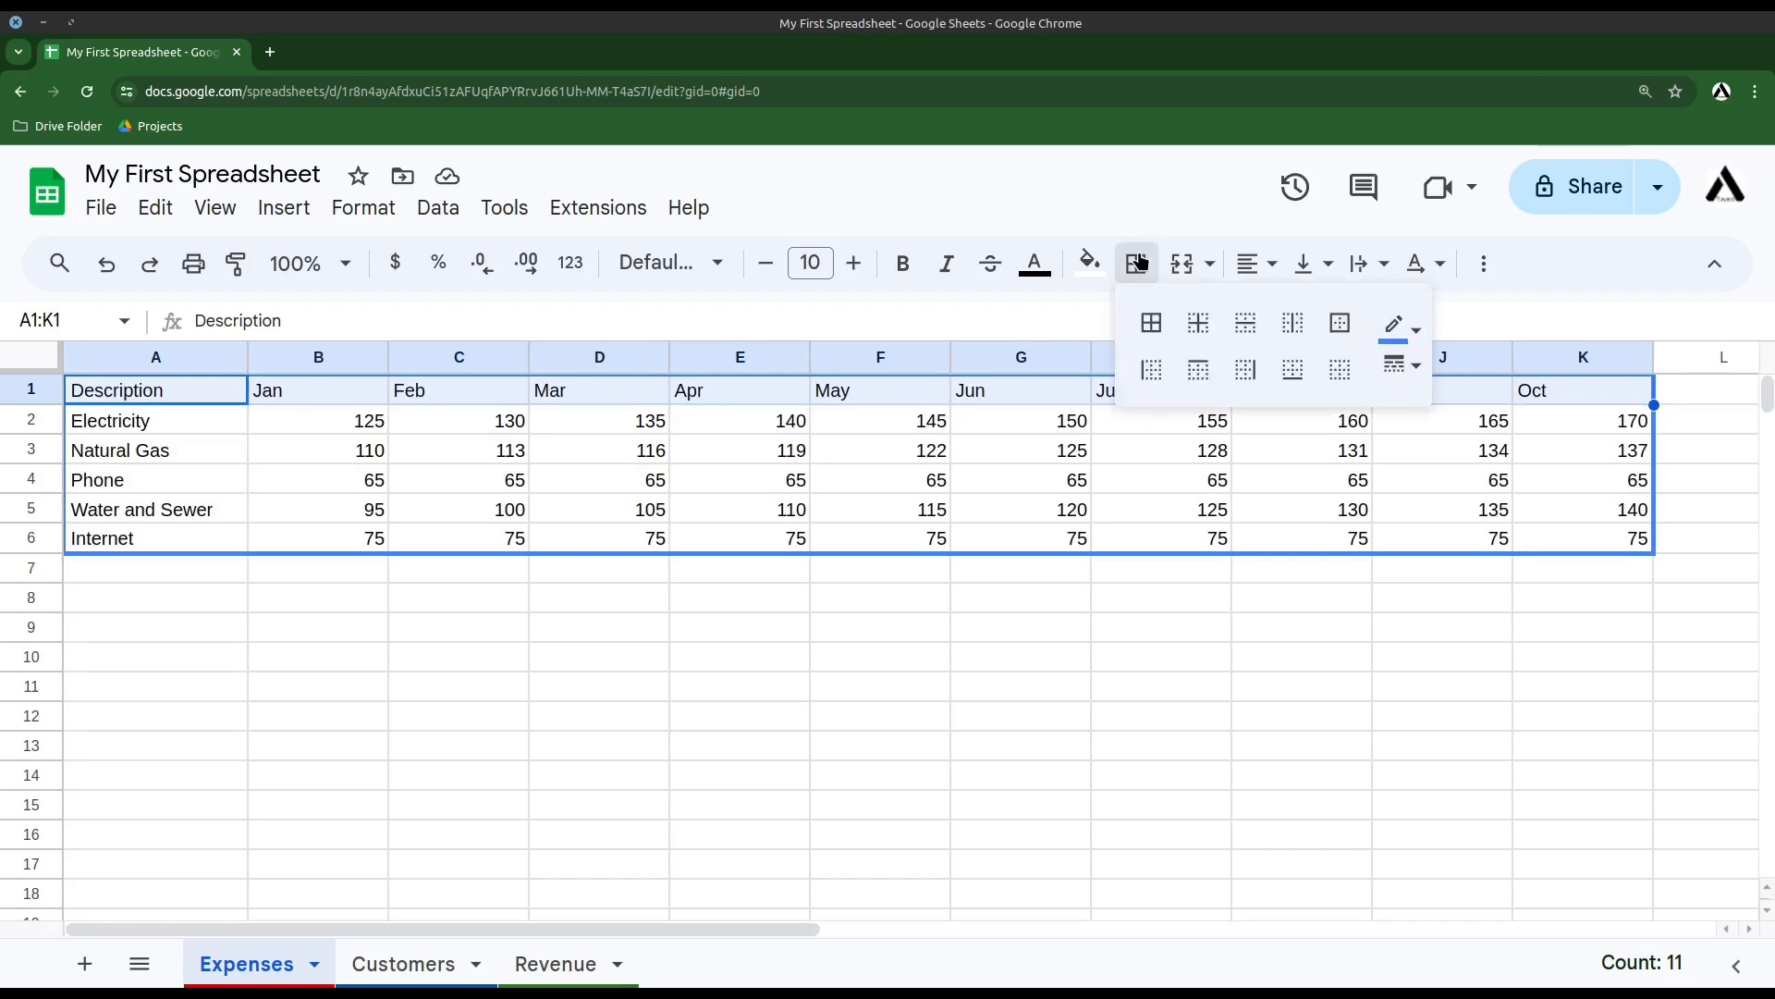
{"action": "left_click", "coordinate": [1403, 364]}
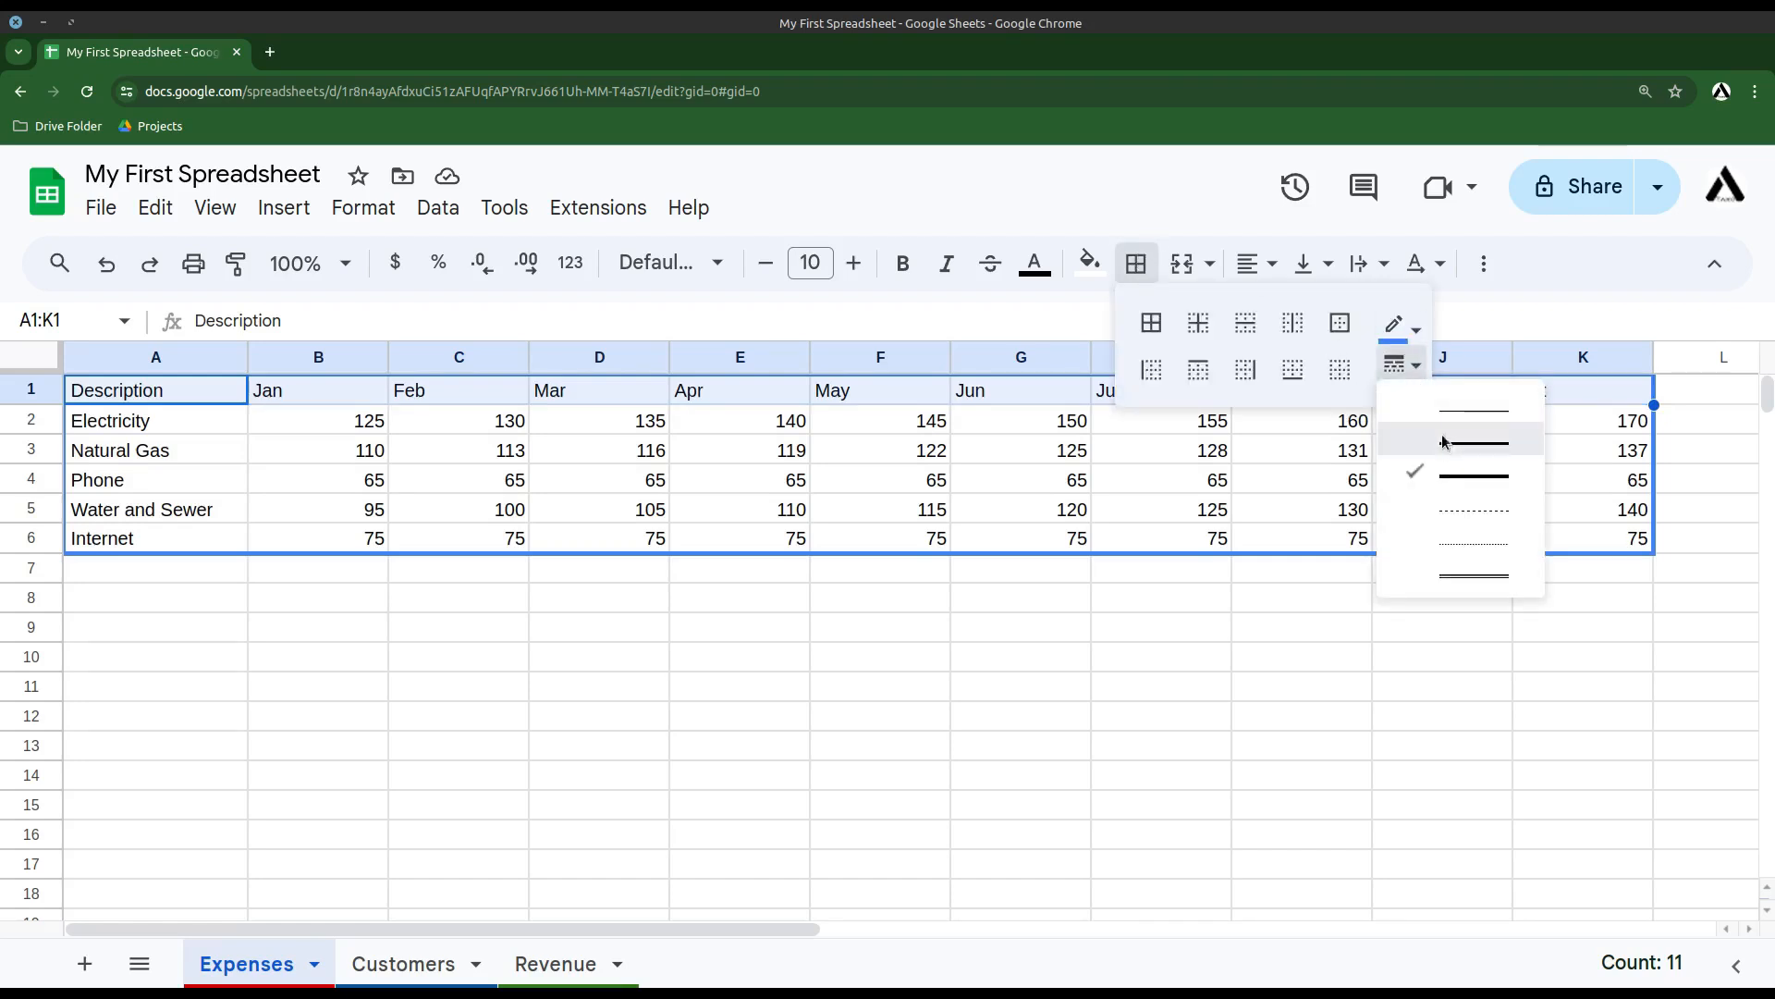
{"action": "left_click", "coordinate": [1442, 441]}
{"action": "left_click", "coordinate": [1398, 331]}
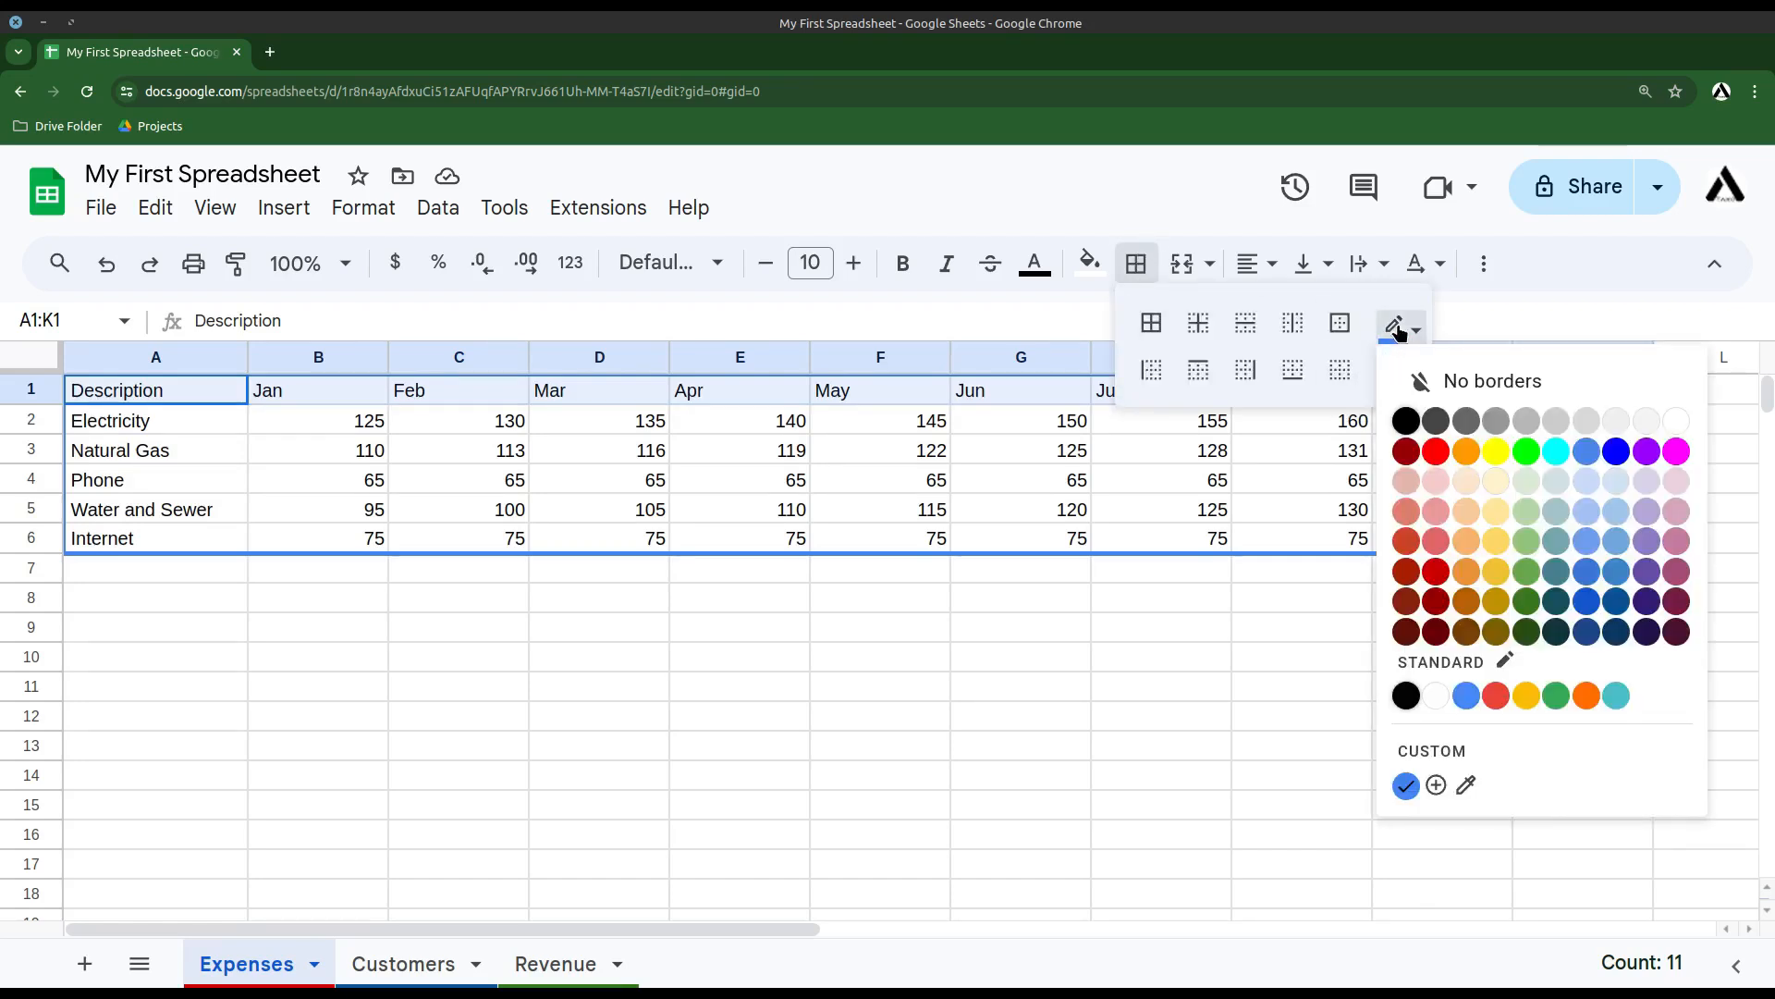
{"action": "left_click", "coordinate": [1405, 414]}
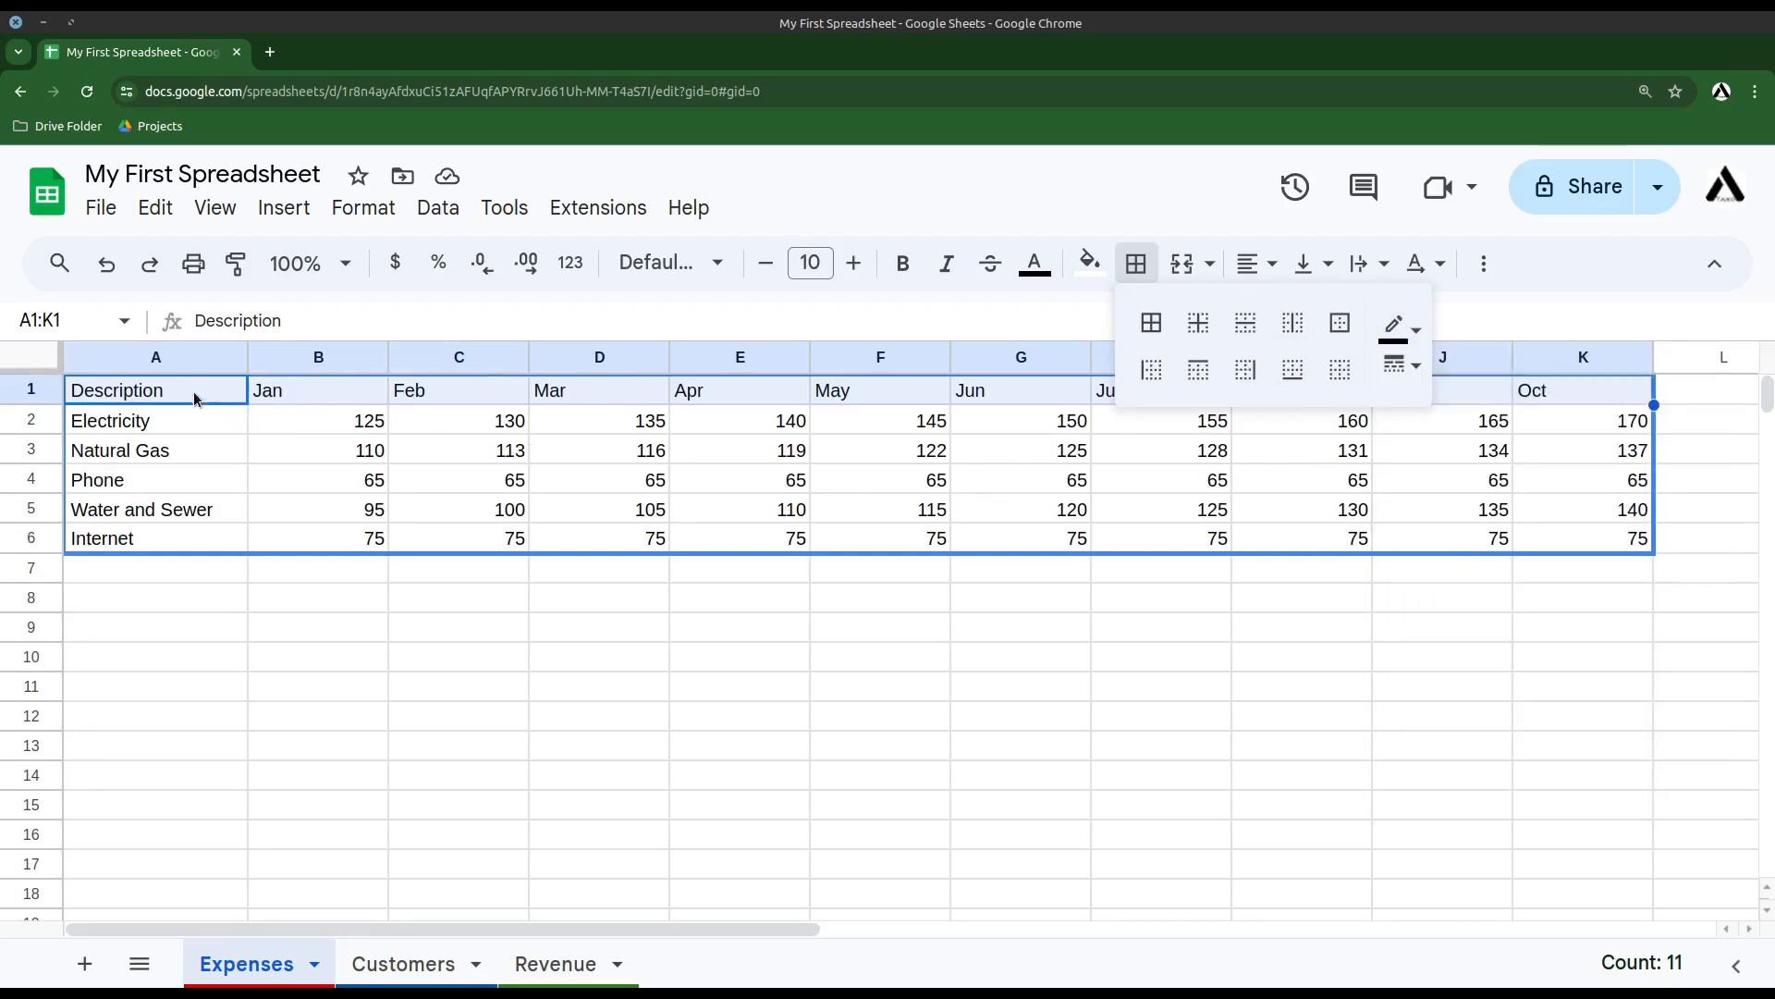
{"action": "left_click", "coordinate": [1293, 372]}
{"action": "left_click", "coordinate": [1021, 688]}
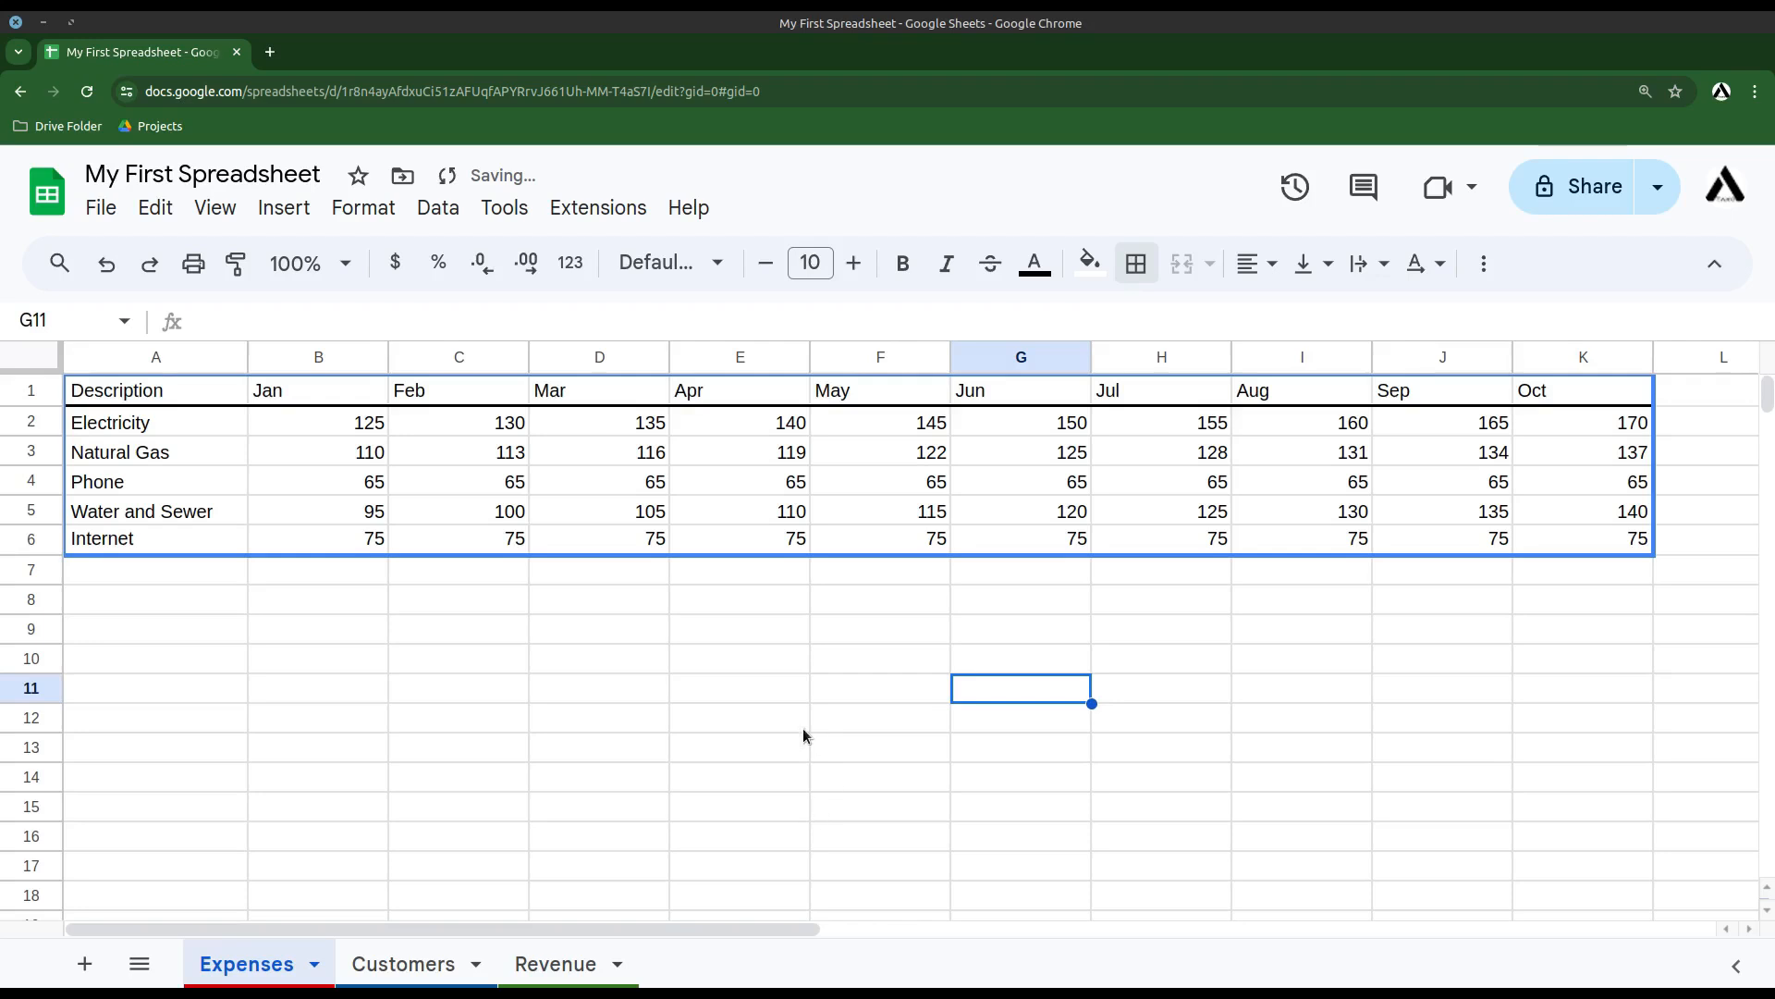
- Add a medium solid black right border to the expense descriptions in A2:A6
{"action": "left_click", "coordinate": [204, 403]}
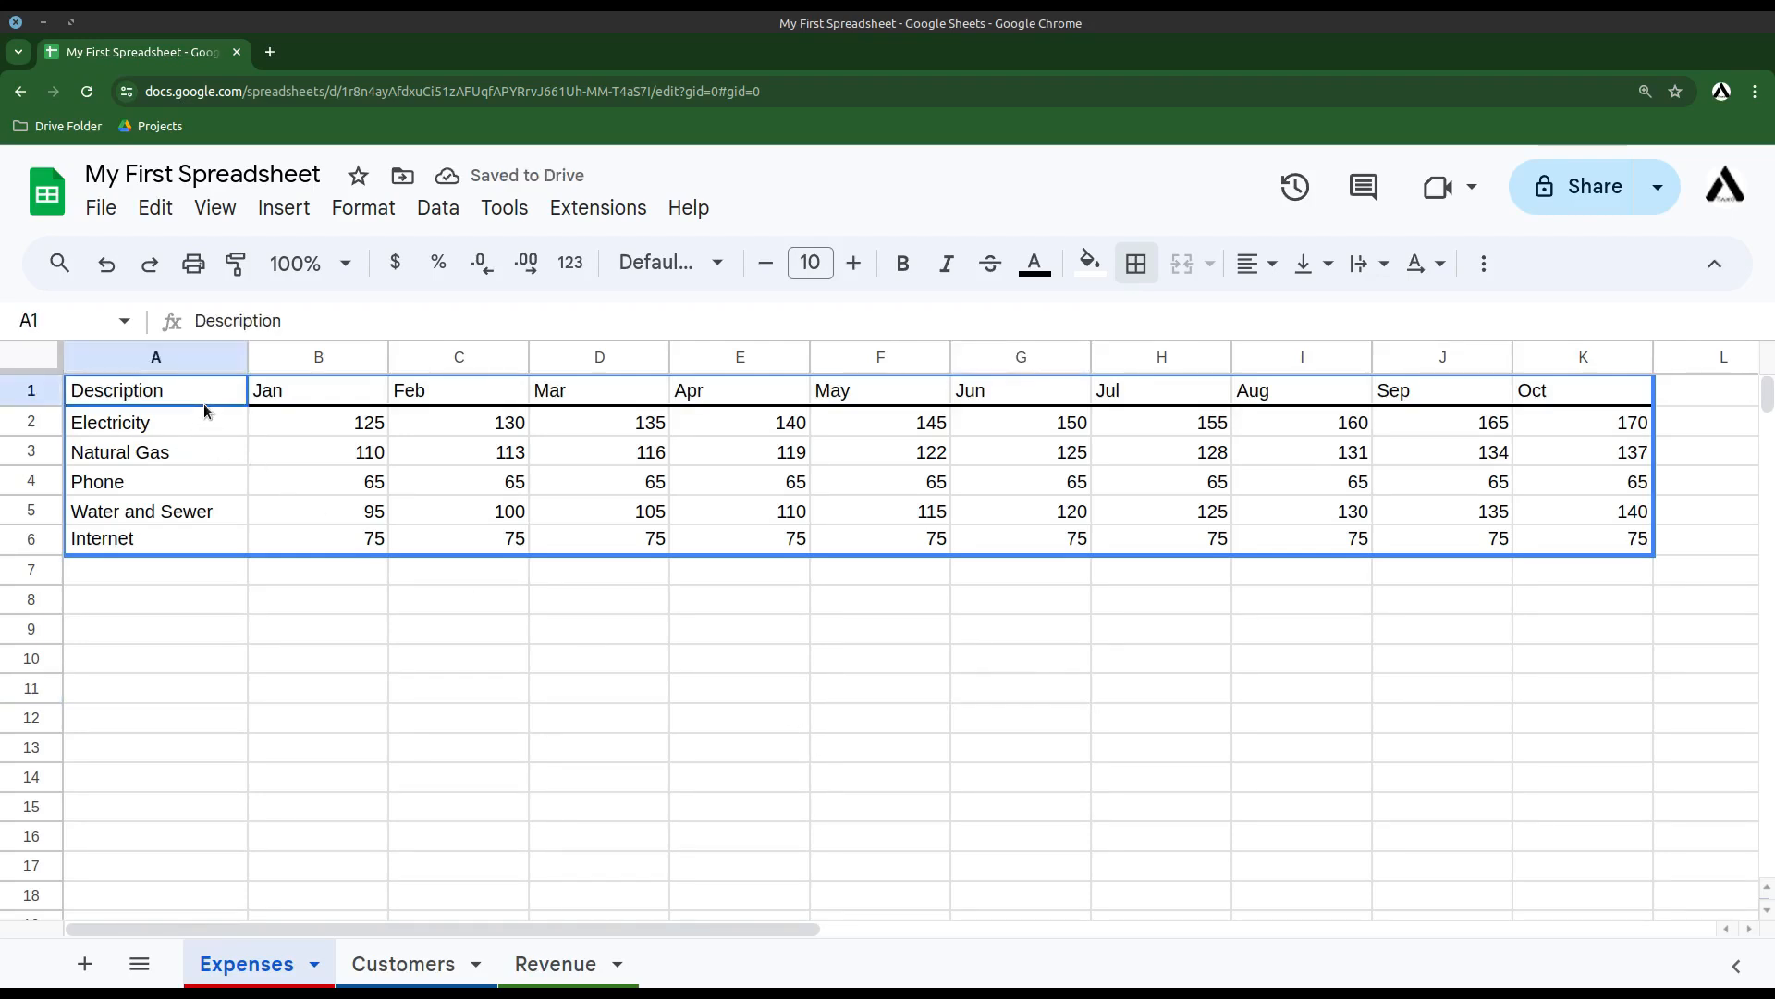
{"action": "left_click", "coordinate": [270, 403]}
{"action": "left_click_drag", "start_coordinate": [205, 420], "coordinate": [166, 536]}
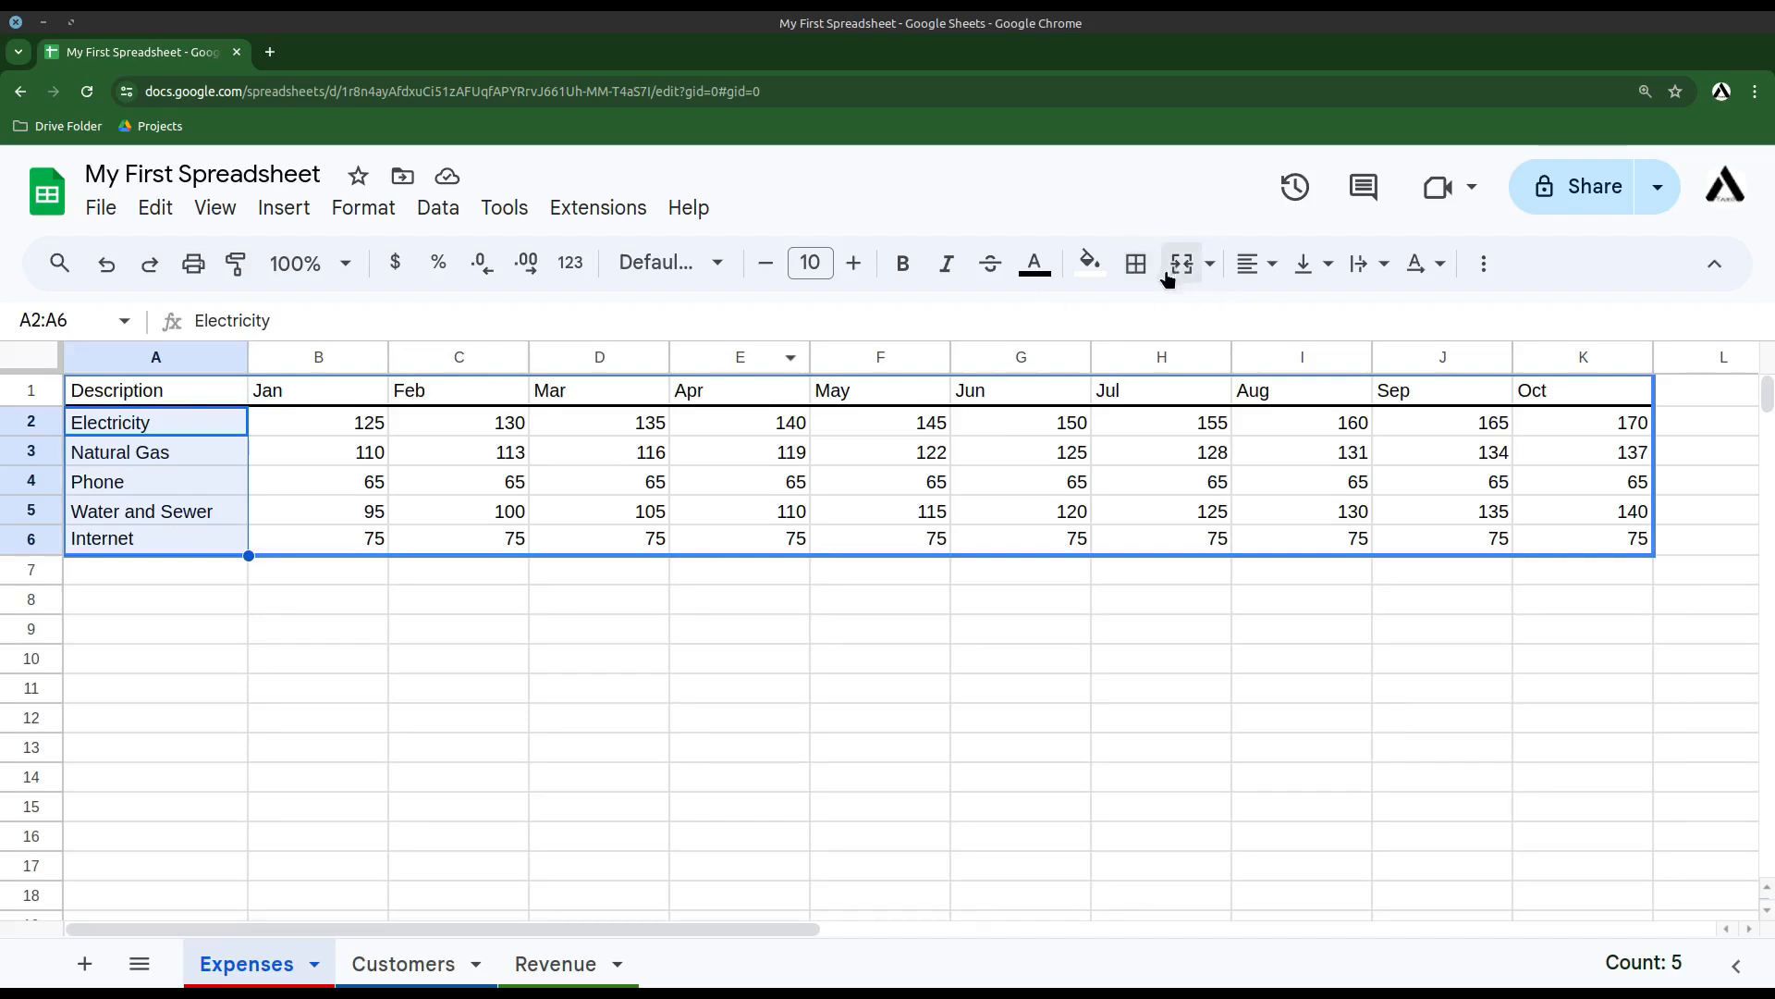
{"action": "left_click", "coordinate": [1137, 268]}
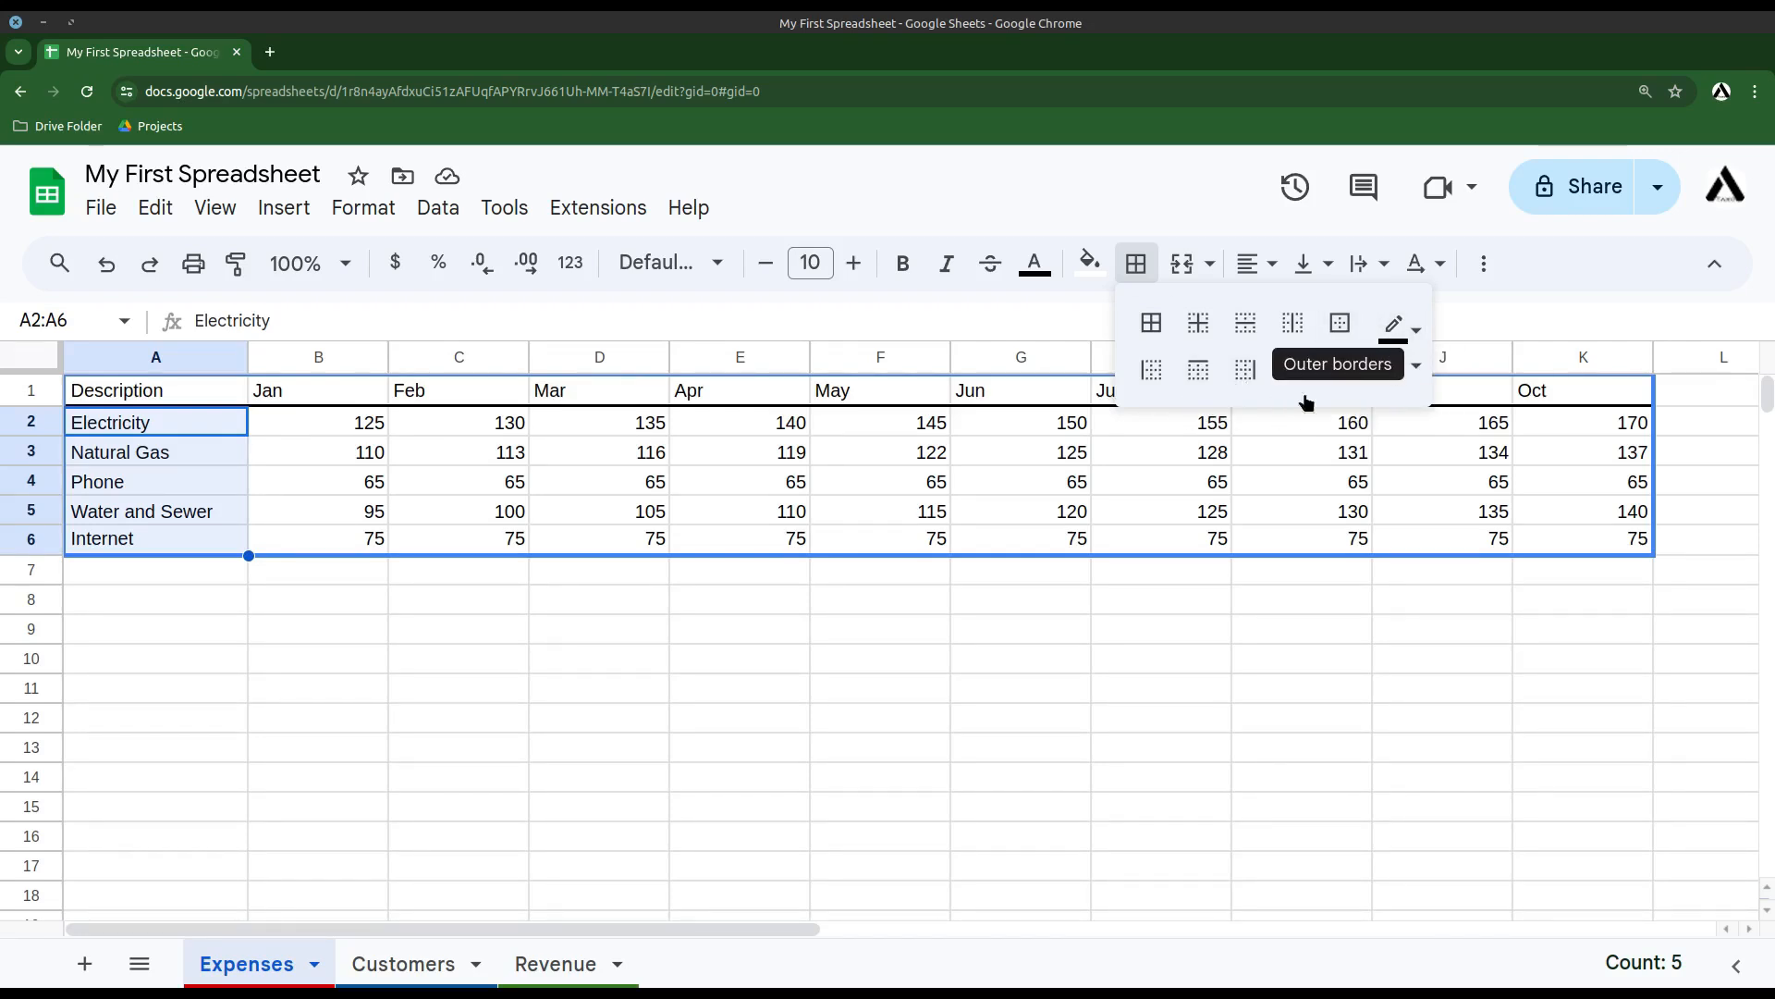
{"action": "left_click", "coordinate": [1254, 385]}
{"action": "left_click", "coordinate": [714, 696]}
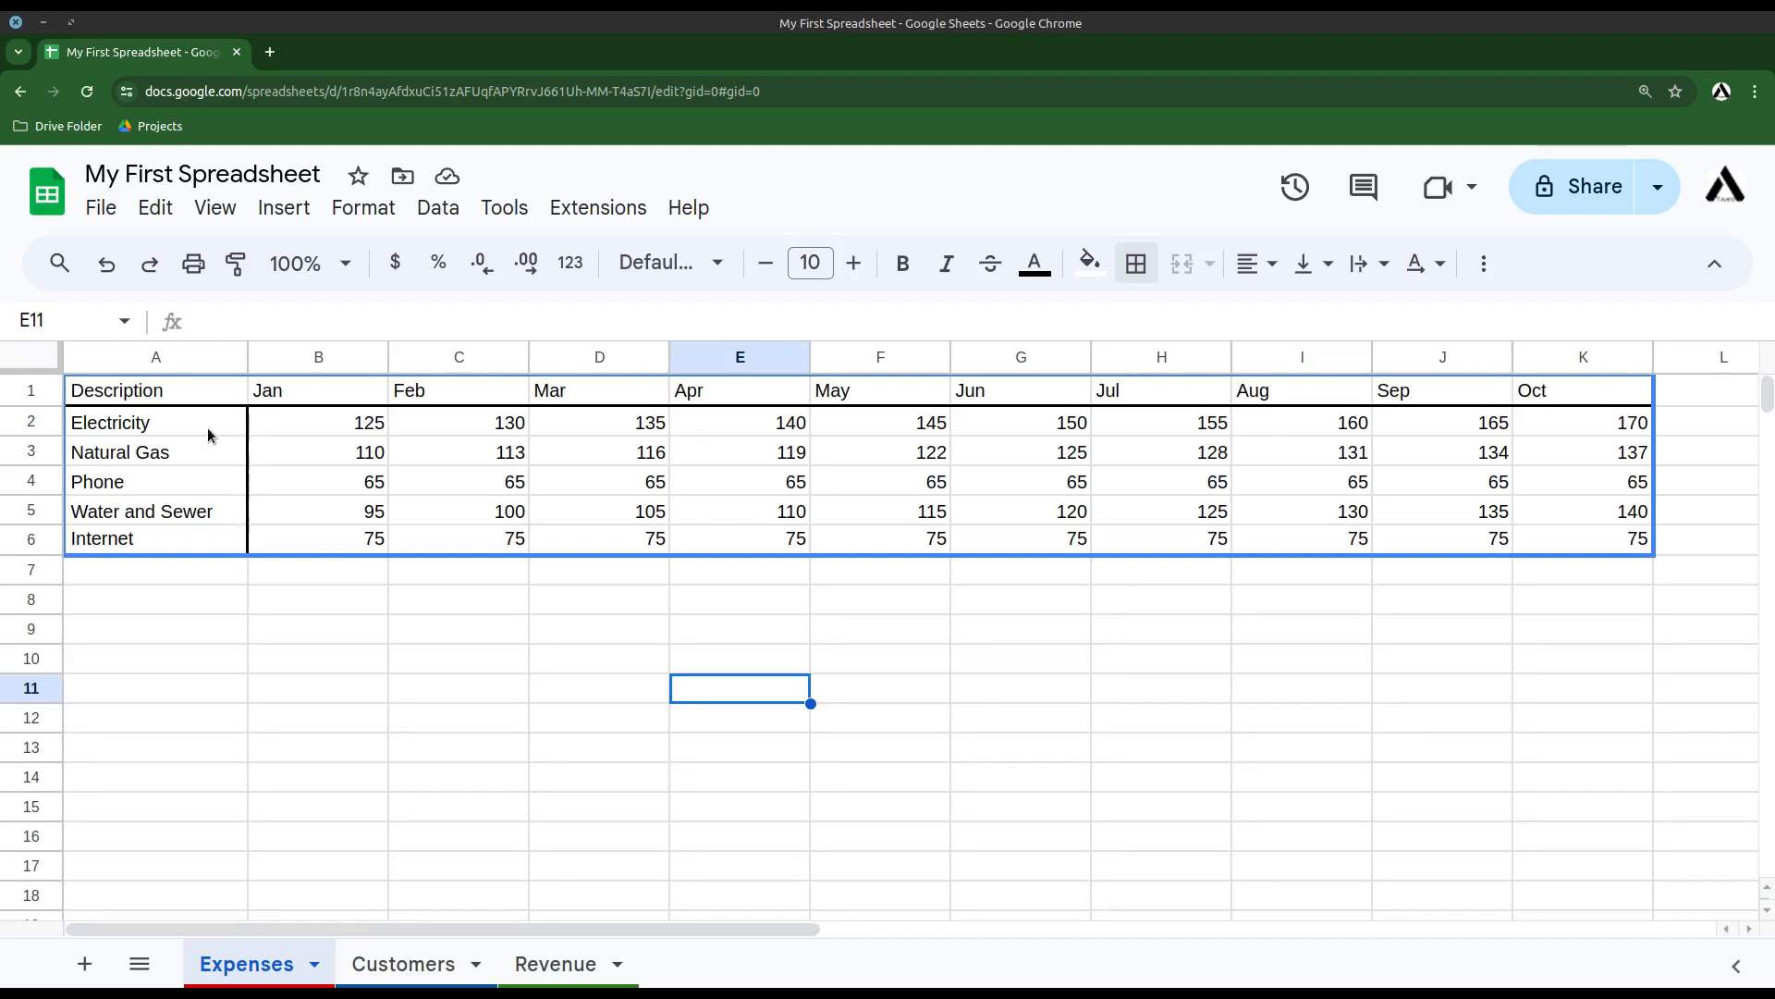
- Apply dashed light red inner borders to the monthly amounts in B2:K6
{"action": "left_click_drag", "start_coordinate": [207, 427], "coordinate": [212, 552]}
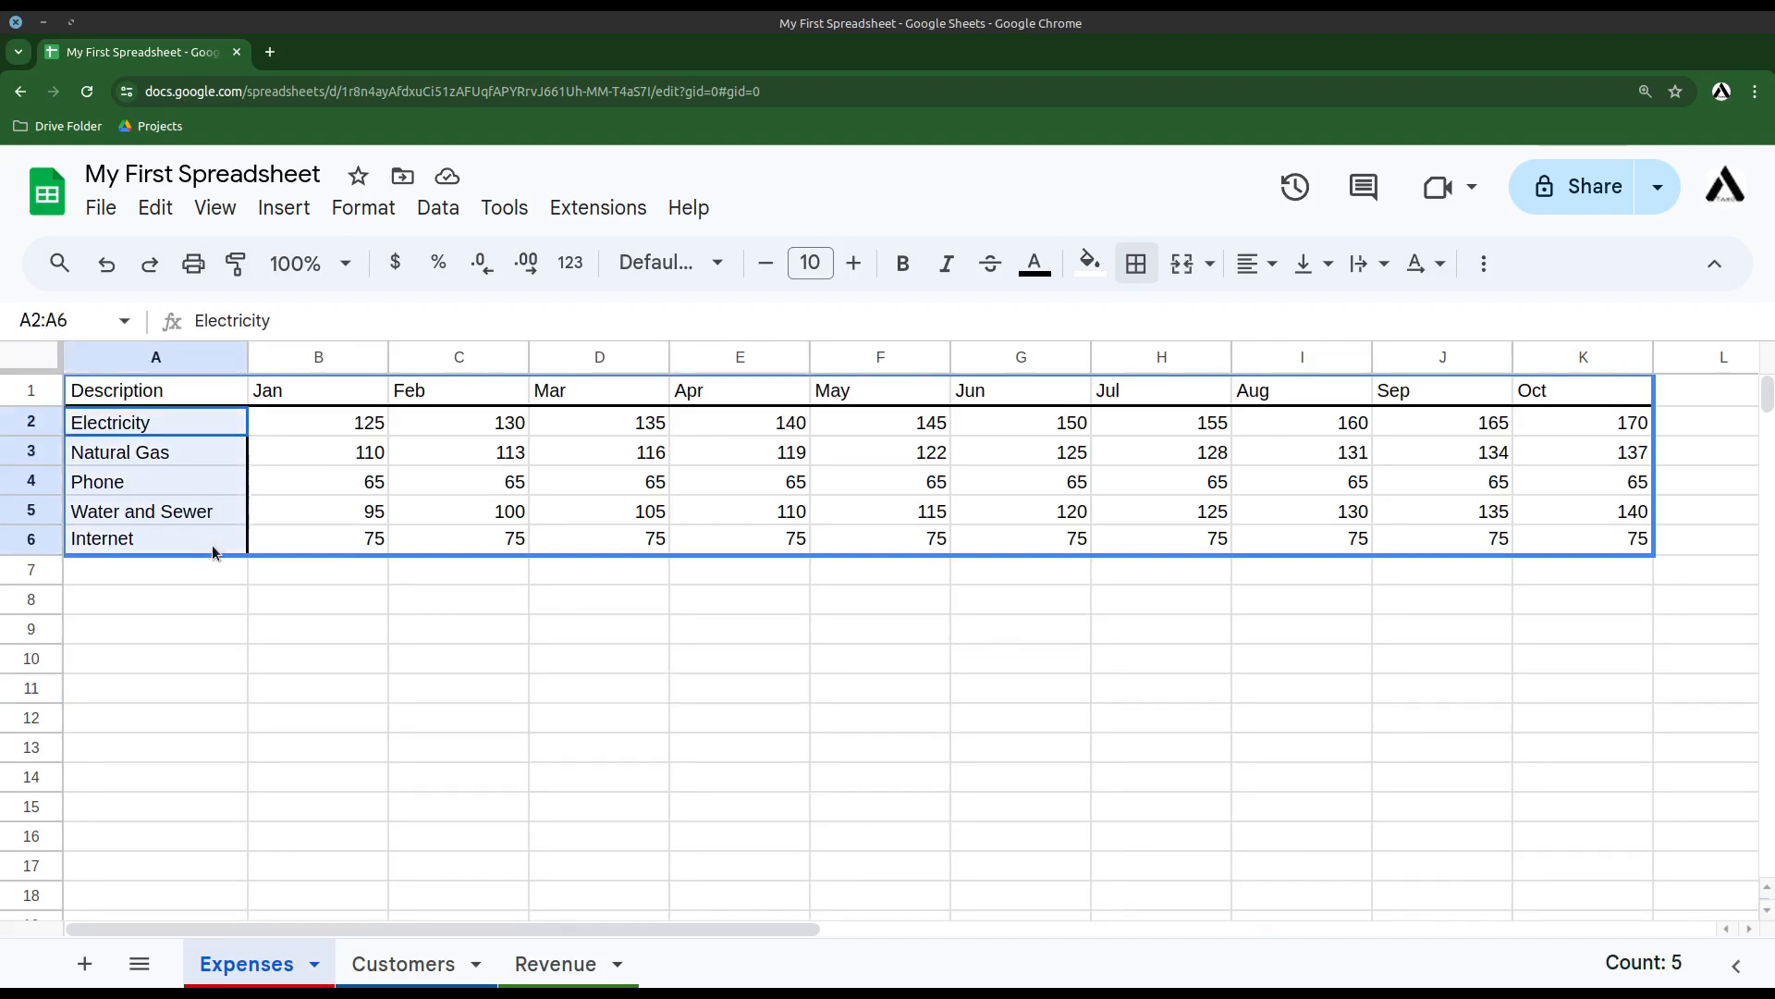
{"action": "left_click", "coordinate": [289, 663]}
{"action": "left_click_drag", "start_coordinate": [305, 421], "coordinate": [1627, 540]}
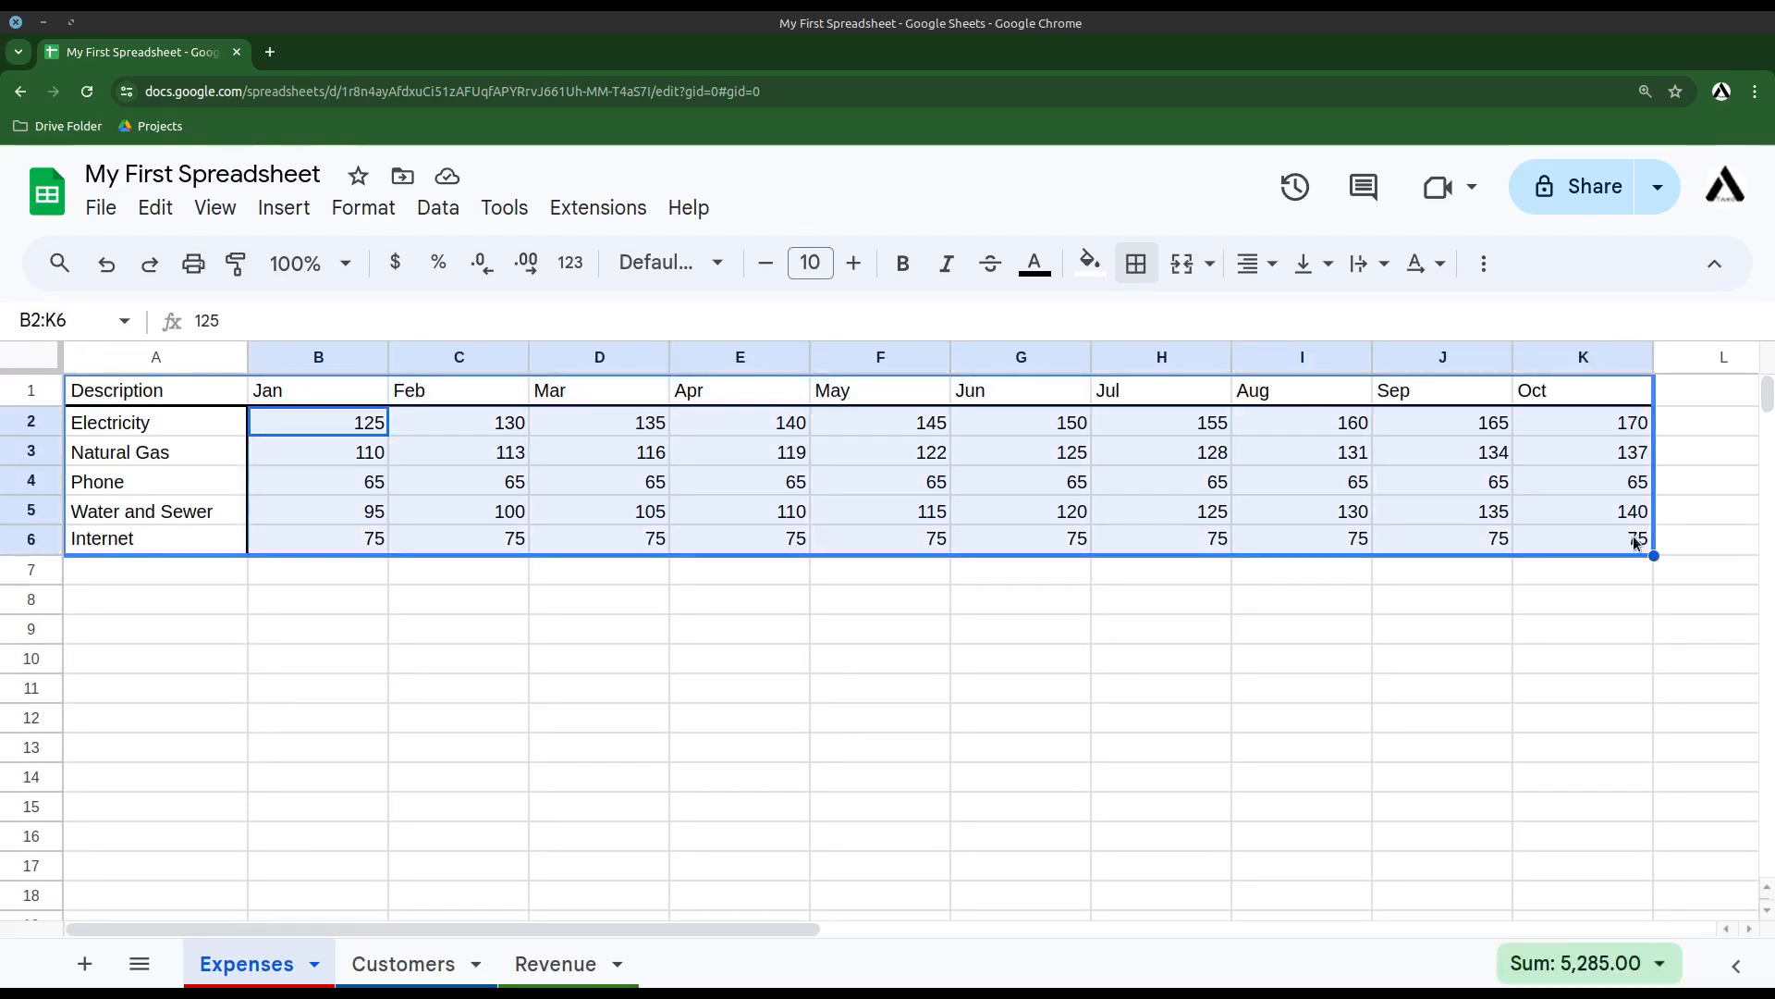
{"action": "left_click", "coordinate": [1137, 268]}
{"action": "left_click", "coordinate": [1388, 379]}
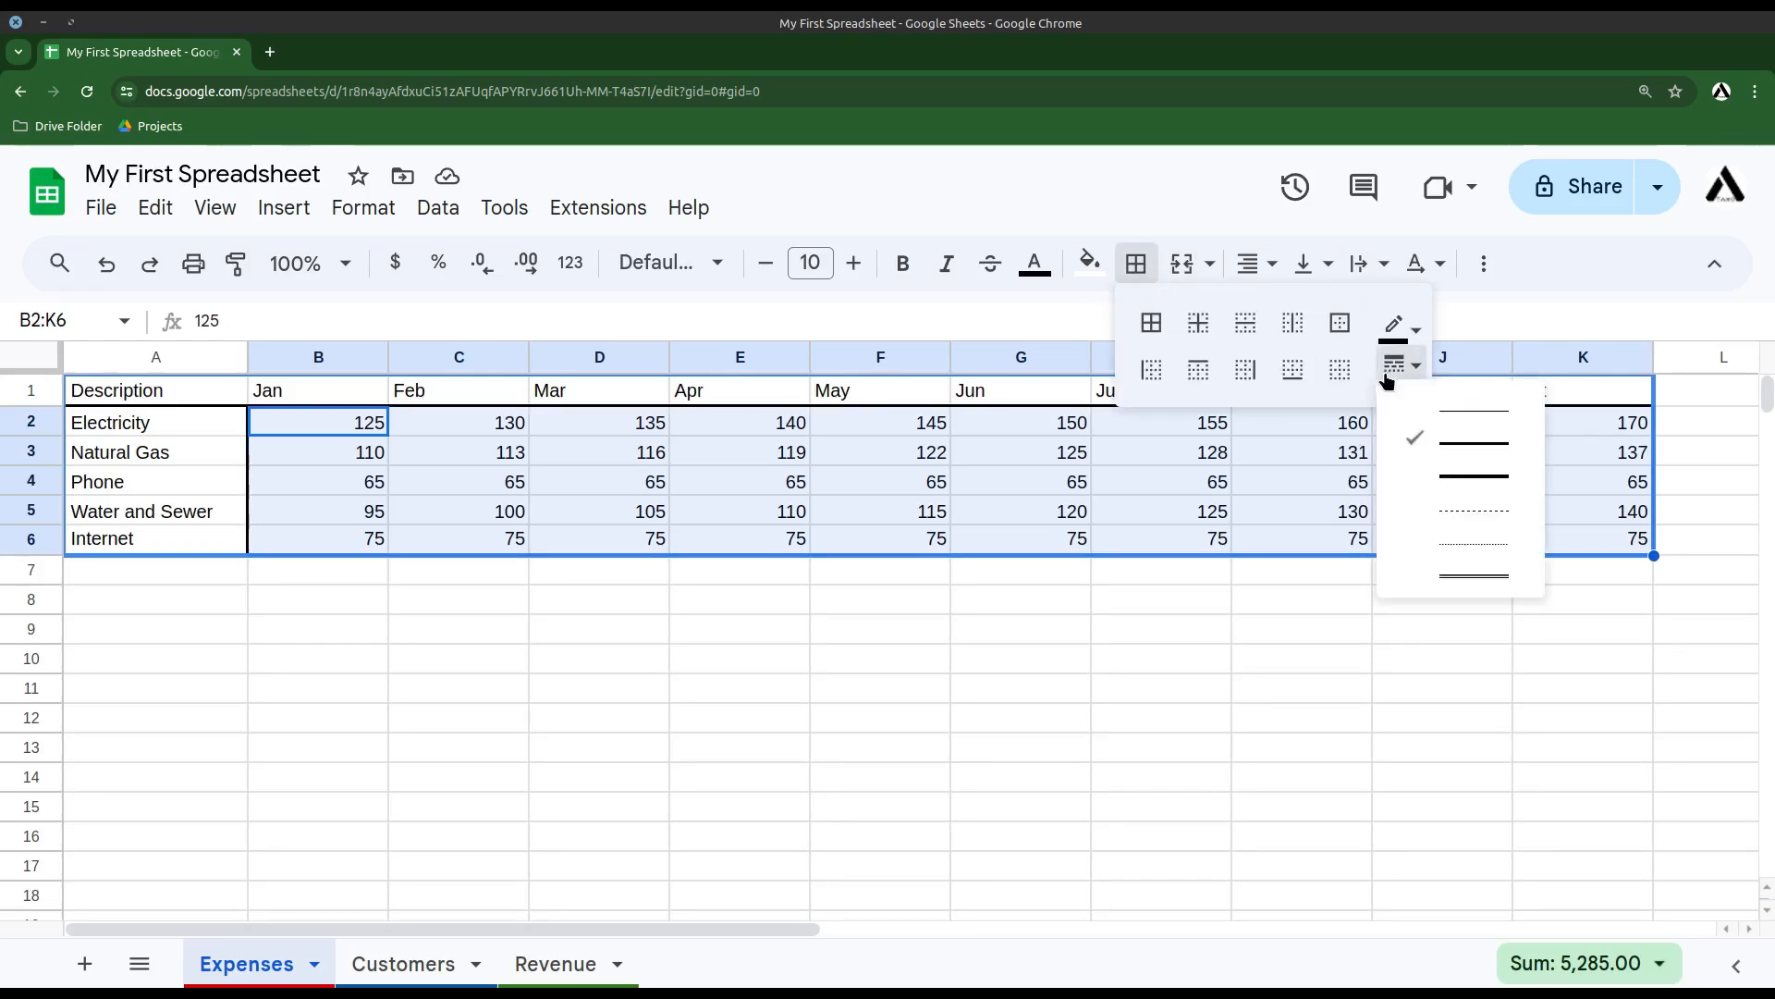
{"action": "left_click", "coordinate": [1448, 518]}
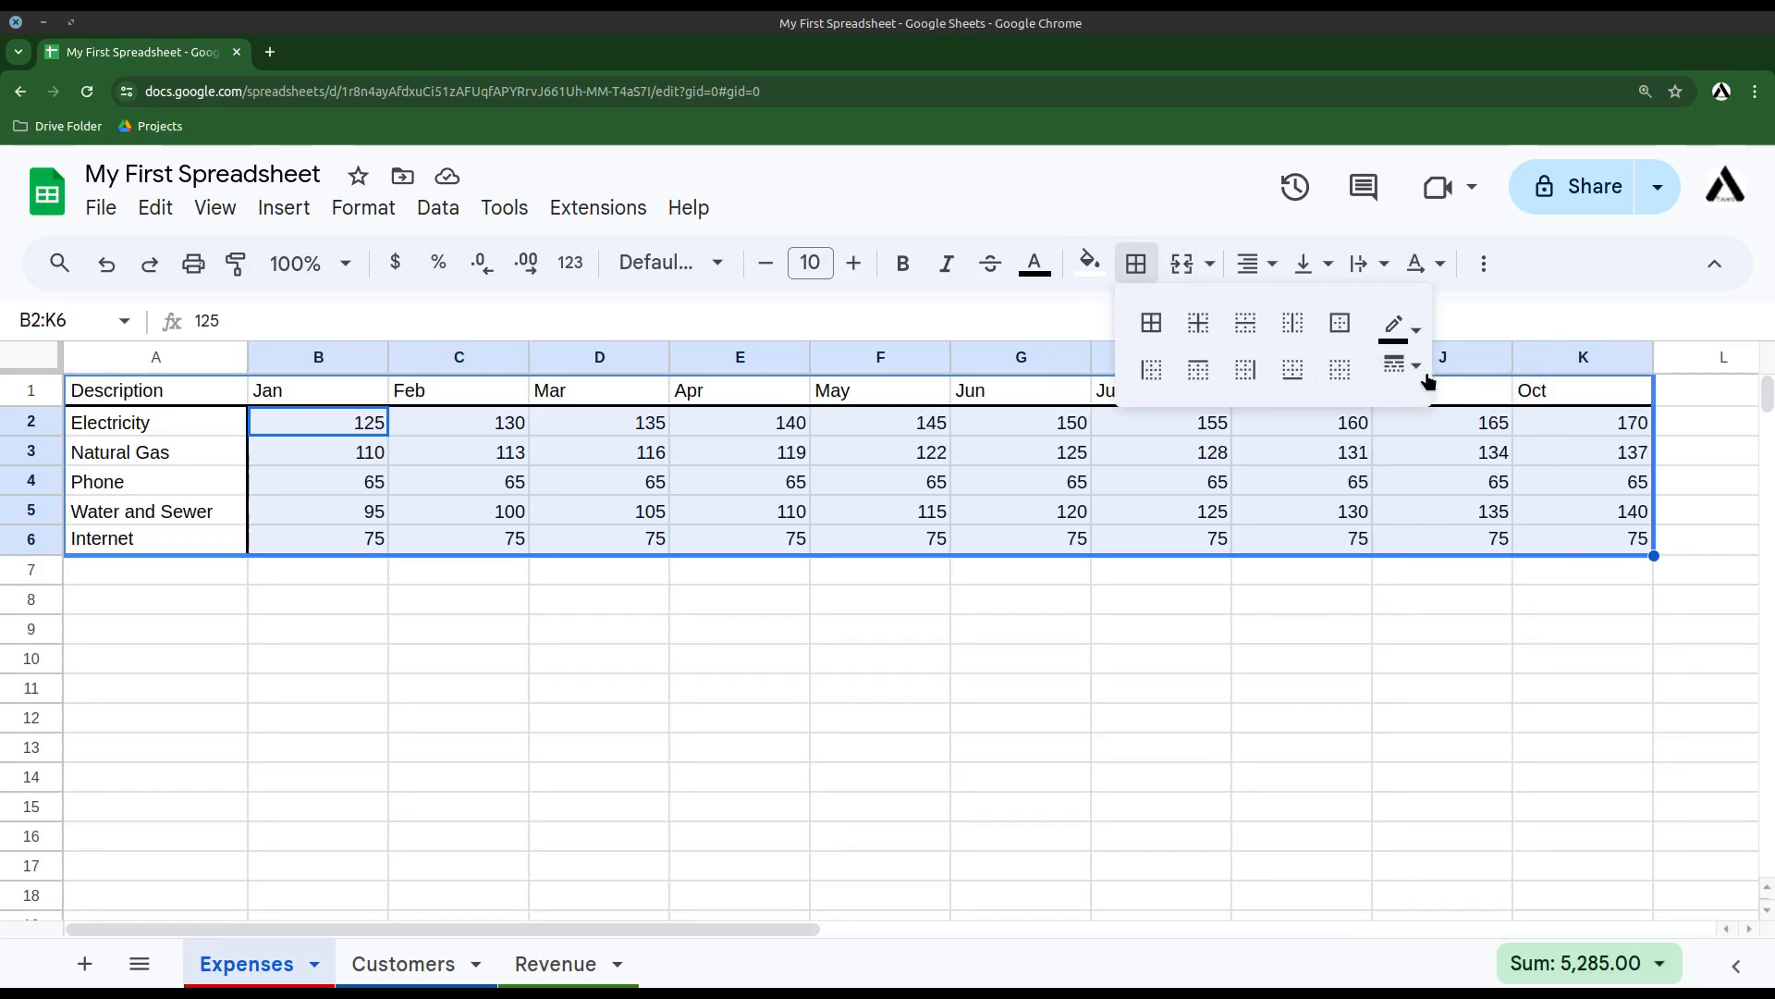
{"action": "left_click", "coordinate": [1414, 324]}
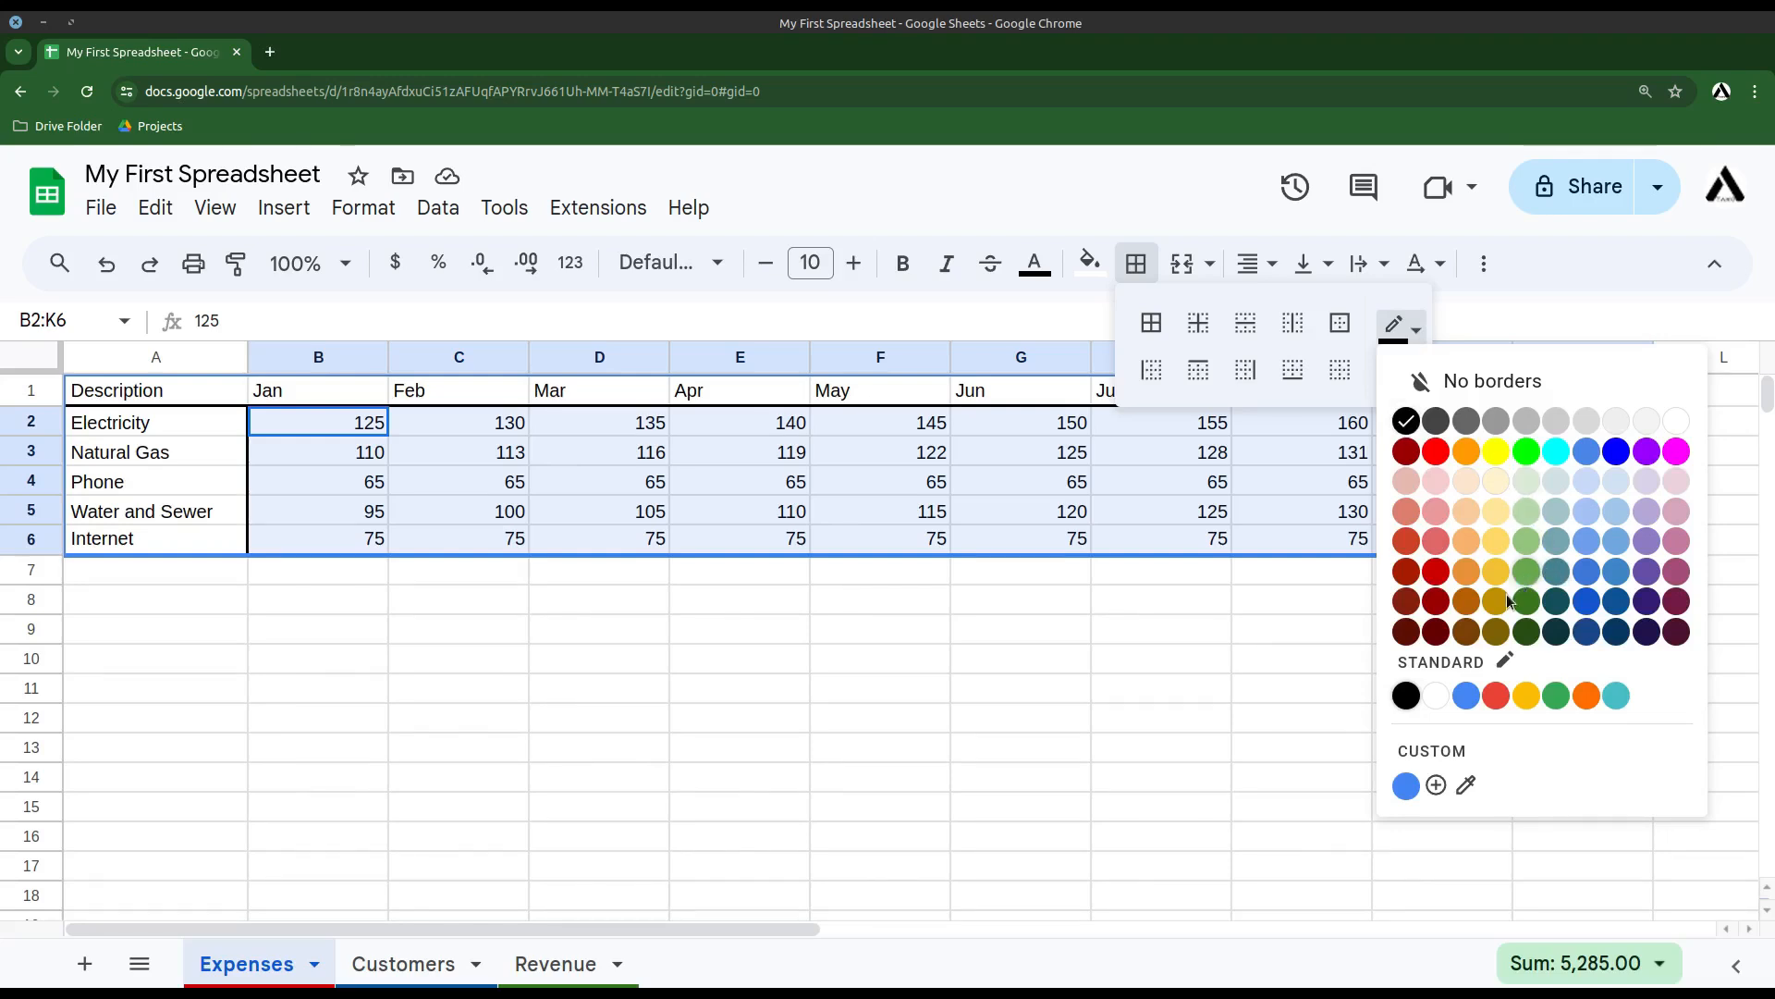
{"action": "left_click", "coordinate": [1437, 542]}
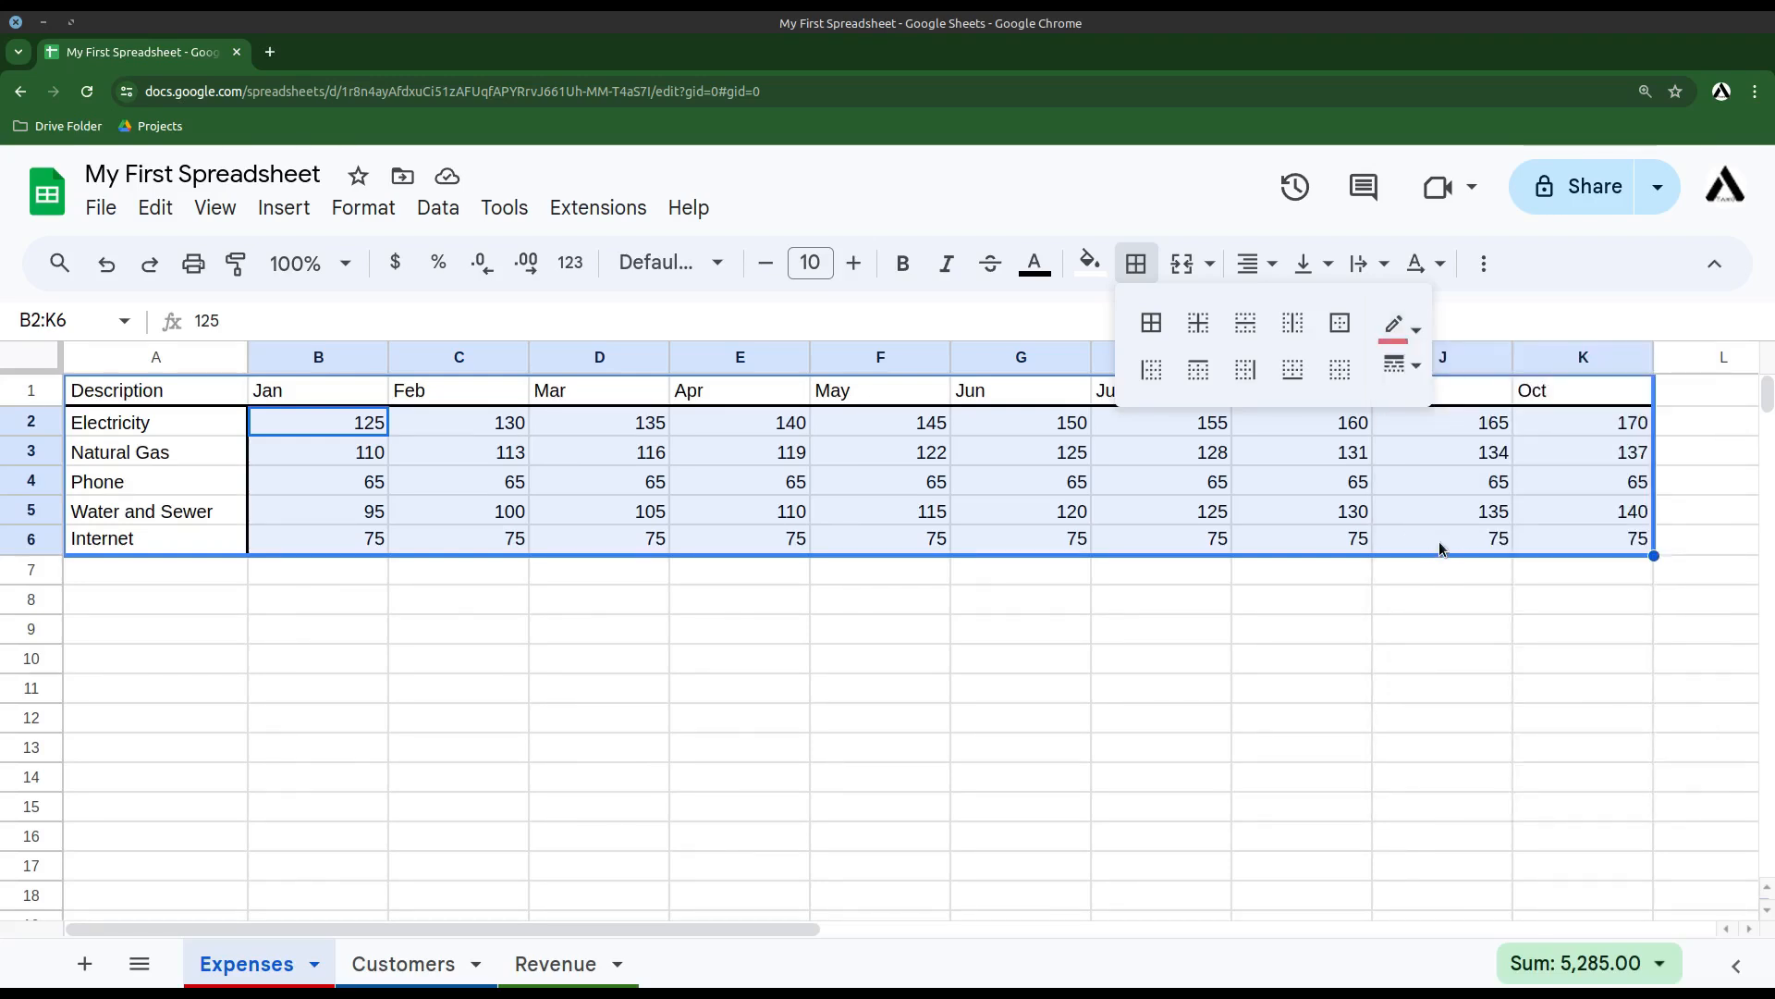
{"action": "left_click", "coordinate": [1196, 328]}
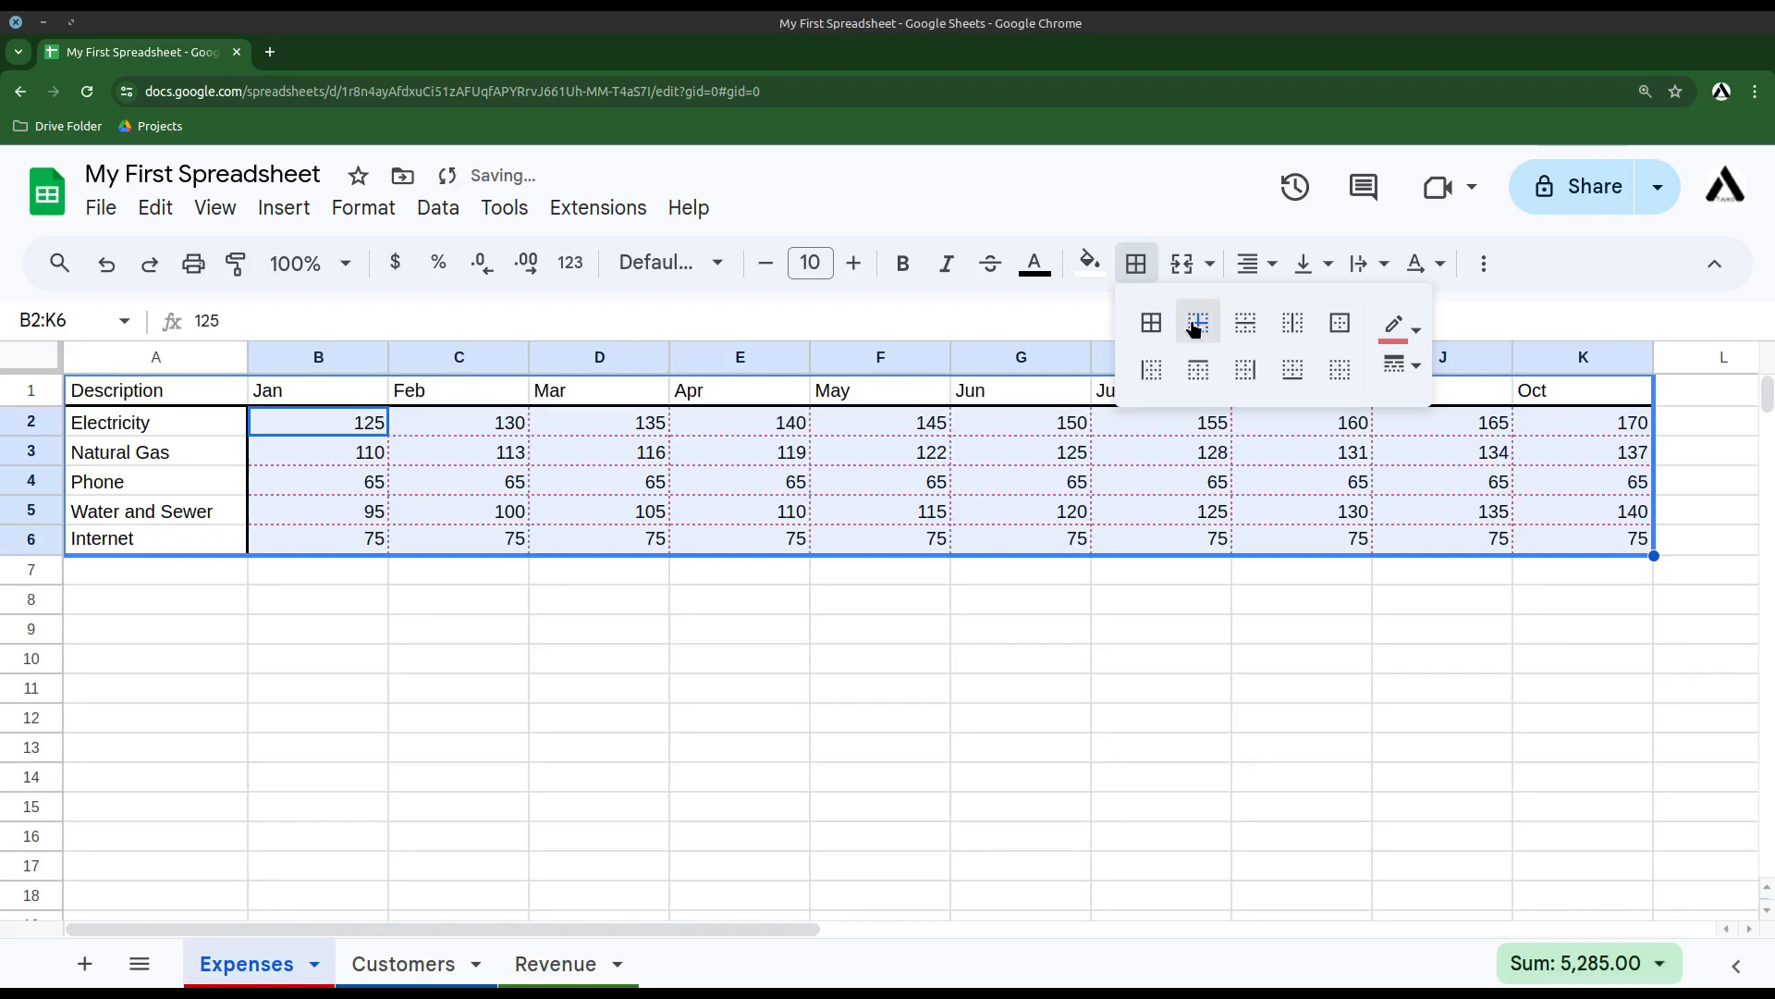
{"action": "left_click", "coordinate": [1219, 758]}
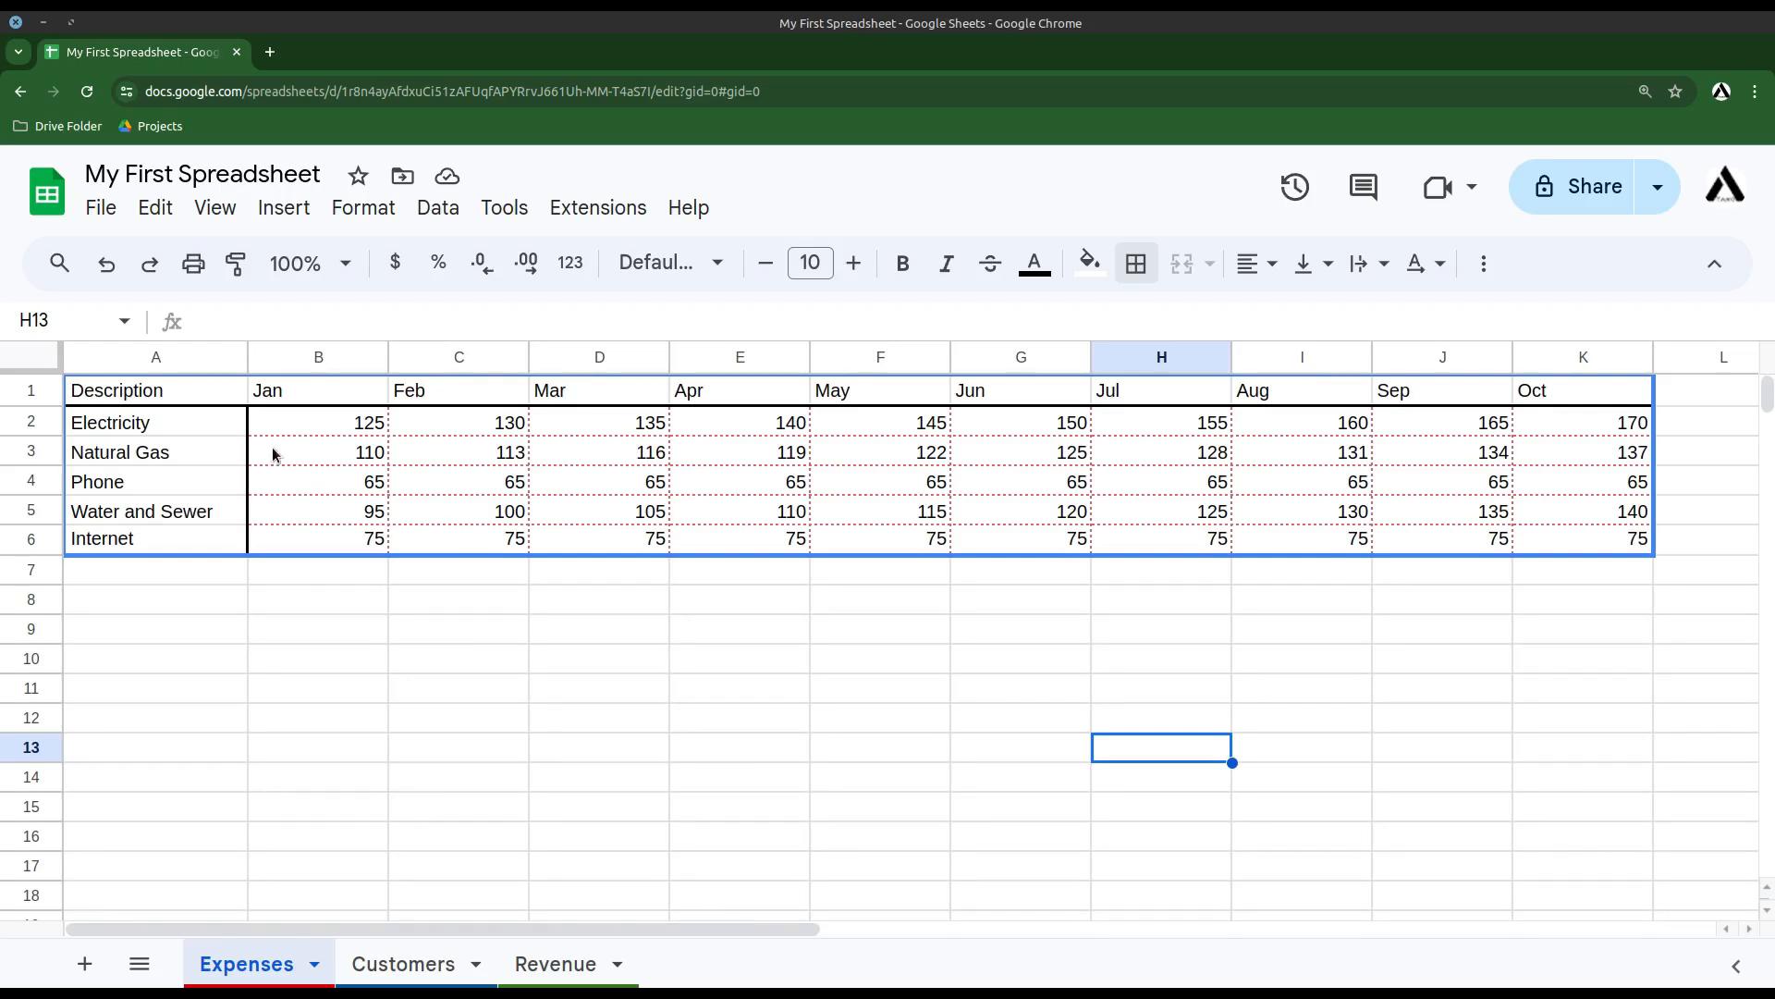
- Center the month headers in B1:K1, make them bold and increase their font size to 11
{"action": "left_click", "coordinate": [200, 400]}
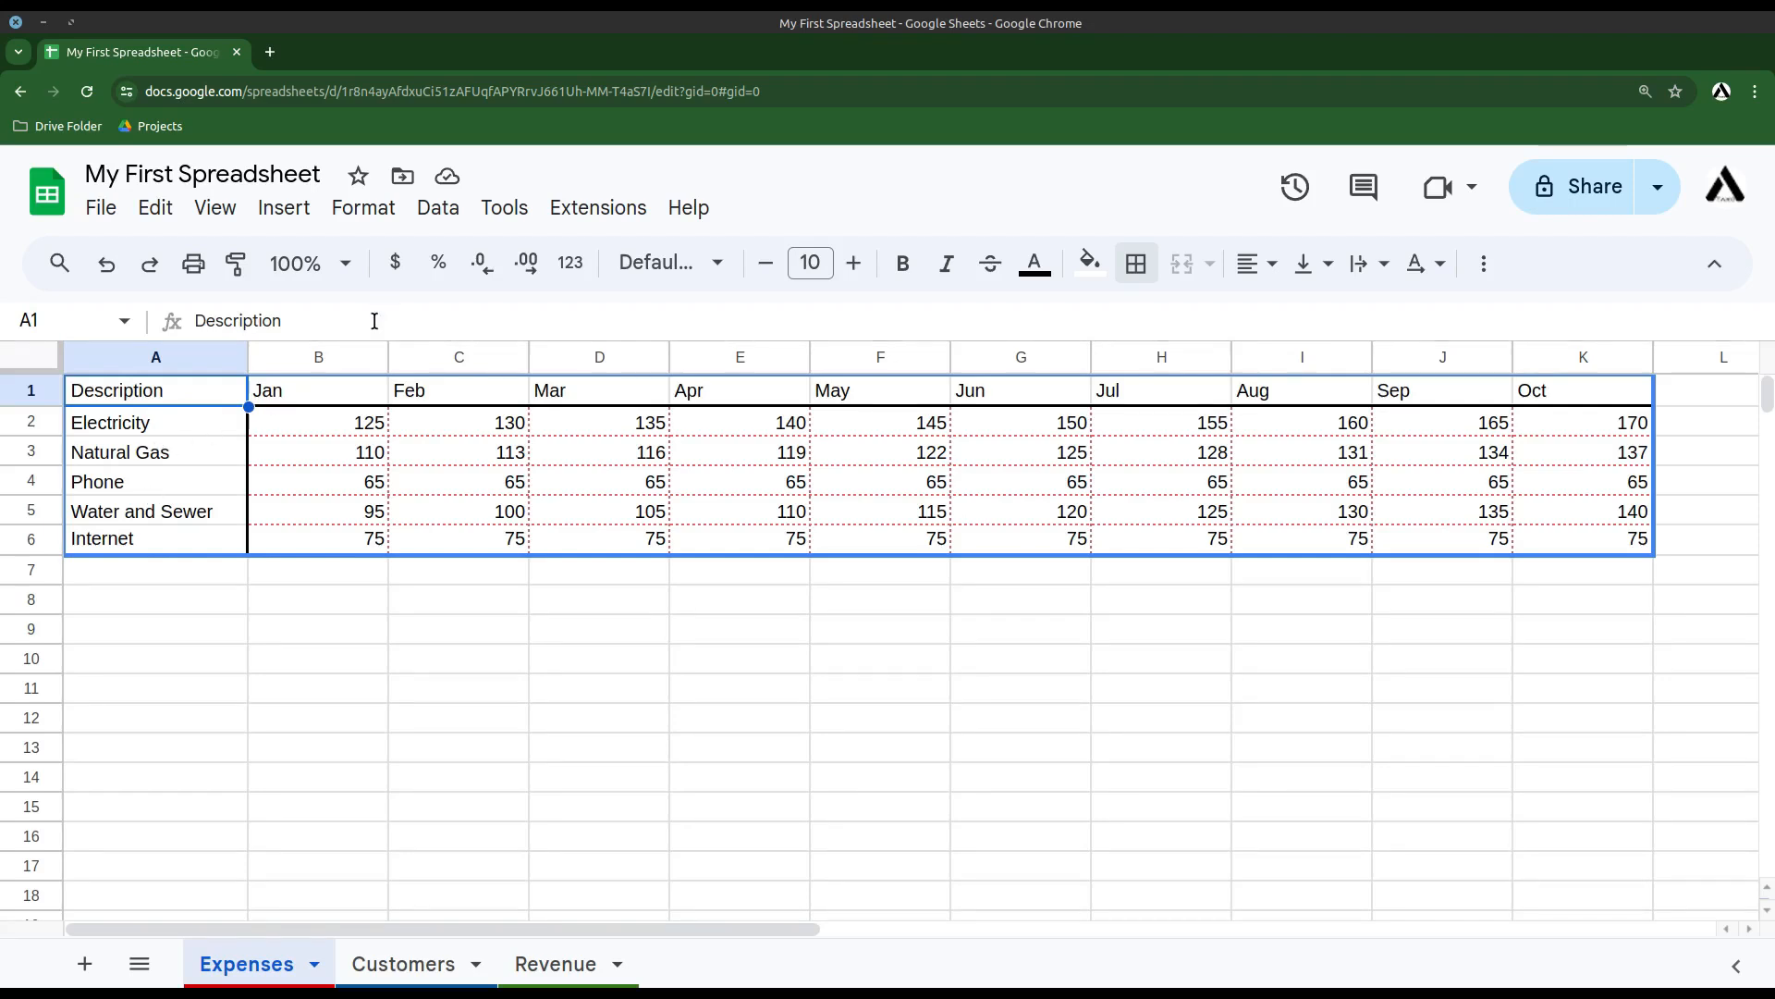
{"action": "left_click_drag", "start_coordinate": [328, 399], "coordinate": [1609, 391]}
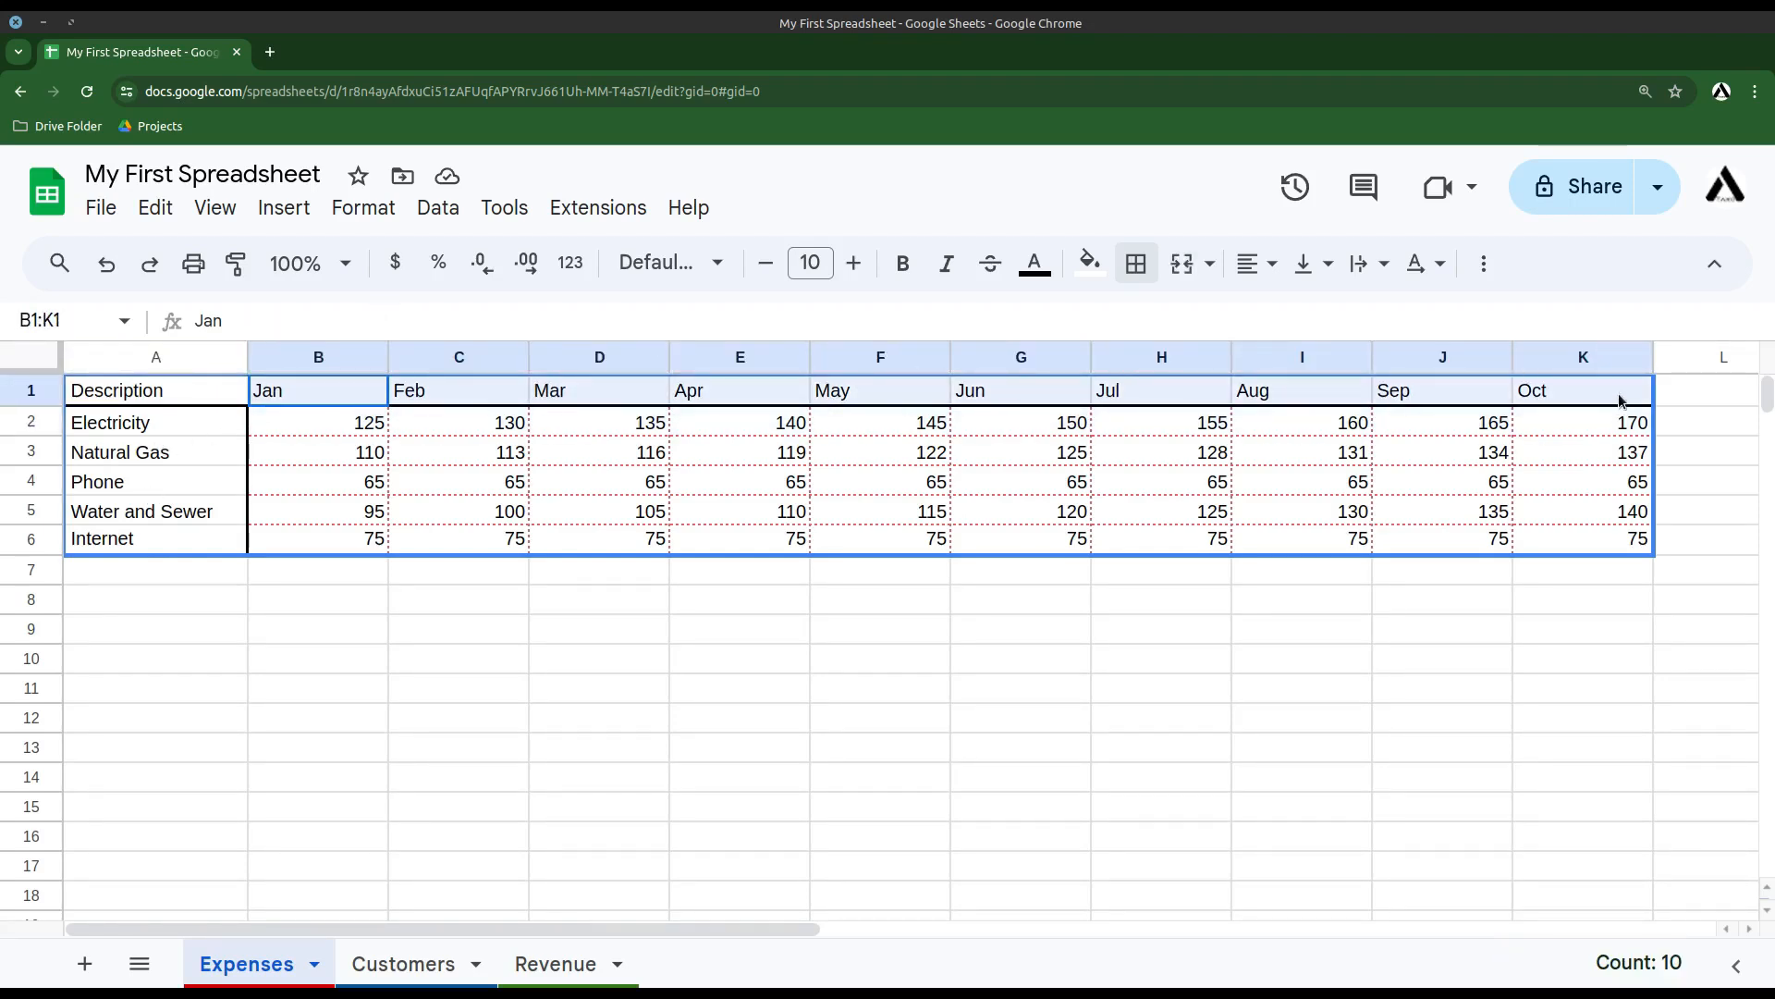
{"action": "left_click", "coordinate": [1253, 277]}
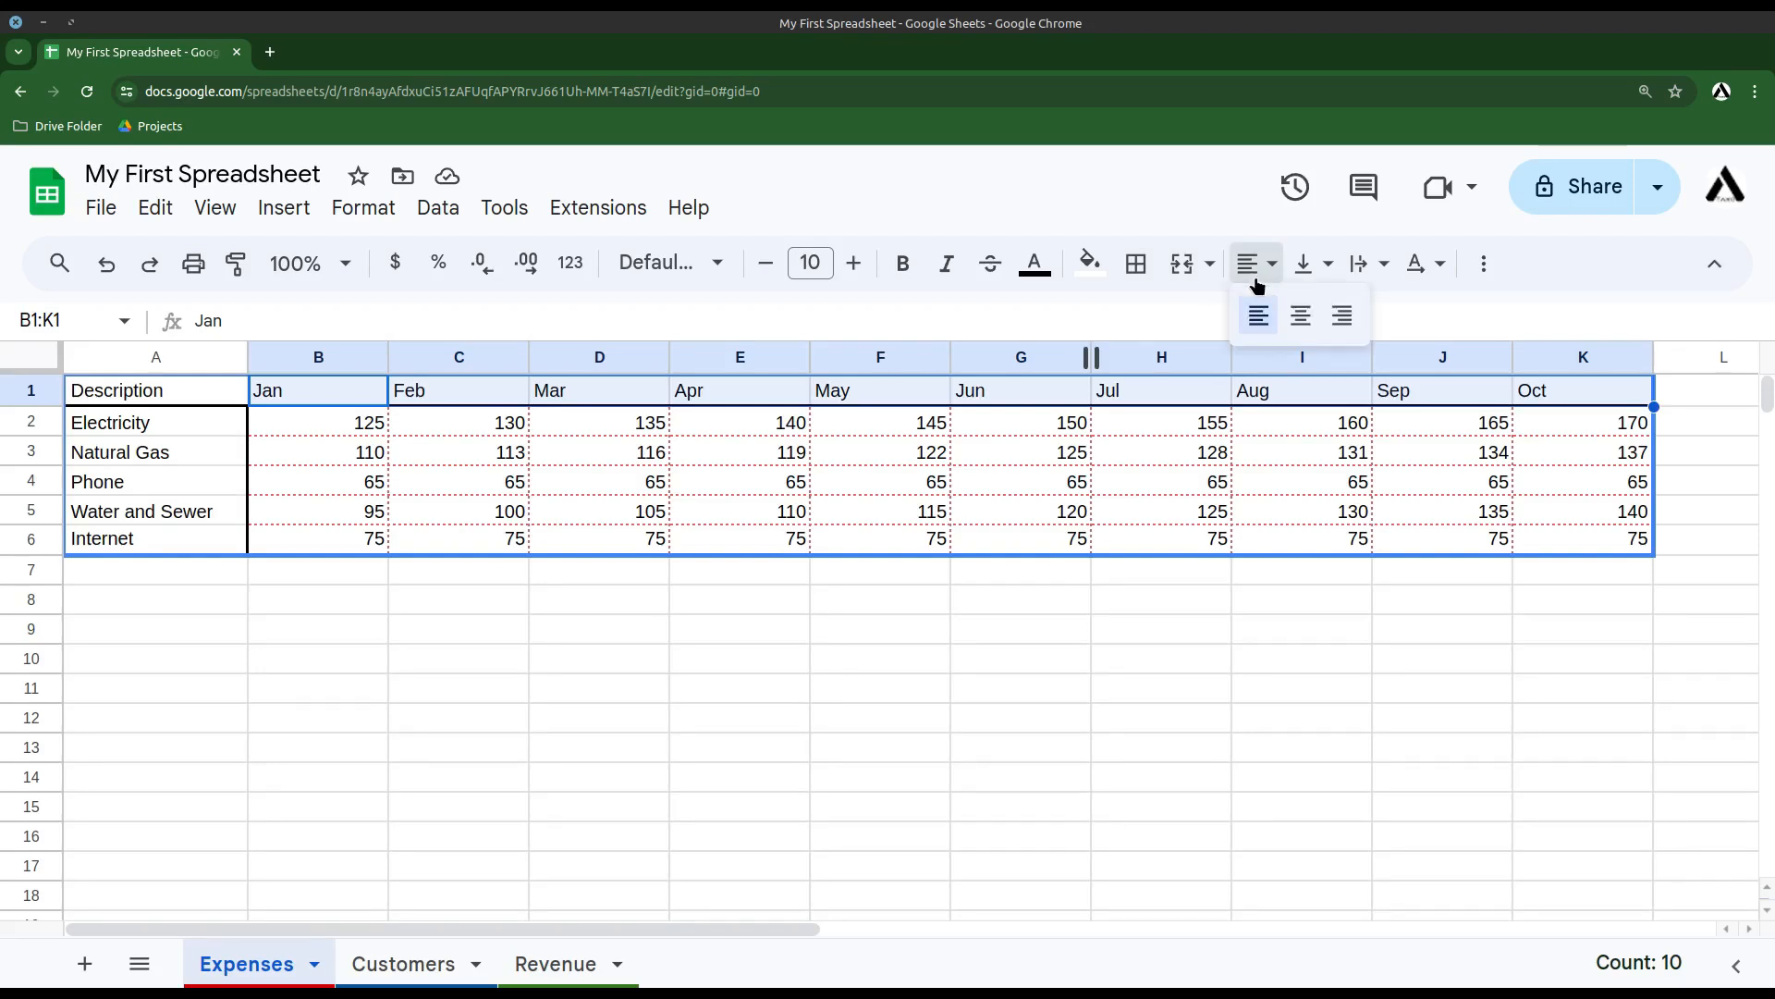
{"action": "left_click", "coordinate": [1304, 314]}
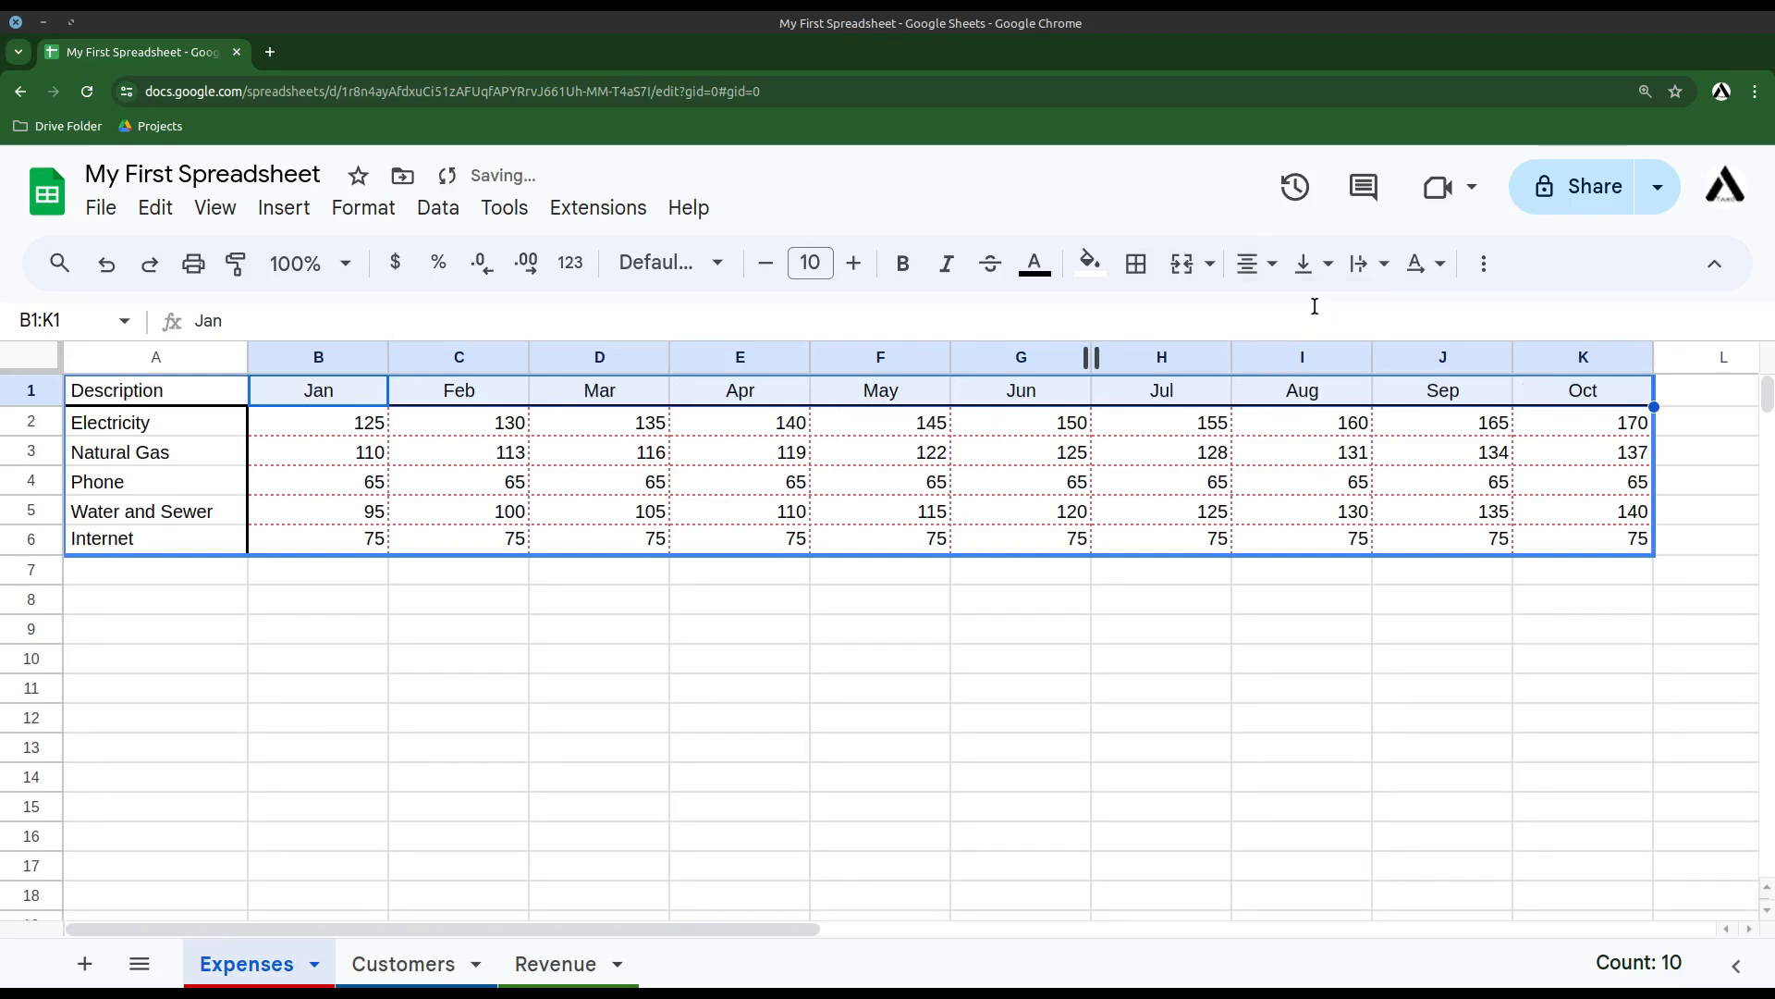
{"action": "left_click", "coordinate": [896, 268]}
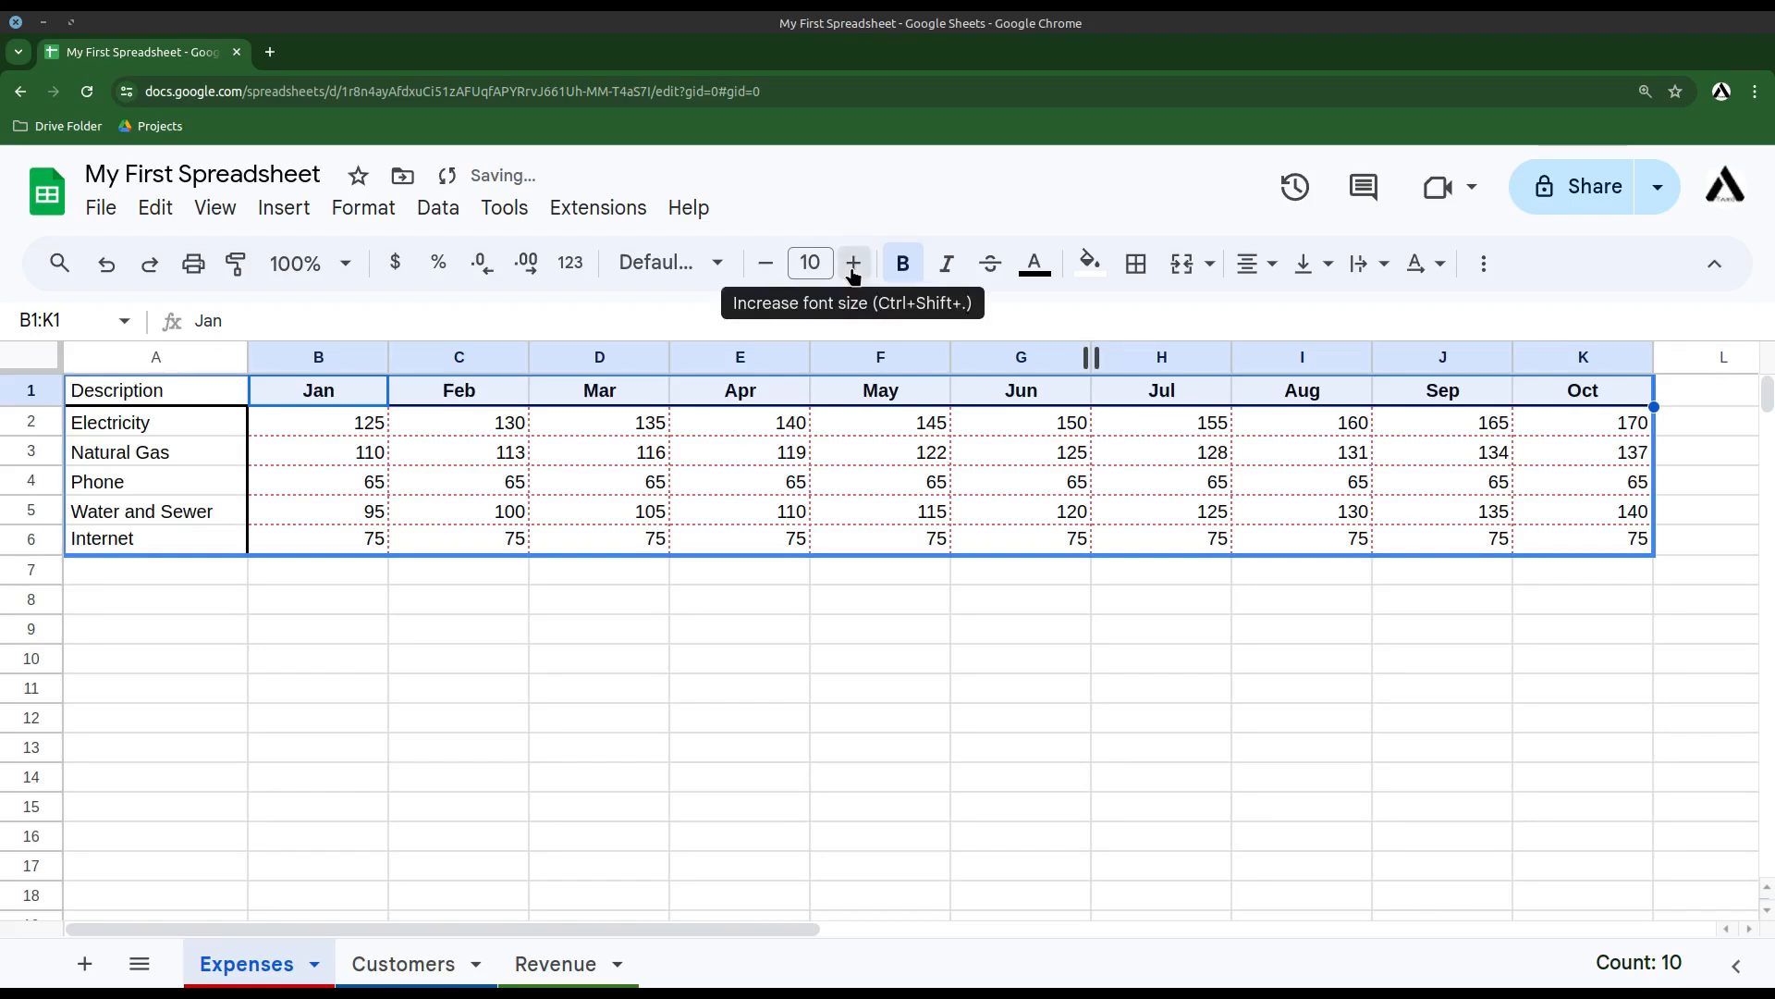
{"action": "left_click", "coordinate": [852, 263]}
{"action": "left_click_drag", "start_coordinate": [286, 801], "coordinate": [286, 782]}
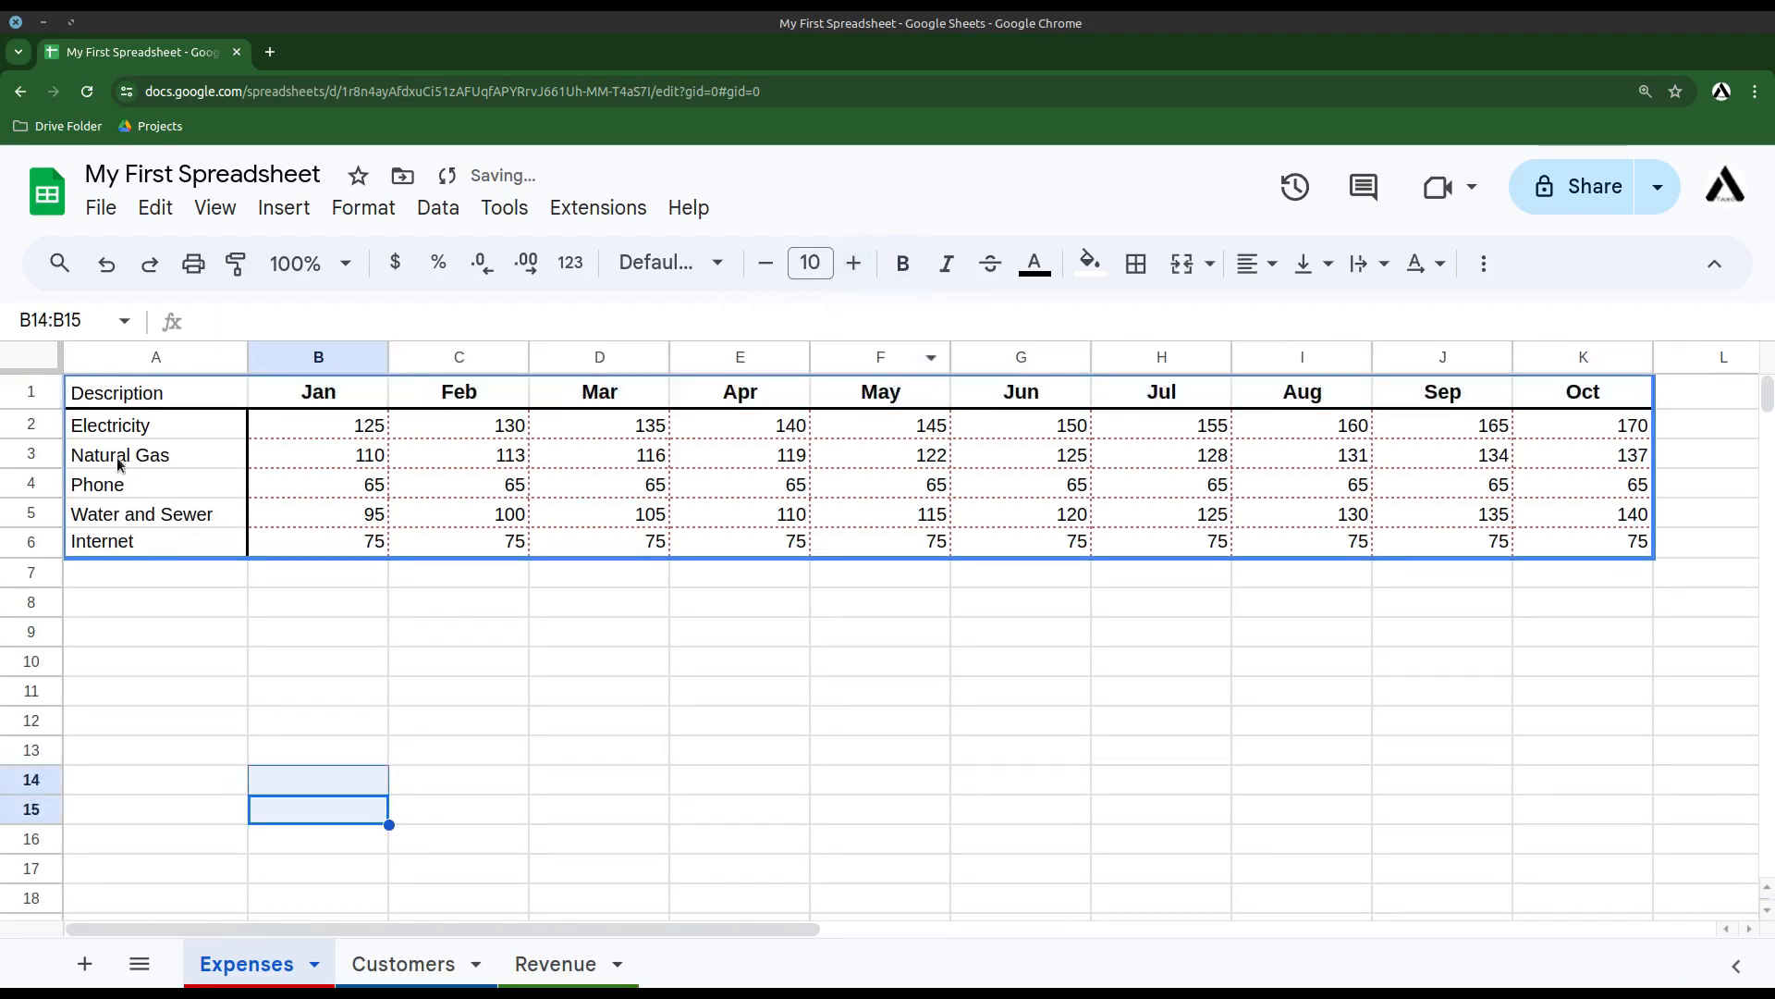
- Make the Description header in A1 bold and increase its font size to 11
{"action": "left_click", "coordinate": [159, 397]}
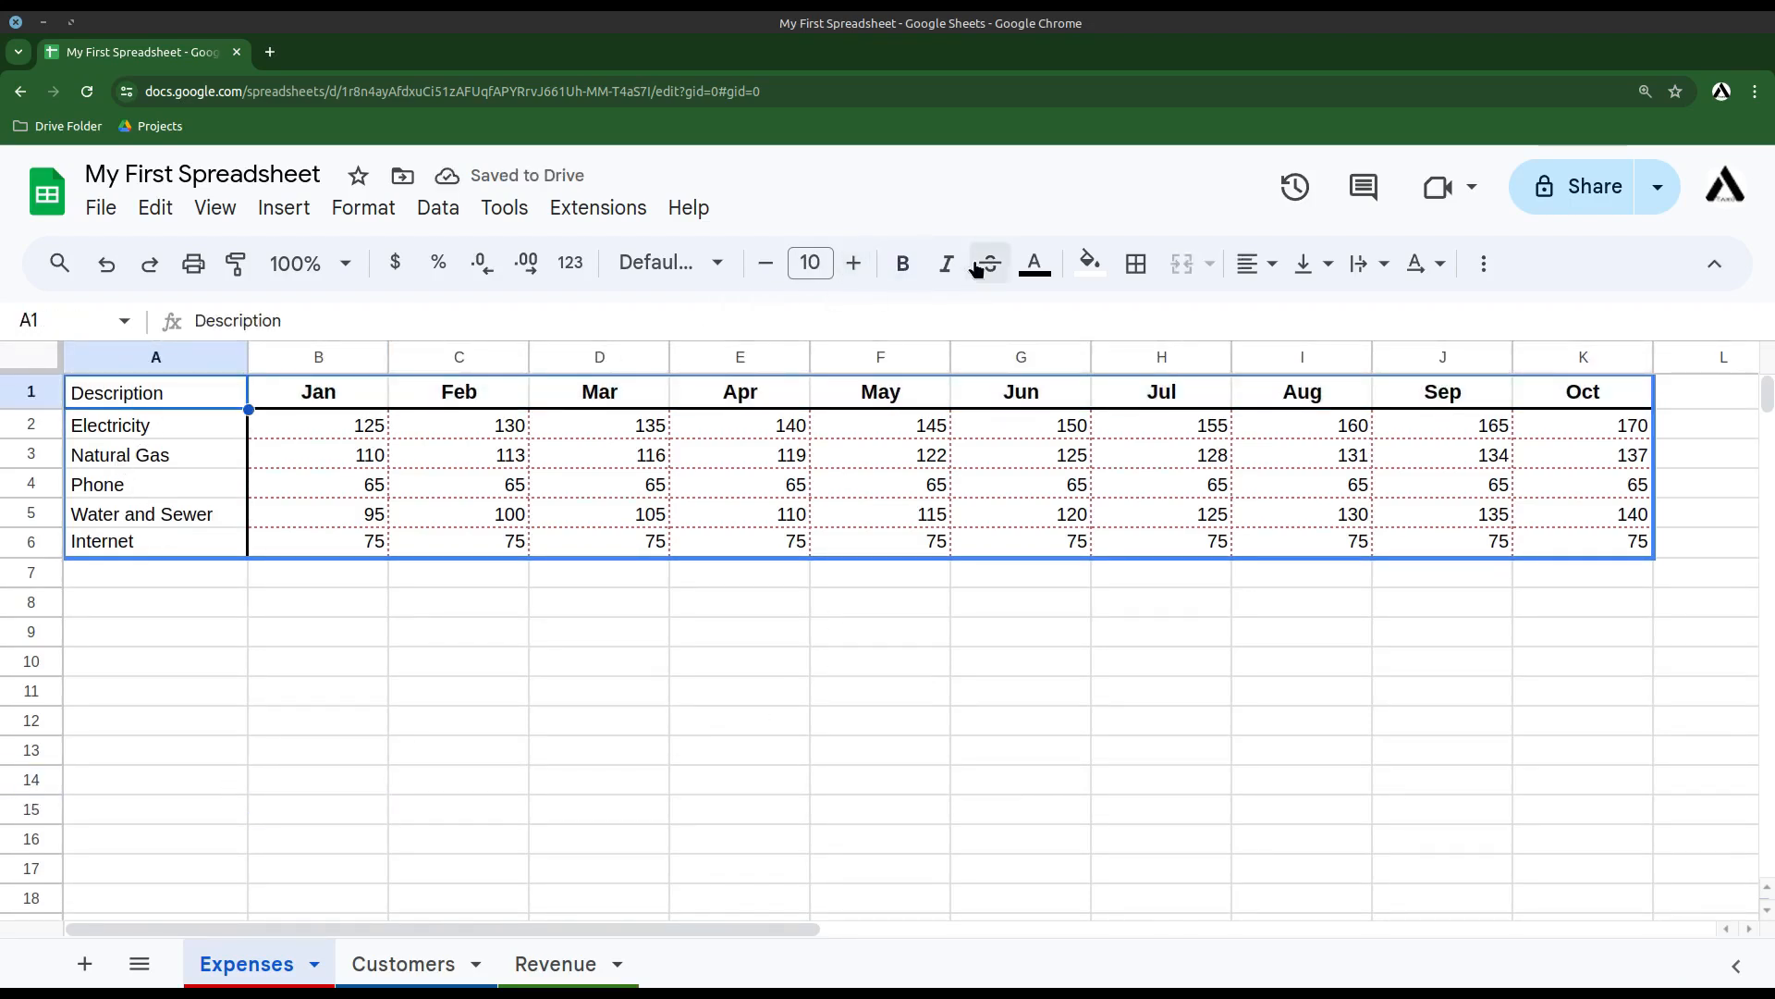
{"action": "left_click", "coordinate": [896, 275]}
{"action": "left_click", "coordinate": [853, 263]}
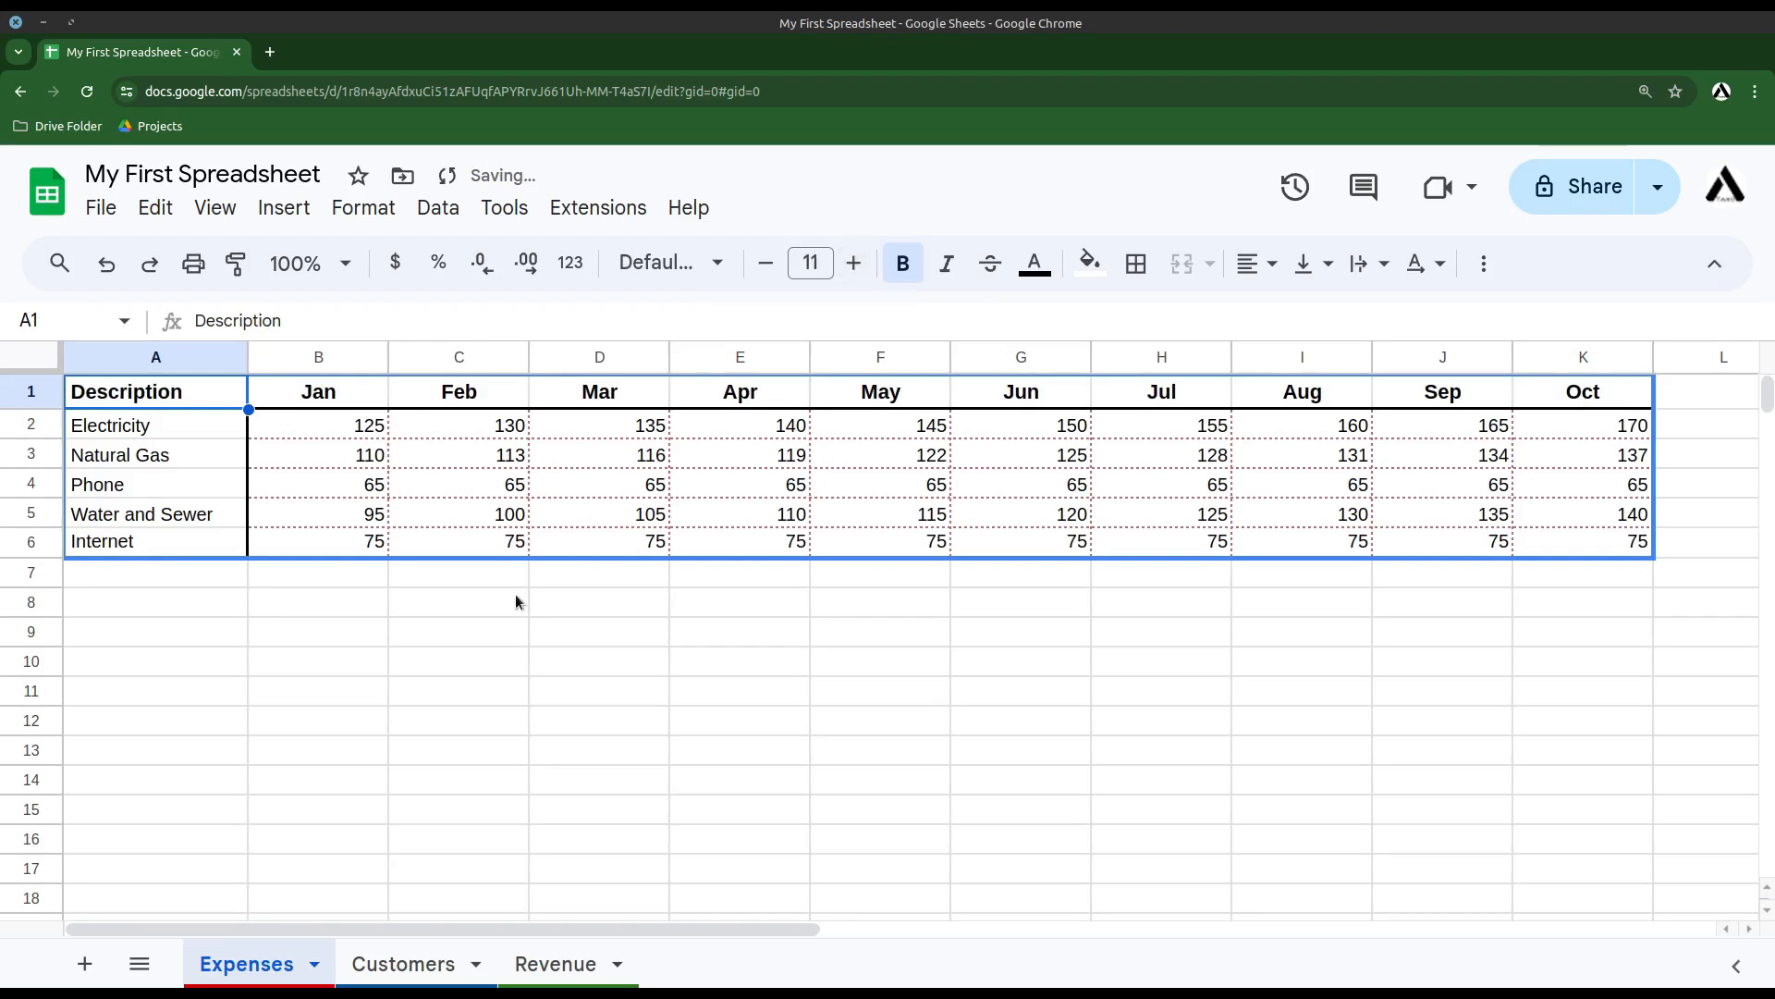
{"action": "left_click", "coordinate": [92, 686]}
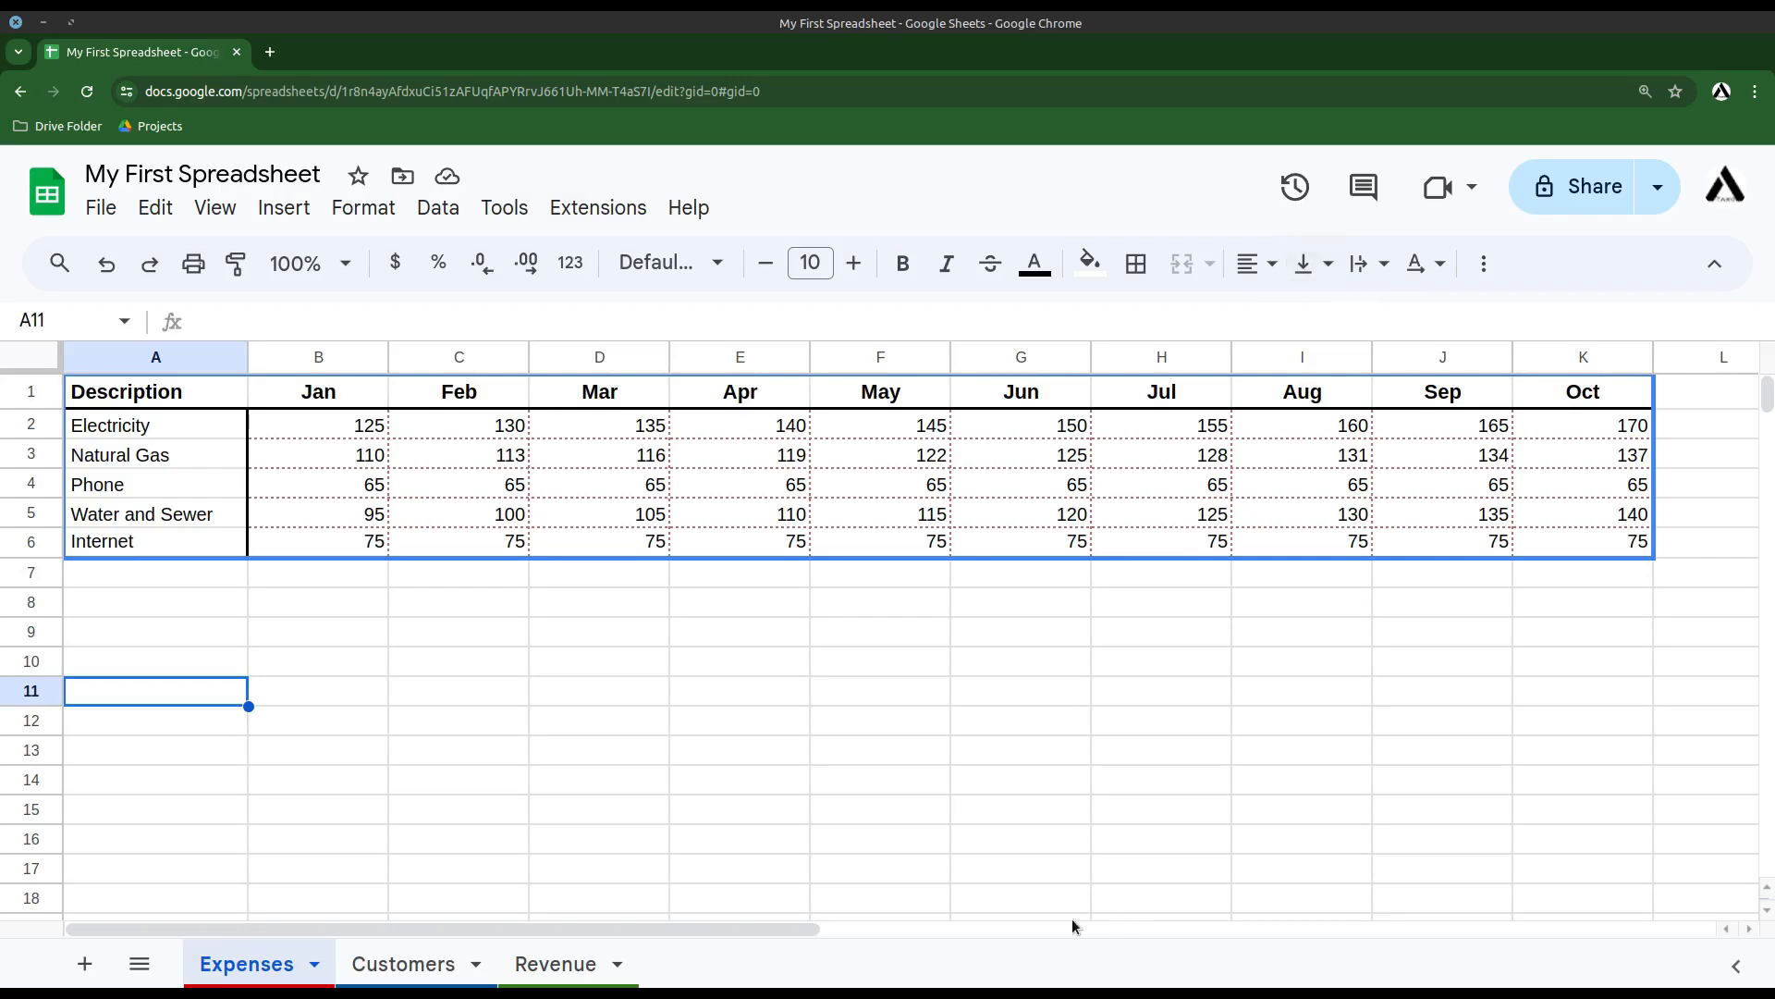
- Narrow the Jan column B by hand to about 57 pixels
{"action": "left_click", "coordinate": [762, 689]}
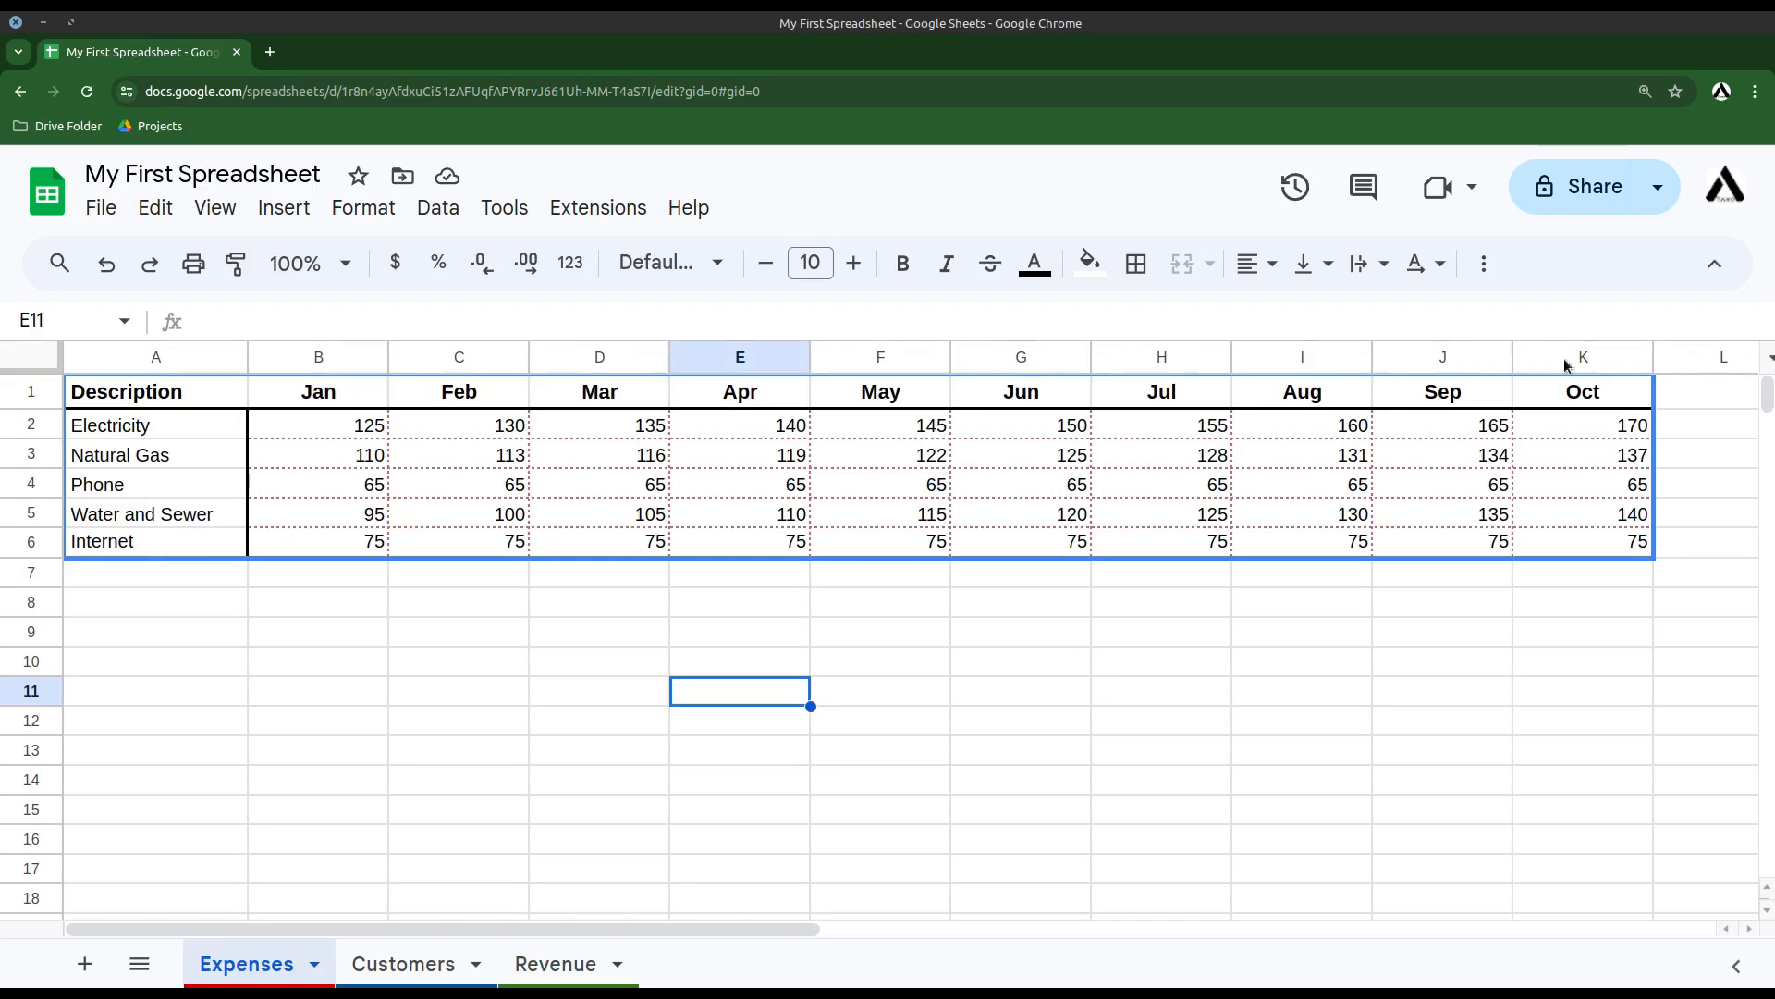
{"action": "left_click", "coordinate": [315, 359]}
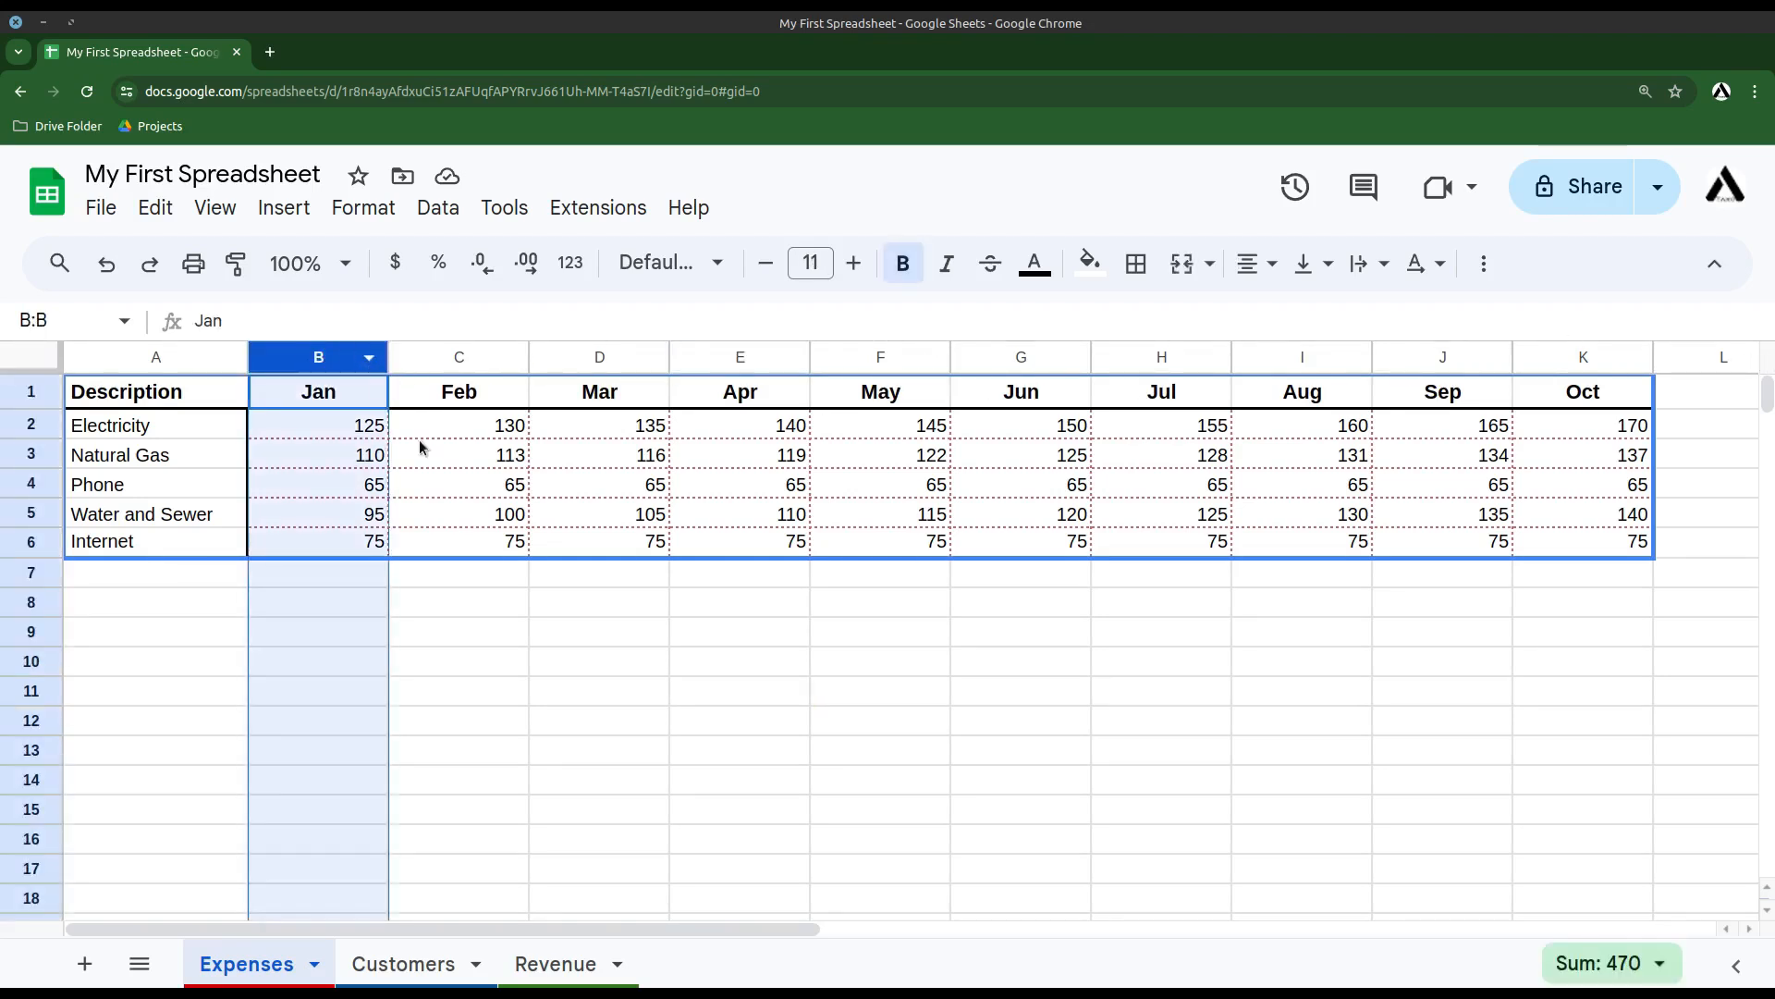
{"action": "left_click_drag", "start_coordinate": [442, 716], "coordinate": [439, 698]}
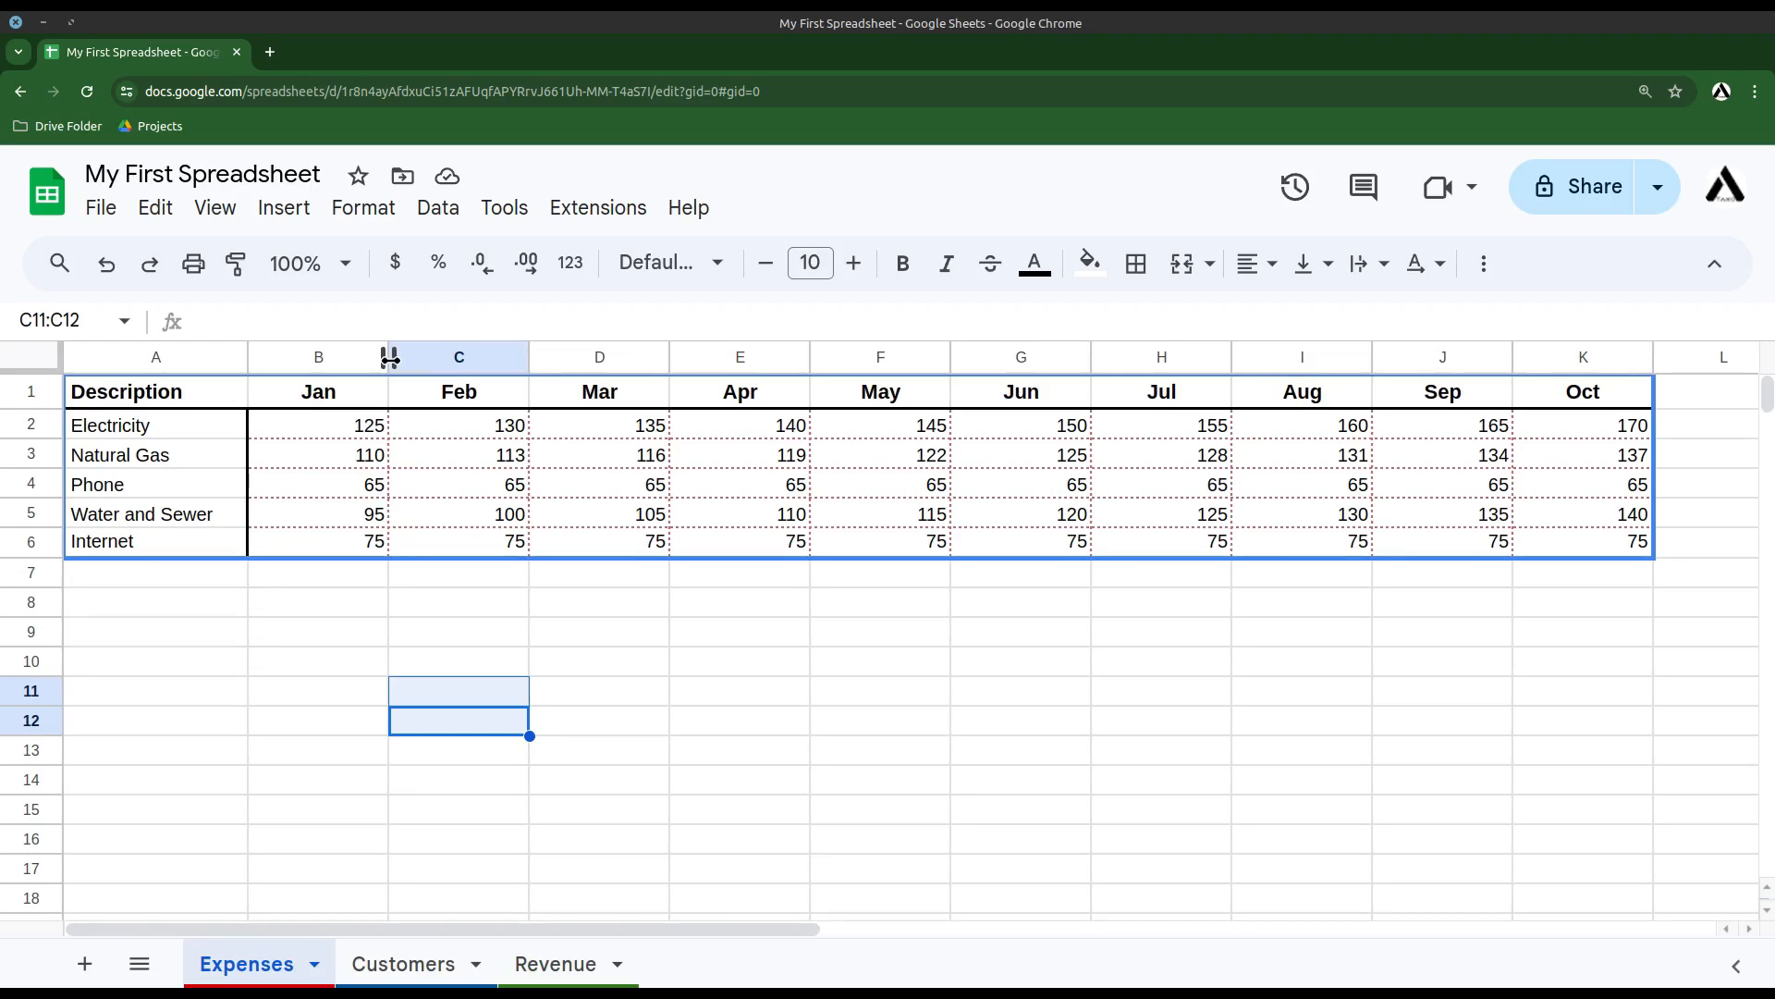
{"action": "left_click_drag", "start_coordinate": [389, 358], "coordinate": [329, 368]}
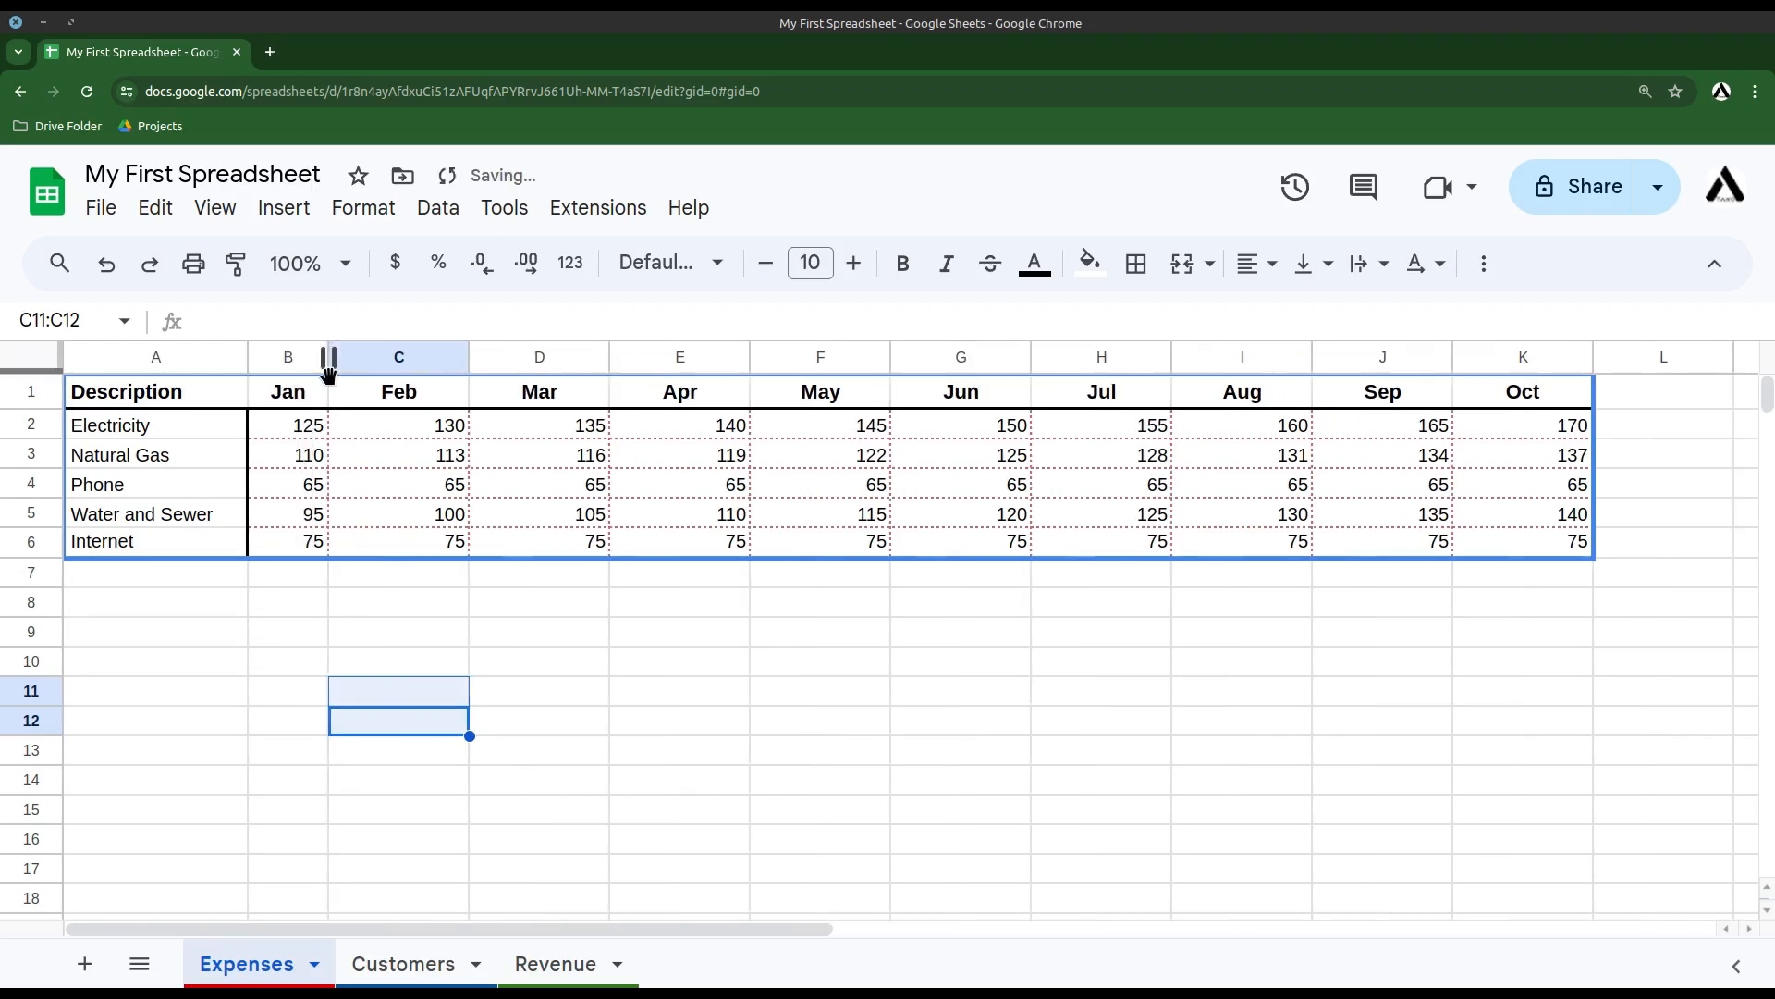
{"action": "left_click", "coordinate": [398, 636]}
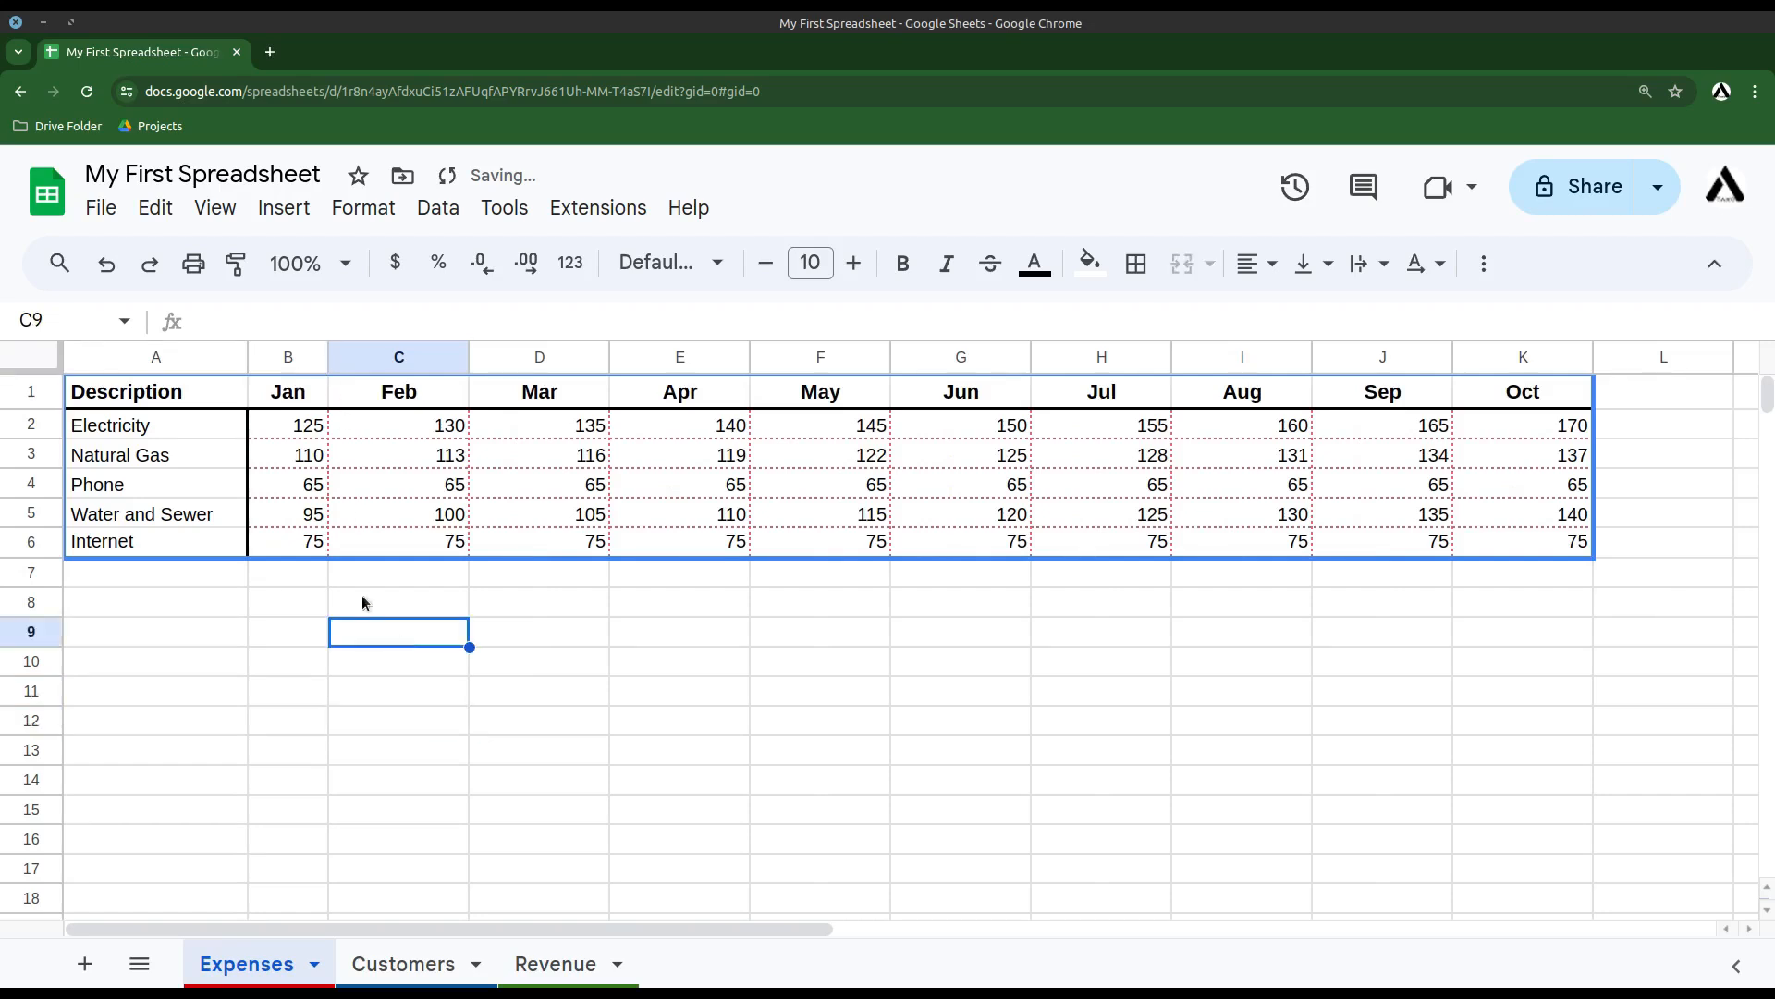
- Set the width of column B to exactly 93 pixels
{"action": "left_click", "coordinate": [293, 367]}
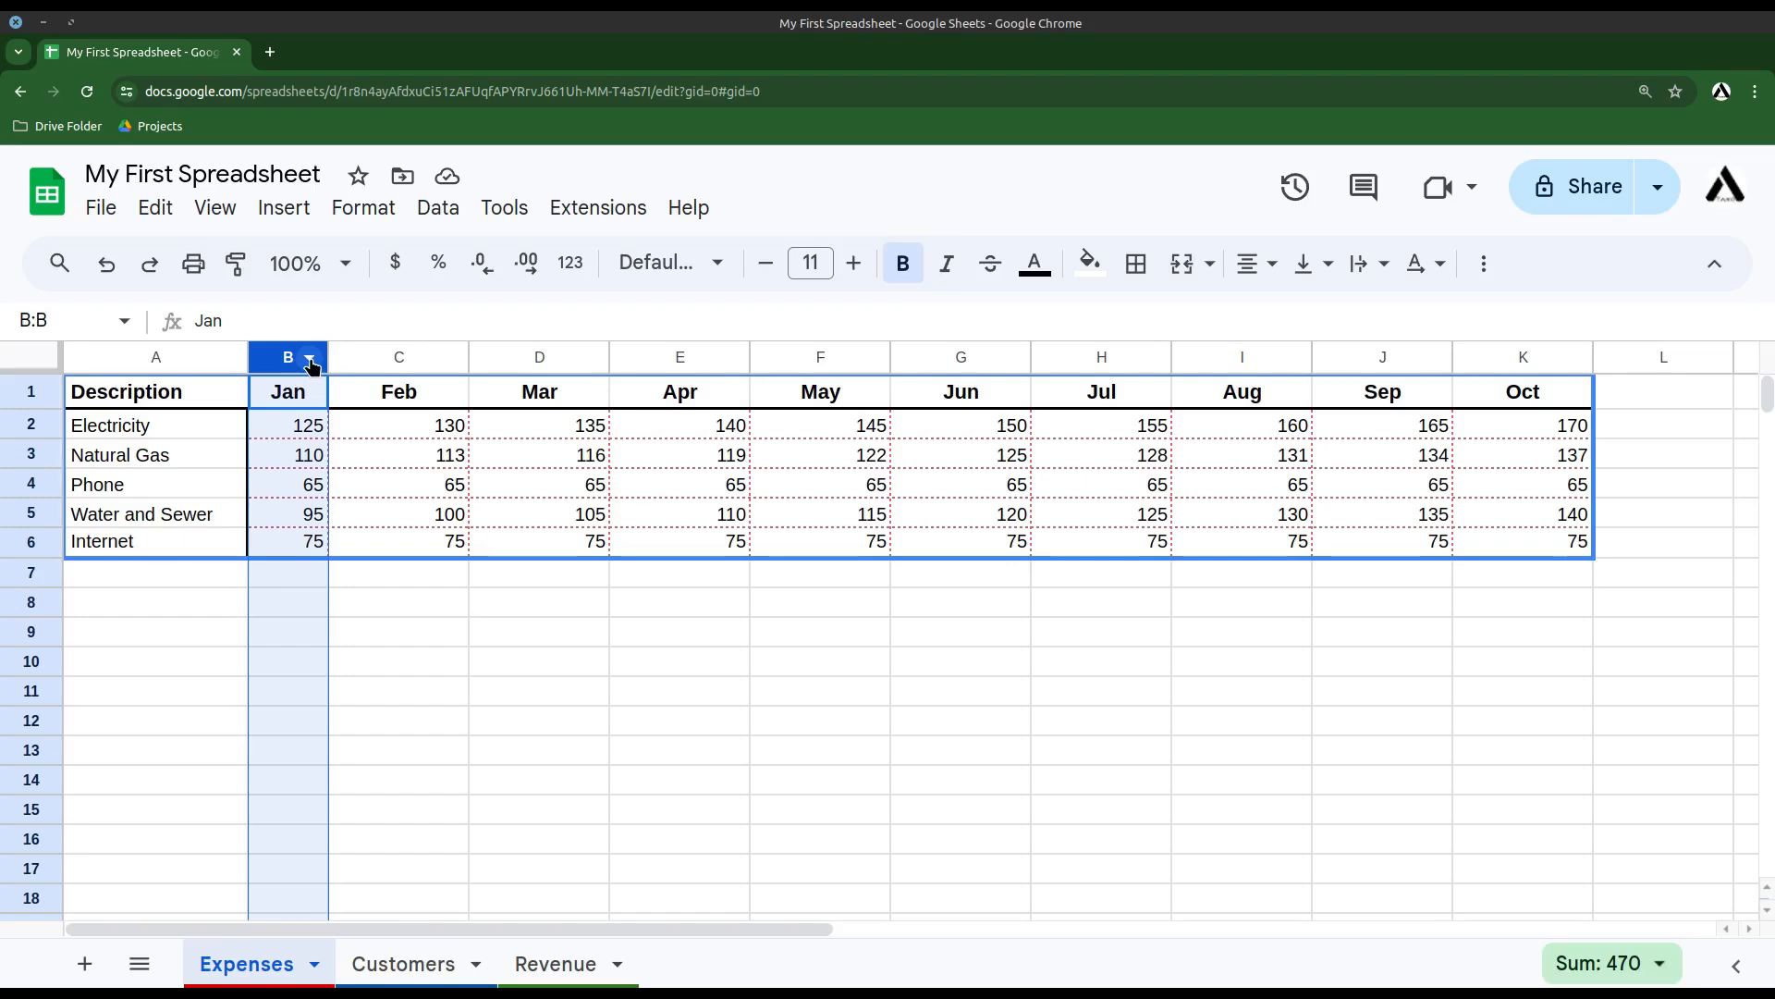
{"action": "right_click", "coordinate": [310, 365]}
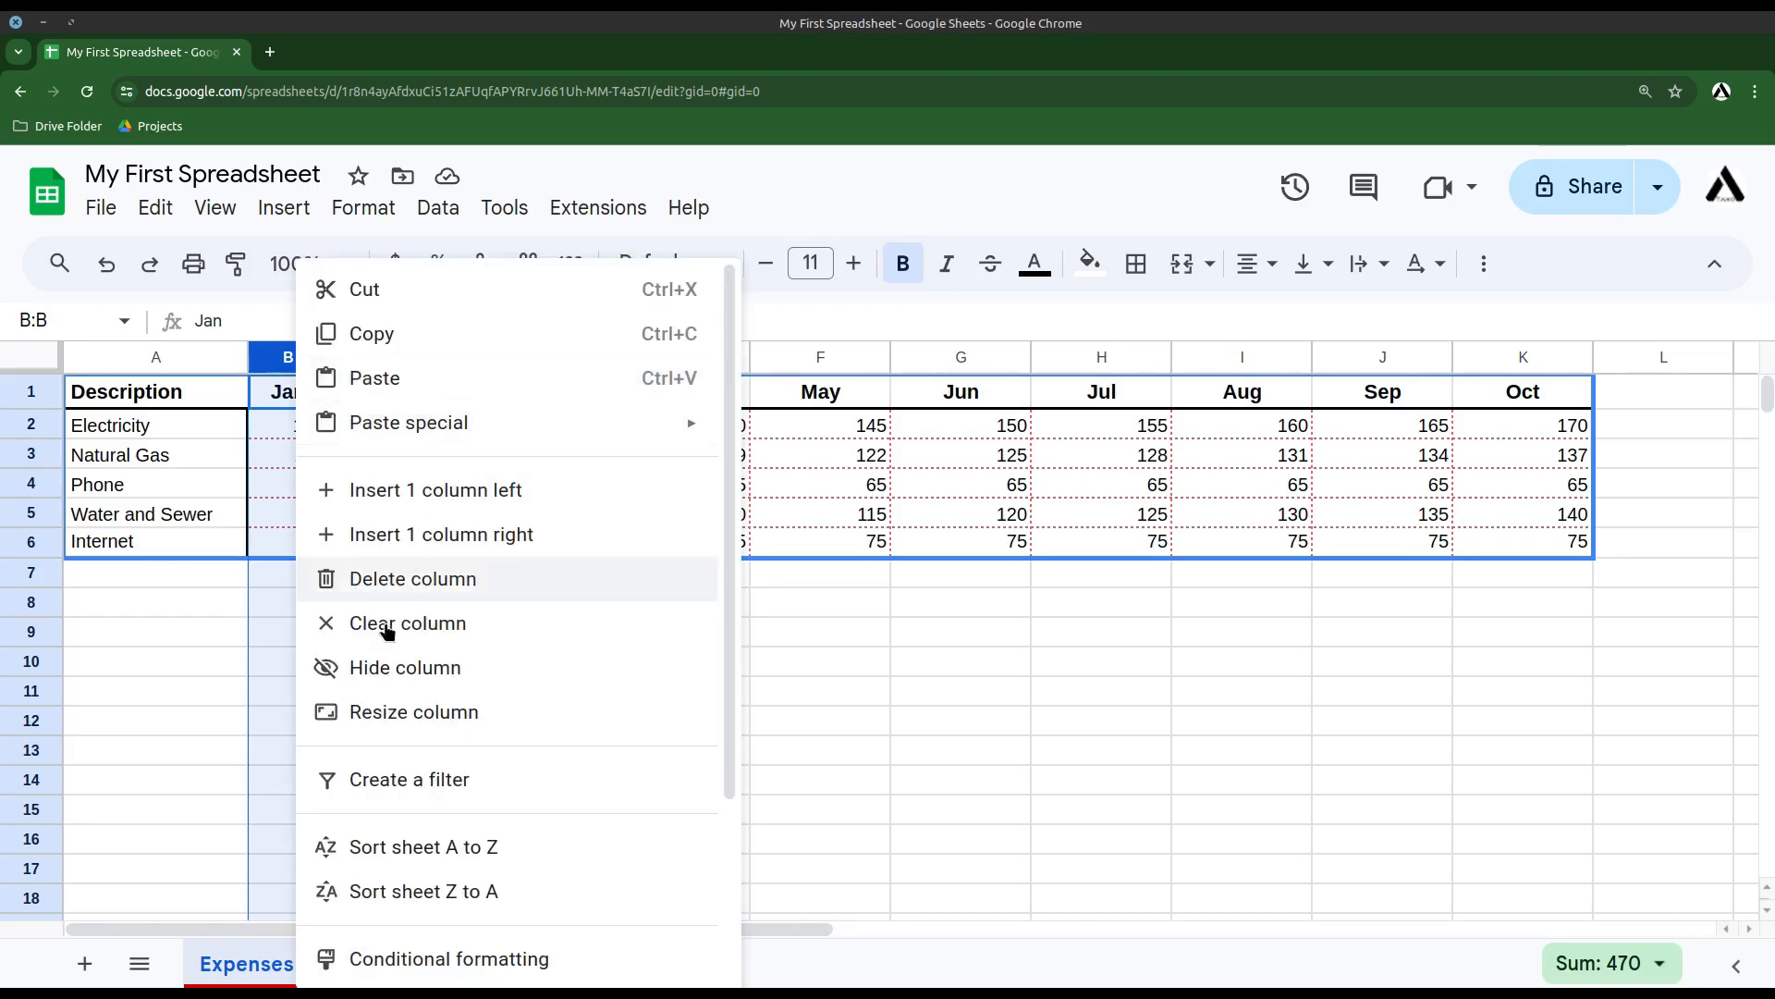
{"action": "left_click", "coordinate": [407, 714]}
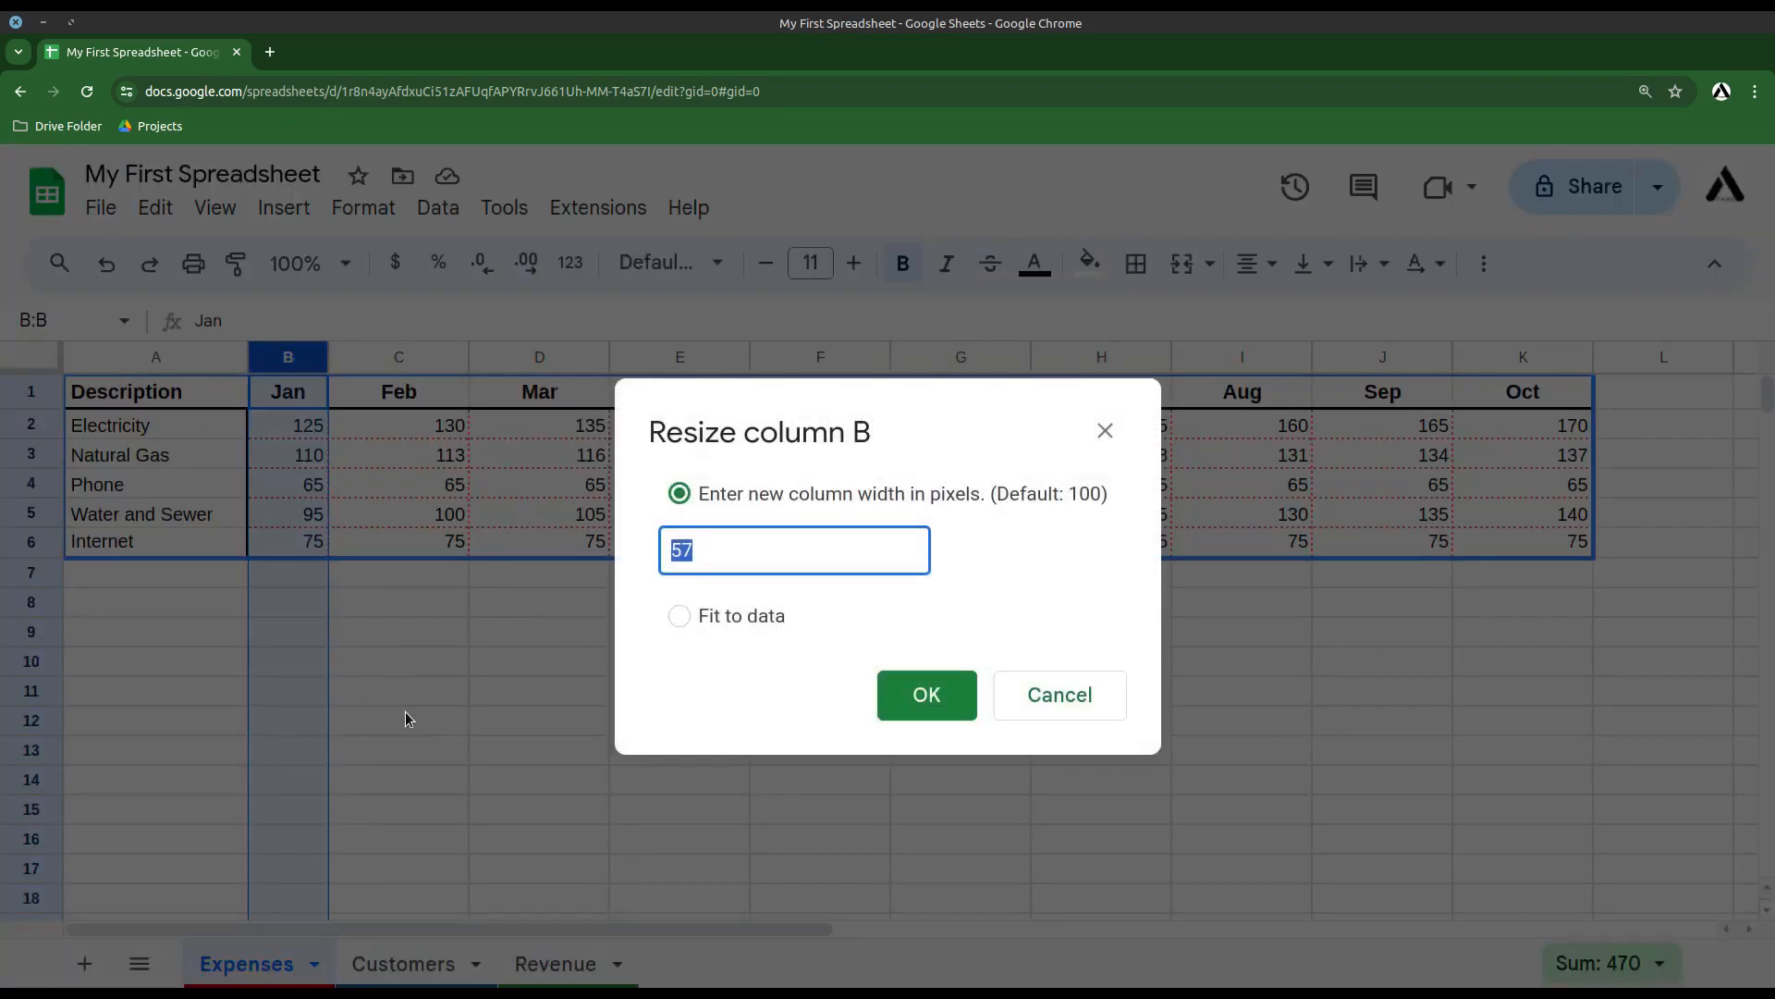
{"action": "type", "text": "93"}
{"action": "key", "text": "Return"}
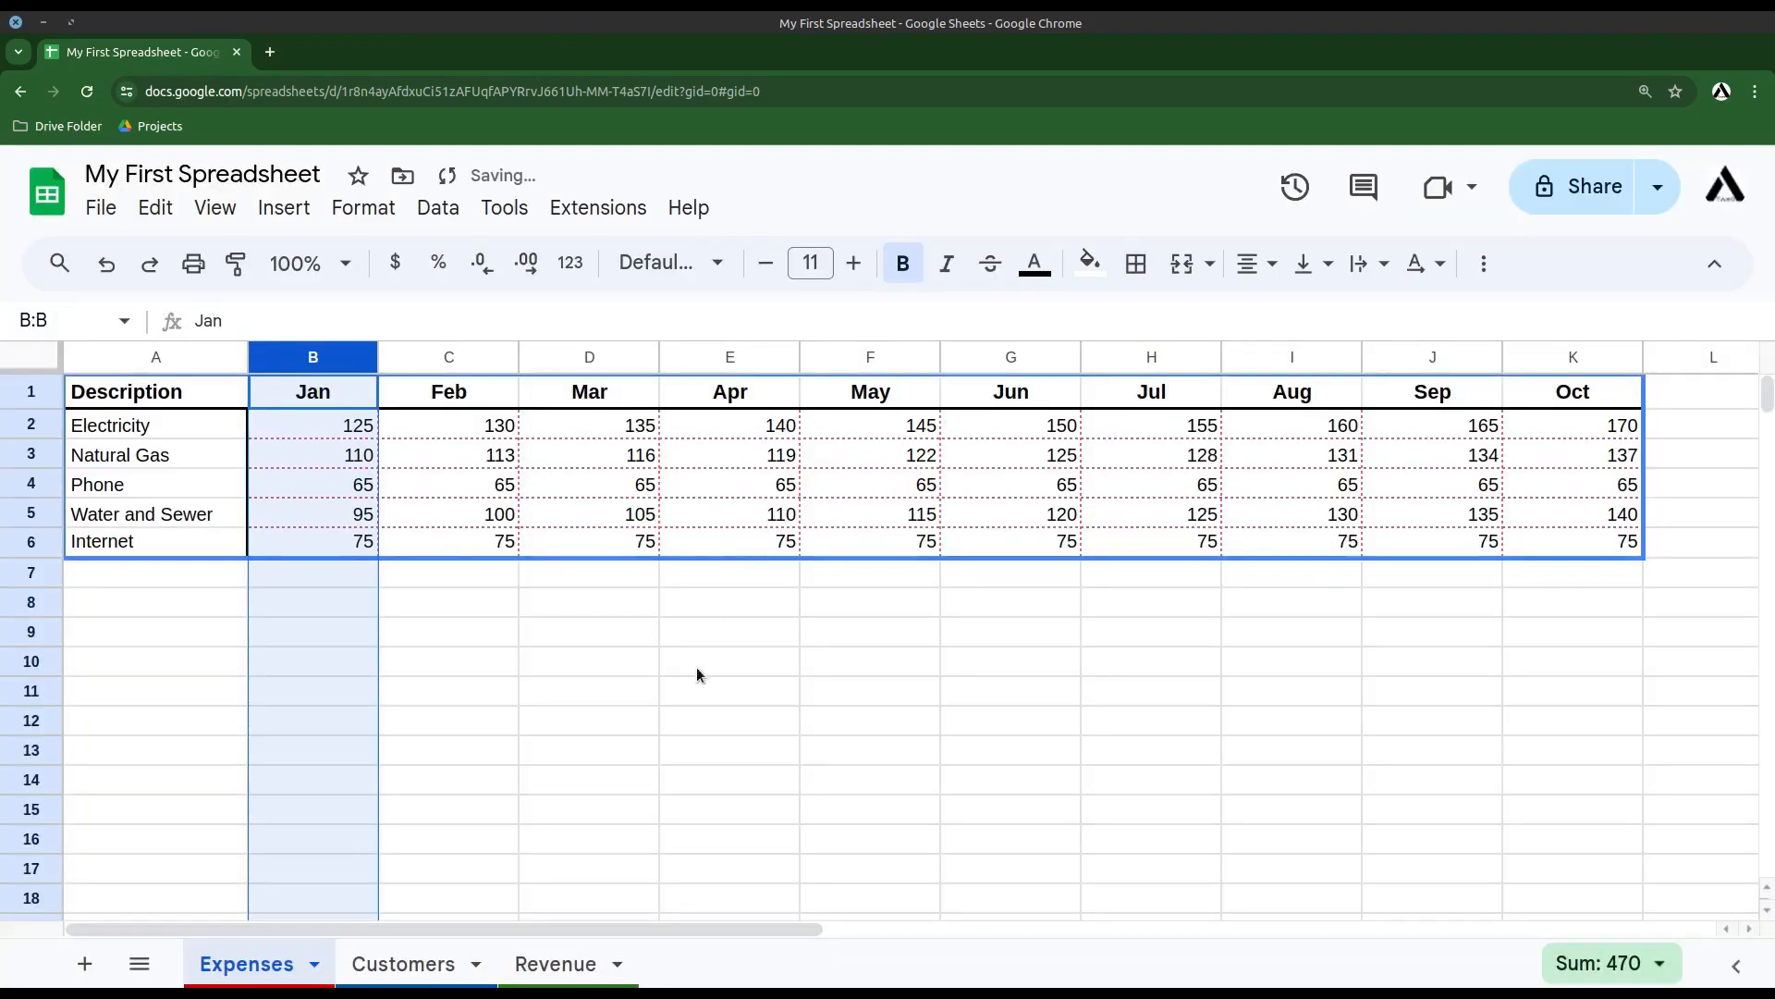
{"action": "left_click", "coordinate": [679, 693]}
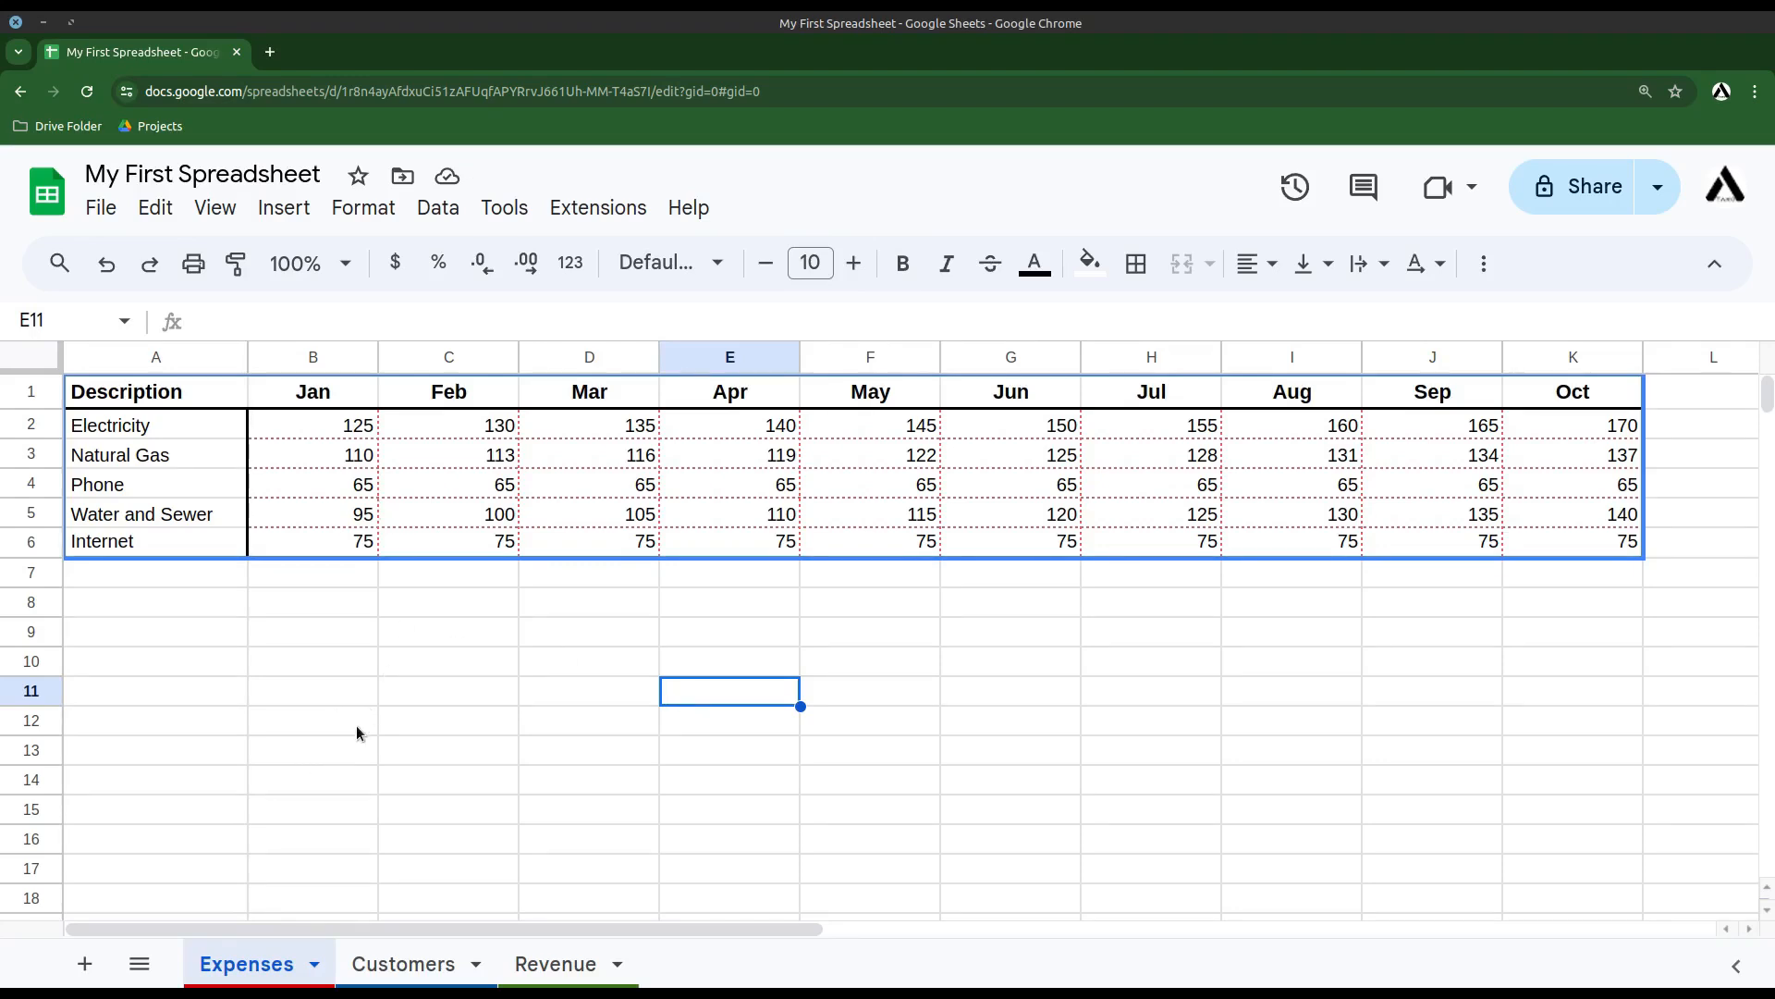
- Narrow the month columns B through K together to one equal width that still fits their contents
{"action": "left_click_drag", "start_coordinate": [311, 361], "coordinate": [1556, 377]}
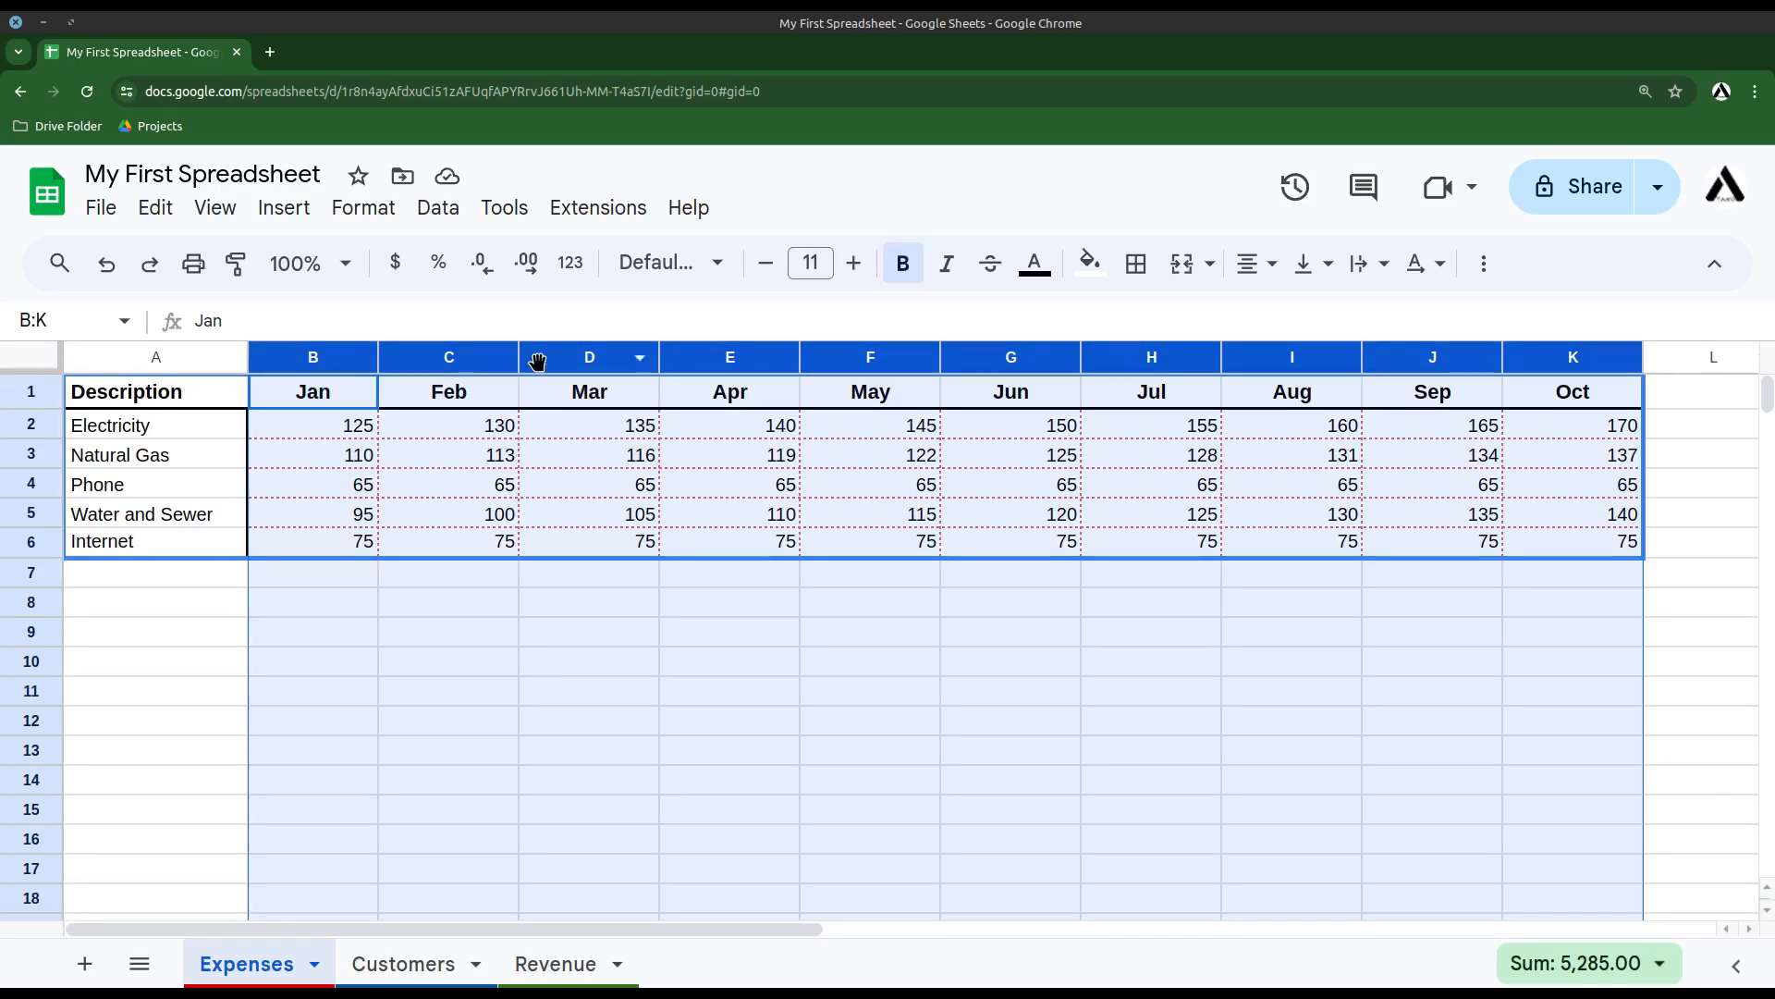
{"action": "mouse_move", "coordinate": [379, 355]}
{"action": "left_mouse_down"}
{"action": "mouse_move", "coordinate": [476, 356]}
{"action": "mouse_move", "coordinate": [351, 363]}
{"action": "left_mouse_up"}
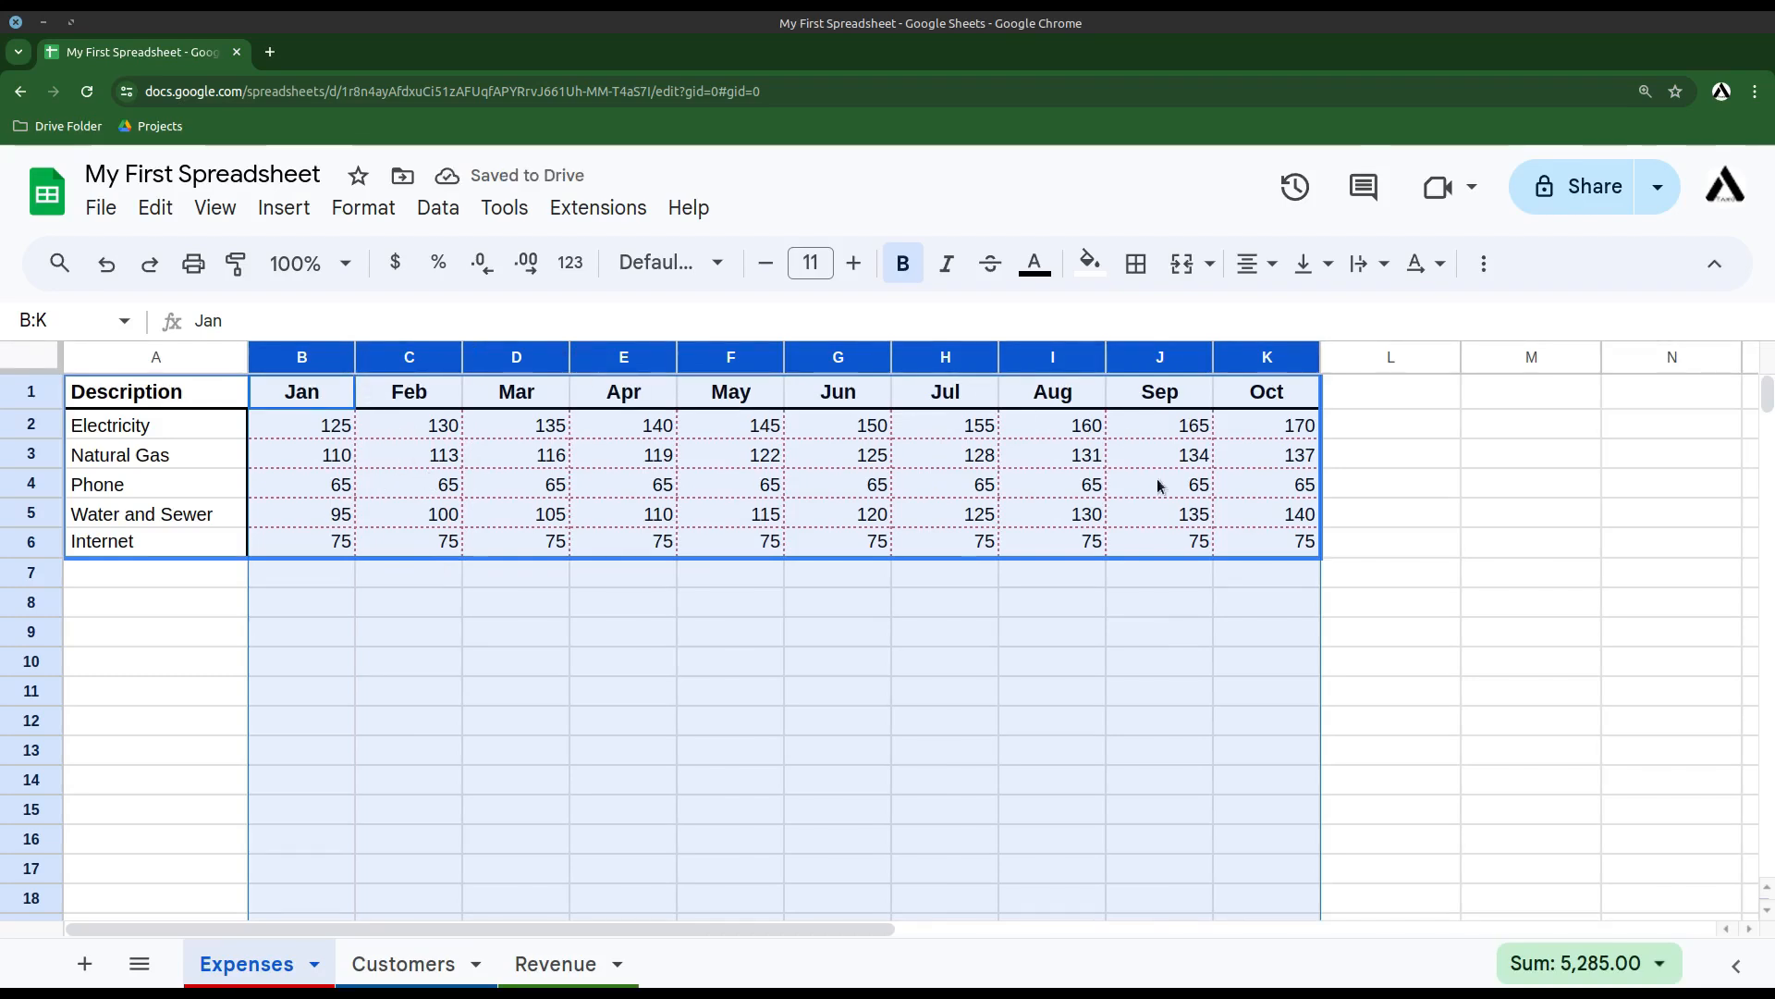
{"action": "left_click", "coordinate": [538, 698]}
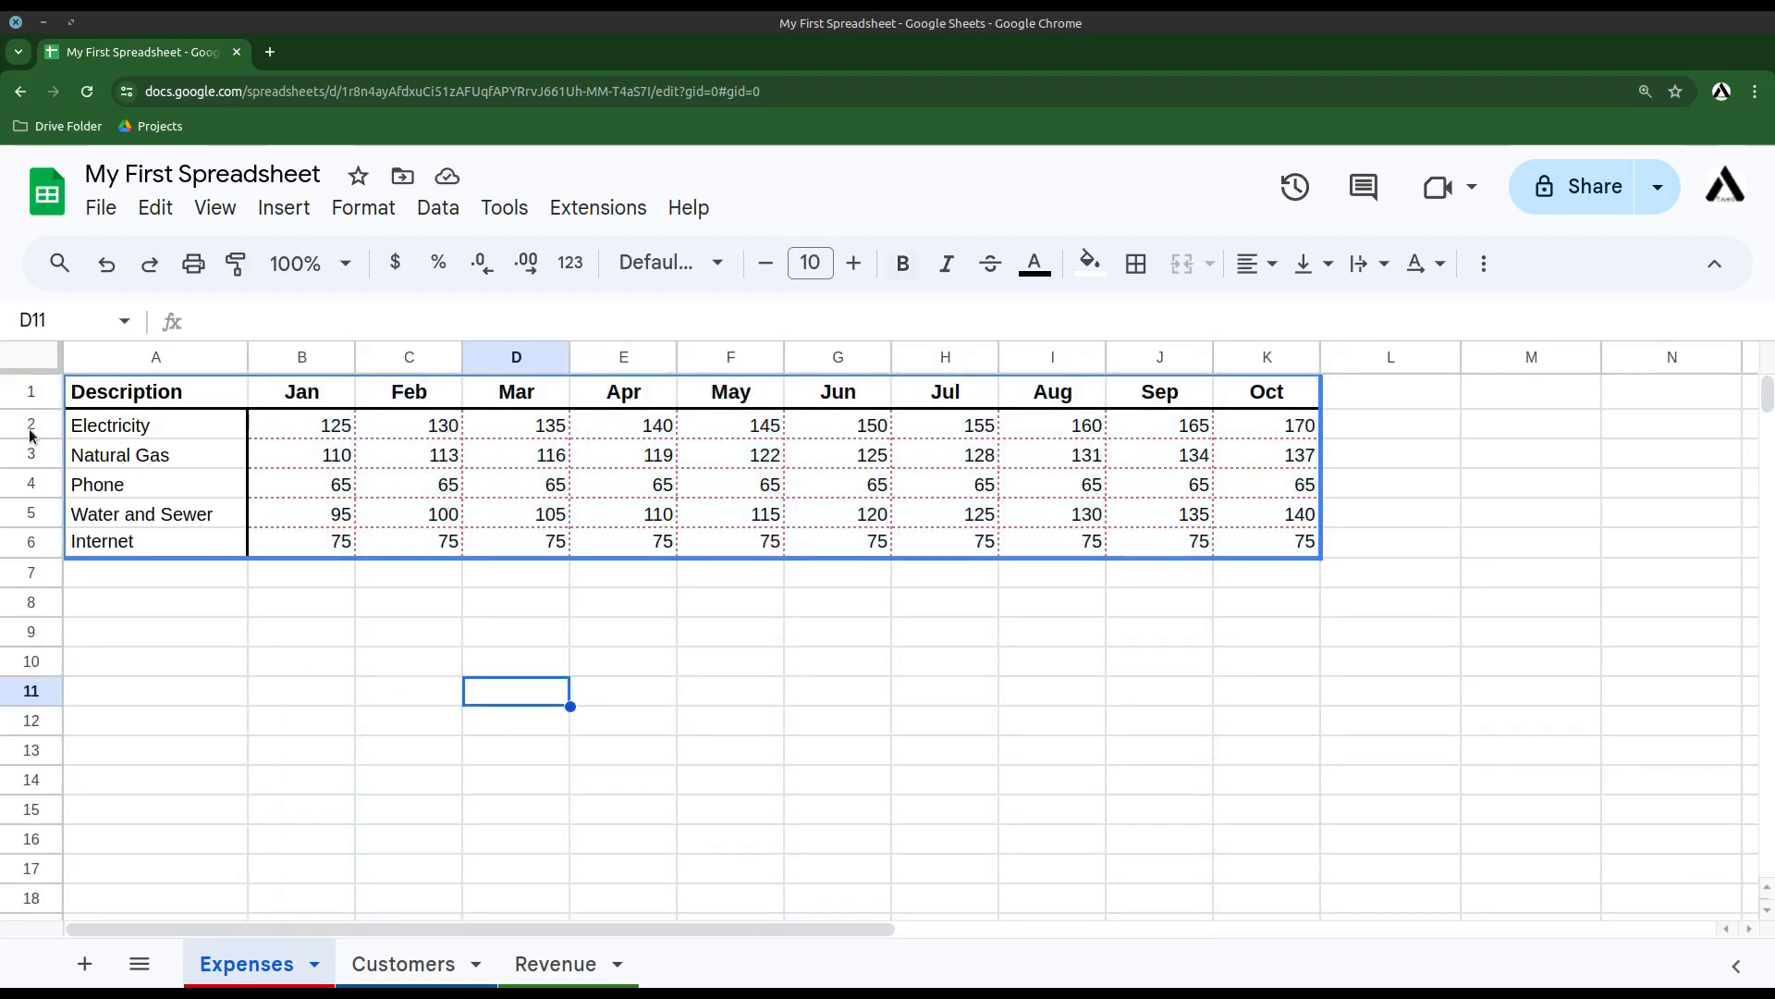
- Increase the height of rows 2 through 6 together and vertically align their contents to the middle
{"action": "left_click_drag", "start_coordinate": [41, 422], "coordinate": [47, 543]}
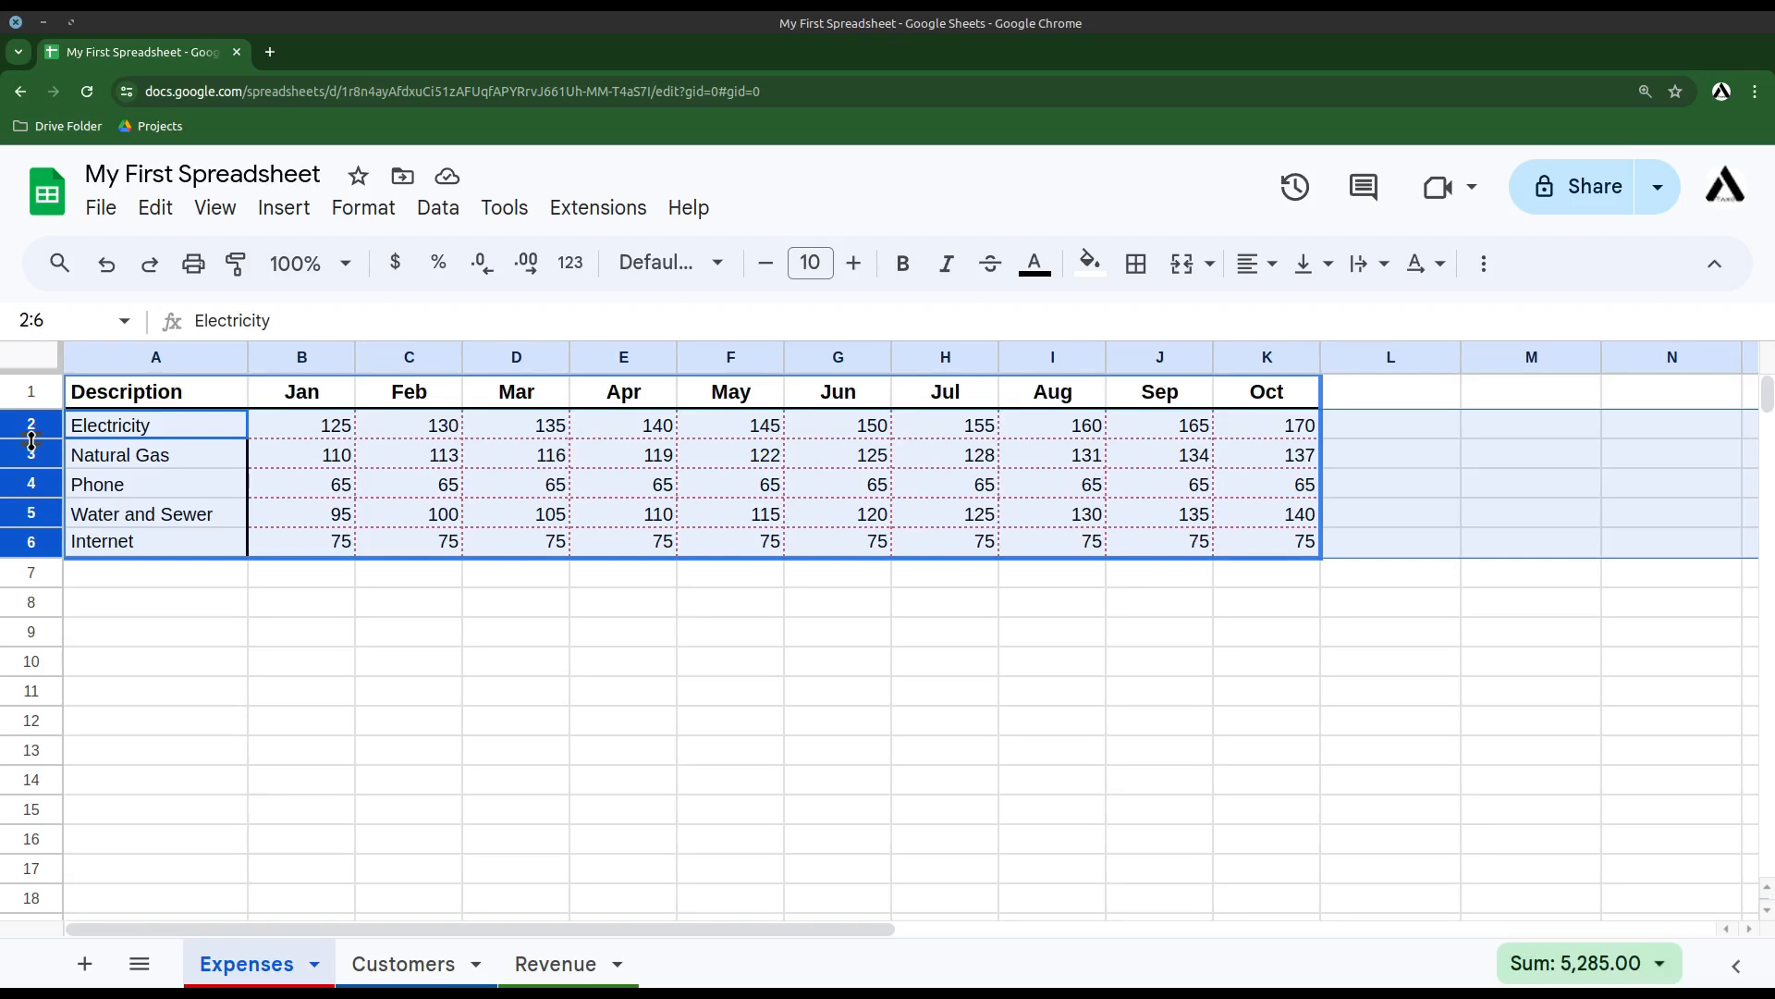
{"action": "left_click_drag", "start_coordinate": [31, 441], "coordinate": [30, 454]}
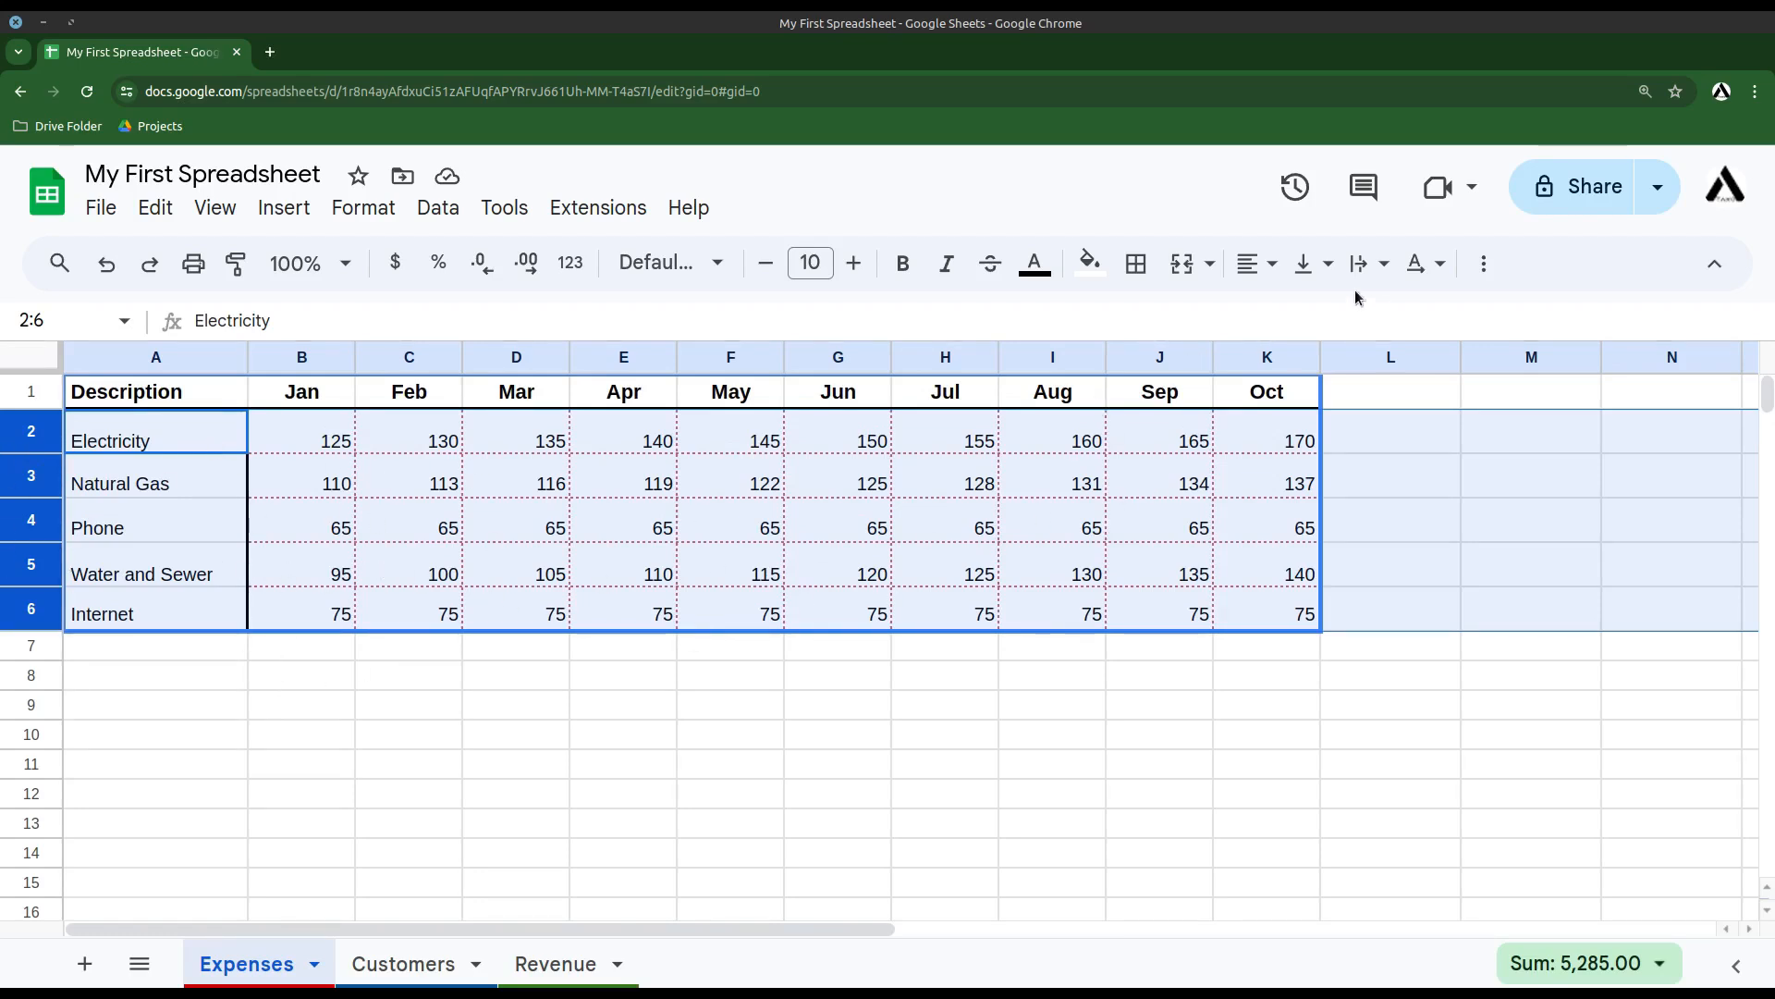
{"action": "left_click", "coordinate": [1329, 265]}
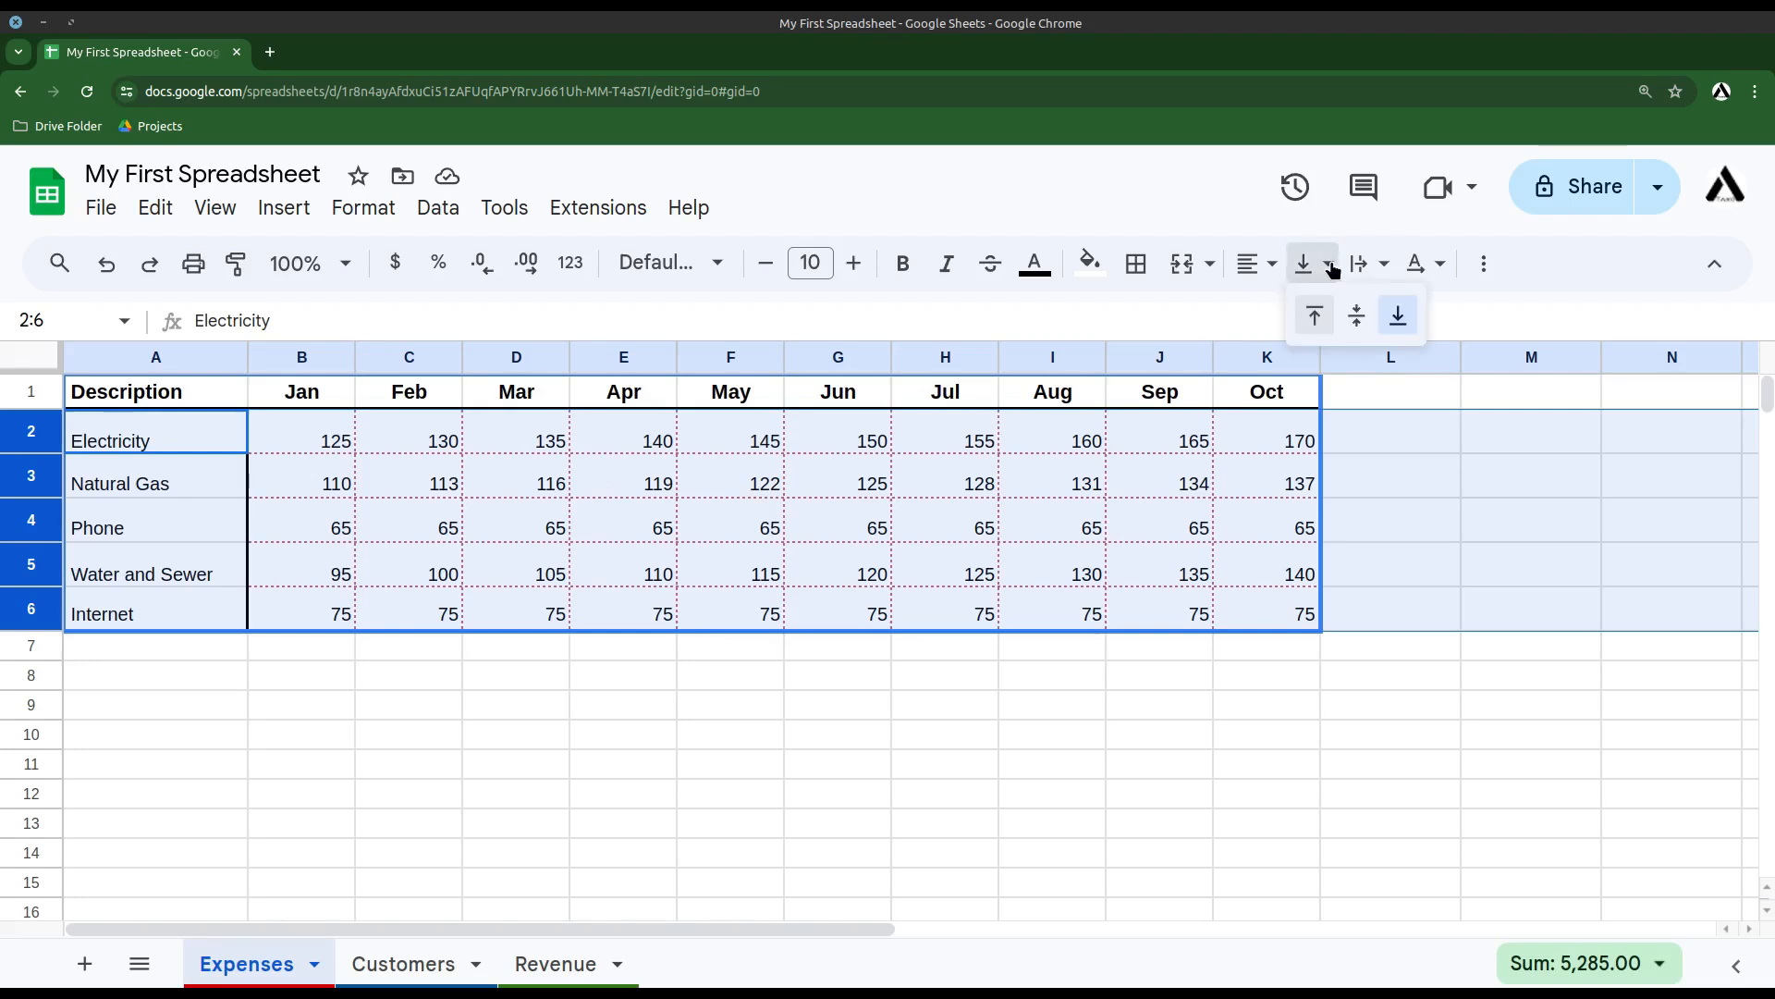
{"action": "left_click", "coordinate": [1360, 318]}
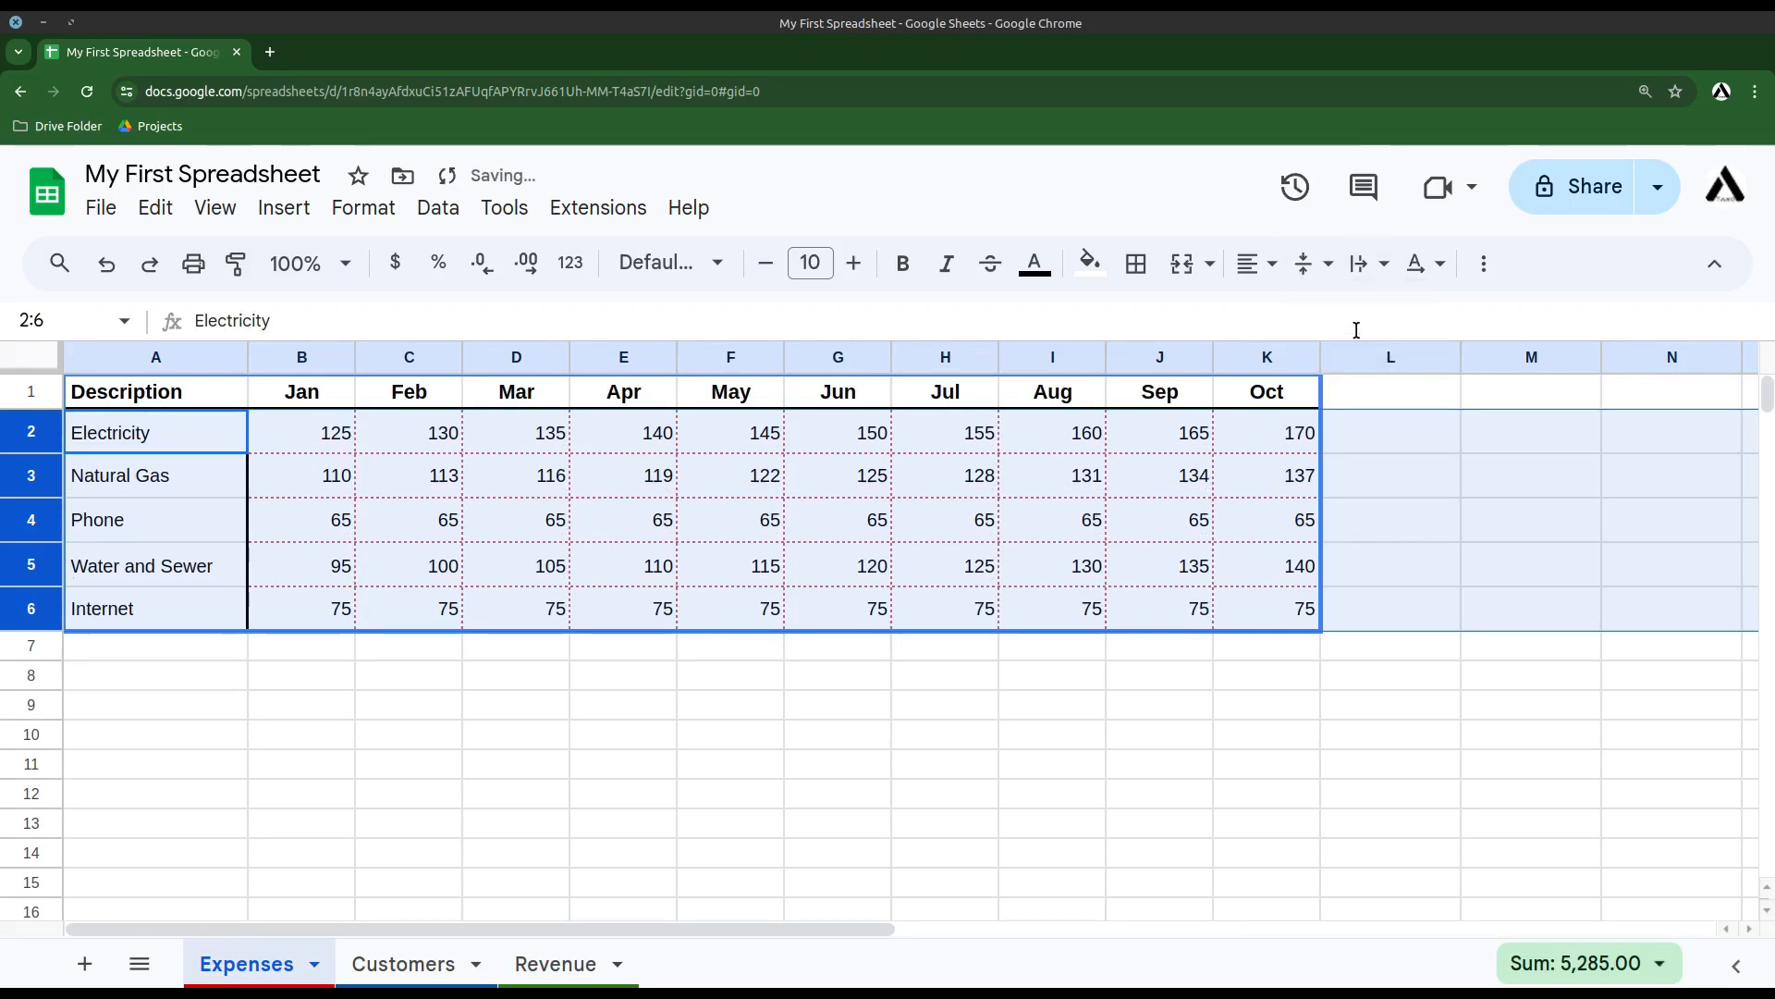
{"action": "left_click", "coordinate": [797, 730]}
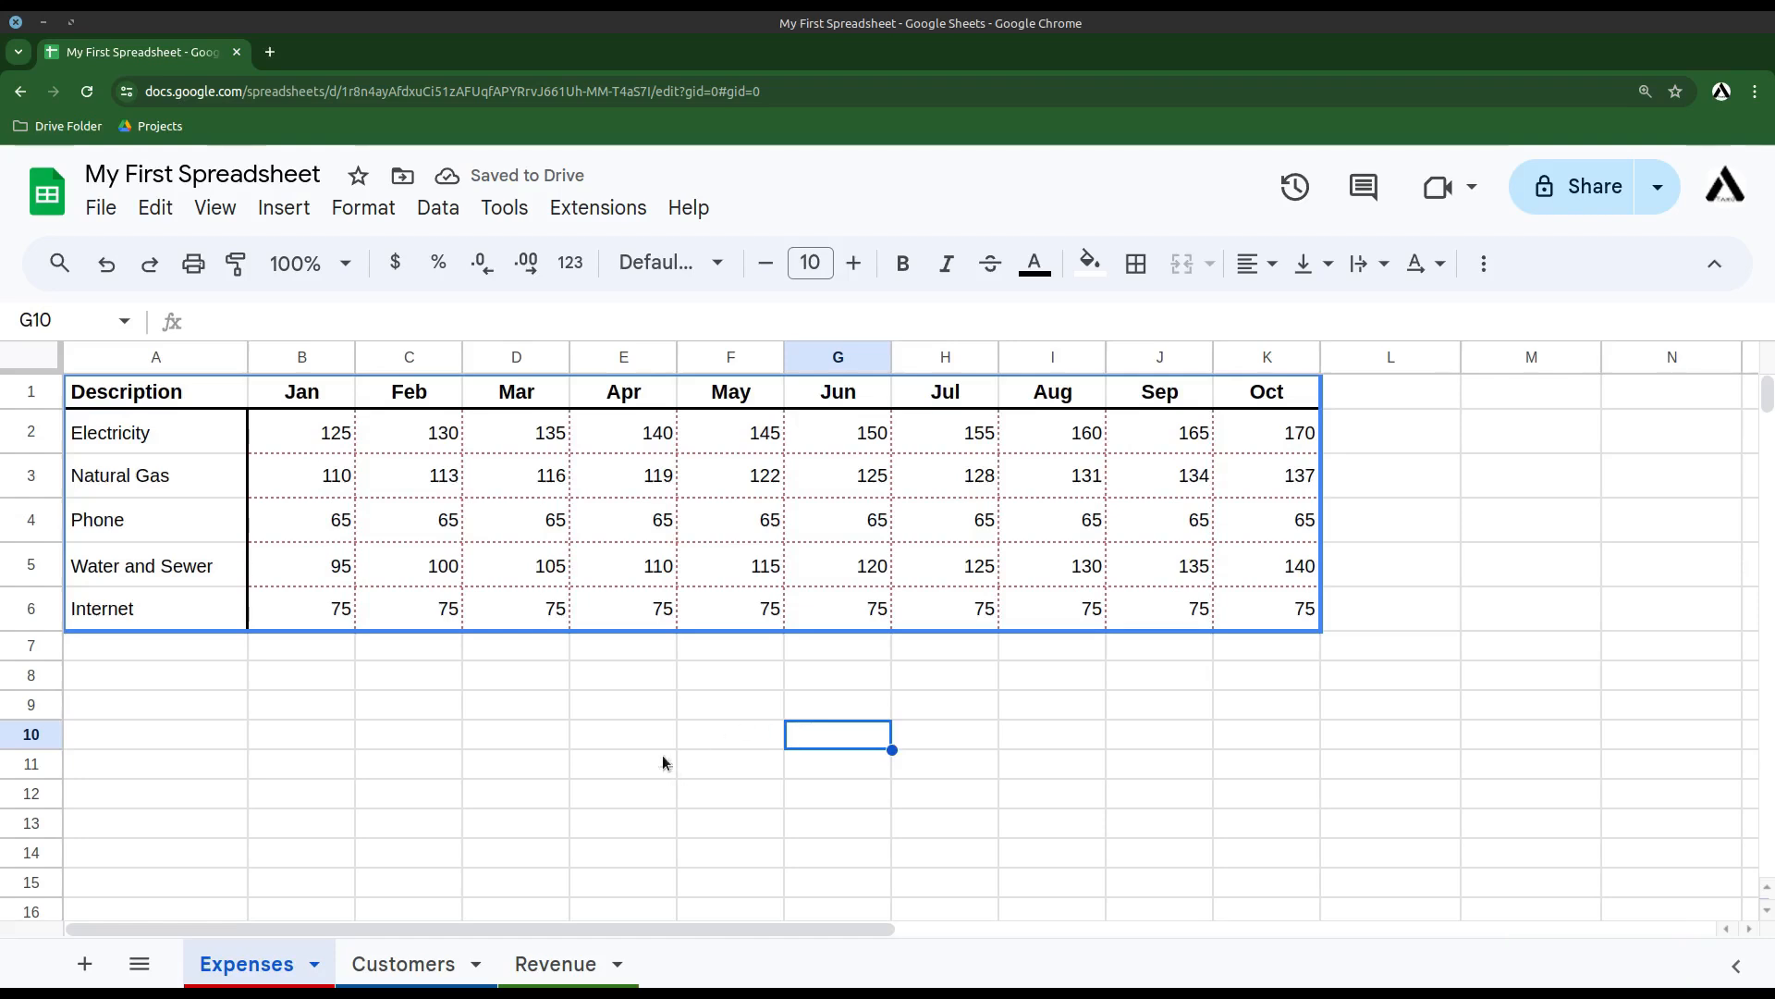
{"action": "left_click", "coordinate": [454, 737]}
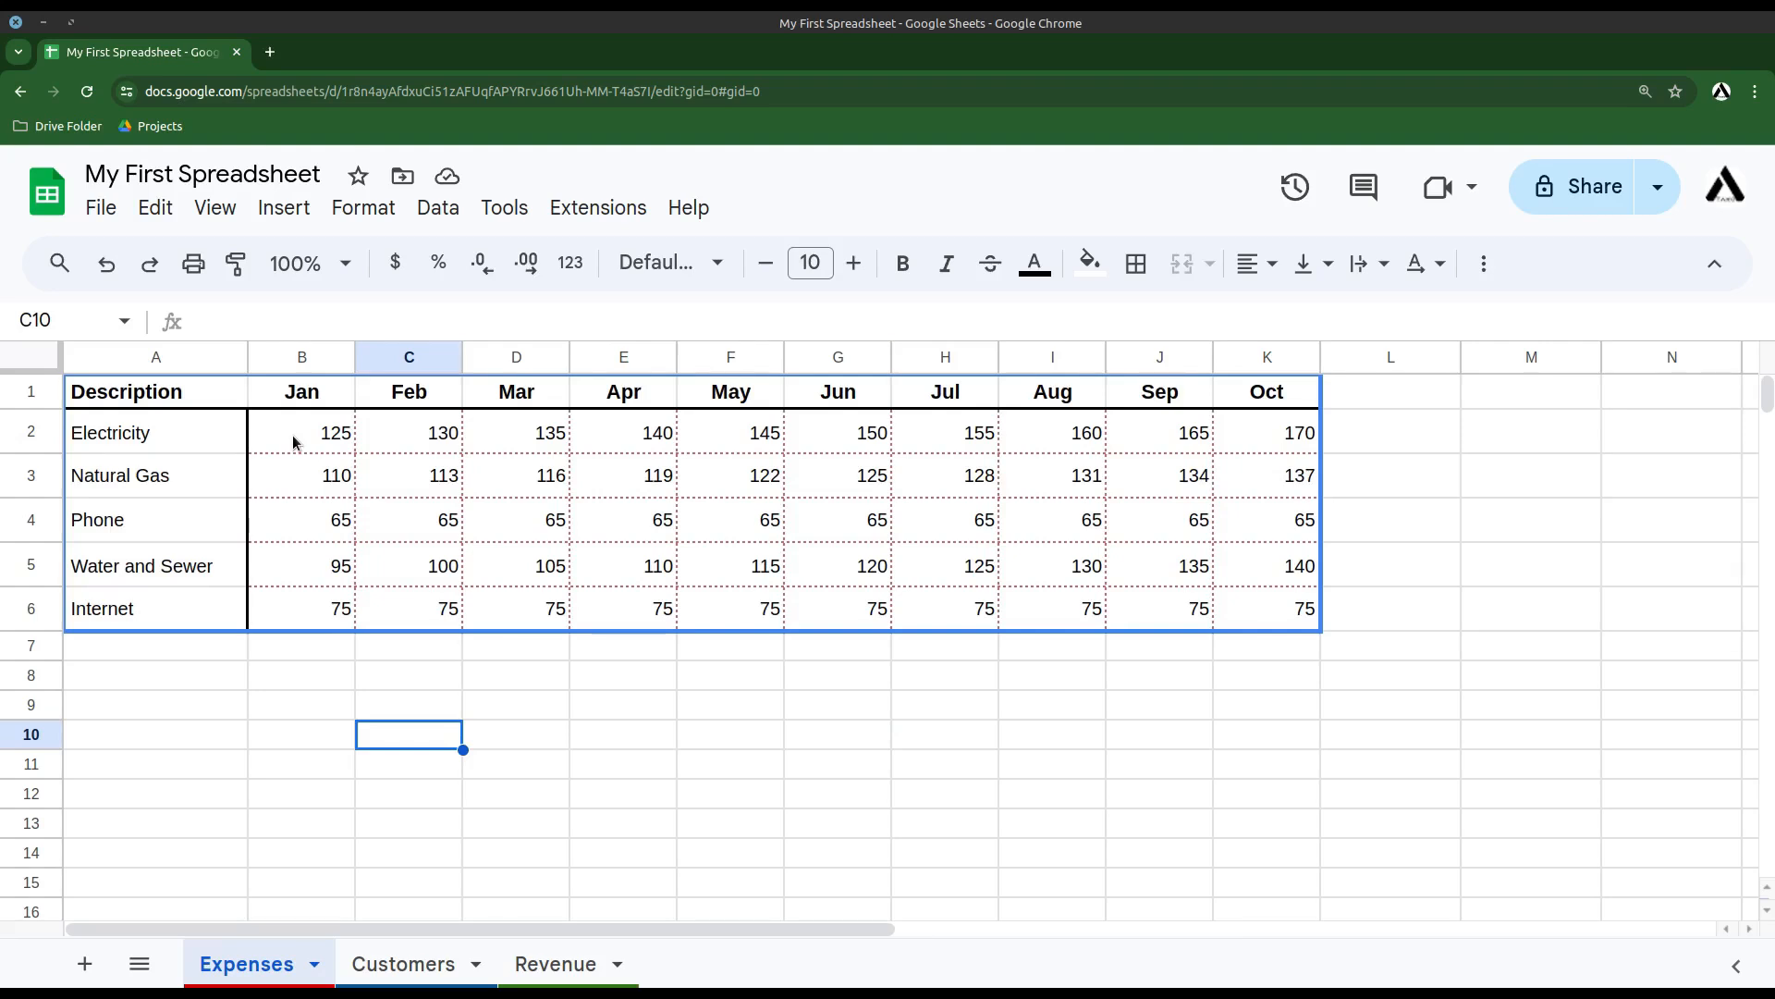
- Format the monthly amounts in B2:K6 as dollar currency
{"action": "left_click_drag", "start_coordinate": [292, 435], "coordinate": [1274, 614]}
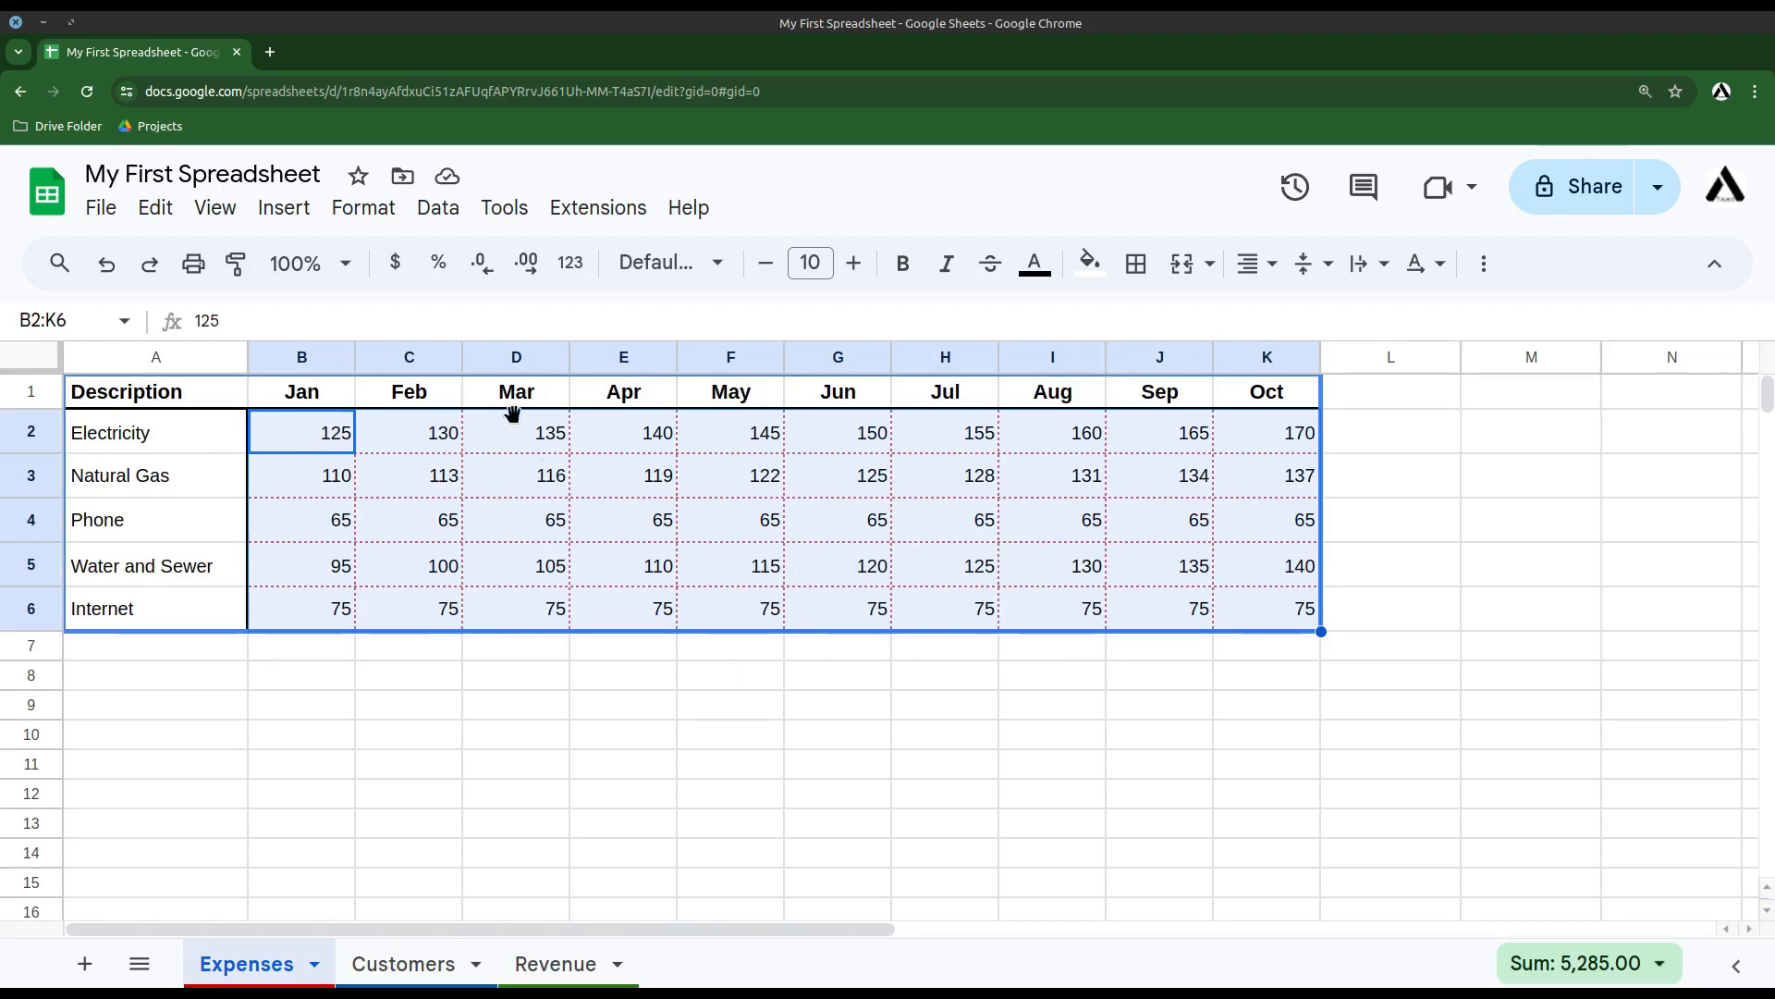
{"action": "left_click", "coordinate": [570, 268]}
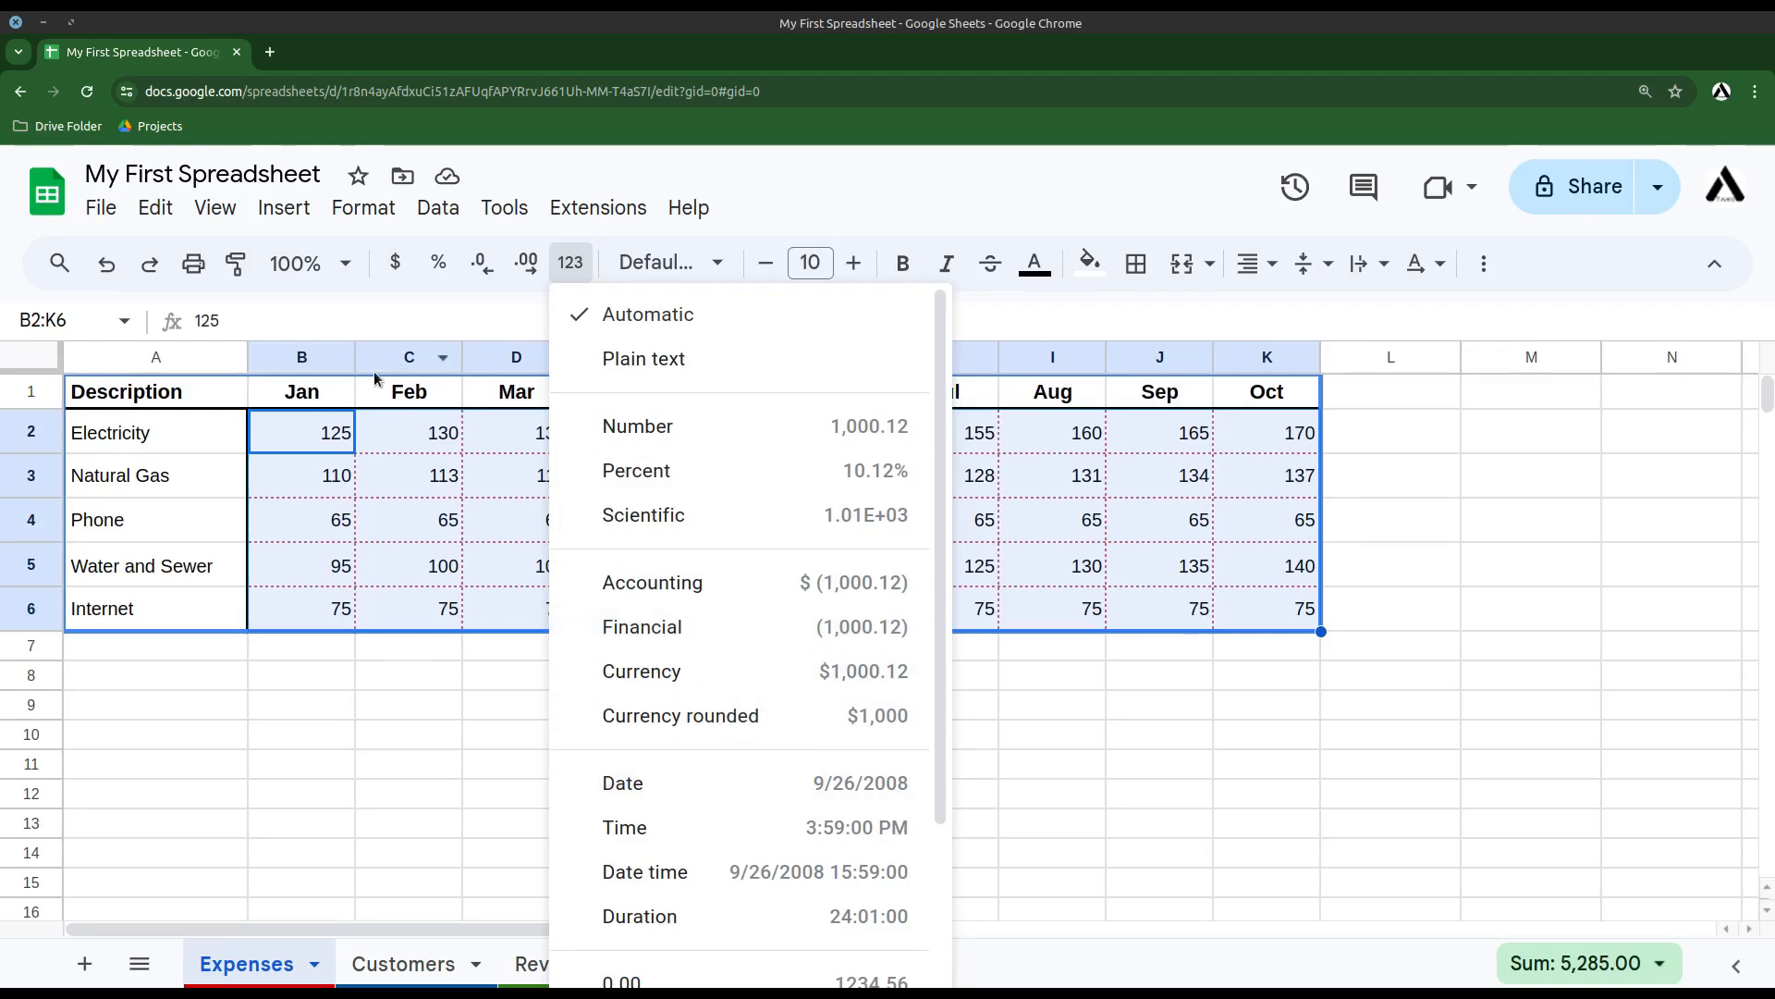
{"action": "left_click", "coordinate": [398, 266]}
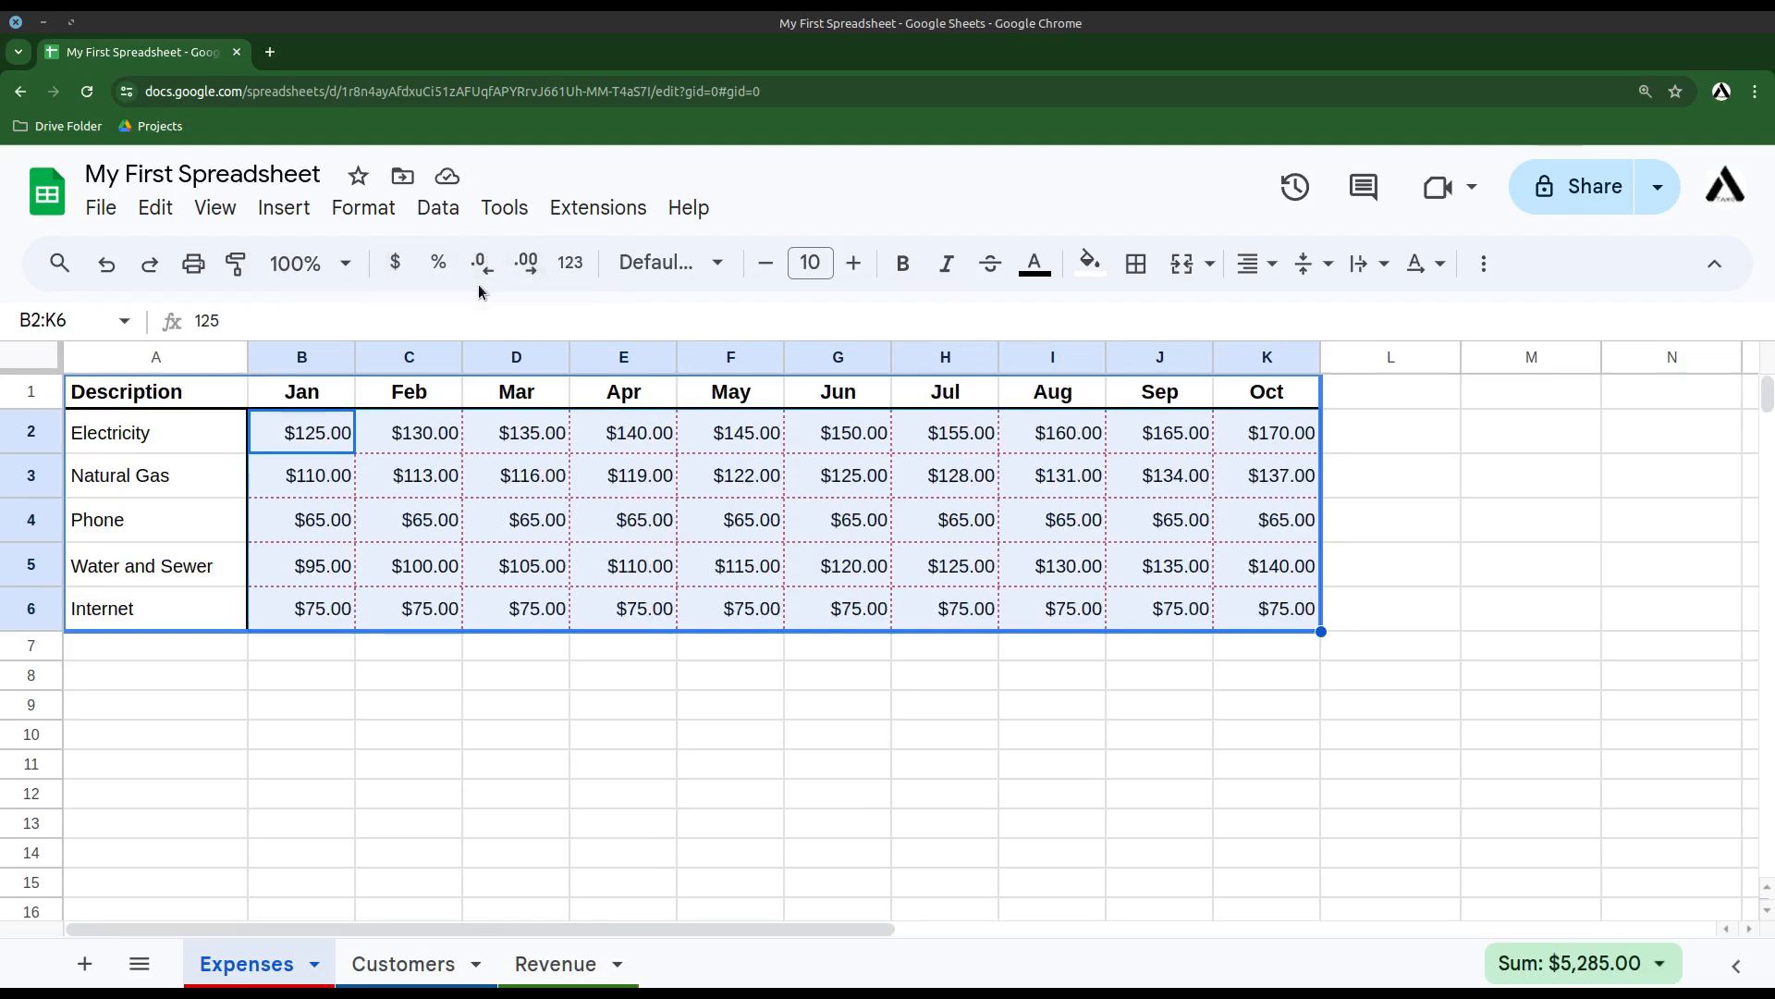
- Extend the amounts in B2:K6 to four decimal places, and reduce them to whole dollars without decimals
{"action": "left_click", "coordinate": [527, 263]}
{"action": "left_click", "coordinate": [528, 262]}
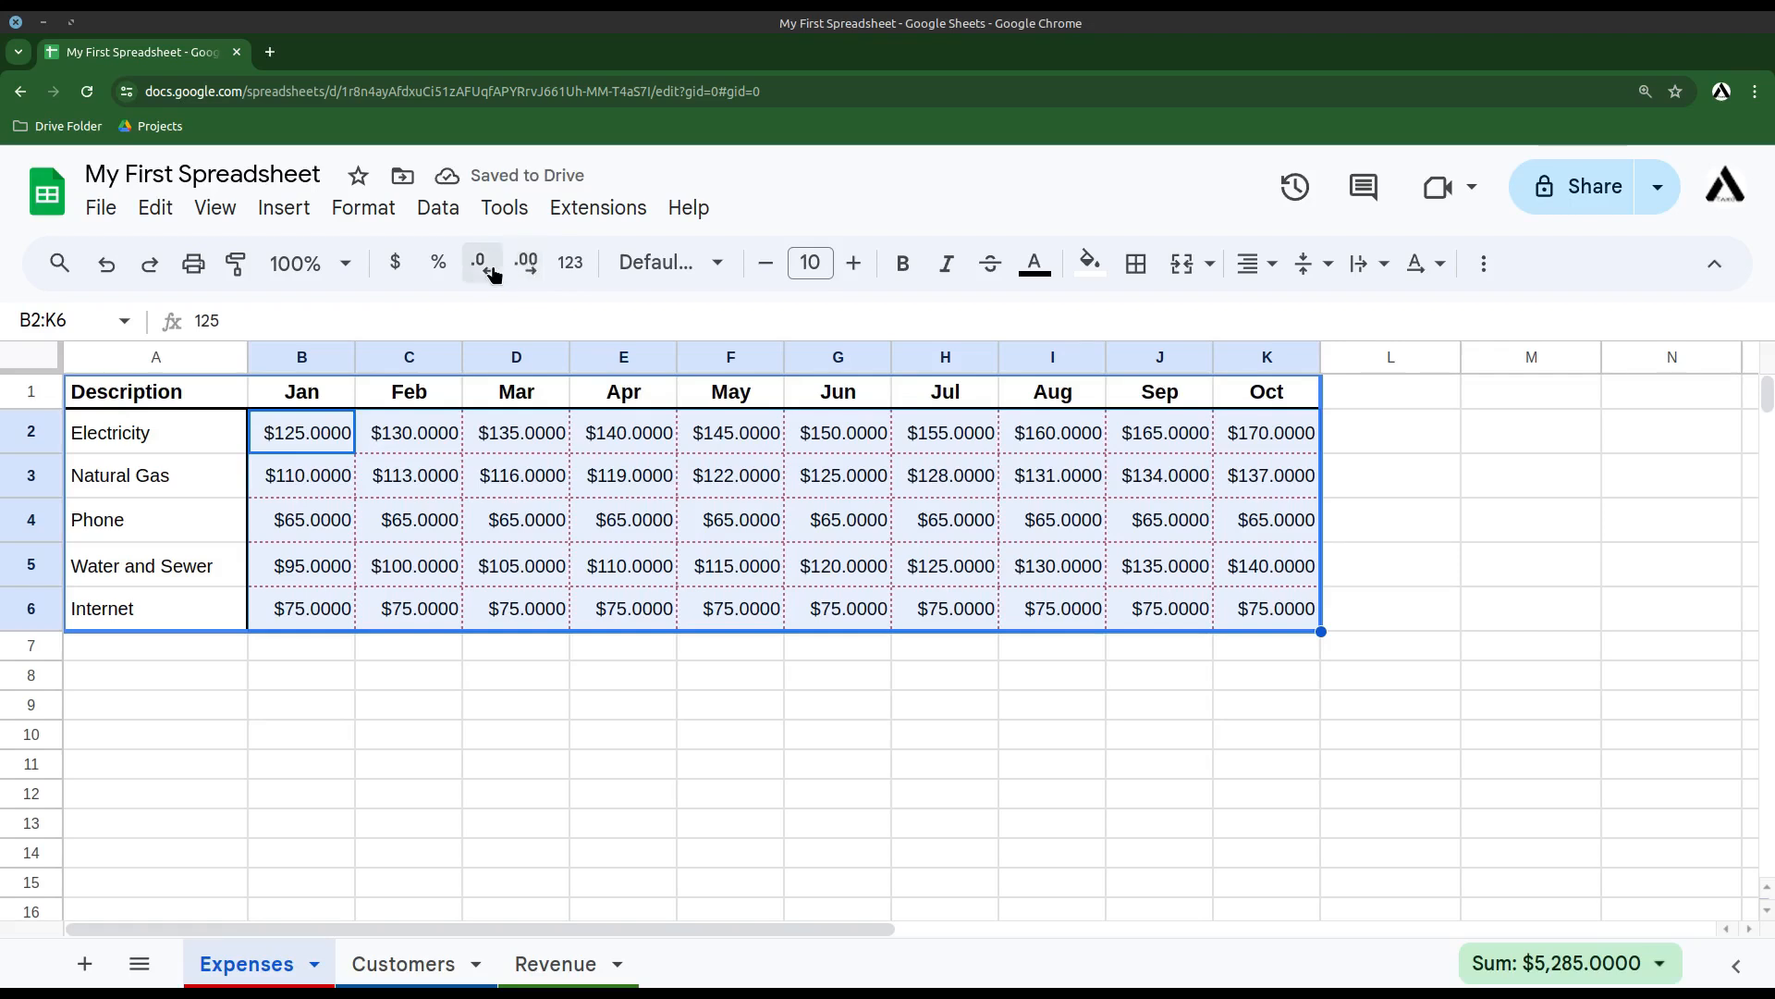
{"action": "left_click", "coordinate": [490, 268]}
{"action": "left_click", "coordinate": [490, 268]}
{"action": "left_click", "coordinate": [490, 268]}
{"action": "left_click", "coordinate": [490, 268]}
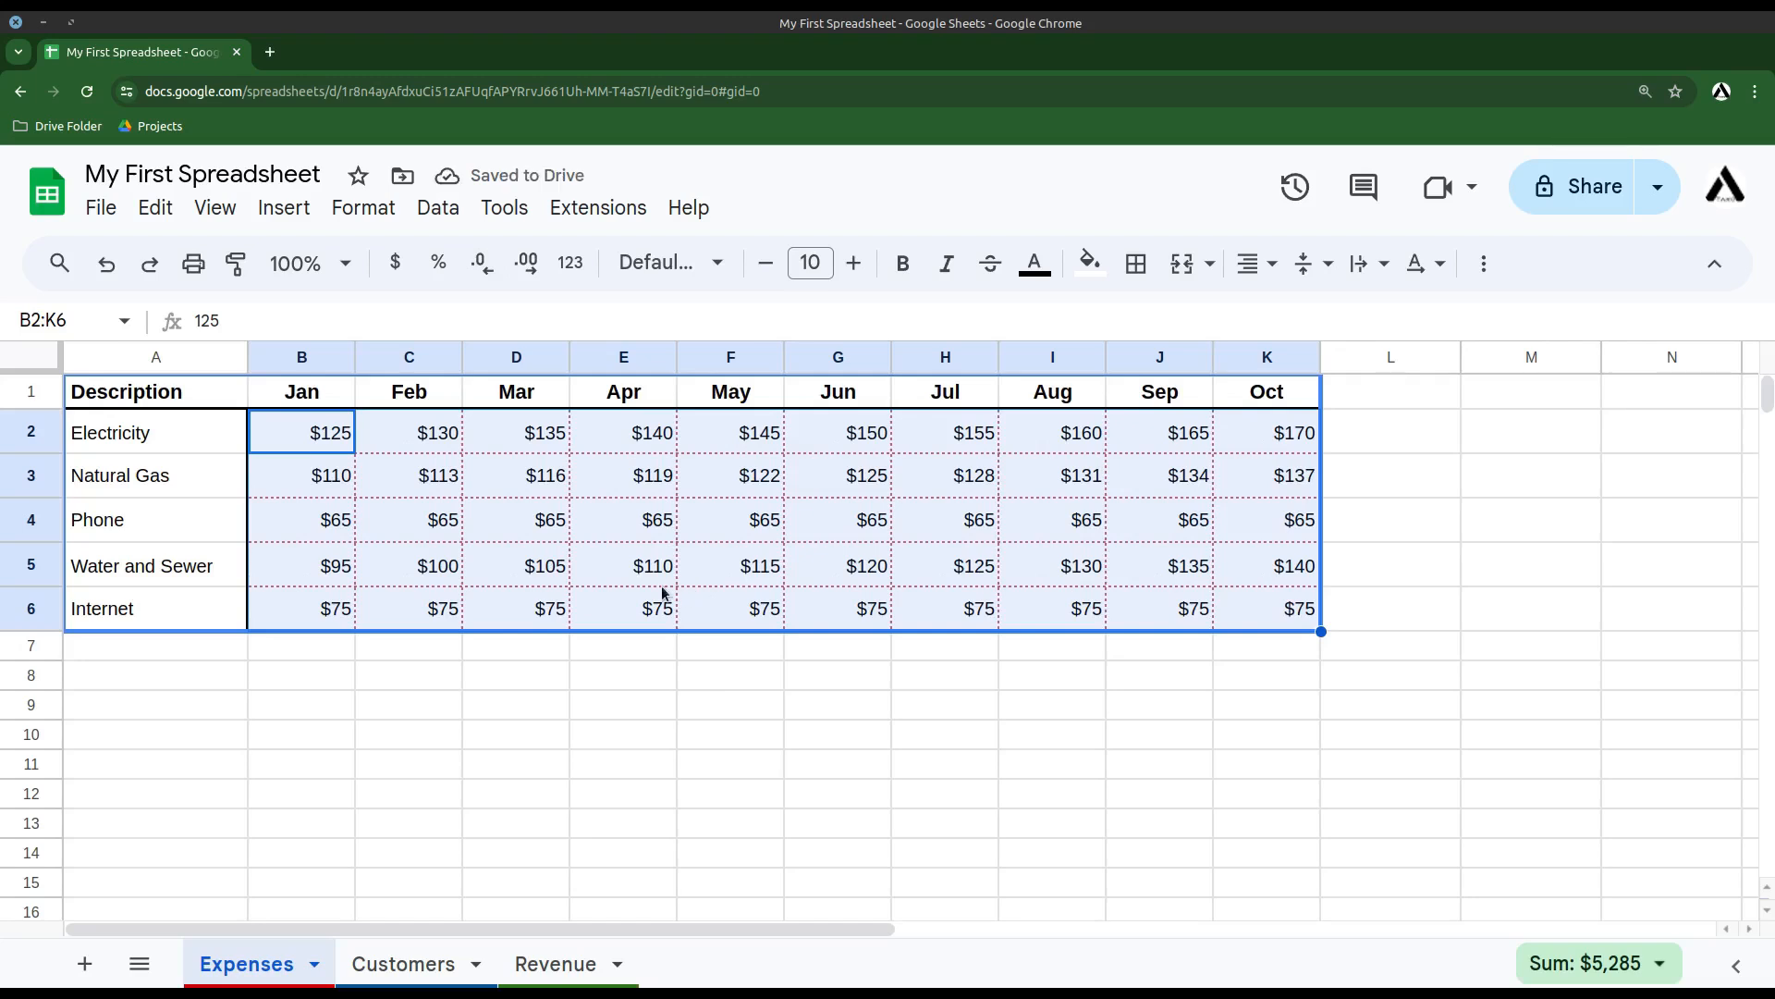
{"action": "left_click", "coordinate": [504, 675]}
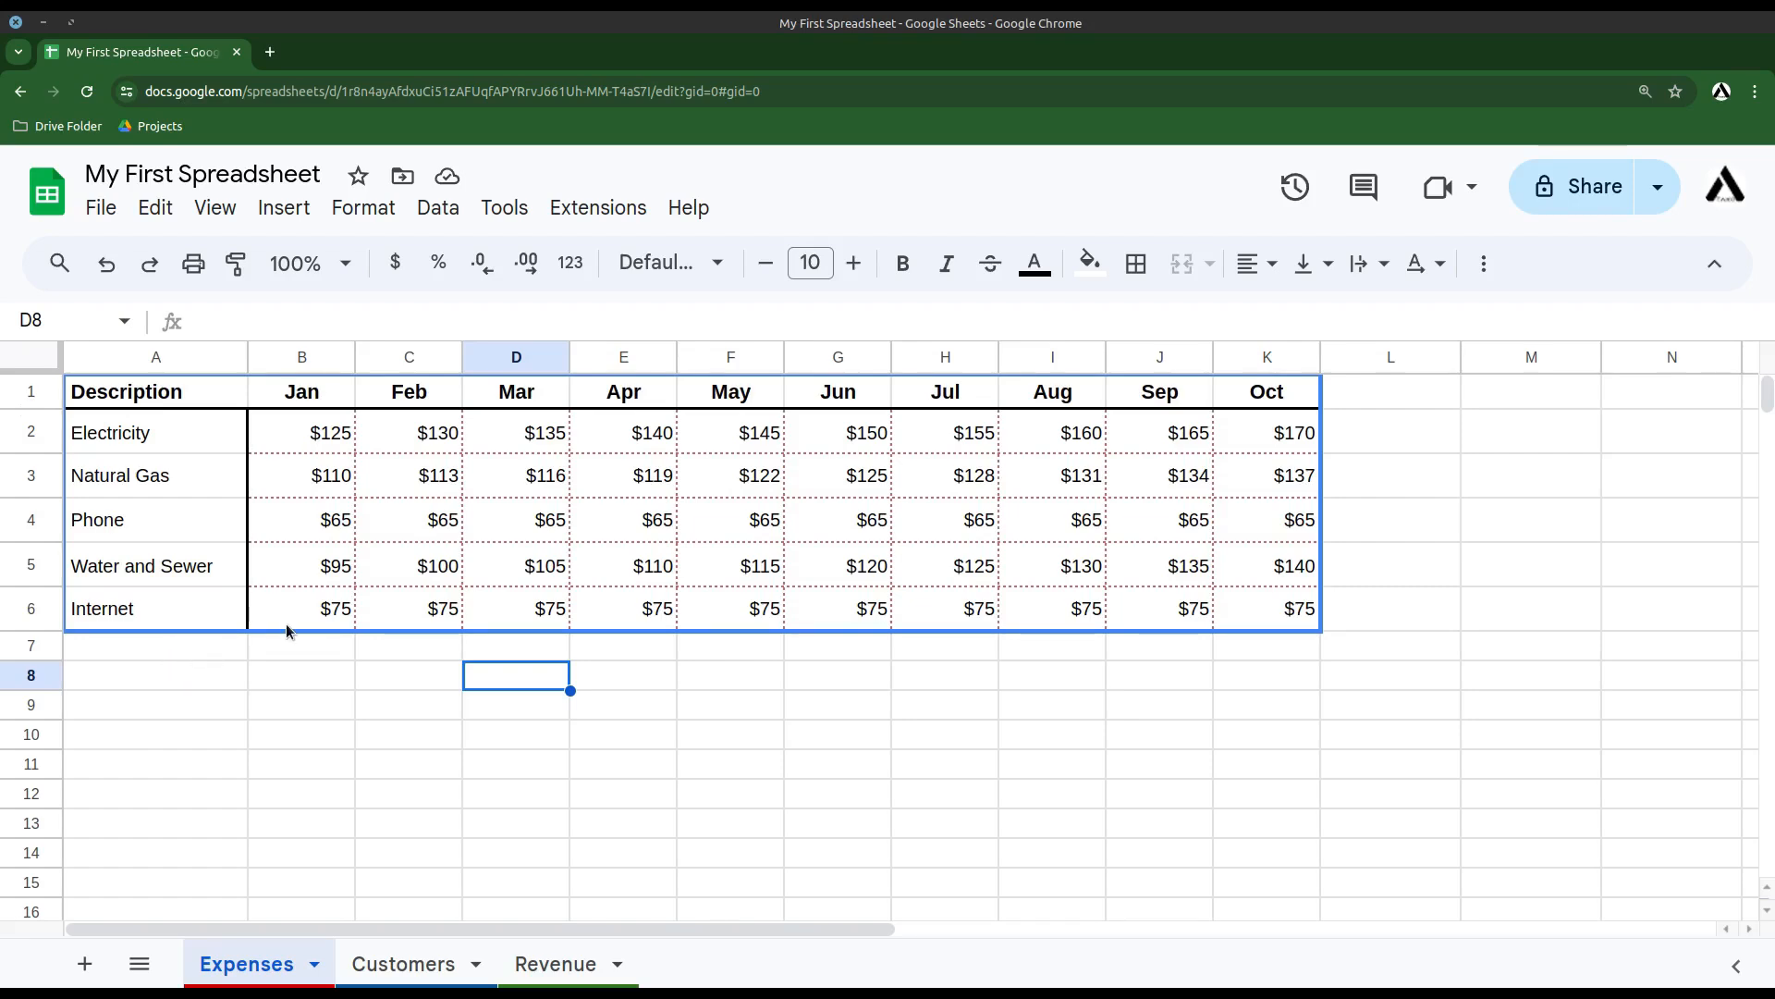
- Copy the expense rows A2:K6 and paste them directly below the table, starting at A7
{"action": "scroll", "coordinate": [286, 631], "scroll_direction": "down", "scroll_amount": 2}
{"action": "scroll", "coordinate": [285, 625], "scroll_direction": "up", "scroll_amount": 2}
{"action": "left_click", "coordinate": [169, 447]}
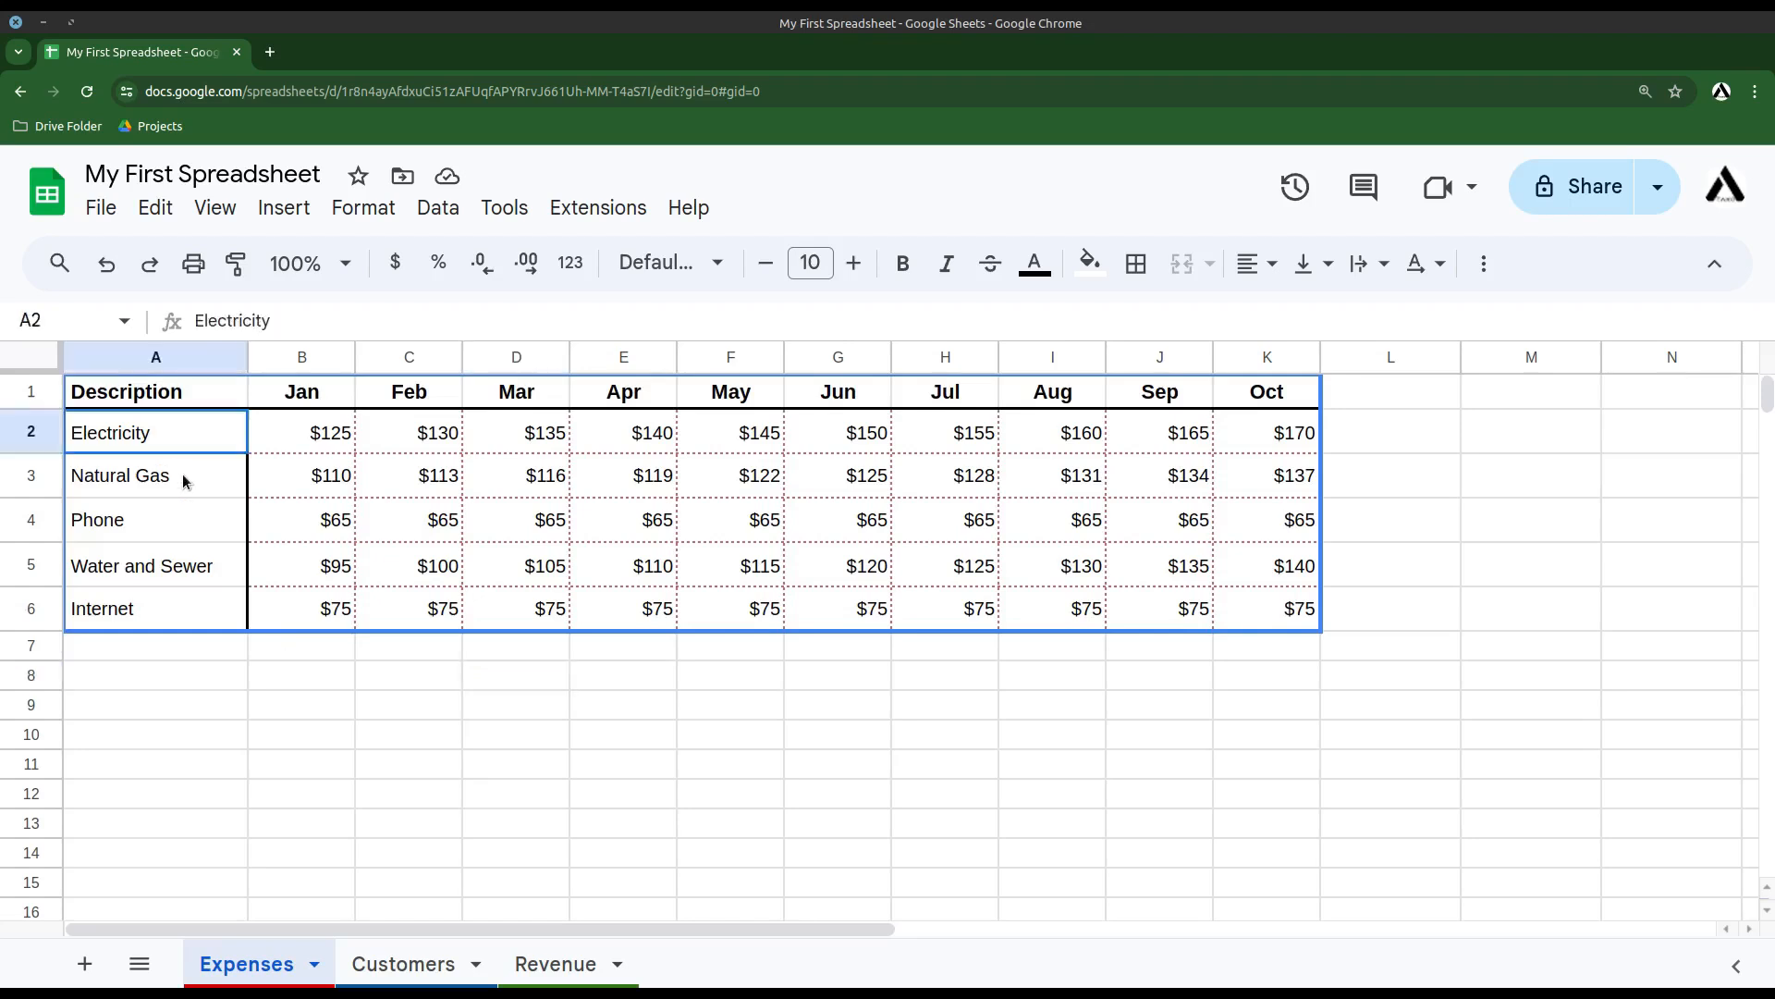
{"action": "left_click_drag", "start_coordinate": [185, 481], "coordinate": [1223, 625]}
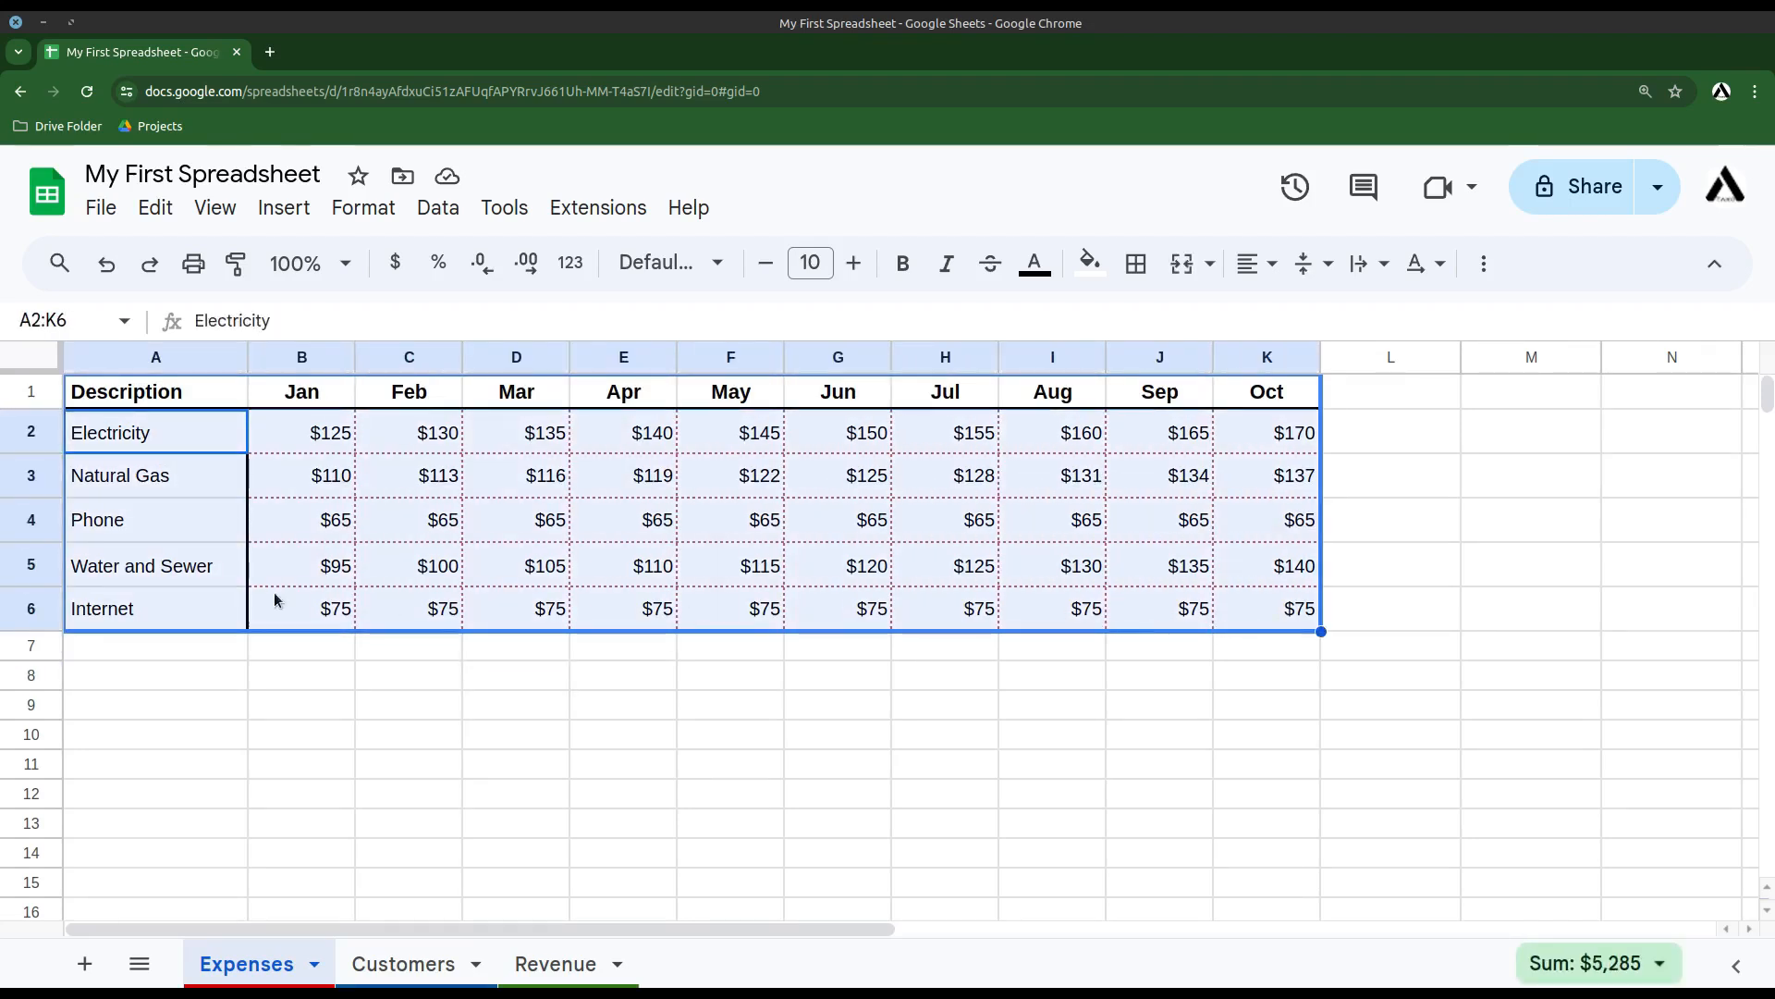
{"action": "right_click", "coordinate": [181, 503]}
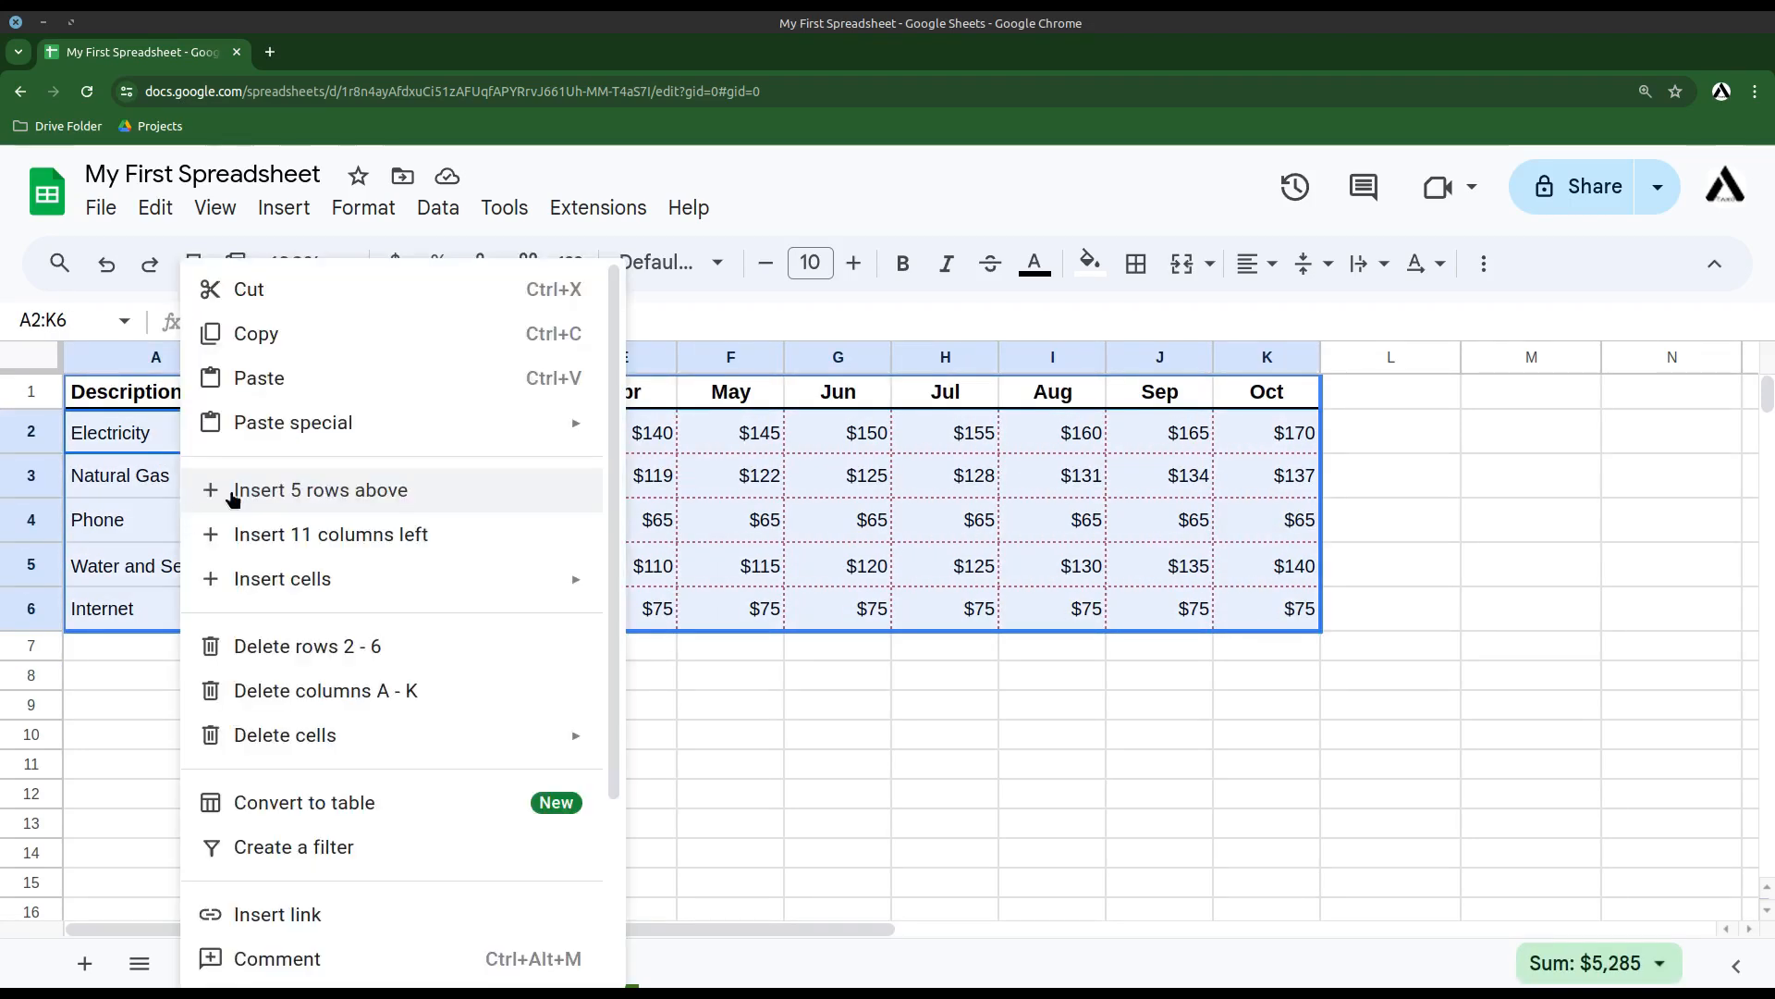
{"action": "left_click", "coordinate": [278, 334]}
{"action": "right_click", "coordinate": [129, 646]}
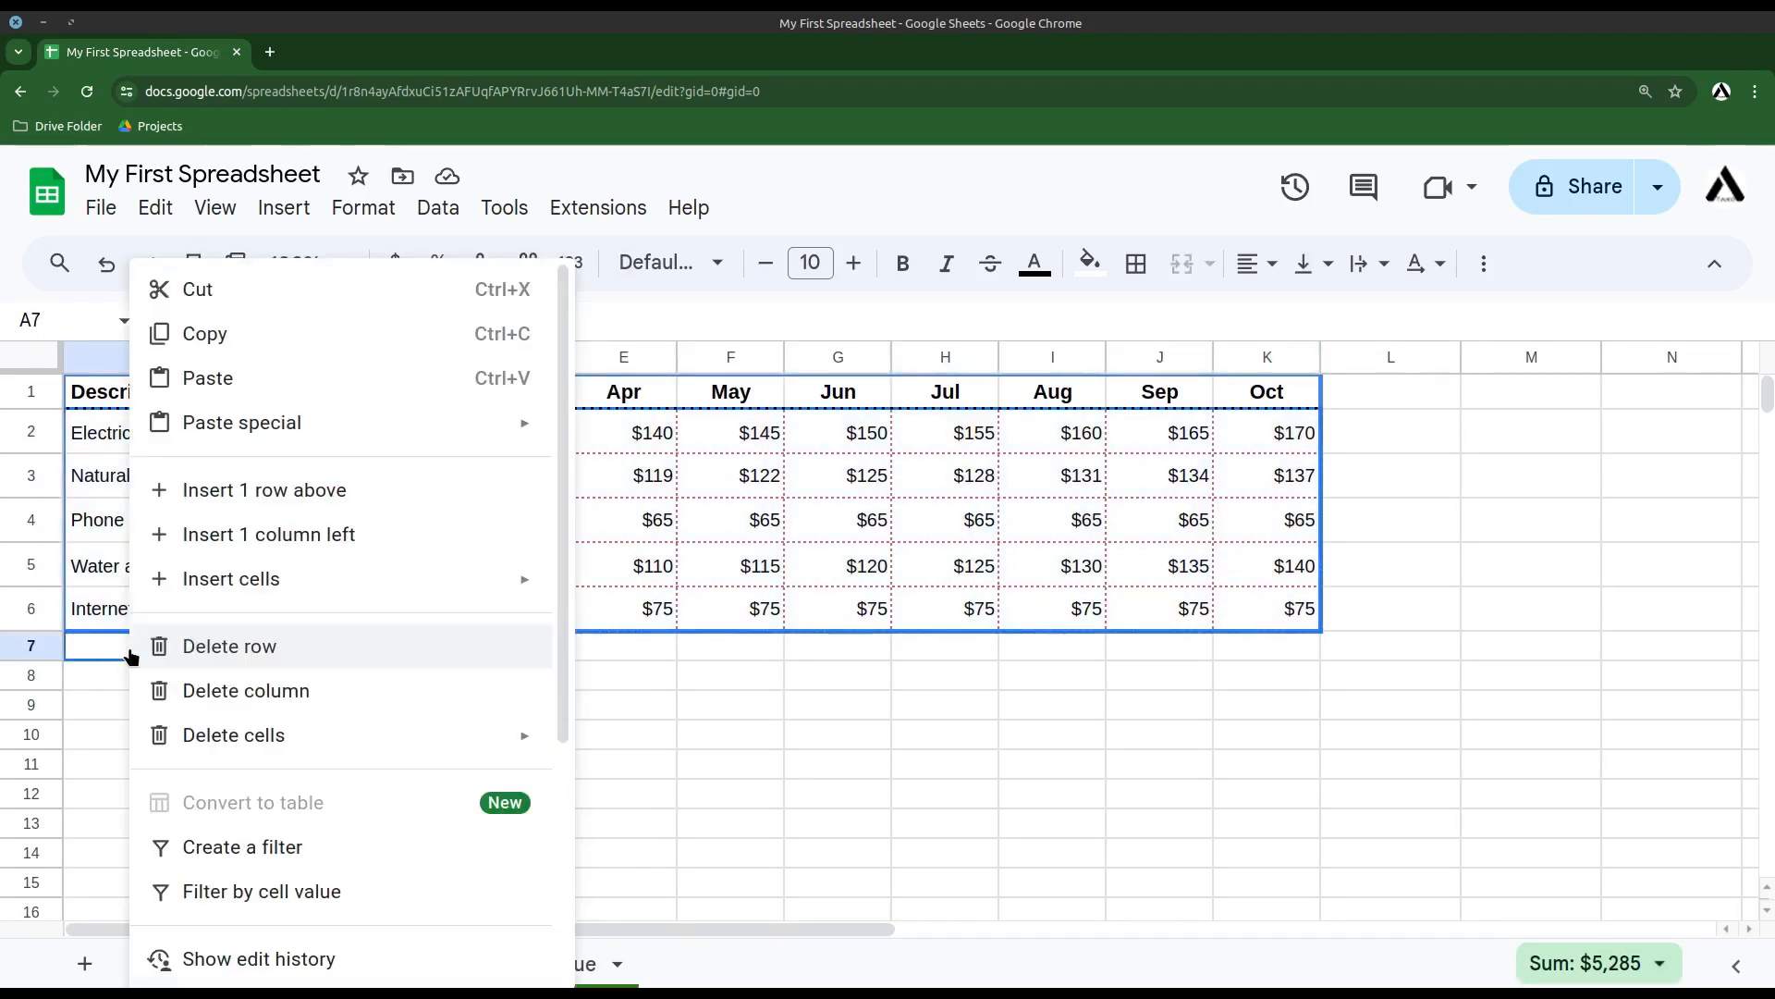
{"action": "left_click", "coordinate": [237, 380]}
- Paste the copied expense rows two more times, starting at A12 and A17
{"action": "right_click", "coordinate": [198, 794]}
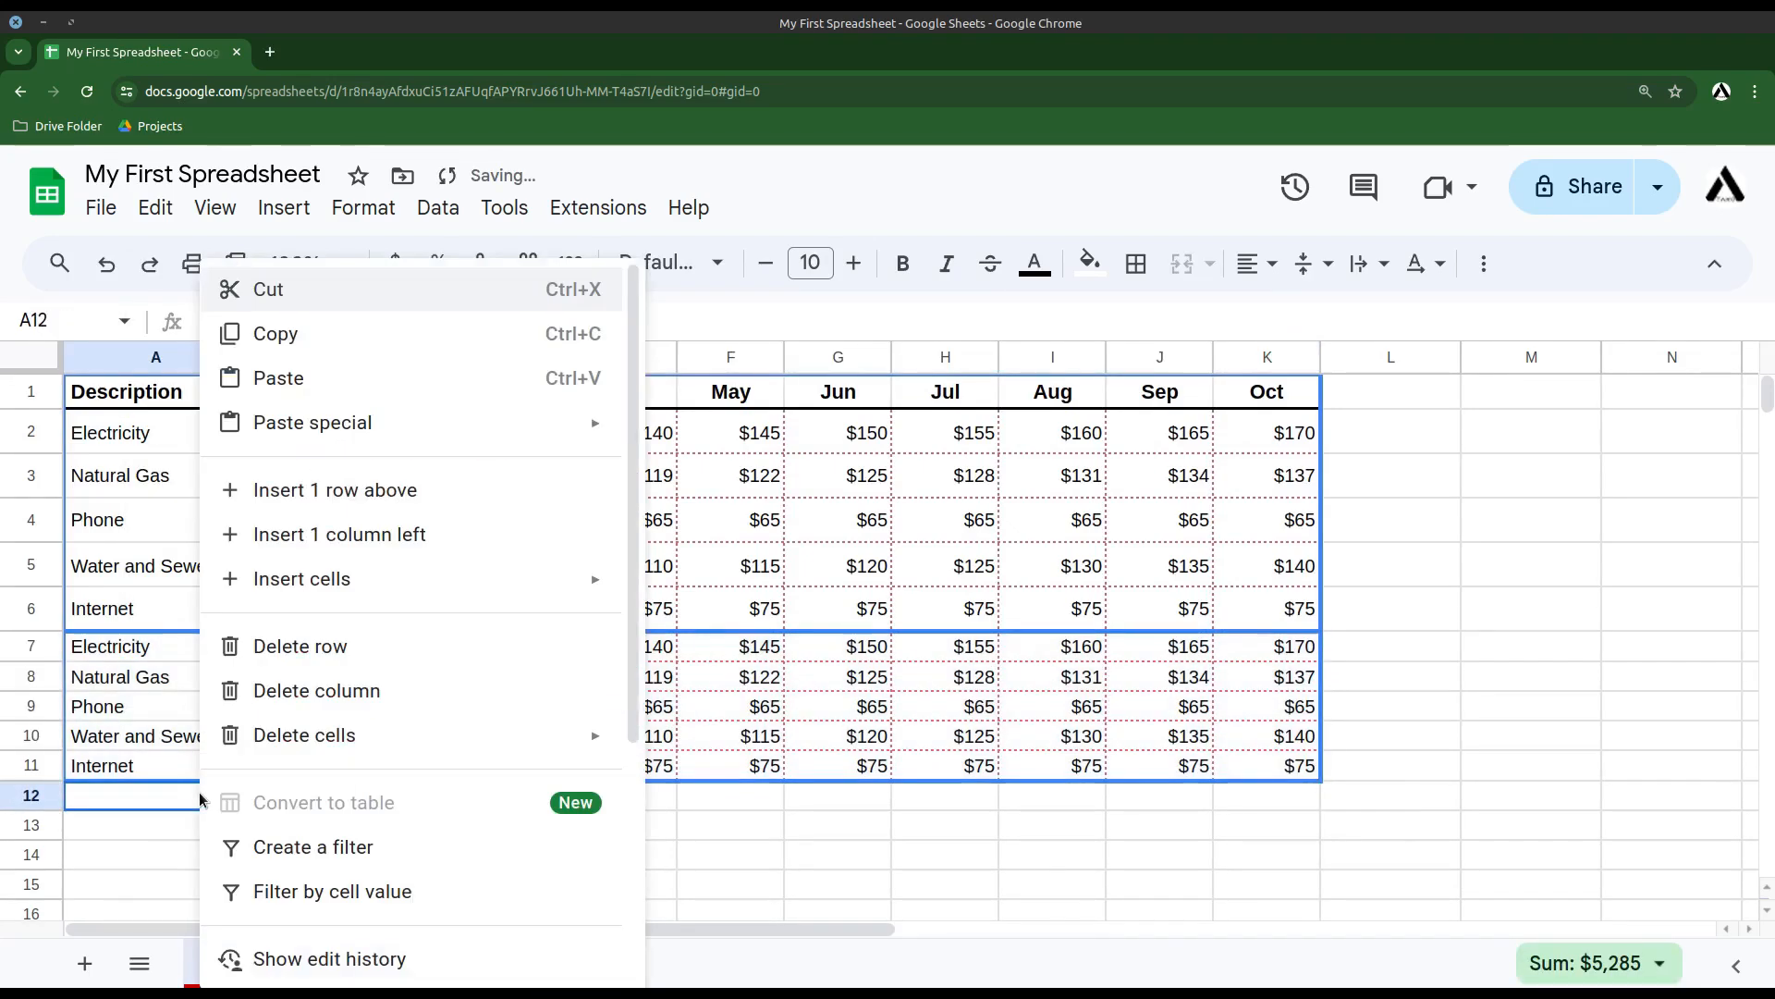
{"action": "left_click", "coordinate": [264, 379]}
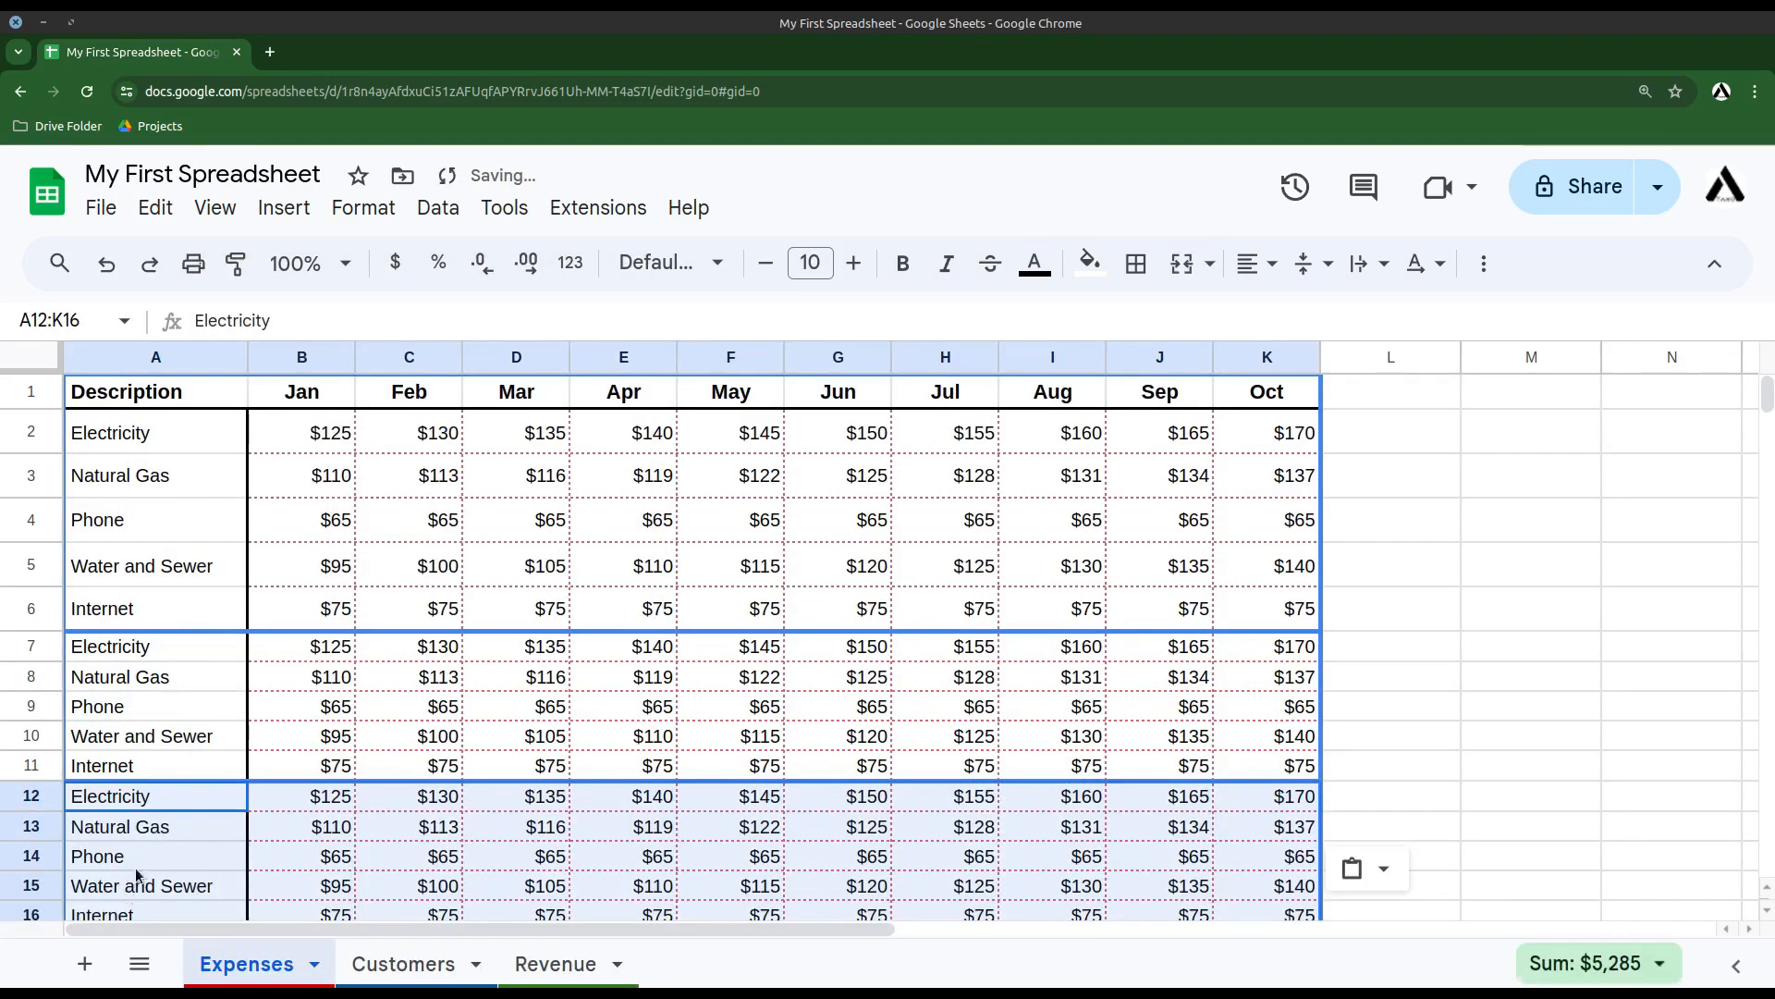
{"action": "scroll", "coordinate": [147, 841], "scroll_direction": "down", "scroll_amount": 5}
{"action": "right_click", "coordinate": [139, 510]}
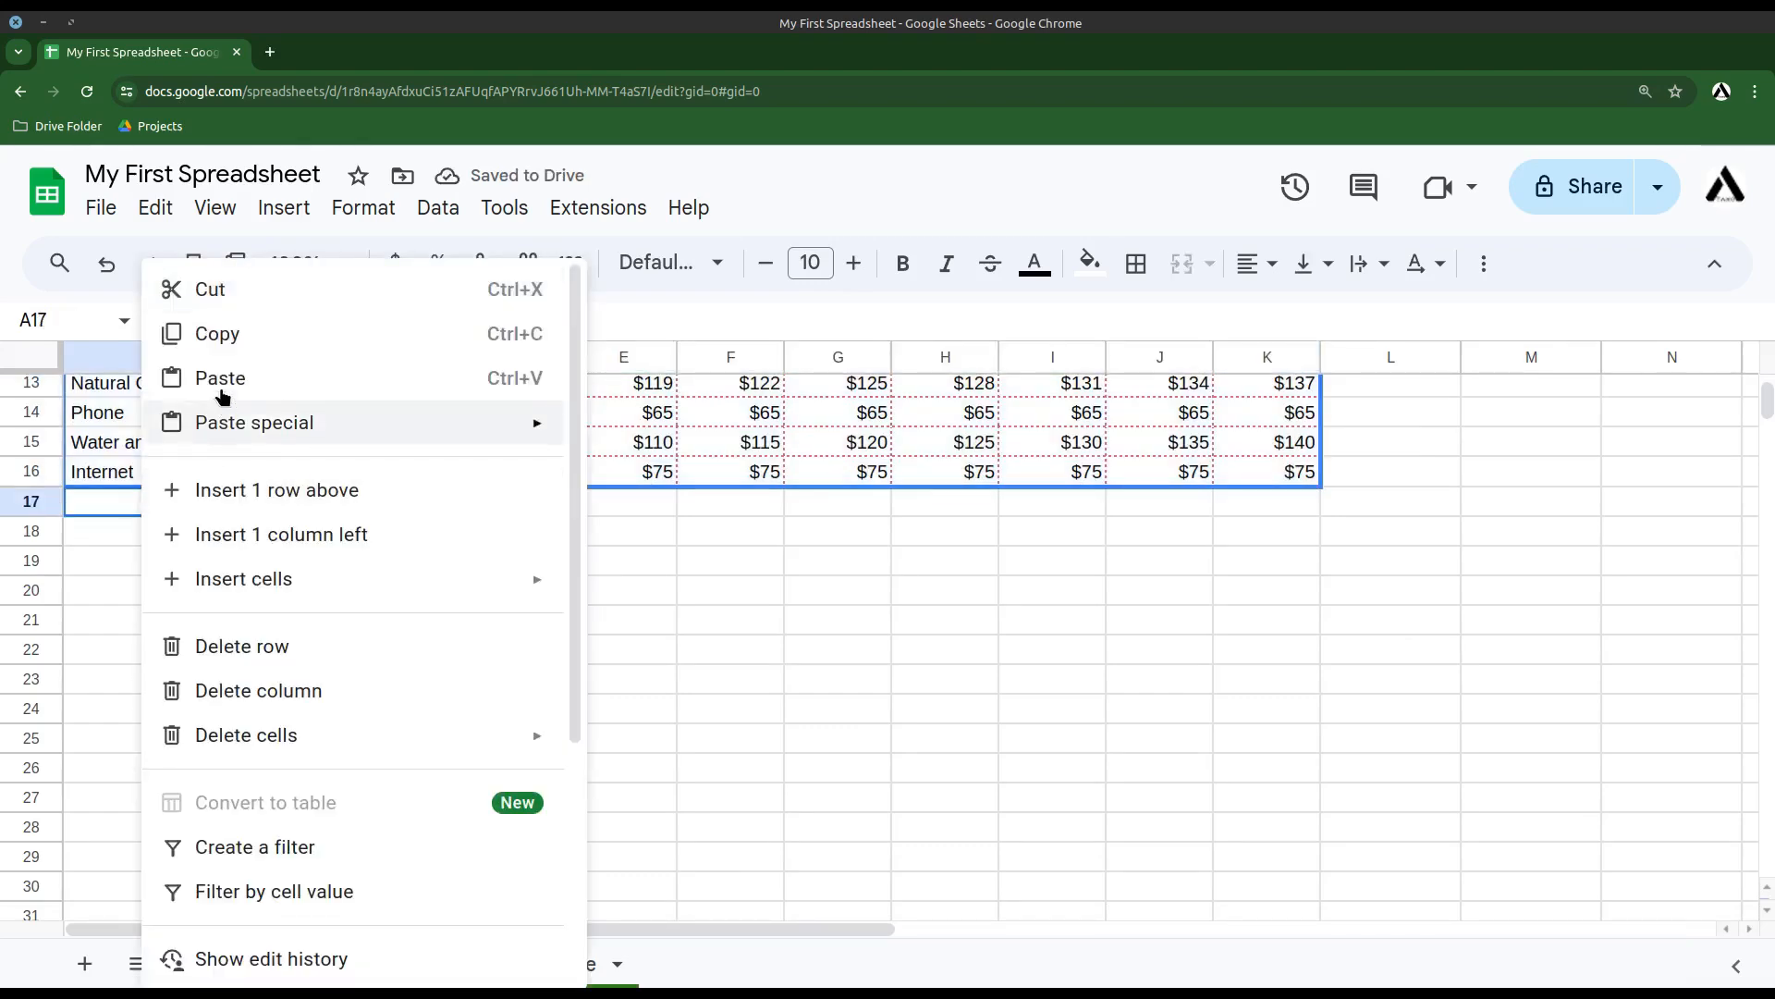
{"action": "left_click", "coordinate": [222, 394]}
- Freeze header row 1 so the month names stay in place while scrolling through the expense rows
{"action": "scroll", "coordinate": [246, 804], "scroll_direction": "up", "scroll_amount": 5}
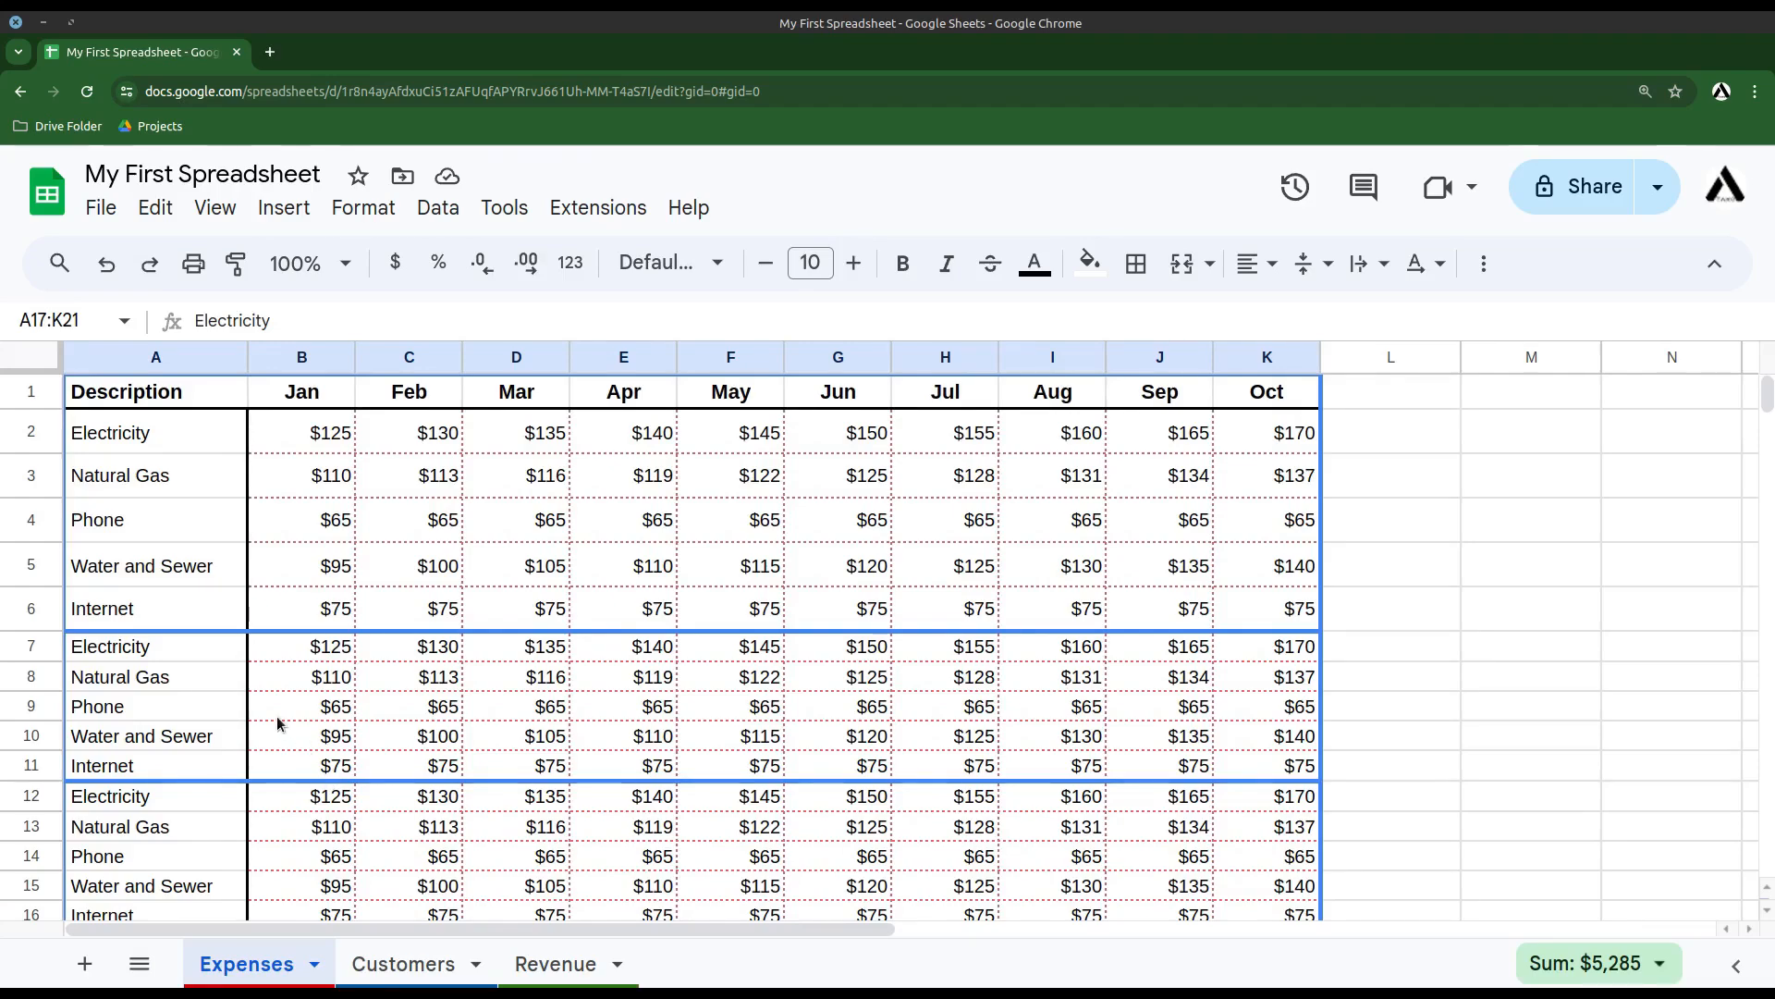
{"action": "scroll", "coordinate": [277, 724], "scroll_direction": "down", "scroll_amount": 4}
{"action": "scroll", "coordinate": [284, 726], "scroll_direction": "up", "scroll_amount": 4}
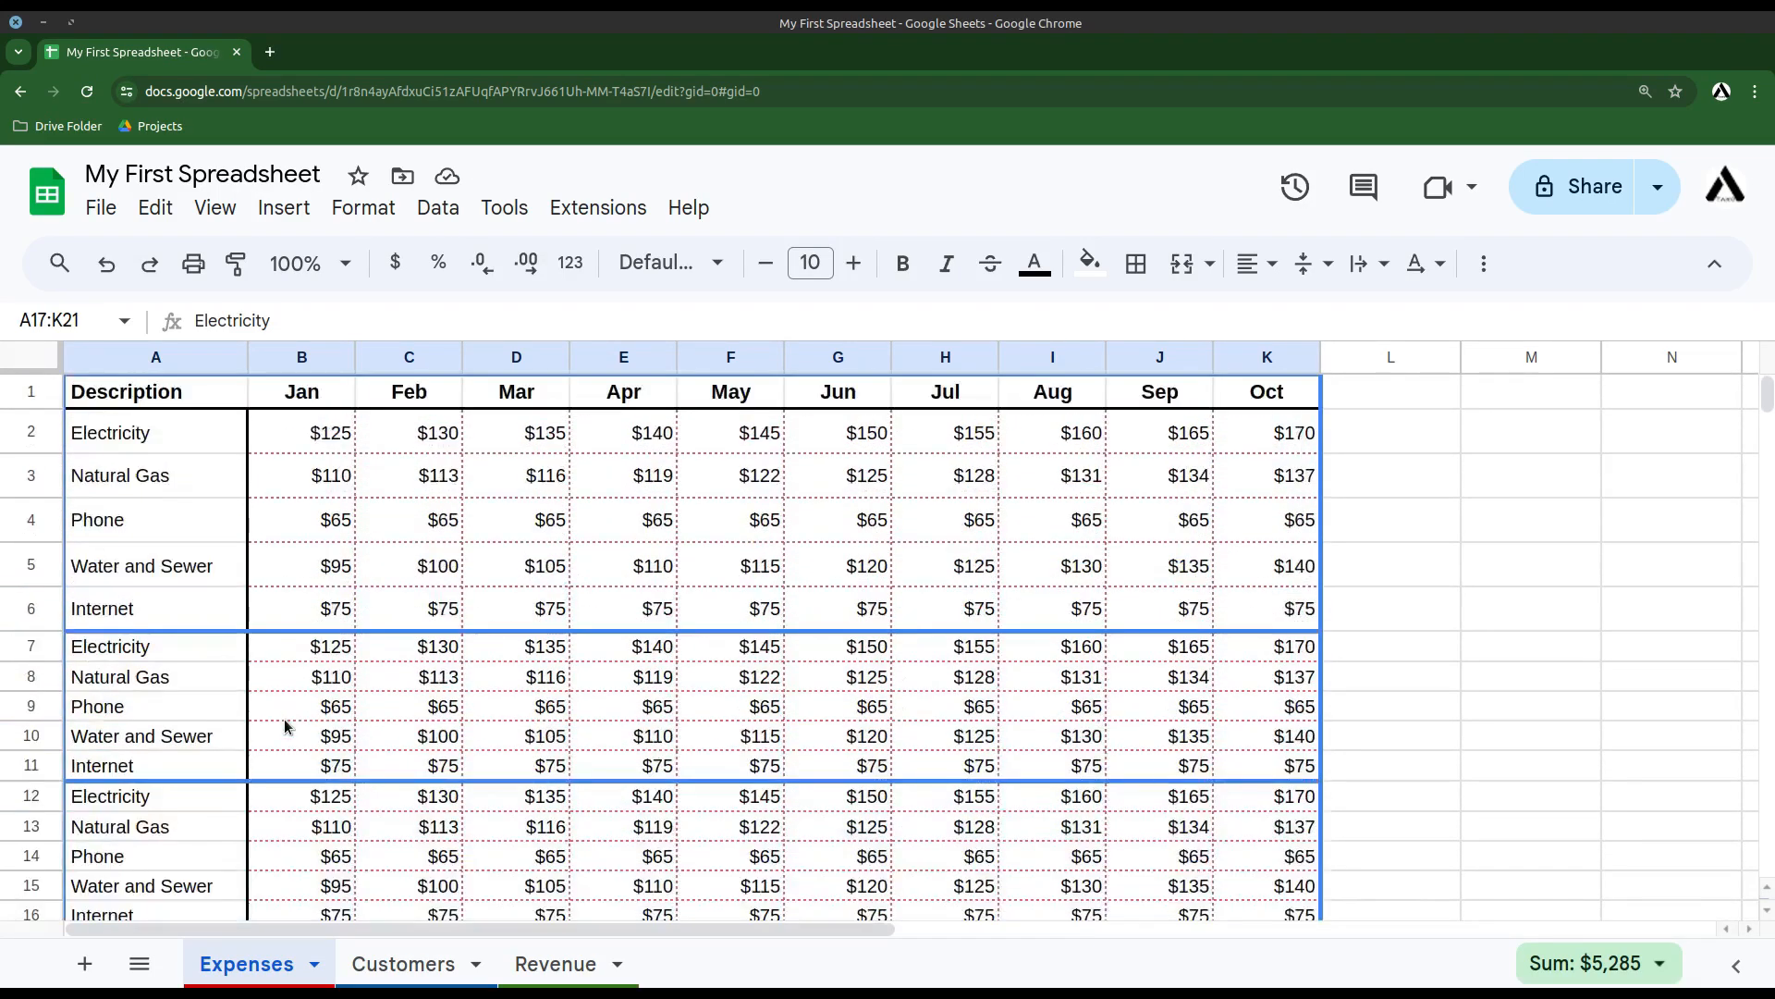
{"action": "scroll", "coordinate": [285, 726], "scroll_direction": "down", "scroll_amount": 4}
{"action": "scroll", "coordinate": [285, 726], "scroll_direction": "up", "scroll_amount": 4}
{"action": "scroll", "coordinate": [285, 719], "scroll_direction": "down", "scroll_amount": 4}
{"action": "scroll", "coordinate": [285, 718], "scroll_direction": "up", "scroll_amount": 4}
{"action": "left_click_drag", "start_coordinate": [39, 374], "coordinate": [39, 413]}
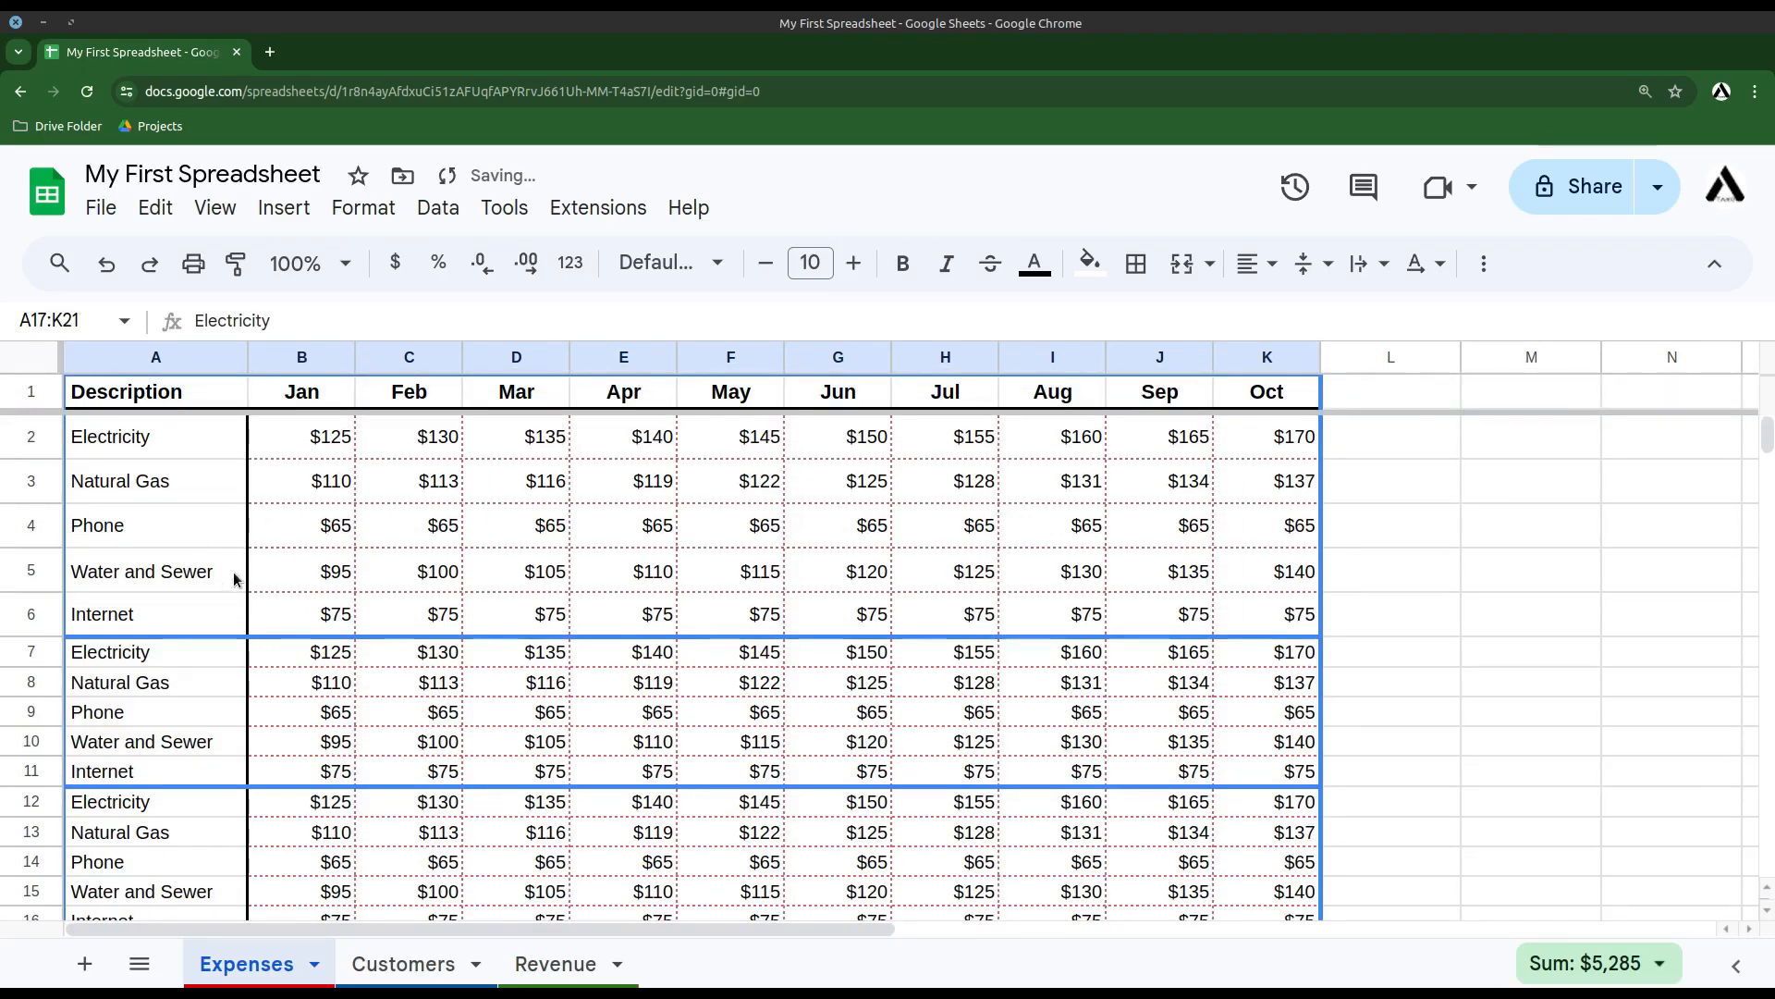
- Check amounts in the lowest expense rows, such as E18 and J20, against the frozen month headers
{"action": "scroll", "coordinate": [233, 571], "scroll_direction": "down", "scroll_amount": 4}
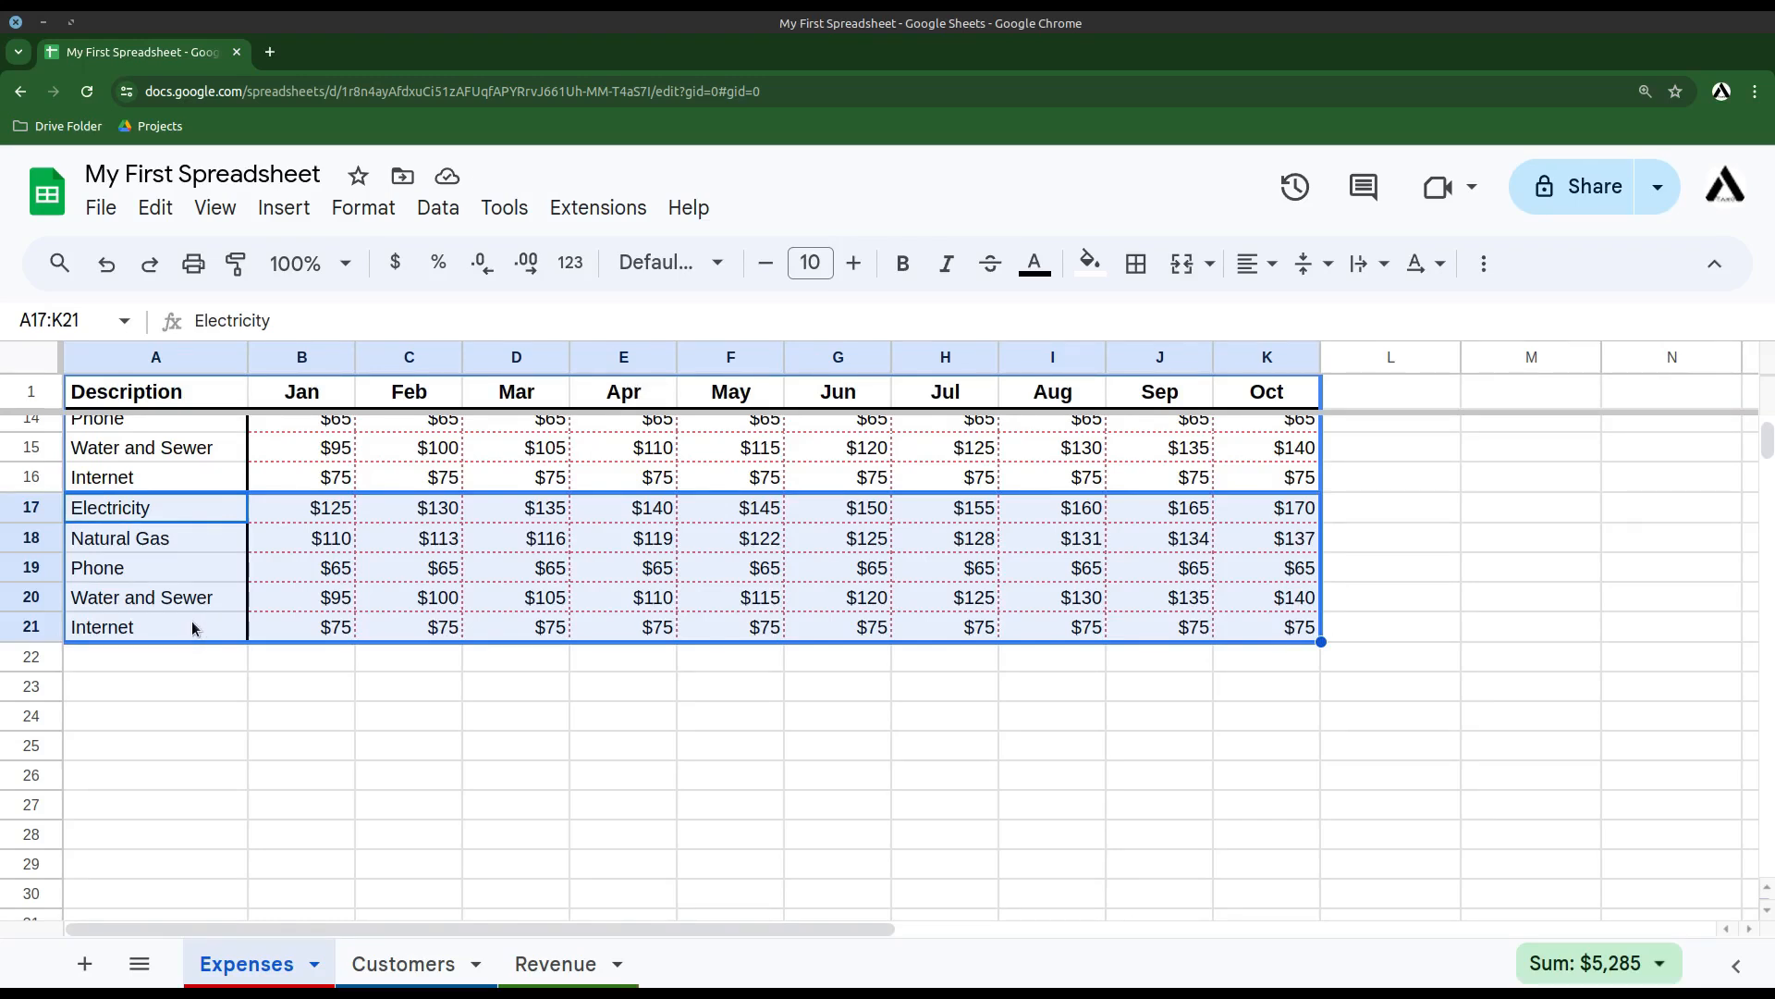
{"action": "left_click", "coordinate": [577, 551]}
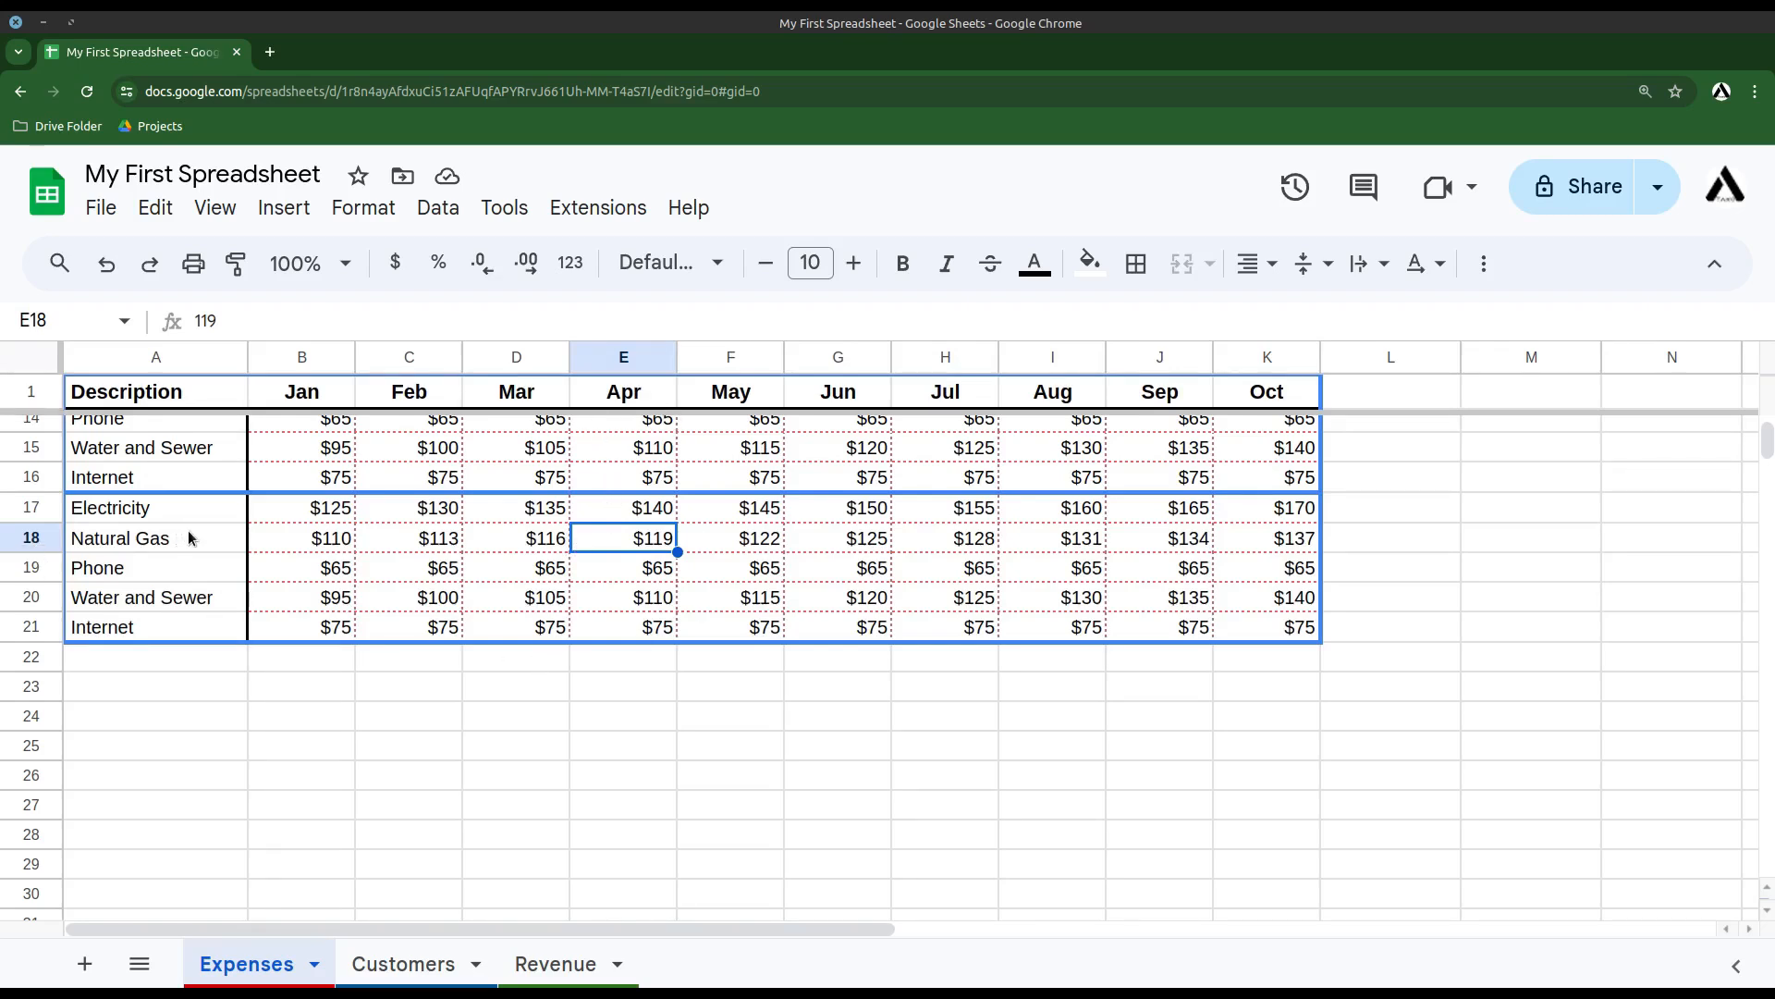
{"action": "left_click", "coordinate": [1163, 598]}
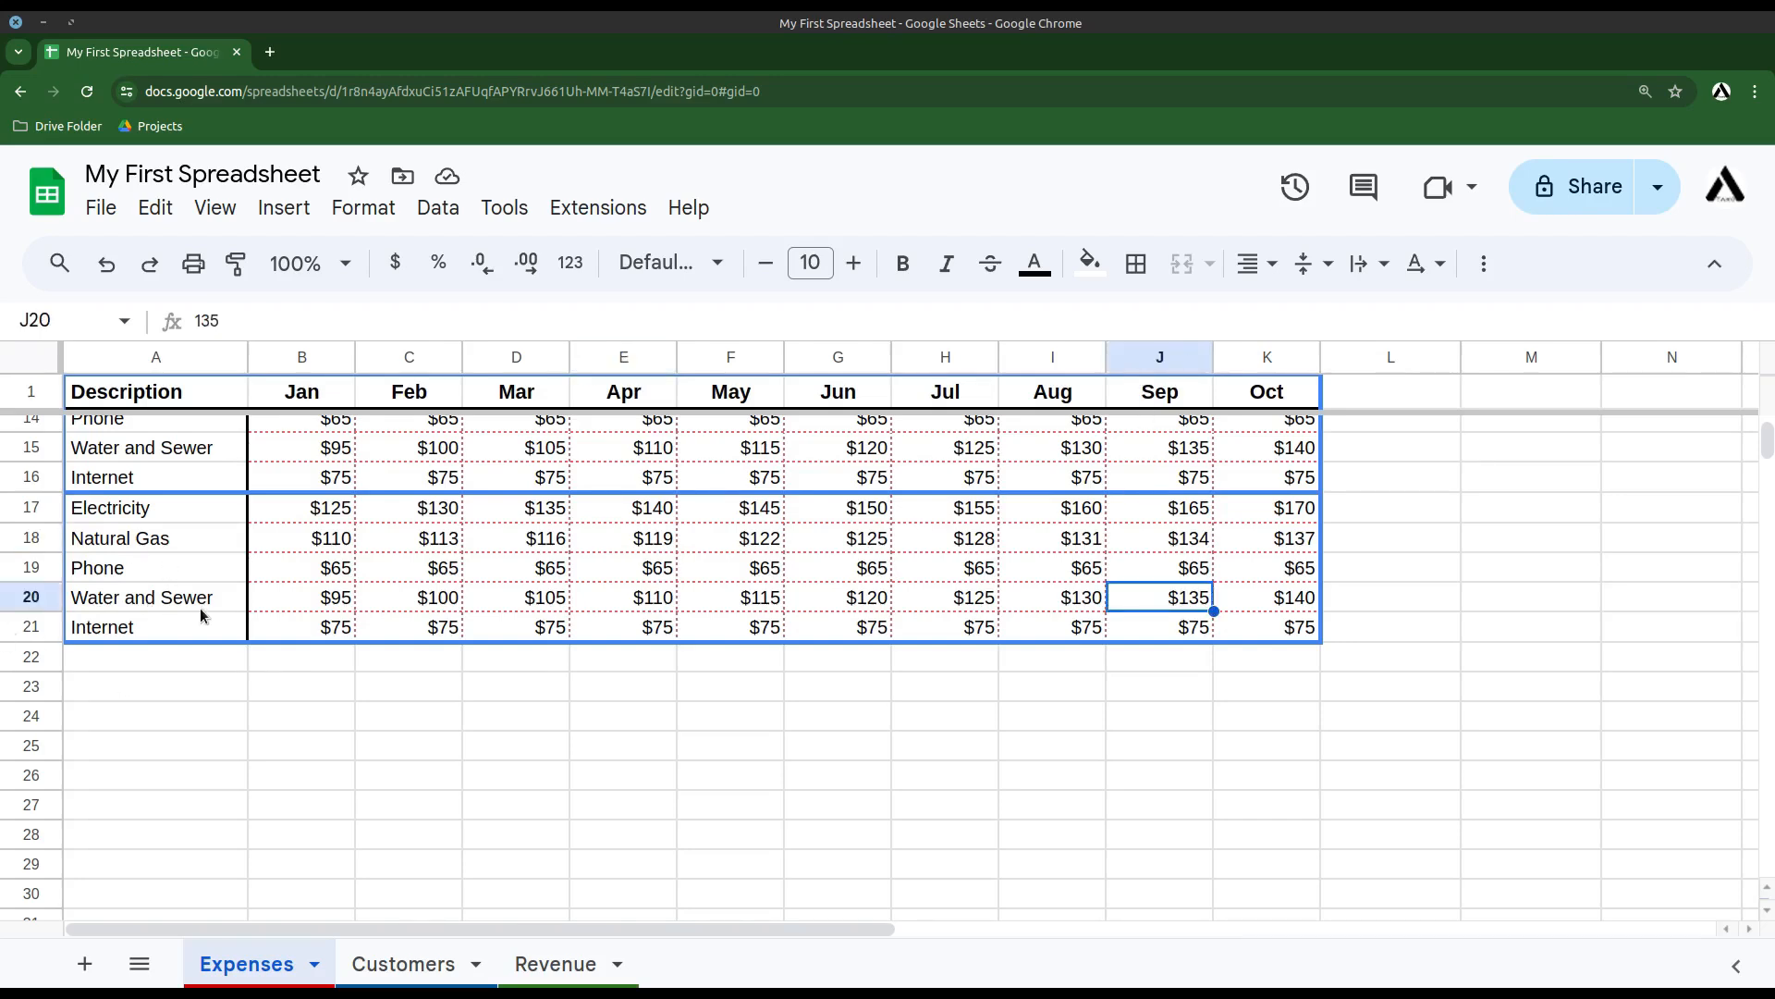
{"action": "scroll", "coordinate": [201, 615], "scroll_direction": "up", "scroll_amount": 5}
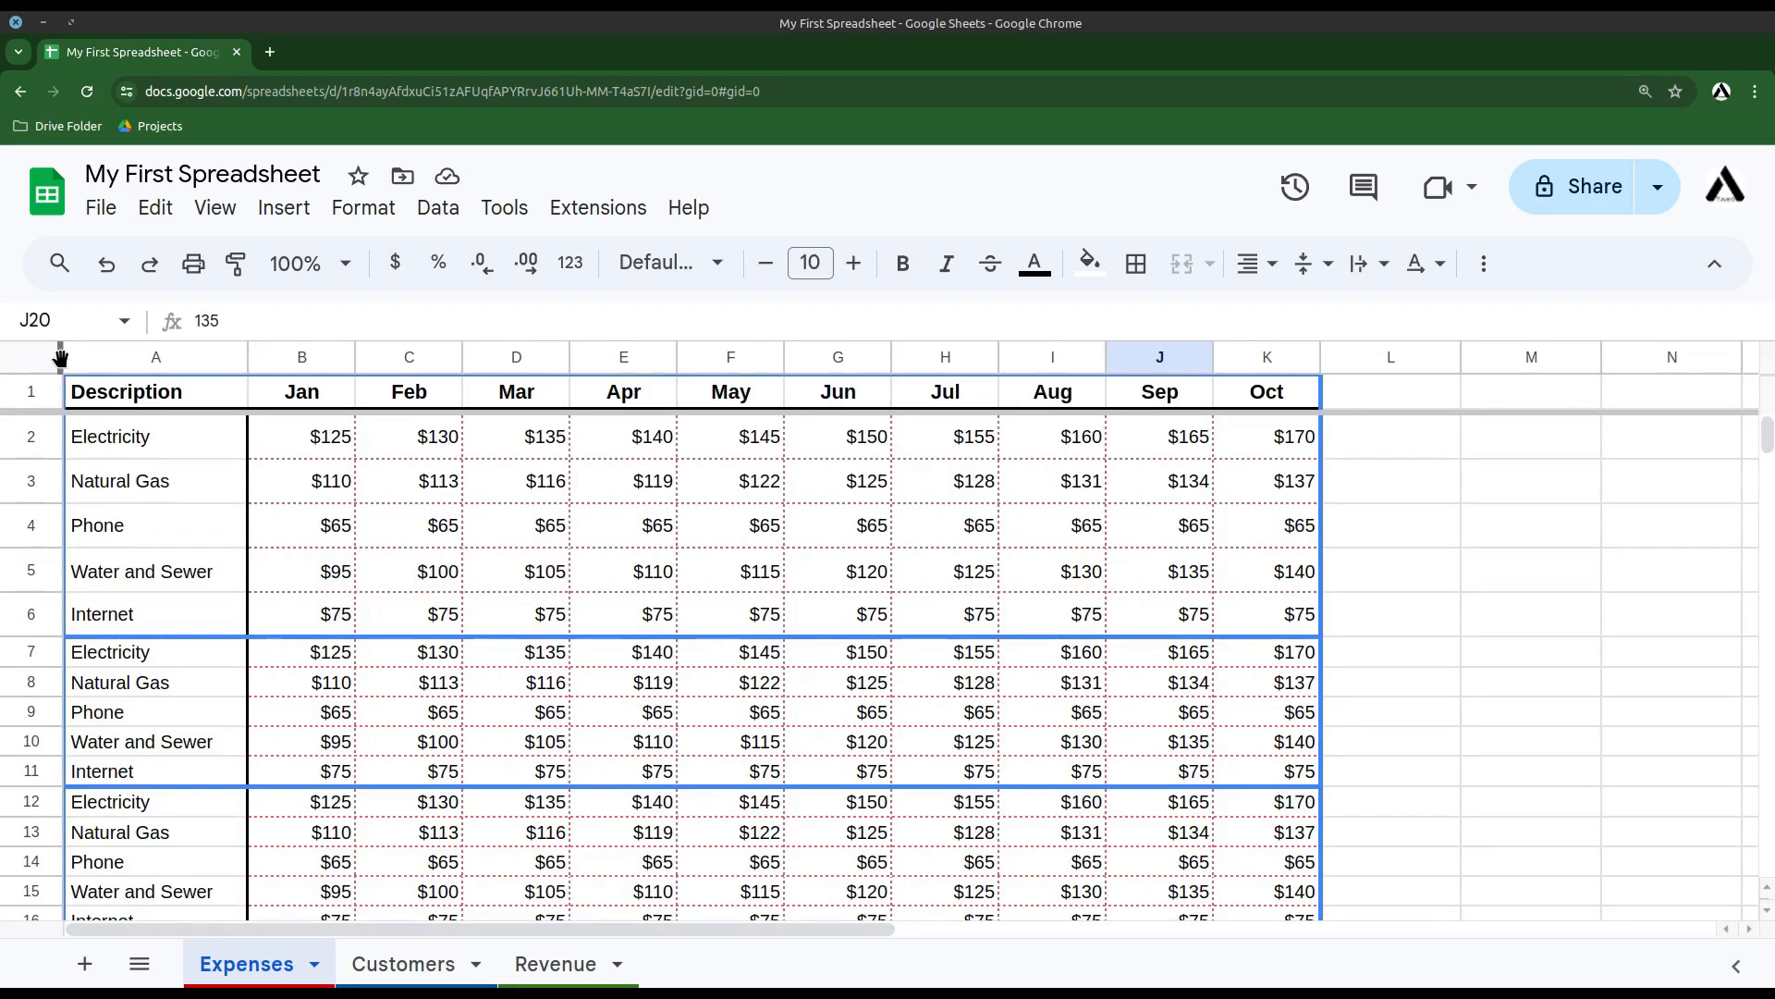
- Freeze the Description column A, and extend the frozen columns through column C (Feb)
{"action": "left_click_drag", "start_coordinate": [61, 356], "coordinate": [250, 359]}
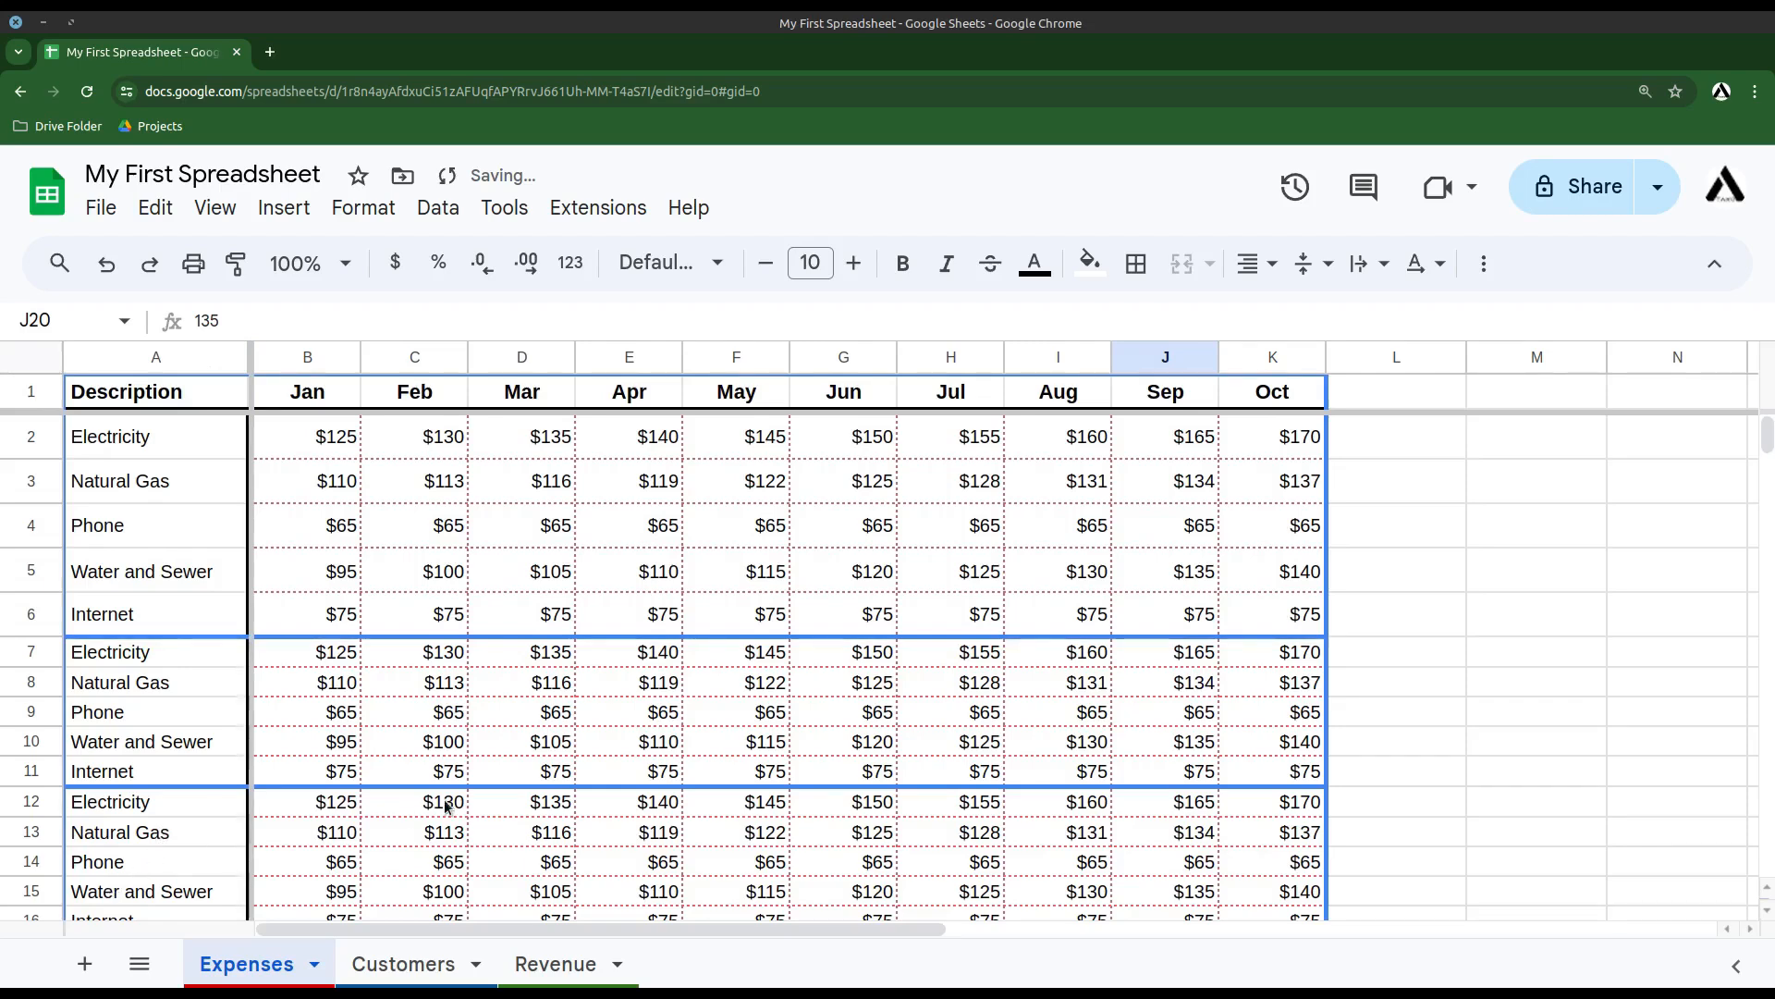
{"action": "scroll", "coordinate": [447, 808], "scroll_direction": "down", "scroll_amount": 3}
{"action": "scroll", "coordinate": [783, 929], "scroll_direction": "up", "scroll_amount": 3}
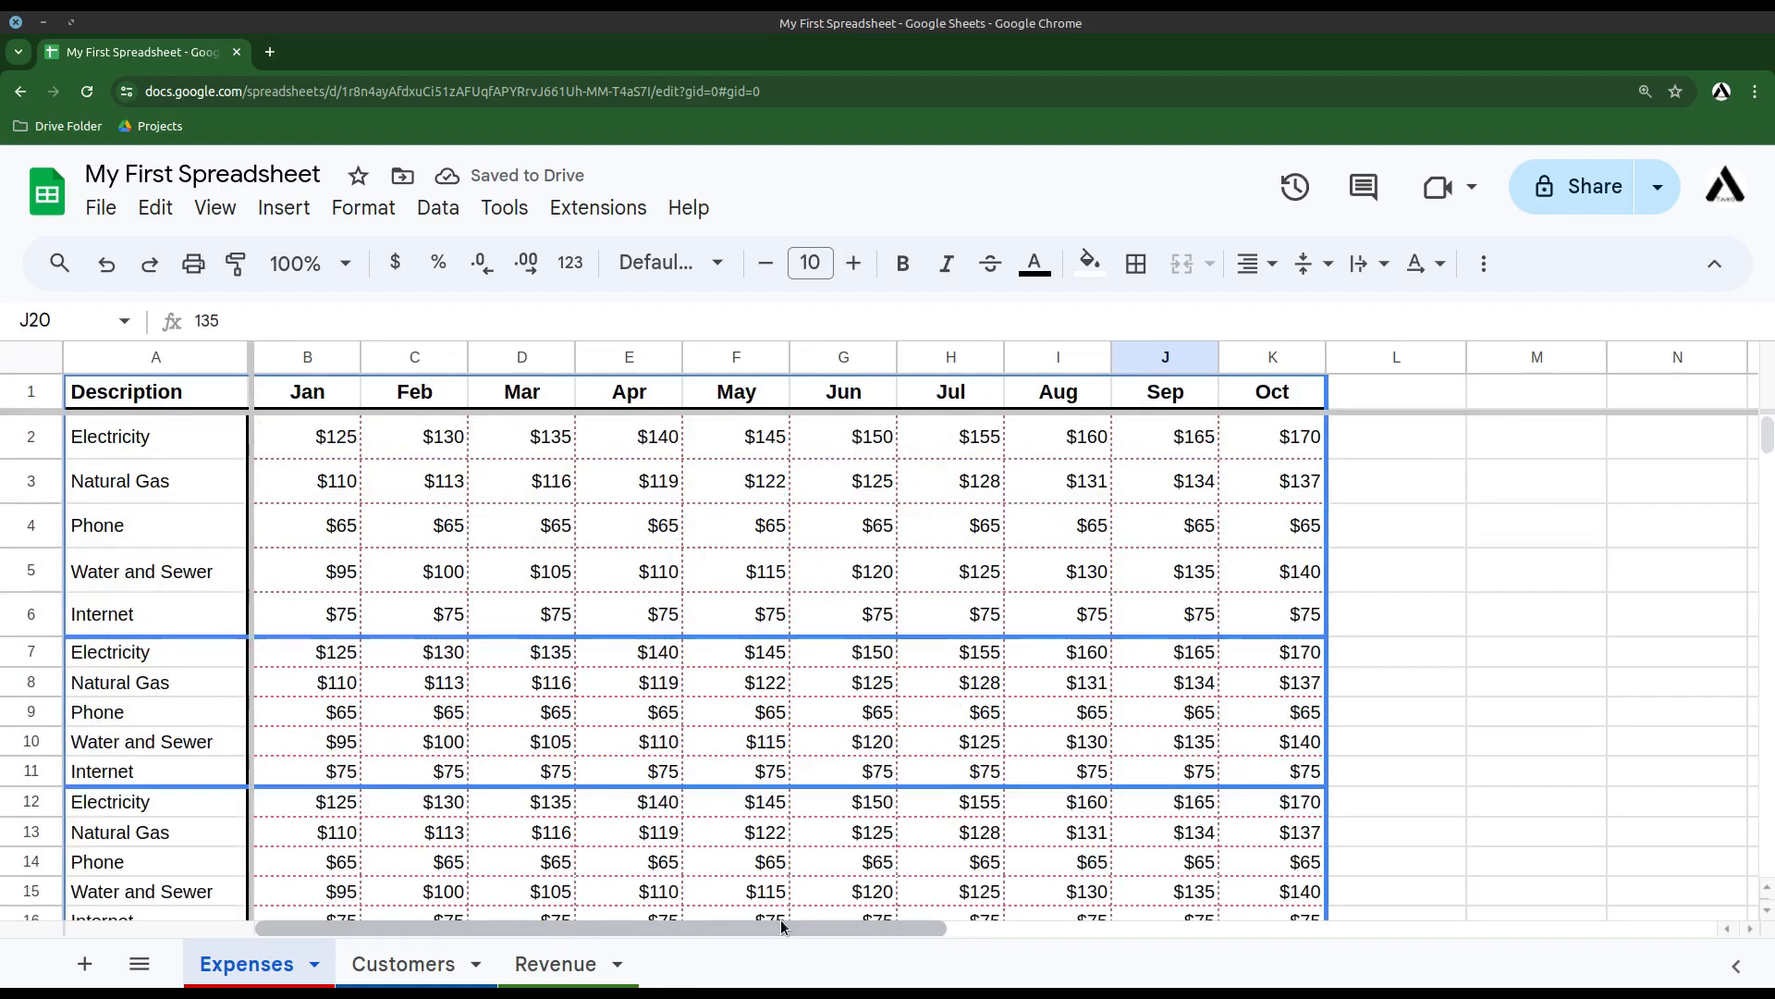
{"action": "left_click_drag", "start_coordinate": [913, 923], "coordinate": [237, 933]}
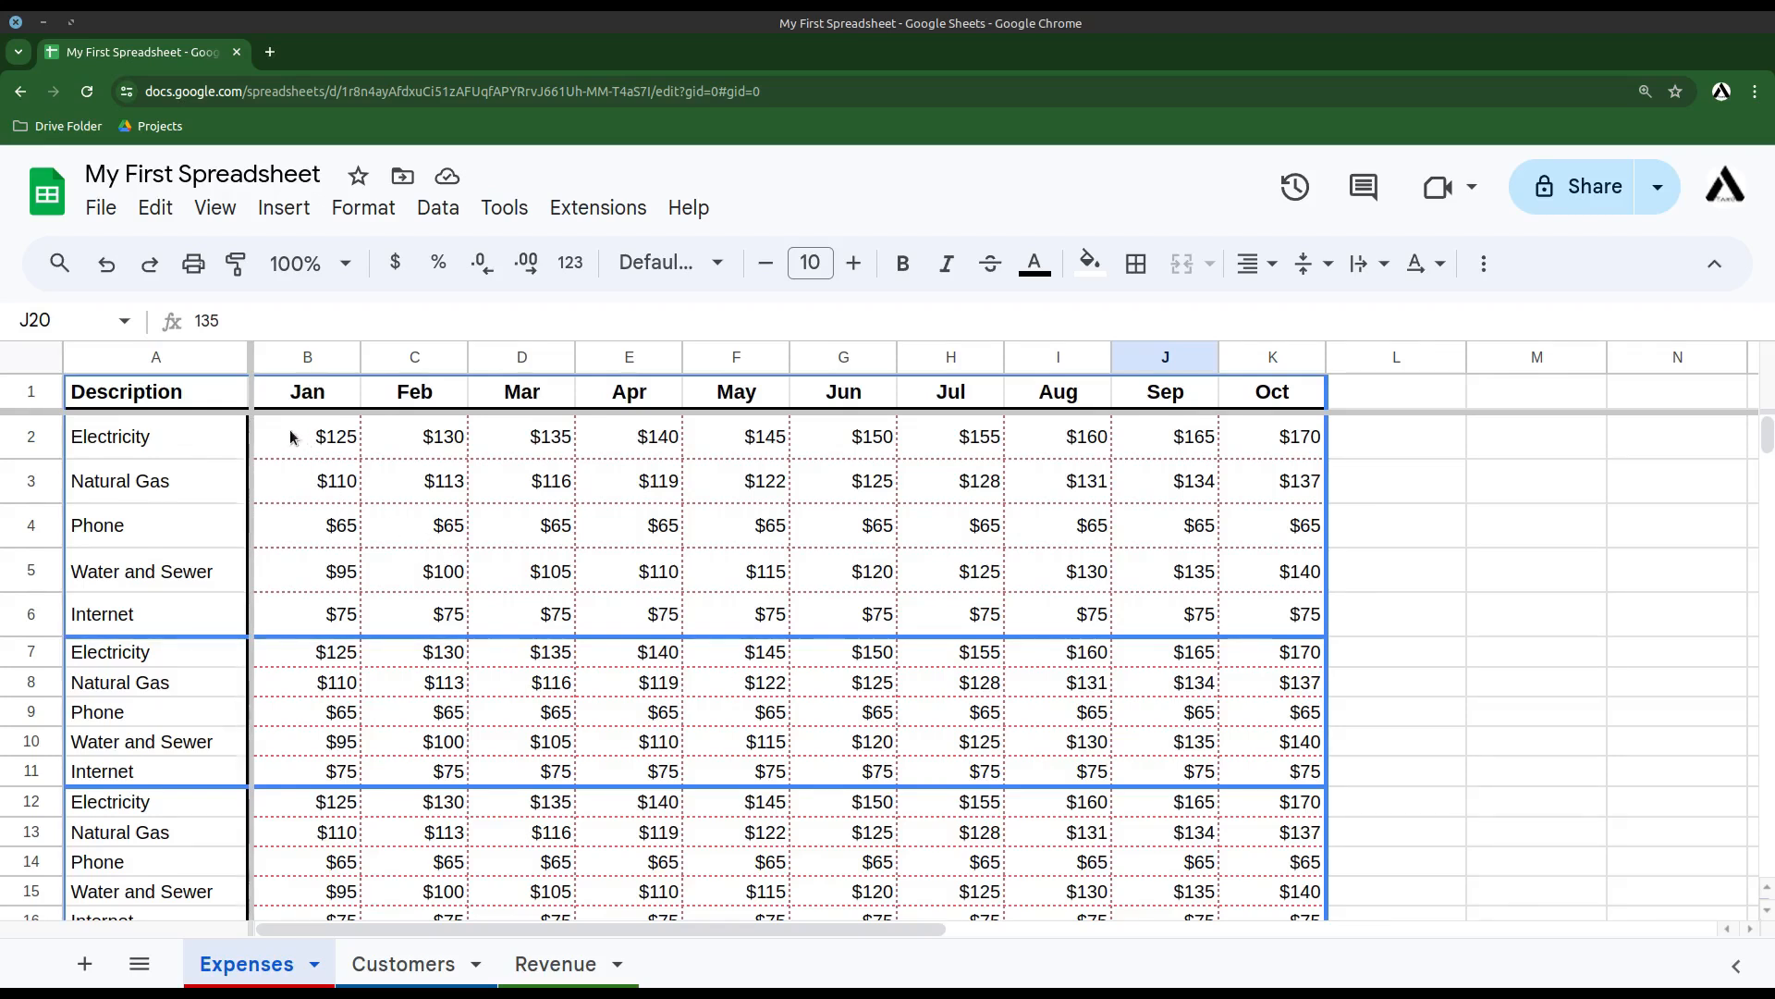
{"action": "left_click_drag", "start_coordinate": [249, 407], "coordinate": [468, 403]}
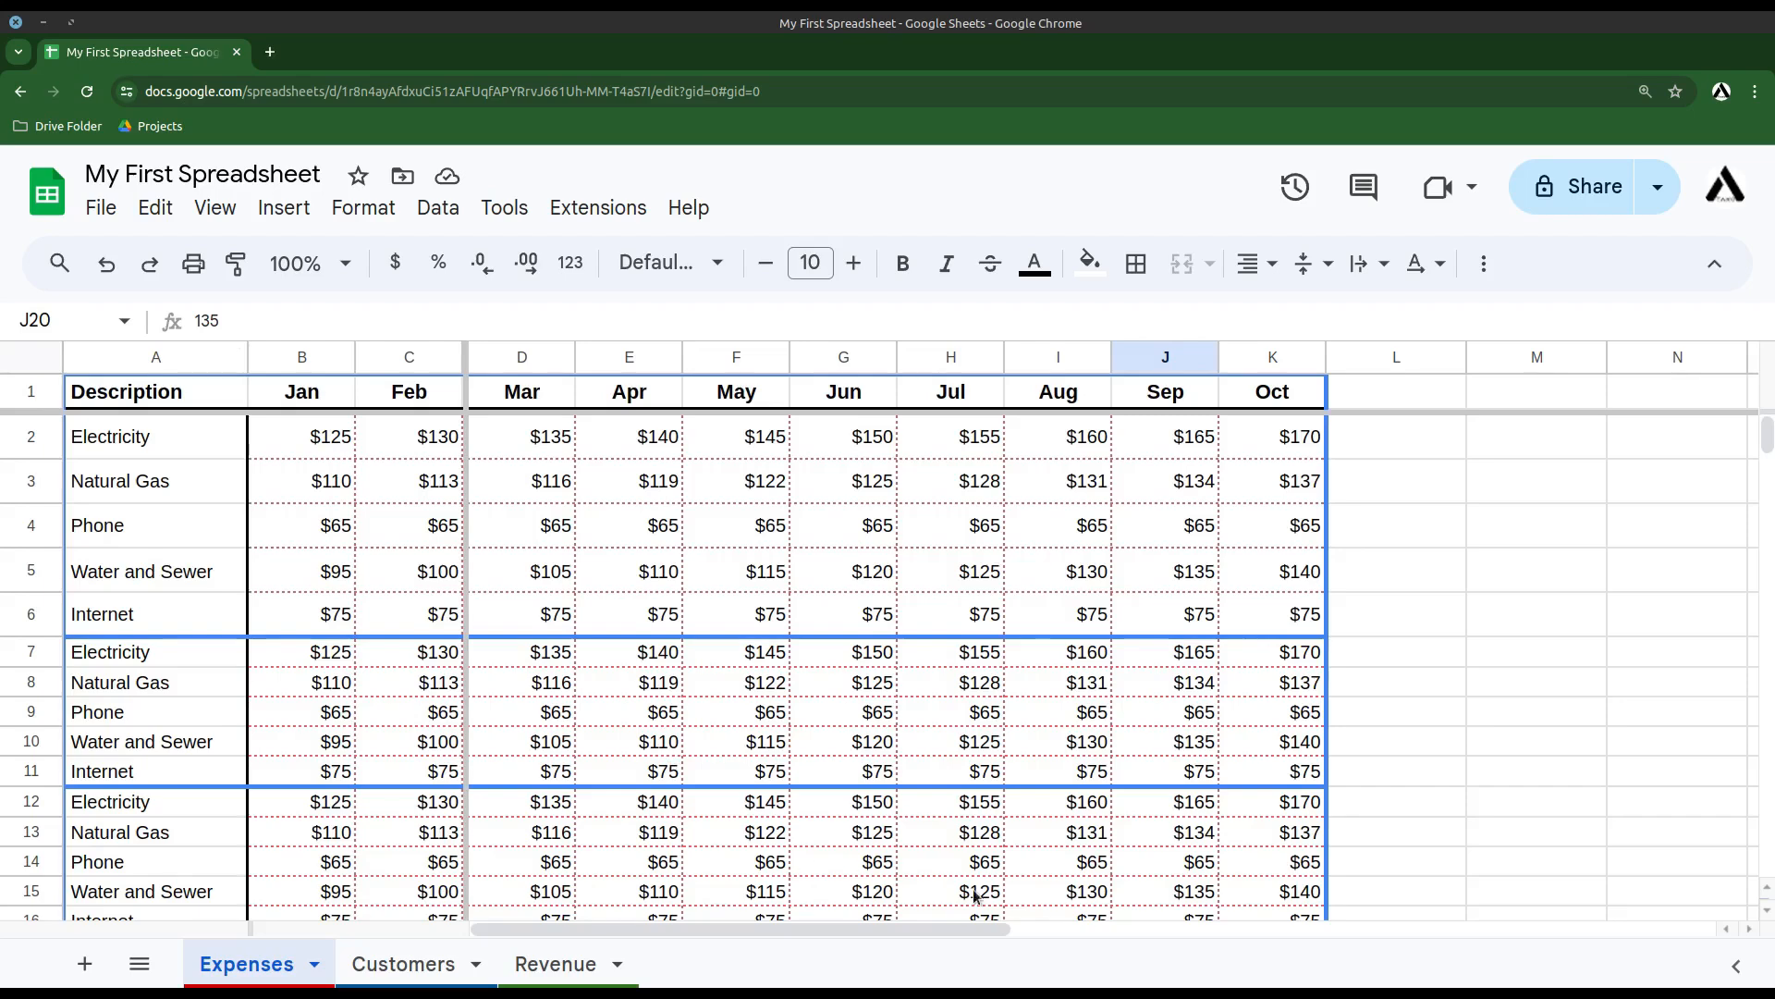
{"action": "left_click_drag", "start_coordinate": [979, 923], "coordinate": [796, 913]}
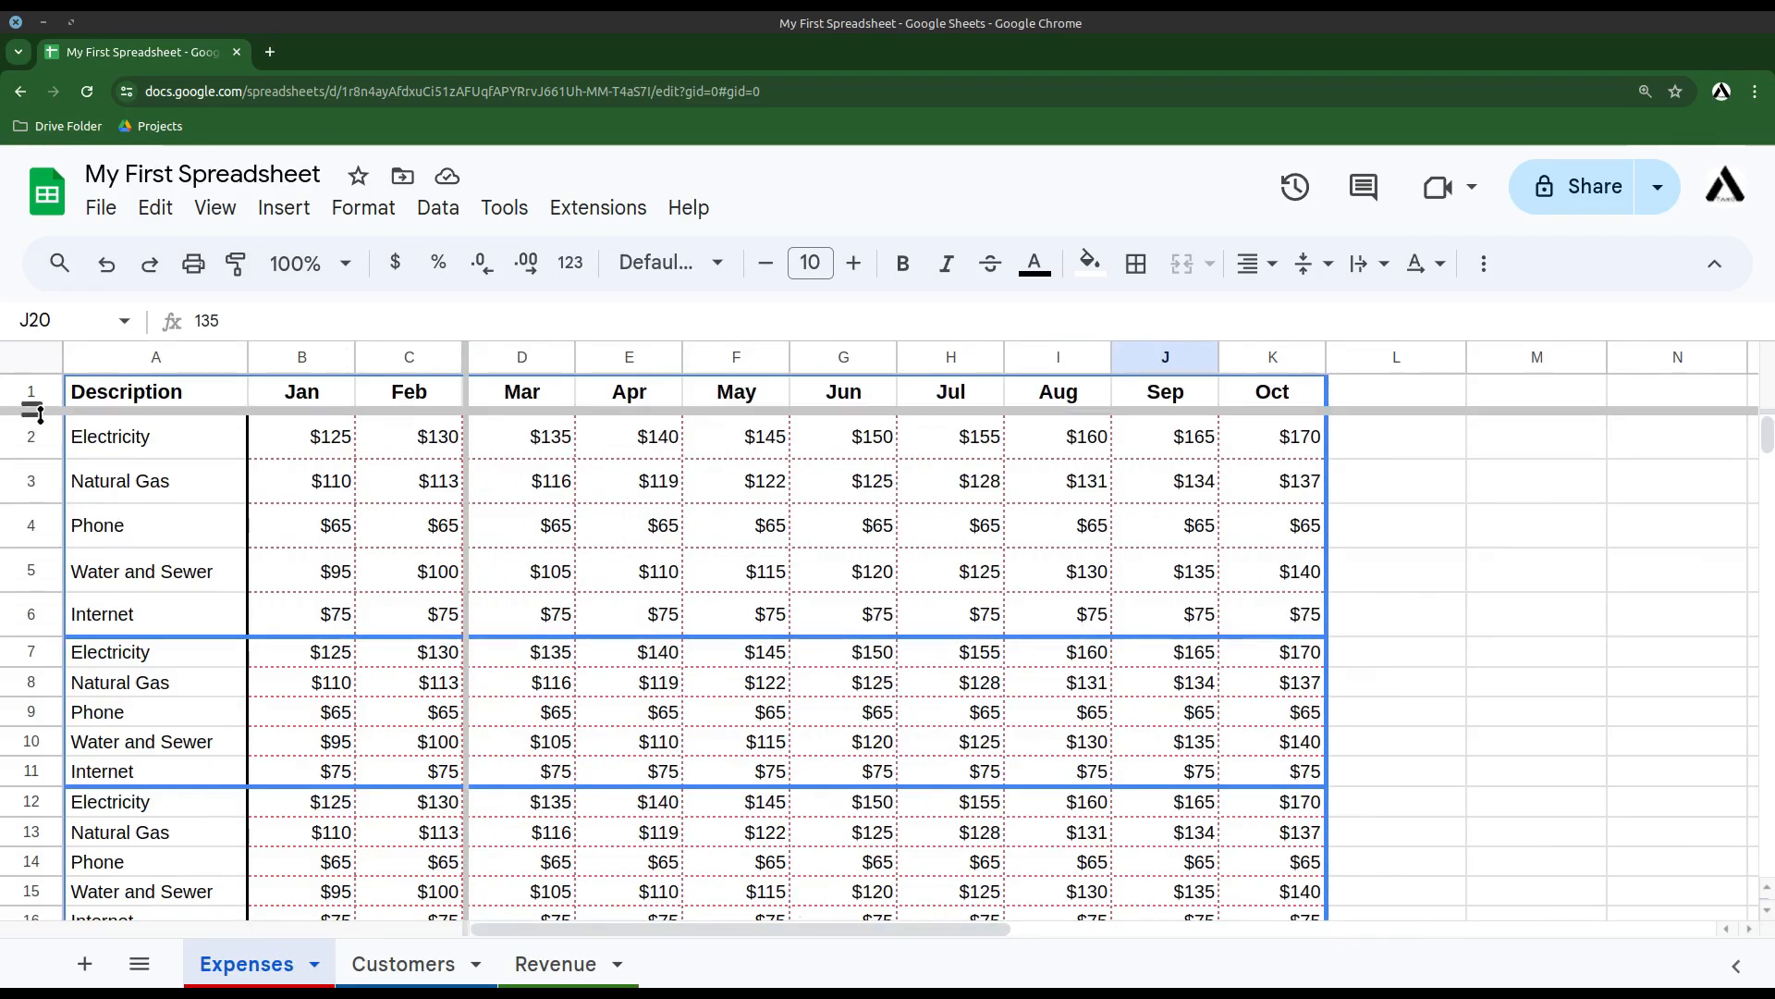
- Make header row 1 about three times as tall, and extend the frozen rows through row 3 (Natural Gas)
{"action": "left_click_drag", "start_coordinate": [31, 409], "coordinate": [35, 482]}
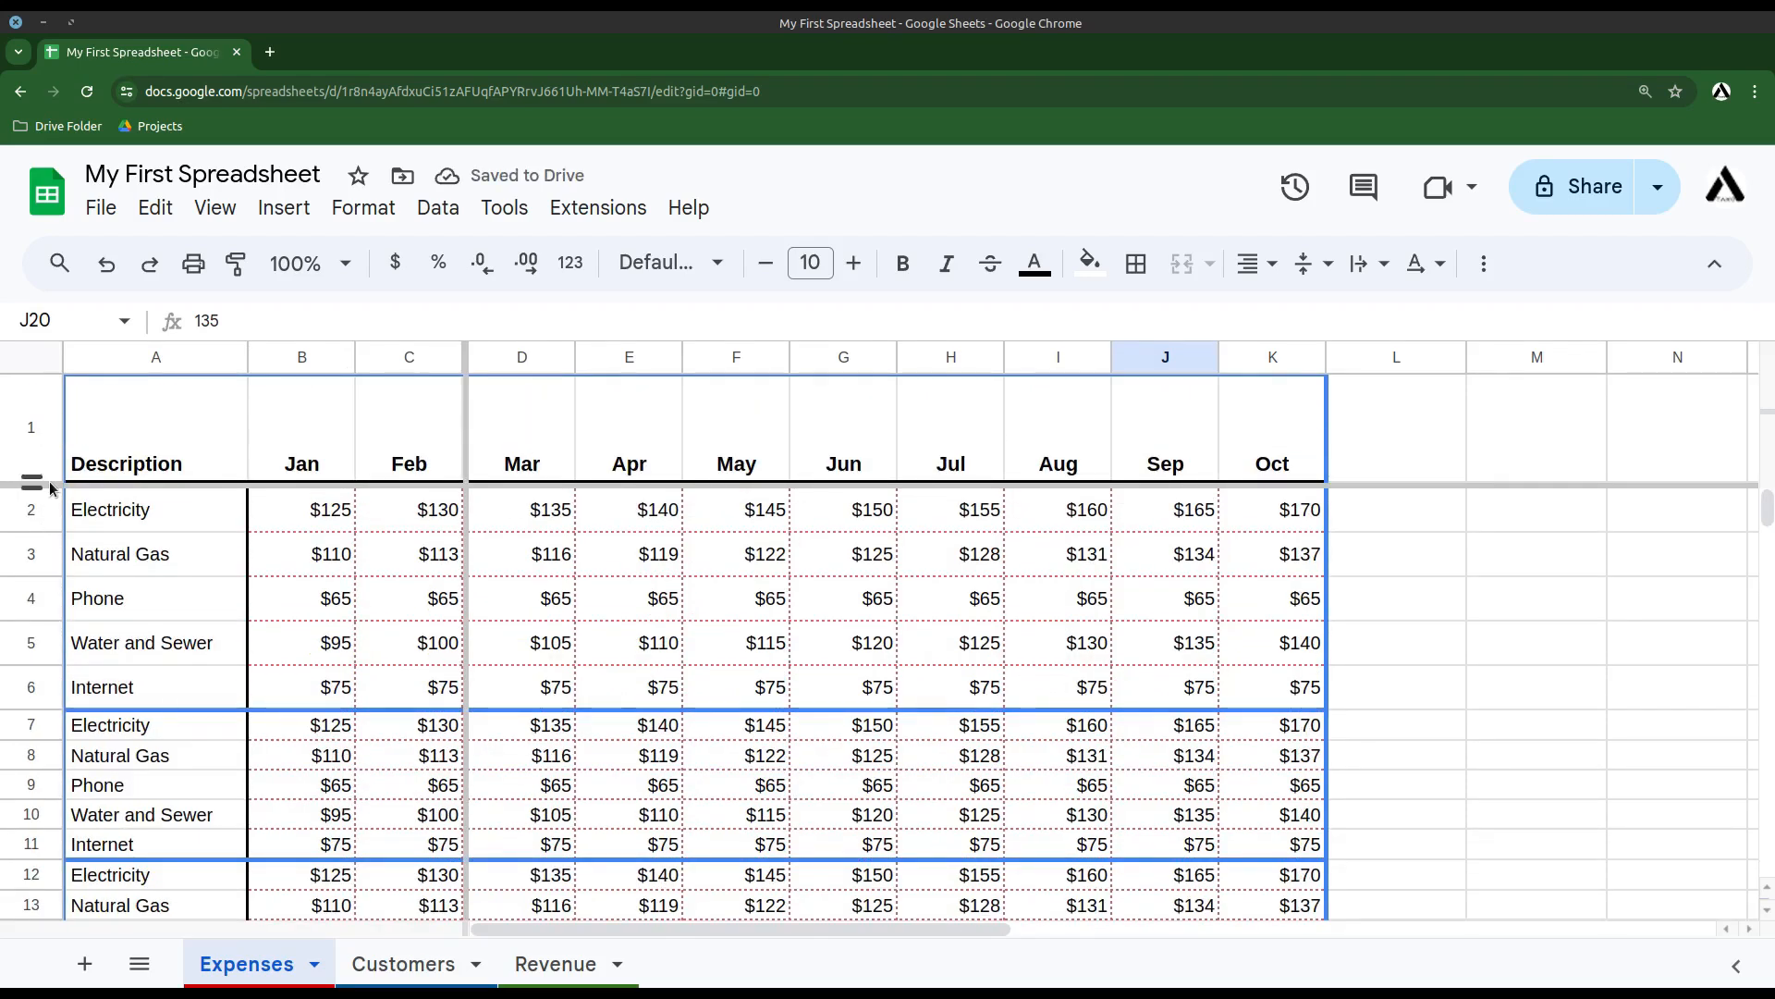
{"action": "left_click_drag", "start_coordinate": [51, 487], "coordinate": [51, 582]}
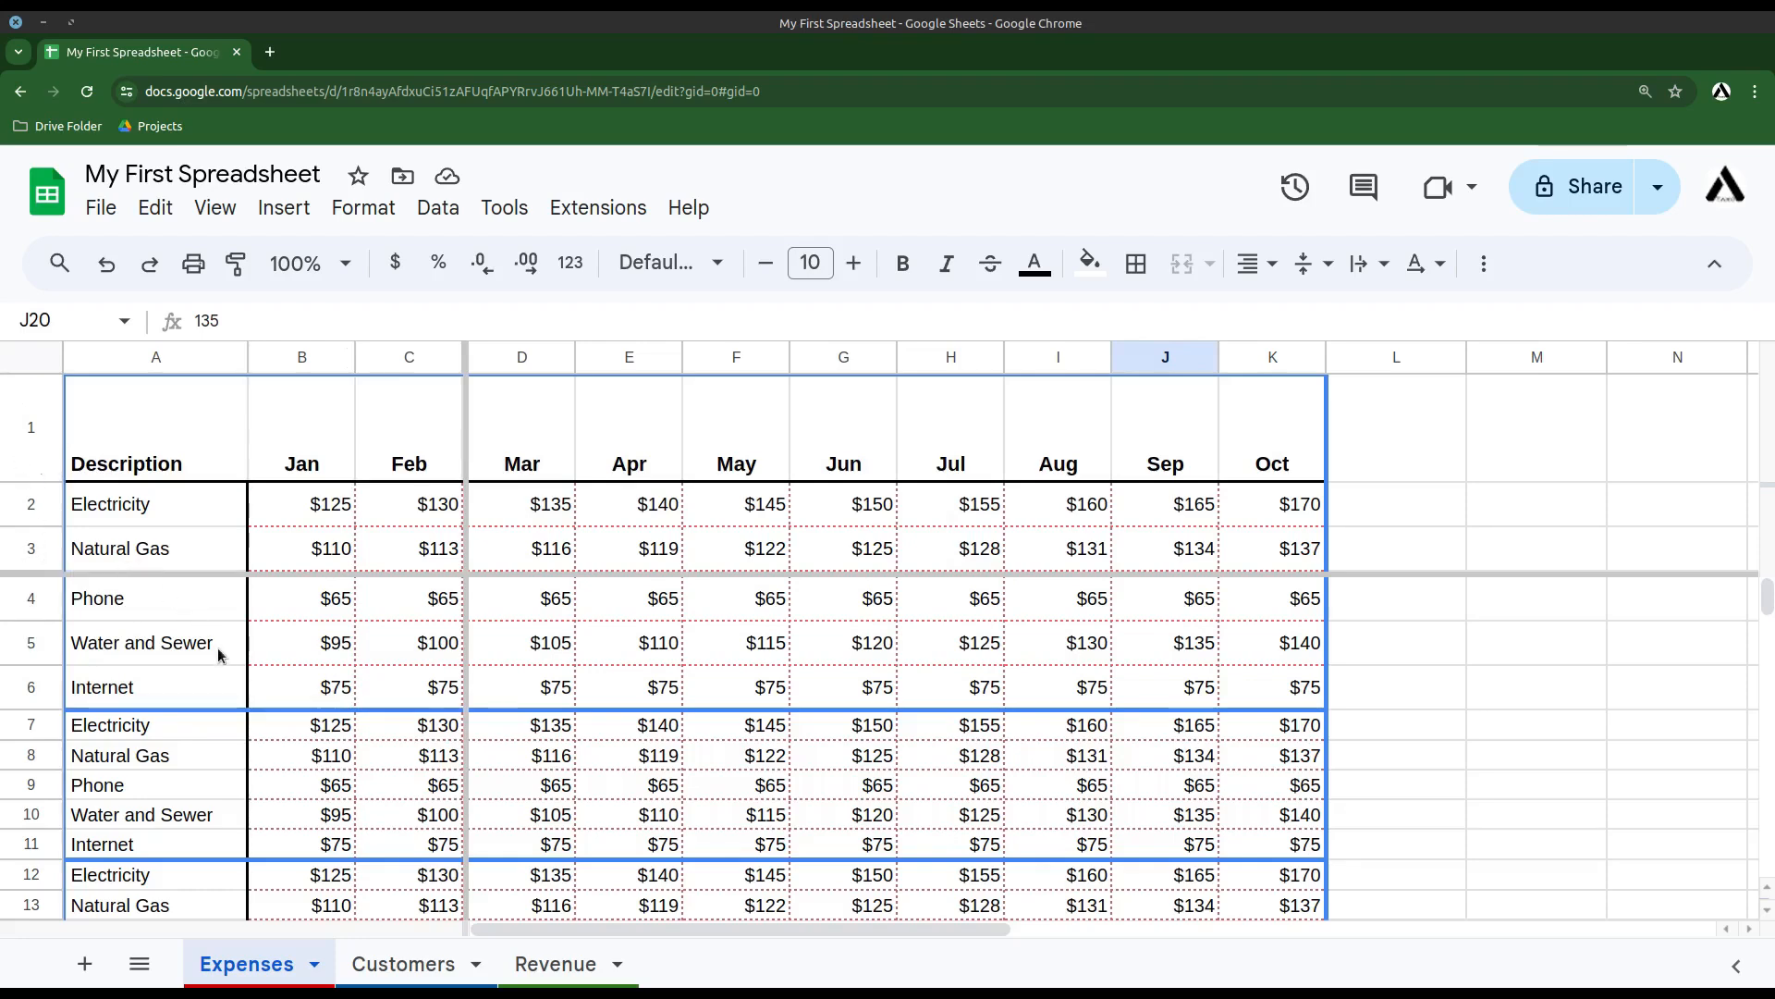
{"action": "scroll", "coordinate": [230, 662], "scroll_direction": "down", "scroll_amount": 5}
{"action": "scroll", "coordinate": [230, 662], "scroll_direction": "up", "scroll_amount": 2}
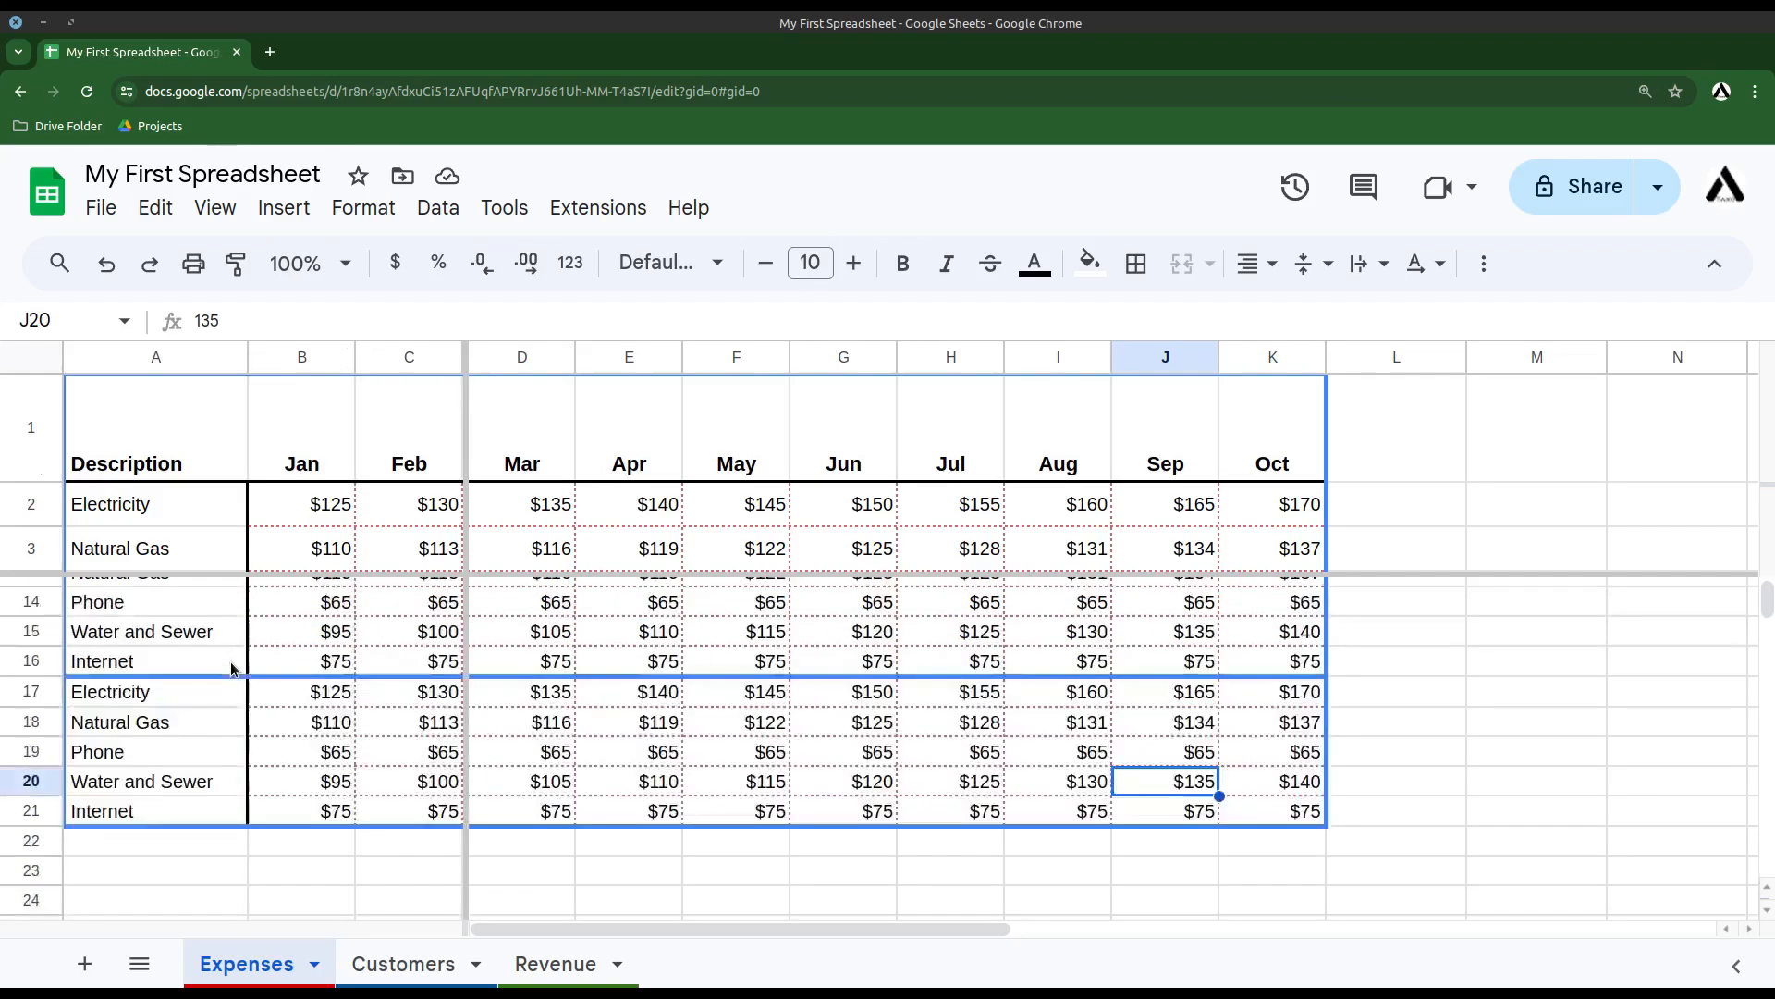
{"action": "scroll", "coordinate": [231, 662], "scroll_direction": "up", "scroll_amount": 5}
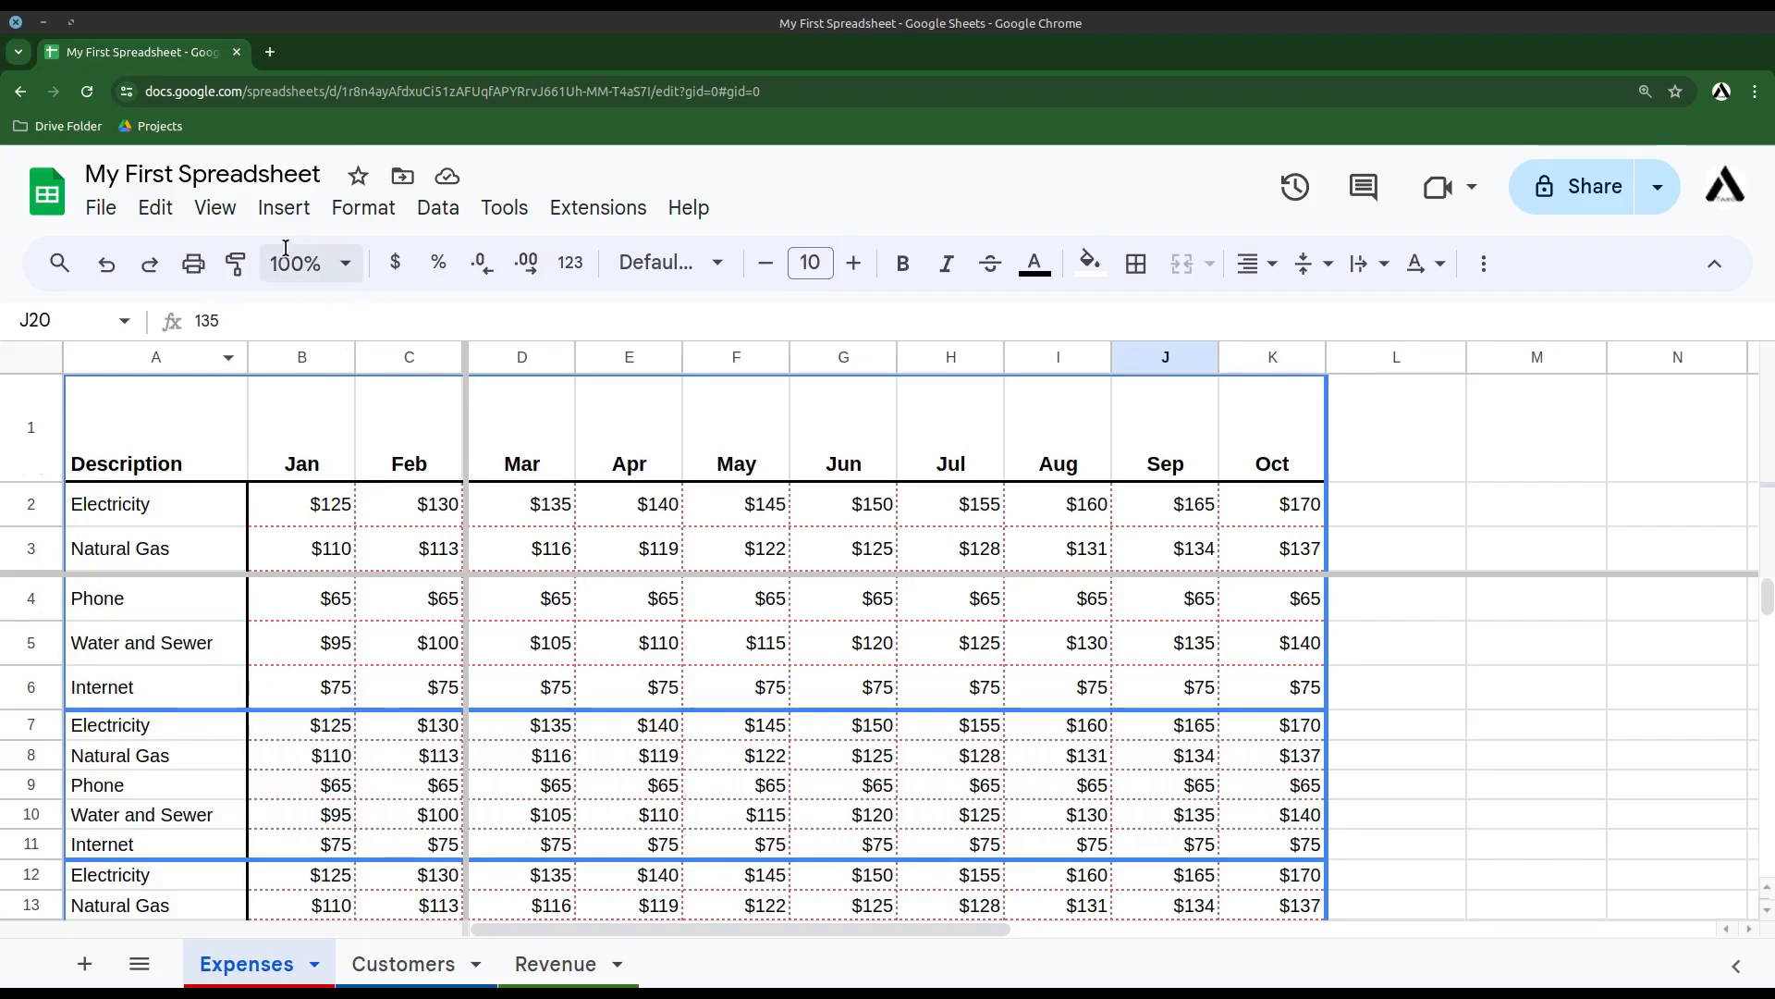
- Select cell A5 and freeze the rows up to row 5, checking the split by scrolling through the expenses
{"action": "left_click", "coordinate": [227, 222]}
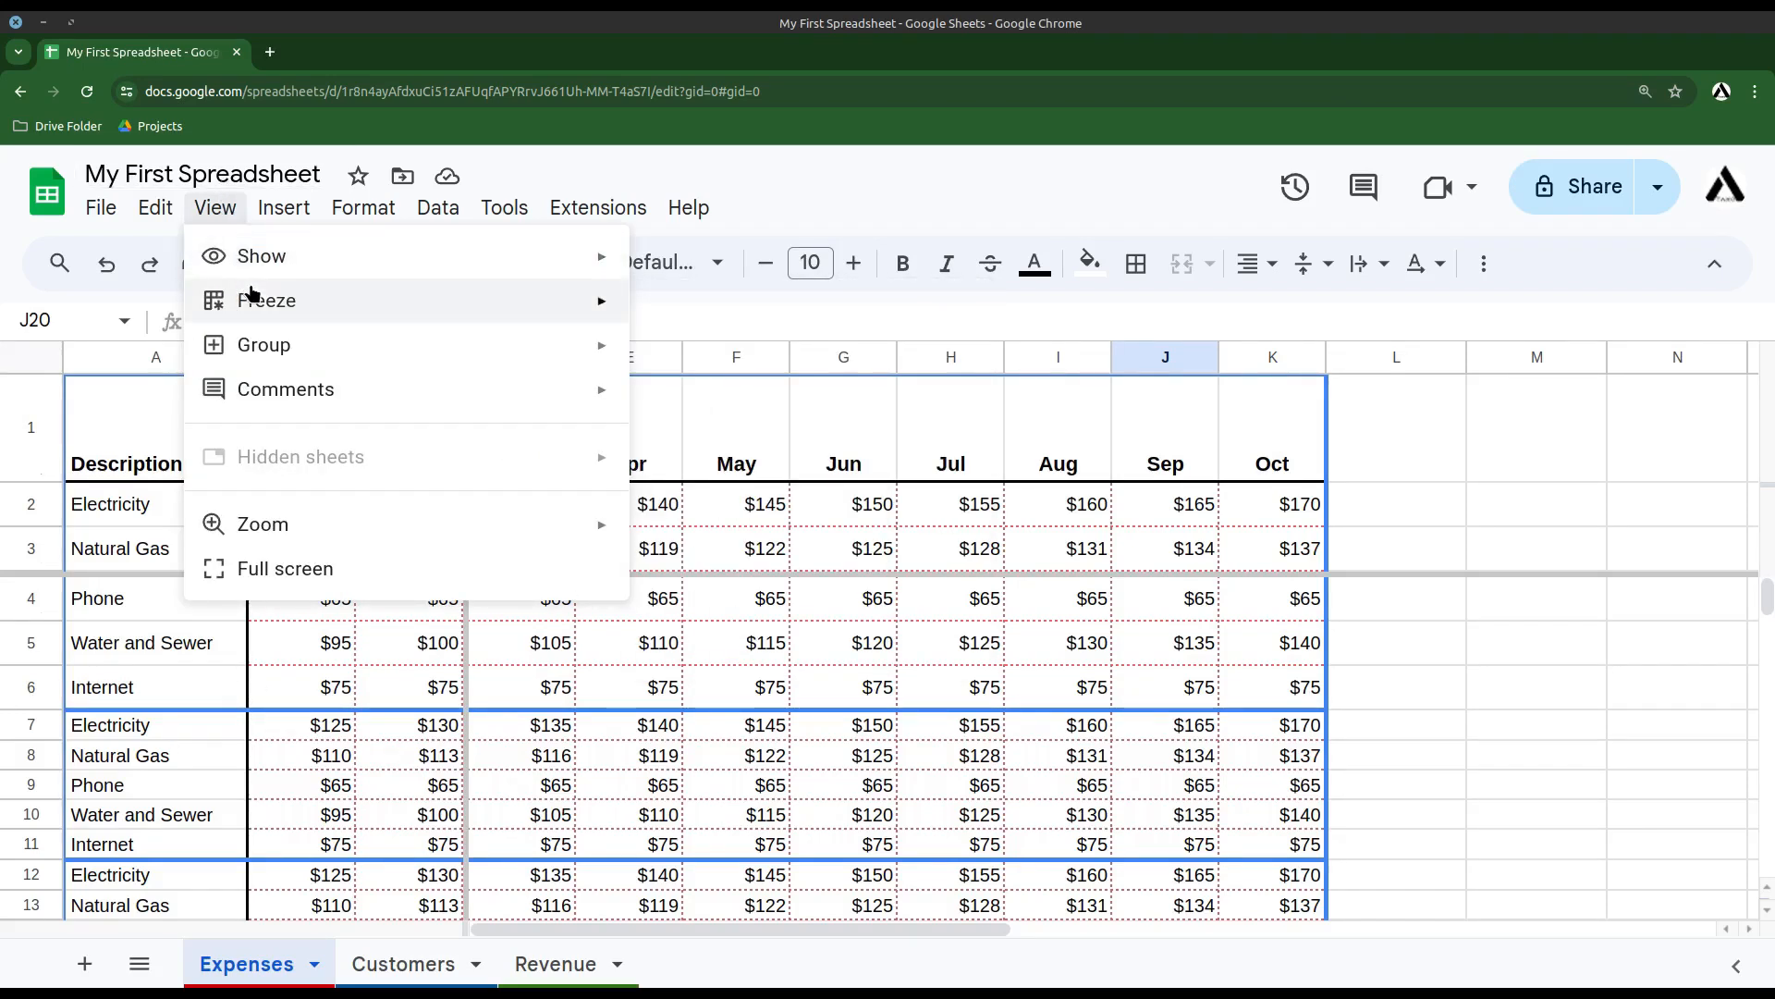
{"action": "mouse_move", "coordinate": [255, 305]}
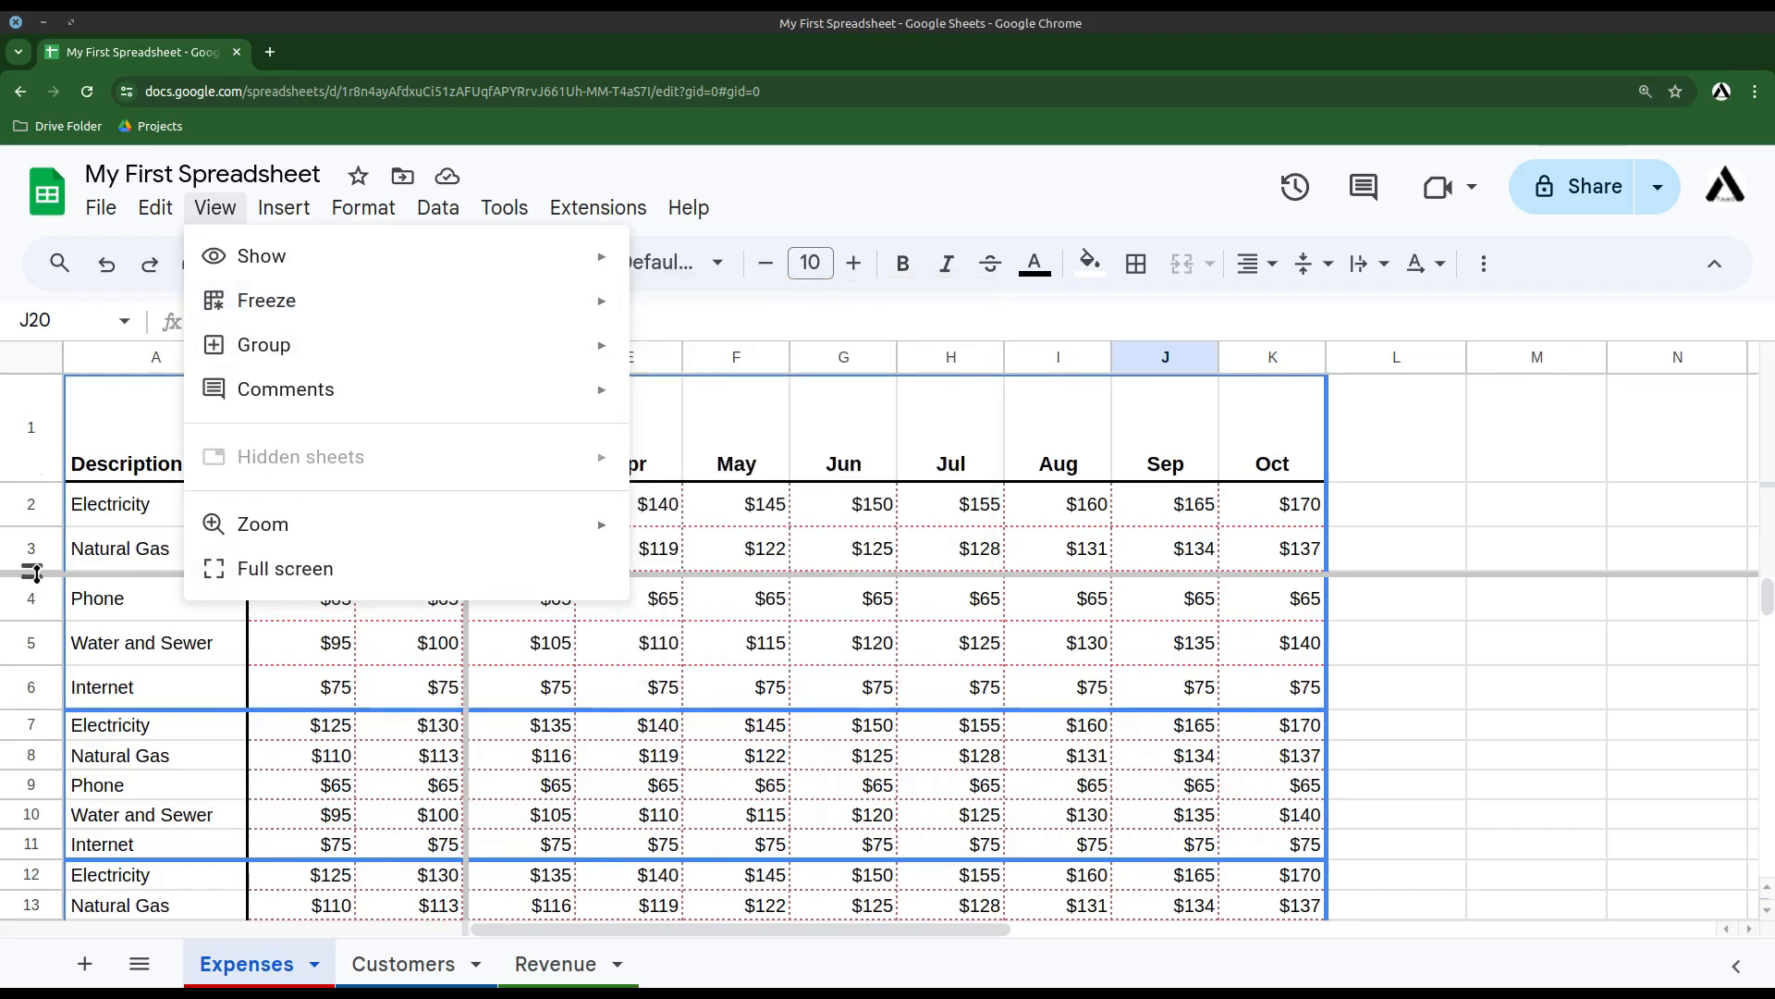
{"action": "left_click", "coordinate": [152, 642]}
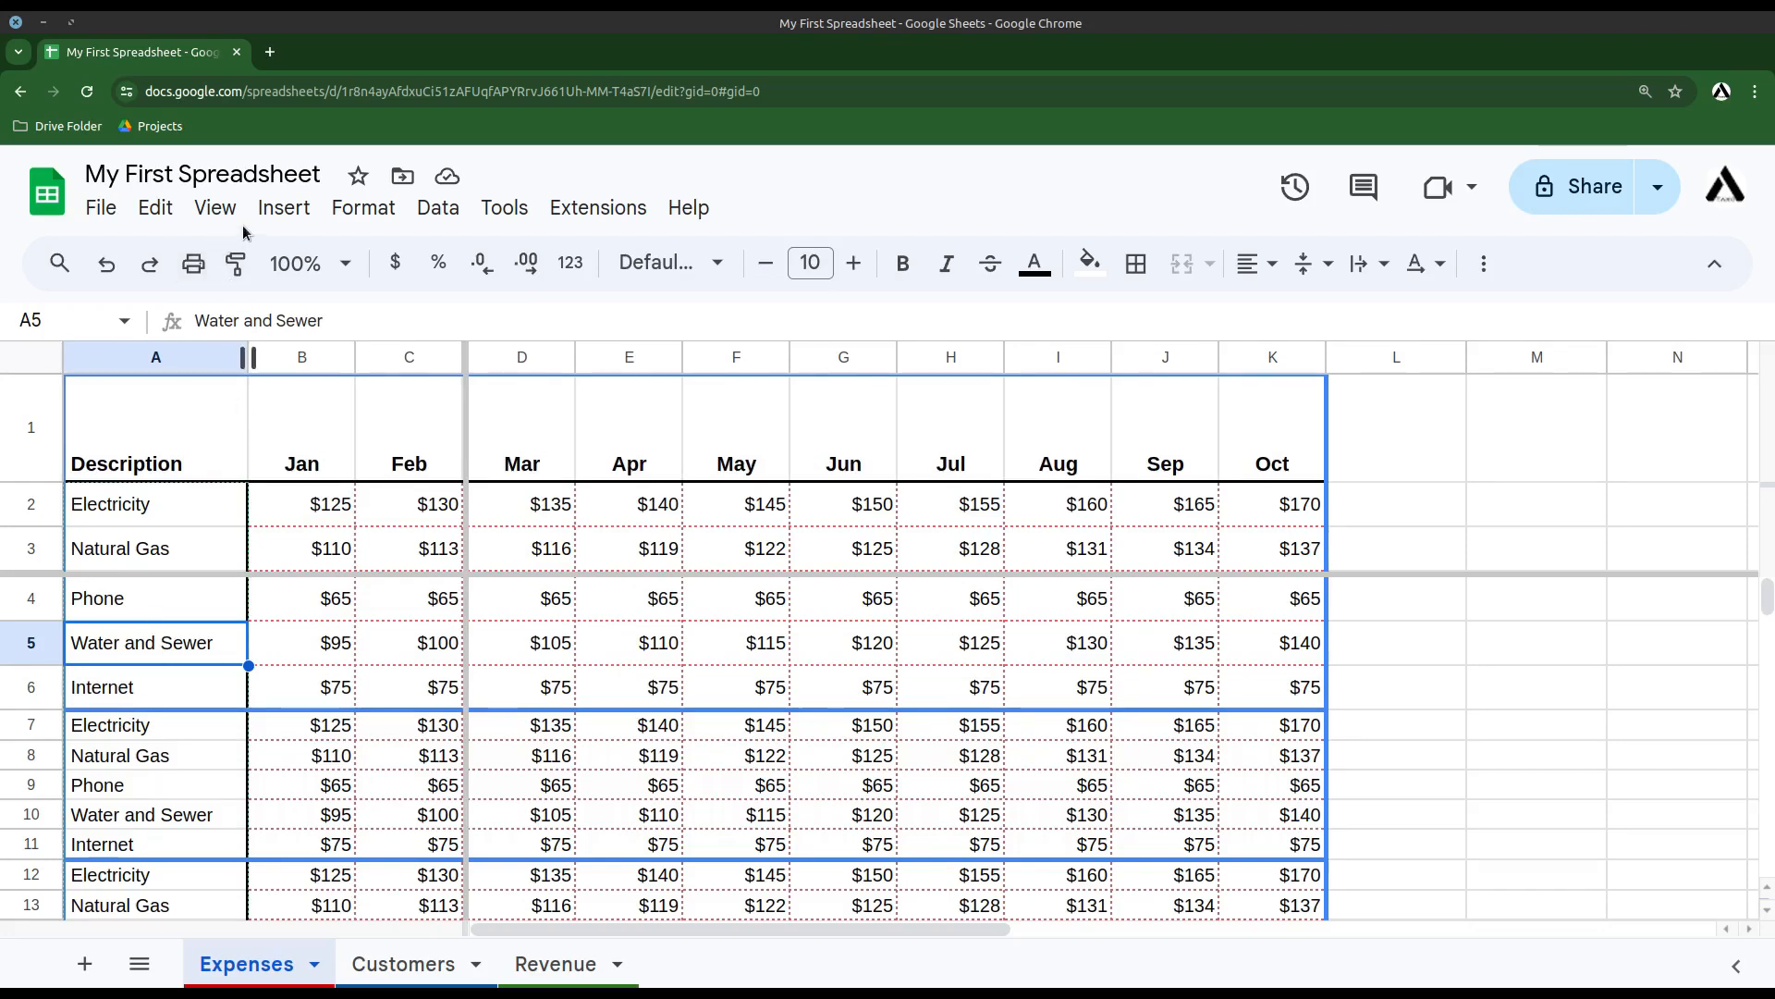
{"action": "left_click", "coordinate": [216, 208]}
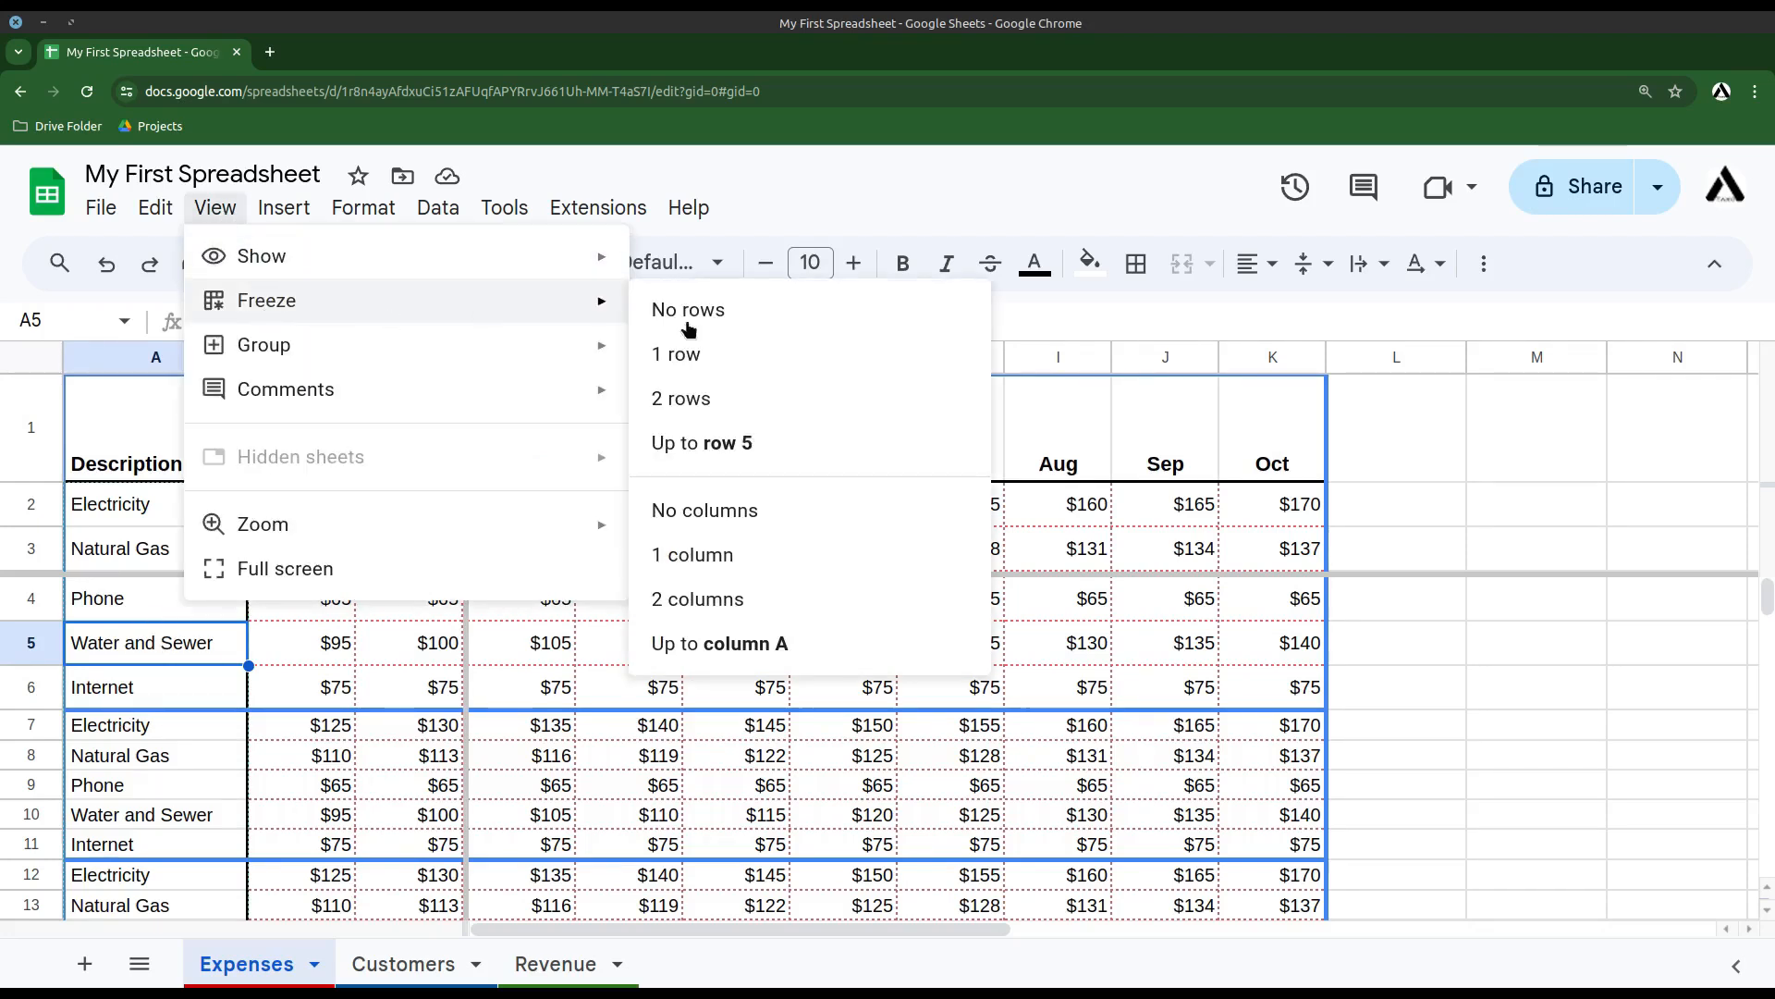
{"action": "left_click", "coordinate": [729, 461]}
{"action": "scroll", "coordinate": [365, 648], "scroll_direction": "down", "scroll_amount": 6}
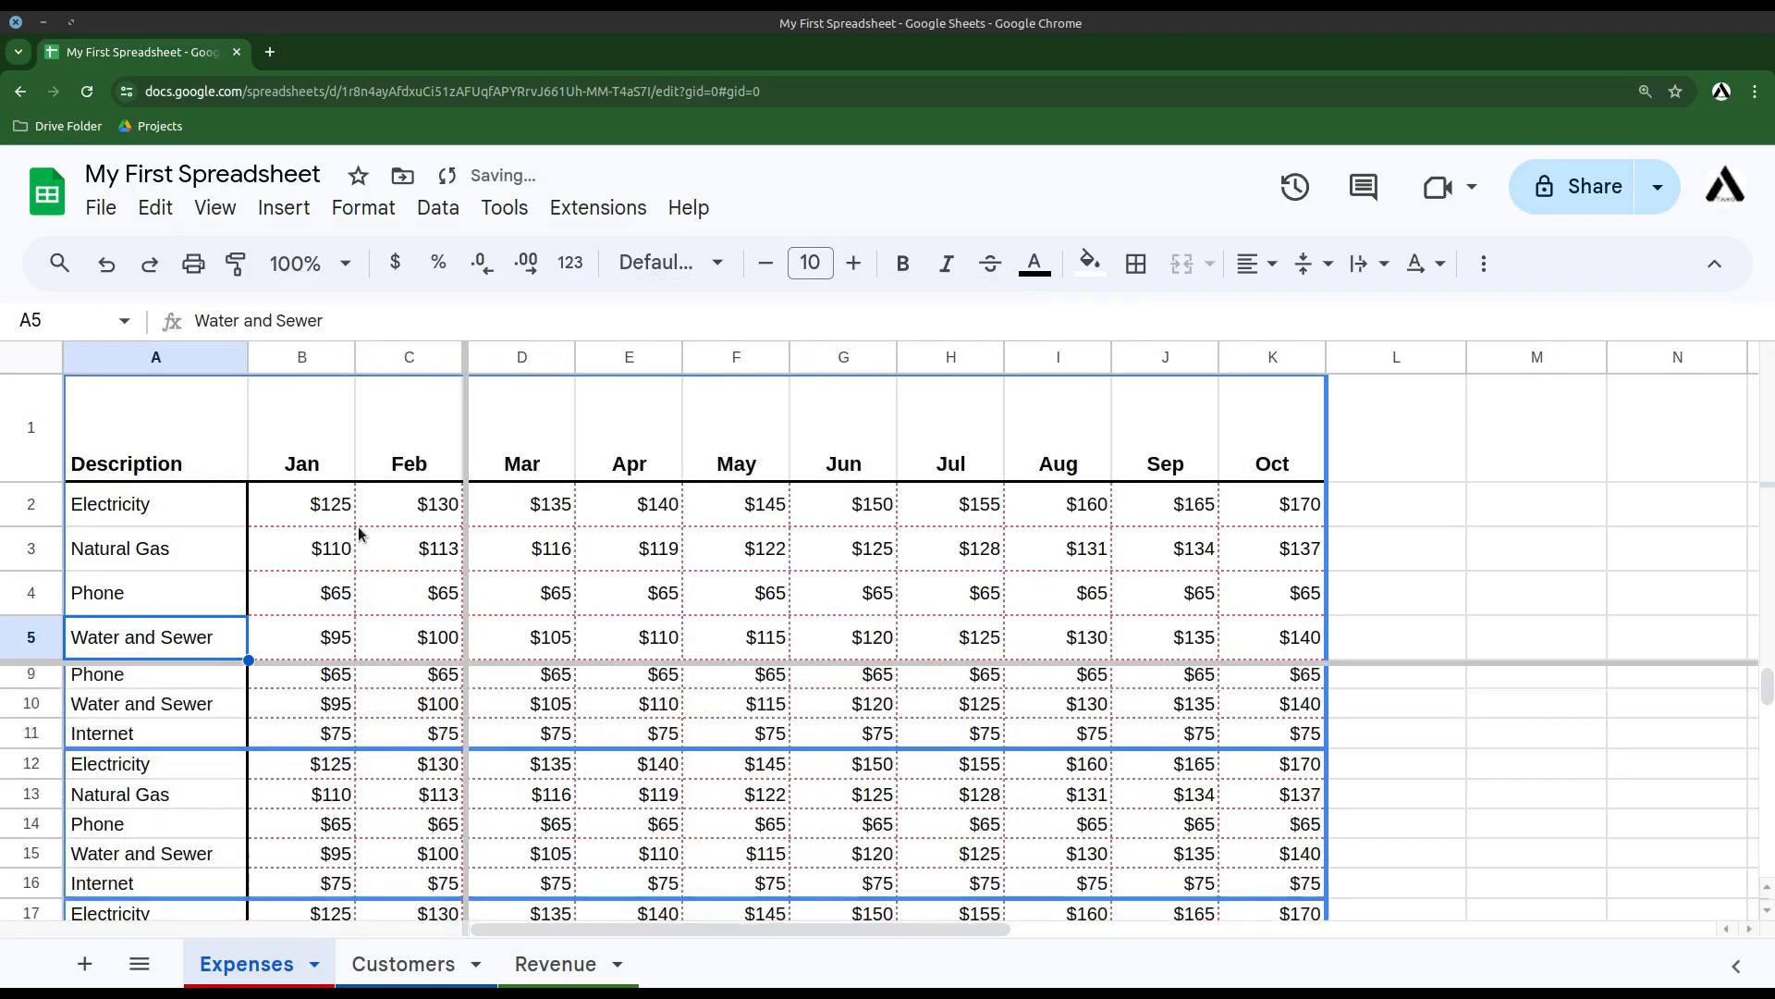
{"action": "scroll", "coordinate": [352, 674], "scroll_direction": "up", "scroll_amount": 6}
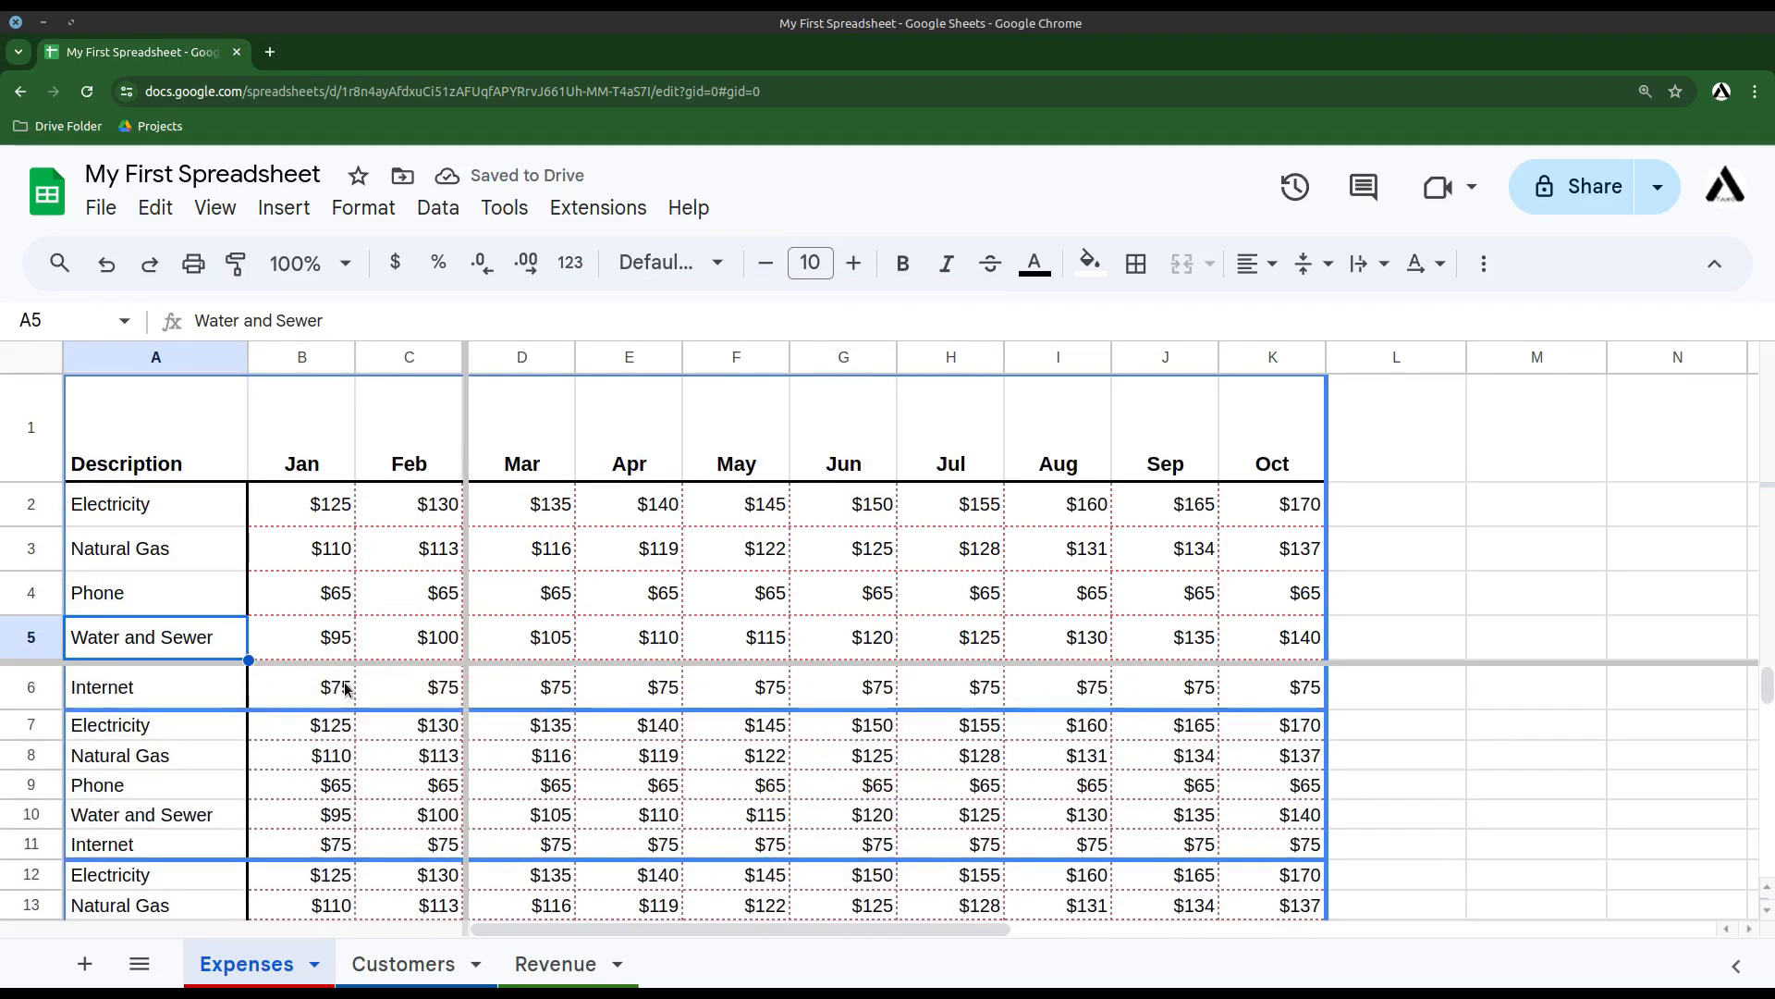
- Select cell D2 and freeze the columns up to column D (Mar)
{"action": "left_click", "coordinate": [521, 523]}
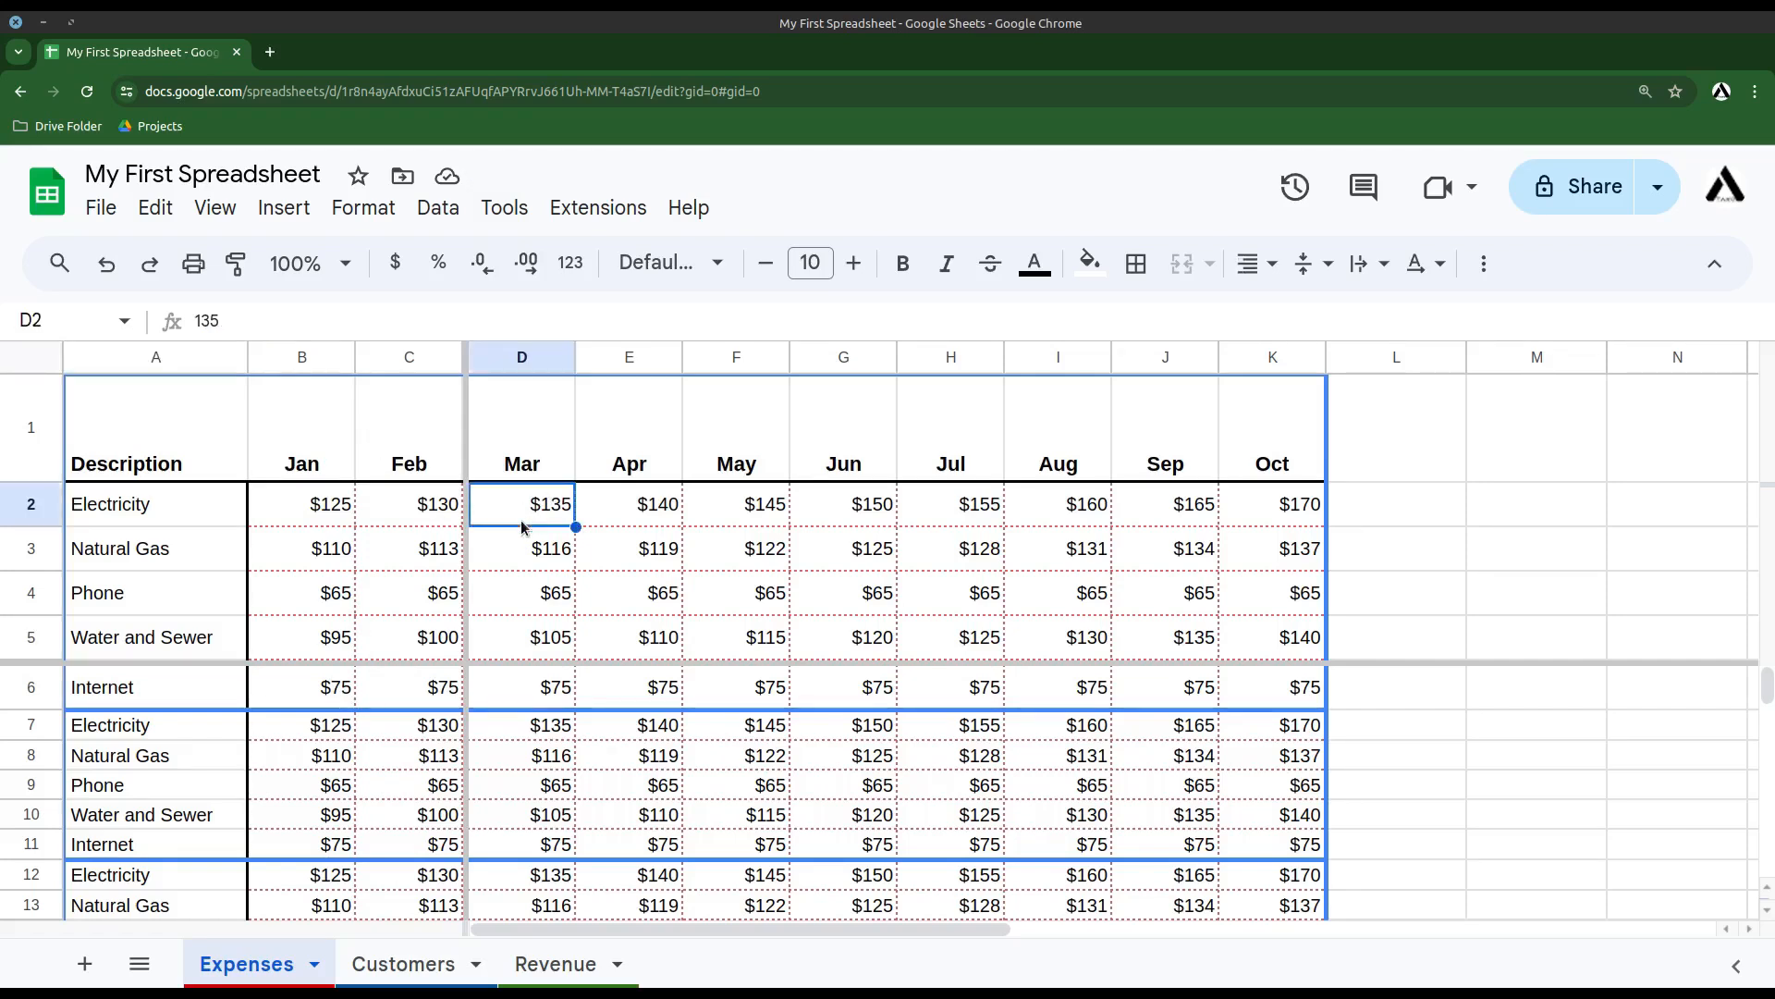
{"action": "left_click", "coordinate": [226, 212]}
{"action": "mouse_move", "coordinate": [376, 301]}
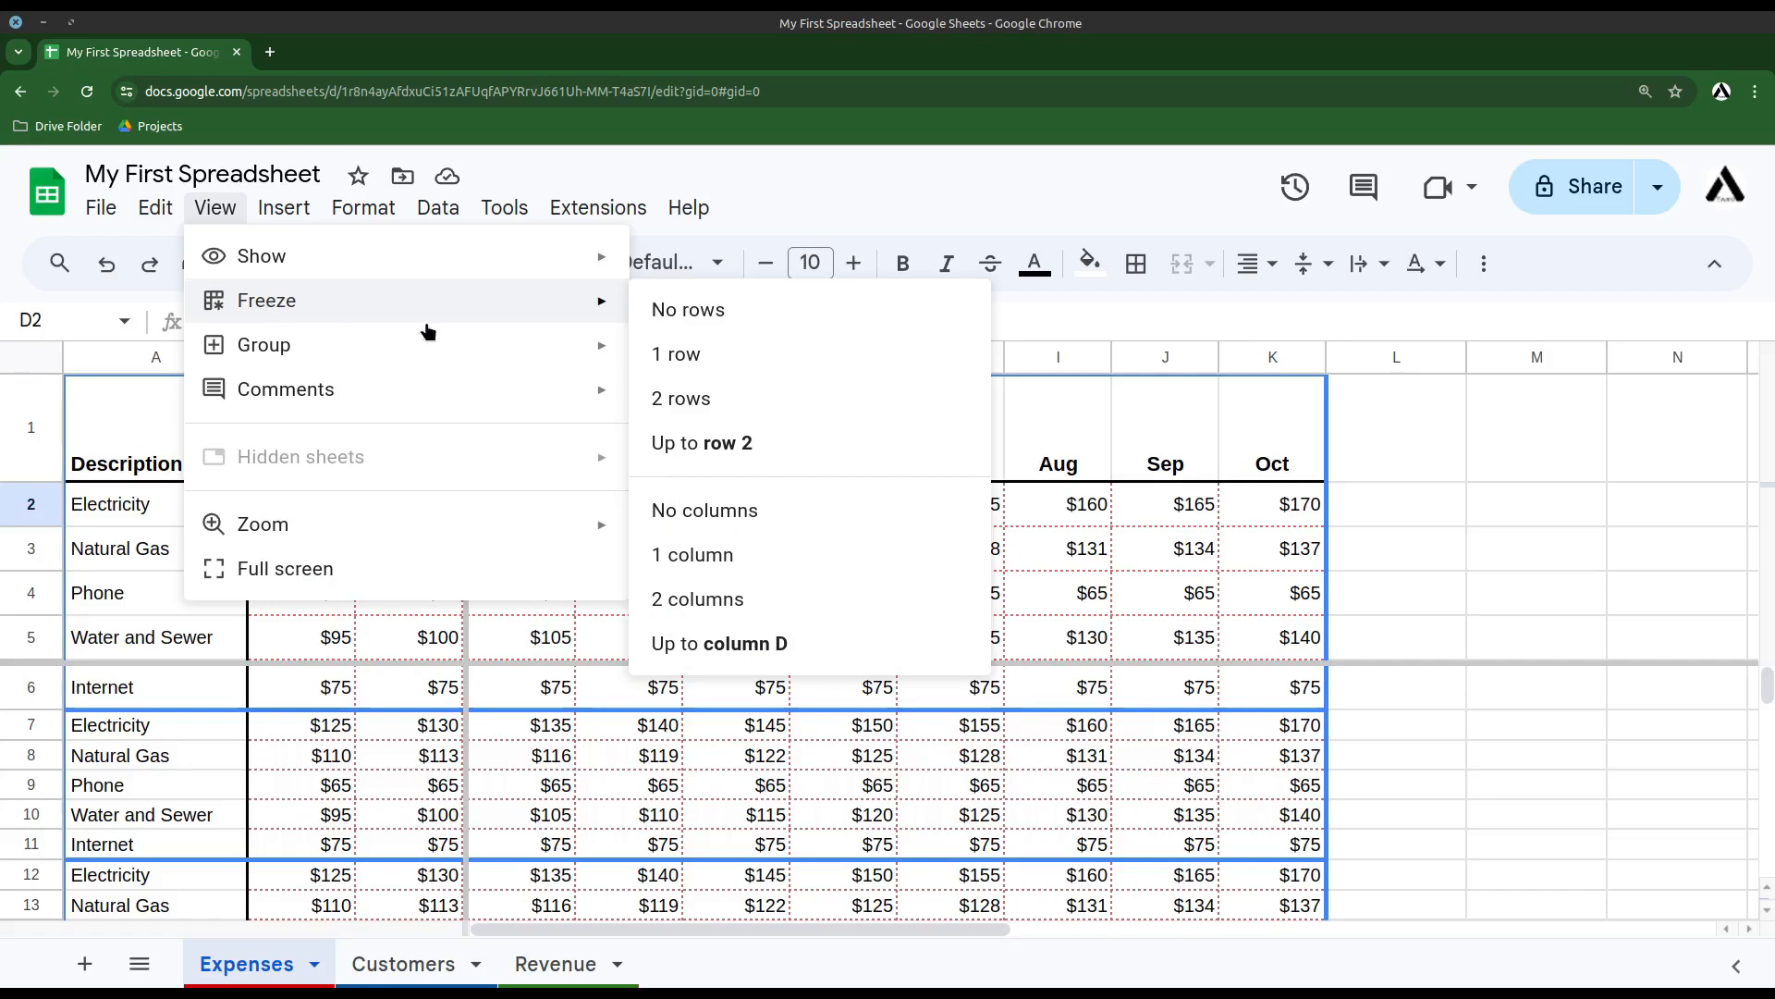
{"action": "left_click", "coordinate": [793, 642]}
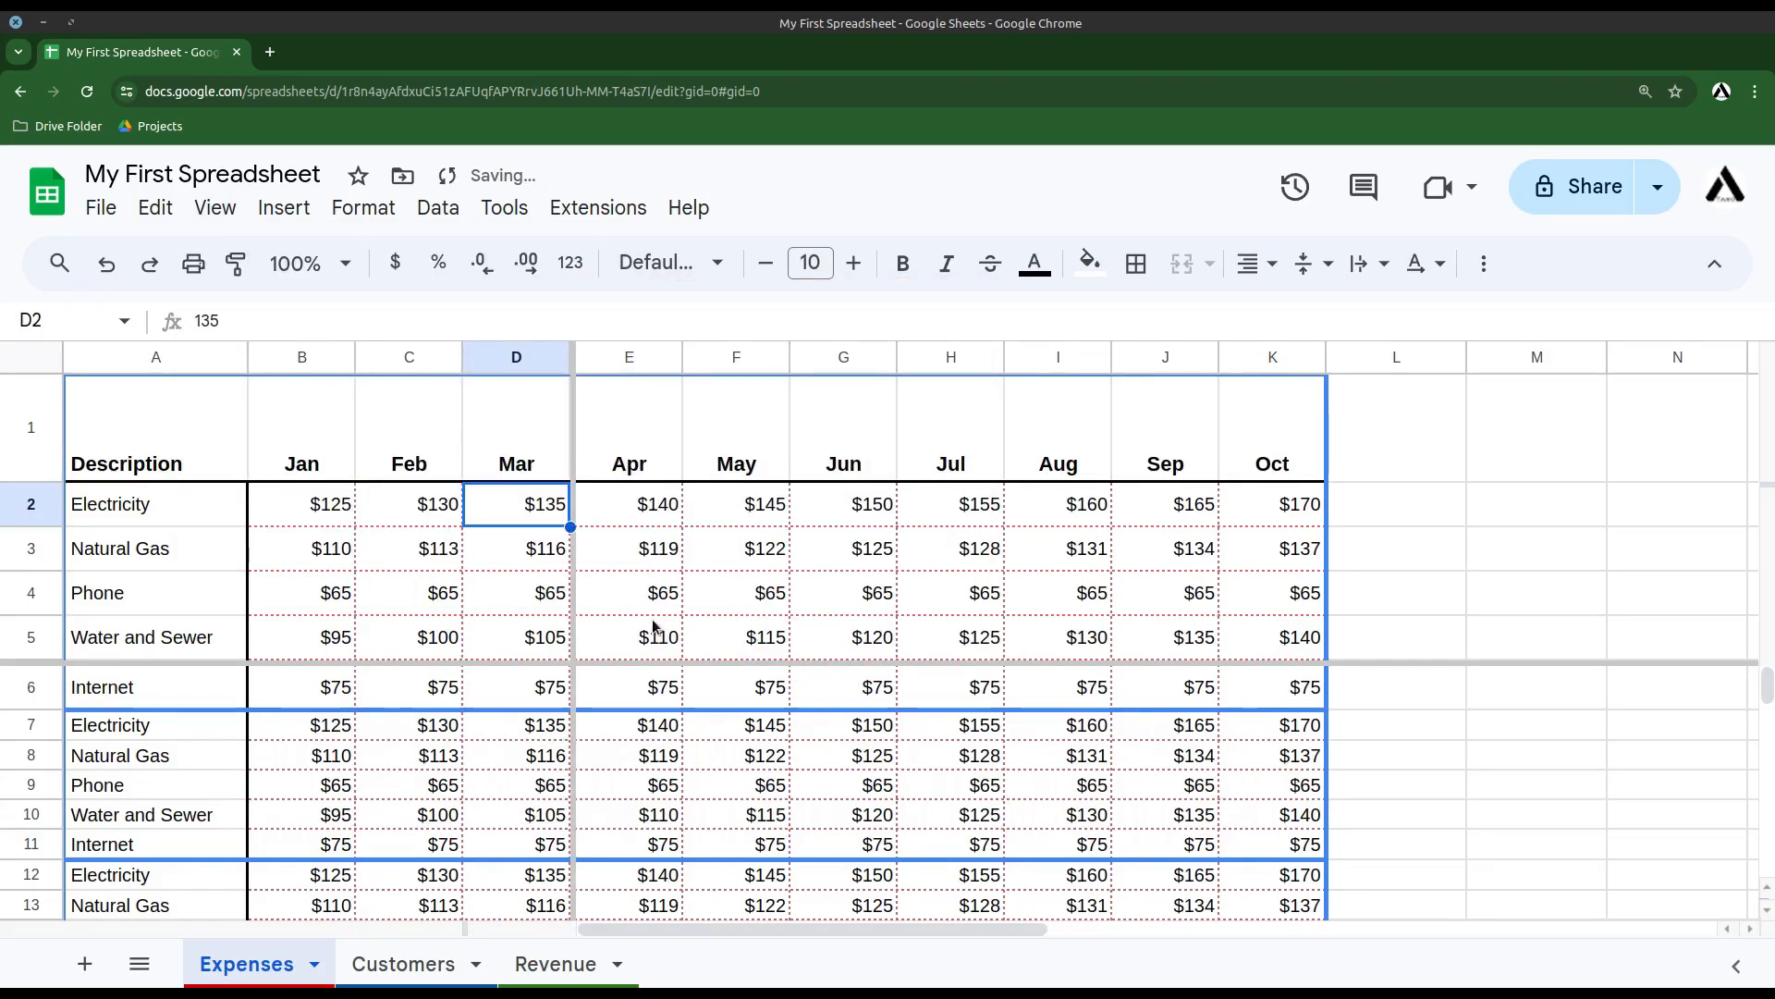
{"action": "left_click_drag", "start_coordinate": [819, 929], "coordinate": [703, 851]}
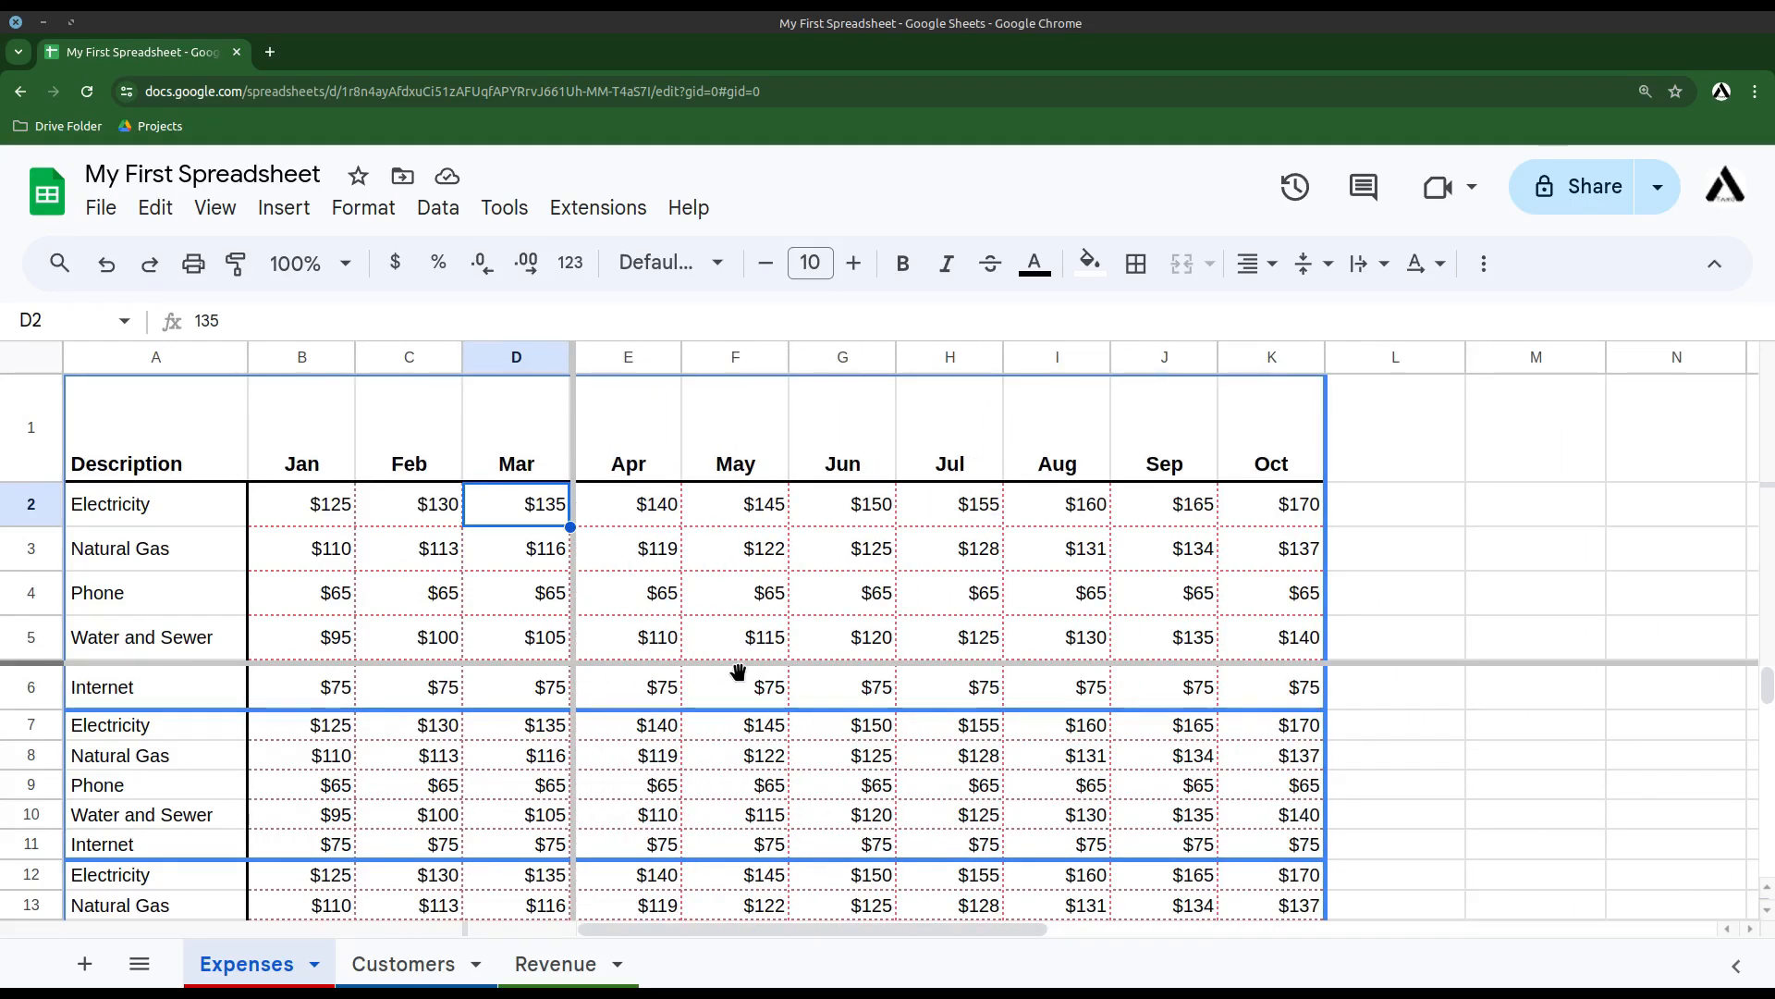